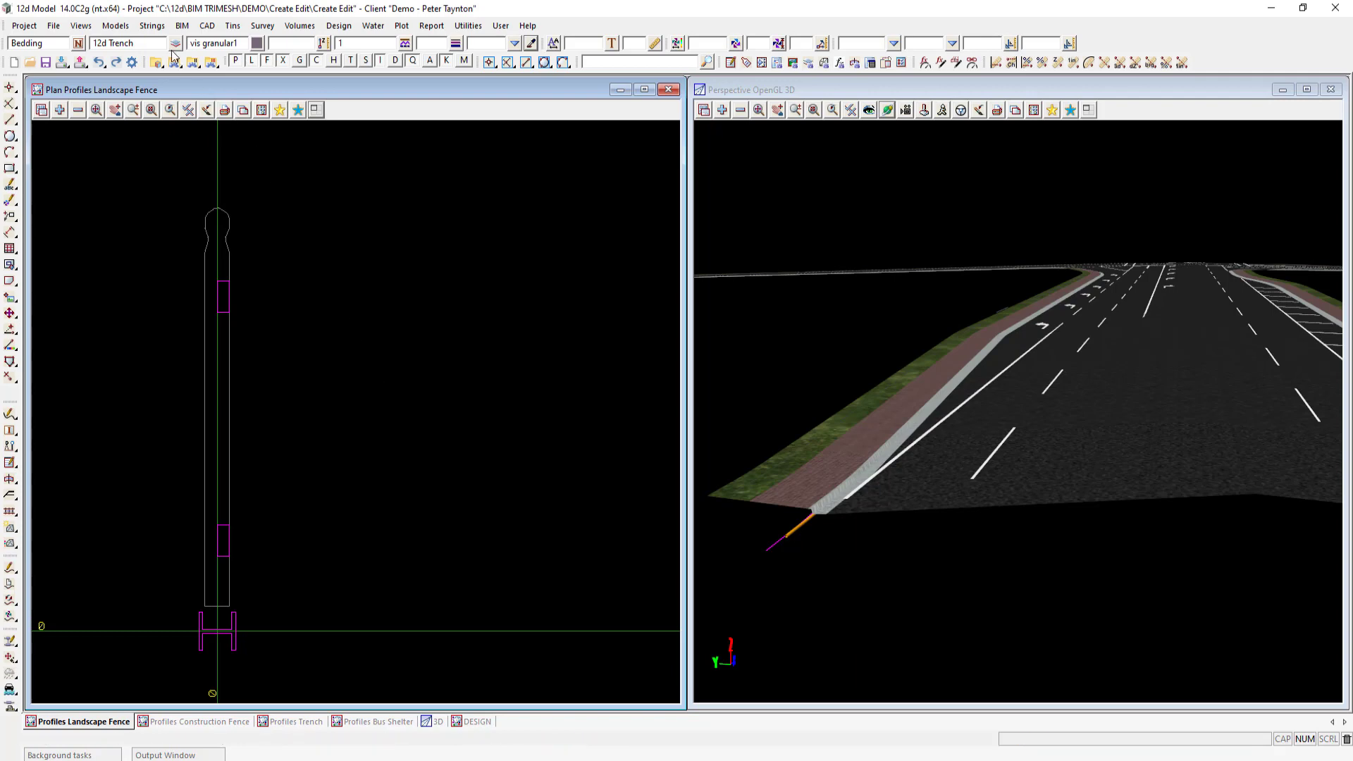
# Open the Trimesh BIM Objects Create/Edit tool and arrange its dialog over the plan view, with the preview in the perspective pane
pyautogui.click(182, 26)
pyautogui.moveTo(226, 113)
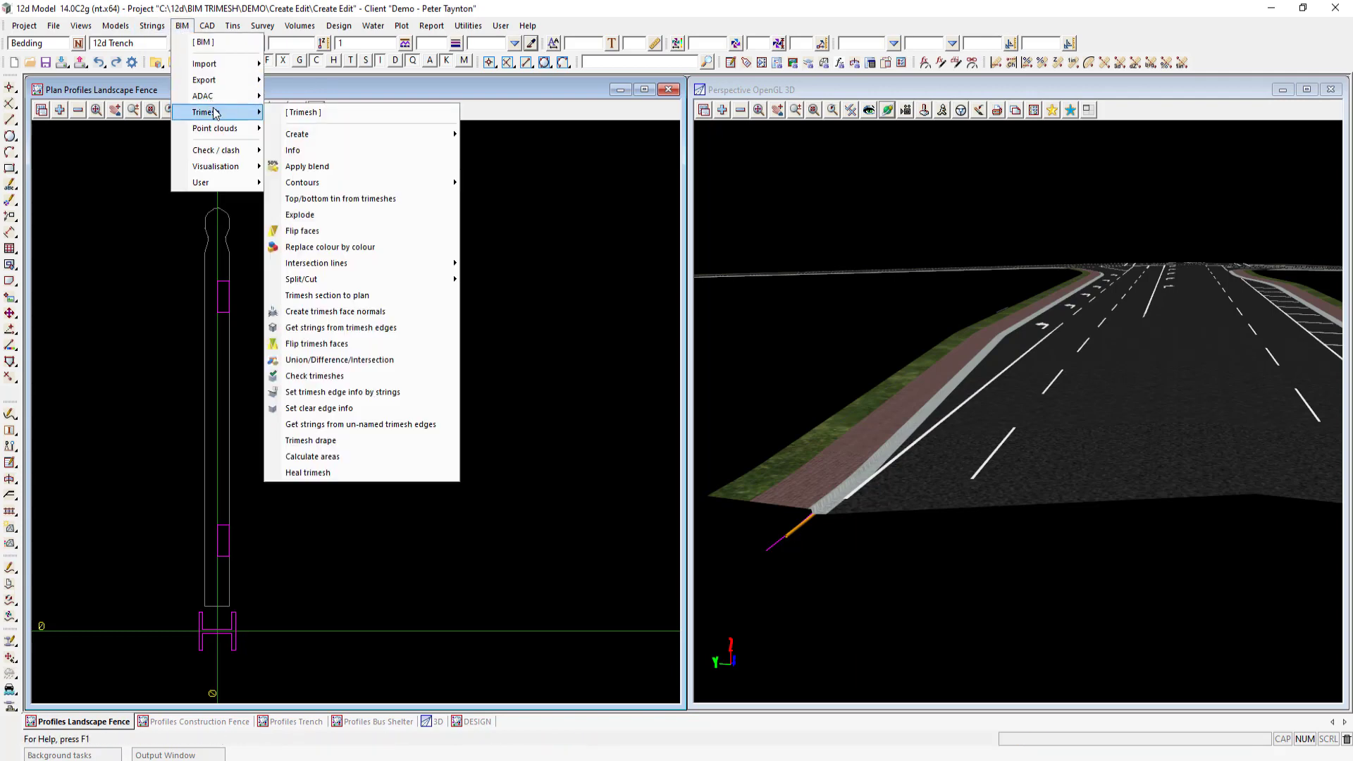
pyautogui.moveTo(343, 134)
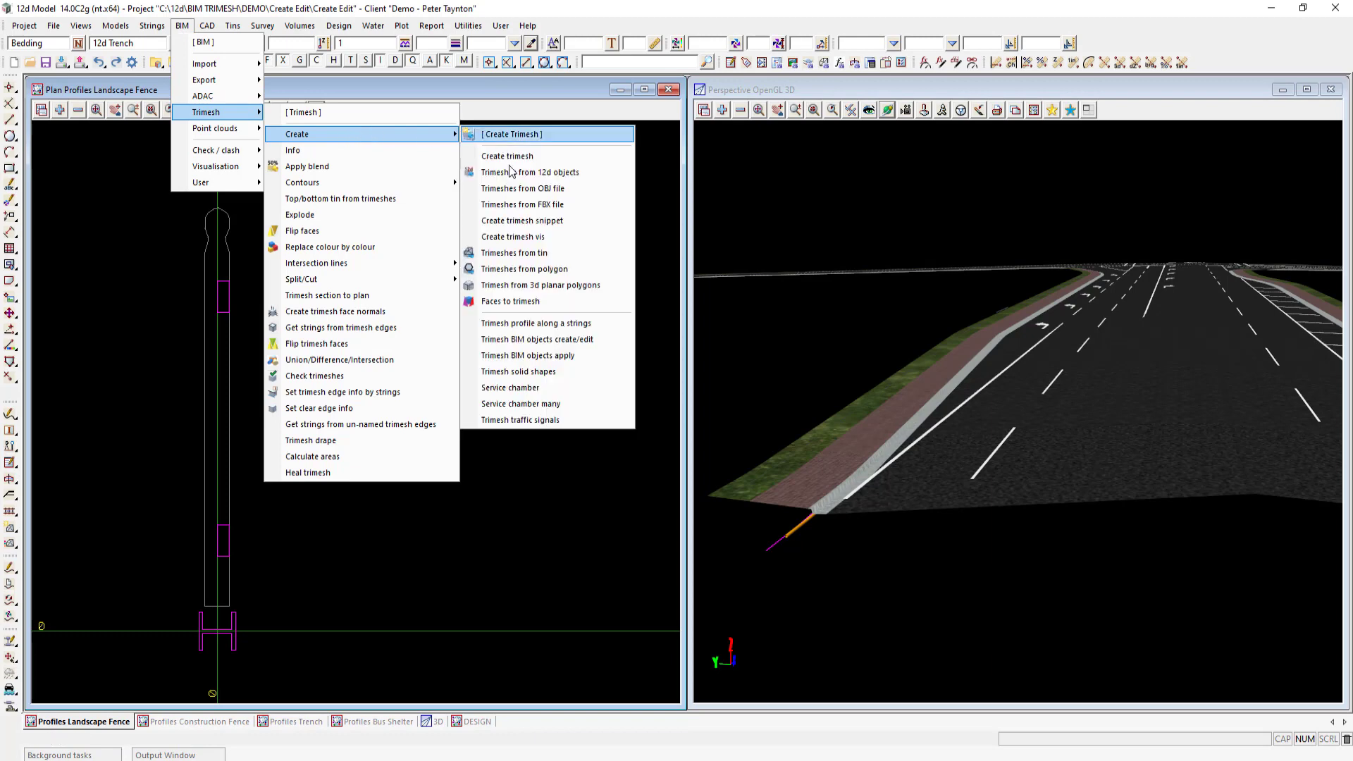
pyautogui.click(569, 340)
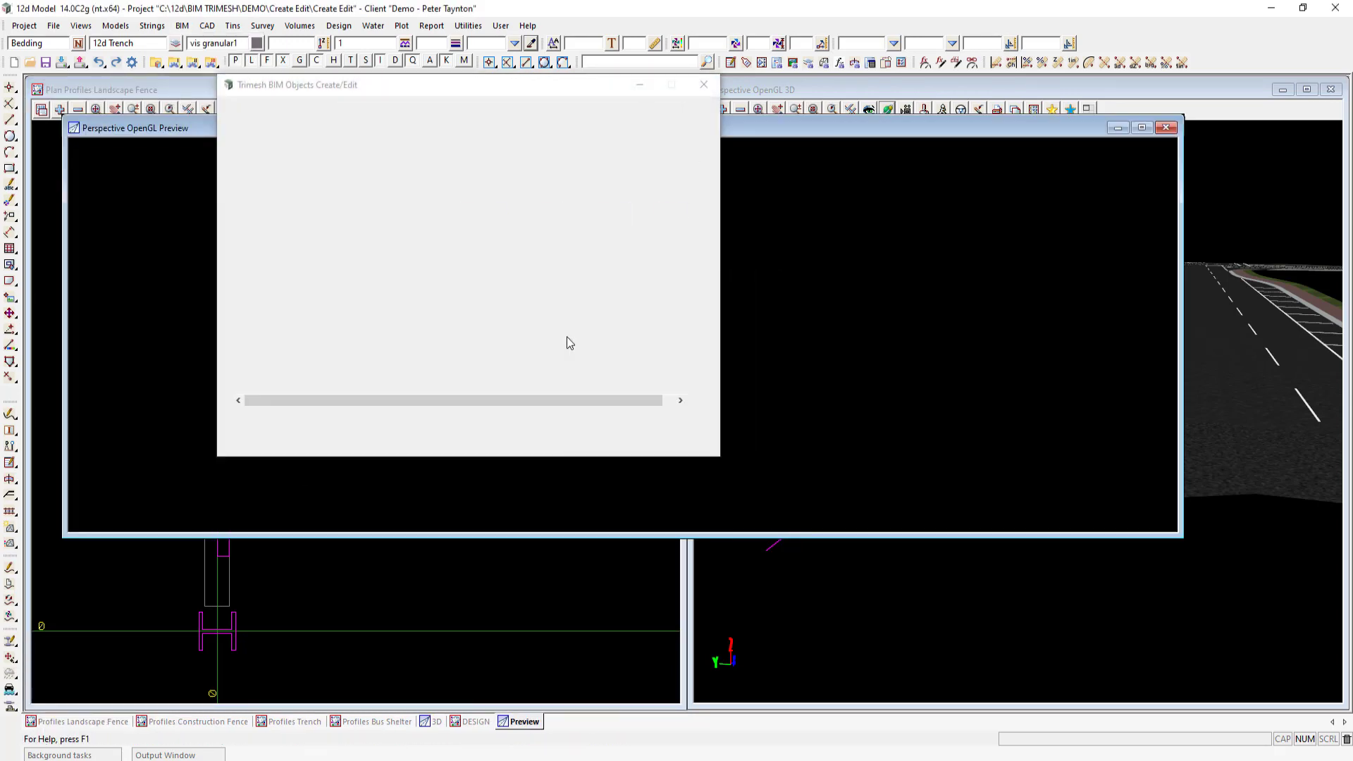
pyautogui.moveTo(574, 83); pyautogui.dragTo(462, 157)
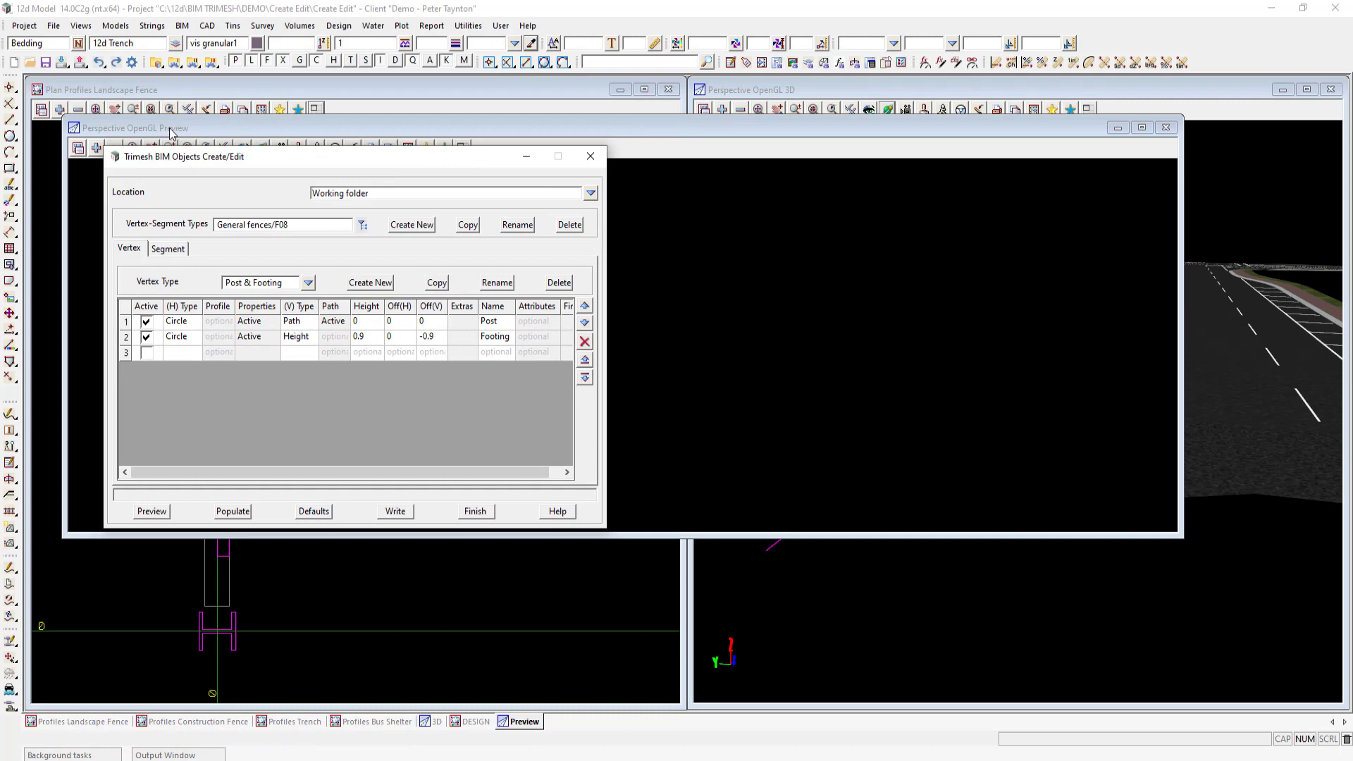
pyautogui.moveTo(462, 158); pyautogui.dragTo(465, 172)
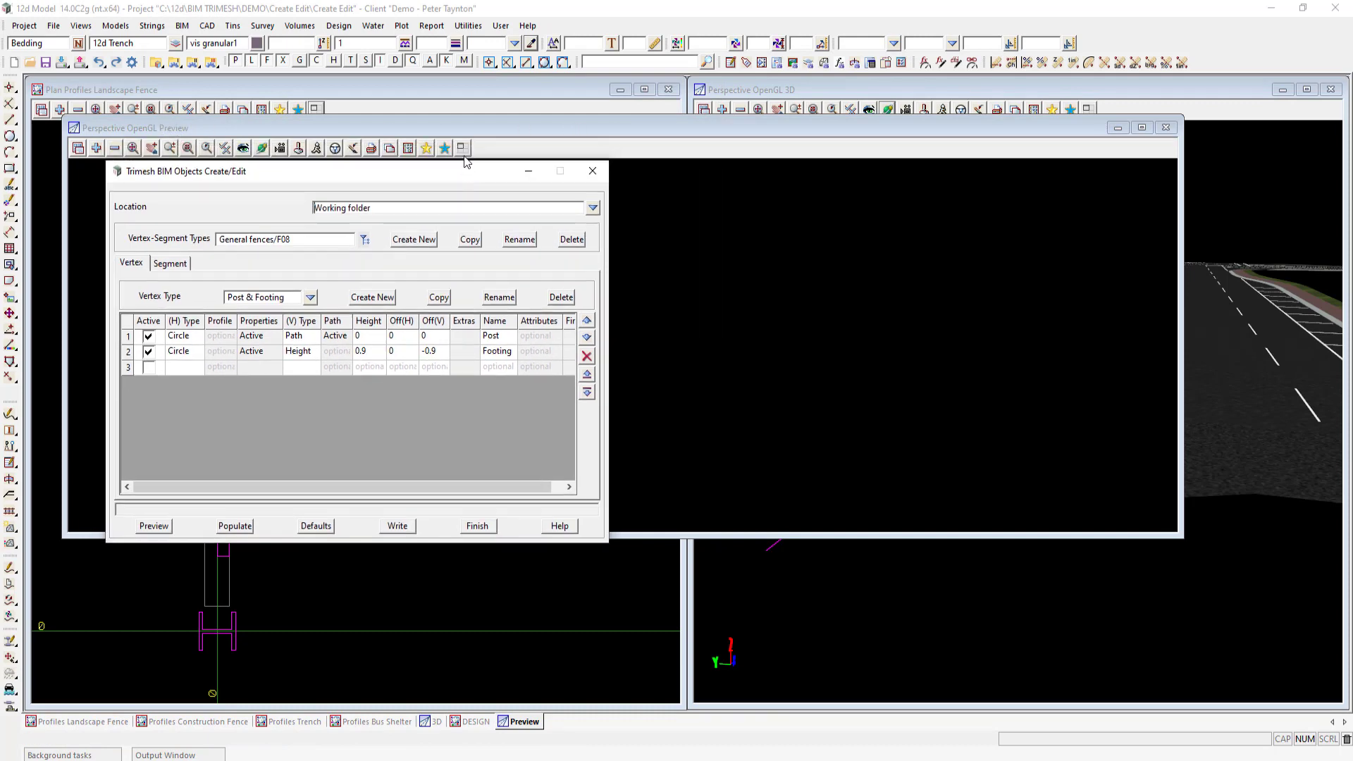
pyautogui.click(547, 225)
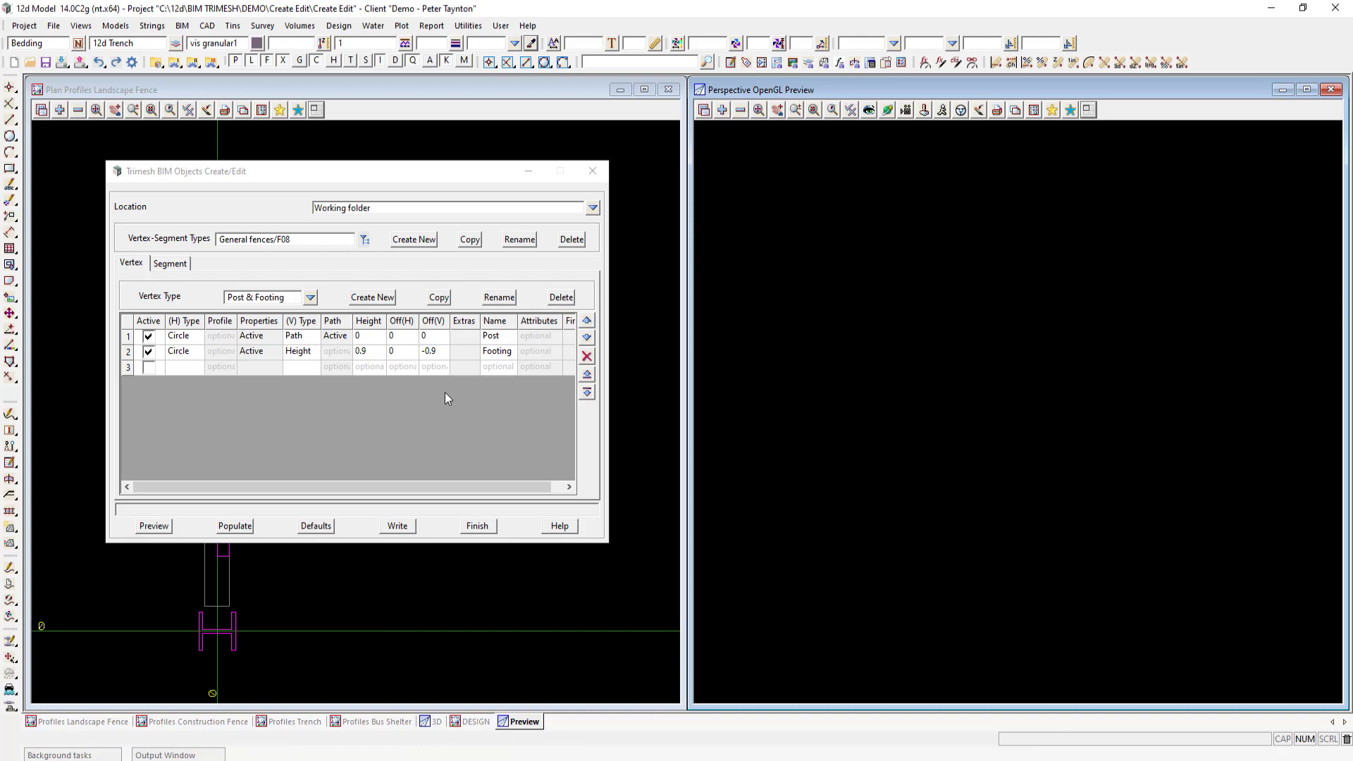
# Review the available storage locations and the existing vertex-segment type categories without changing the selection
pyautogui.click(593, 210)
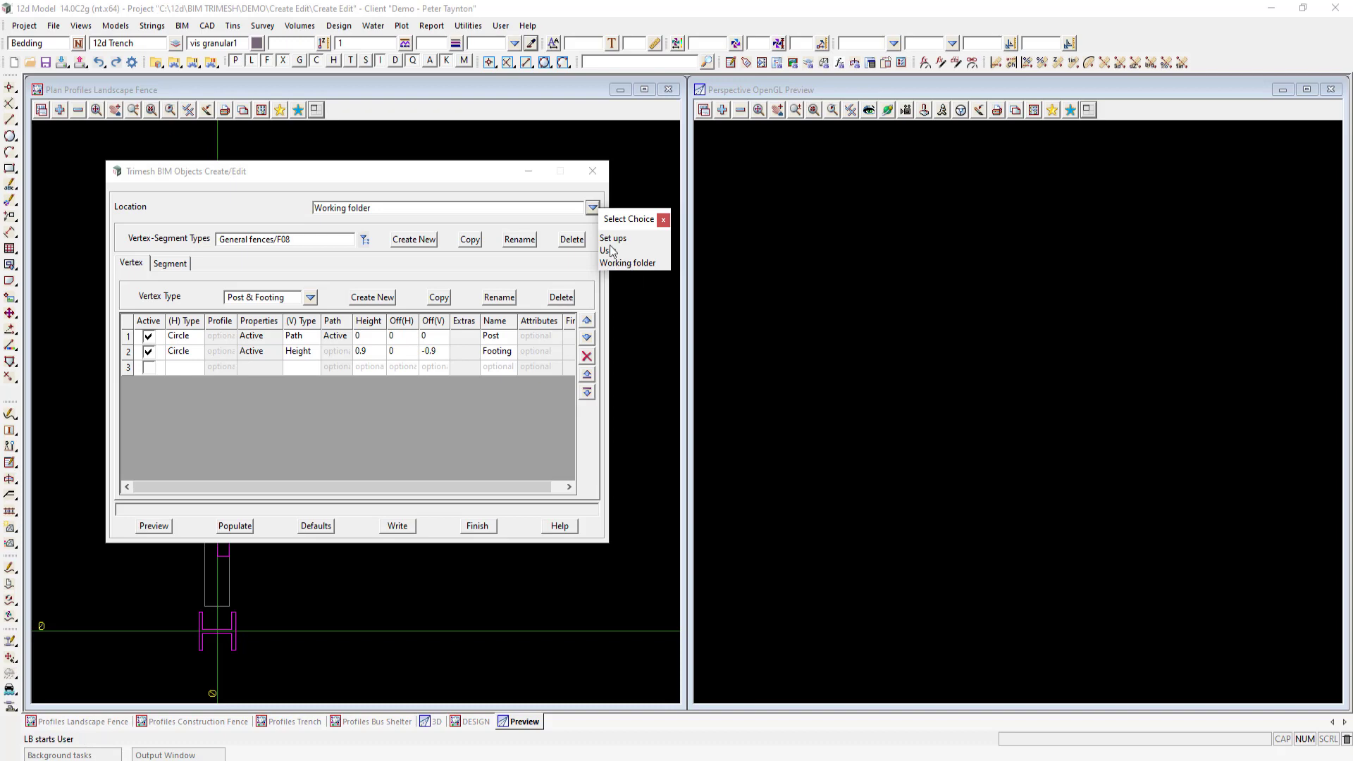
pyautogui.click(663, 220)
pyautogui.click(364, 241)
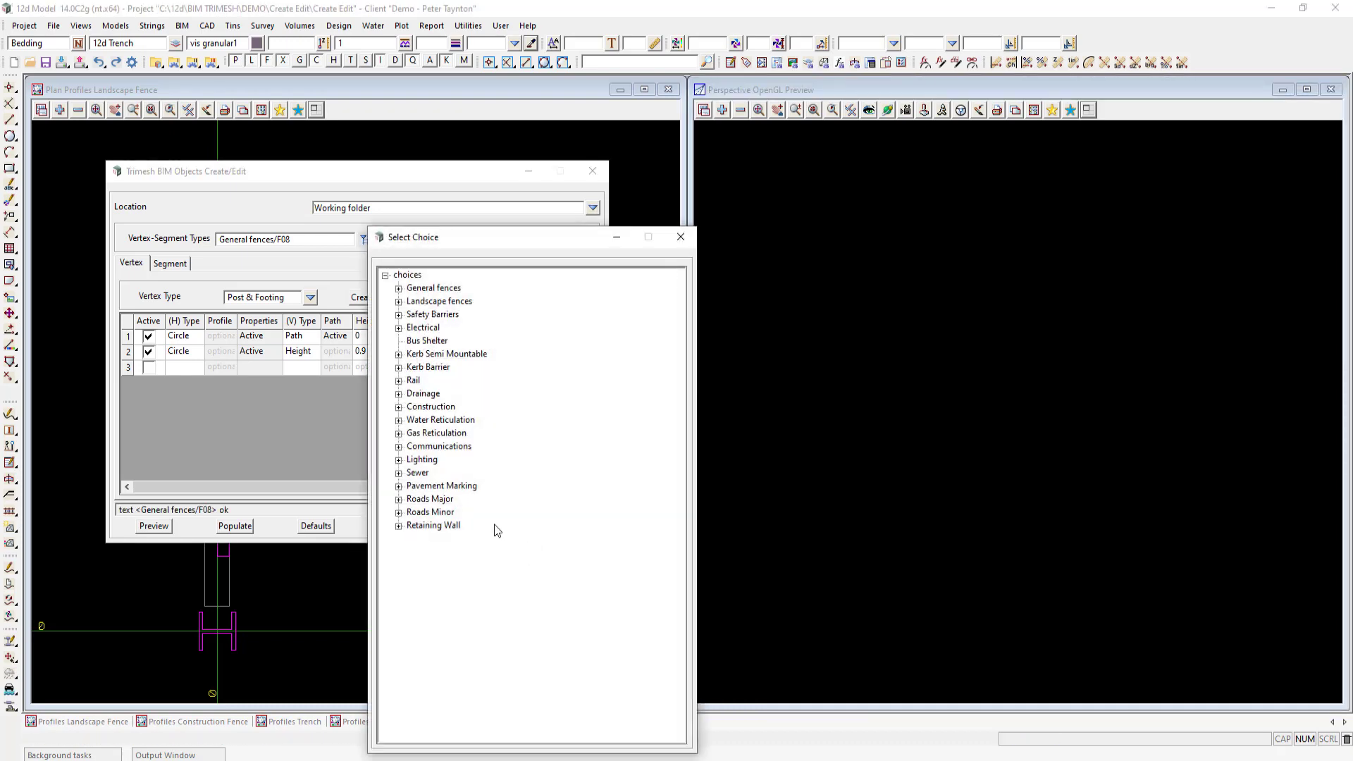
pyautogui.click(680, 237)
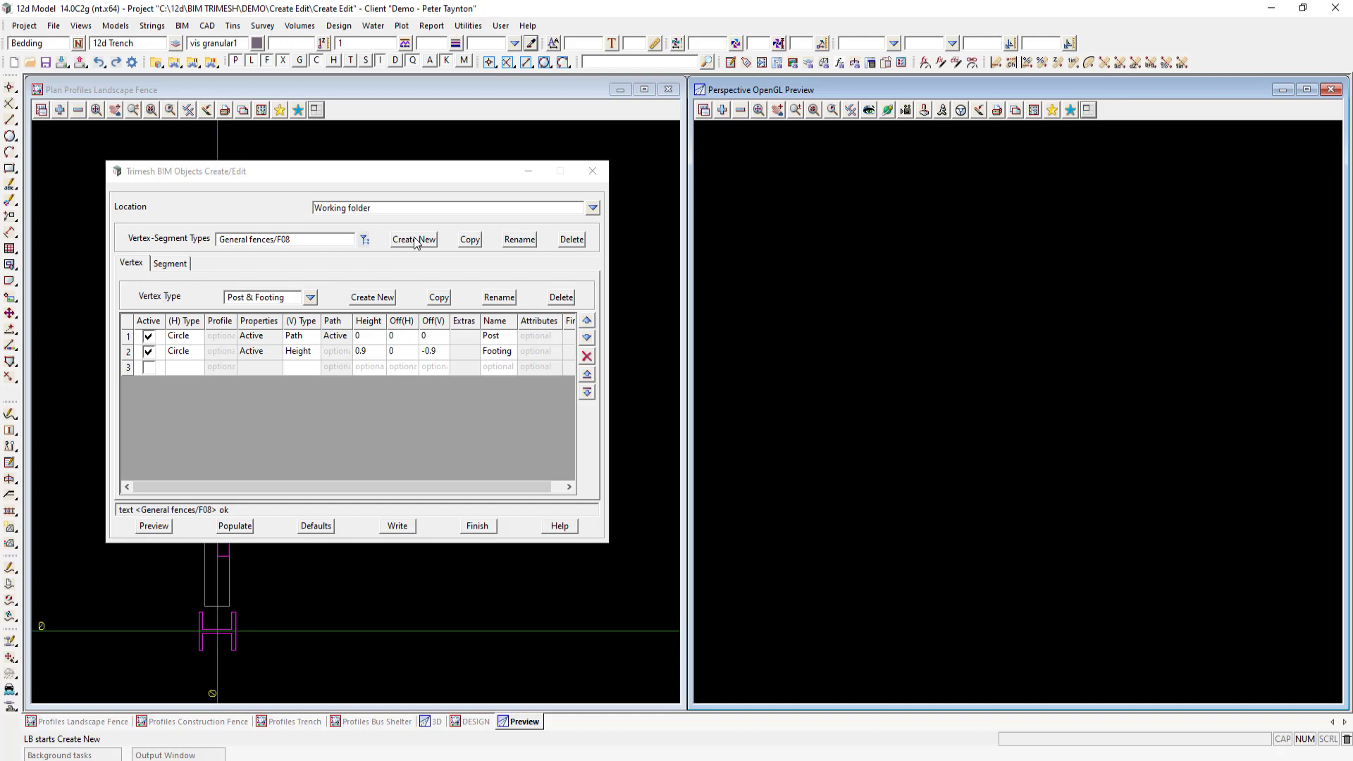
# Create a new vertex-segment type named Demo/Landscape Fence in the working folder
pyautogui.click(415, 240)
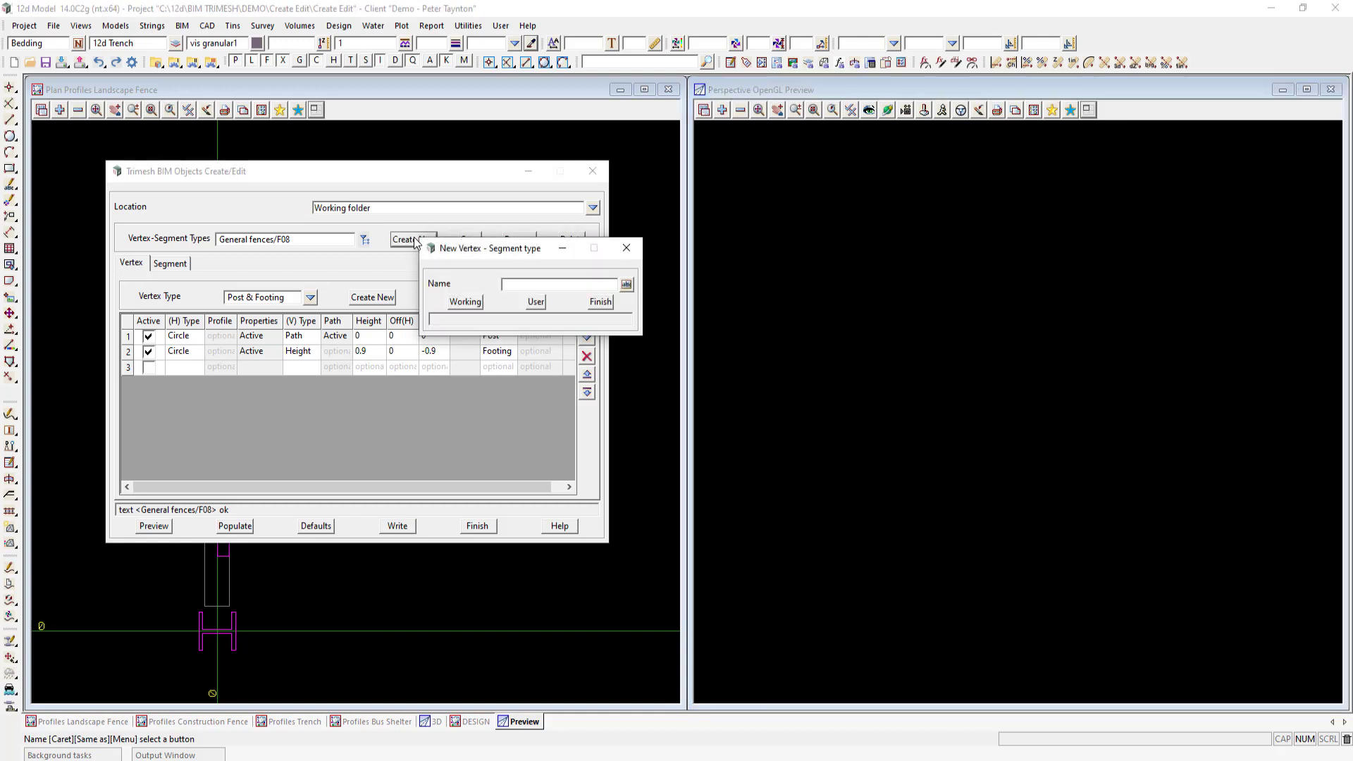
pyautogui.write('Demo')
pyautogui.write('Landscape Fence')
pyautogui.click(465, 302)
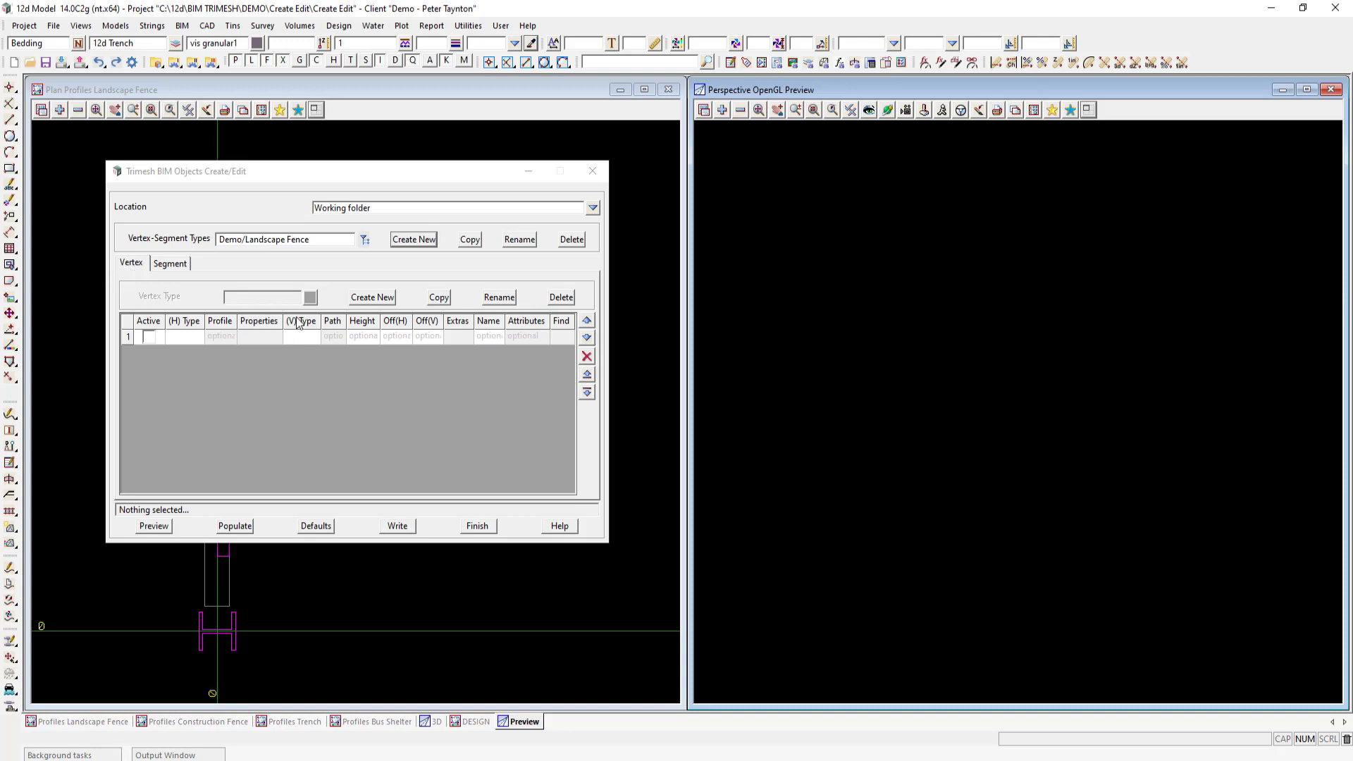
# Add a new vertex type named "Post and footing" to the landscape fence
pyautogui.click(364, 299)
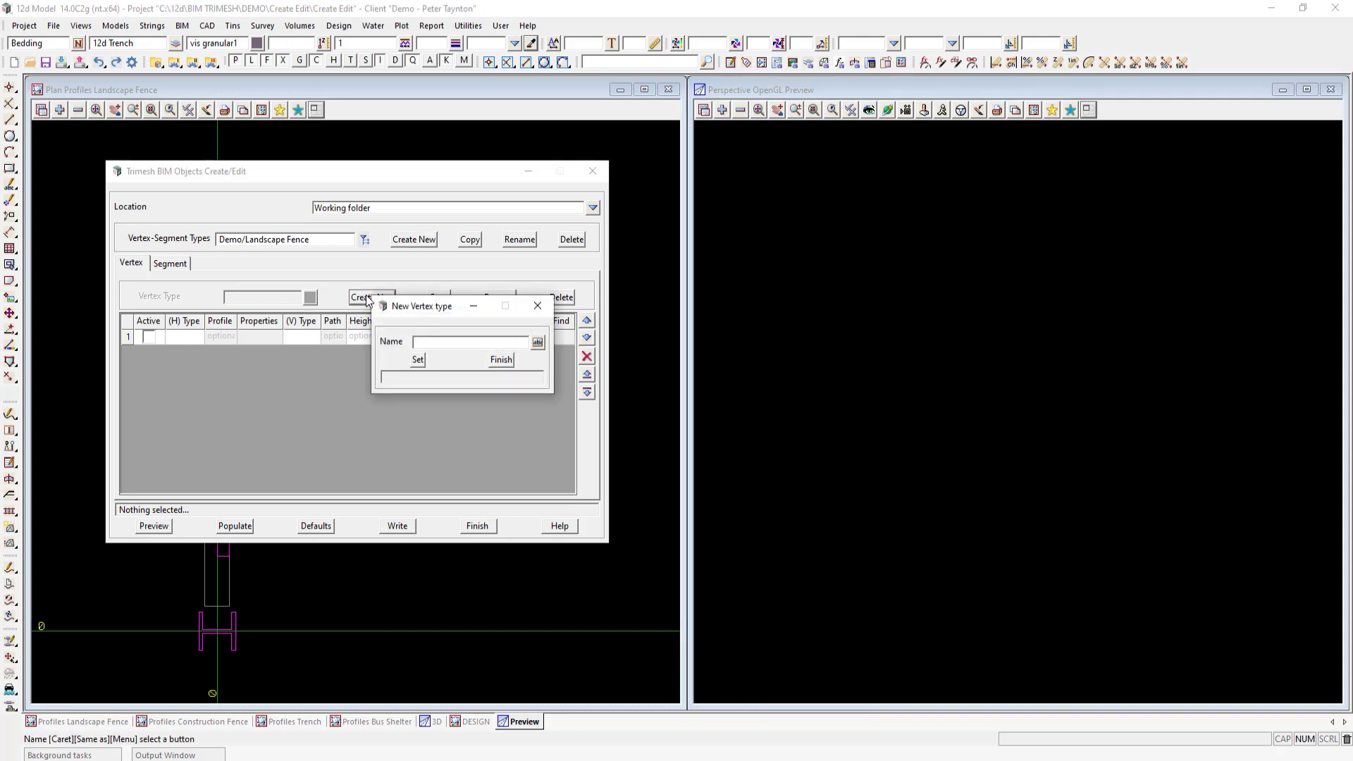
pyautogui.write('Post and footing')
pyautogui.click(416, 359)
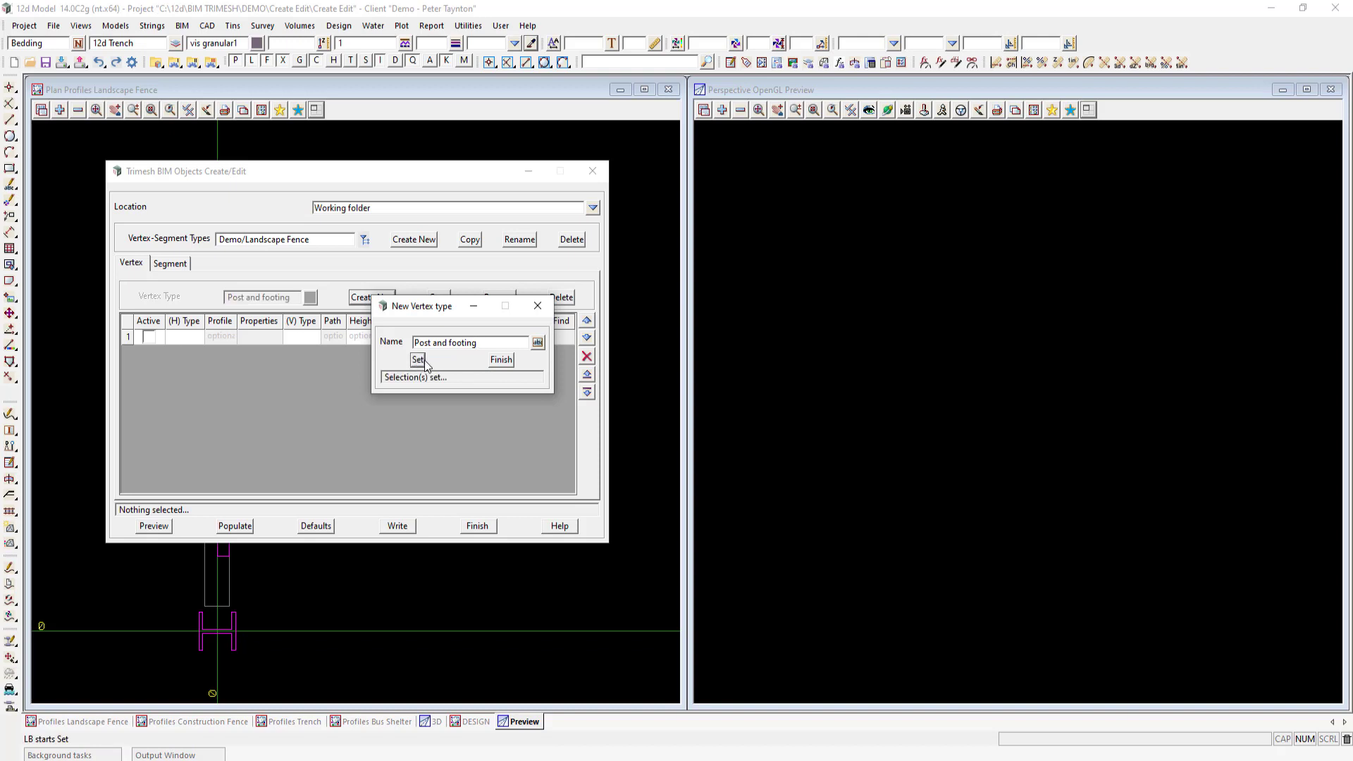
pyautogui.click(502, 359)
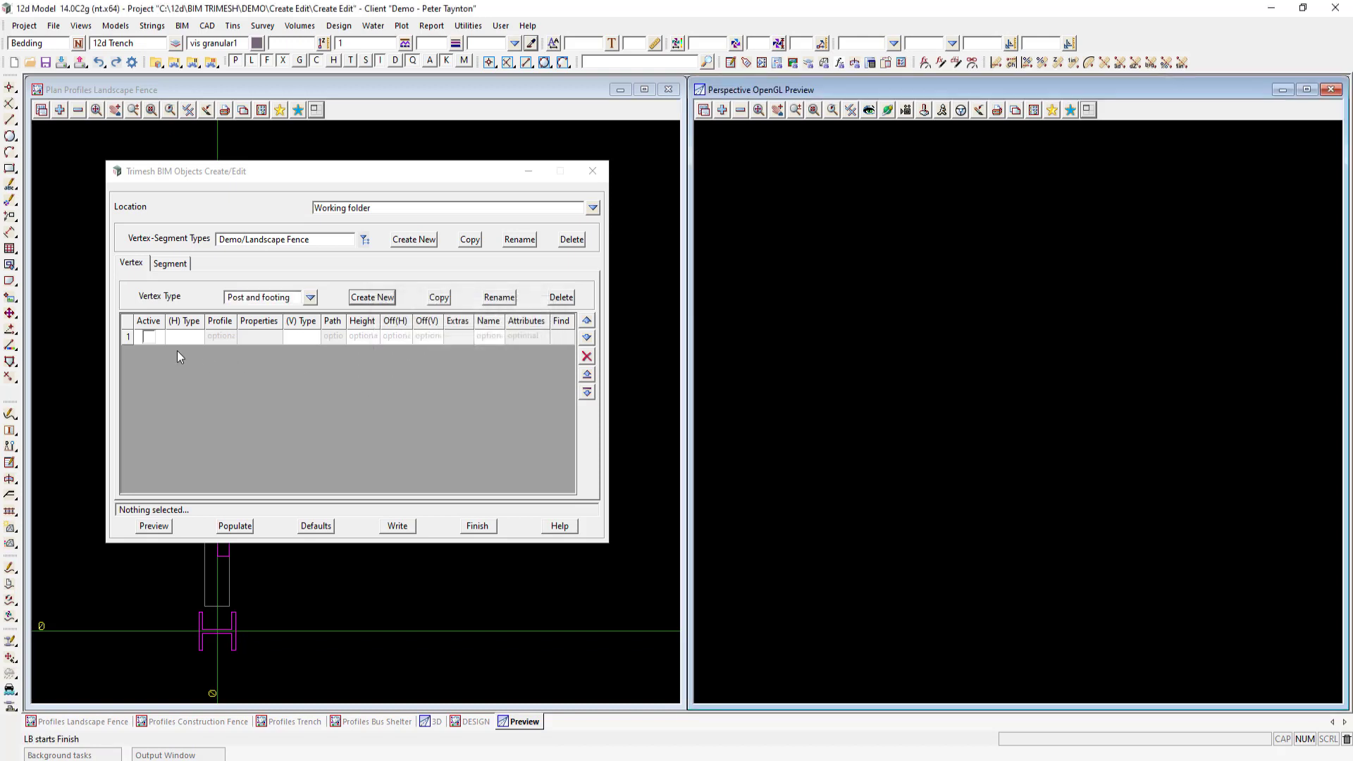
# Activate the first vertex row and set its horizontal type to Rectangle
pyautogui.click(149, 336)
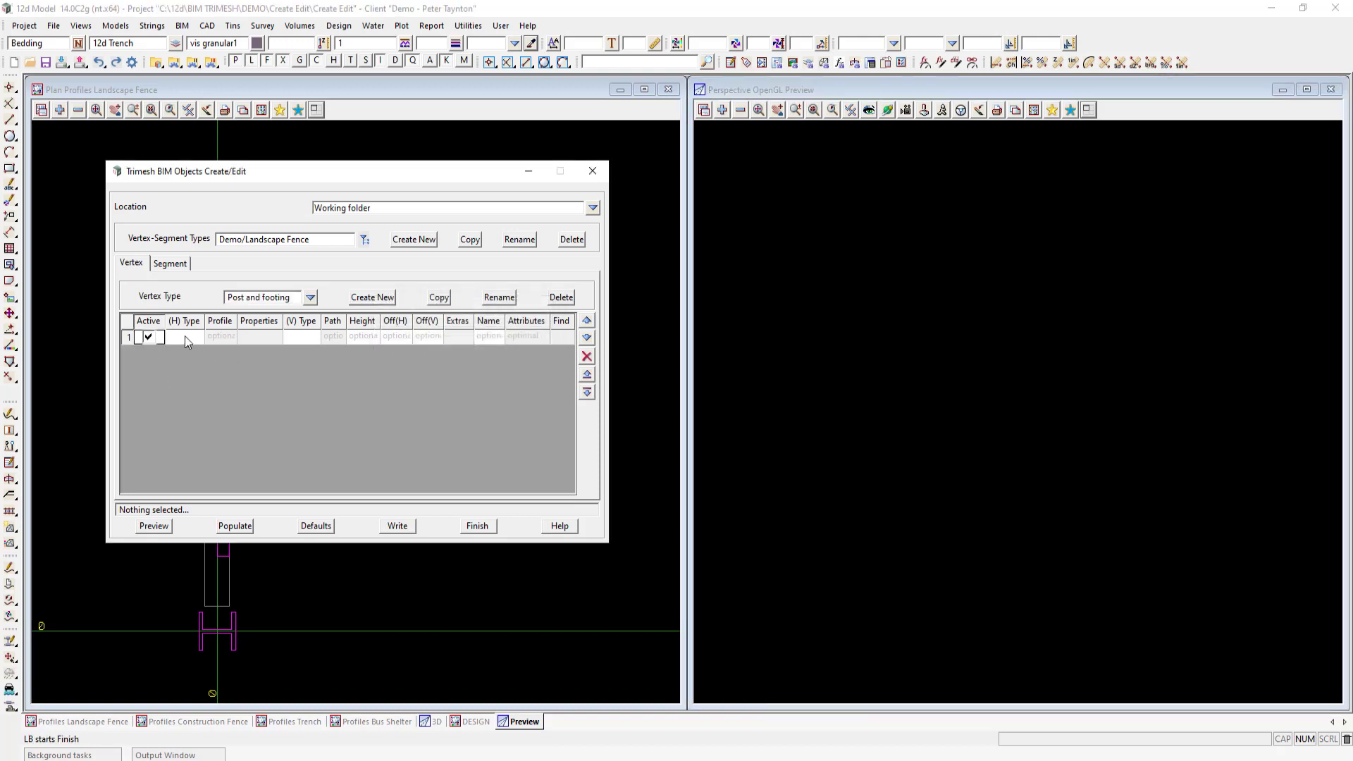
pyautogui.rightClick(186, 337)
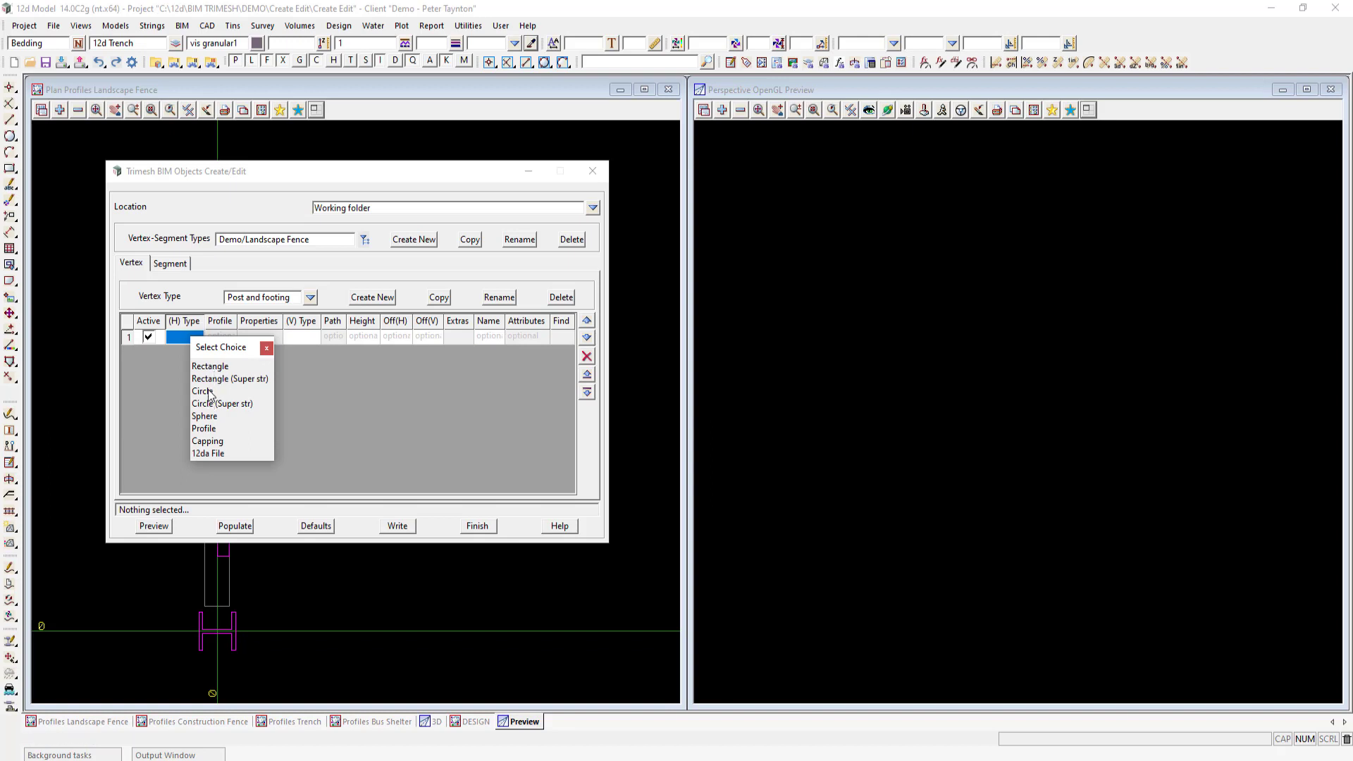
pyautogui.click(214, 366)
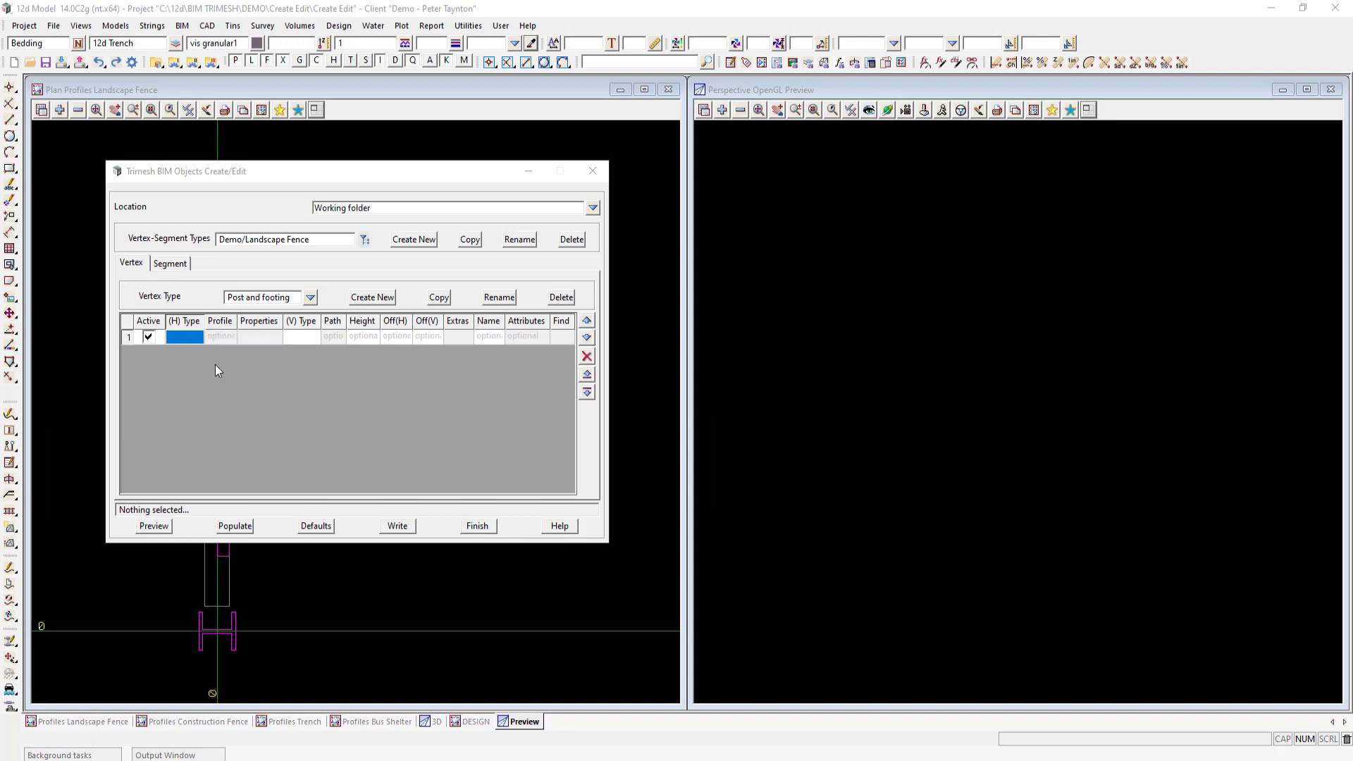
# Set the rectangle's width and length to 0.1, colour to shade 64, and enable perpendicular and half angle rotation
pyautogui.click(251, 336)
pyautogui.write('.1')
pyautogui.press('Tab')
pyautogui.write('.1')
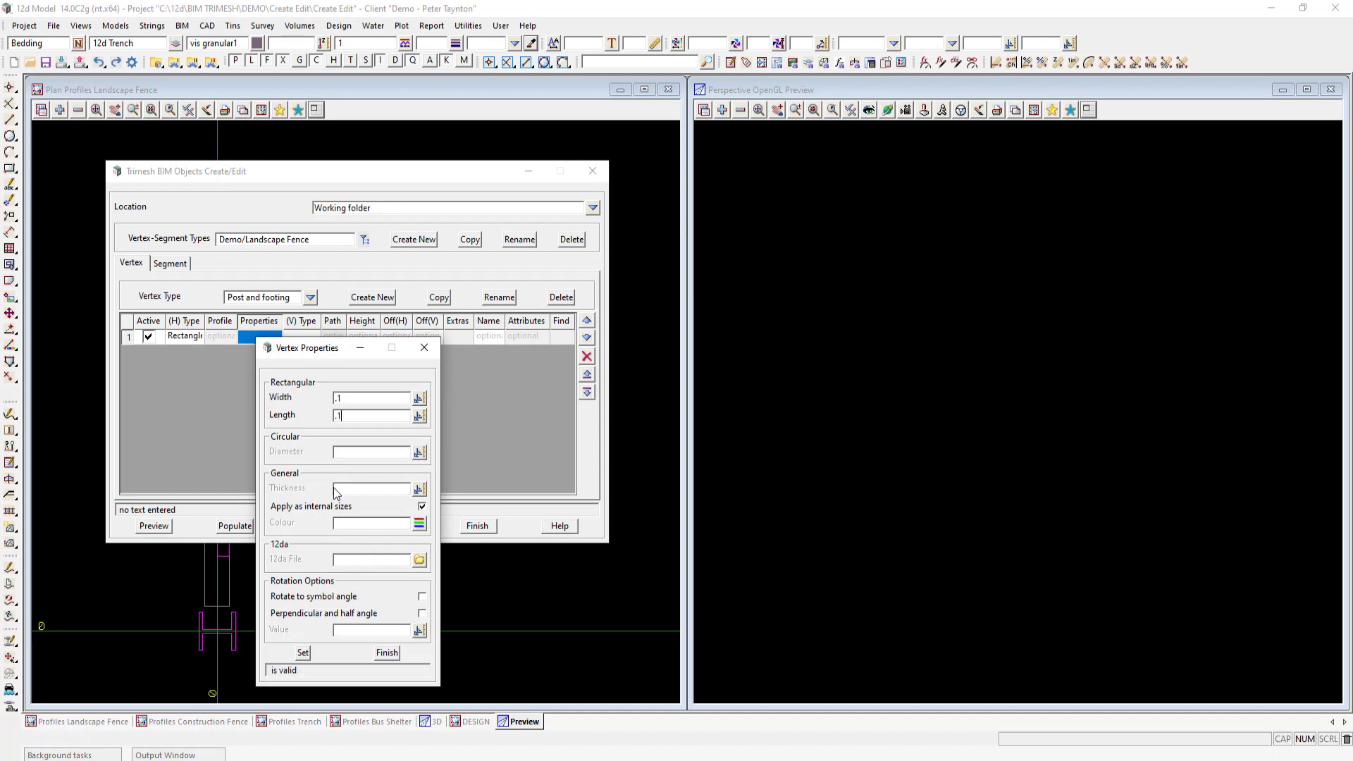
pyautogui.click(419, 525)
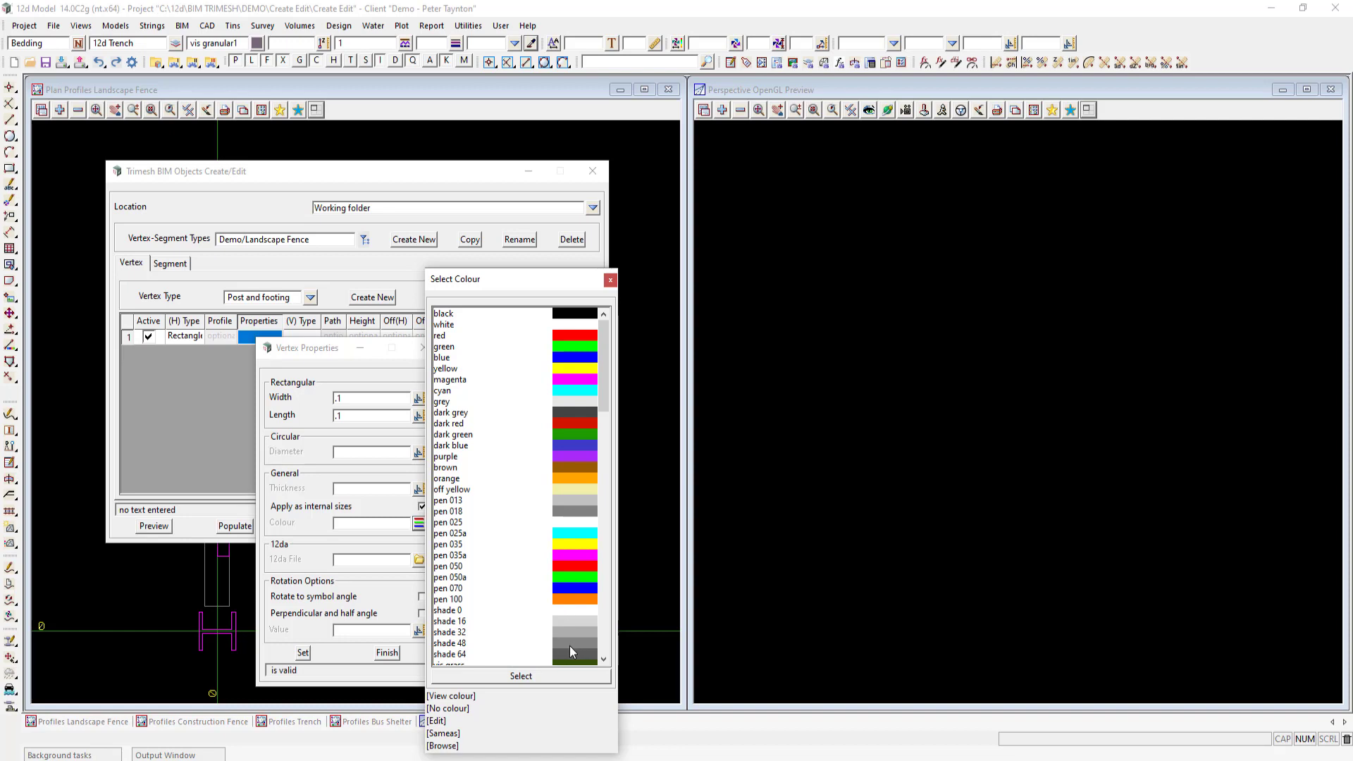
pyautogui.doubleClick(565, 650)
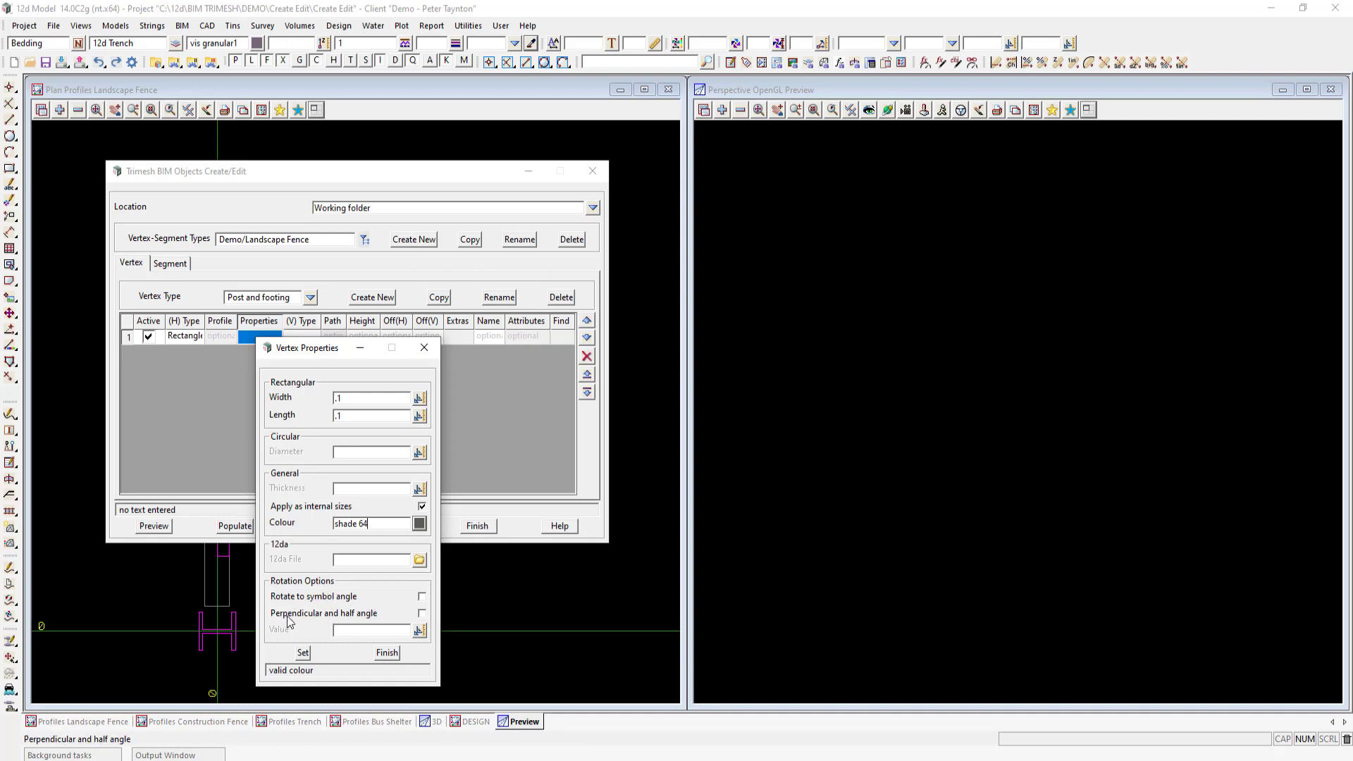
pyautogui.click(422, 613)
pyautogui.click(303, 653)
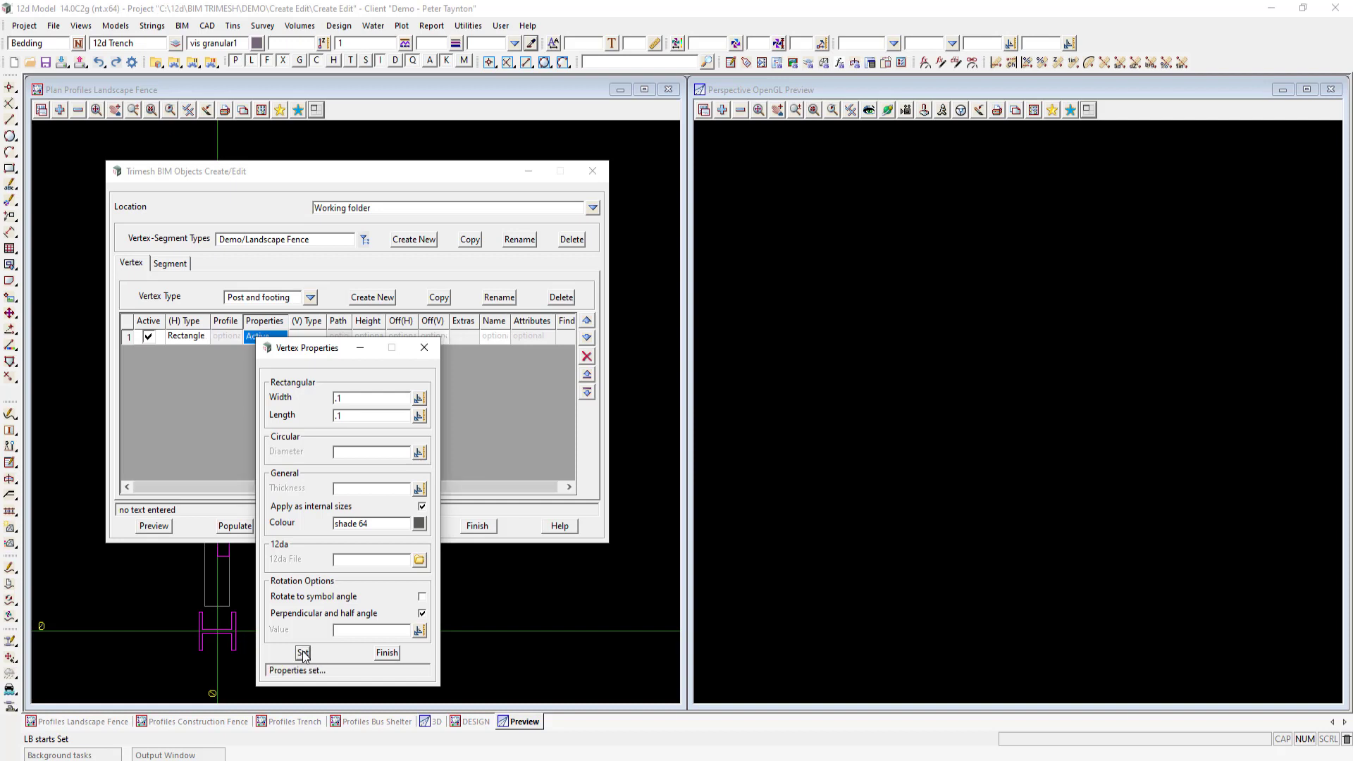
pyautogui.click(387, 652)
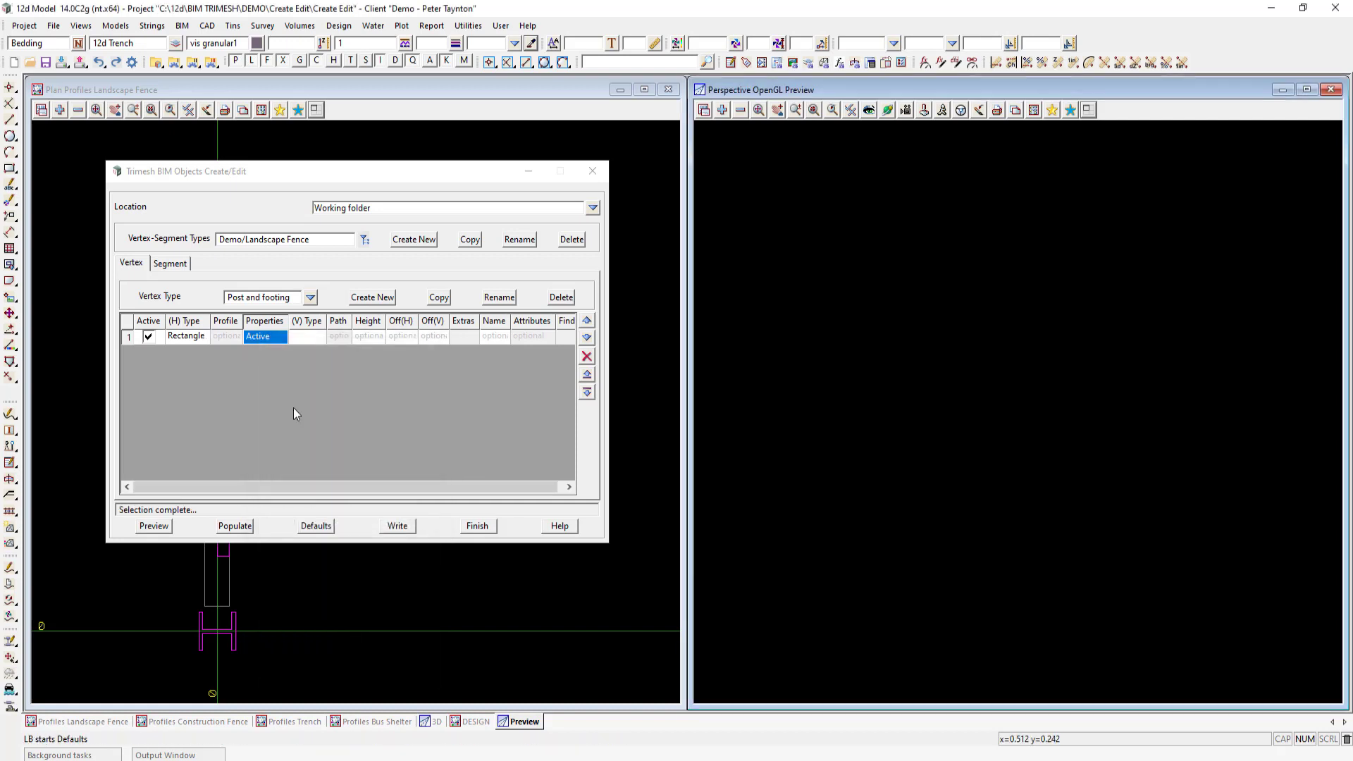
# Set the row's vertical type to Height with a height of 1.8, and preview the posts in 3D
pyautogui.click(306, 337)
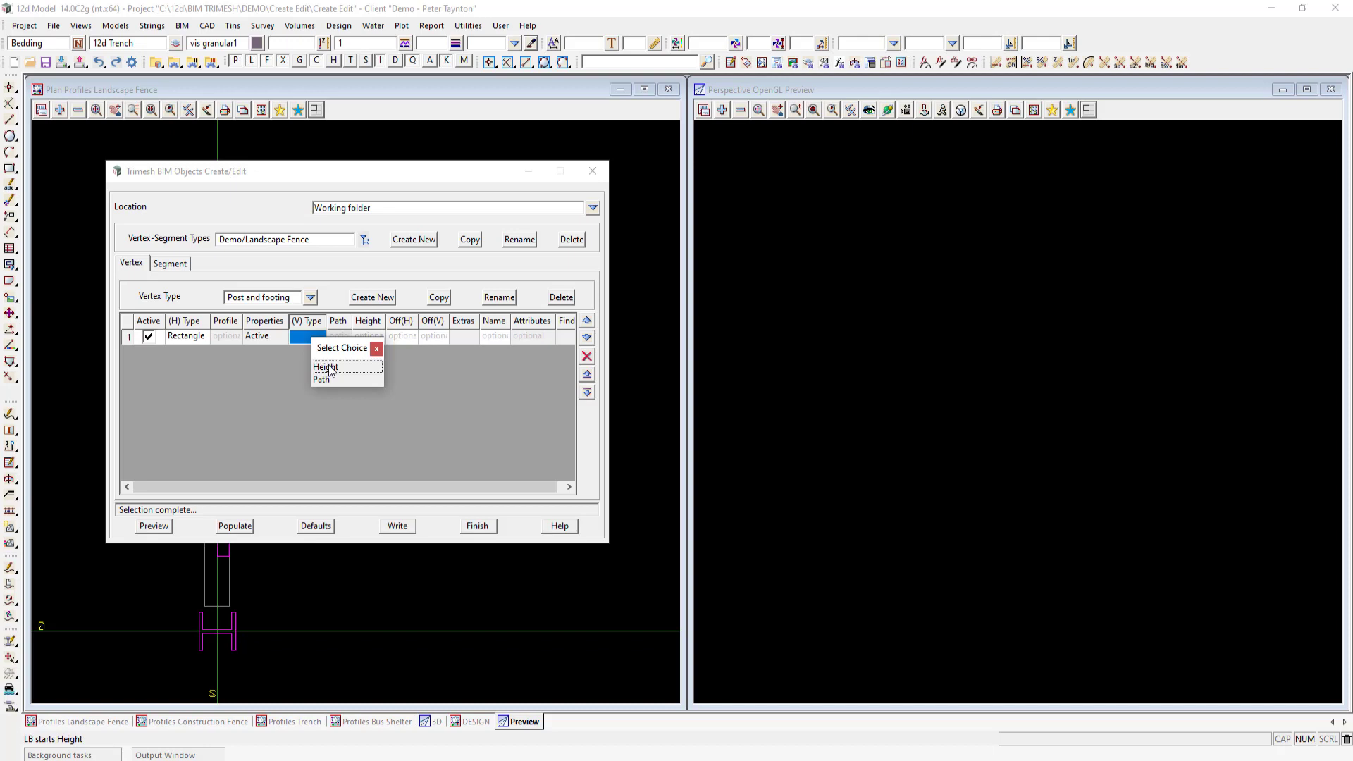
pyautogui.click(326, 367)
pyautogui.click(367, 336)
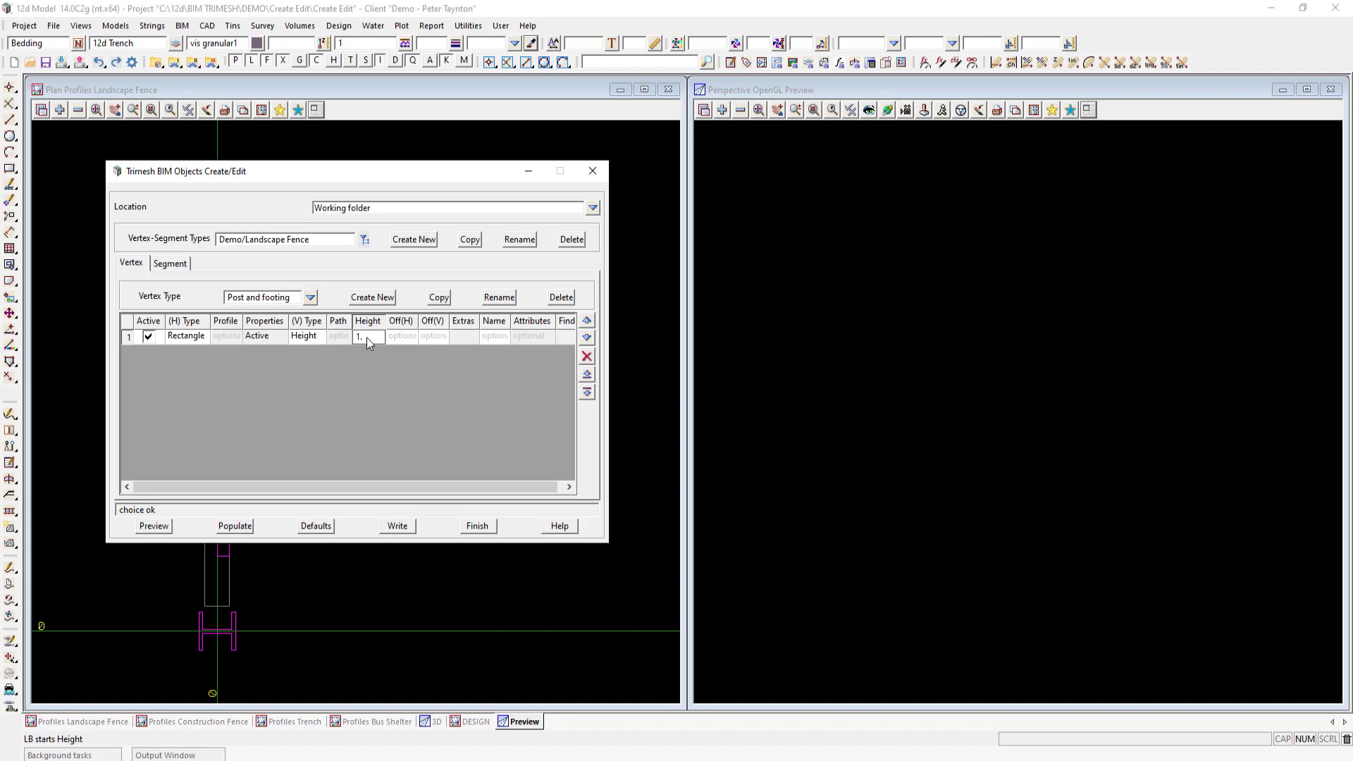
pyautogui.click(155, 526)
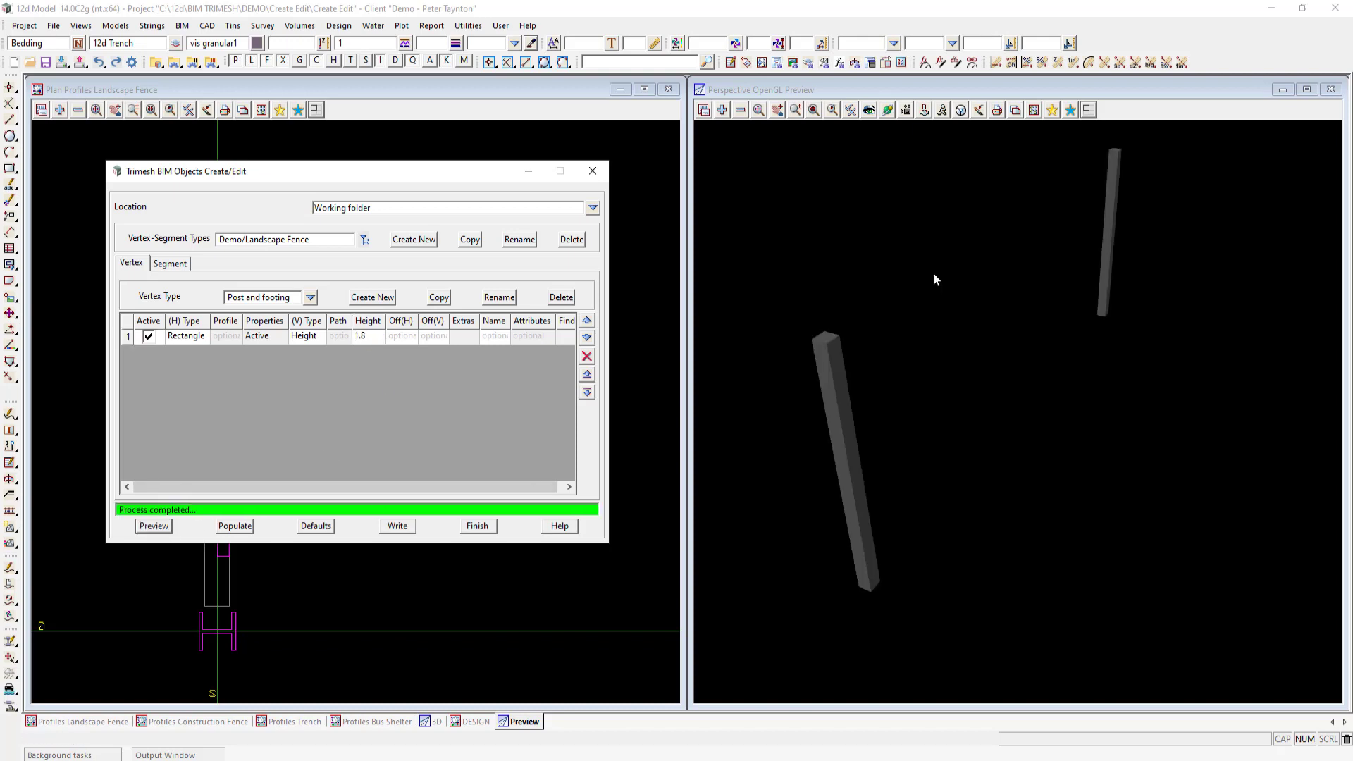
pyautogui.click(887, 110)
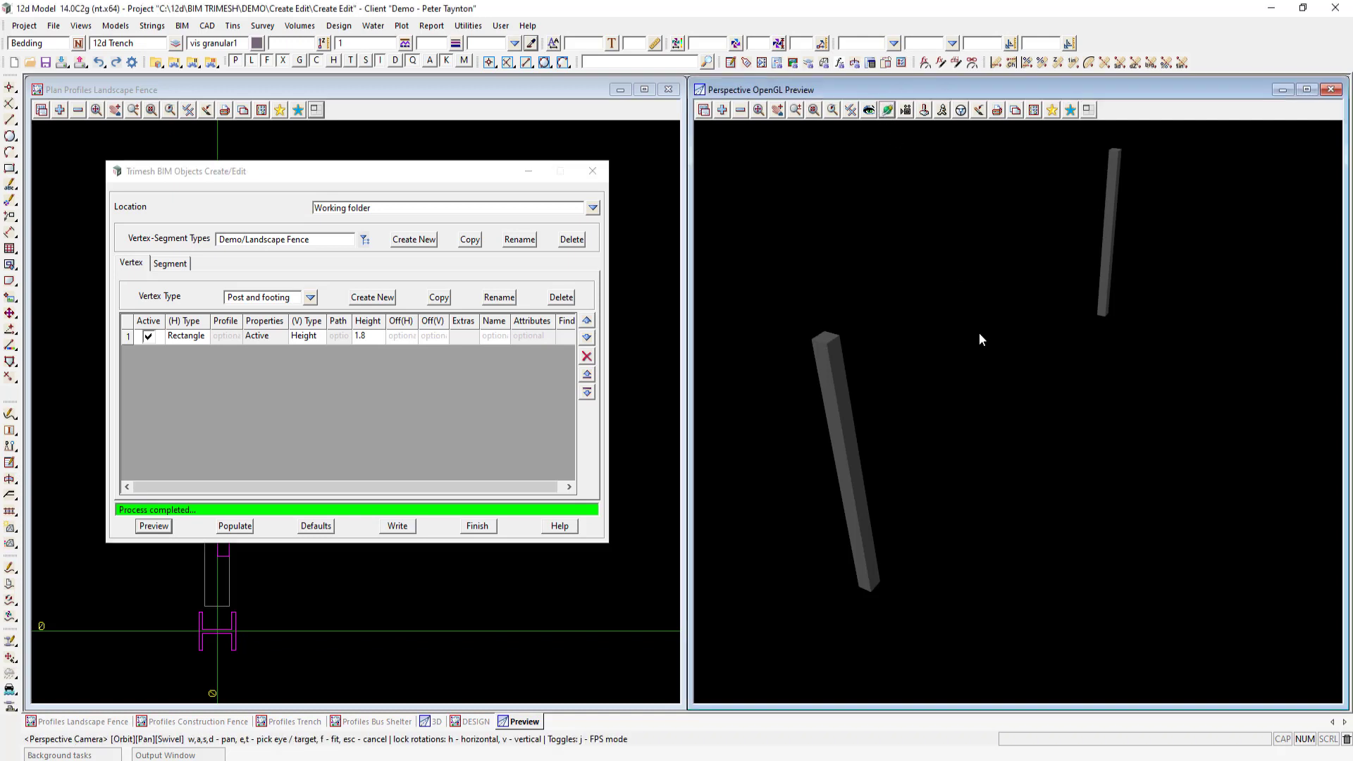
pyautogui.moveTo(977, 345); pyautogui.dragTo(948, 406)
pyautogui.click(887, 110)
pyautogui.scroll(2, 948, 406)
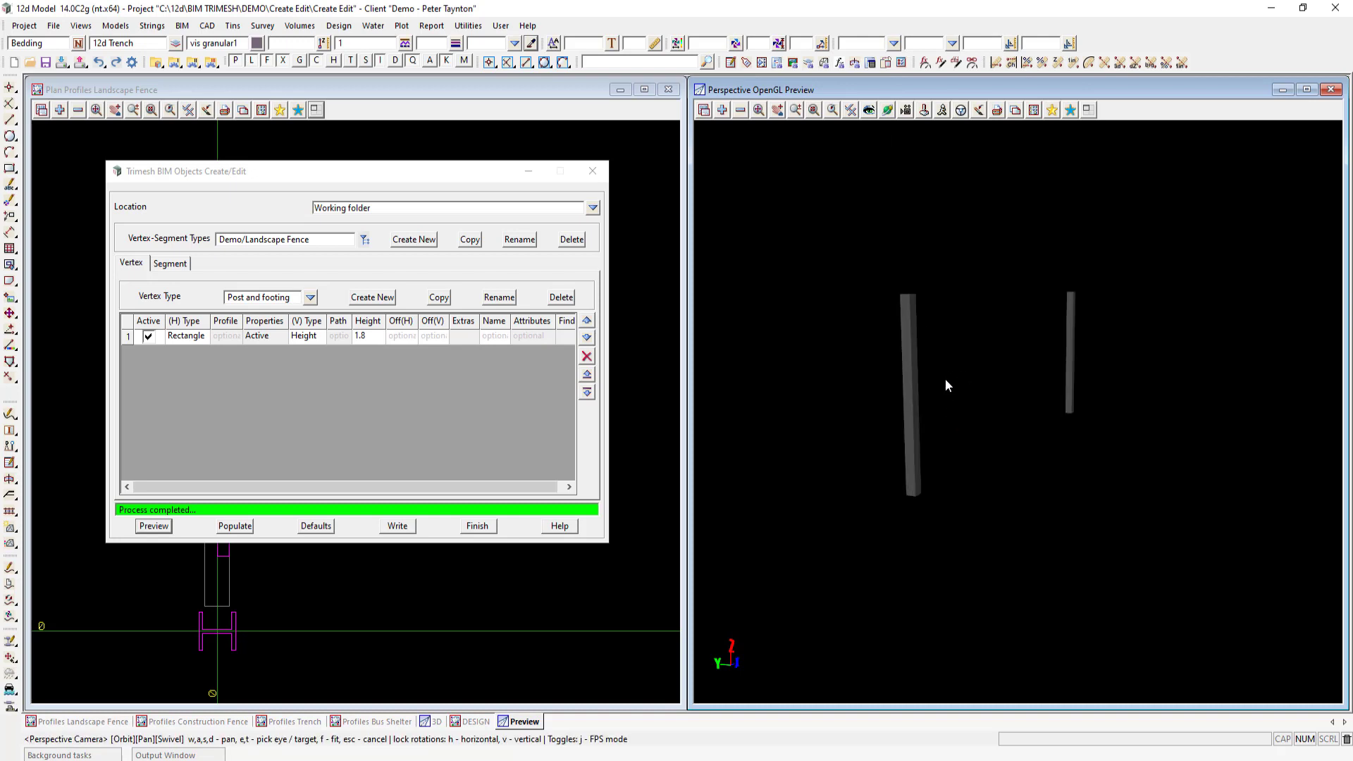
# Set the default preview segment length to 2.5 and the preview segment number to 3, and write the defaults
pyautogui.click(316, 527)
pyautogui.click(317, 527)
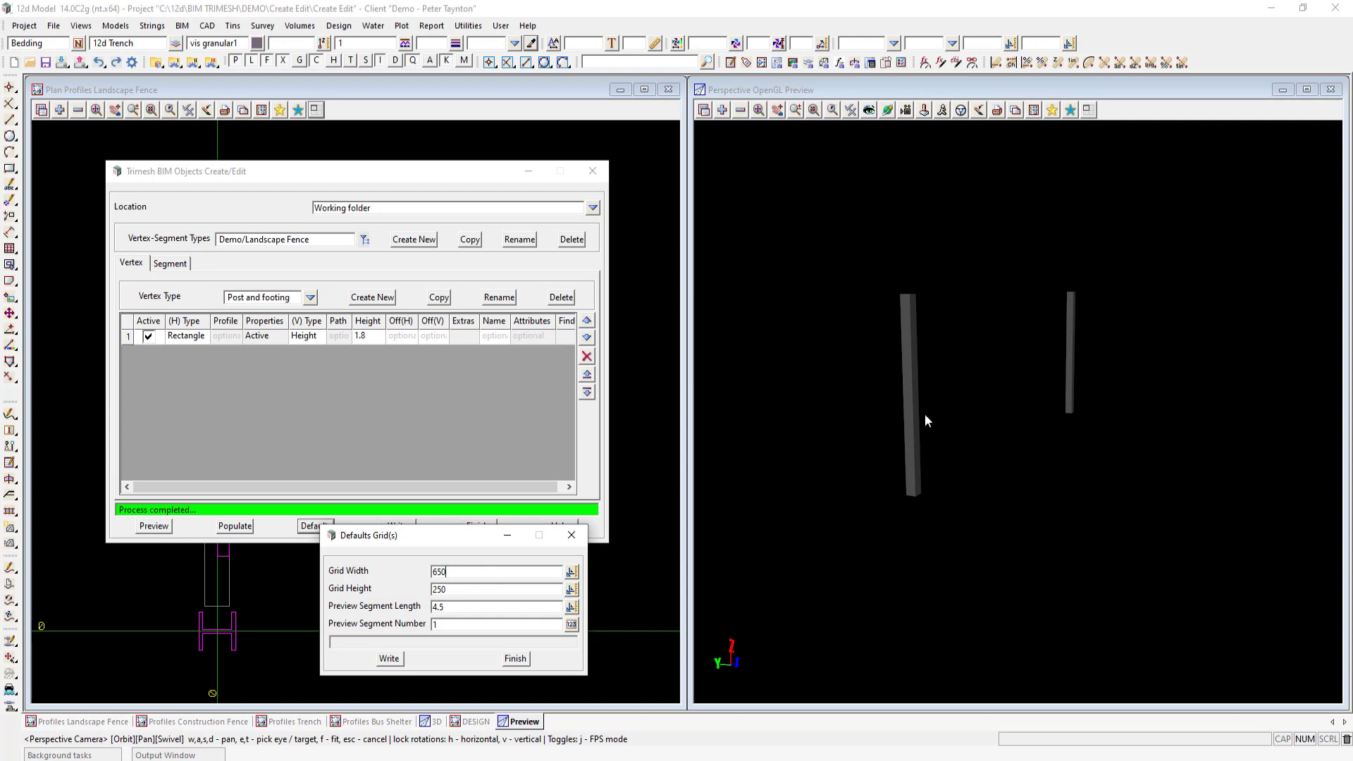
pyautogui.doubleClick(432, 607)
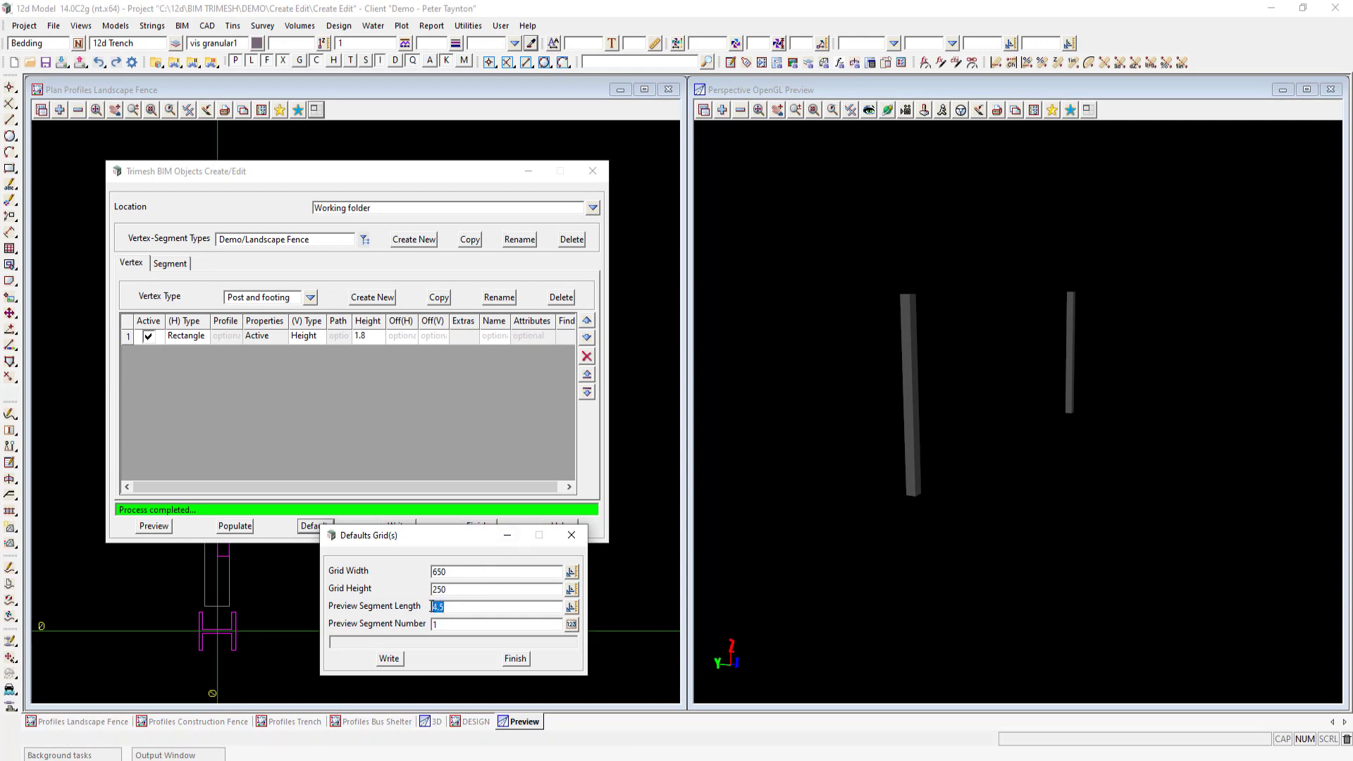
pyautogui.write('2.5')
pyautogui.doubleClick(438, 623)
pyautogui.write('3')
pyautogui.click(391, 660)
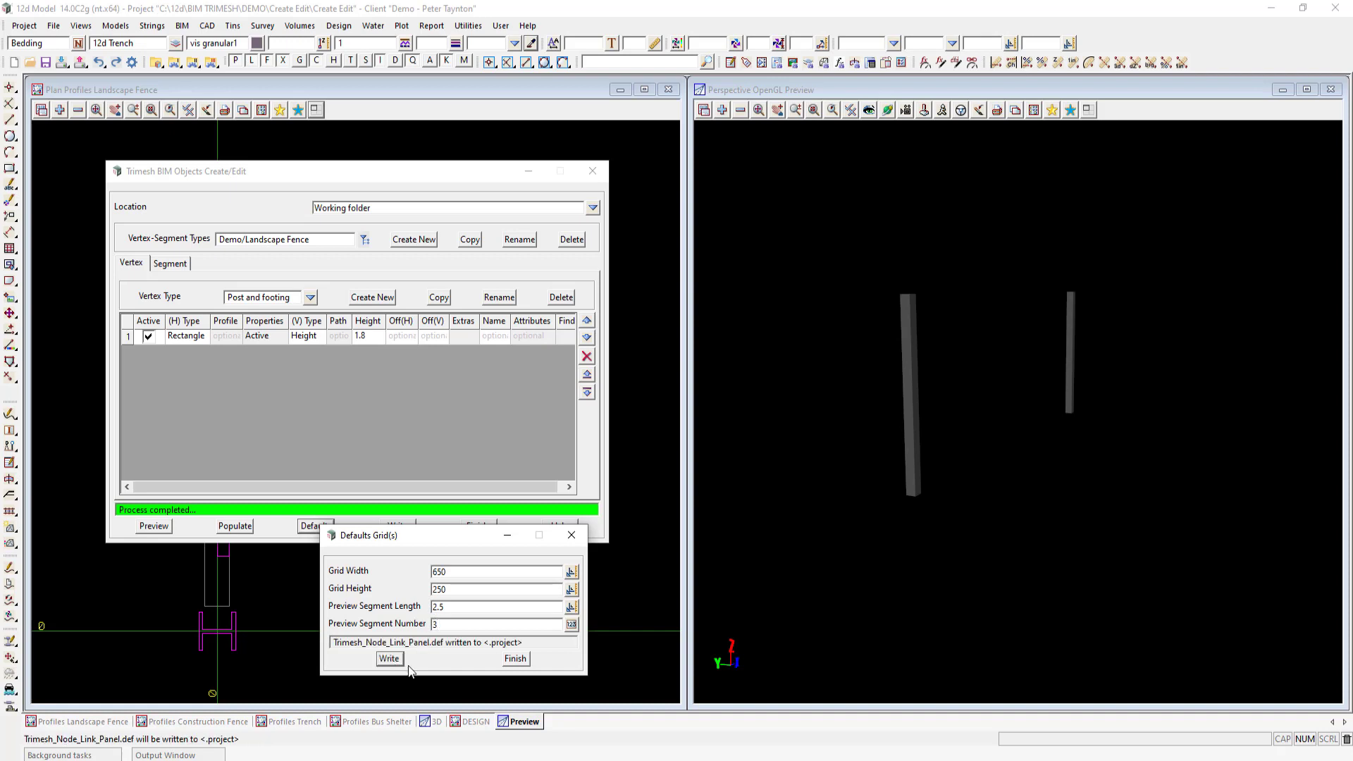
pyautogui.click(515, 658)
# Regenerate the preview with the new segment defaults and inspect the row of posts
pyautogui.click(154, 526)
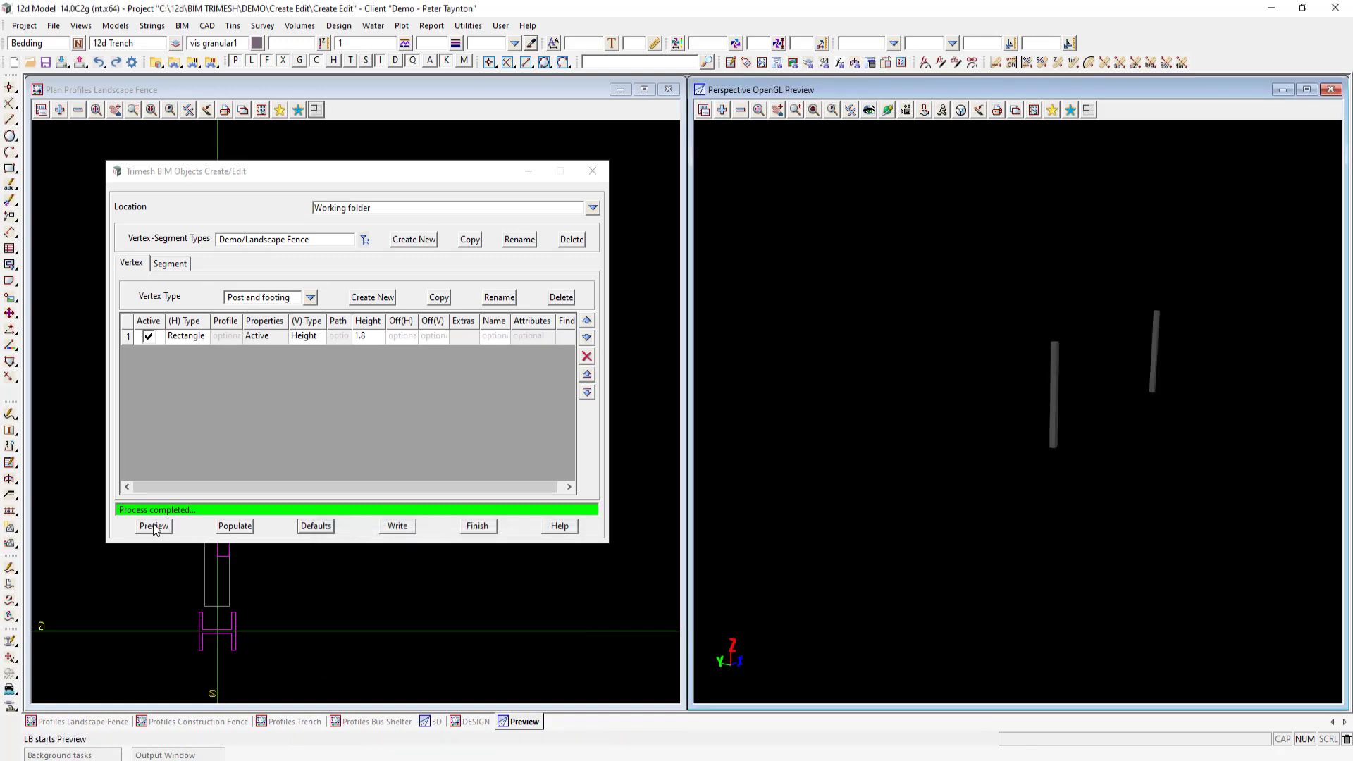
pyautogui.click(156, 528)
pyautogui.scroll(-3, 835, 470)
pyautogui.scroll(6, 1122, 358)
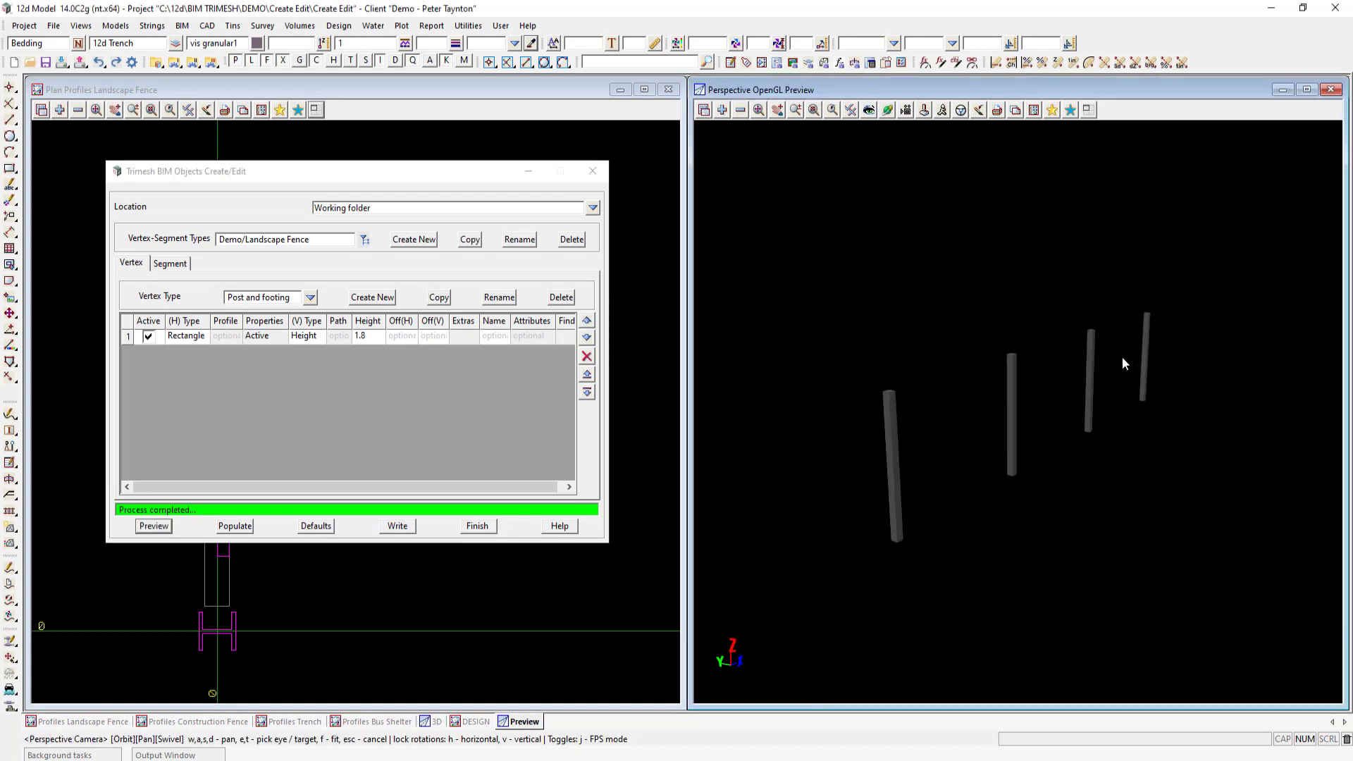
pyautogui.scroll(-2, 1119, 360)
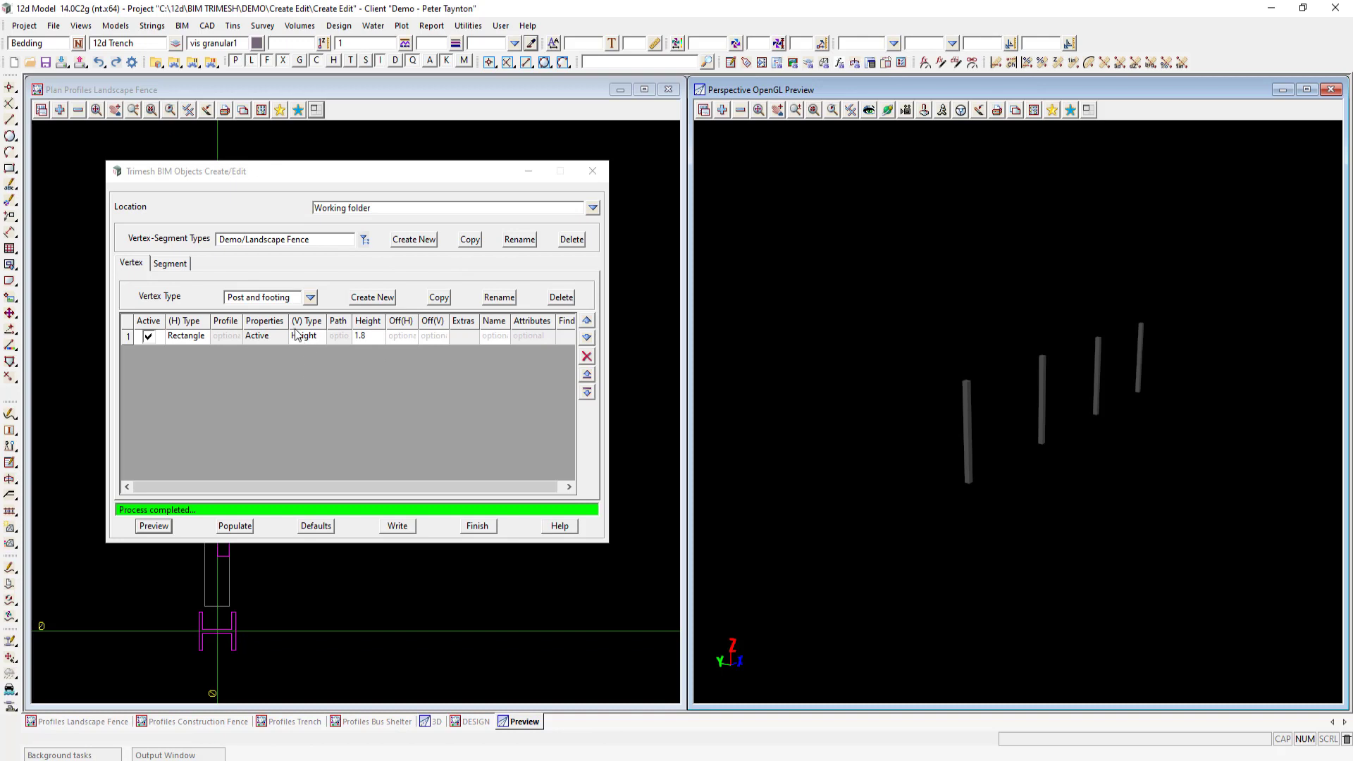
# Name the rectangle row Post
pyautogui.click(492, 337)
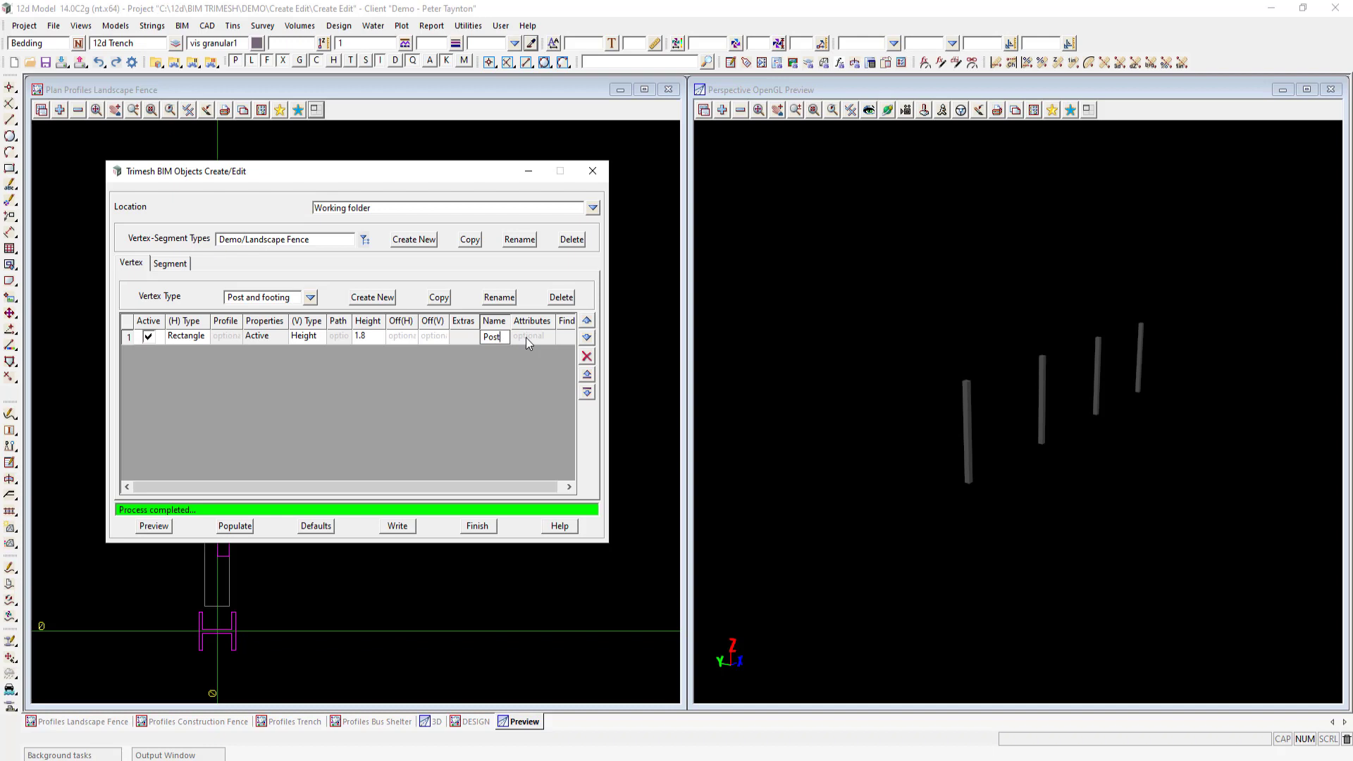
pyautogui.click(468, 26)
pyautogui.moveTo(502, 108)
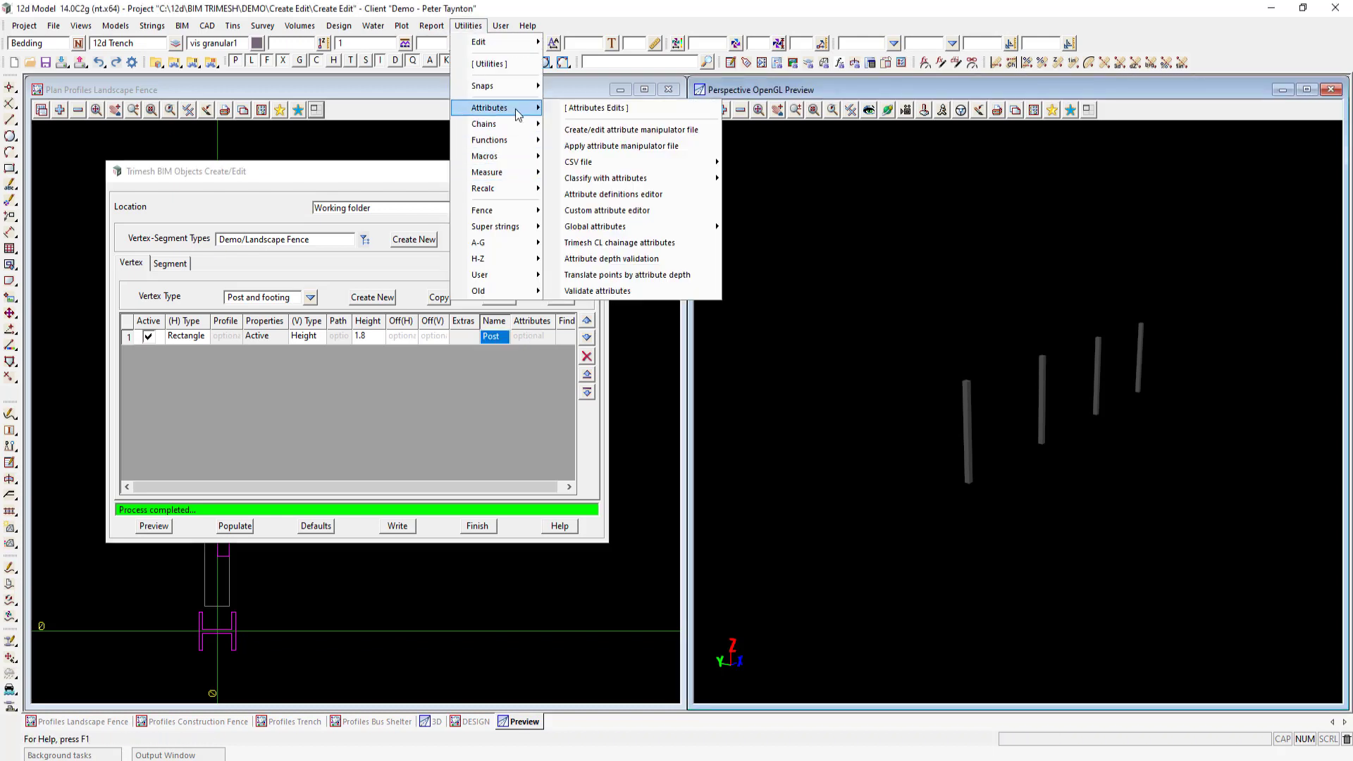
pyautogui.moveTo(611, 231)
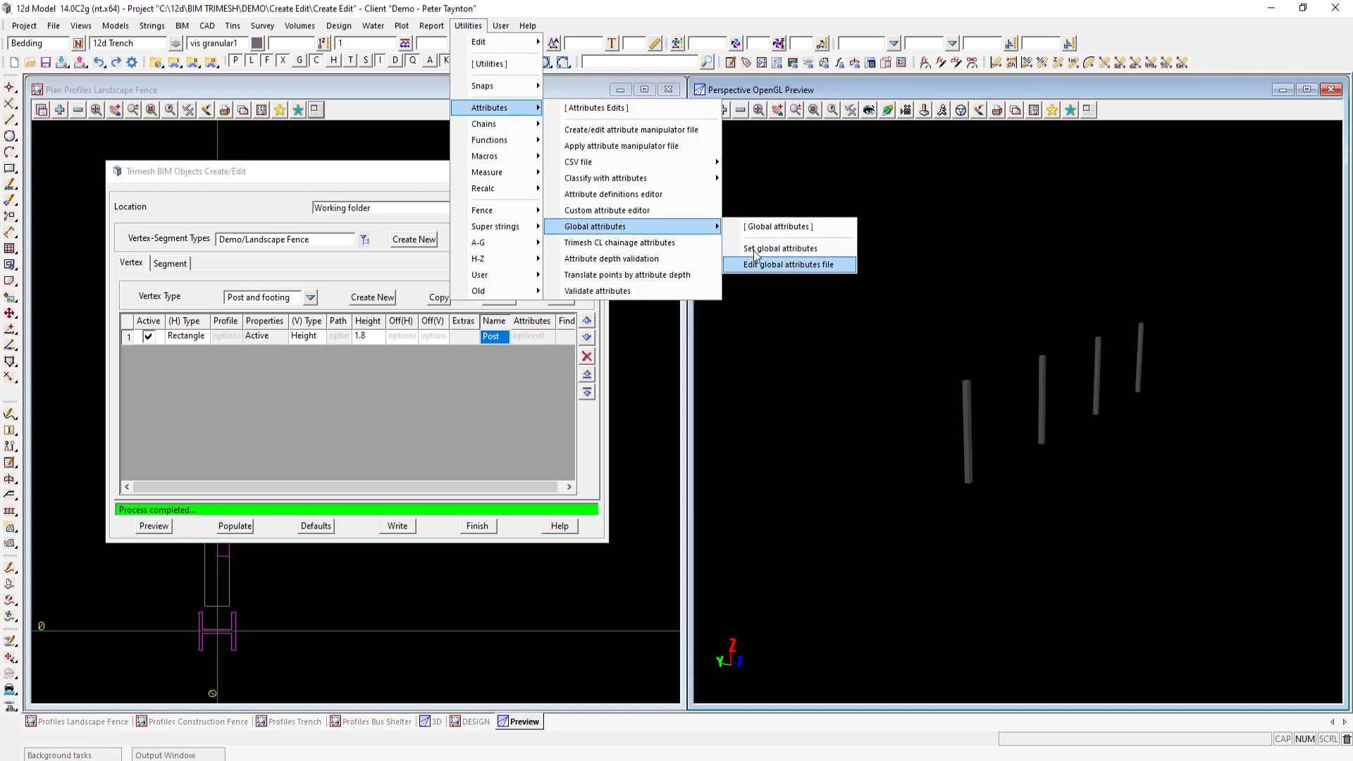
pyautogui.click(764, 308)
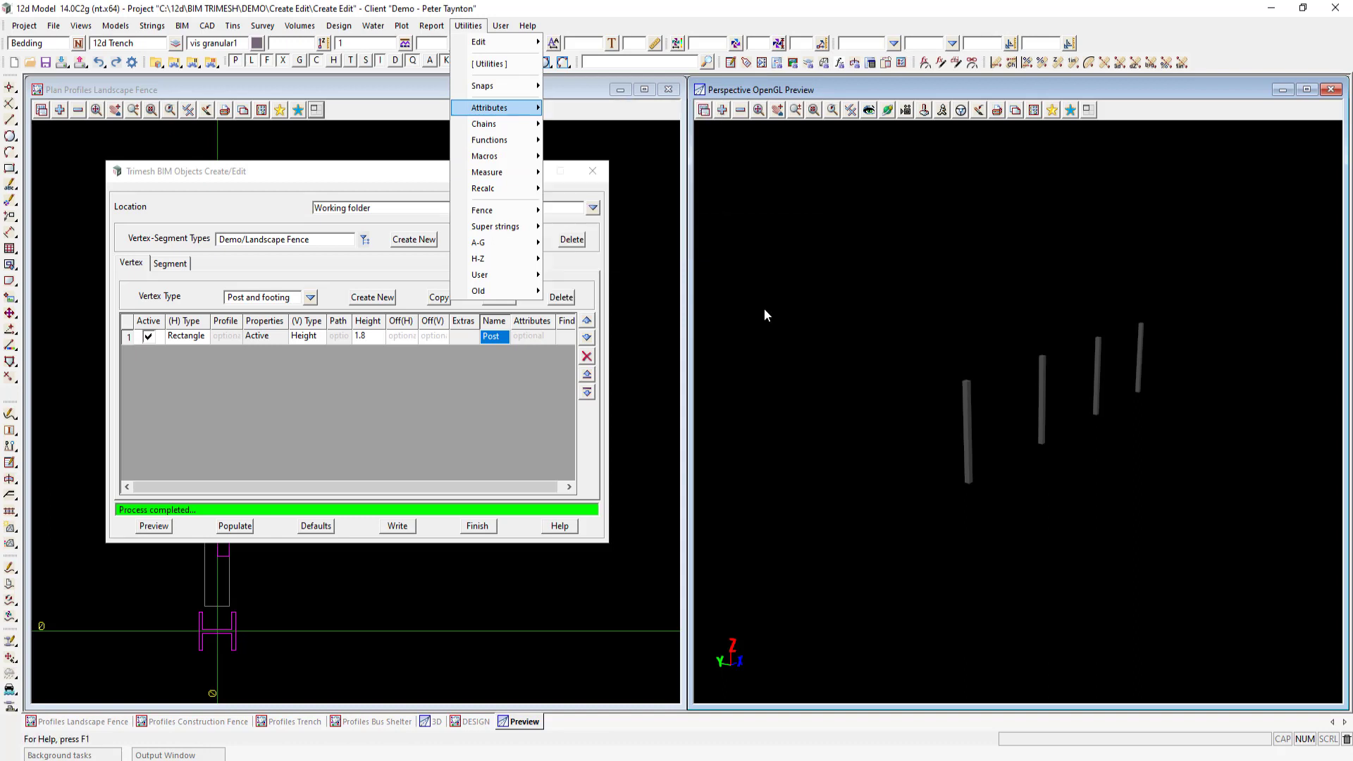
# Assign the Fencing/General custom attributes to the Post row, choosing a material from the available choices
pyautogui.click(522, 336)
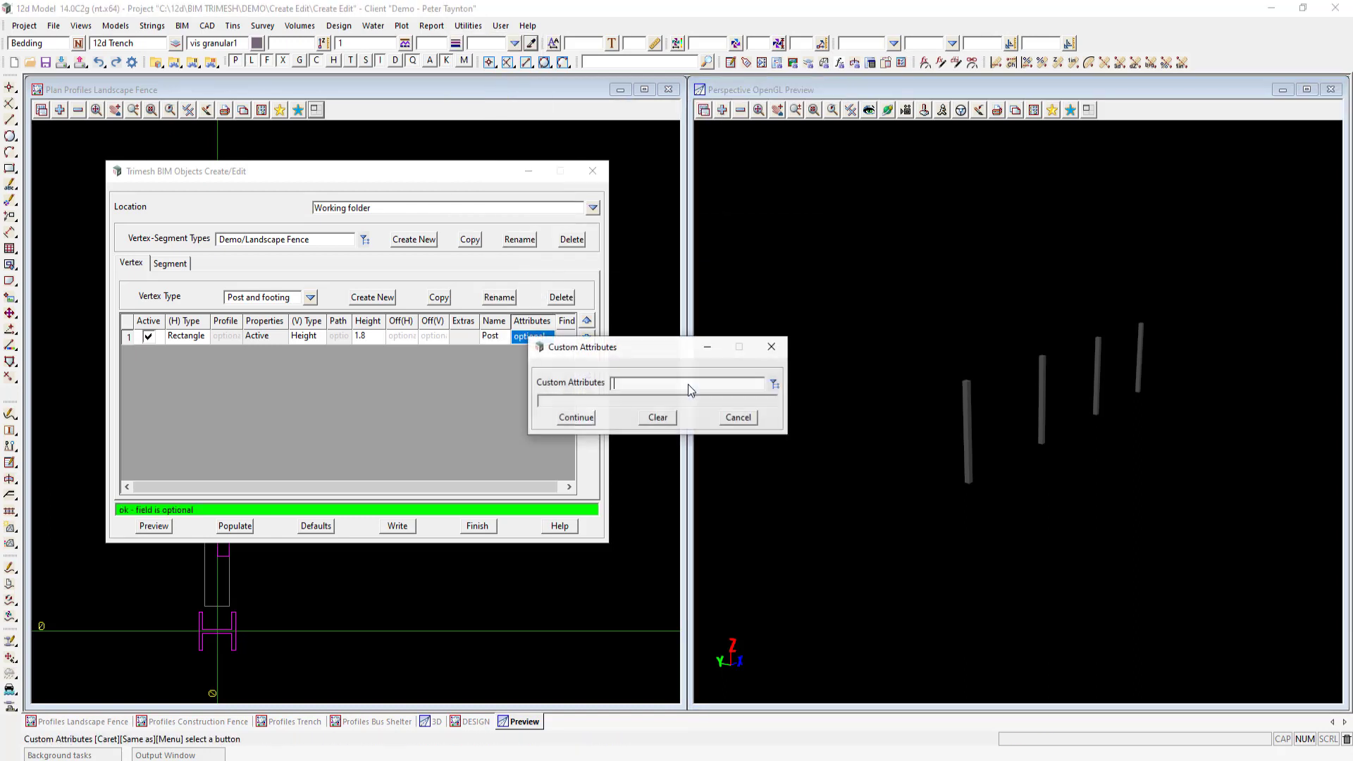
pyautogui.click(774, 385)
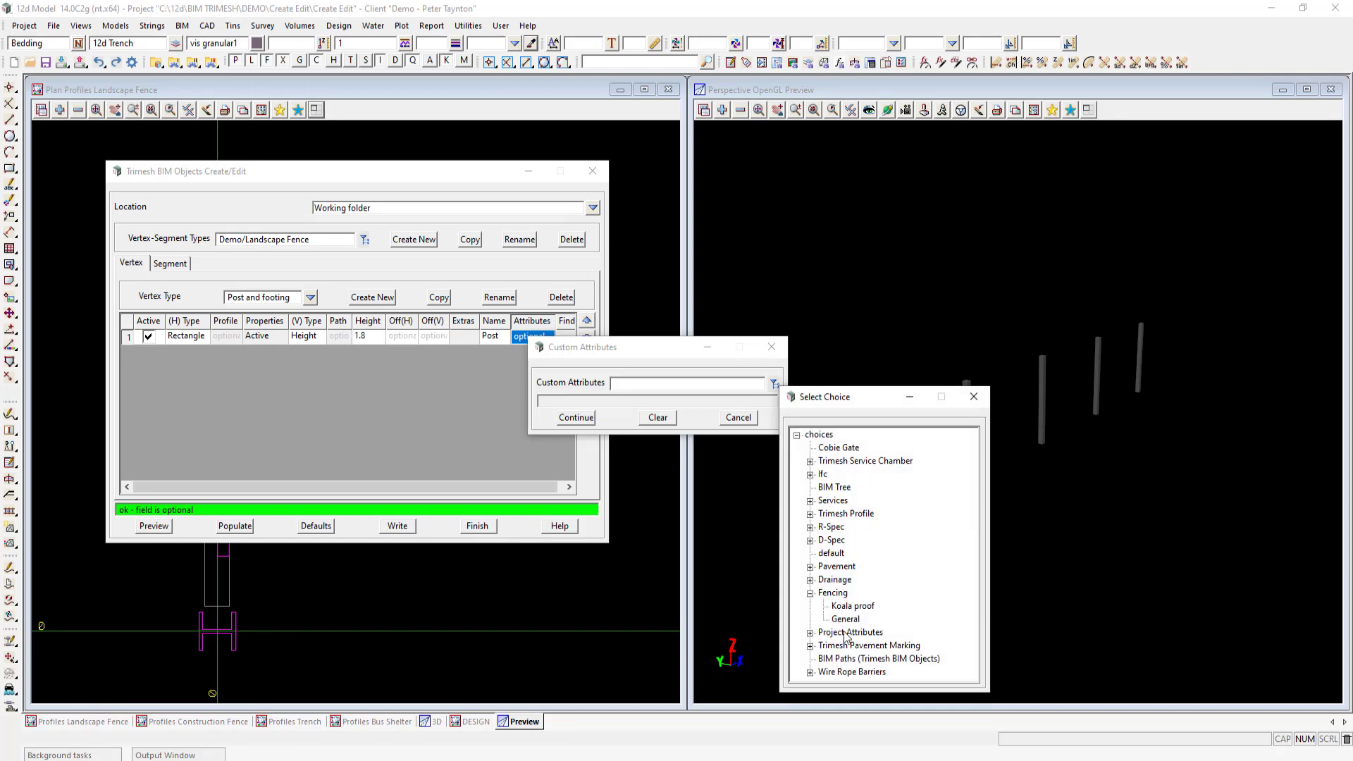
pyautogui.doubleClick(846, 619)
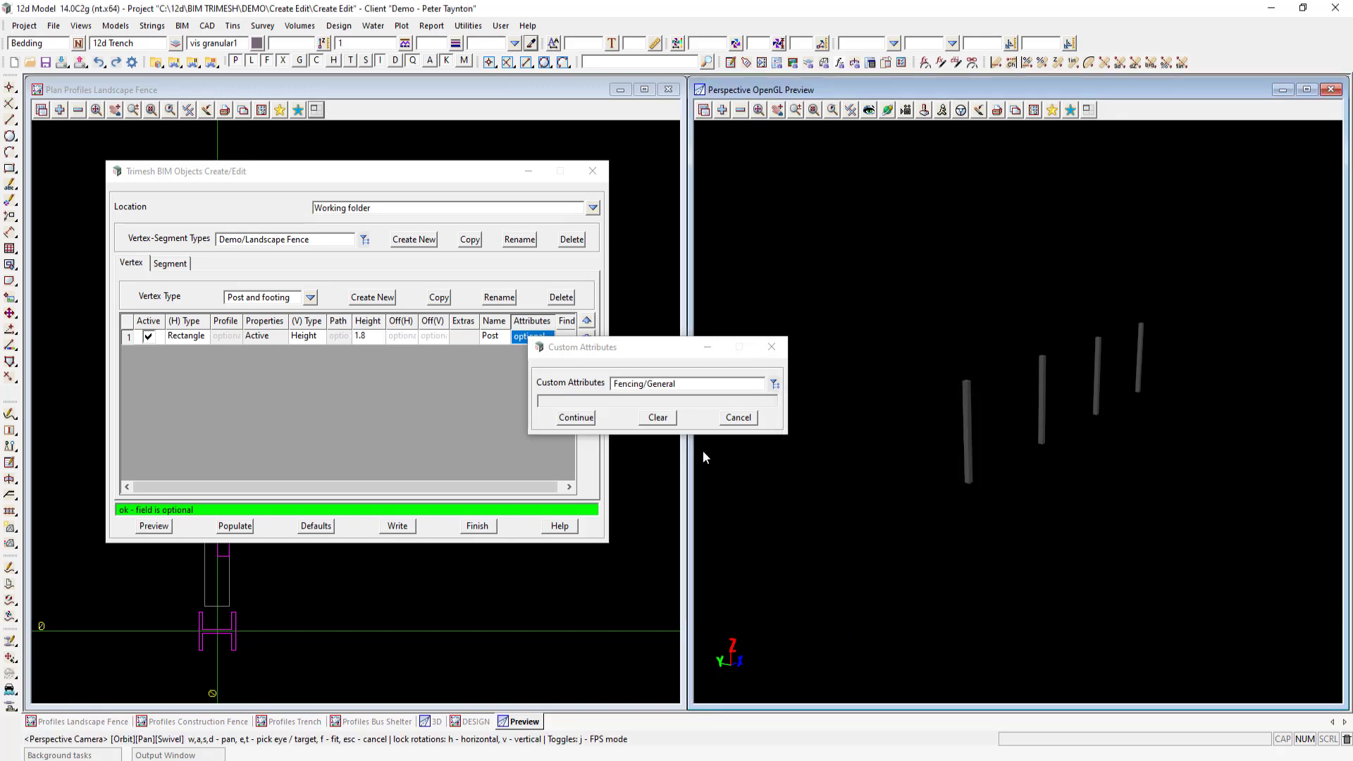
pyautogui.click(576, 417)
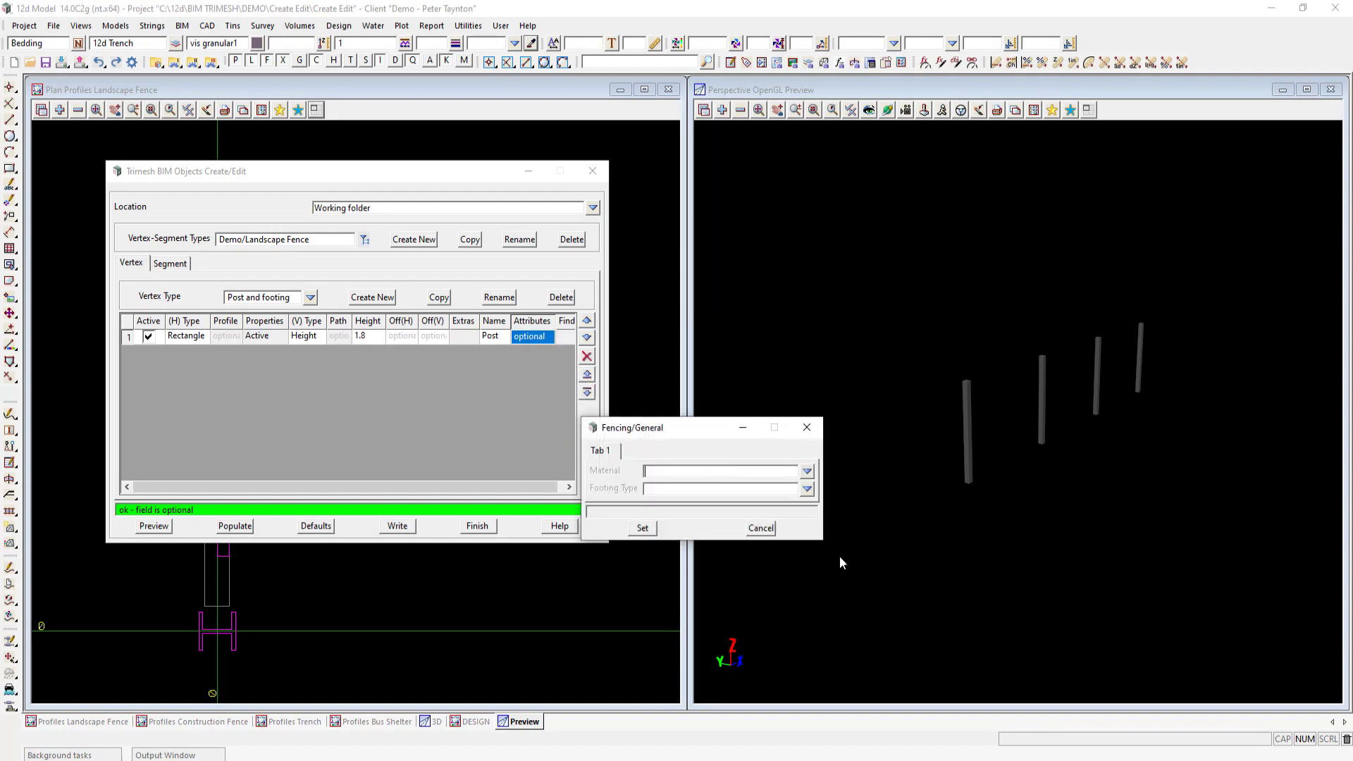
pyautogui.click(807, 471)
pyautogui.click(839, 511)
pyautogui.click(644, 527)
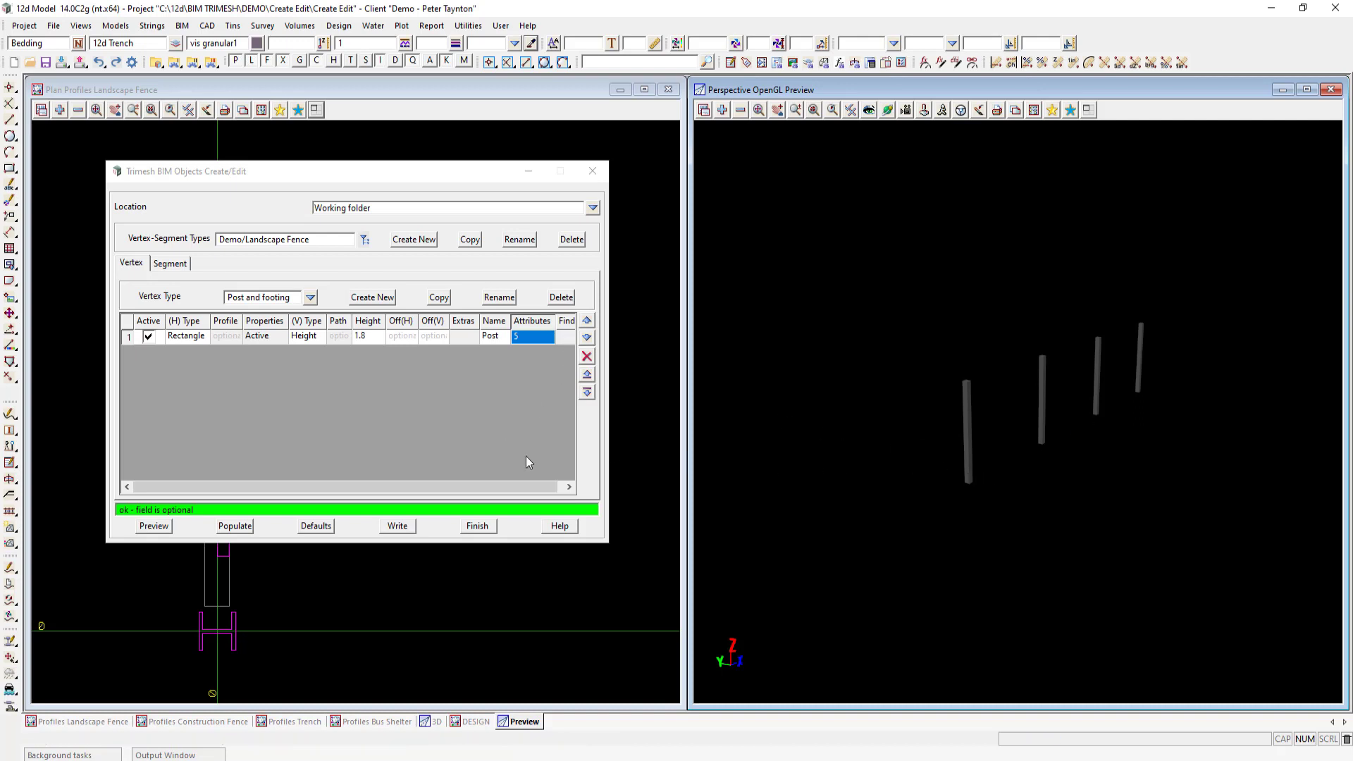
# Add a second active row to the vertex type with Circle as its horizontal type
pyautogui.click(587, 392)
pyautogui.click(148, 351)
pyautogui.click(179, 353)
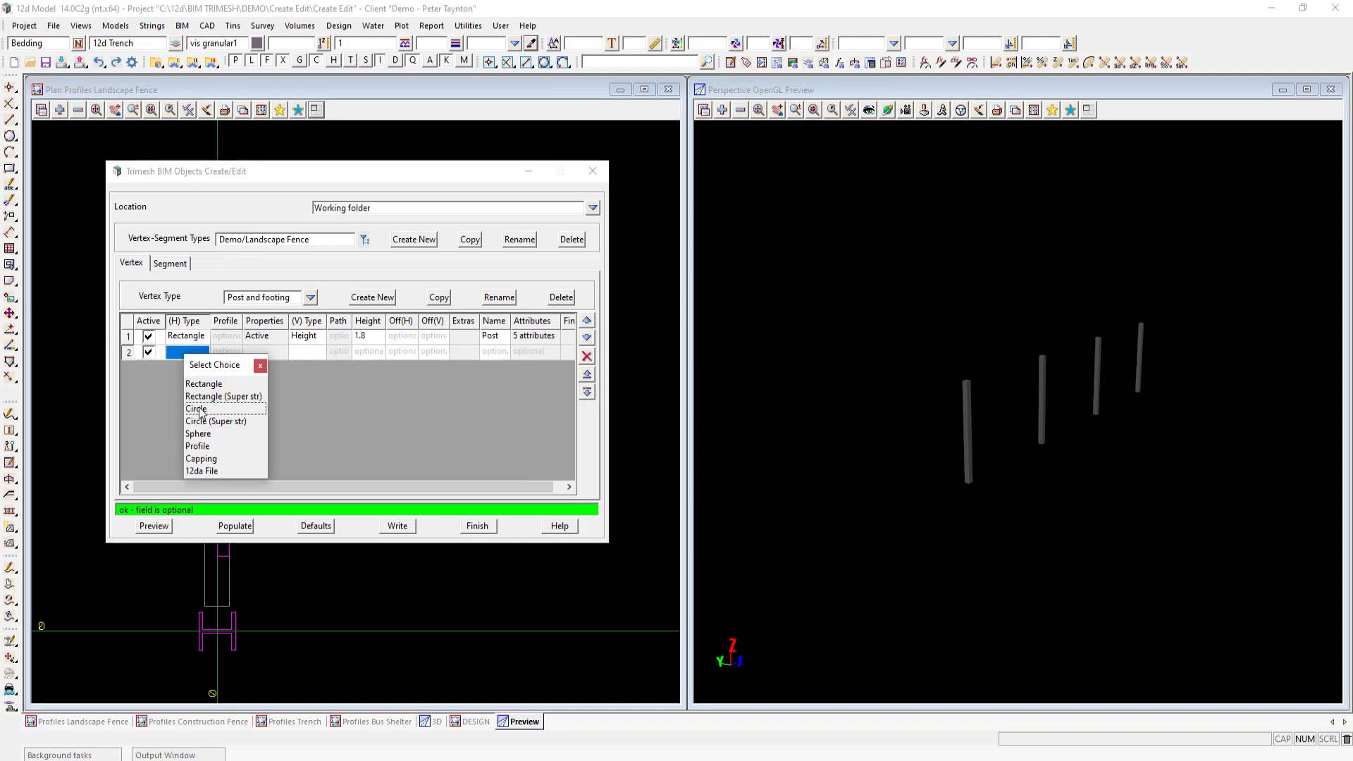
pyautogui.click(199, 409)
# Set the circle's diameter to .35 and colour to vis concrete2, and enable perpendicular and half angle rotation
pyautogui.click(263, 351)
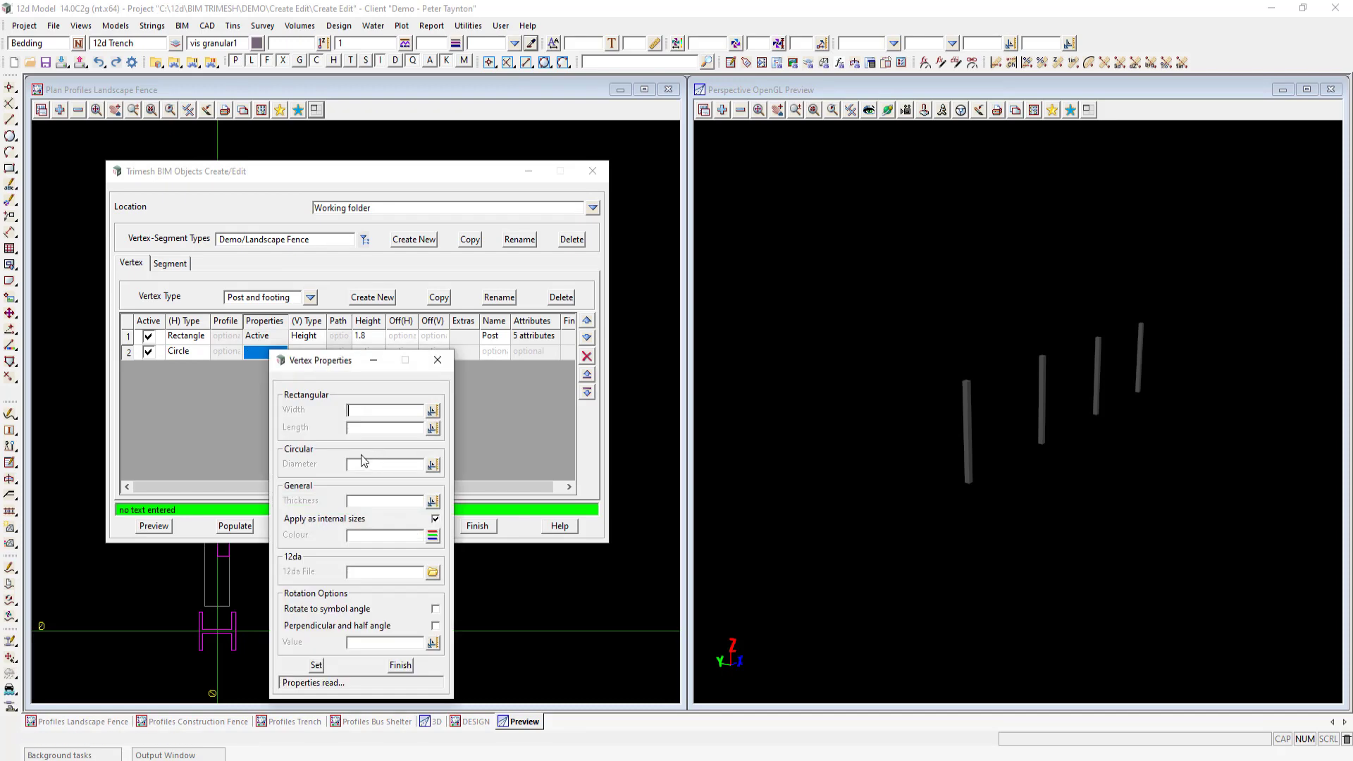
pyautogui.click(363, 464)
pyautogui.write('.35')
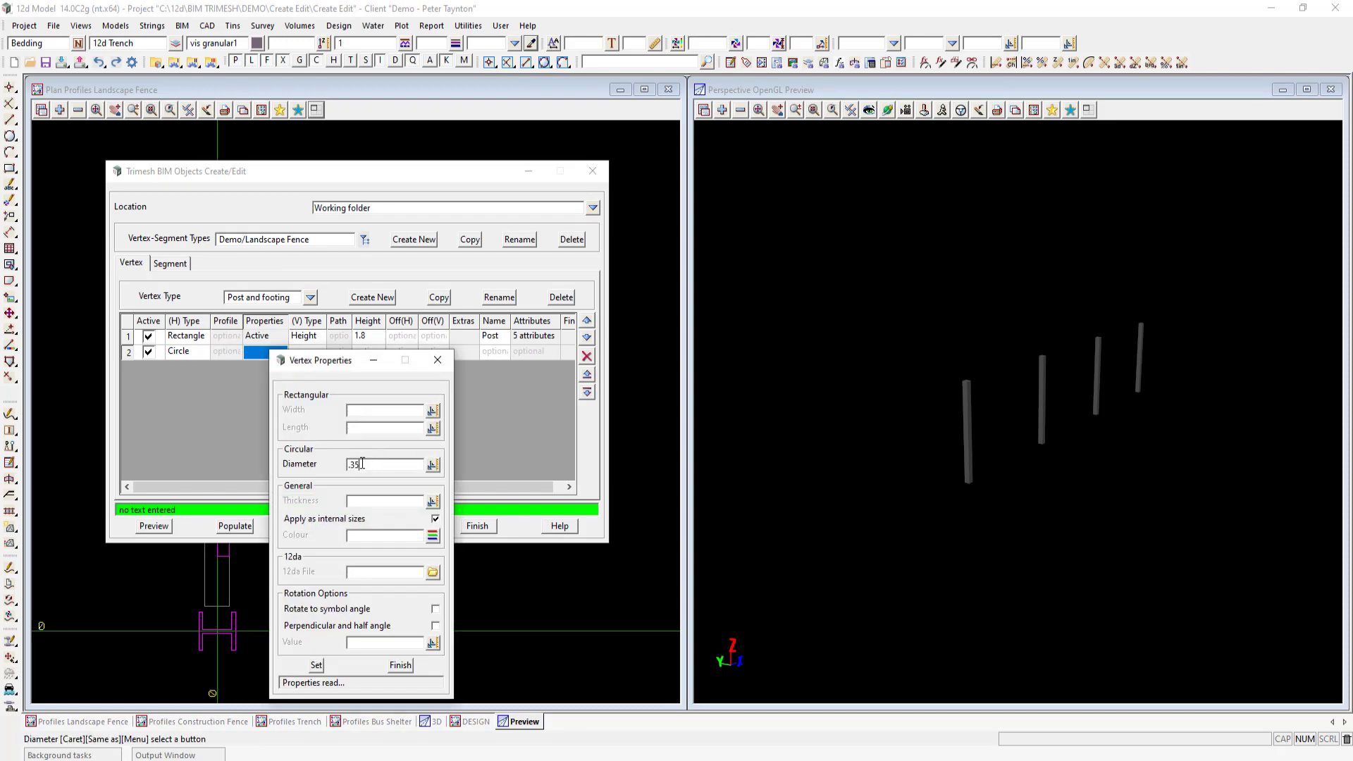
pyautogui.click(433, 537)
pyautogui.scroll(-10, 611, 613)
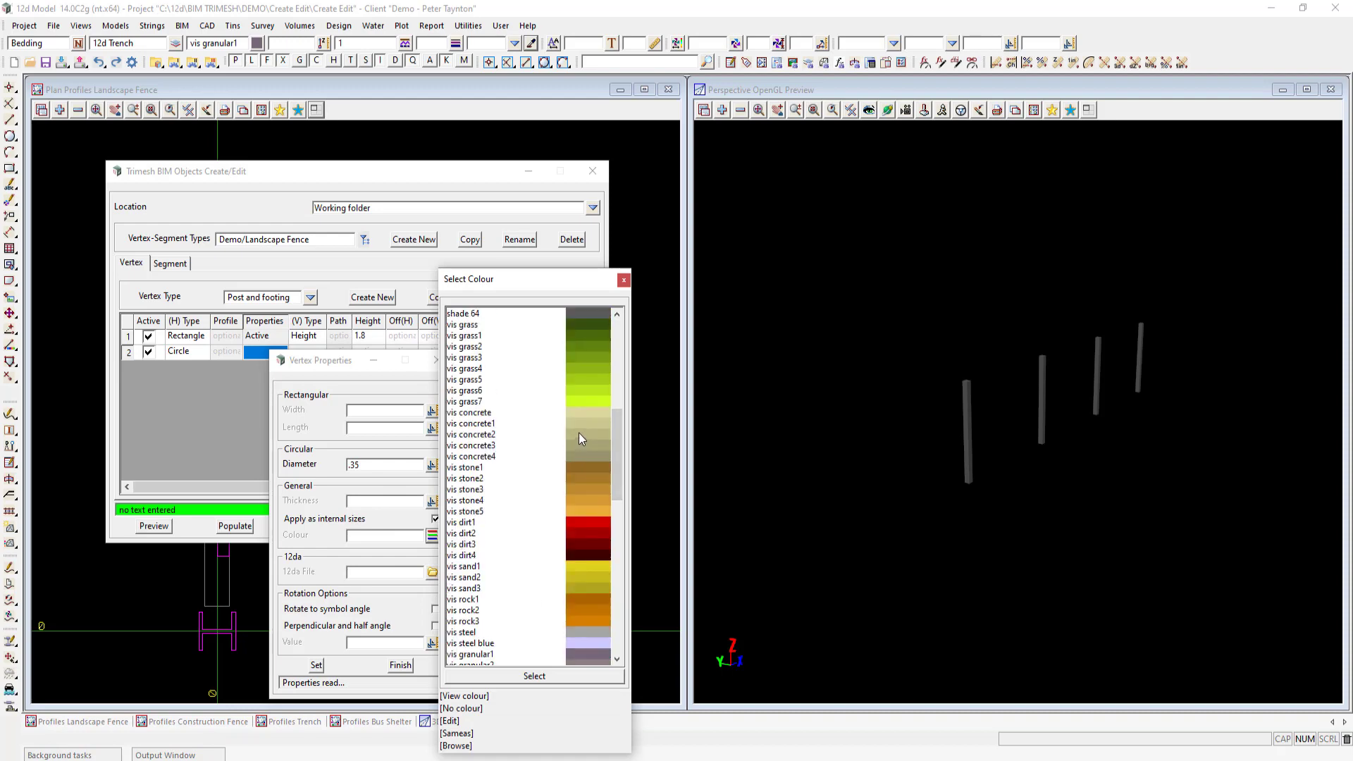
pyautogui.doubleClick(578, 434)
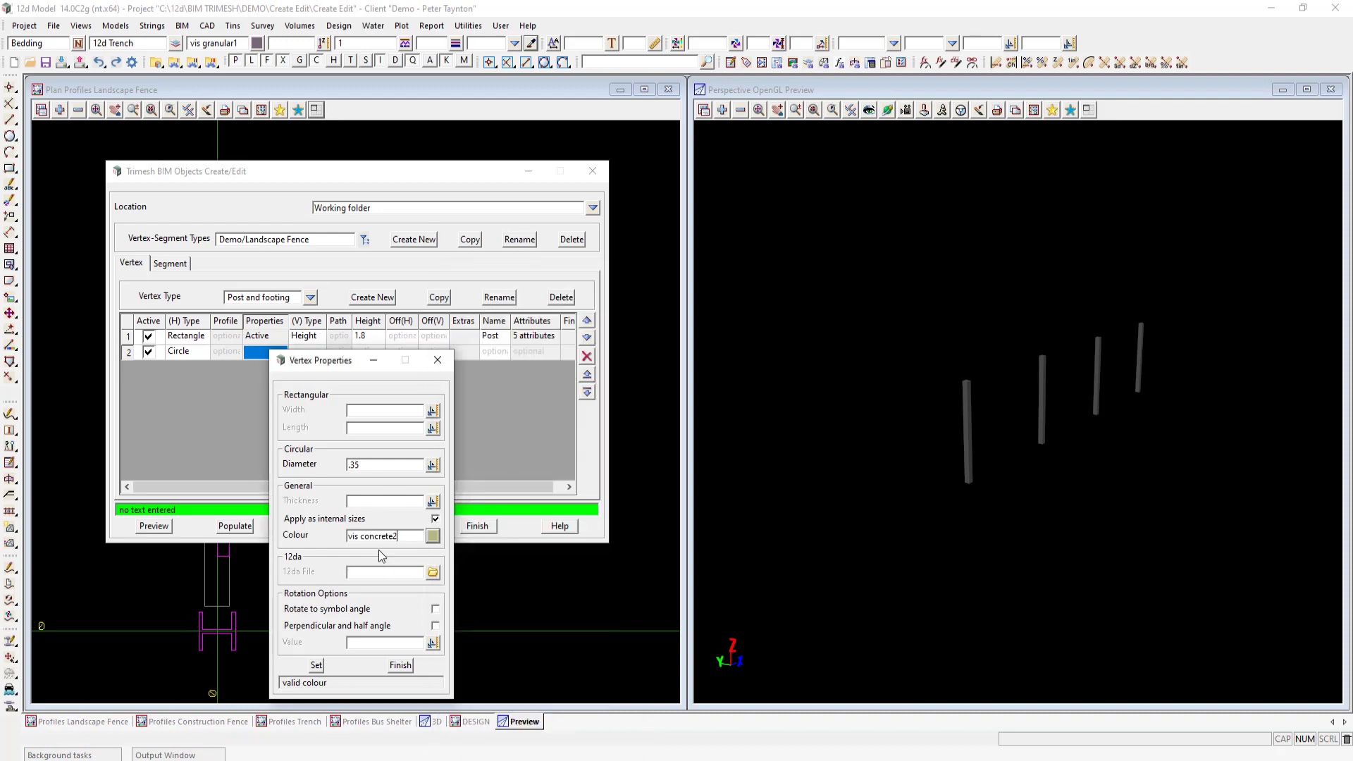
pyautogui.click(435, 626)
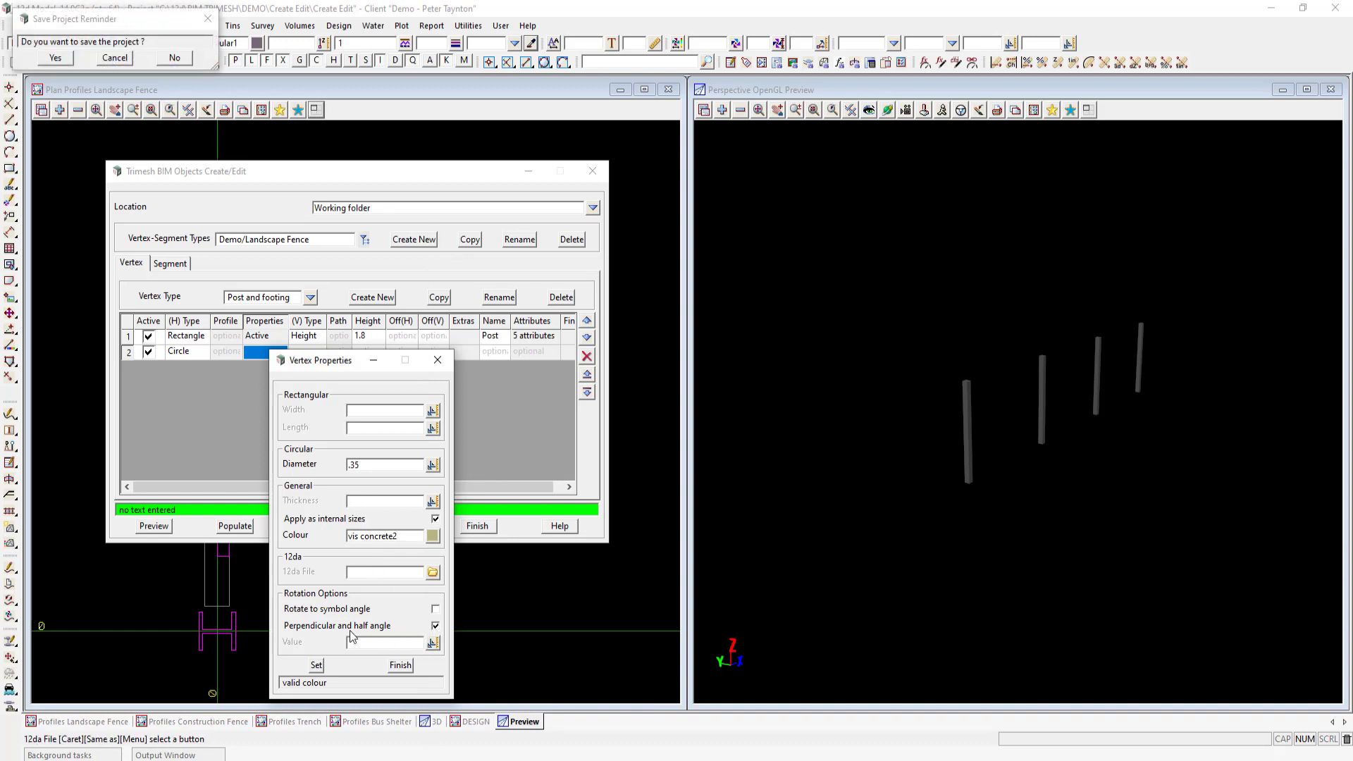
pyautogui.click(401, 665)
# Set the circle row's vertical type to Height with a height of -.75, and preview the result in 3D
pyautogui.click(309, 352)
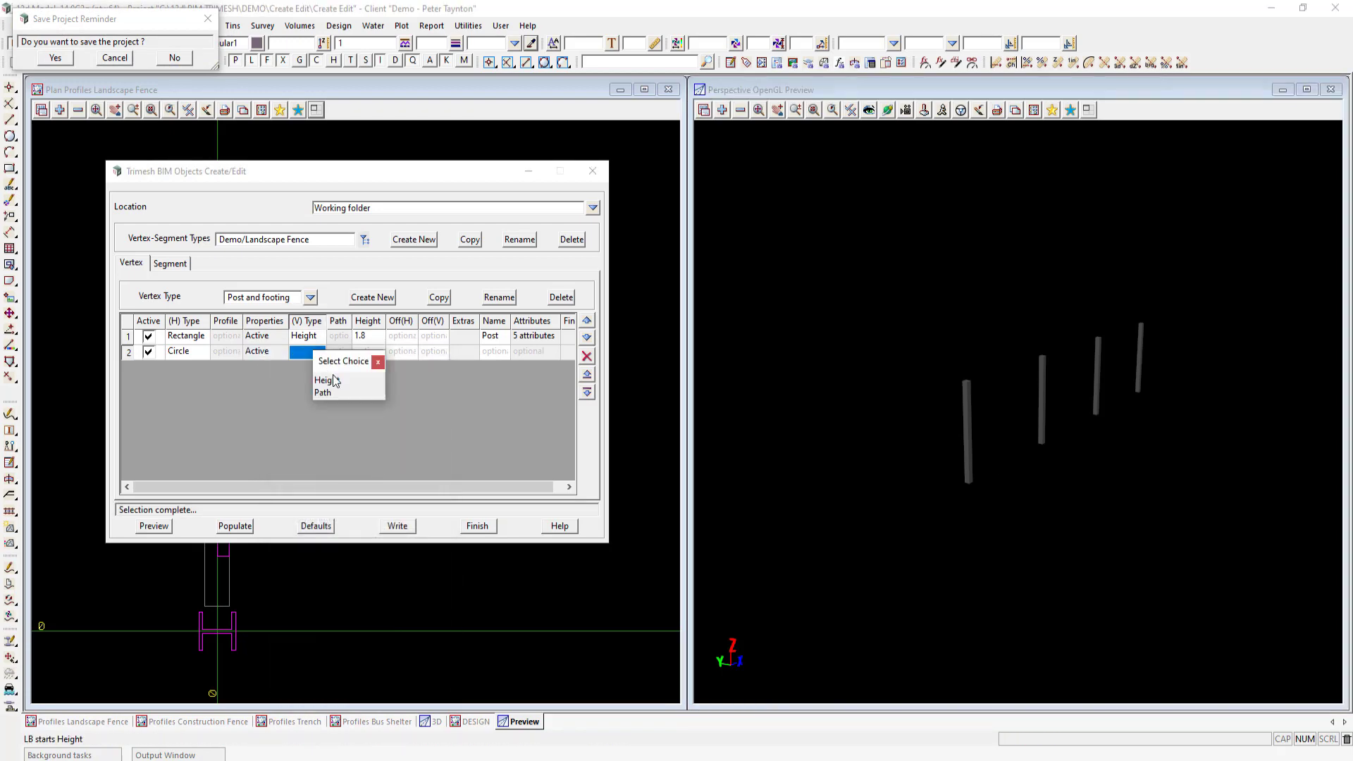
pyautogui.click(321, 380)
pyautogui.click(370, 352)
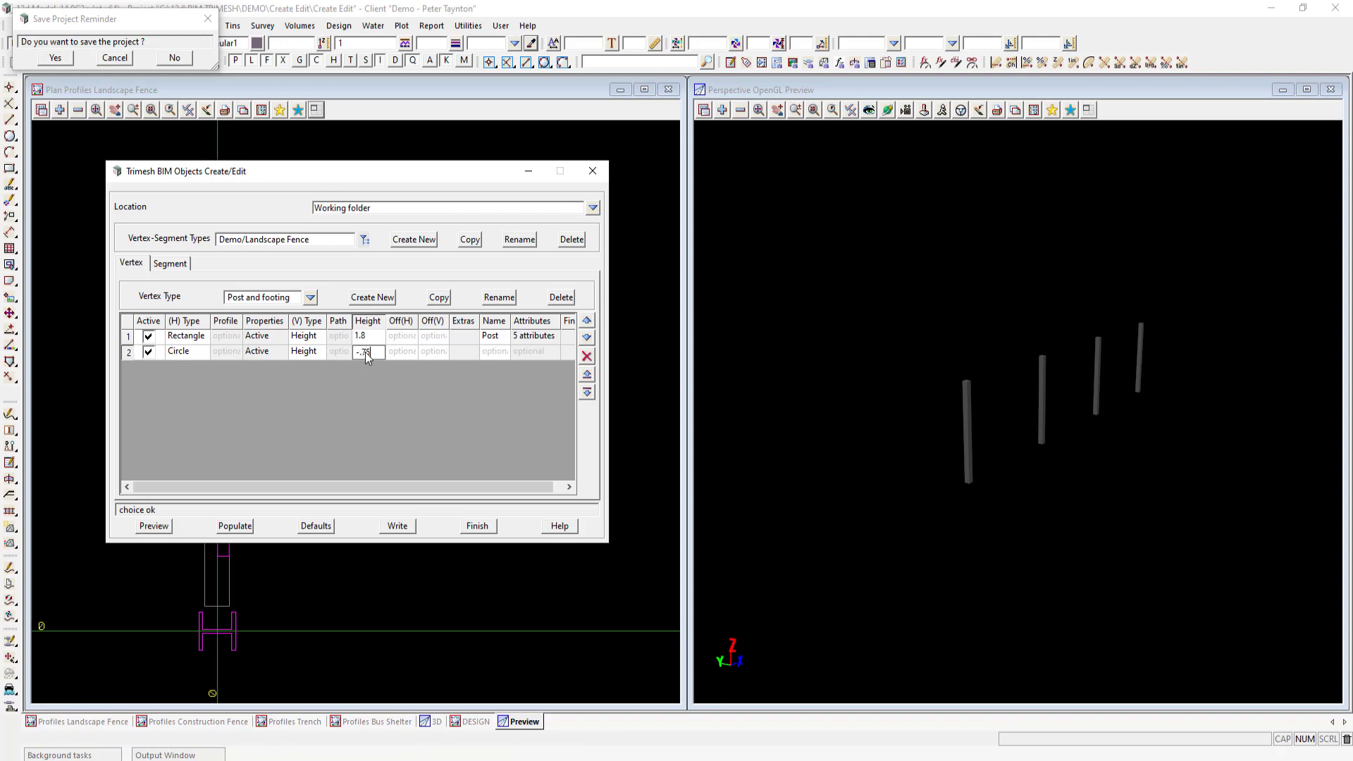
pyautogui.click(144, 526)
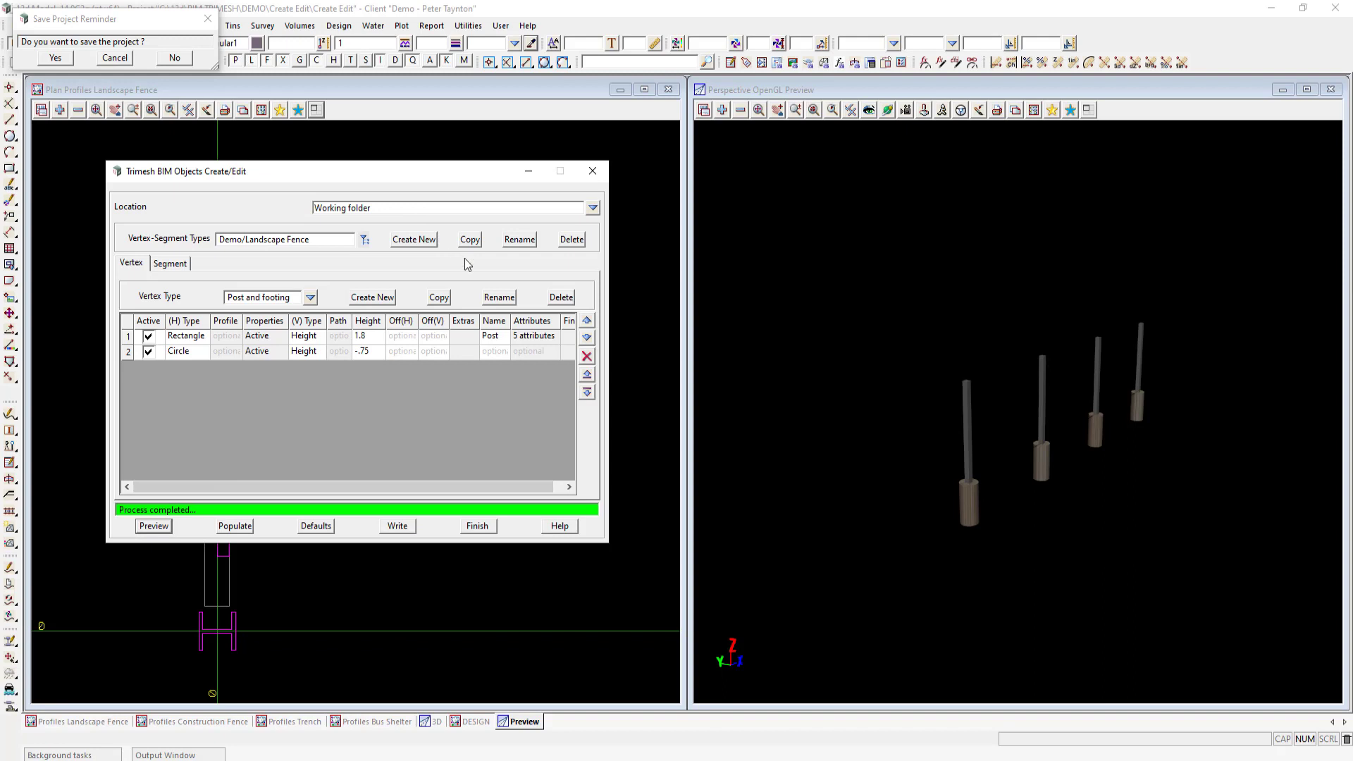
# Name the circle row Footing and regenerate the preview
pyautogui.click(496, 353)
pyautogui.write('Fo')
pyautogui.write('oting')
pyautogui.click(154, 526)
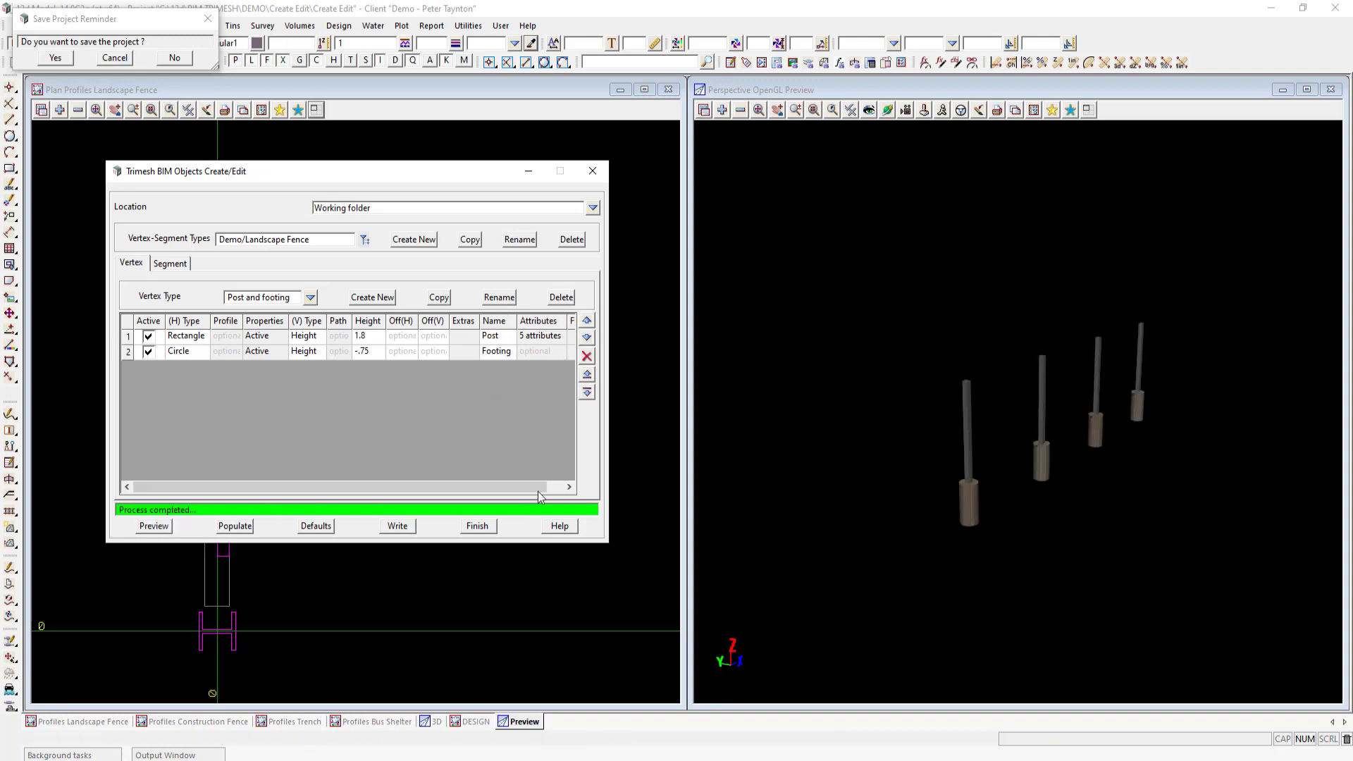
# Use Find on the Footing row to highlight its objects in the 3D preview
pyautogui.moveTo(538, 488); pyautogui.dragTo(554, 489)
pyautogui.click(546, 353)
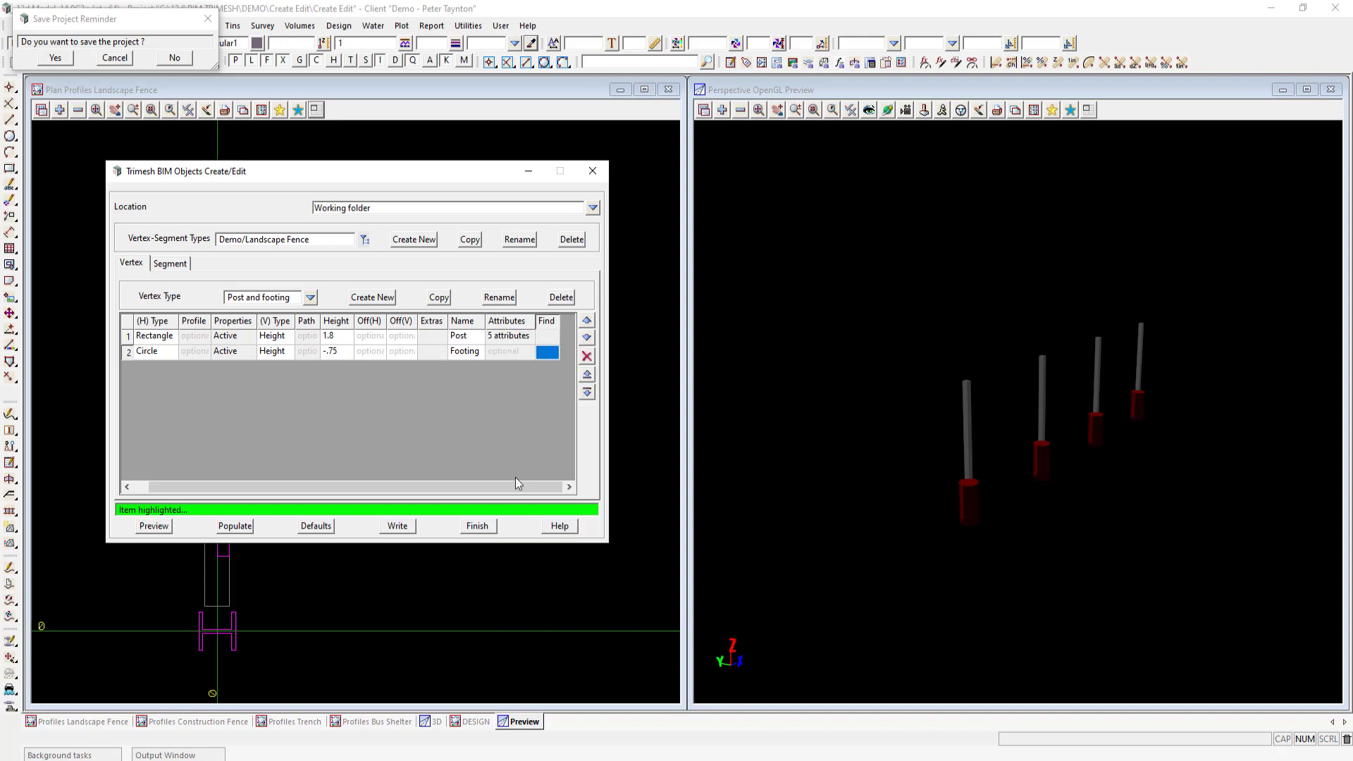
pyautogui.moveTo(510, 489); pyautogui.dragTo(396, 462)
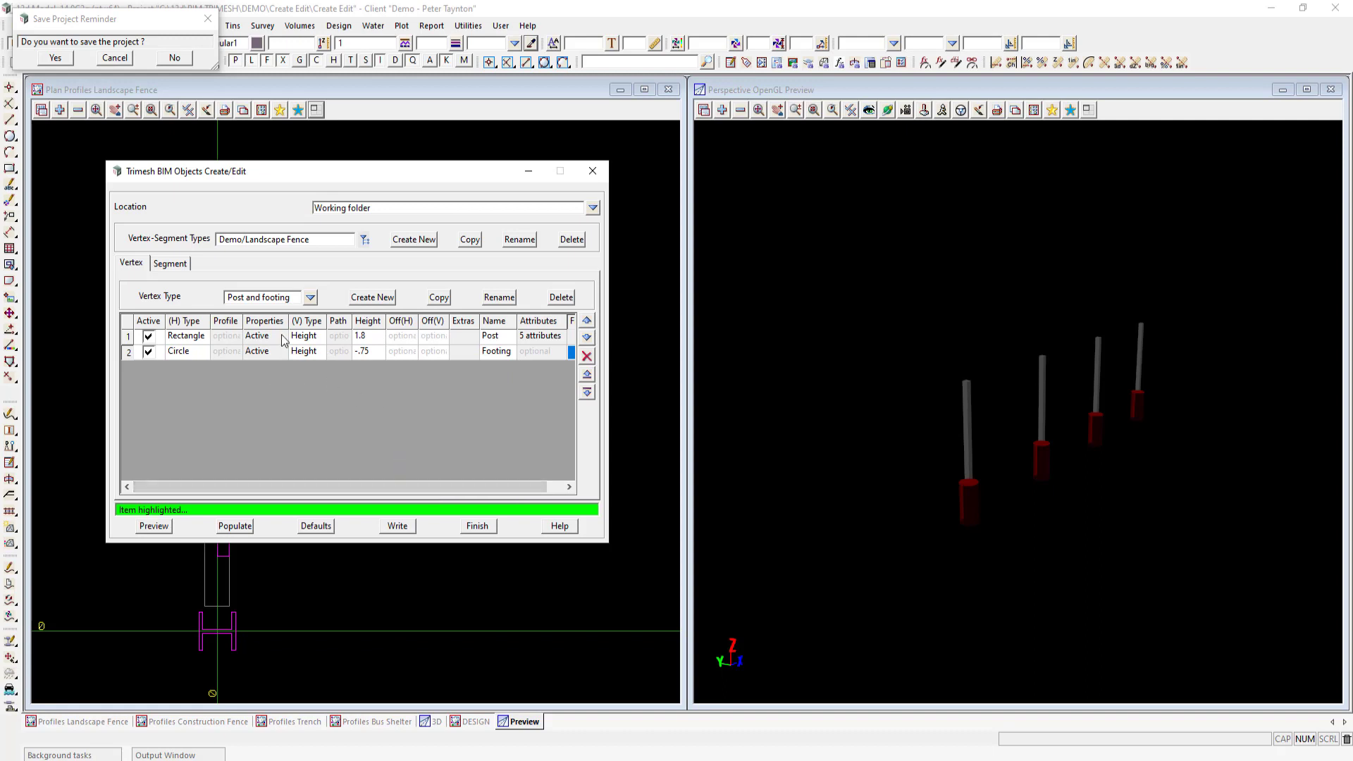
# Create a new segment type named Rails and palings
pyautogui.click(173, 264)
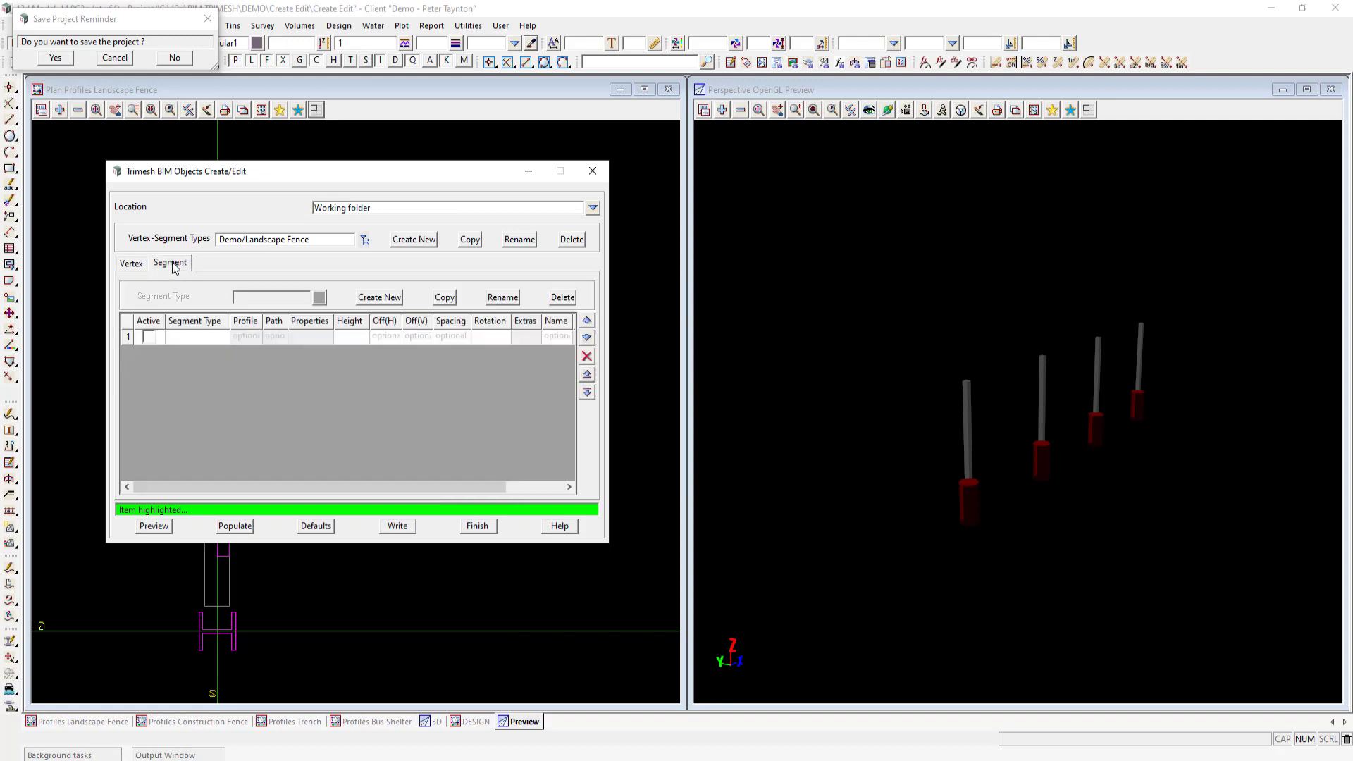
pyautogui.click(380, 296)
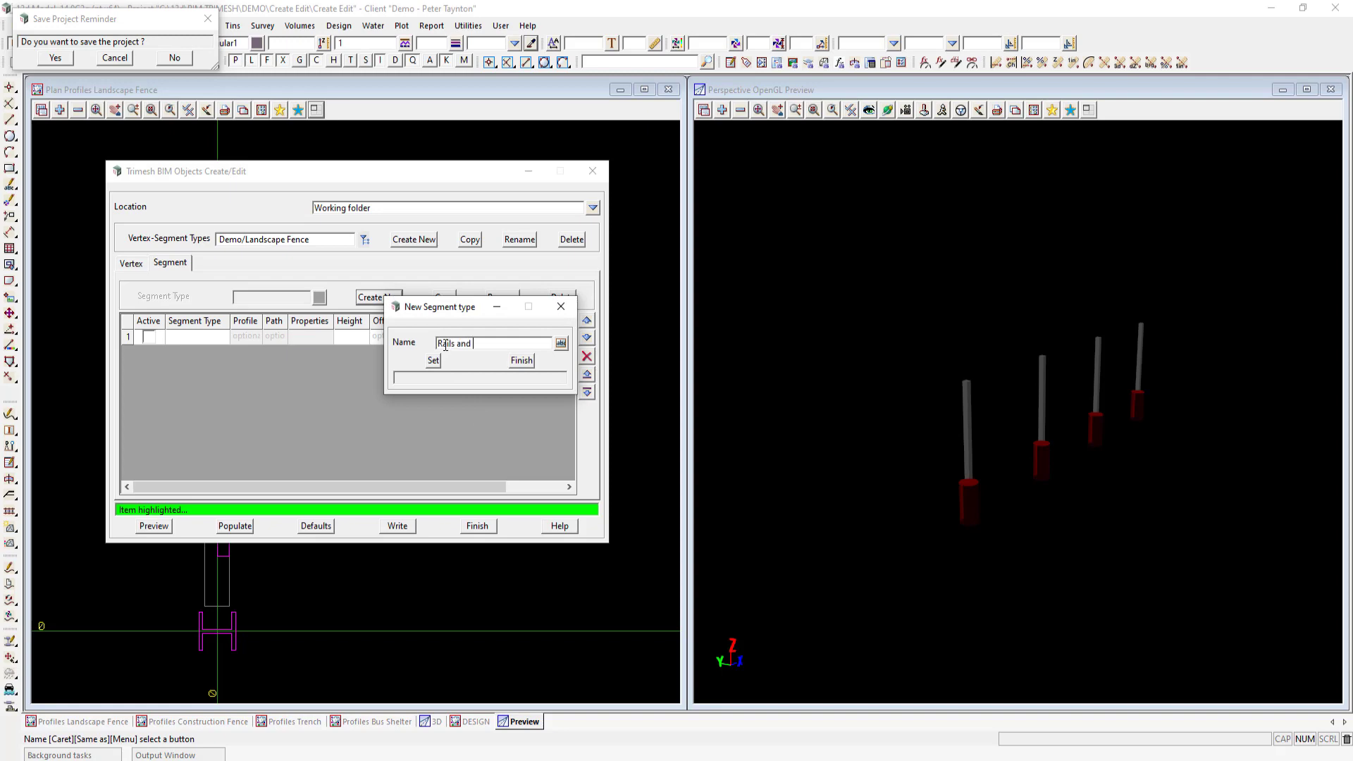
pyautogui.write('Rails and palings')
pyautogui.click(433, 361)
pyautogui.click(521, 360)
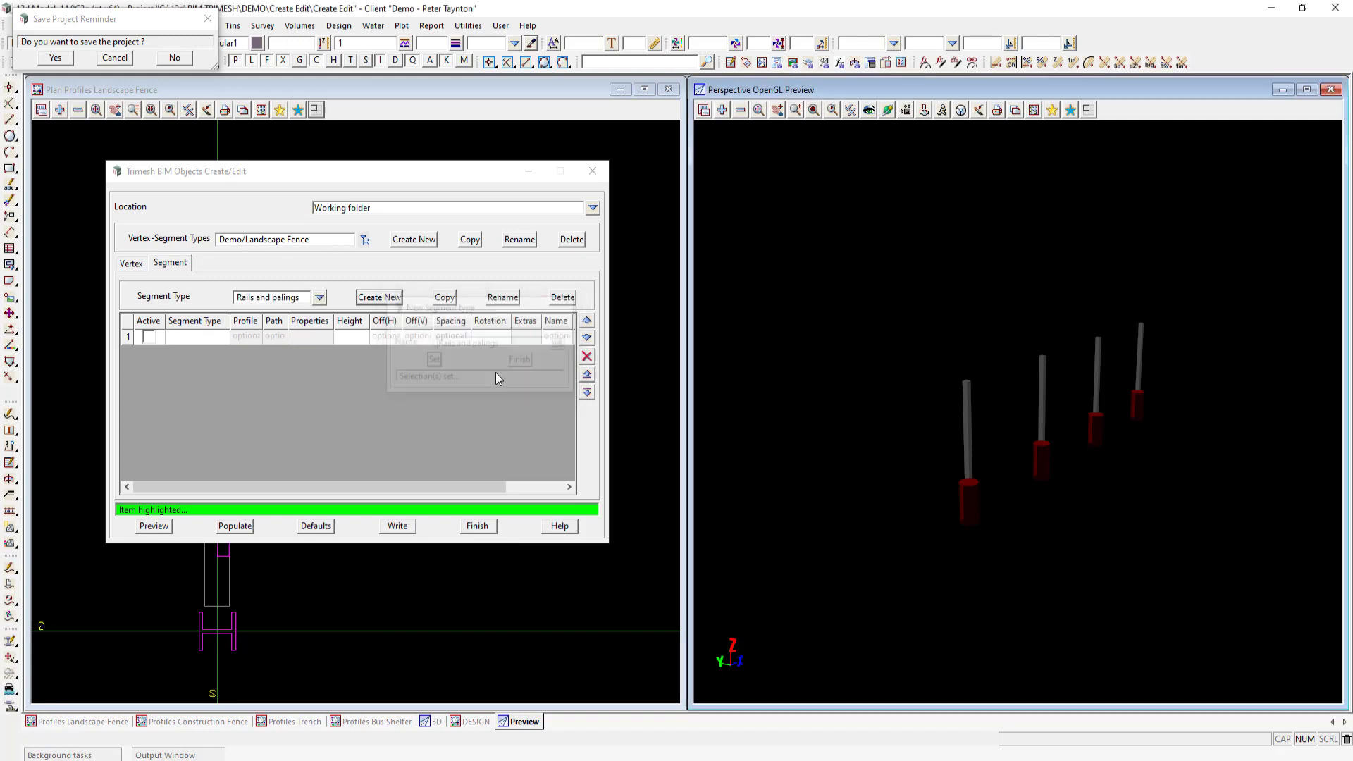
# Activate the first segment row and set its segment type to Rectangle(H), keeping the fence profile drawing uncovered
pyautogui.click(150, 338)
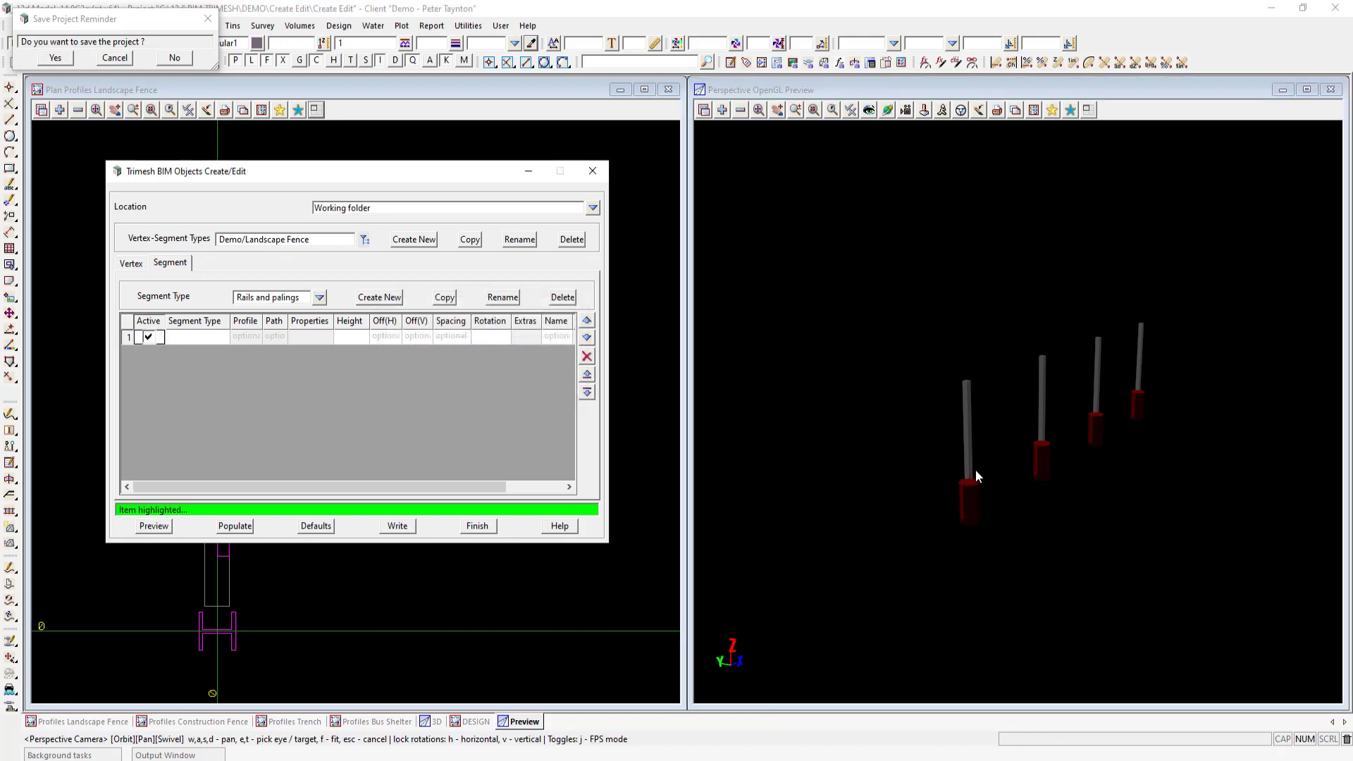
pyautogui.click(1109, 122)
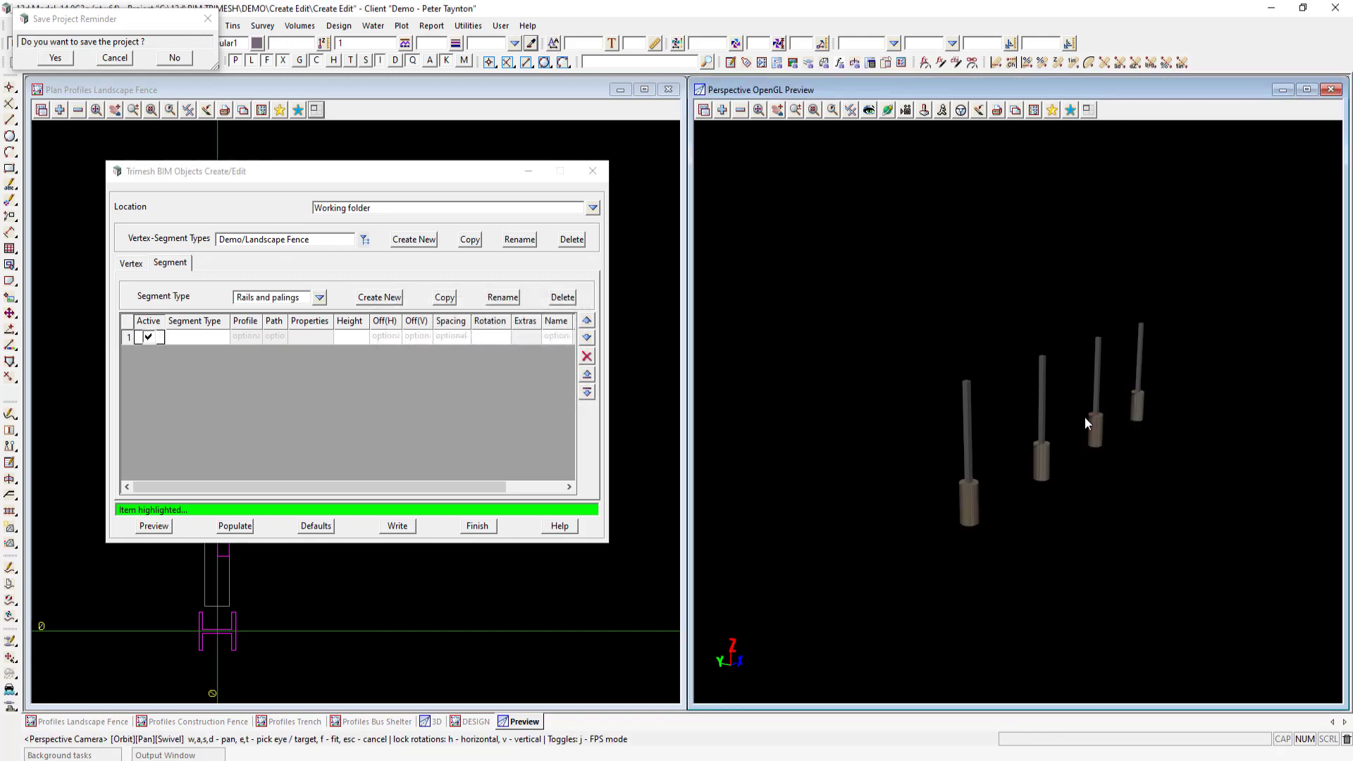
pyautogui.click(176, 336)
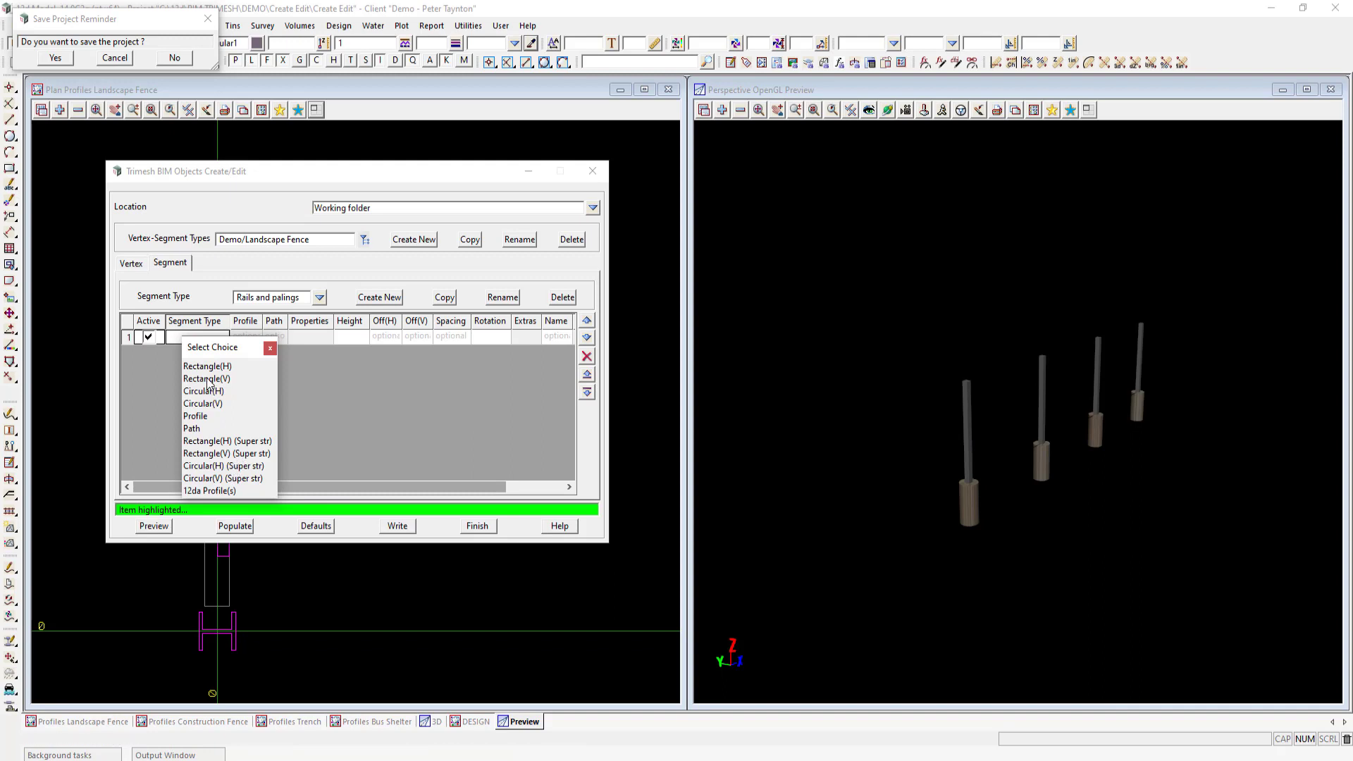
pyautogui.moveTo(399, 172); pyautogui.dragTo(658, 86)
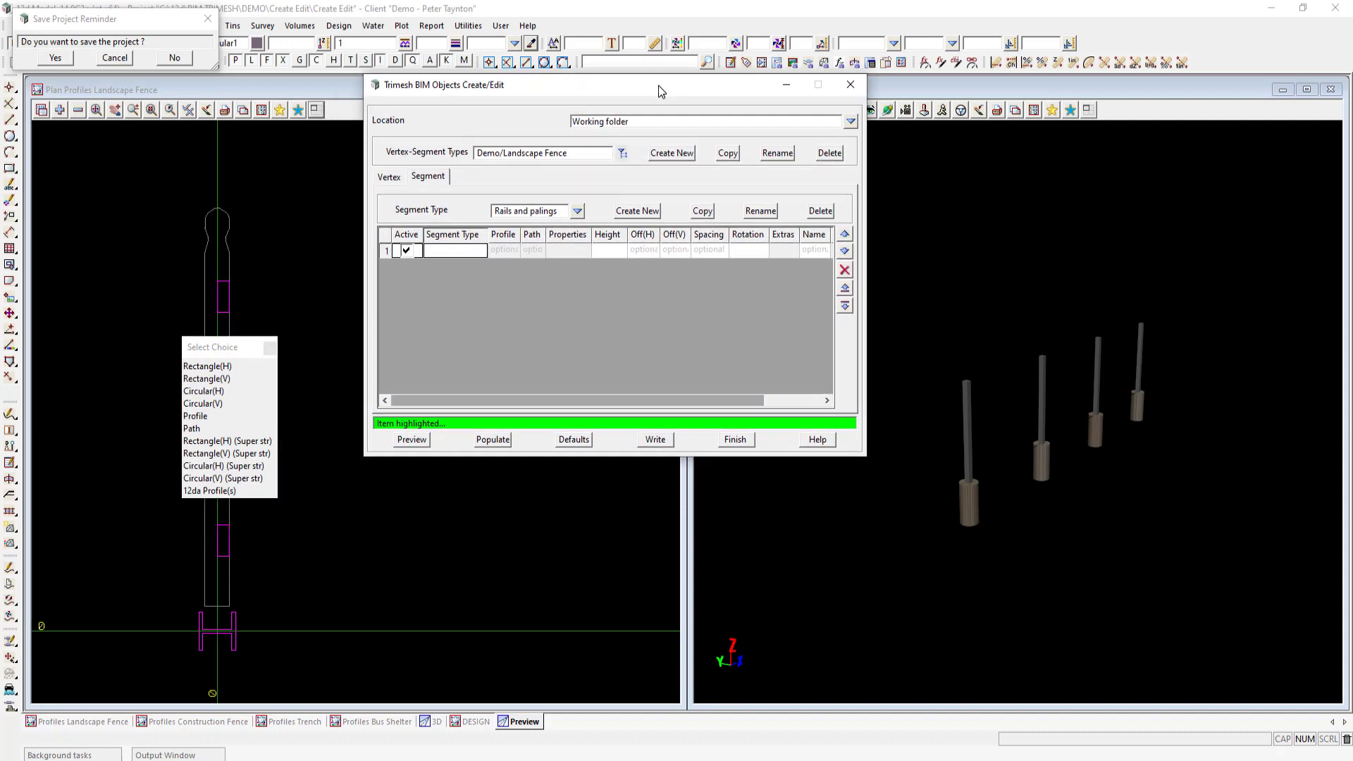
pyautogui.click(198, 366)
# Set the rail's width to 0.05, depth to .1, colour to shade 48 and pipe/culvert justification to Invert
pyautogui.click(564, 252)
pyautogui.write('0.005')
pyautogui.moveTo(674, 311); pyautogui.dragTo(687, 312)
pyautogui.write('5')
pyautogui.click(692, 329)
pyautogui.write('.1')
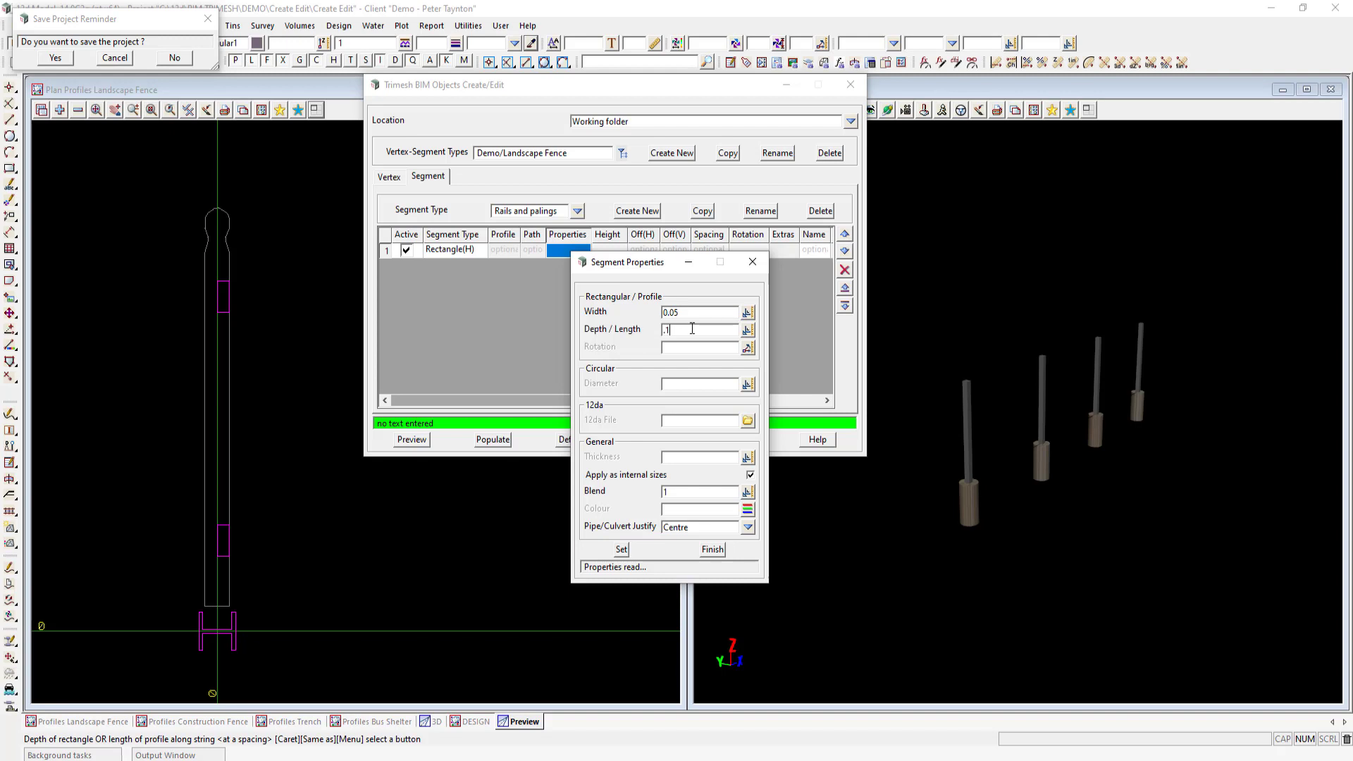
pyautogui.click(748, 510)
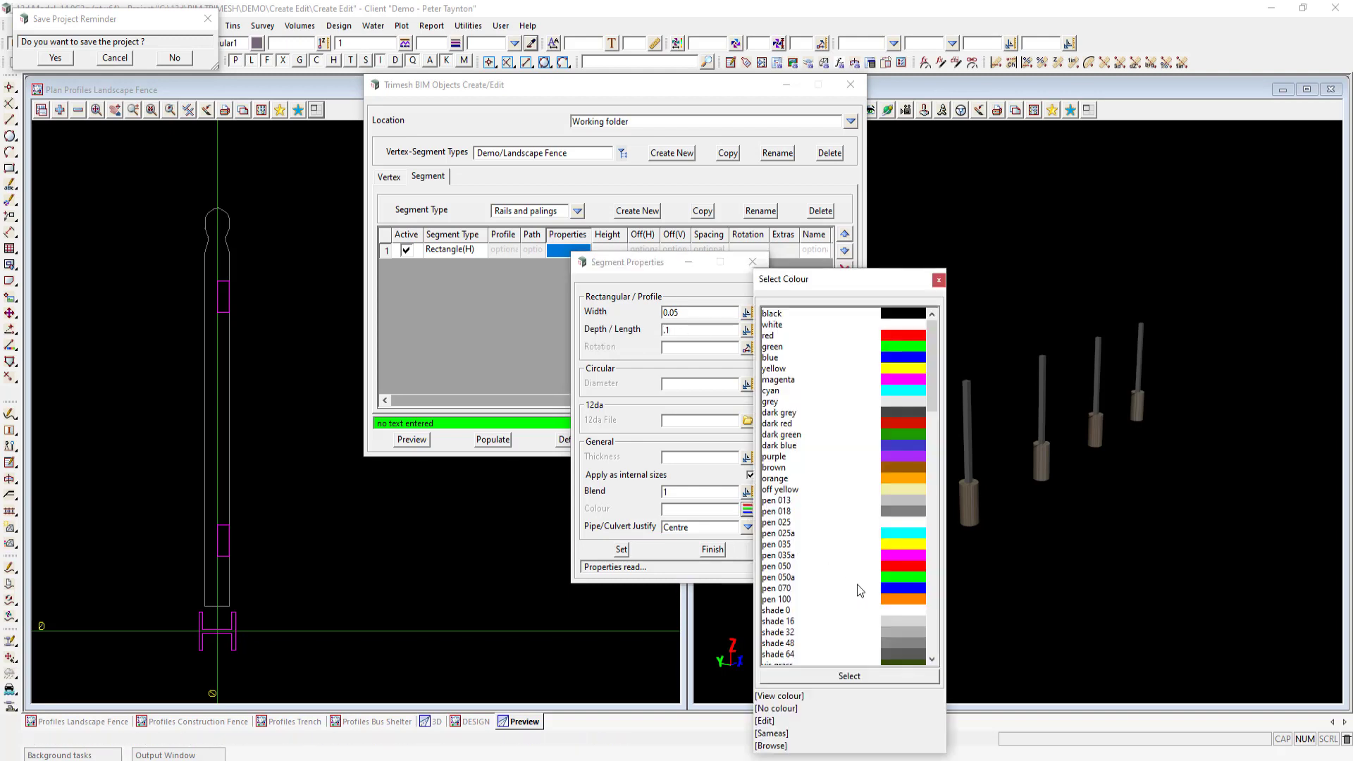
pyautogui.doubleClick(895, 640)
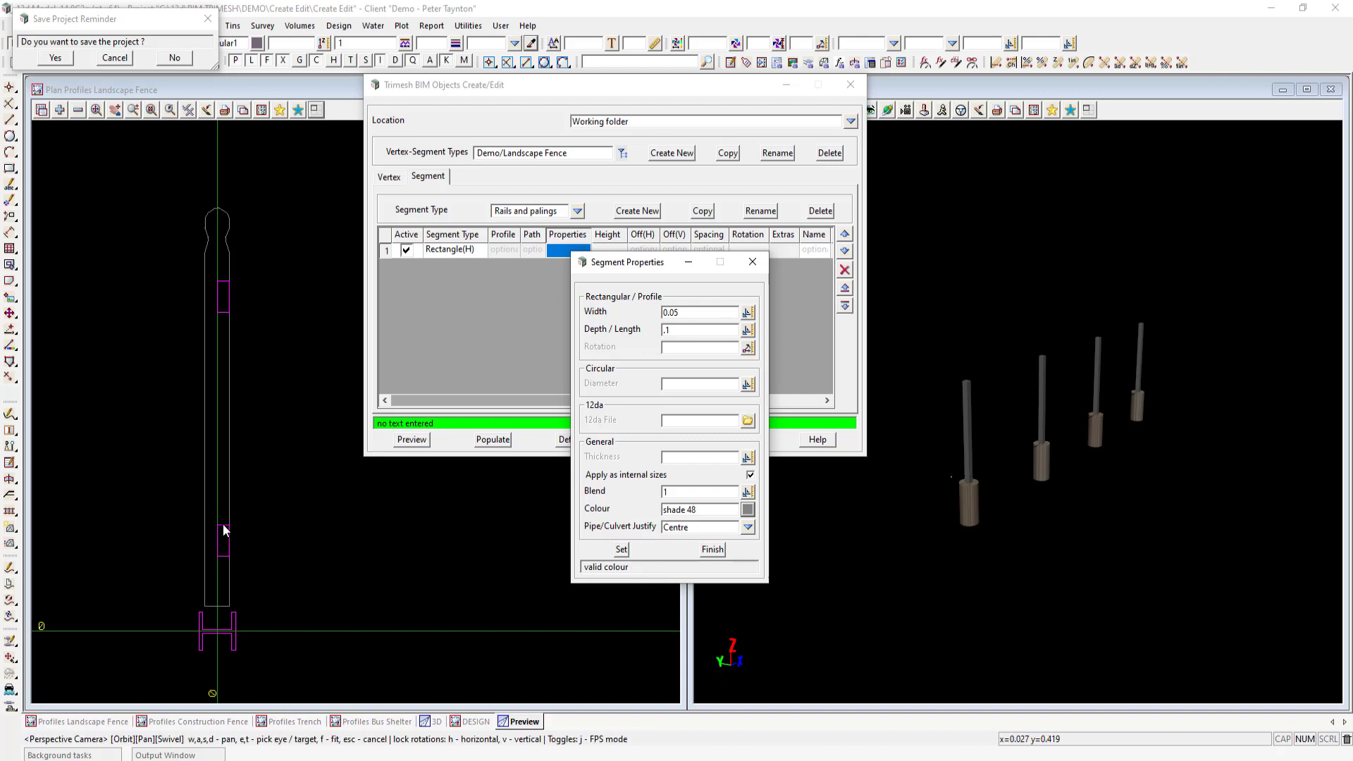
pyautogui.click(750, 527)
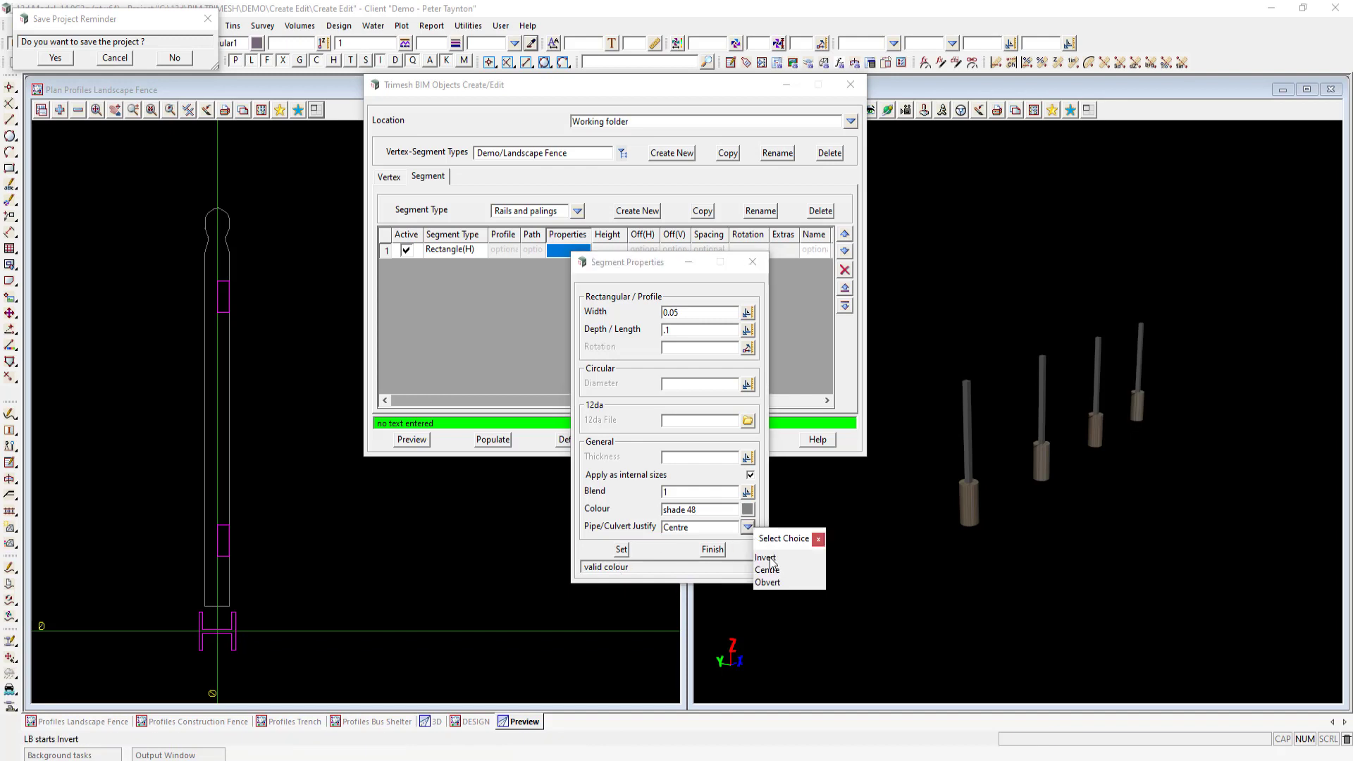
pyautogui.click(766, 558)
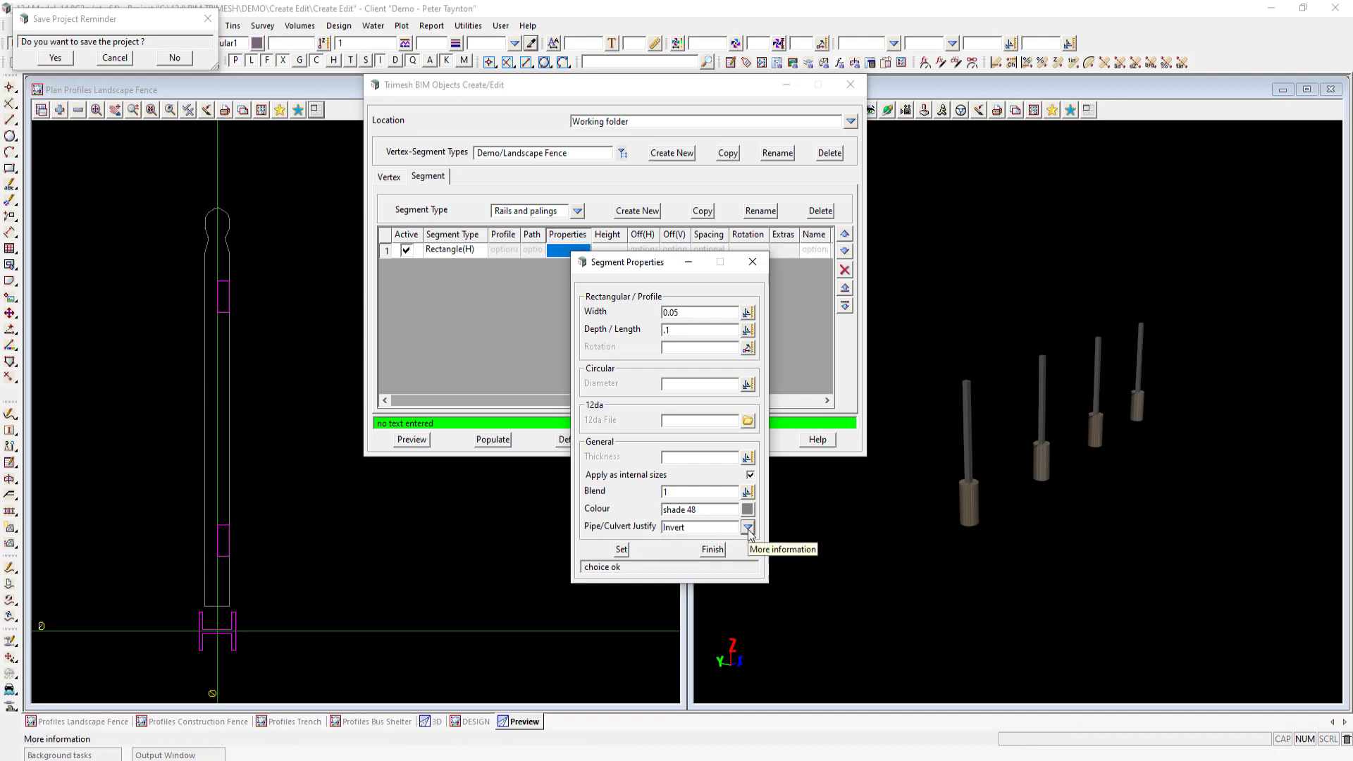
pyautogui.click(620, 548)
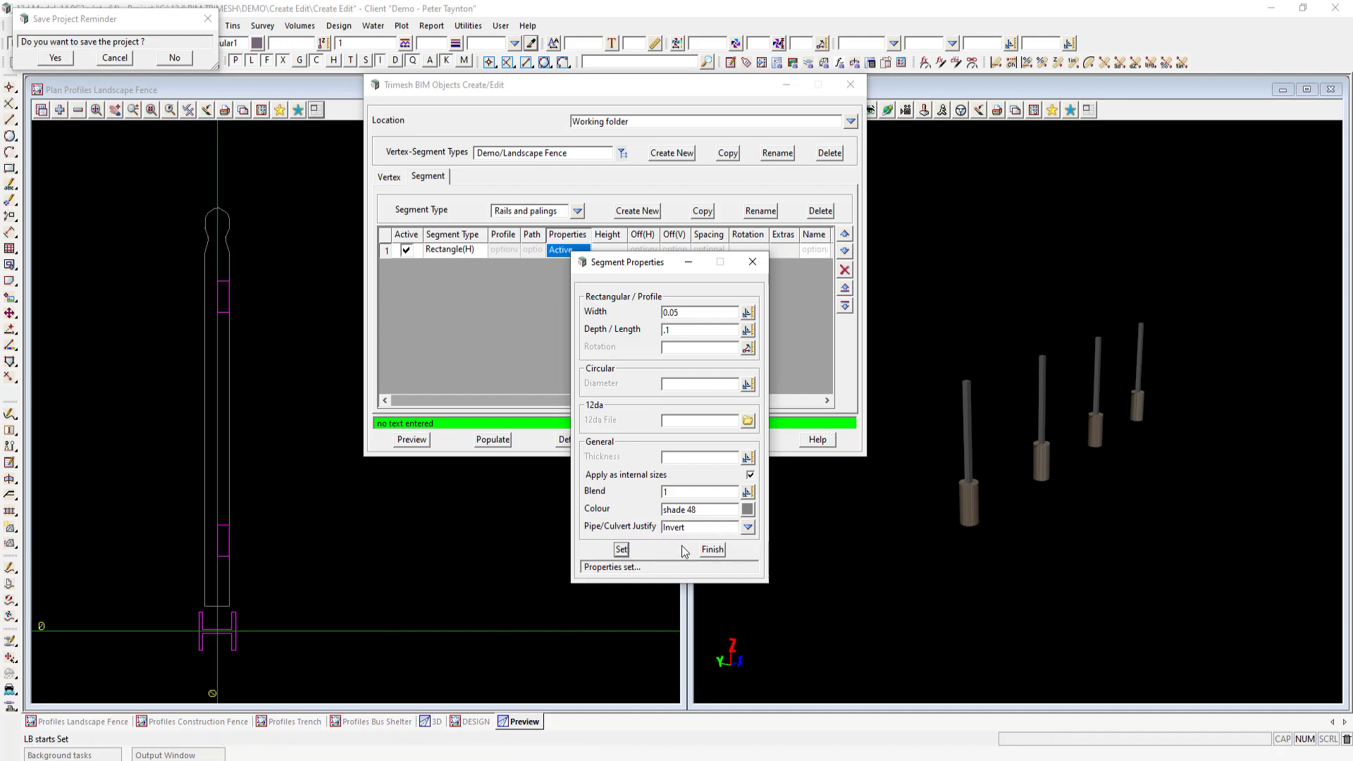
pyautogui.click(713, 549)
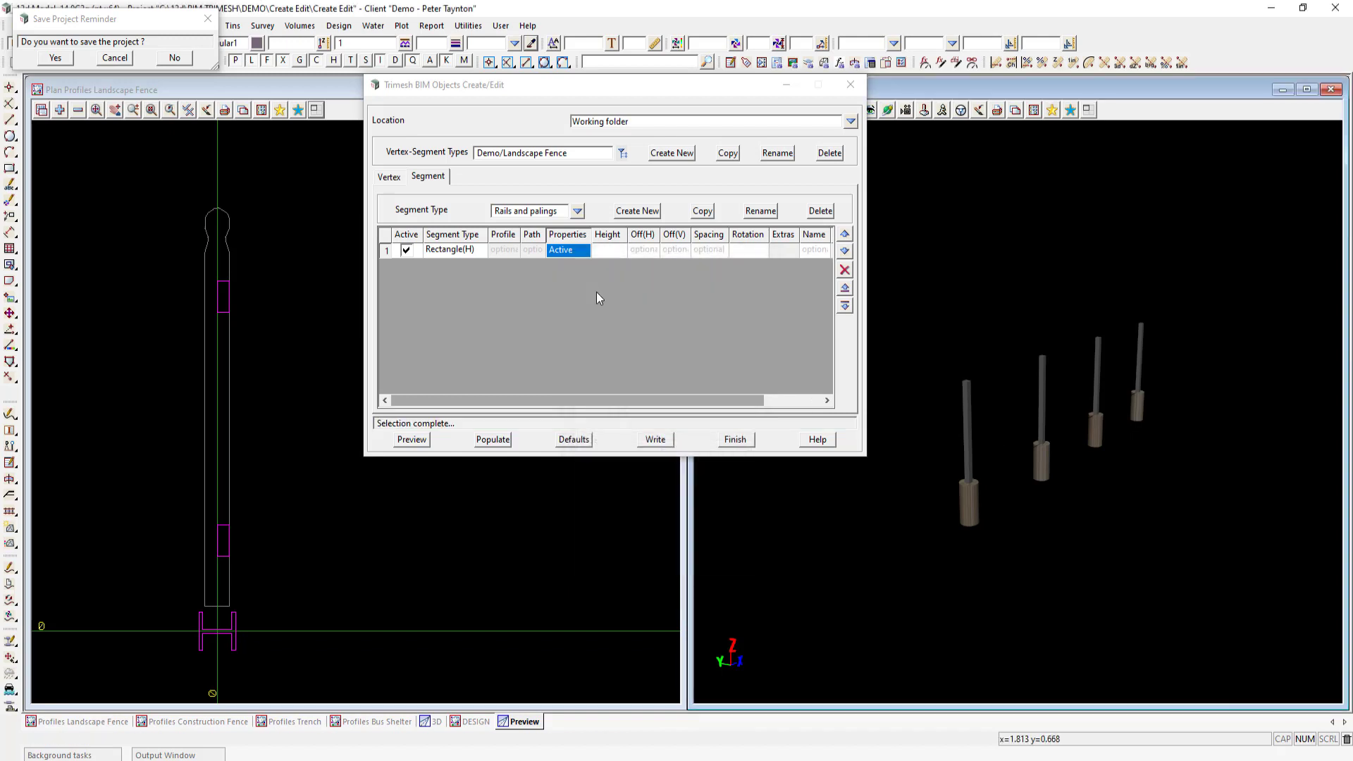
# Set the lower rail's height to .3 and preview the segment
pyautogui.click(604, 253)
pyautogui.write('.3')
pyautogui.click(411, 440)
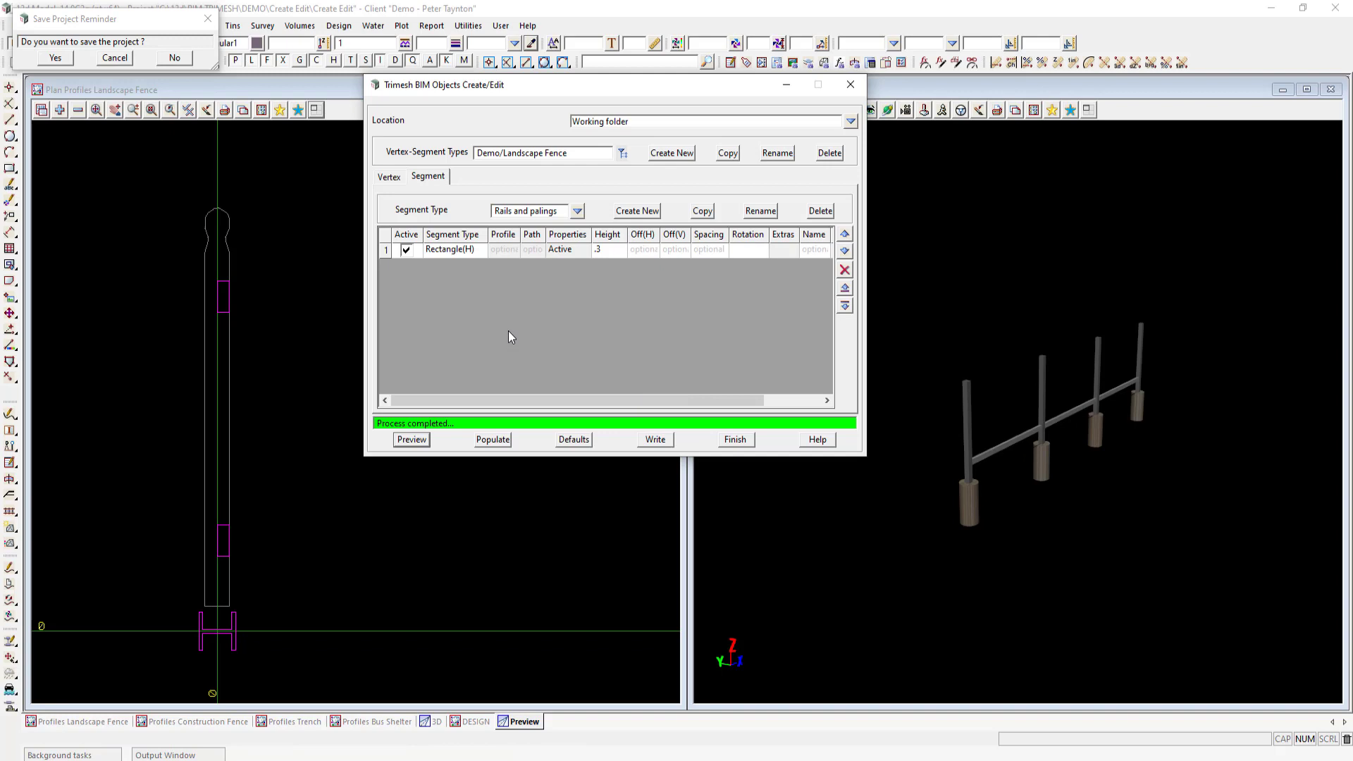
# Insert a second segment row below the first, activate it and set its segment type to Rectangle(H)
pyautogui.click(845, 306)
pyautogui.click(679, 251)
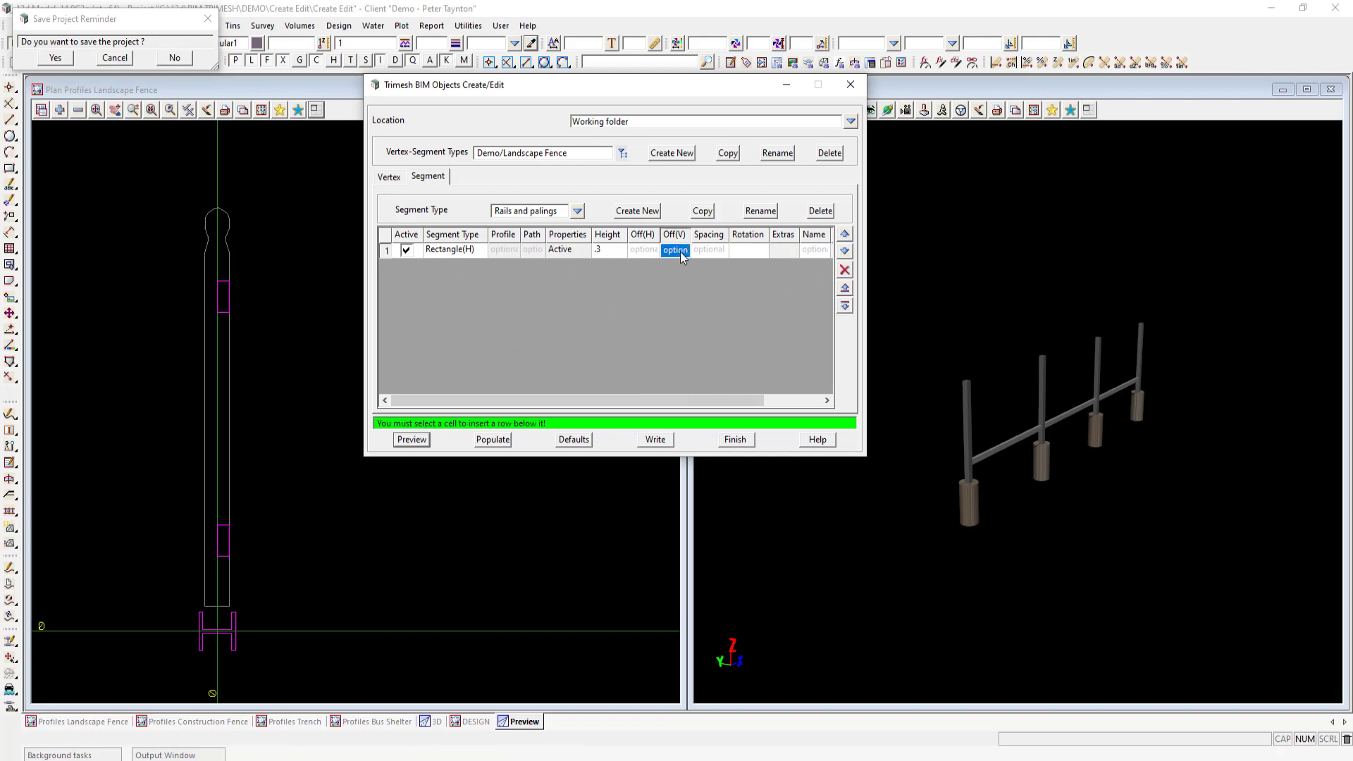
pyautogui.click(844, 307)
pyautogui.click(408, 265)
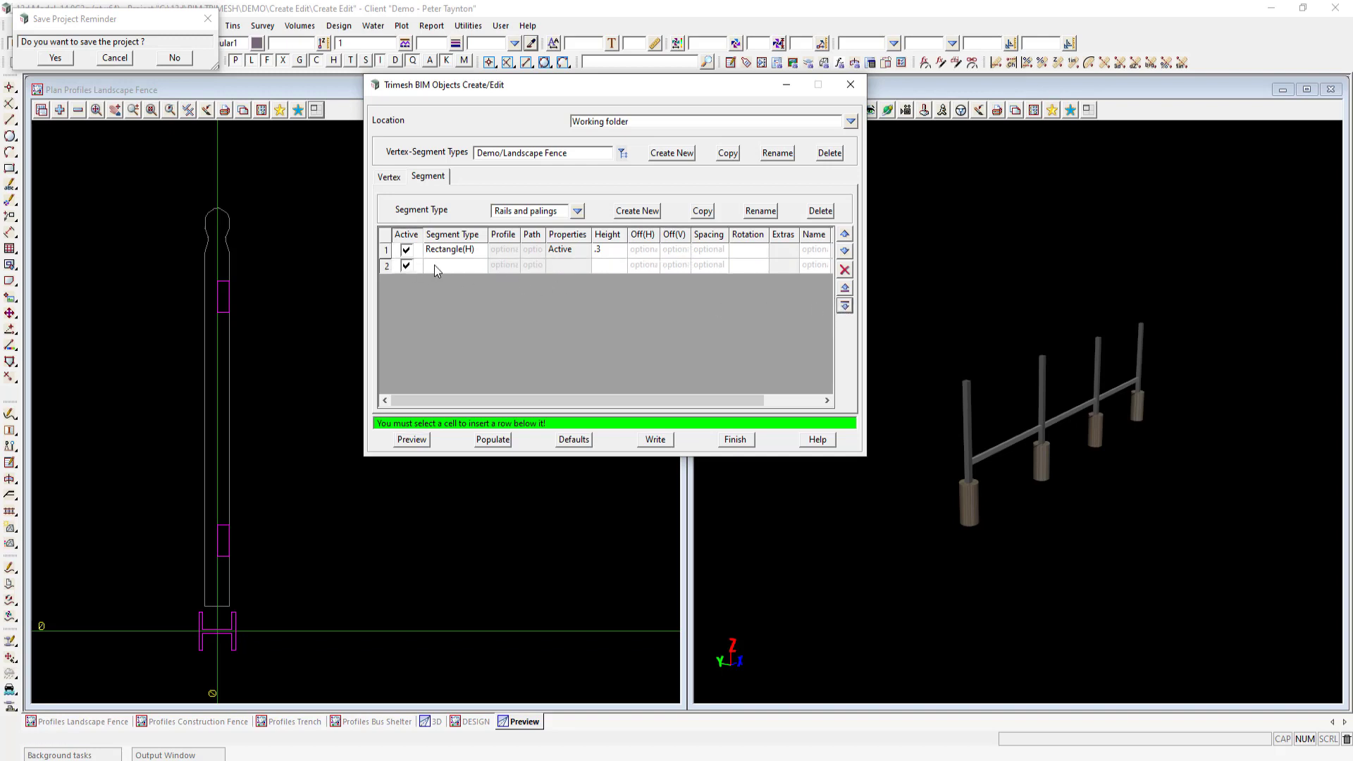
pyautogui.click(435, 266)
pyautogui.click(471, 294)
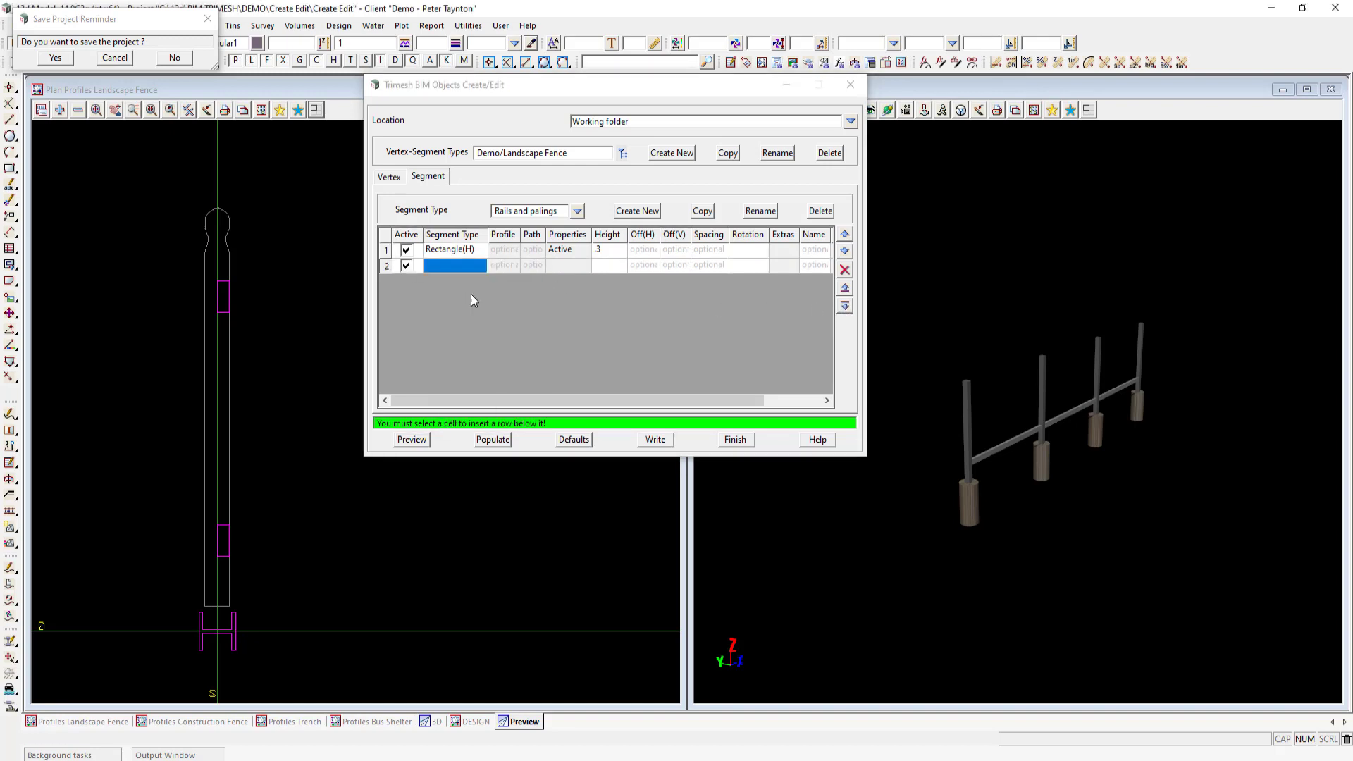
# Set the second rail's width to 0.05, depth to .1, colour to shade 48 and pipe/culvert justification to Invert
pyautogui.click(567, 265)
pyautogui.write('0.05')
pyautogui.click(690, 342)
pyautogui.write('.1')
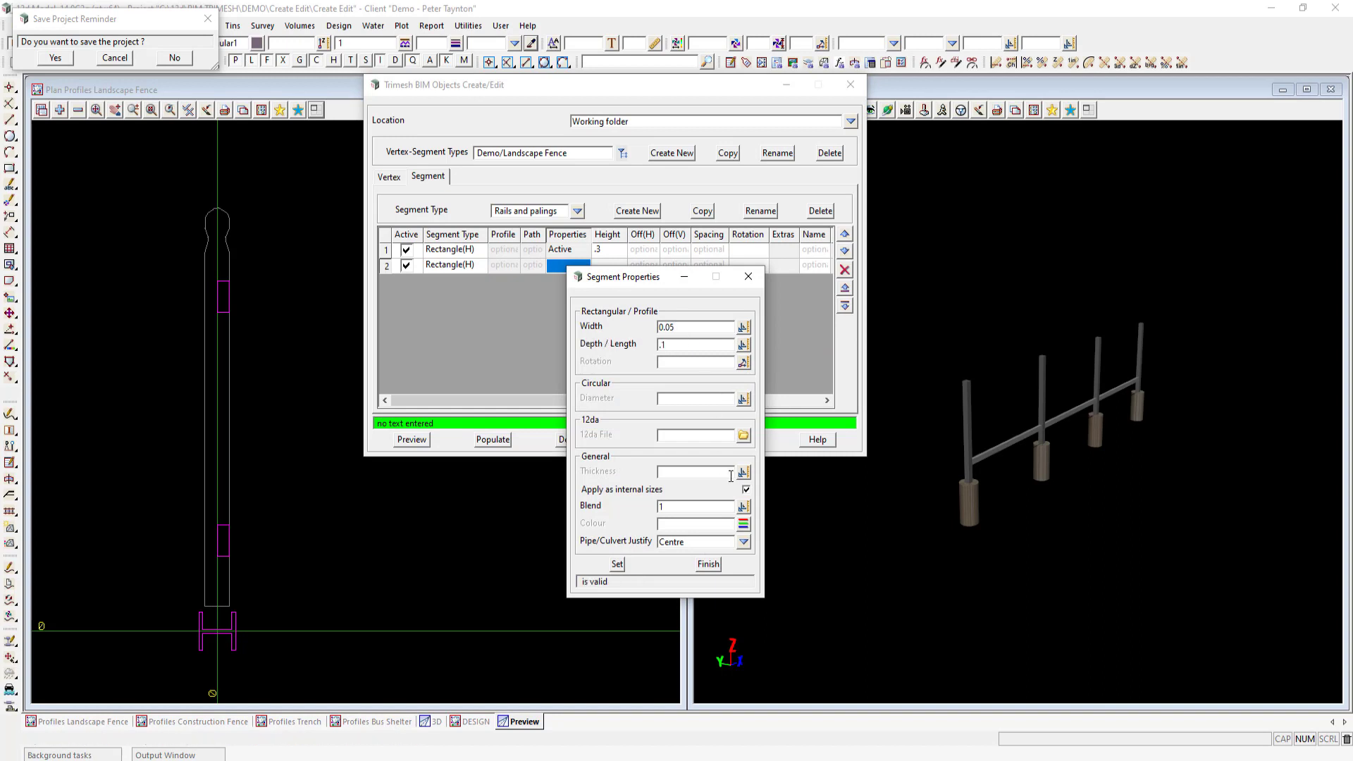
pyautogui.click(743, 525)
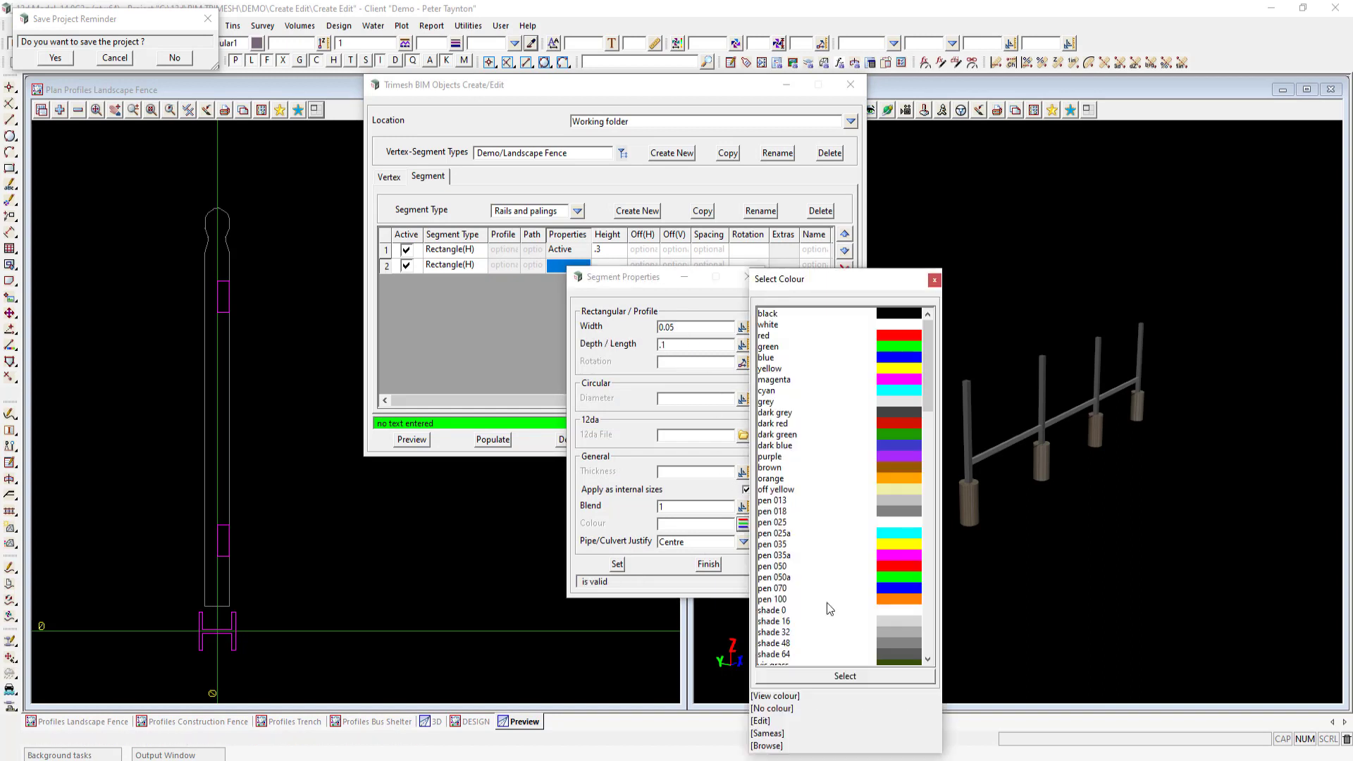
pyautogui.click(890, 638)
pyautogui.click(743, 542)
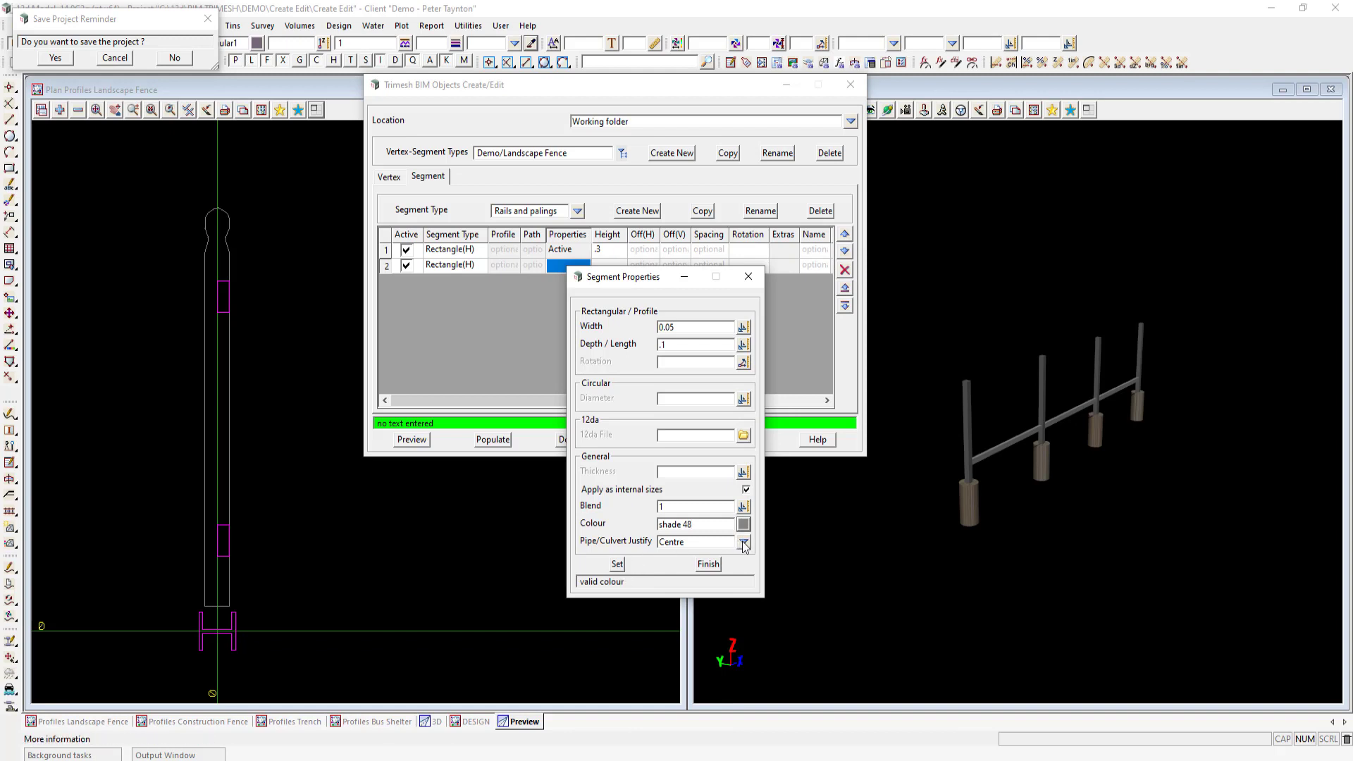
pyautogui.click(761, 571)
pyautogui.click(617, 564)
pyautogui.click(708, 564)
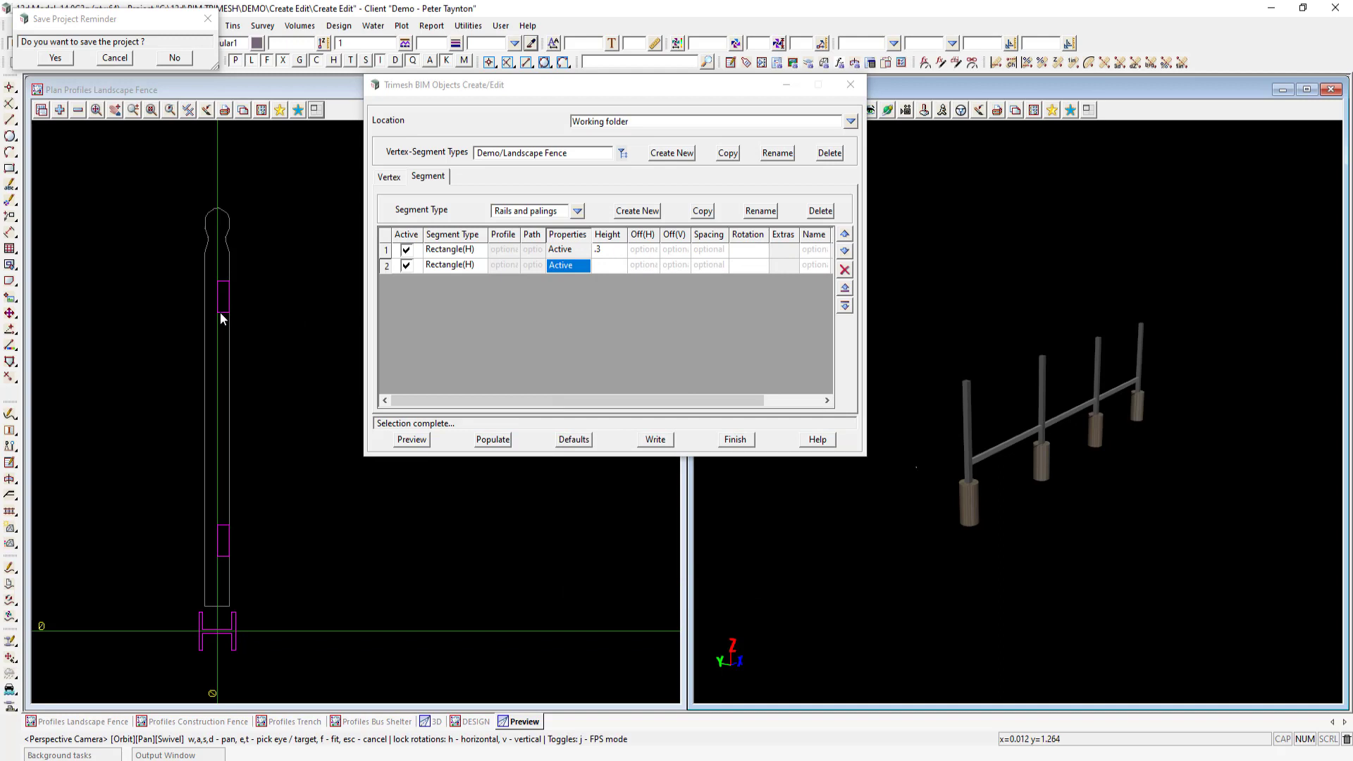
# Set the second rail's height to 1.26 and preview both rails
pyautogui.click(612, 266)
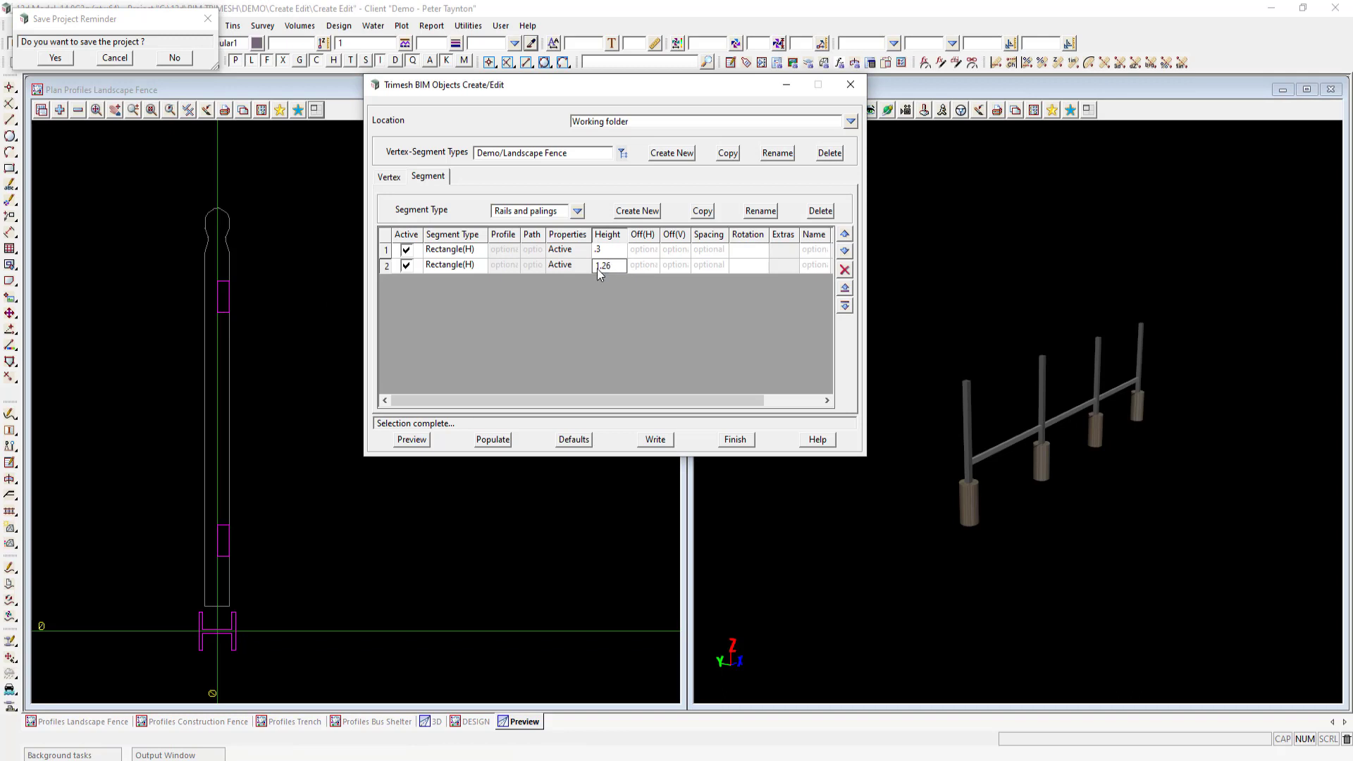
pyautogui.click(407, 441)
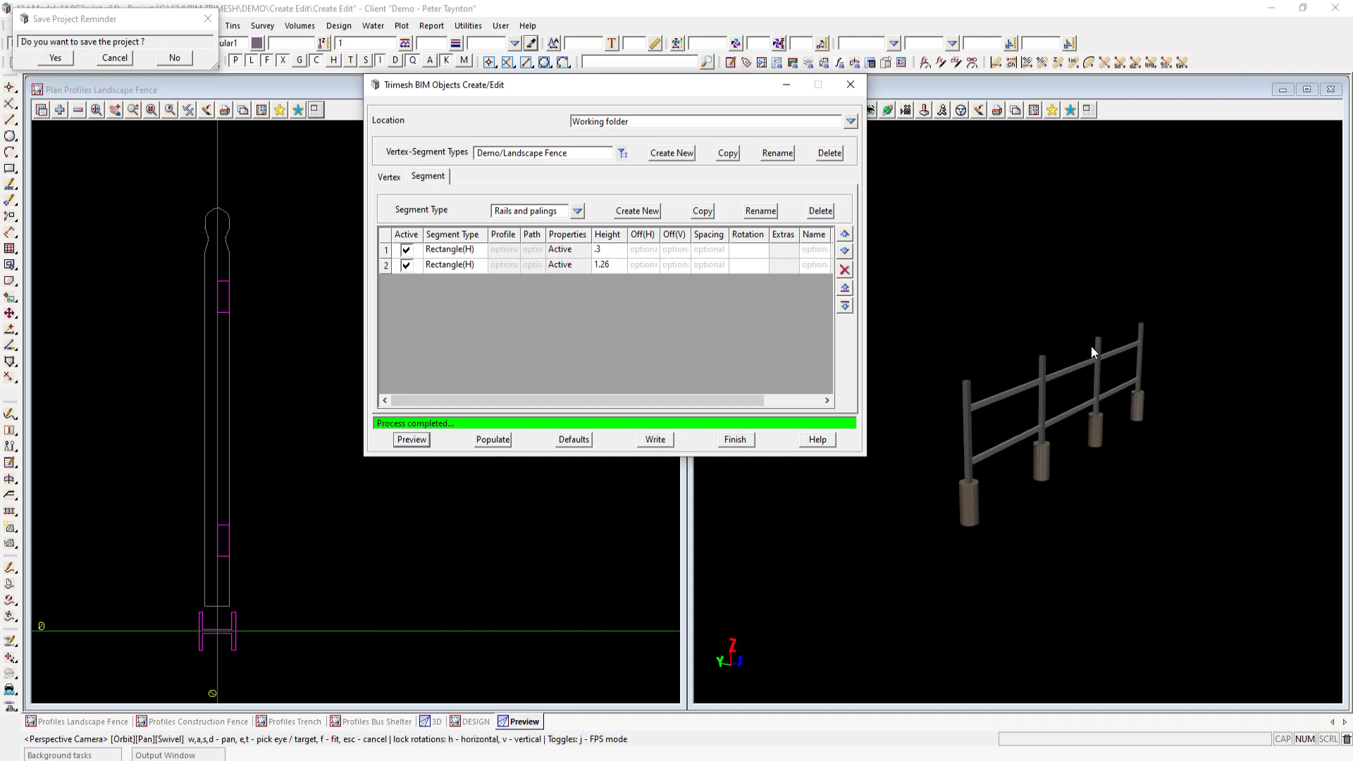
# Insert a third segment row for the palings, activate it and set its segment type to Rectangle(V)
pyautogui.click(701, 265)
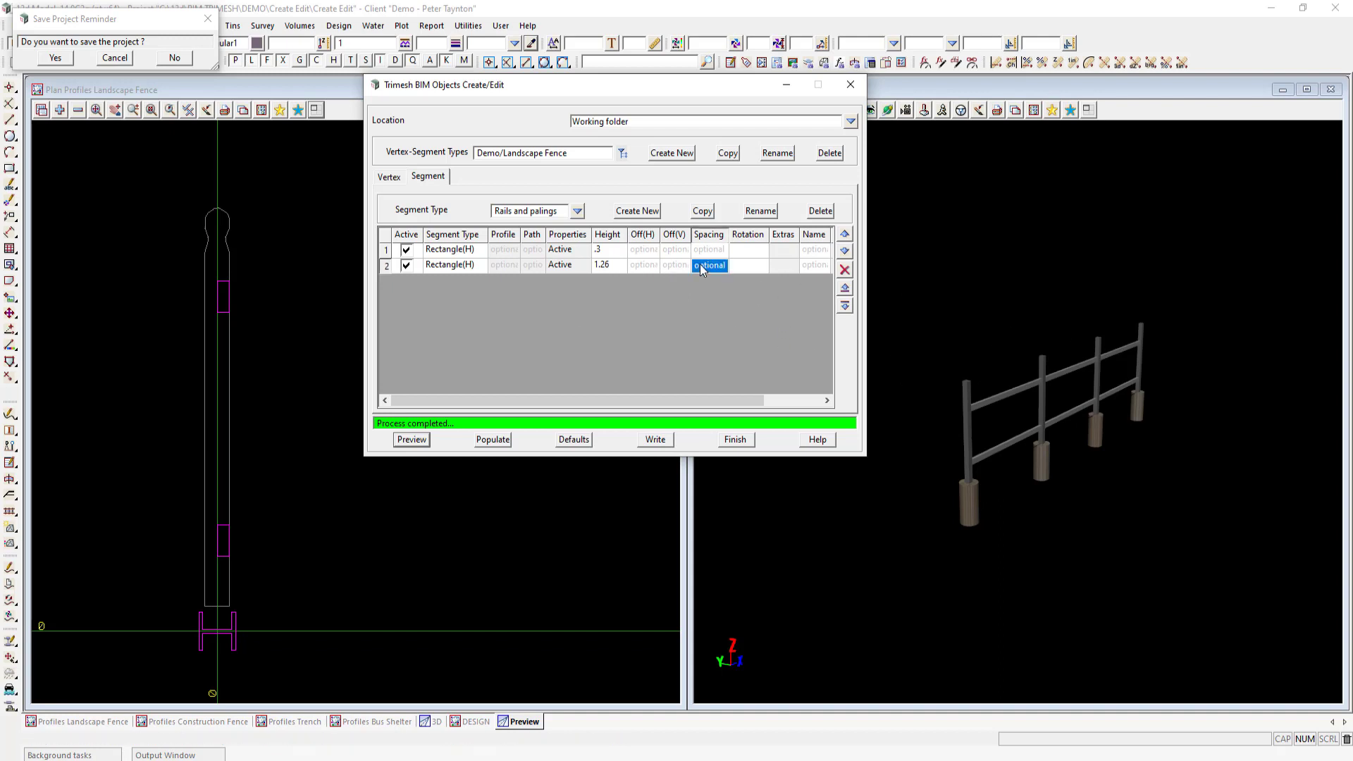
pyautogui.click(844, 306)
pyautogui.click(405, 283)
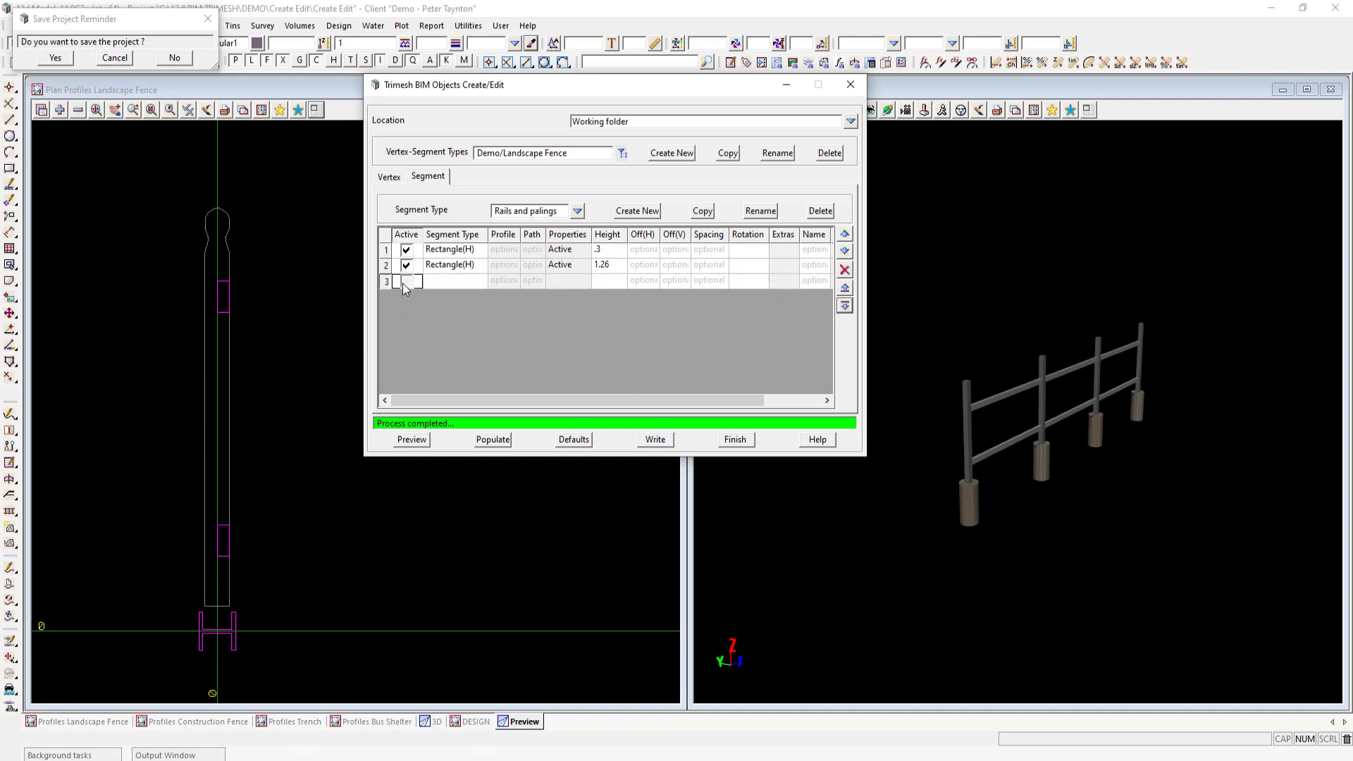
pyautogui.click(437, 282)
pyautogui.click(437, 282)
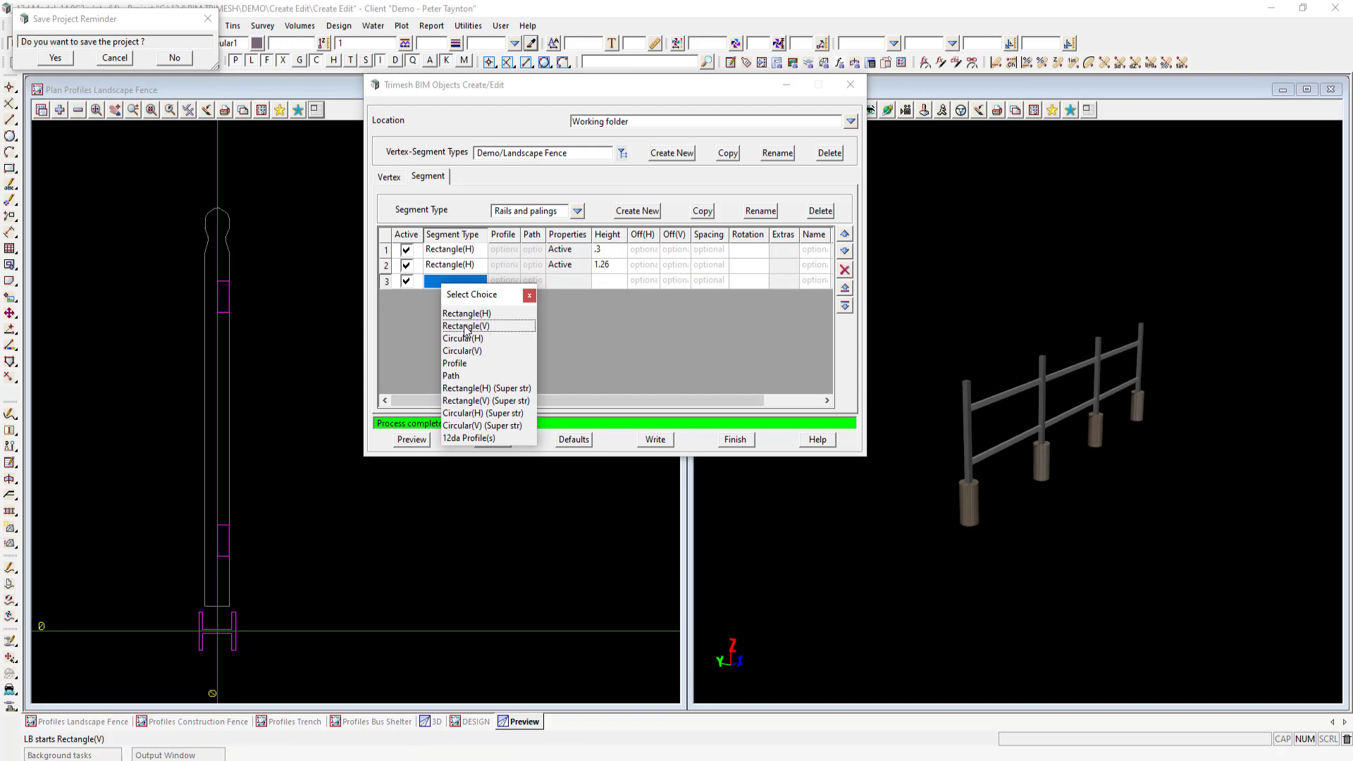
pyautogui.click(465, 326)
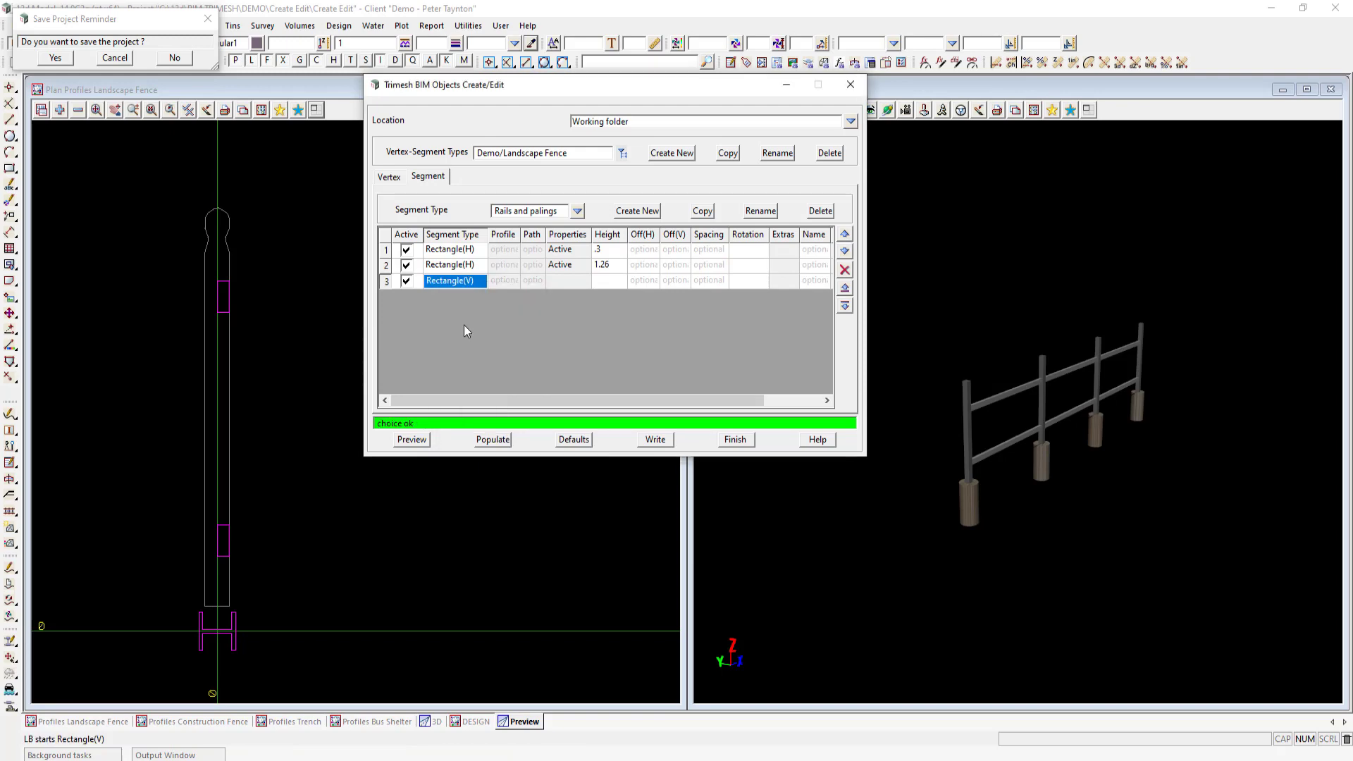
# Set the palings' width to 0.02 and depth to .1, and give them a lighter grey colour than the rails
pyautogui.click(563, 284)
pyautogui.write('0.02')
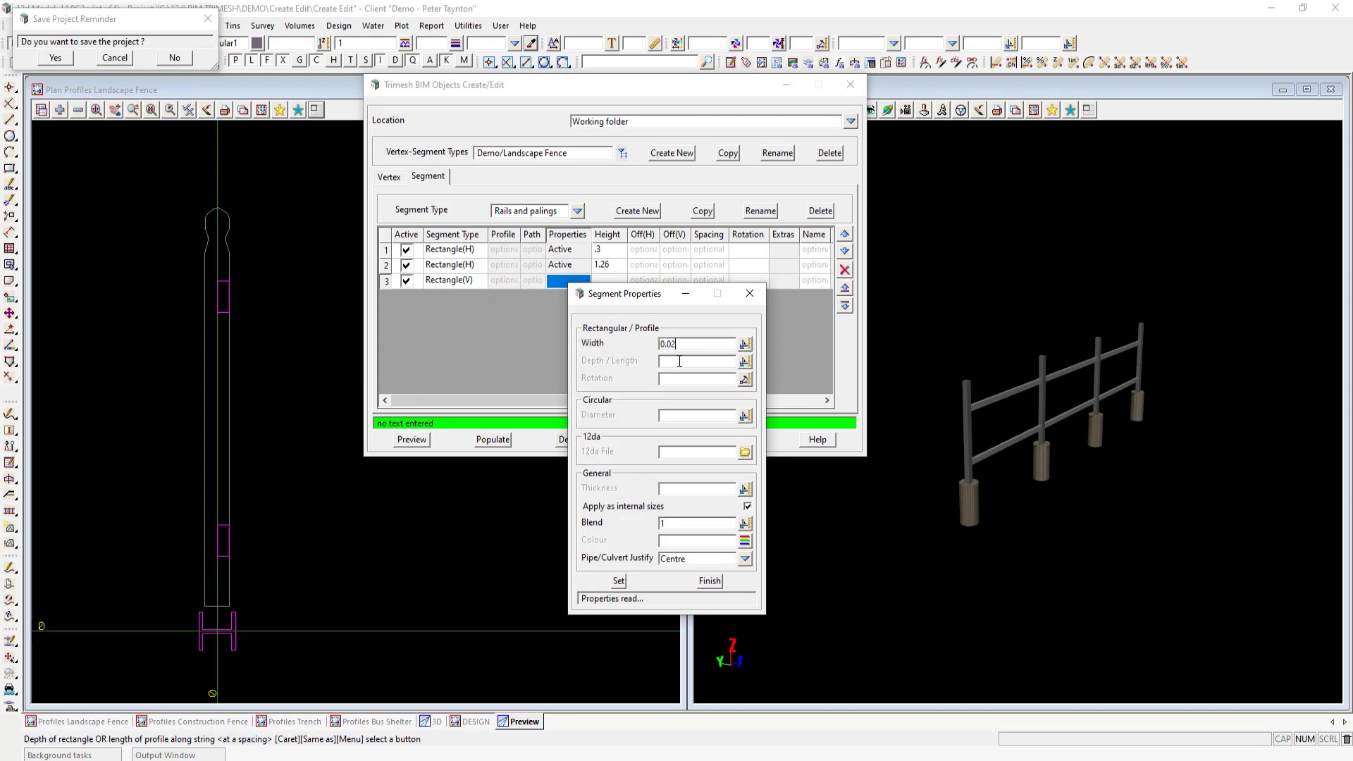
pyautogui.write('.1')
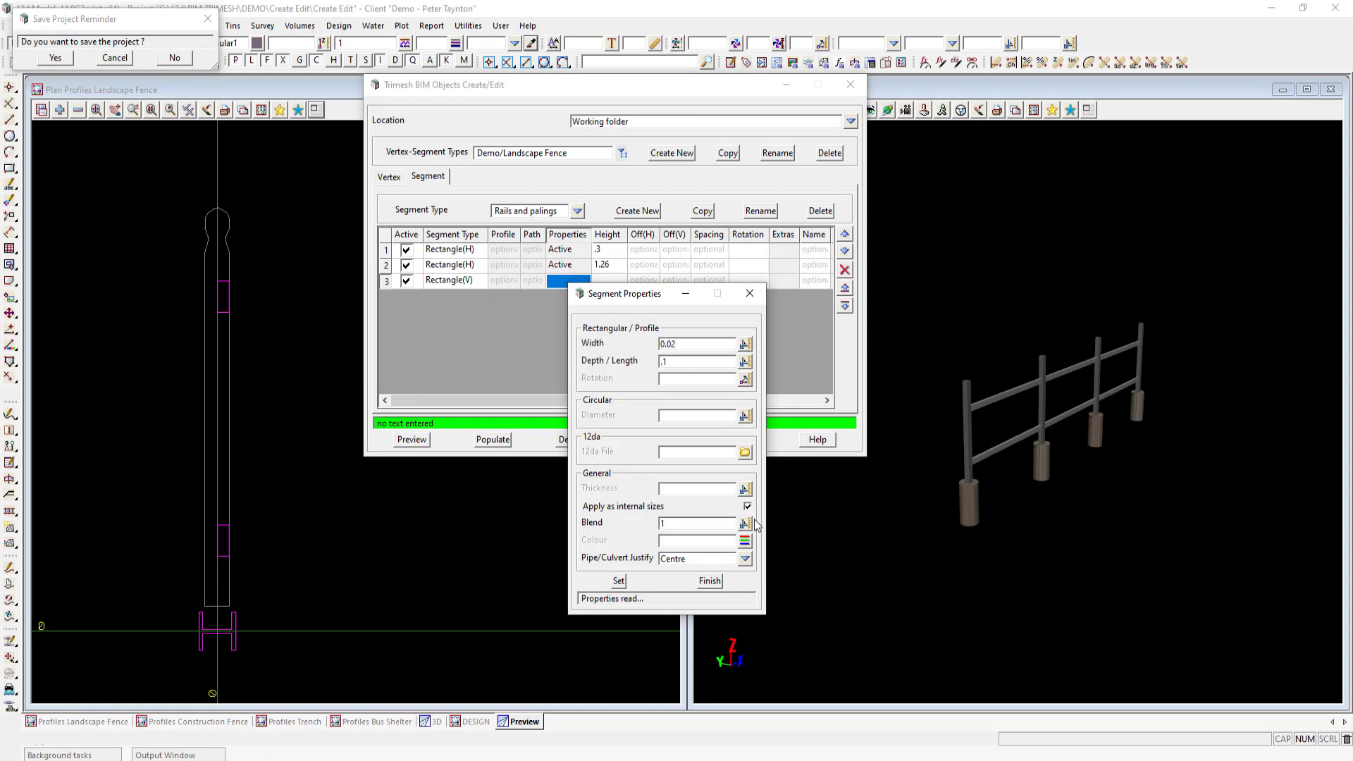
pyautogui.click(744, 541)
pyautogui.doubleClick(890, 629)
pyautogui.click(619, 582)
pyautogui.click(710, 581)
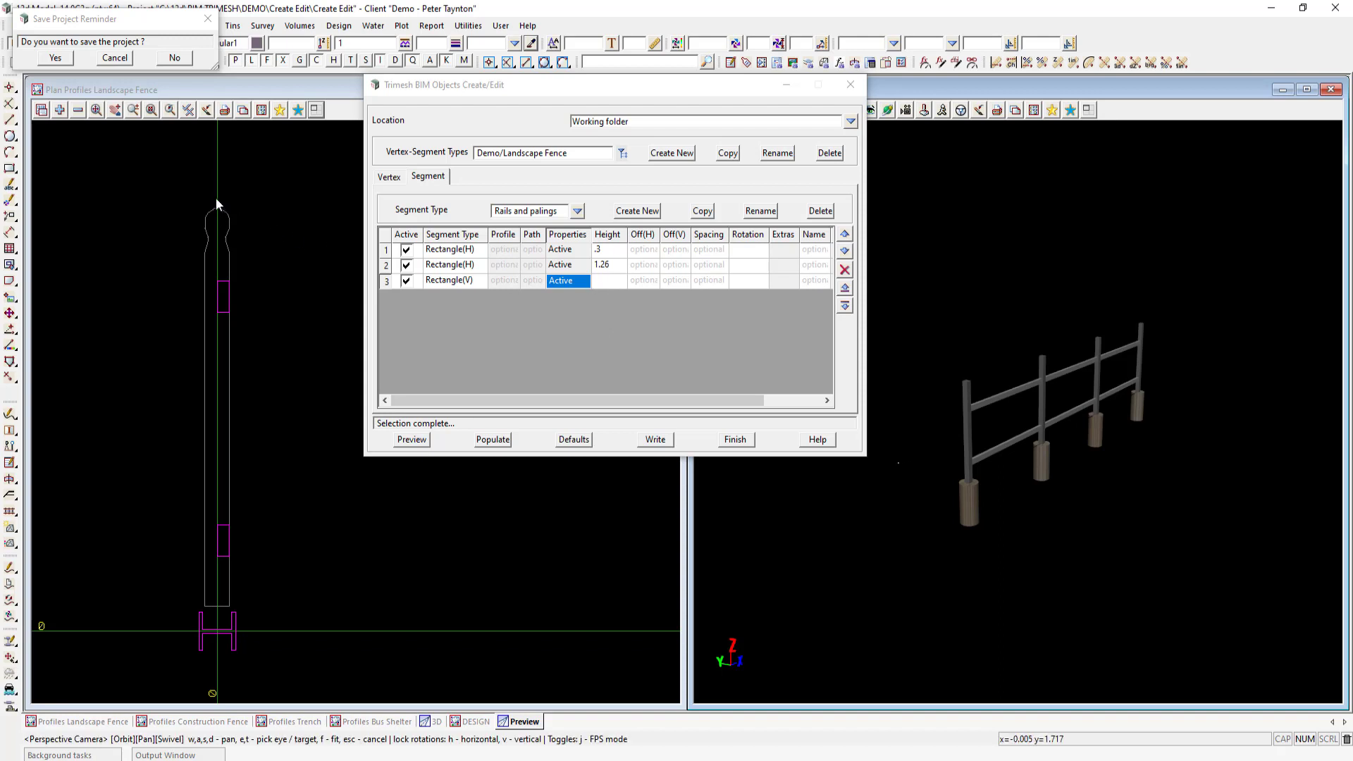
# Set the palings' height to 1.7 and spacing to .125, and preview them up close in 3D
pyautogui.click(611, 280)
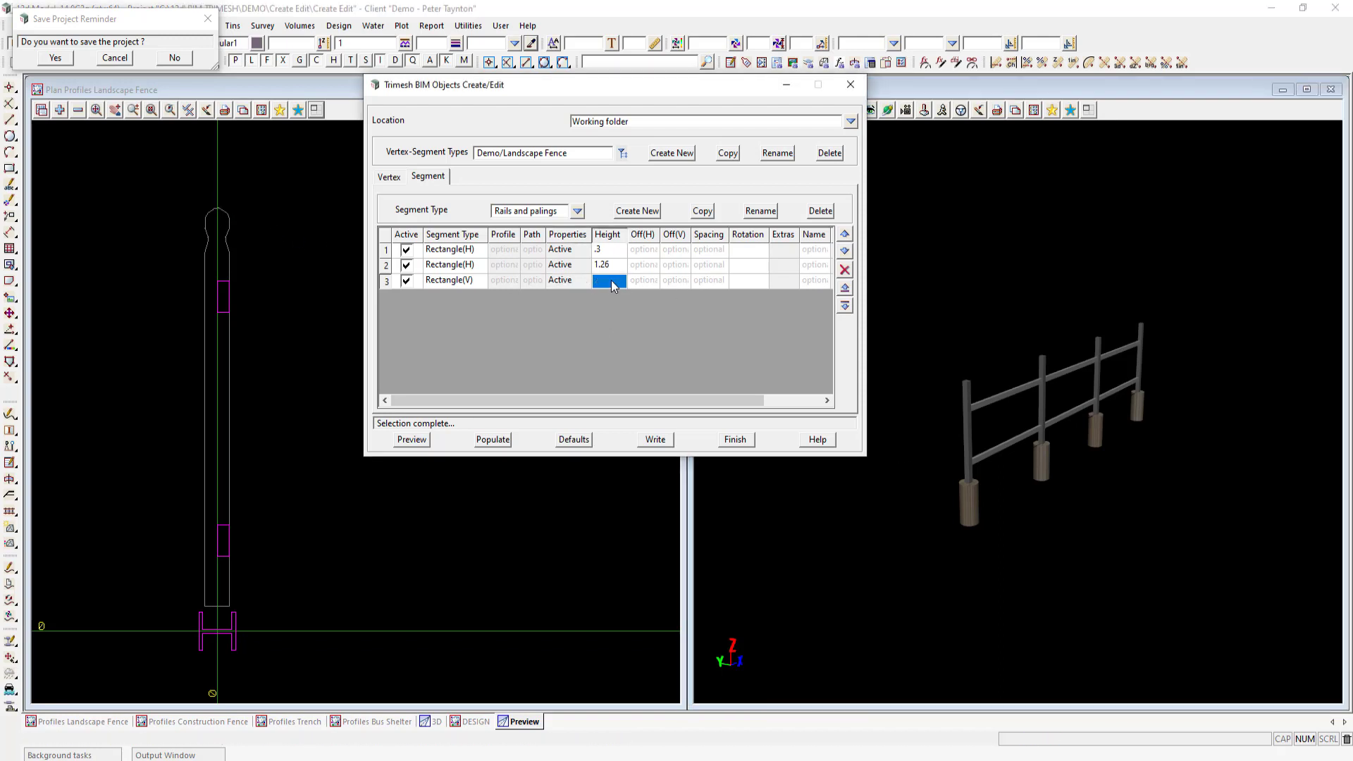
pyautogui.write('1.7')
pyautogui.click(702, 282)
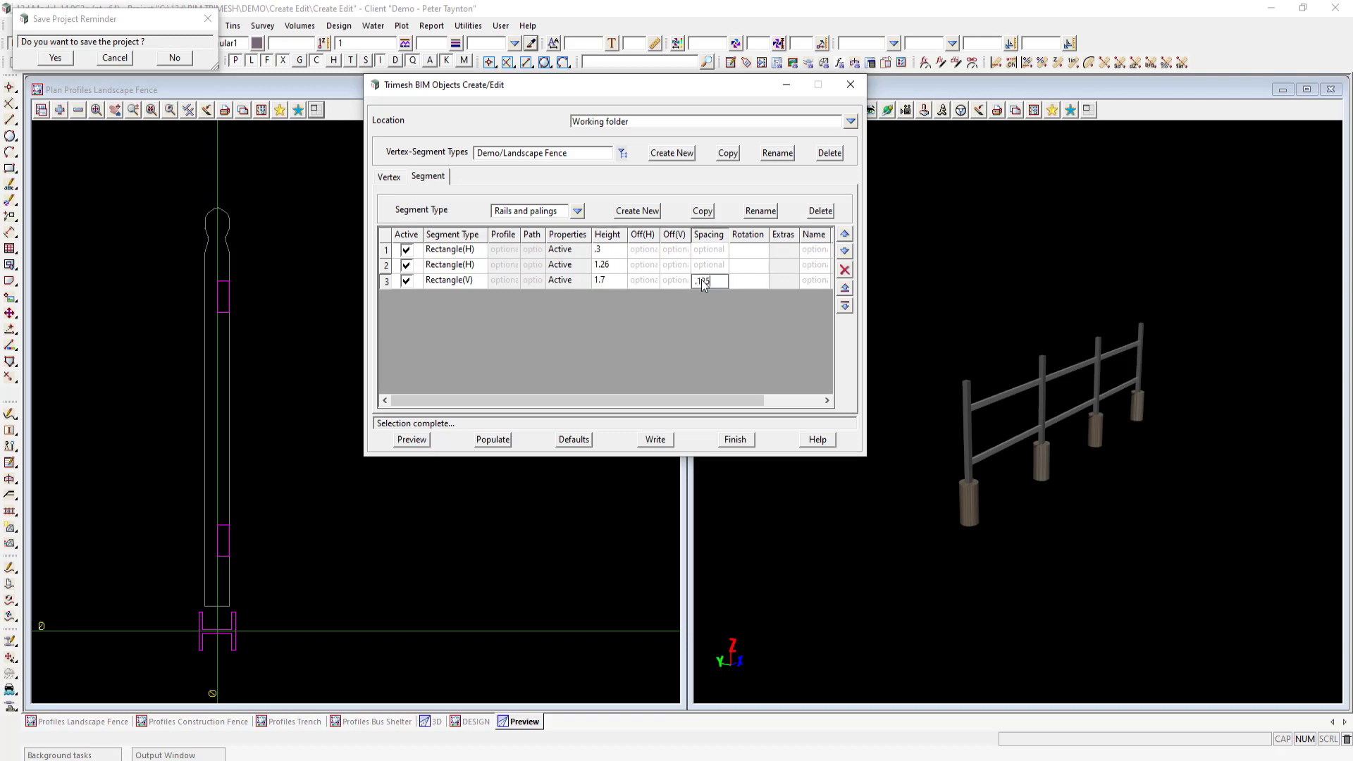
pyautogui.click(412, 440)
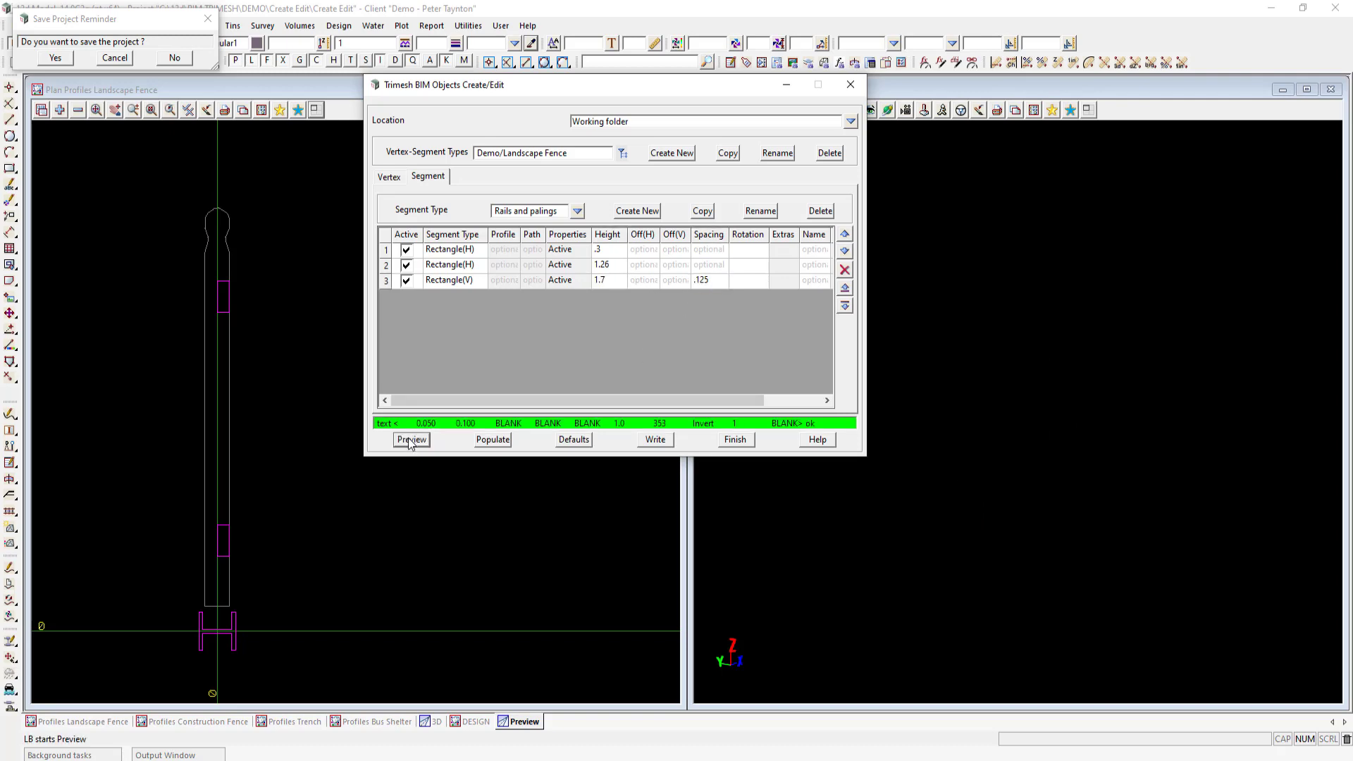
pyautogui.moveTo(1023, 383); pyautogui.dragTo(978, 400)
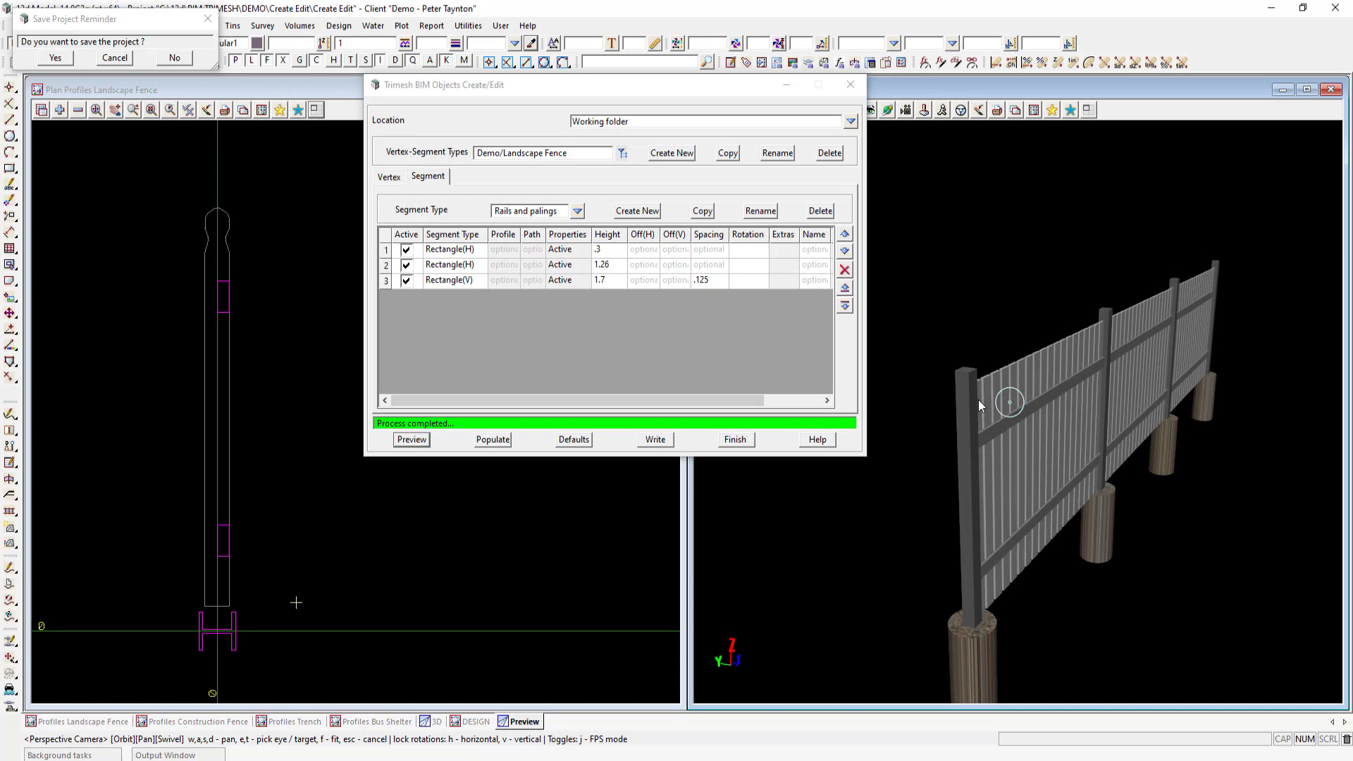
# Set the palings' horizontal offset to 0.05 and preview their position against the rails
pyautogui.click(645, 282)
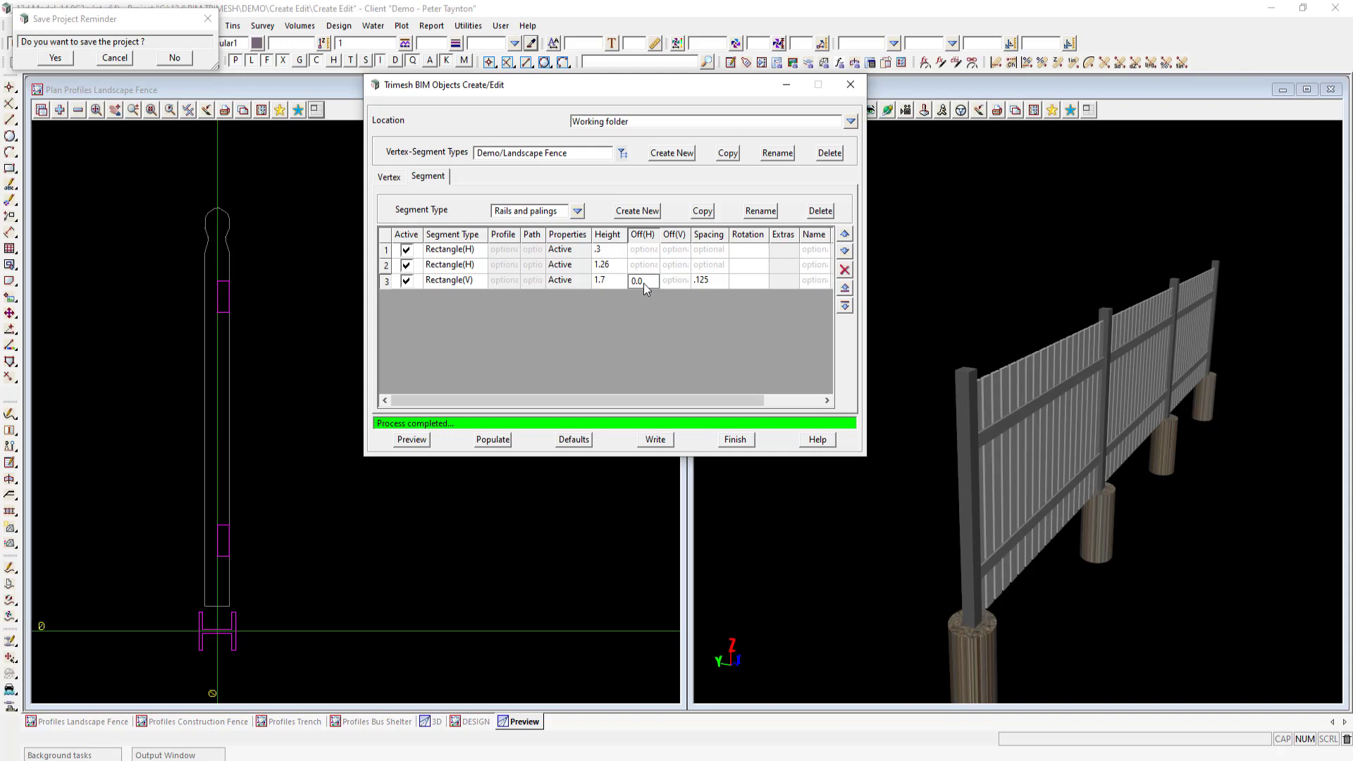
pyautogui.click(412, 439)
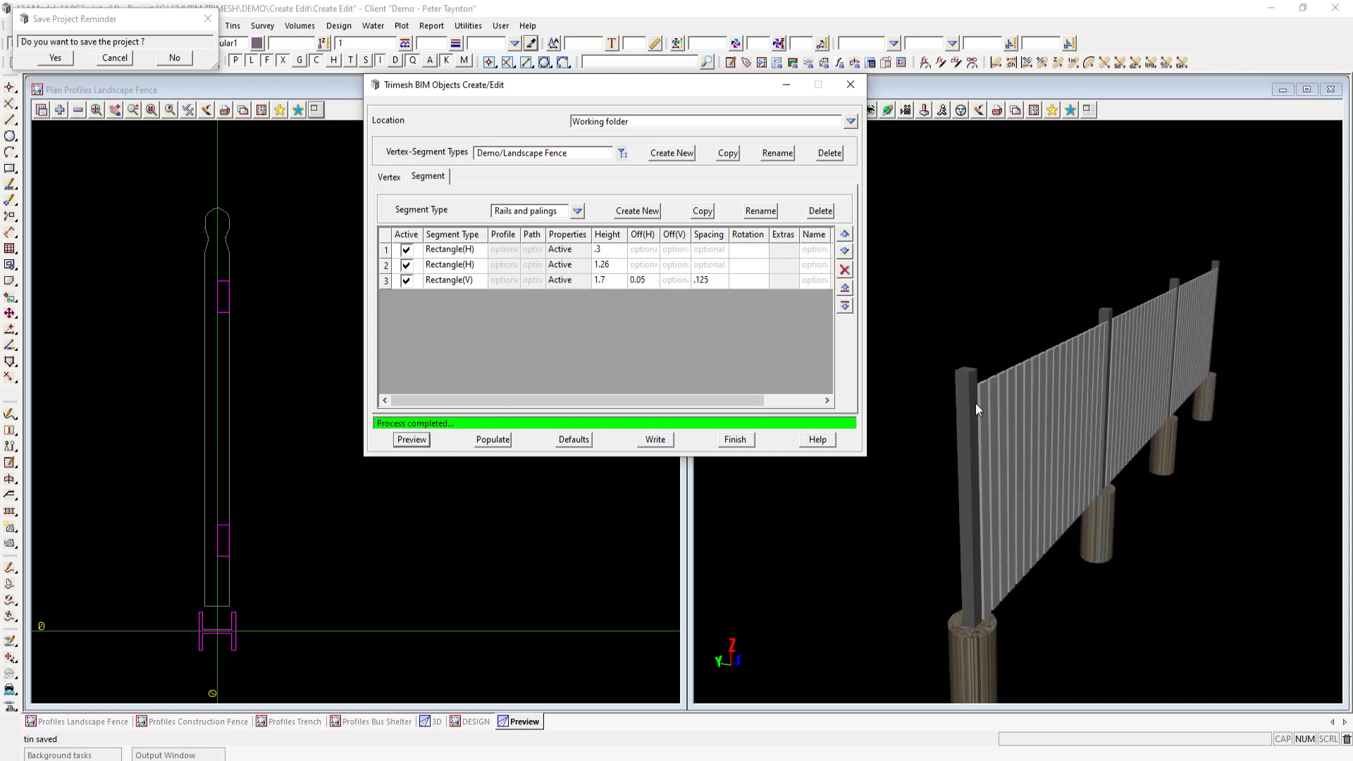
pyautogui.moveTo(998, 401)
pyautogui.mouseDown()
pyautogui.moveTo(1152, 408)
pyautogui.moveTo(1001, 403)
pyautogui.moveTo(970, 384)
pyautogui.mouseUp()
# Preview the palings with a vertical offset of .1 from both sides, and write the landscape fence type
pyautogui.click(675, 282)
pyautogui.write('.1')
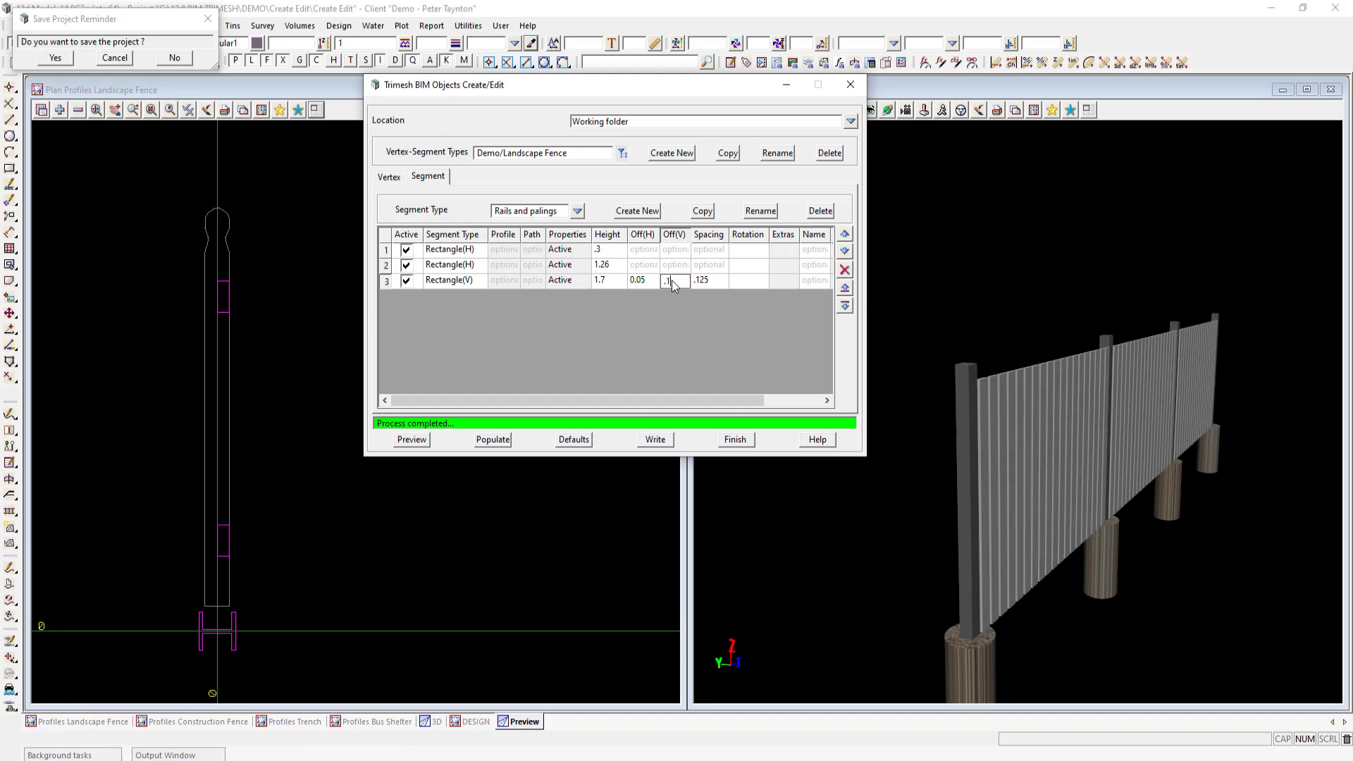
pyautogui.click(416, 440)
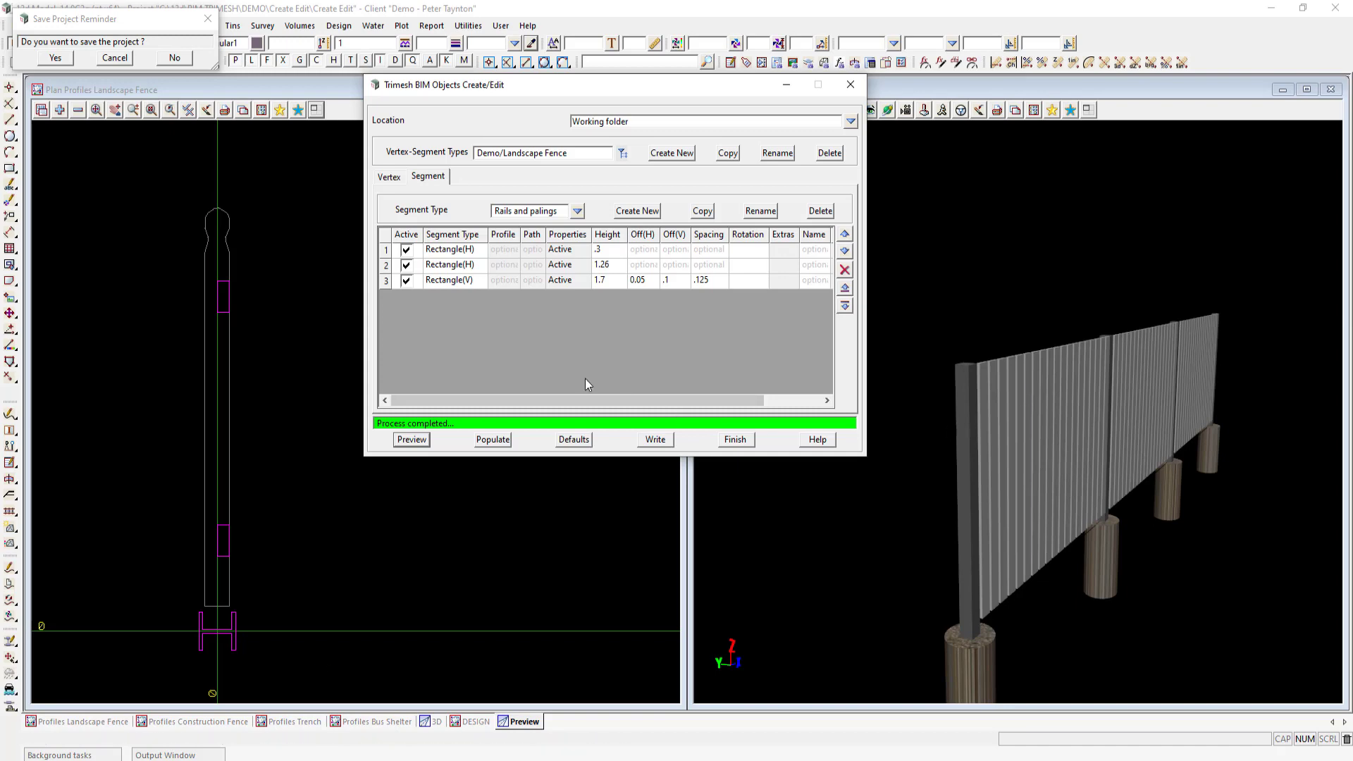
pyautogui.moveTo(1056, 400); pyautogui.dragTo(1183, 379)
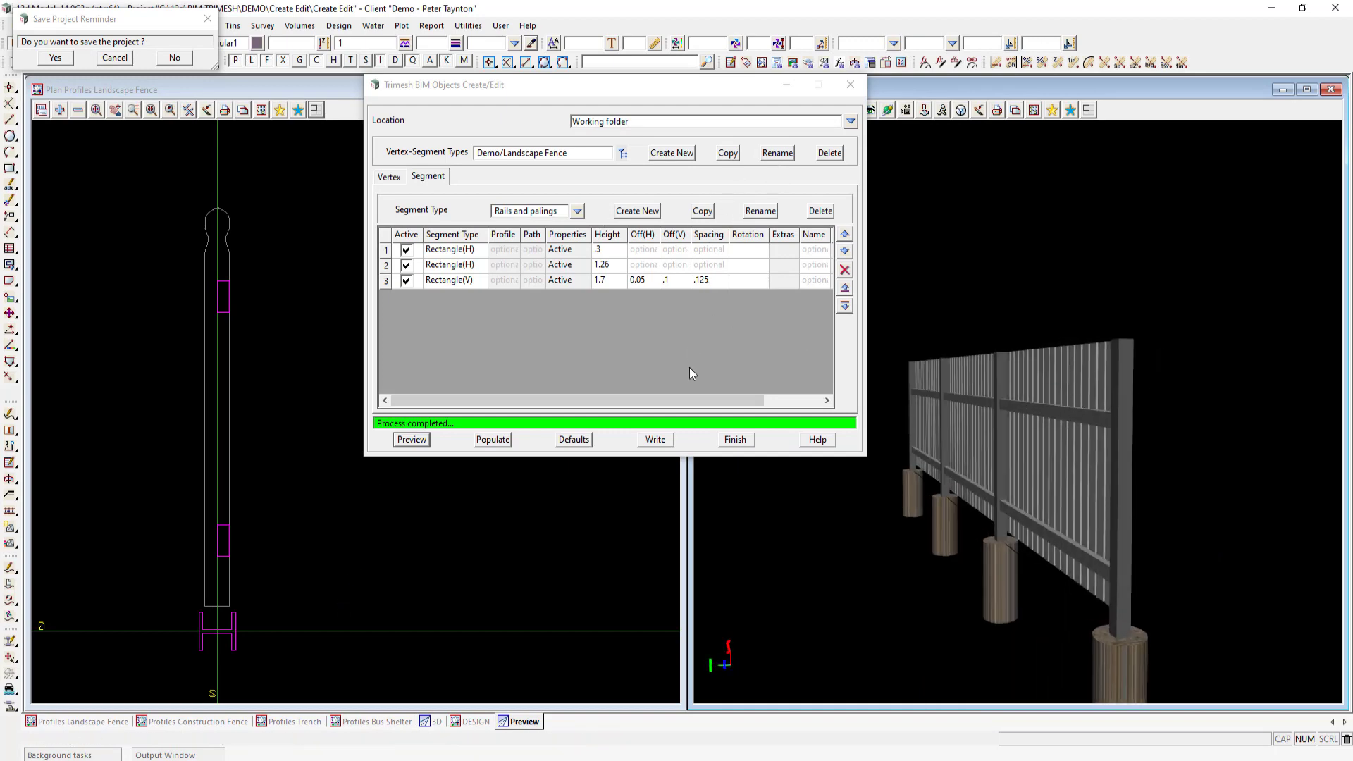
pyautogui.click(651, 438)
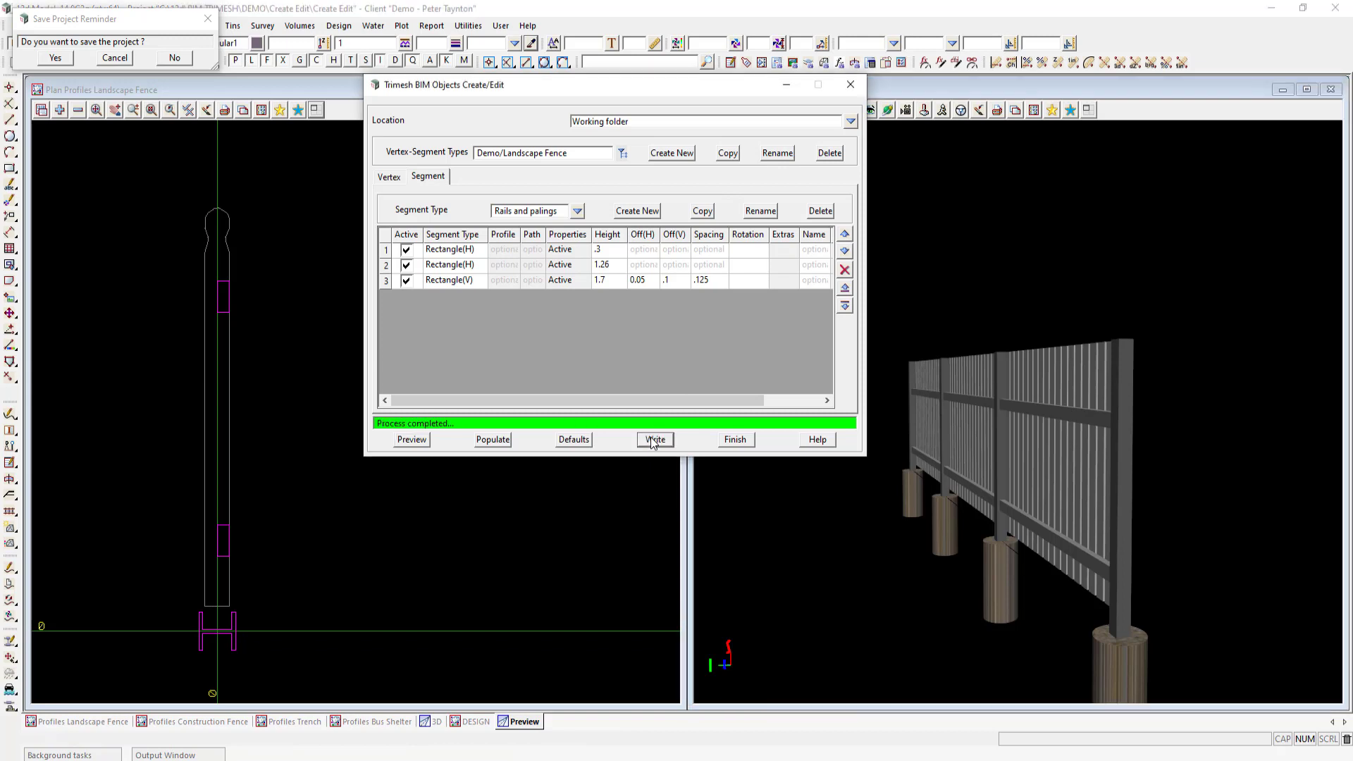
# Create a new vertex-segment type named Demo/Panel Fence in the working folder, adapting the name copied from the landscape fence
pyautogui.click(673, 154)
pyautogui.moveTo(568, 153); pyautogui.dragTo(478, 153)
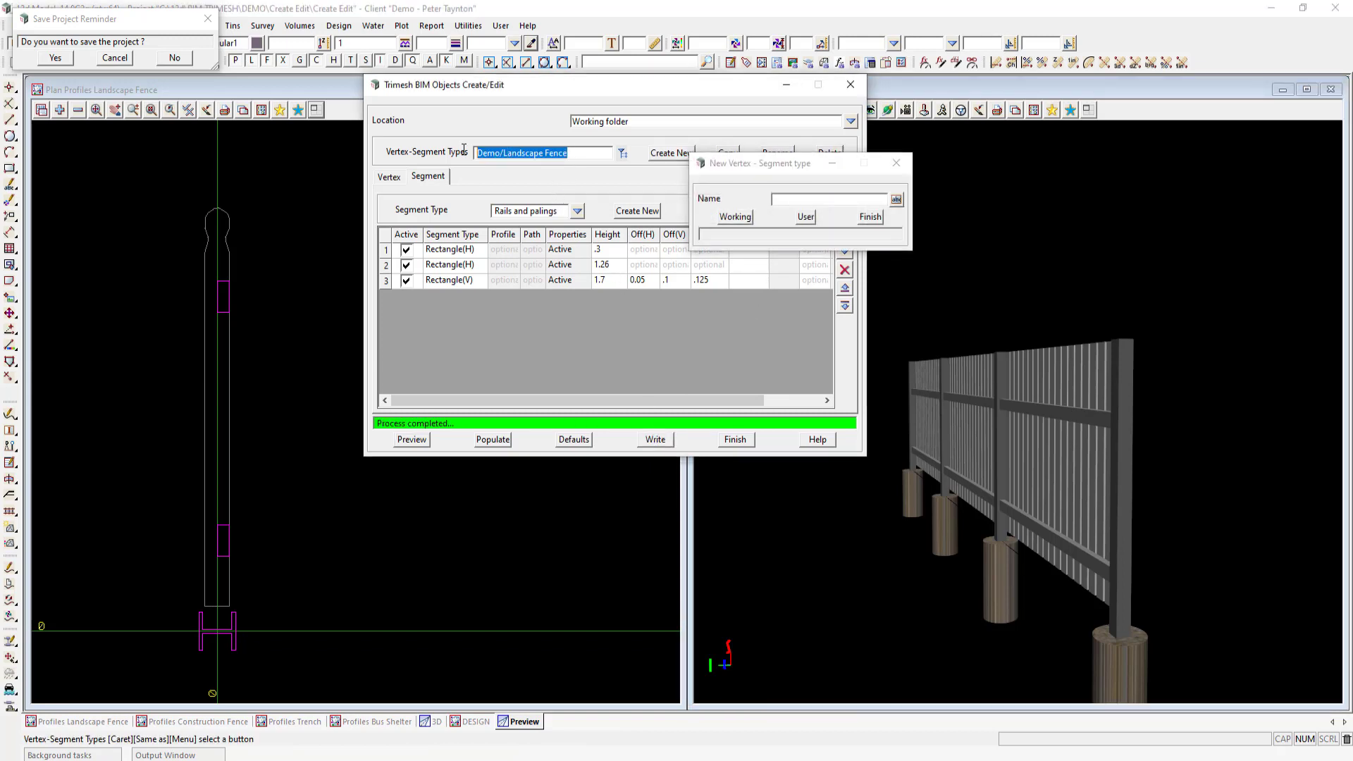
pyautogui.rightClick(480, 153)
pyautogui.click(513, 198)
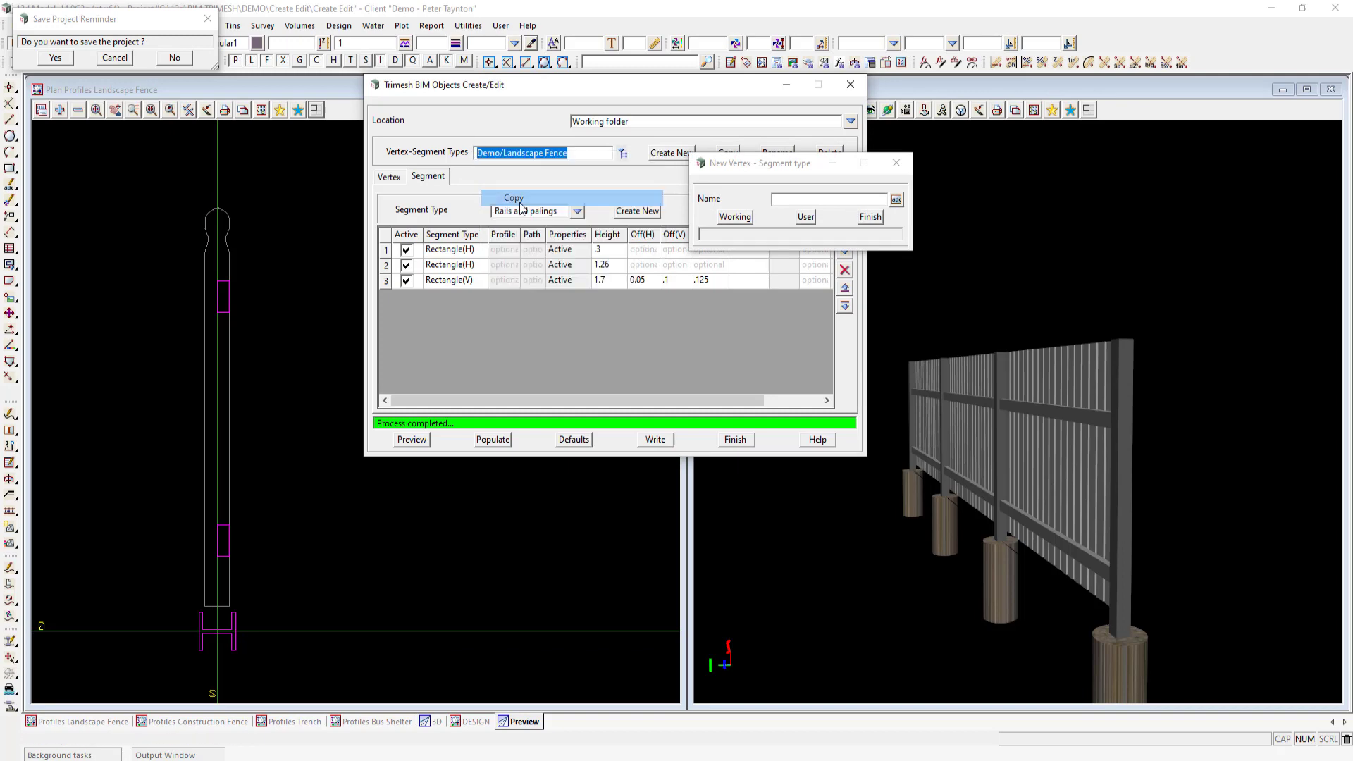
pyautogui.click(783, 200)
pyautogui.rightClick(784, 200)
pyautogui.click(818, 262)
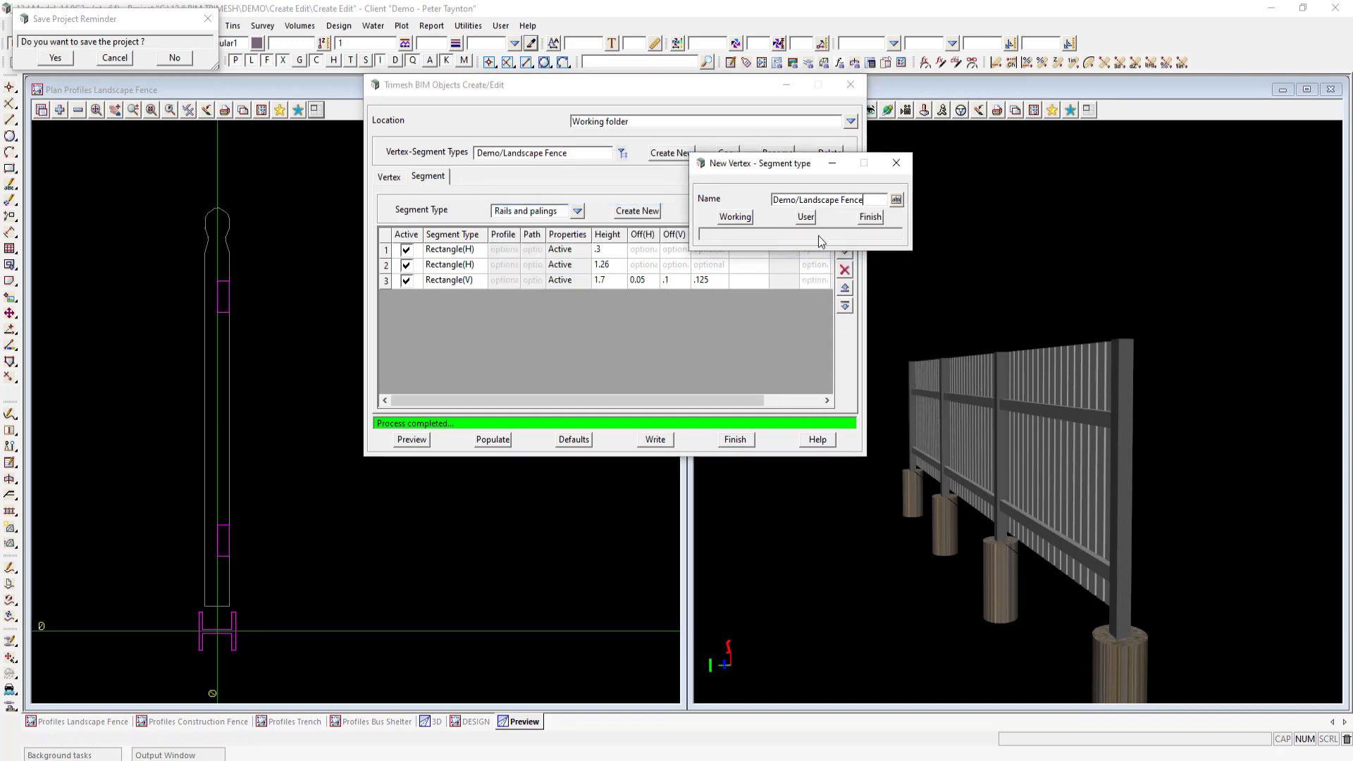
pyautogui.moveTo(799, 200); pyautogui.dragTo(837, 200)
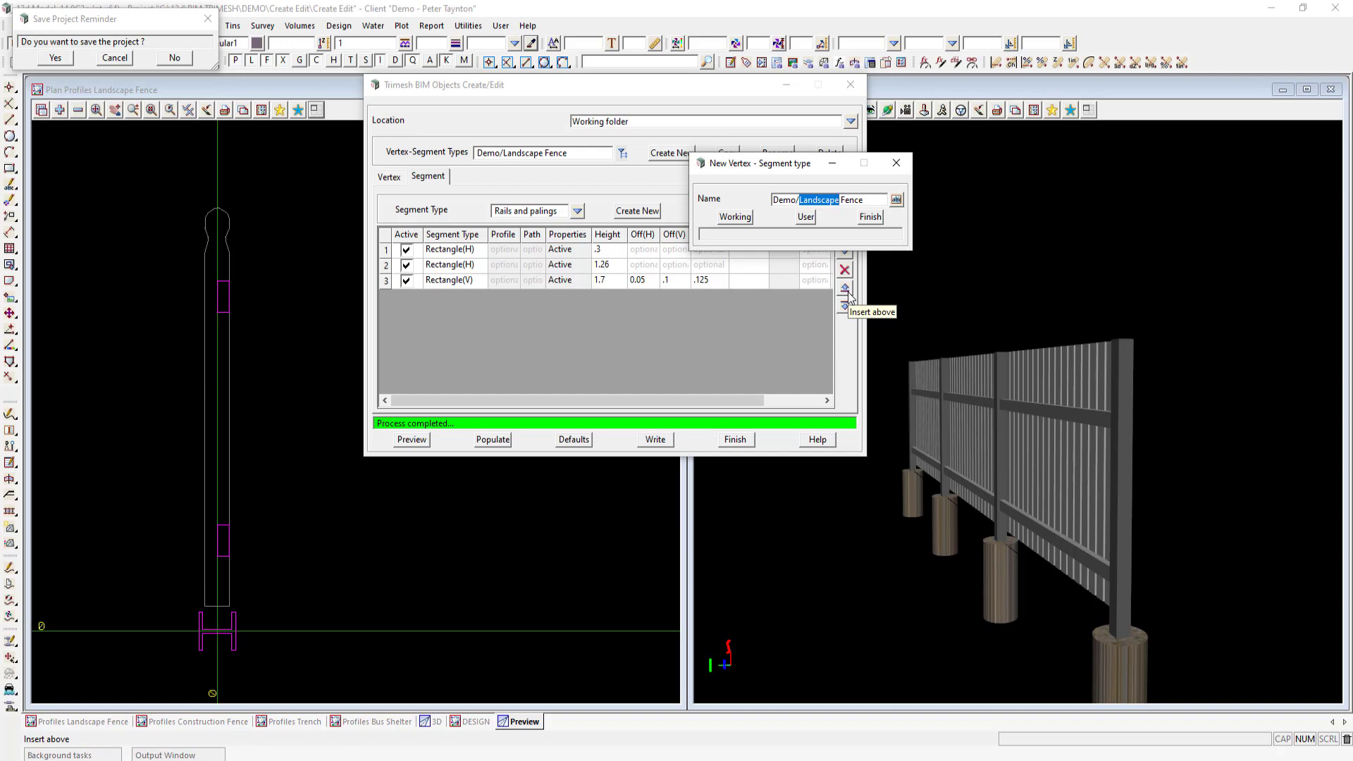
pyautogui.write('Panel')
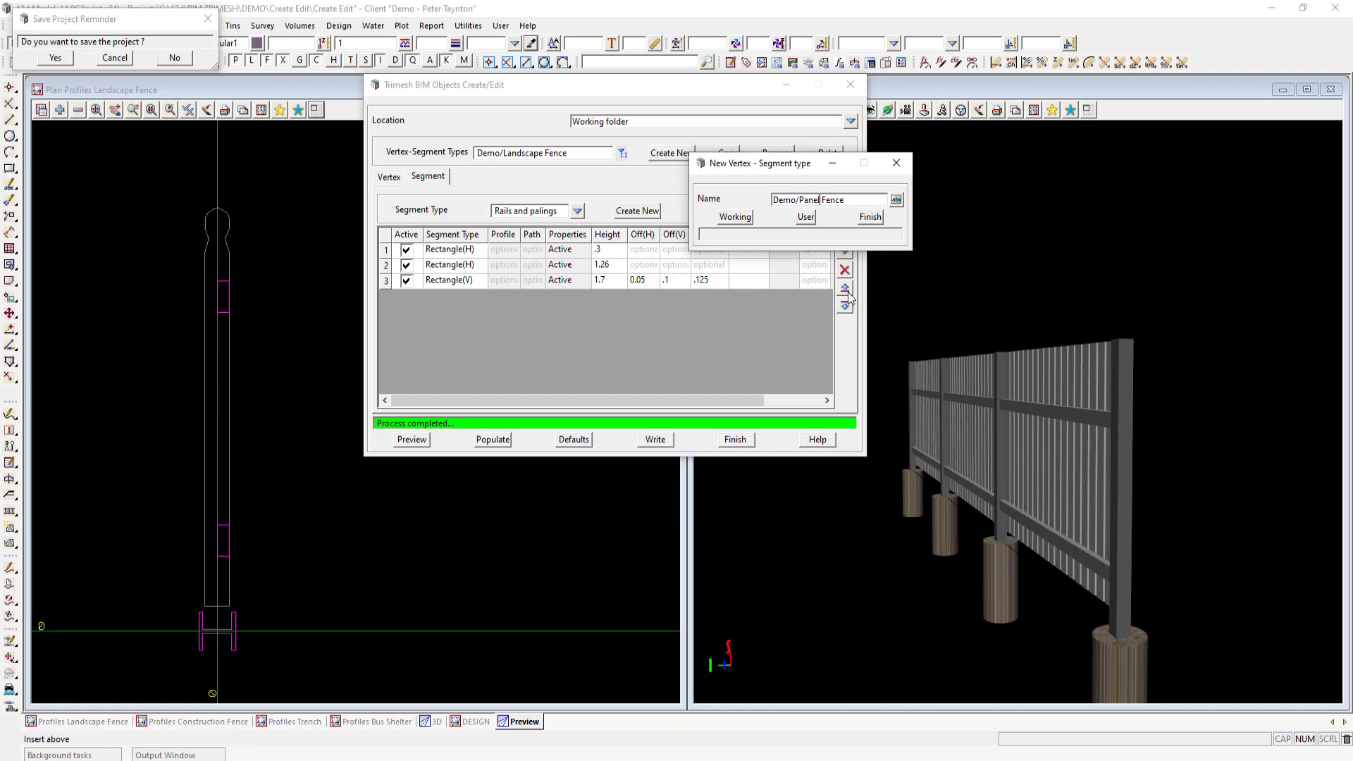
pyautogui.click(735, 217)
# Create a new vertex type named Post and plate for the panel fence
pyautogui.click(392, 177)
pyautogui.click(630, 212)
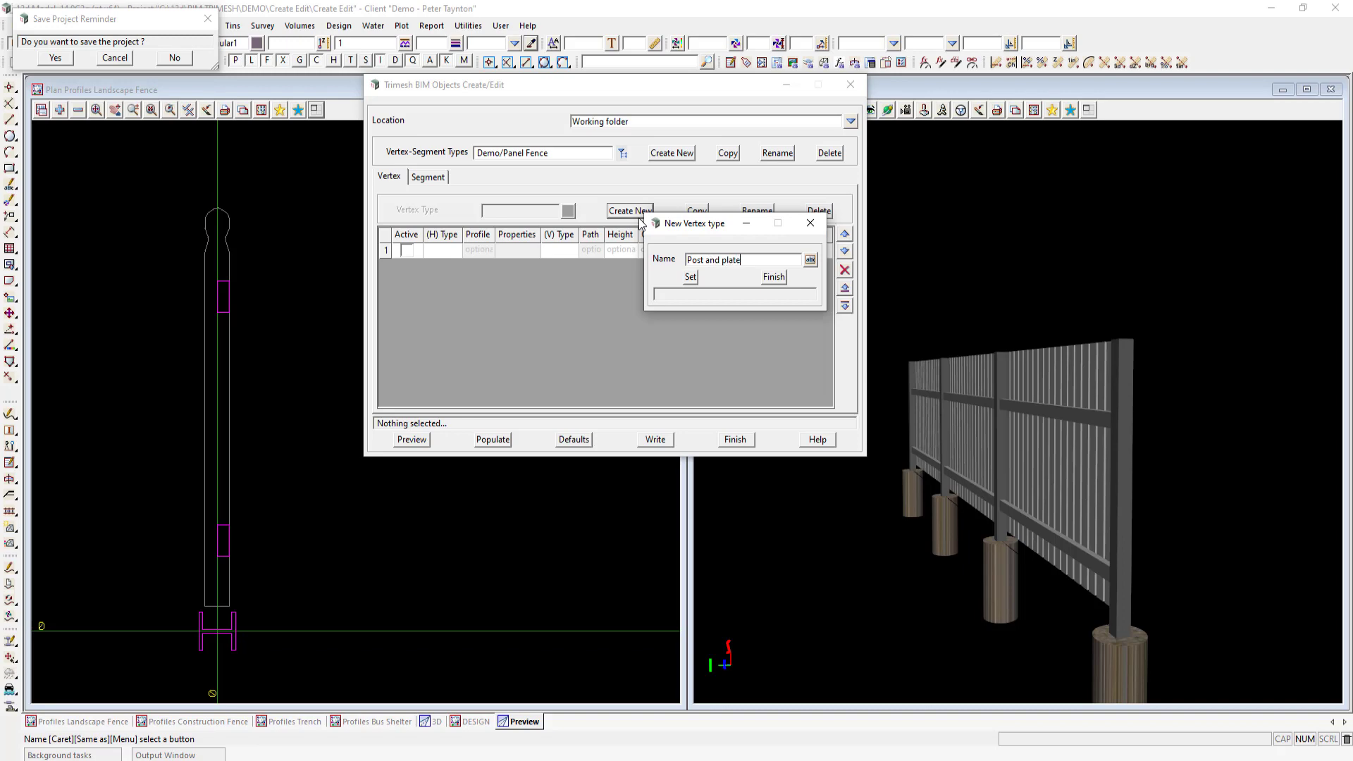
pyautogui.write('Post and plate')
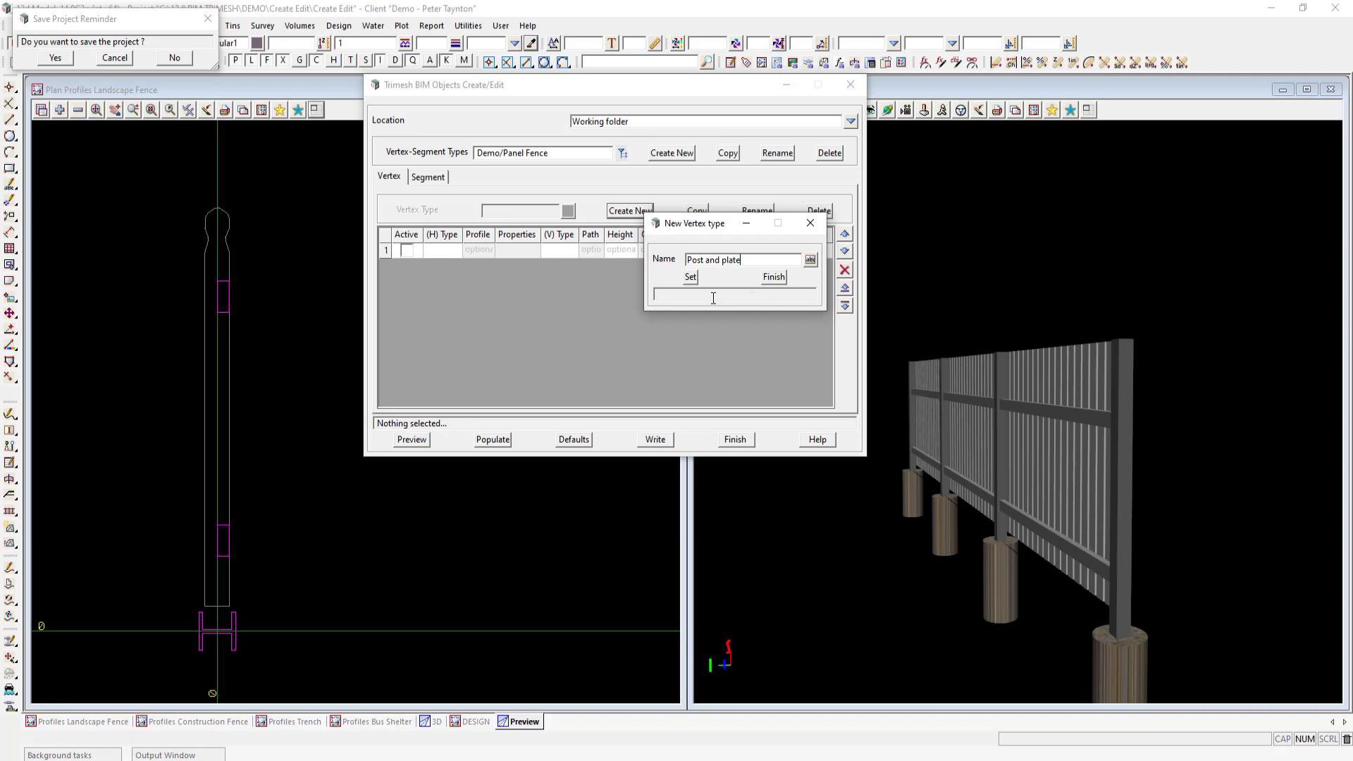
pyautogui.click(691, 277)
pyautogui.click(774, 277)
# Activate the first row of Post and plate as a Profile shape, using the H-shaped outline in the plan as its profile string
pyautogui.click(407, 250)
pyautogui.click(439, 252)
pyautogui.click(438, 252)
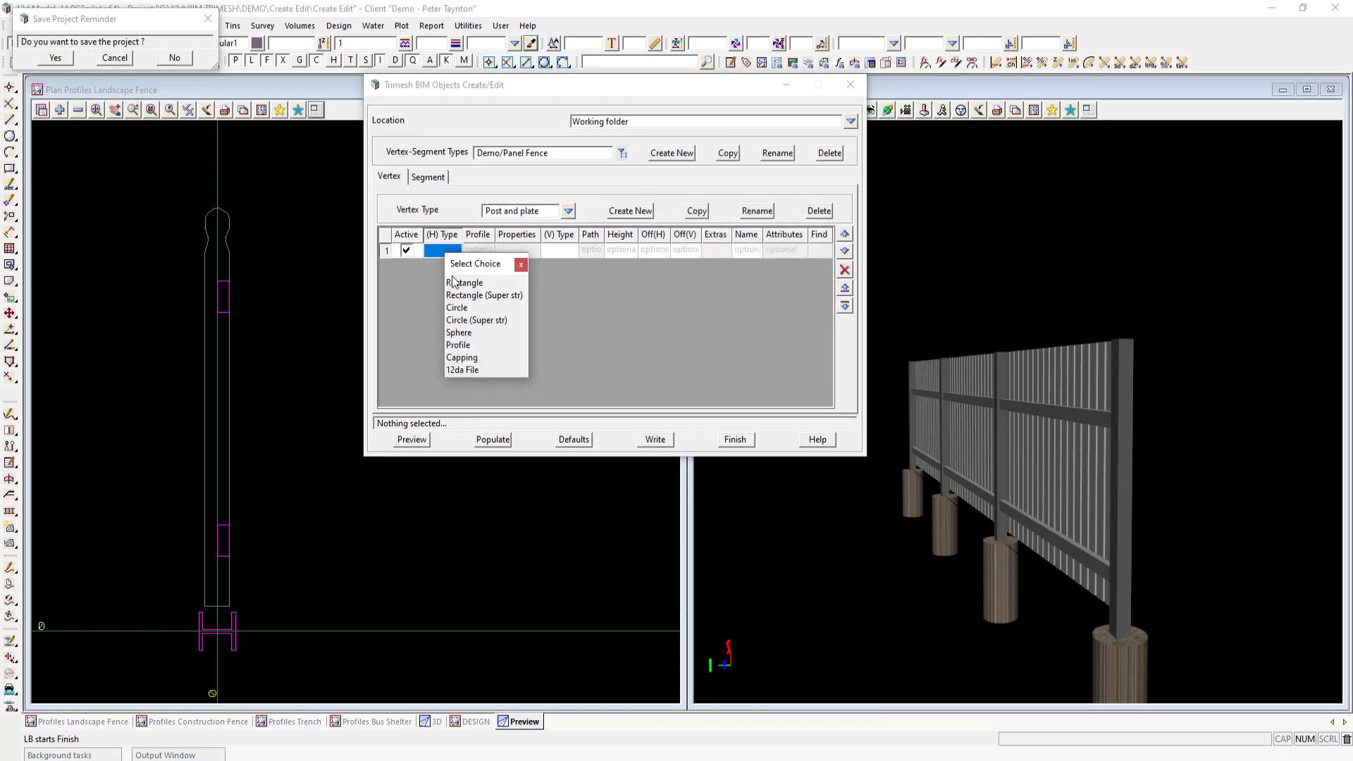
pyautogui.click(459, 345)
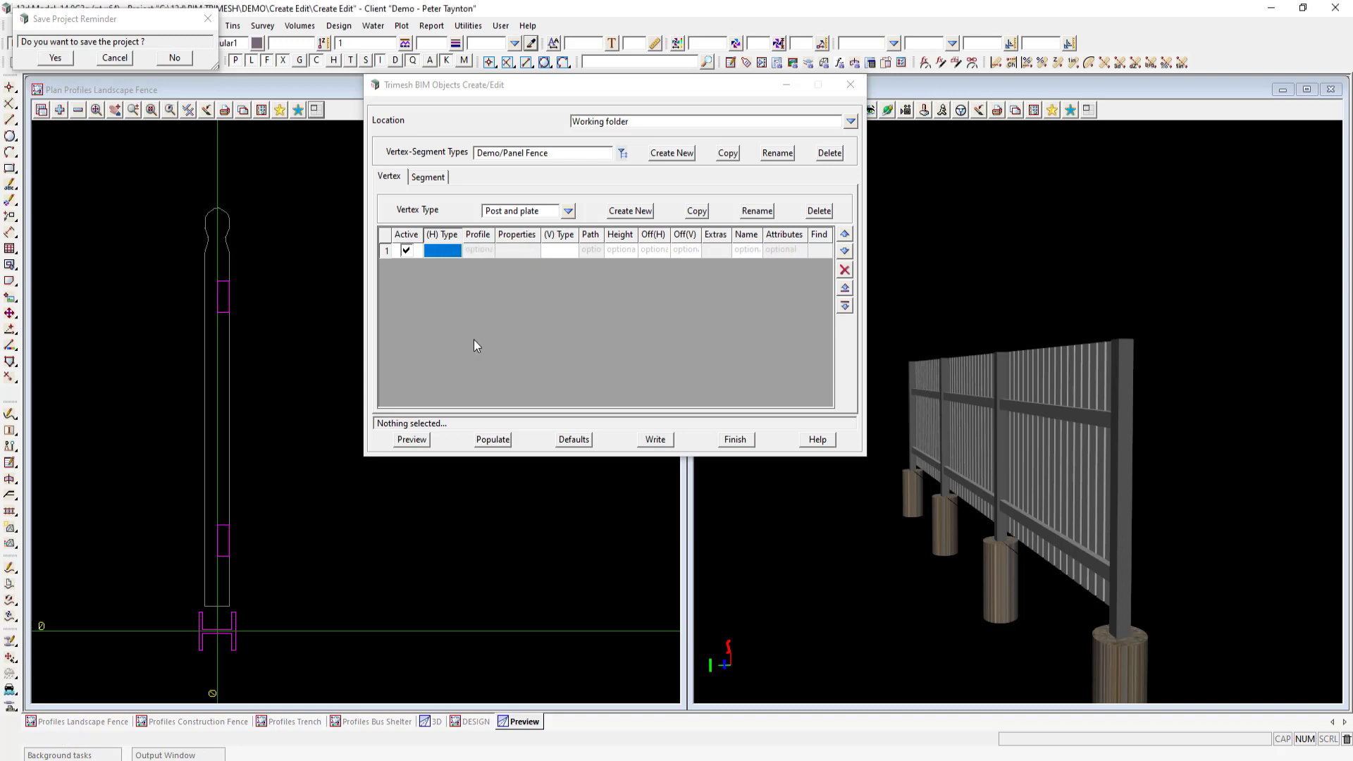
pyautogui.doubleClick(476, 248)
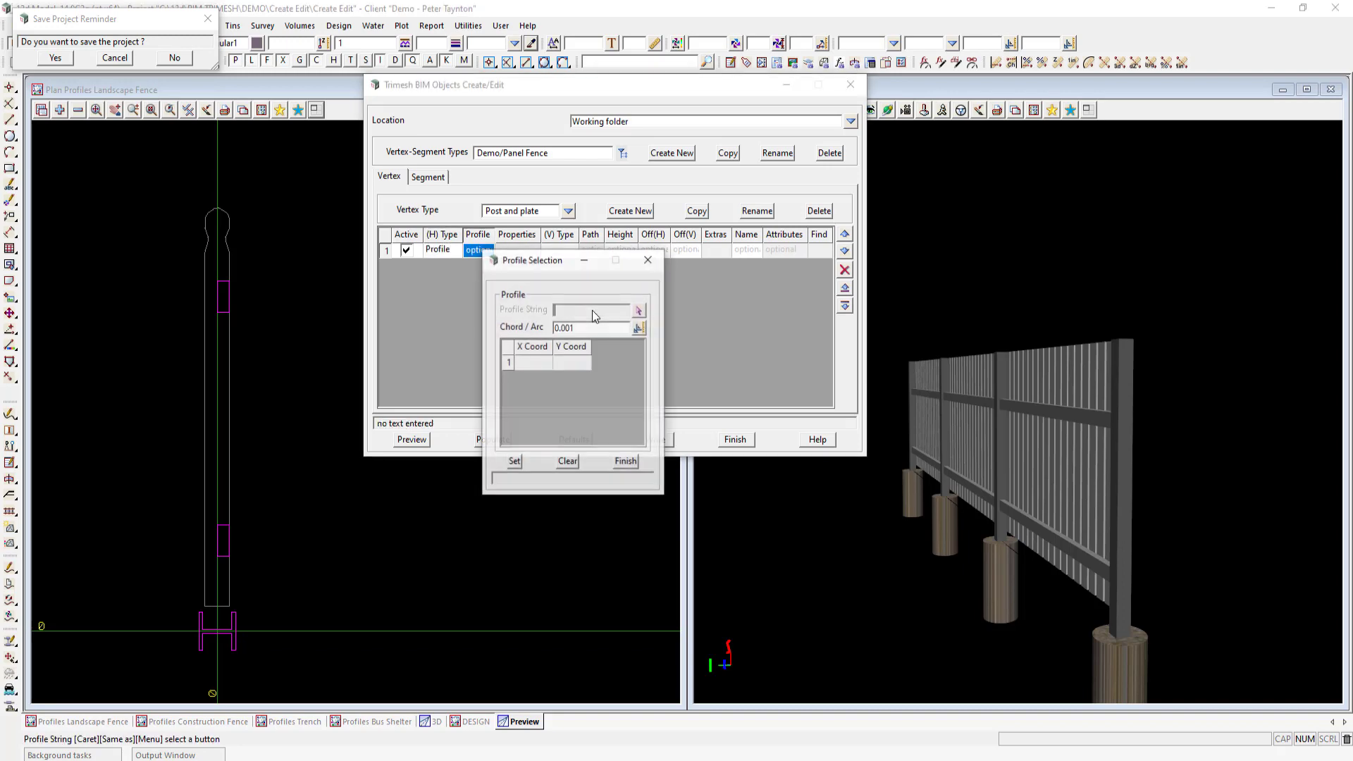
pyautogui.click(635, 307)
pyautogui.click(199, 637)
pyautogui.click(197, 637)
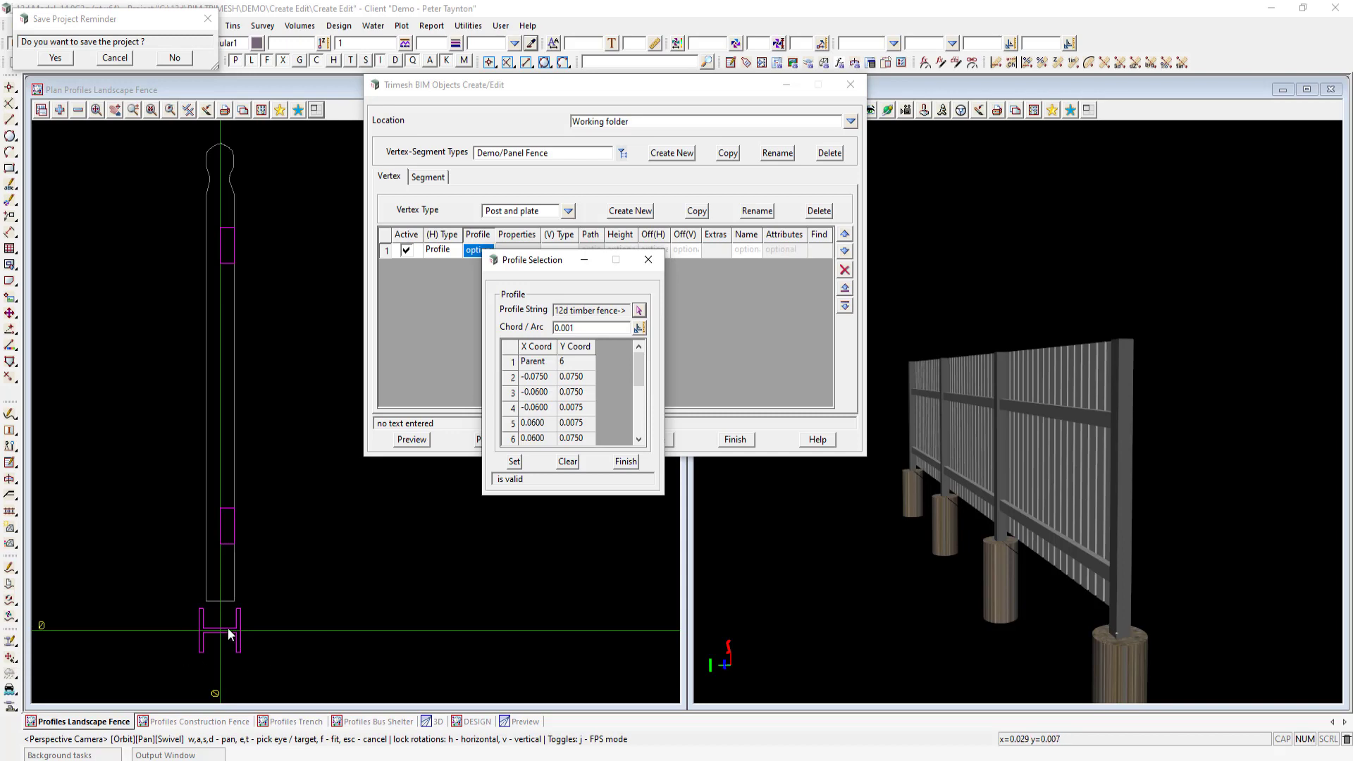
pyautogui.click(624, 462)
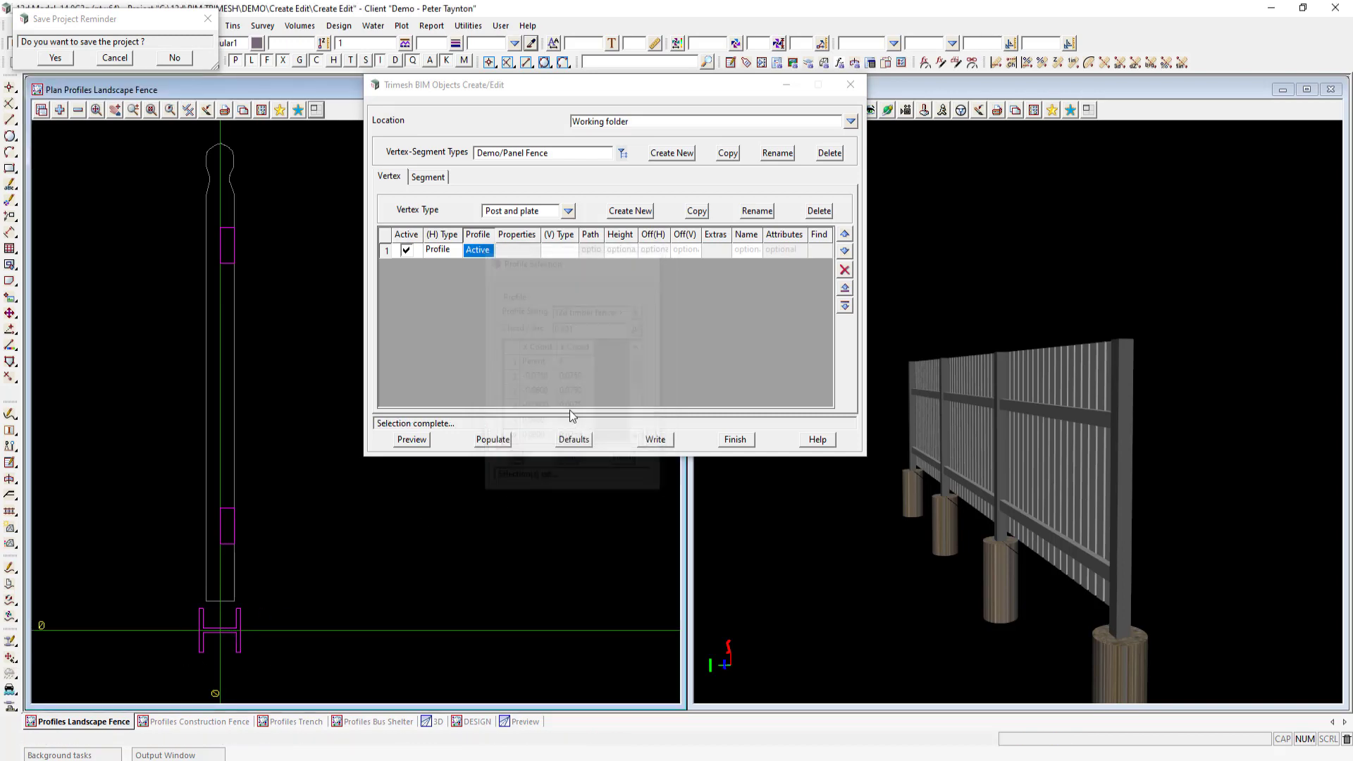
# Set the post's vertex properties to colour shade 64 with perpendicular and half angle rotation
pyautogui.click(535, 250)
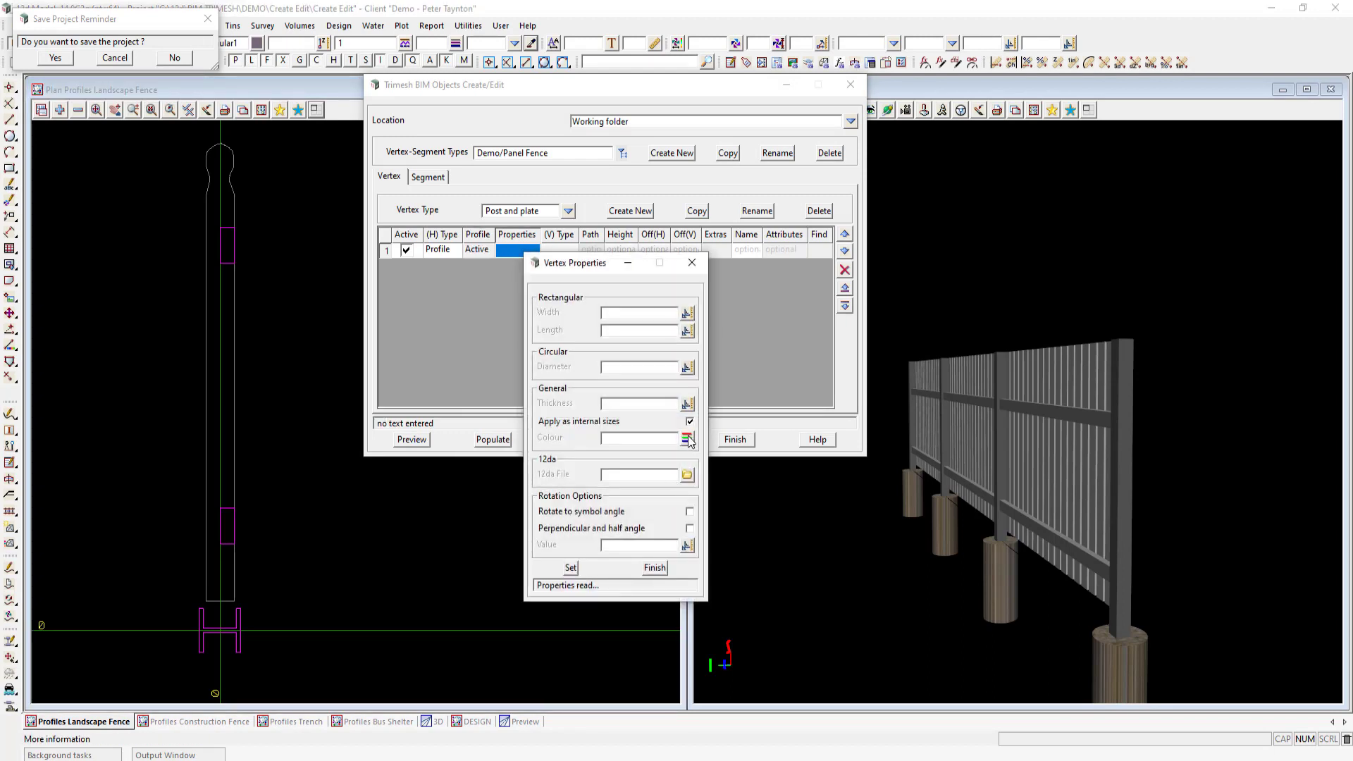
pyautogui.click(687, 439)
pyautogui.doubleClick(831, 651)
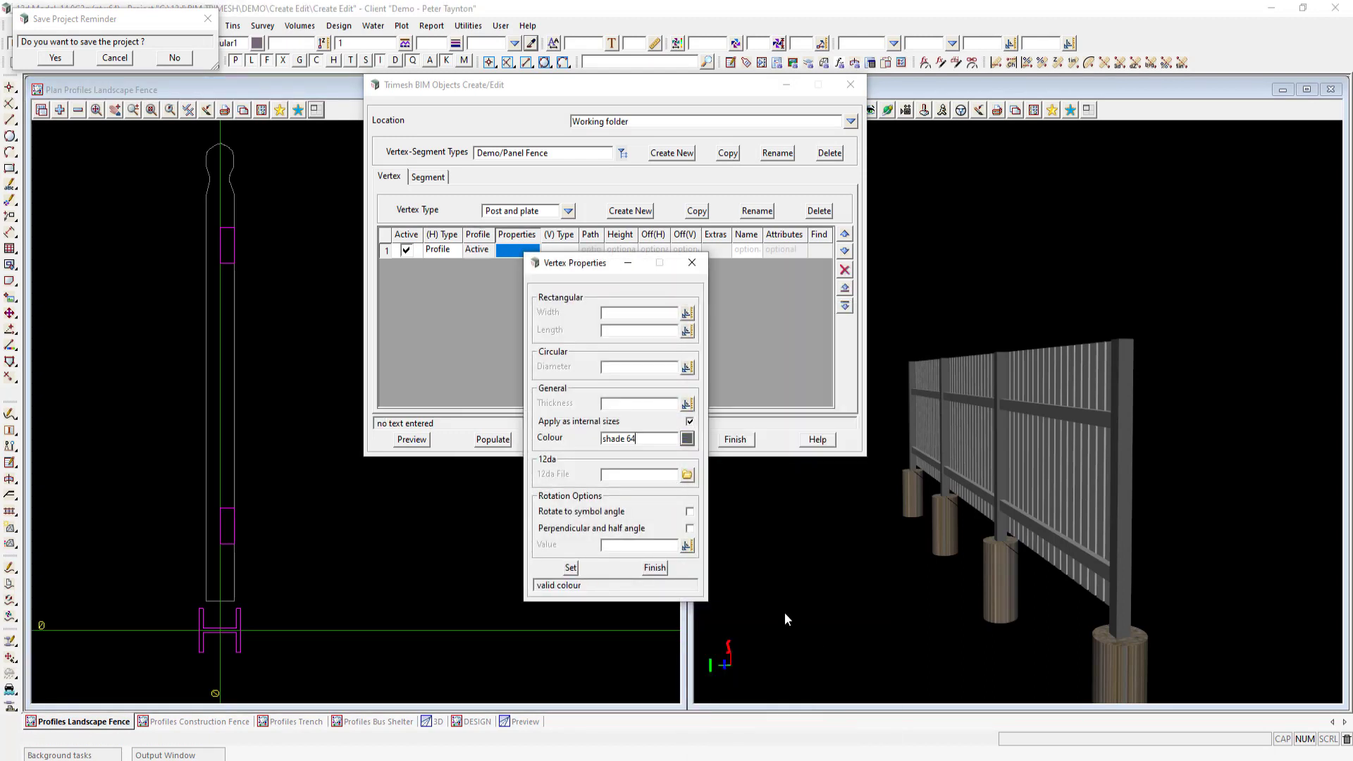
pyautogui.click(690, 527)
pyautogui.click(570, 568)
pyautogui.click(655, 568)
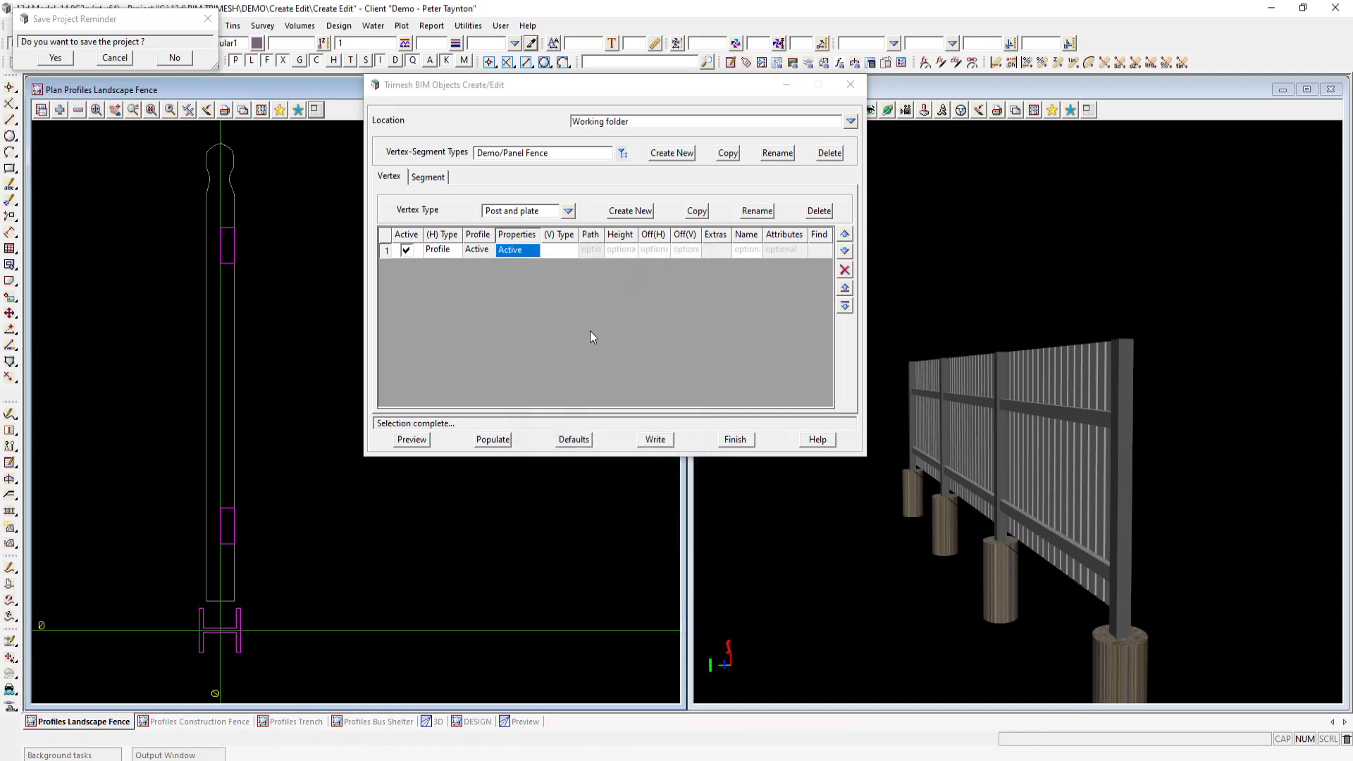
# Give the post row vertical type Path and a height of 1.8, and try to preview it
pyautogui.click(556, 250)
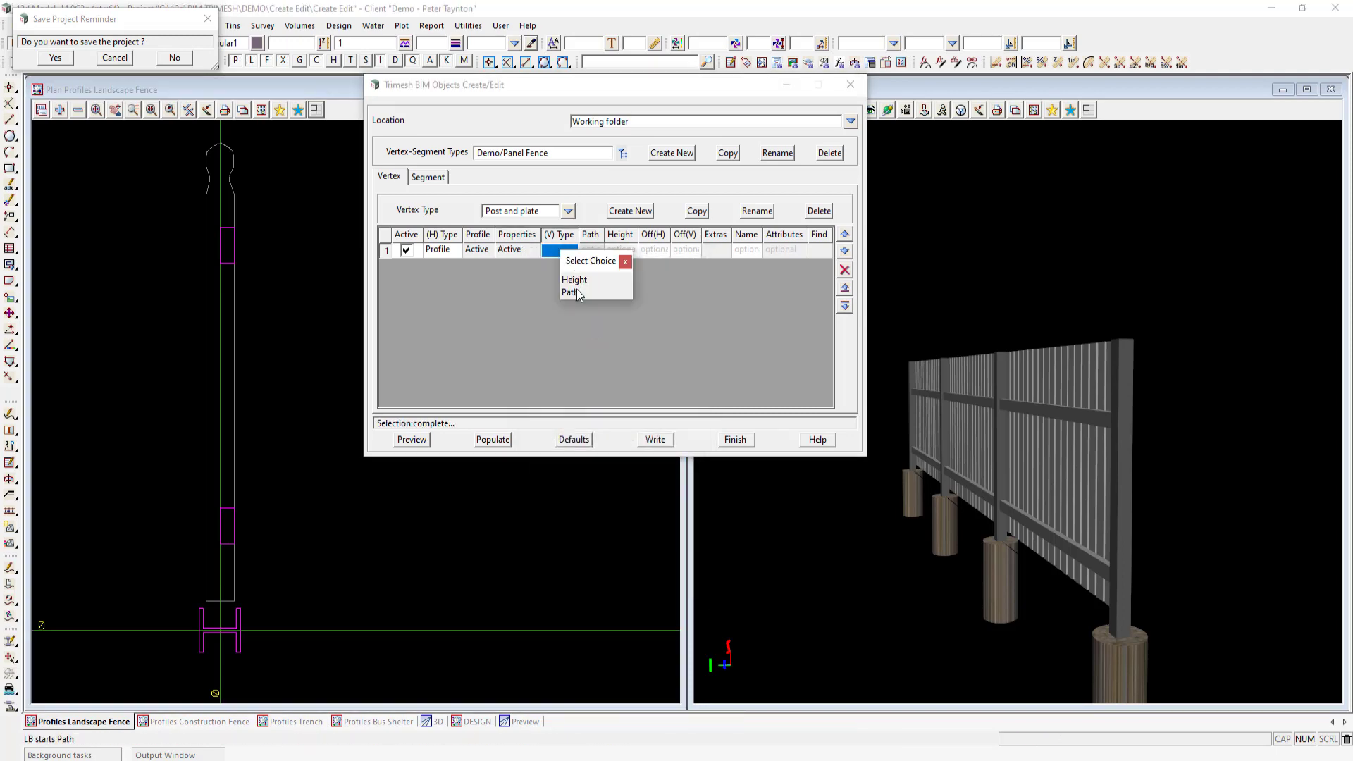
pyautogui.click(574, 292)
pyautogui.click(623, 249)
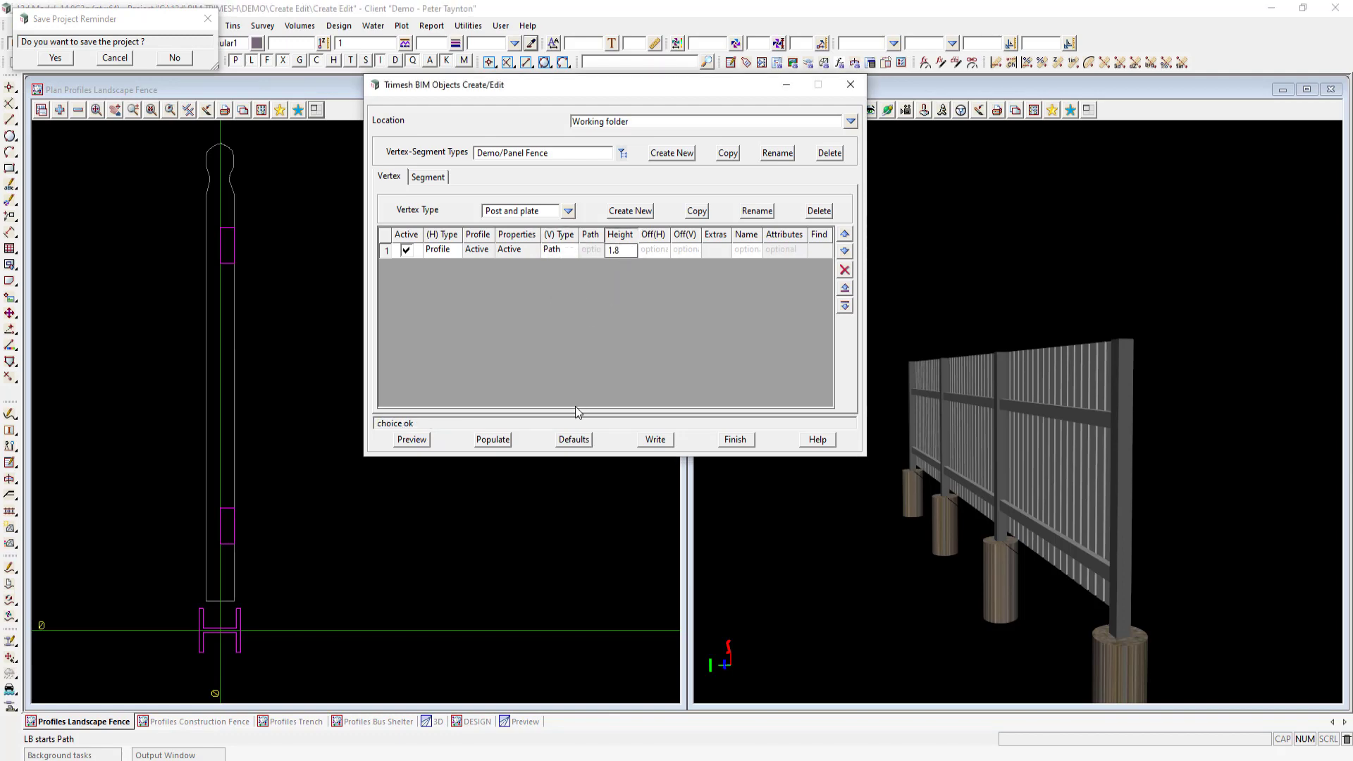
pyautogui.click(408, 444)
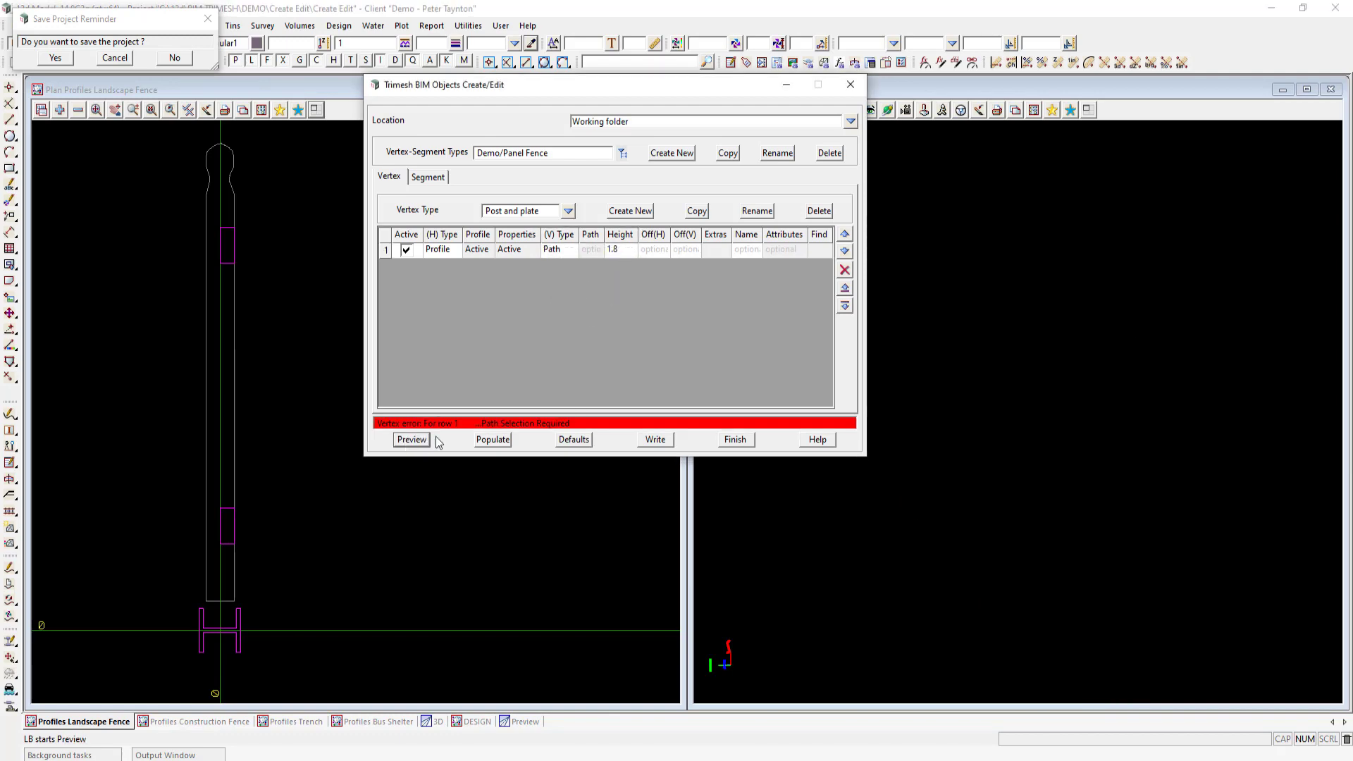
# Change the post's vertical type to Height and preview the posts in 3D from the side
pyautogui.click(557, 251)
pyautogui.click(569, 282)
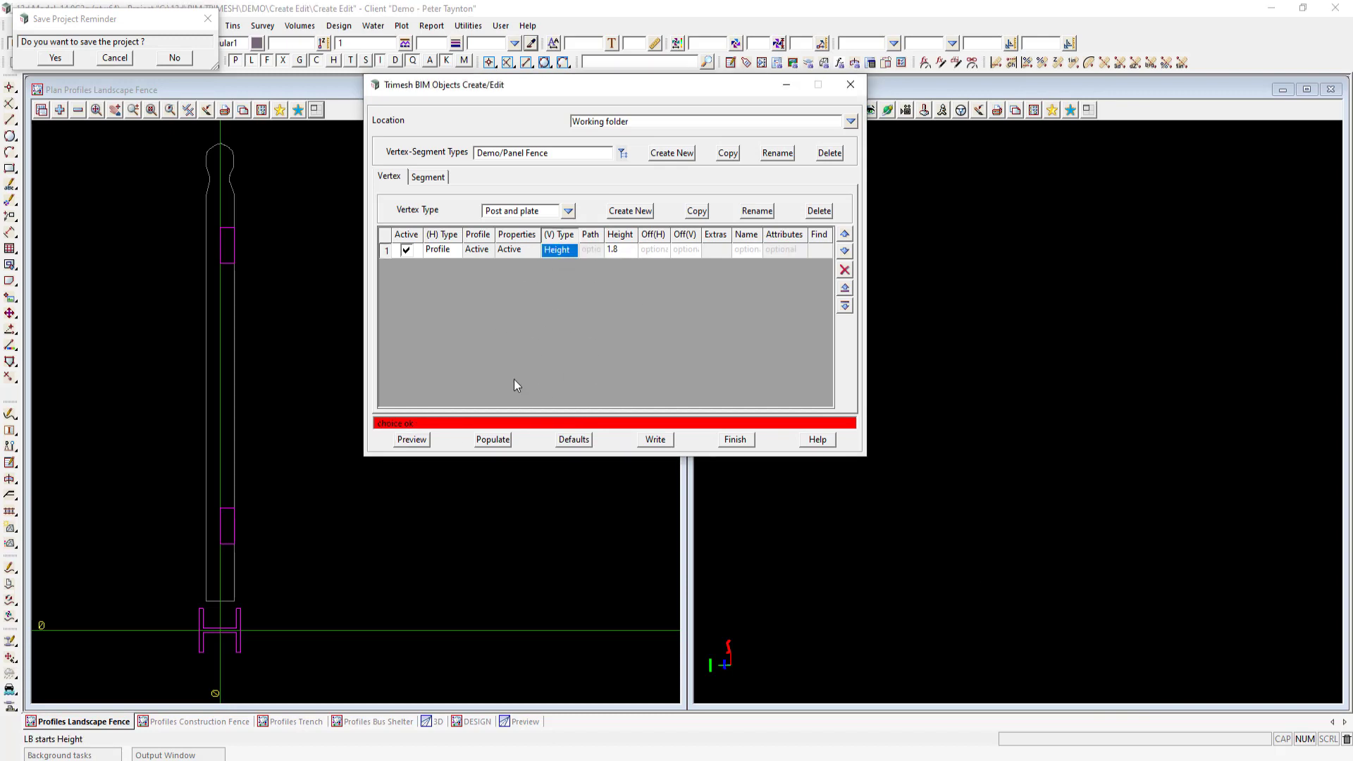
pyautogui.click(413, 439)
pyautogui.click(1058, 452)
pyautogui.moveTo(1009, 462); pyautogui.dragTo(986, 485)
pyautogui.scroll(-5, 1079, 482)
pyautogui.scroll(5, 969, 501)
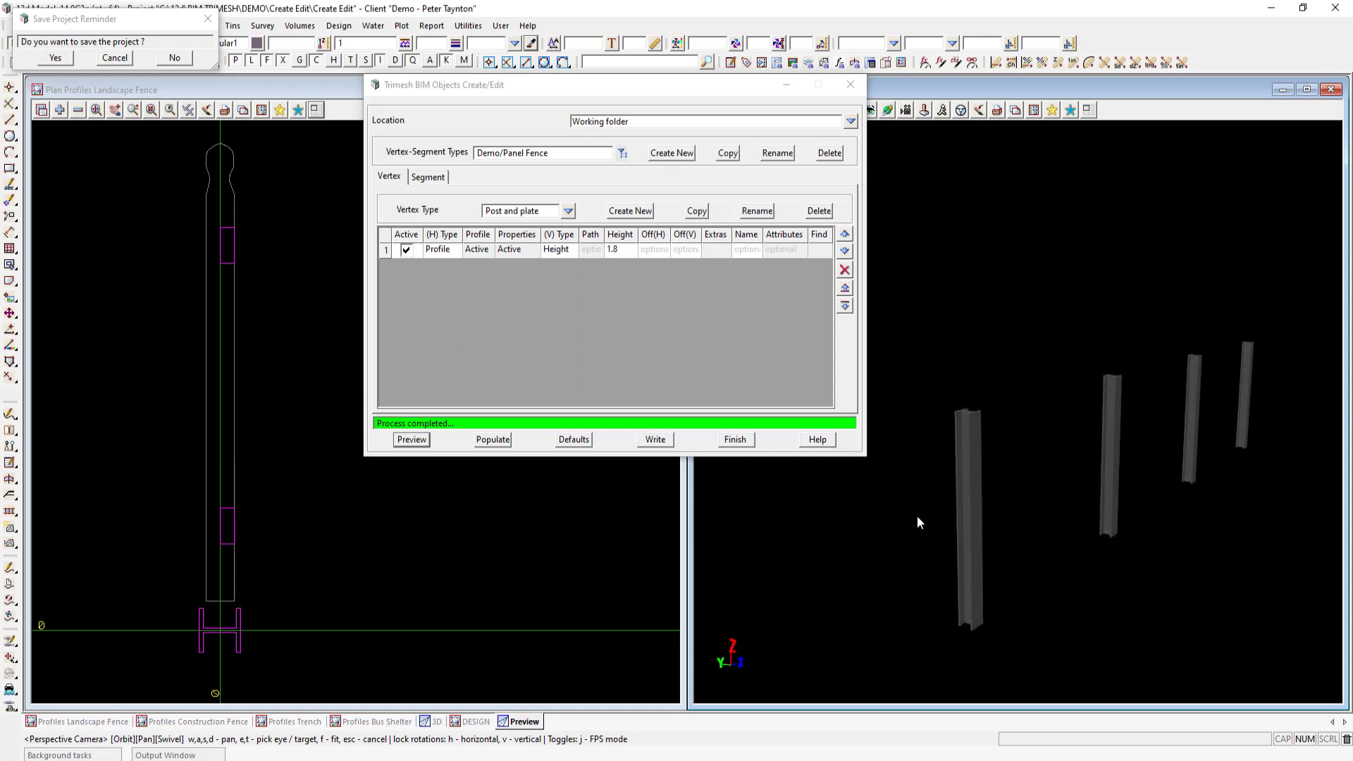
# Add a second active row with horizontal type Rectangle to the Post and plate vertex type
pyautogui.click(684, 265)
pyautogui.click(406, 266)
pyautogui.click(438, 266)
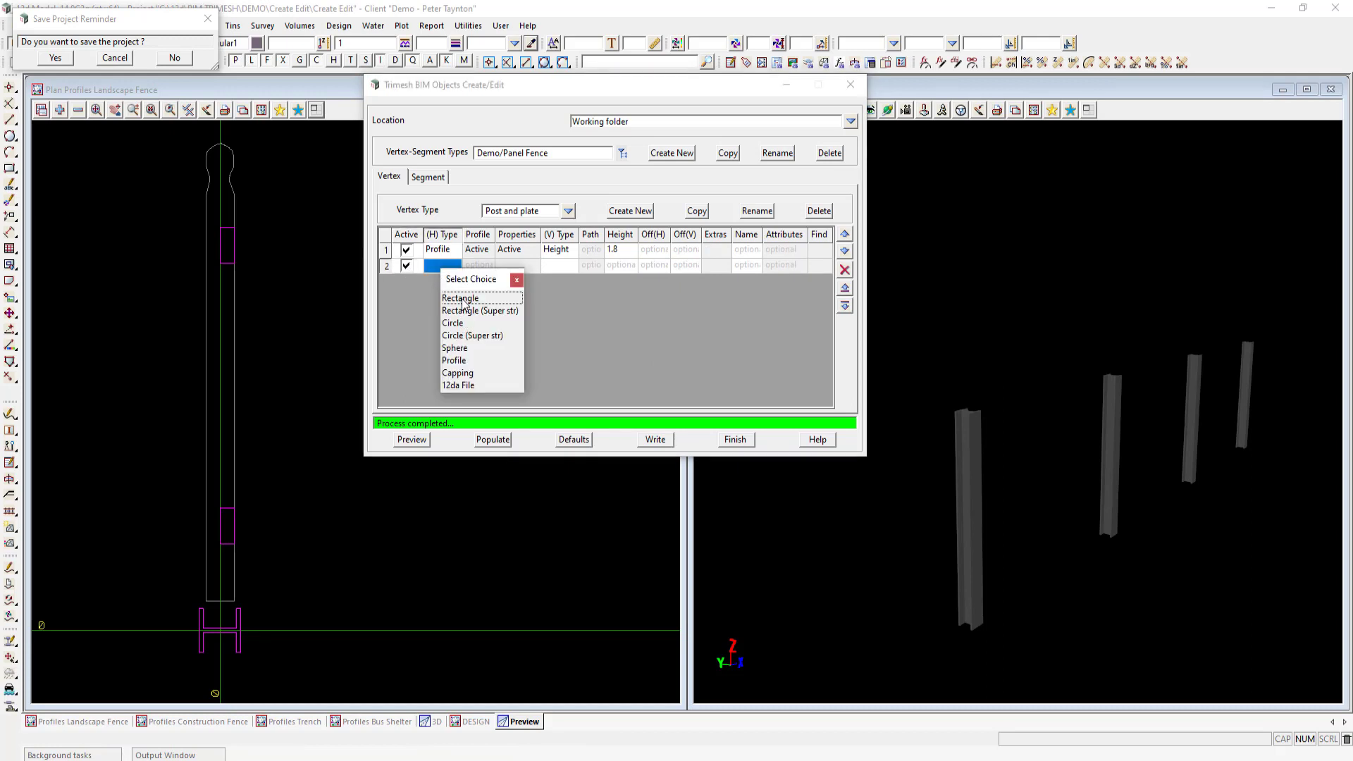
pyautogui.click(462, 298)
# Set the plate's properties to width .3, length .3, colour shade 48, and perpendicular and half angle rotation
pyautogui.click(518, 265)
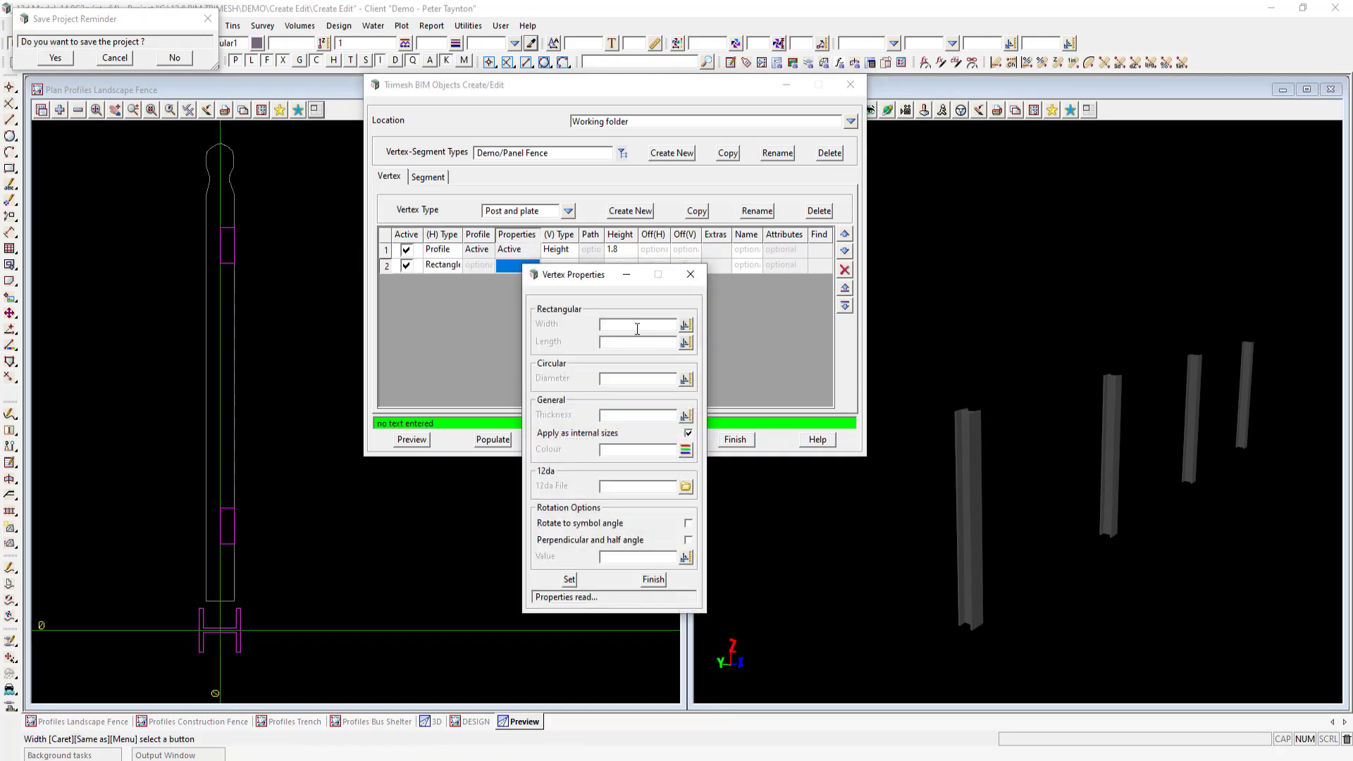
pyautogui.click(637, 328)
pyautogui.press('Tab')
pyautogui.write('.3')
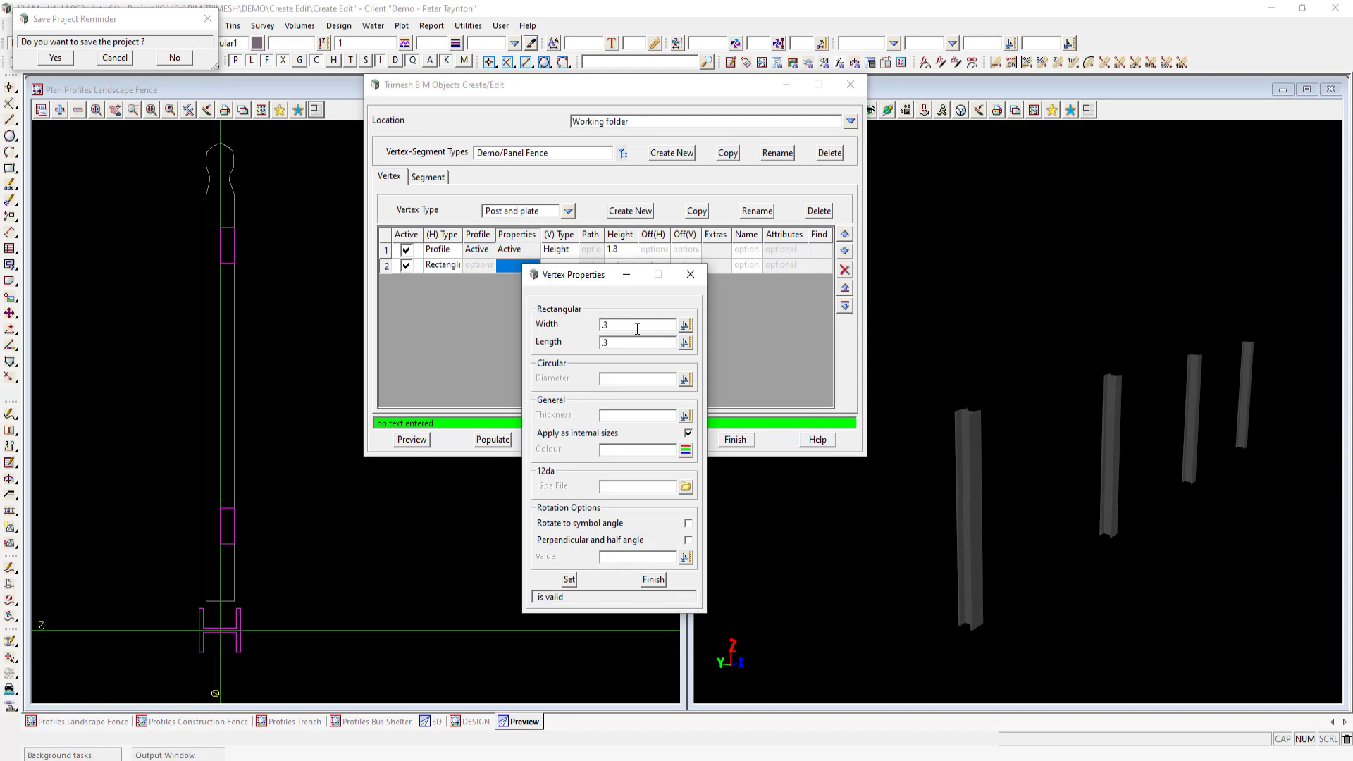
pyautogui.click(685, 450)
pyautogui.doubleClick(836, 642)
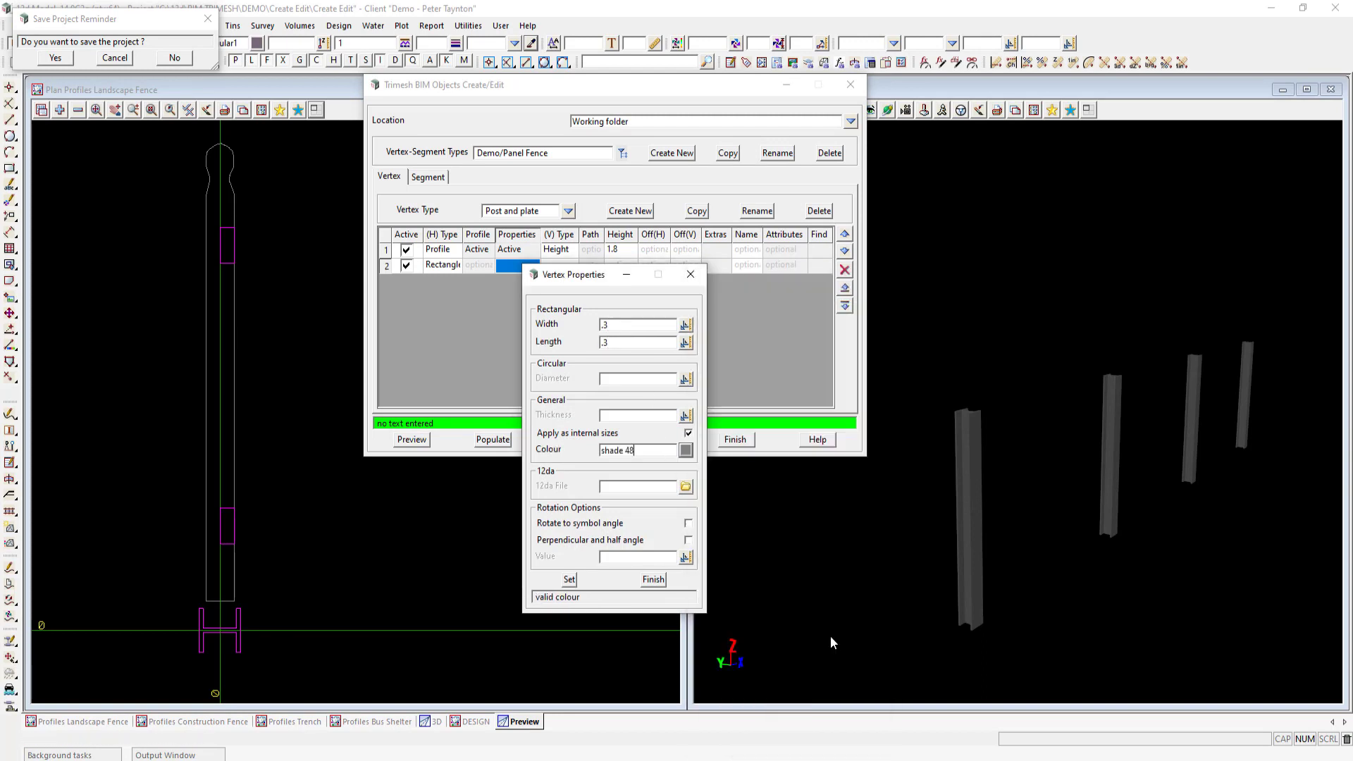
pyautogui.click(688, 540)
pyautogui.click(569, 579)
pyautogui.click(644, 579)
# Give the plate vertical type Height with a height of 0.02, and preview the posts with their base plates
pyautogui.click(564, 265)
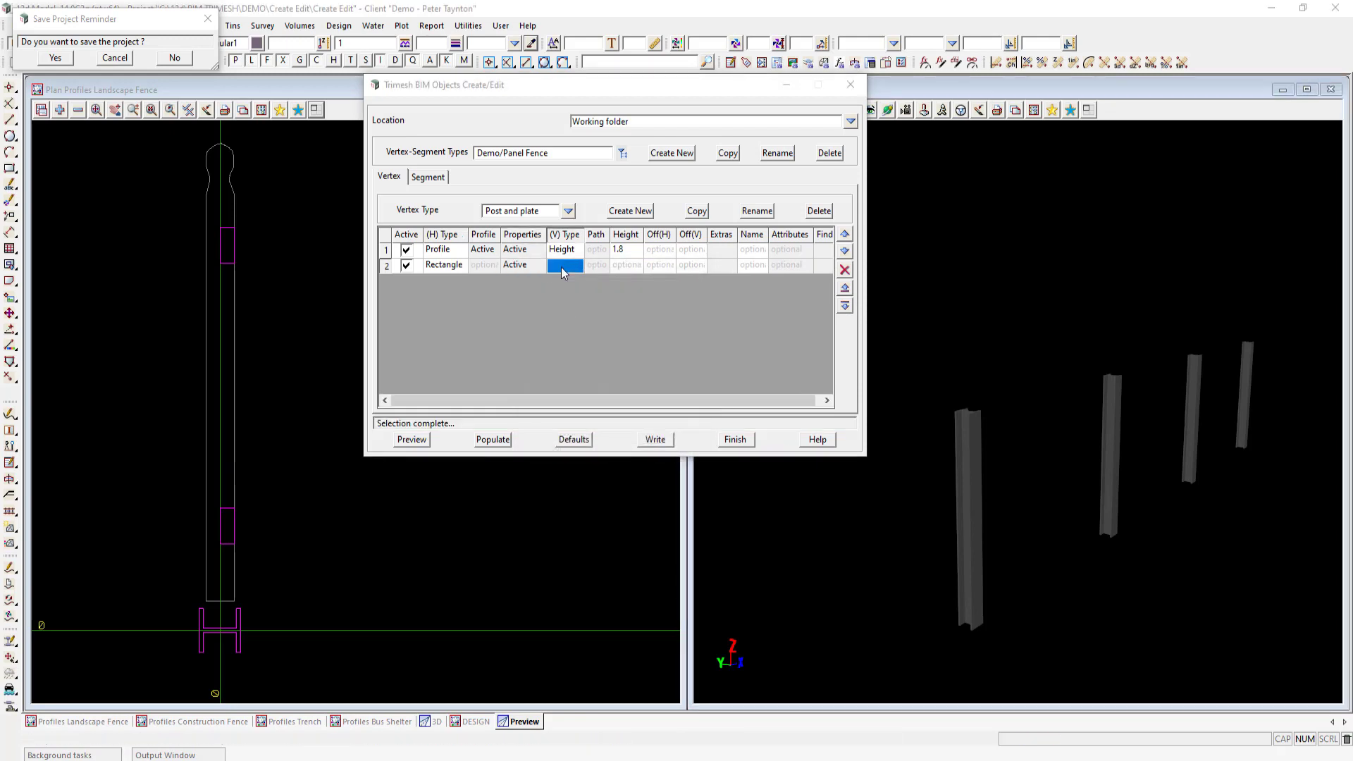
pyautogui.click(611, 296)
pyautogui.click(626, 271)
pyautogui.write('0.02')
pyautogui.click(412, 439)
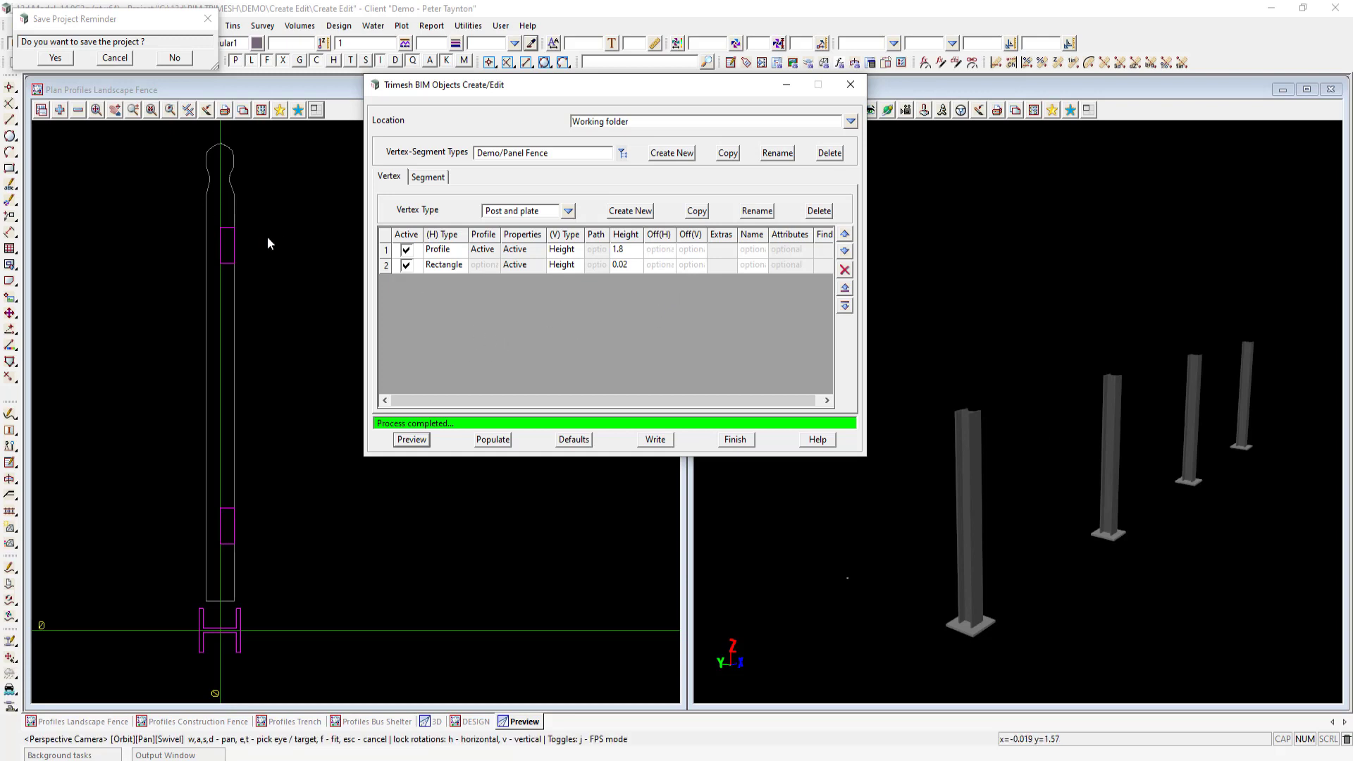
# Create a new segment type named Rail and panel for the panel fence
pyautogui.click(427, 178)
pyautogui.click(633, 210)
pyautogui.write('Rail and panel')
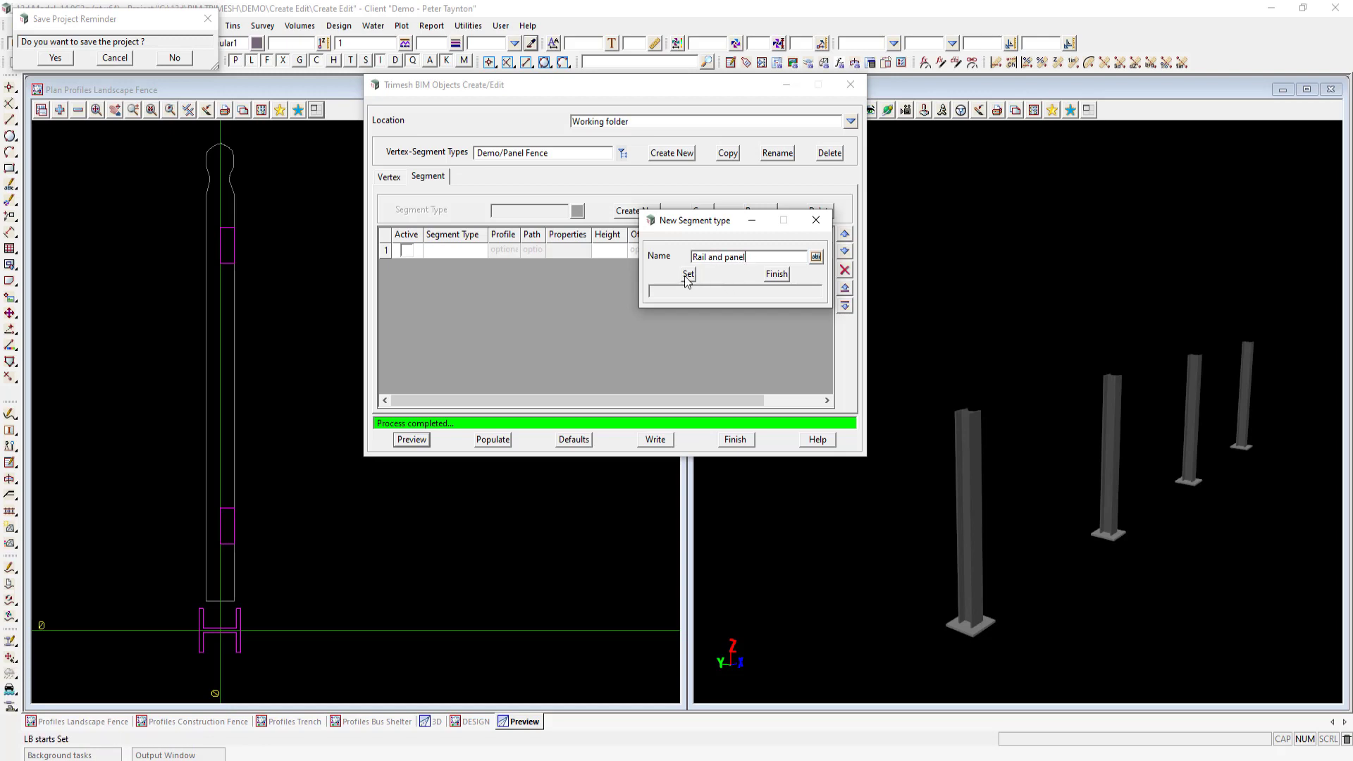
pyautogui.click(685, 274)
pyautogui.click(775, 274)
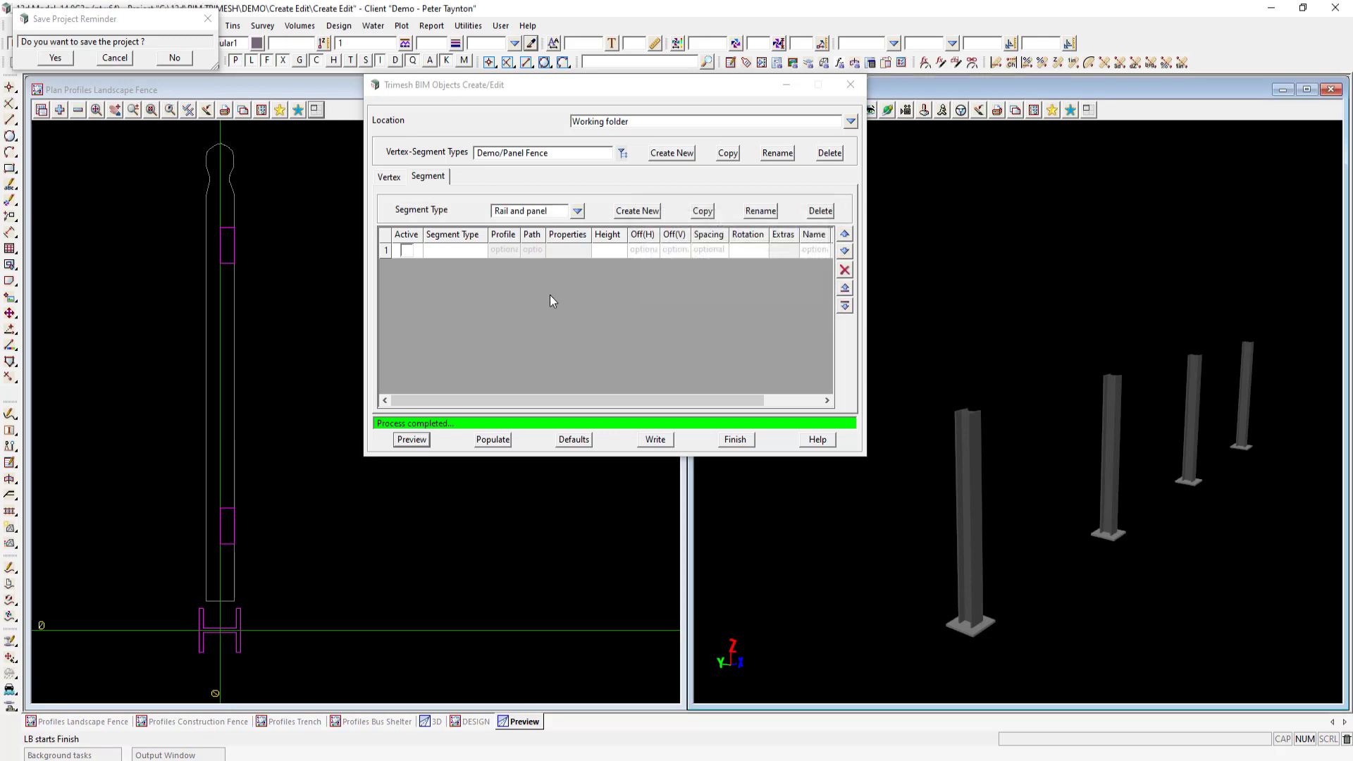
# Activate the first segment row as type Profile, using the tall paling outline in the plan as its profile string
pyautogui.click(412, 250)
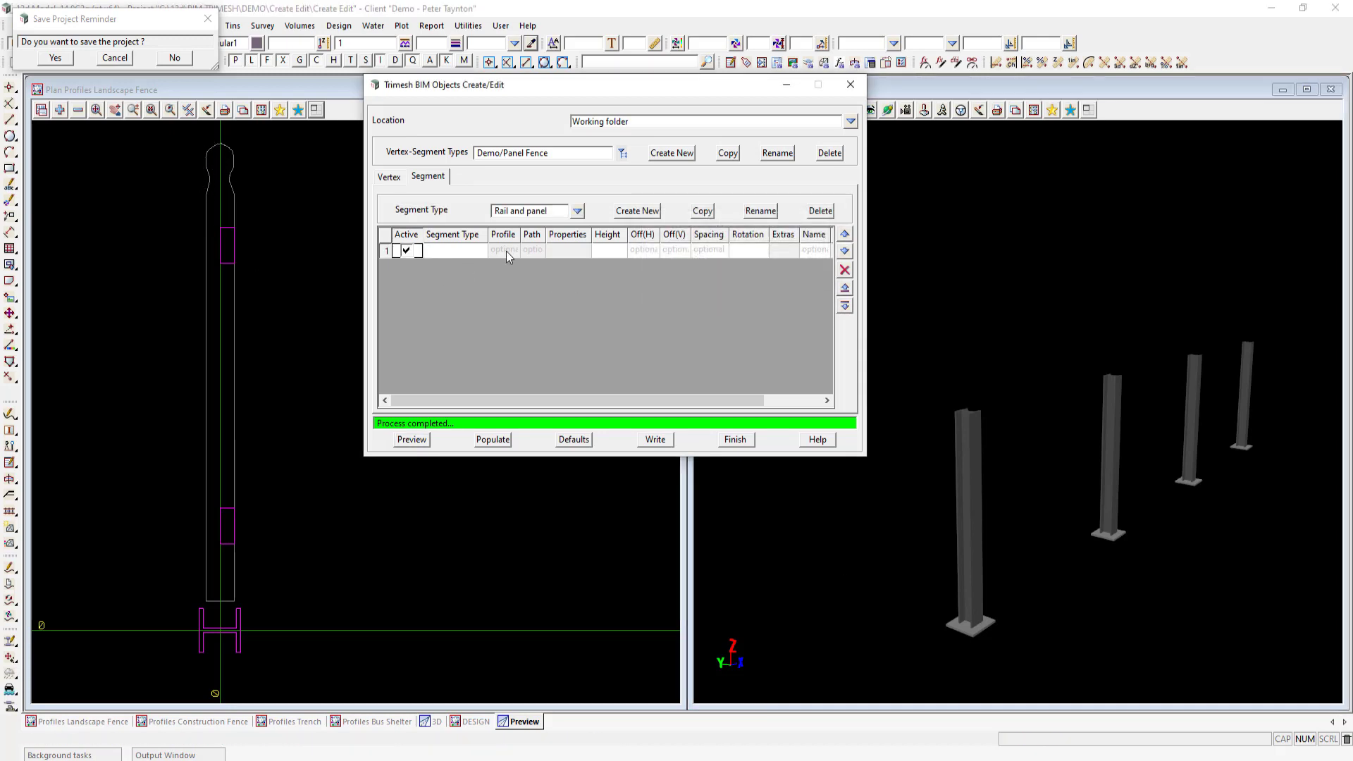
pyautogui.click(442, 251)
pyautogui.click(442, 252)
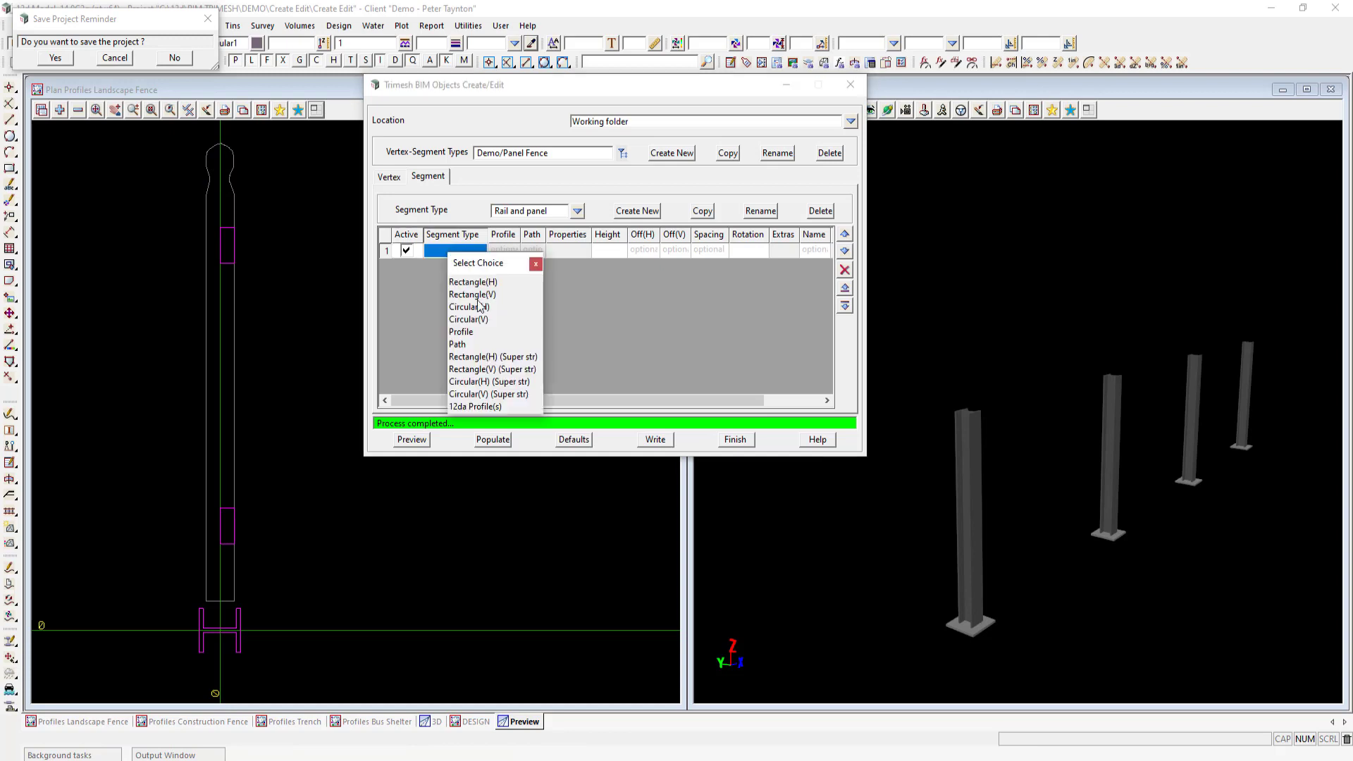
pyautogui.click(462, 332)
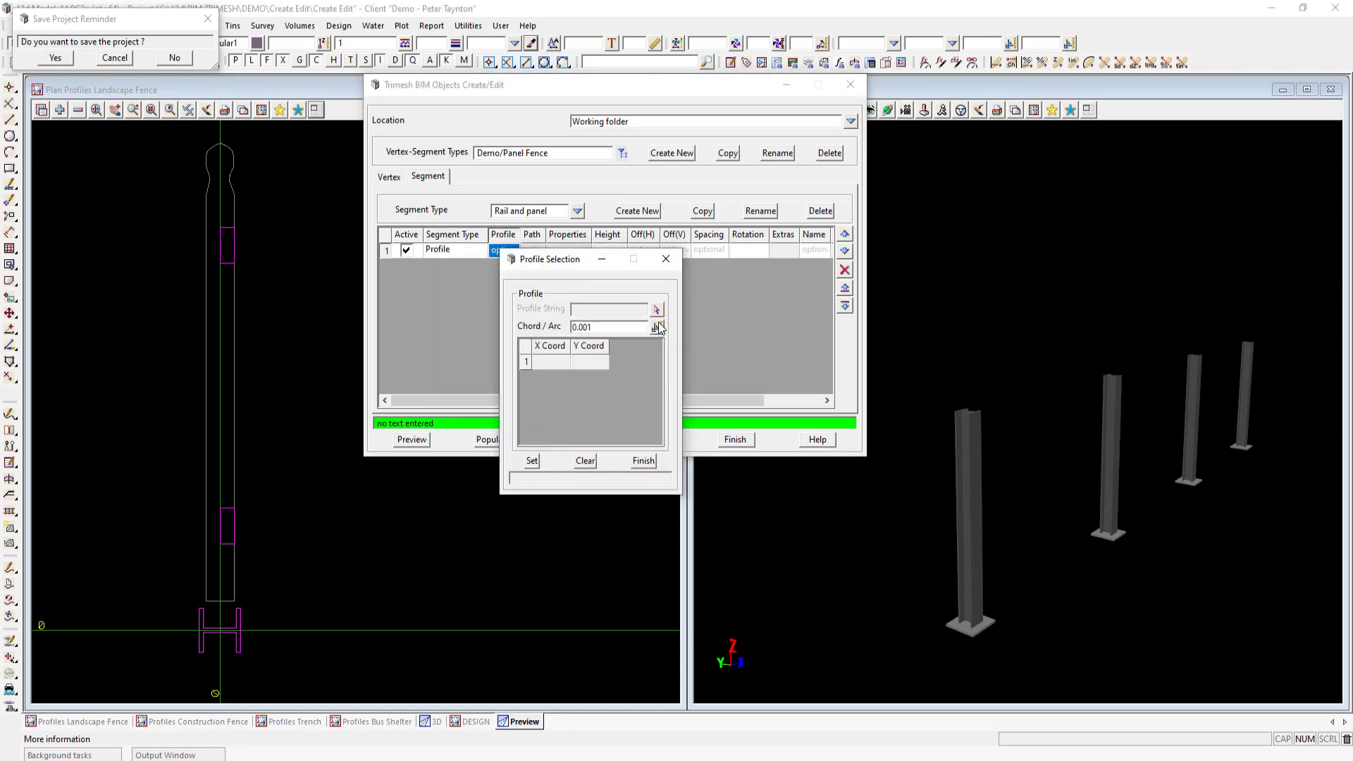
pyautogui.click(656, 309)
pyautogui.click(238, 189)
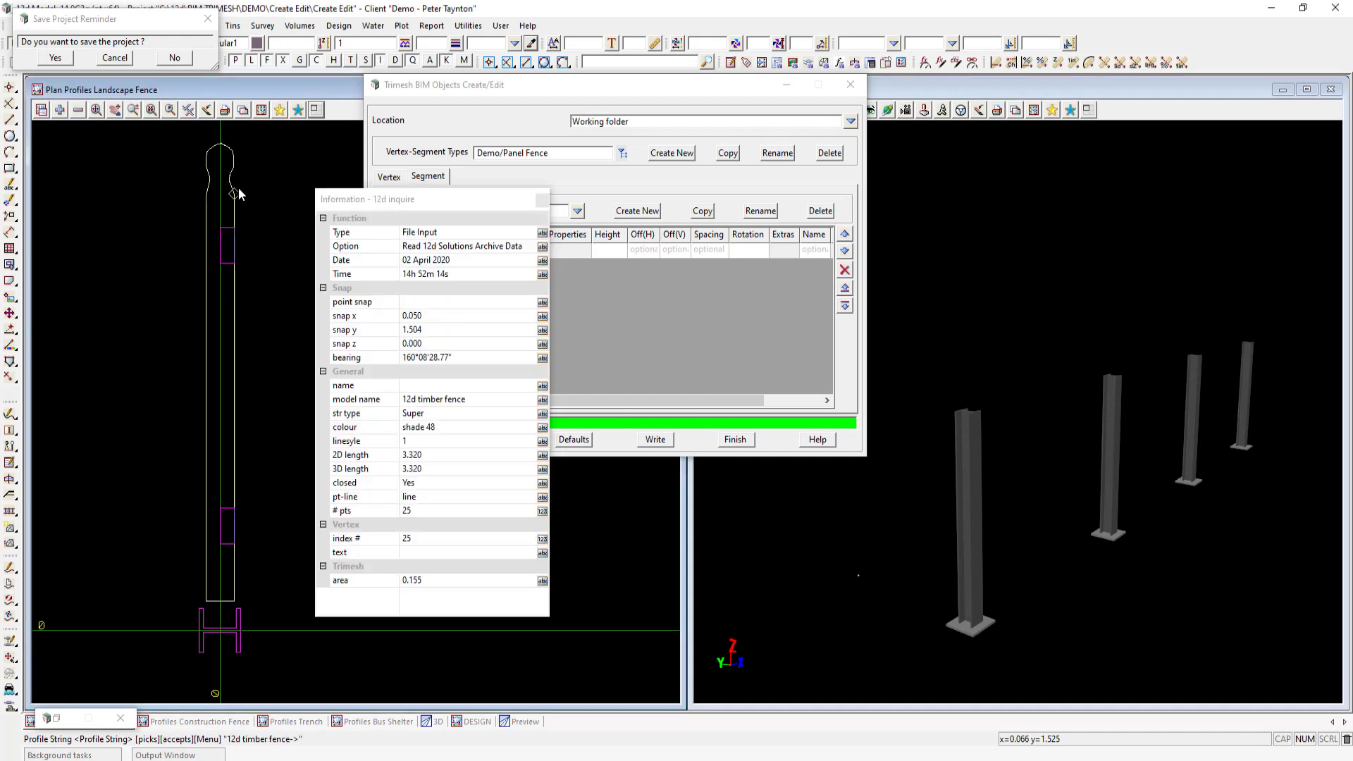
pyautogui.middleClick(238, 188)
pyautogui.click(532, 460)
pyautogui.click(645, 461)
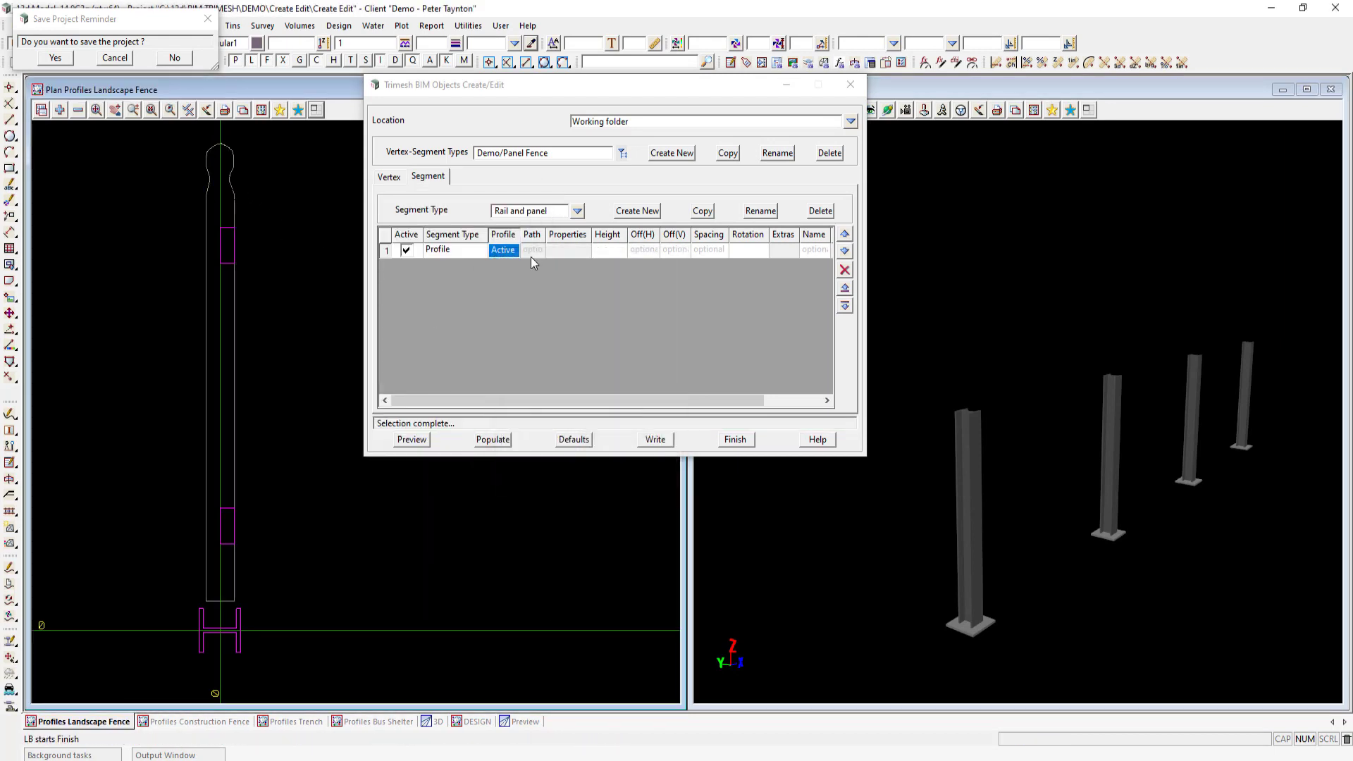
# Set the paling segment's colour to shade 32 in its properties
pyautogui.click(561, 248)
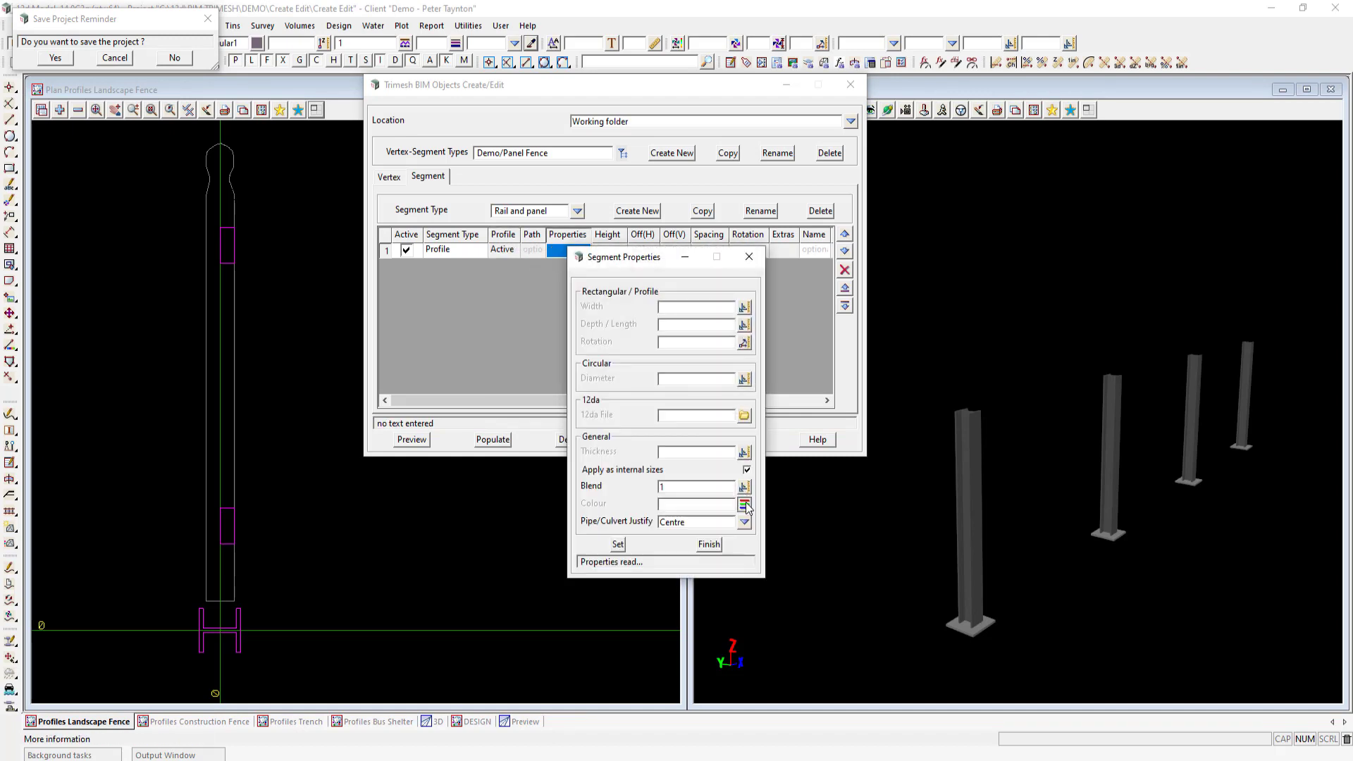
pyautogui.click(746, 502)
pyautogui.click(895, 629)
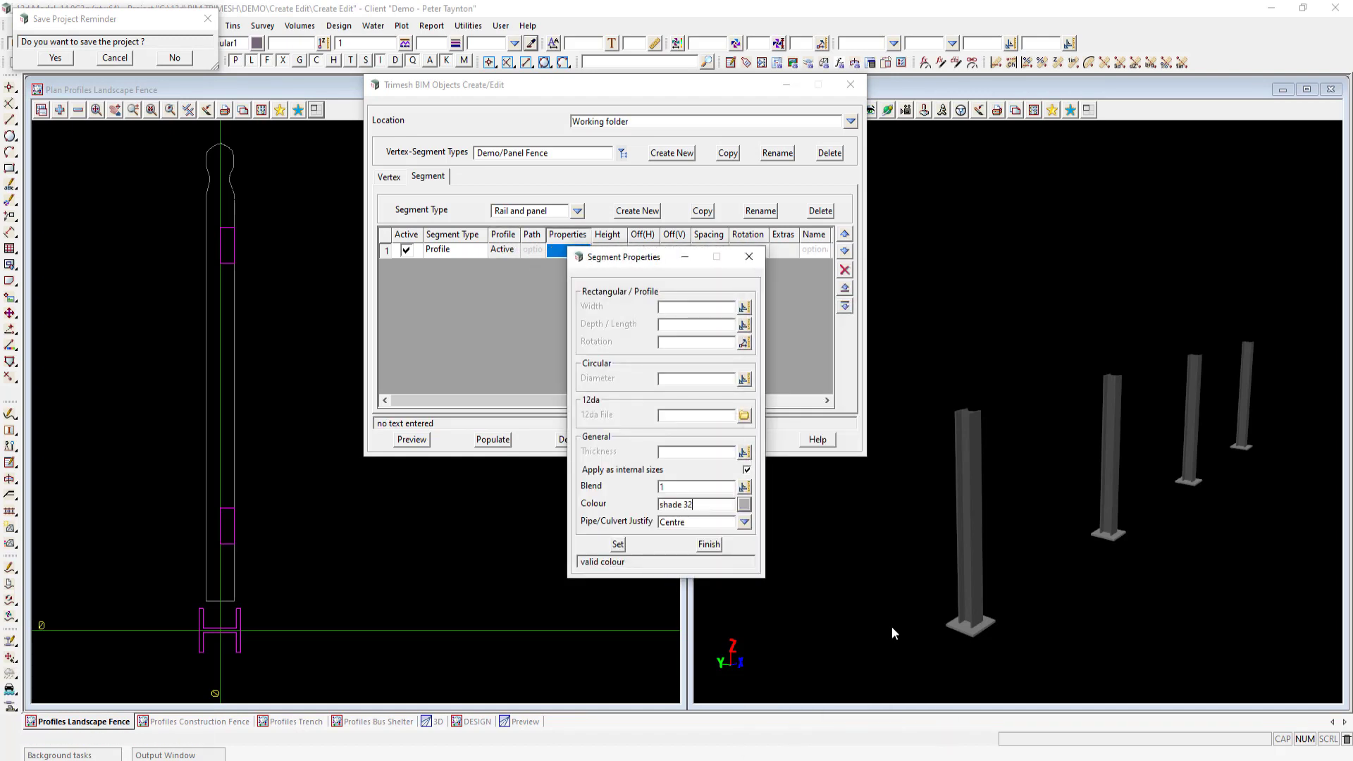
pyautogui.click(618, 544)
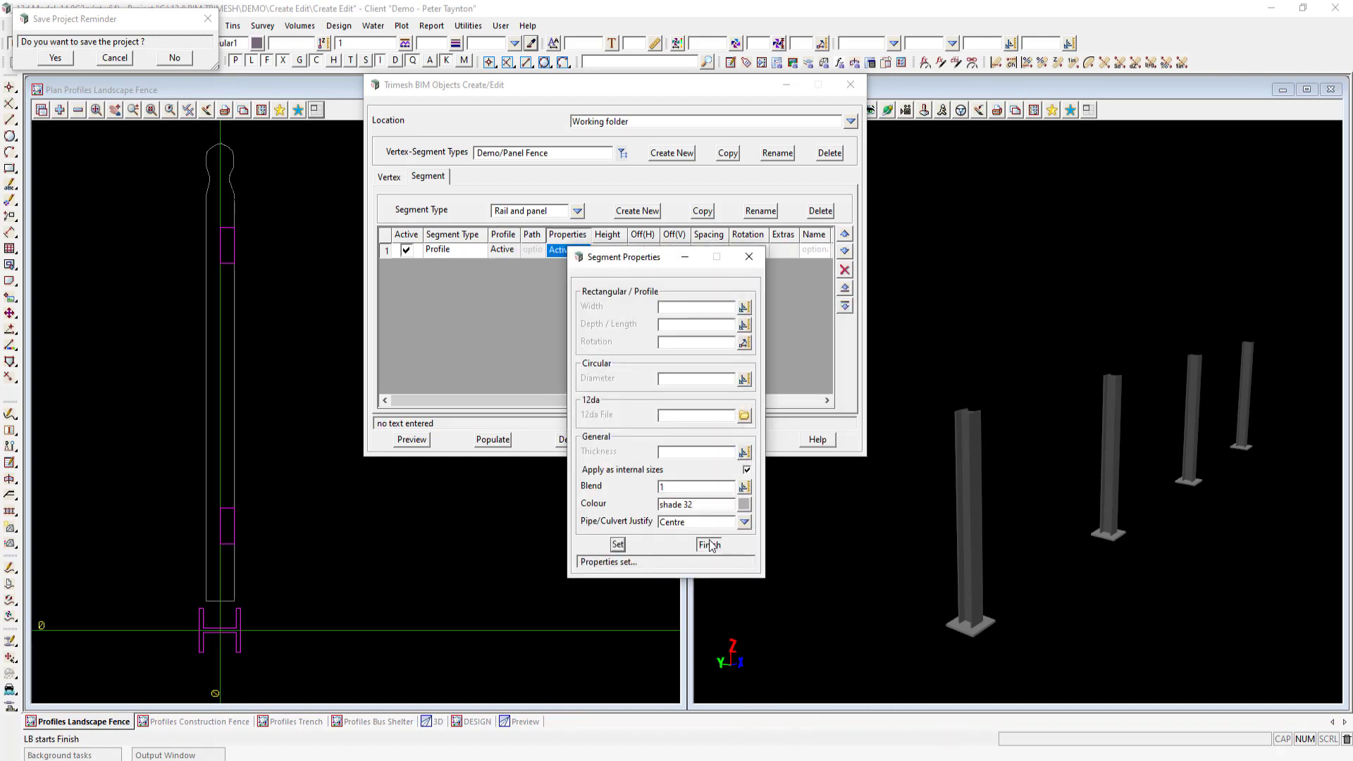
pyautogui.click(709, 545)
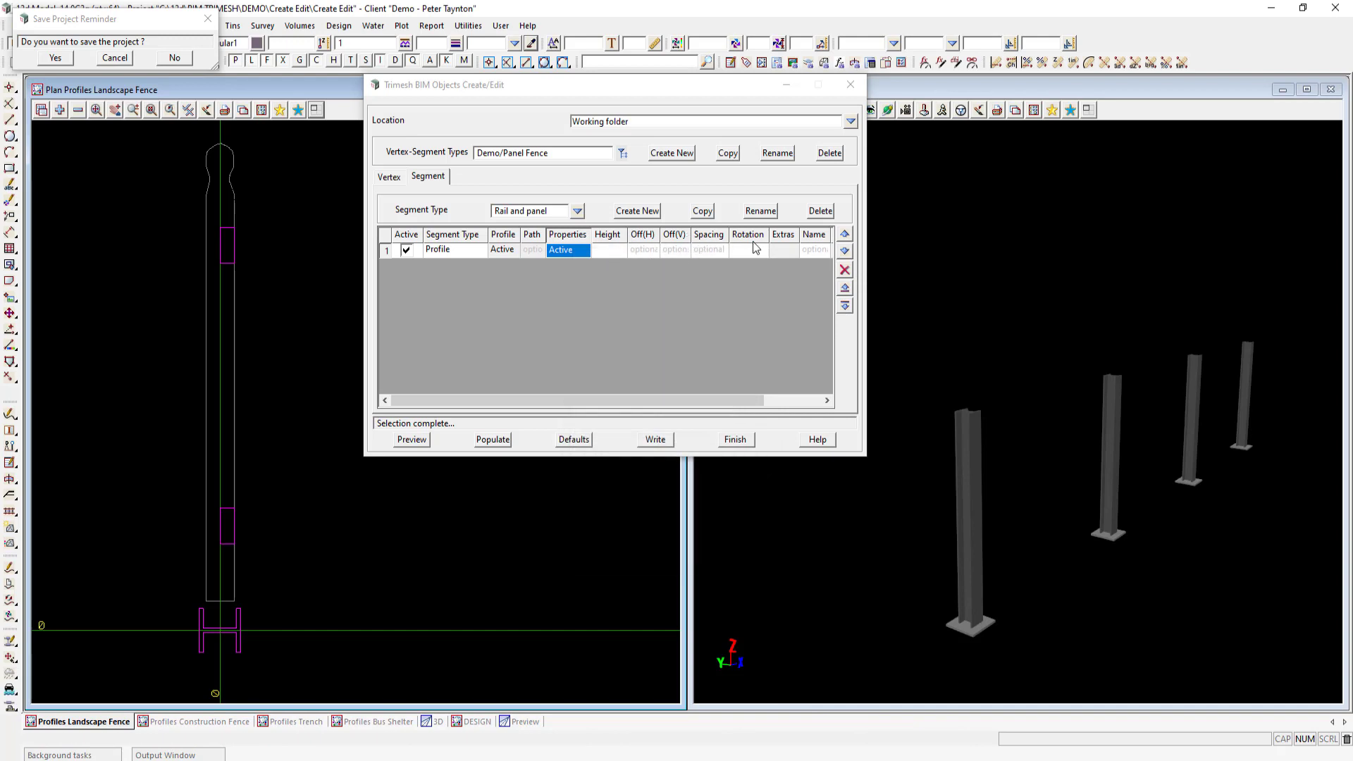
# Set the paling segment's spacing to .125 and run a preview
pyautogui.click(713, 251)
pyautogui.write('.12')
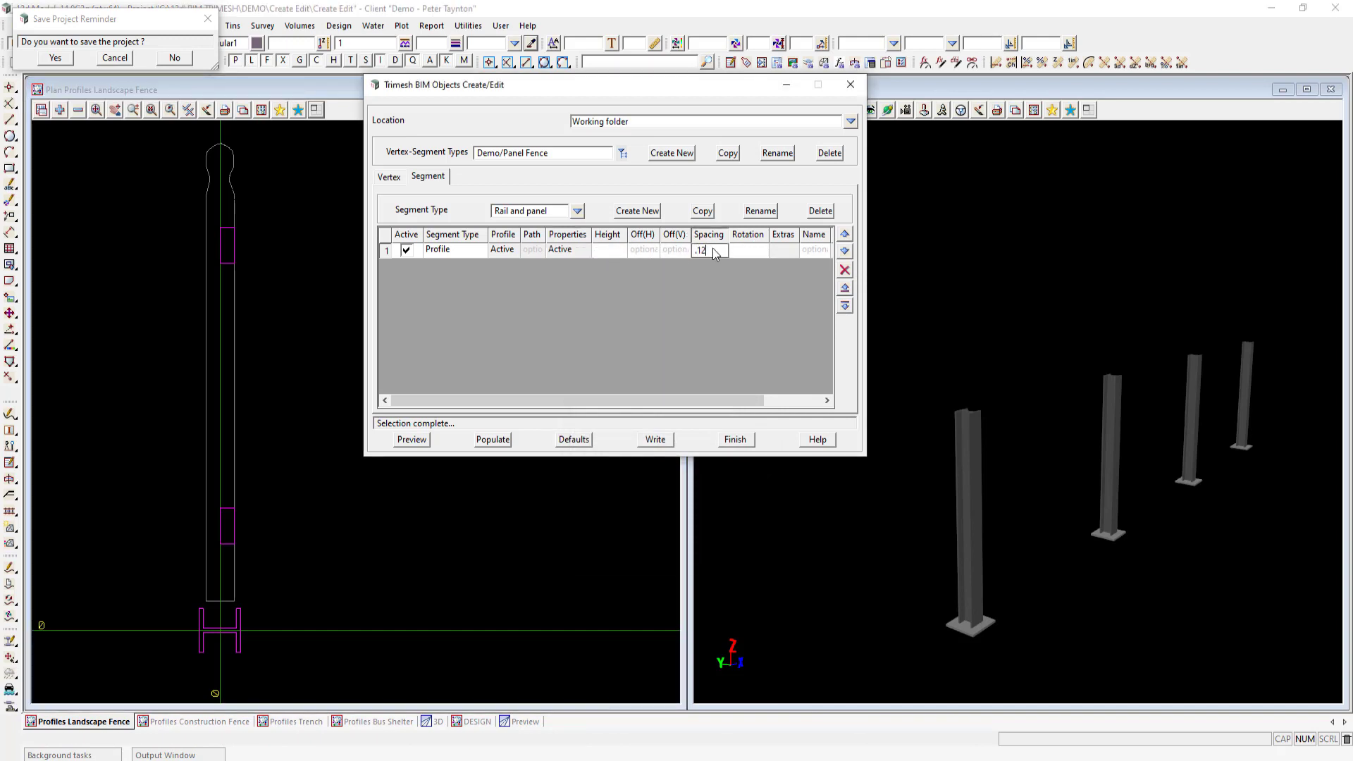
pyautogui.write('5')
pyautogui.click(410, 444)
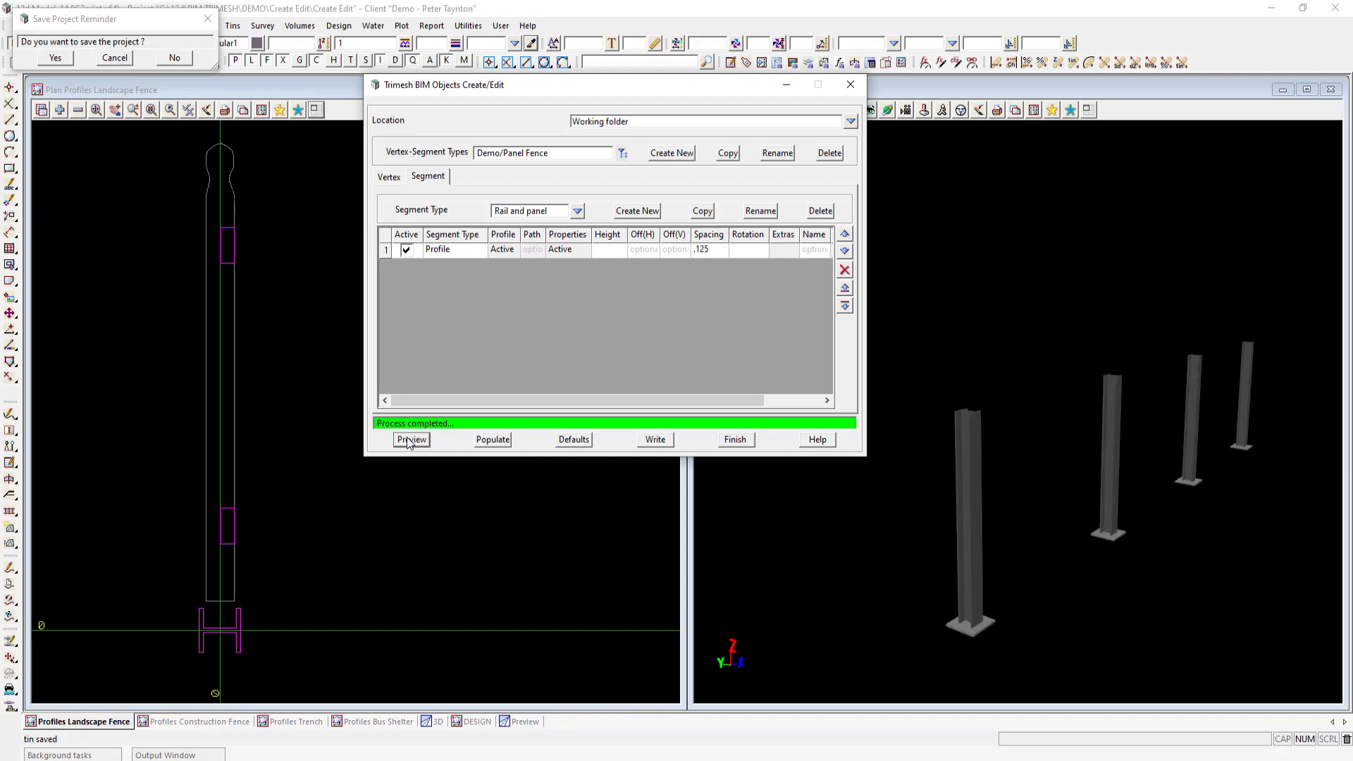
# Set the palings' depth/length to 0.02 in the segment properties and preview the fence
pyautogui.doubleClick(555, 252)
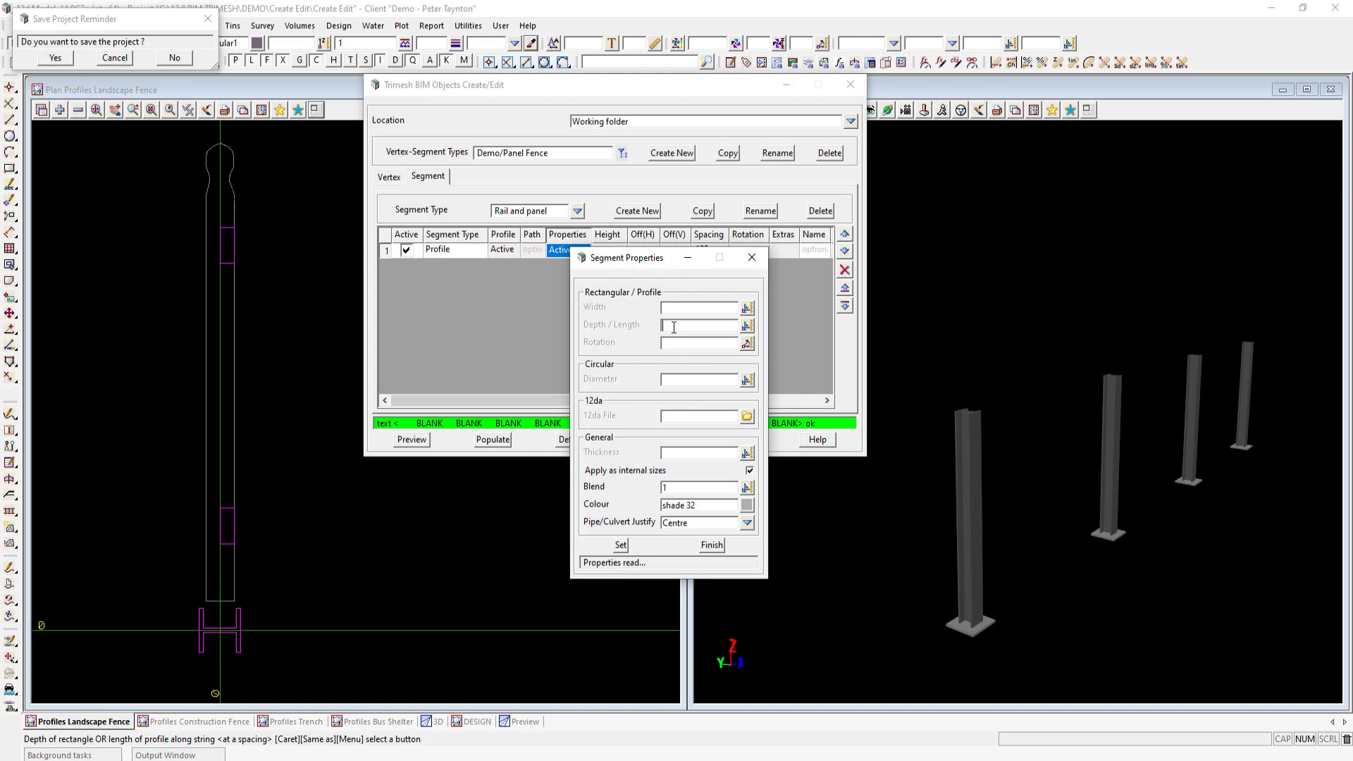
pyautogui.write('0.02')
pyautogui.click(621, 546)
pyautogui.click(712, 545)
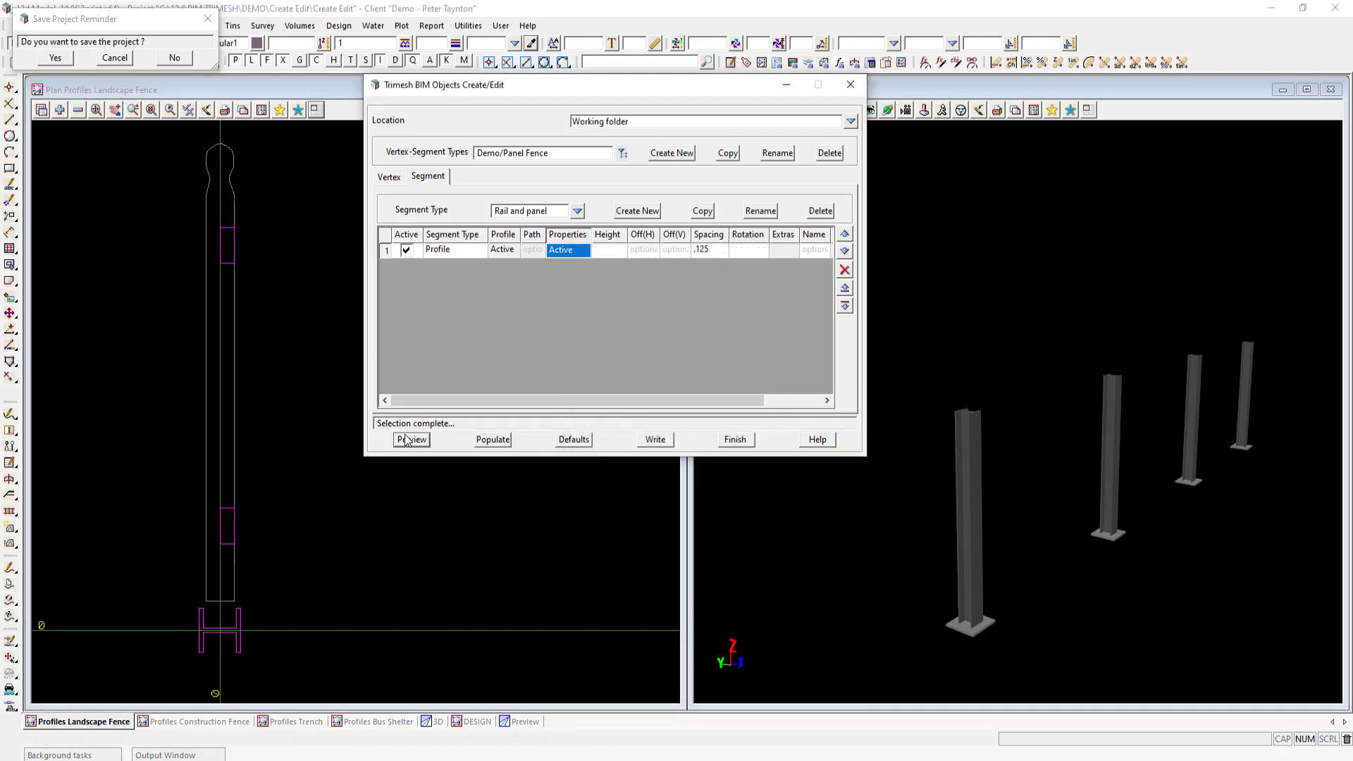
pyautogui.click(409, 440)
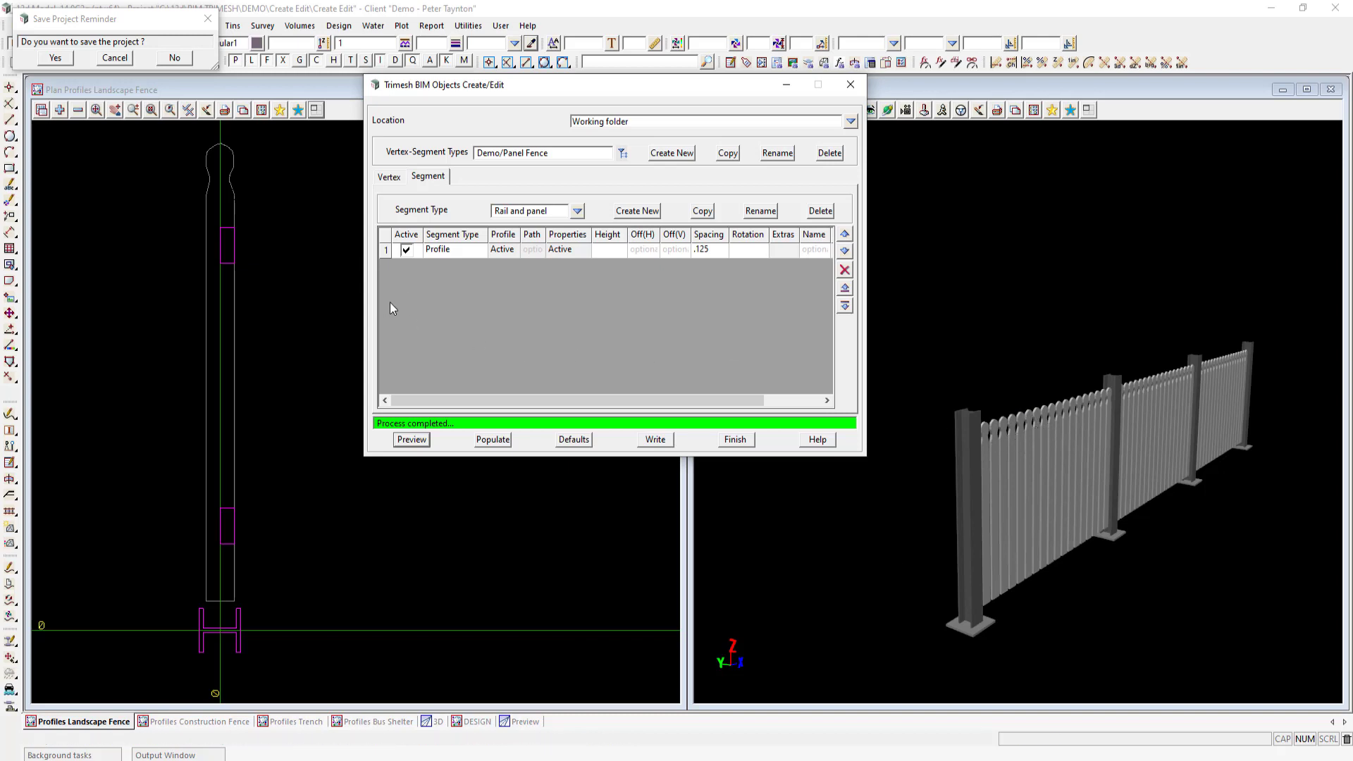
# Deactivate the paling profile row and add a second active segment row of type Rectangle(H)
pyautogui.click(445, 255)
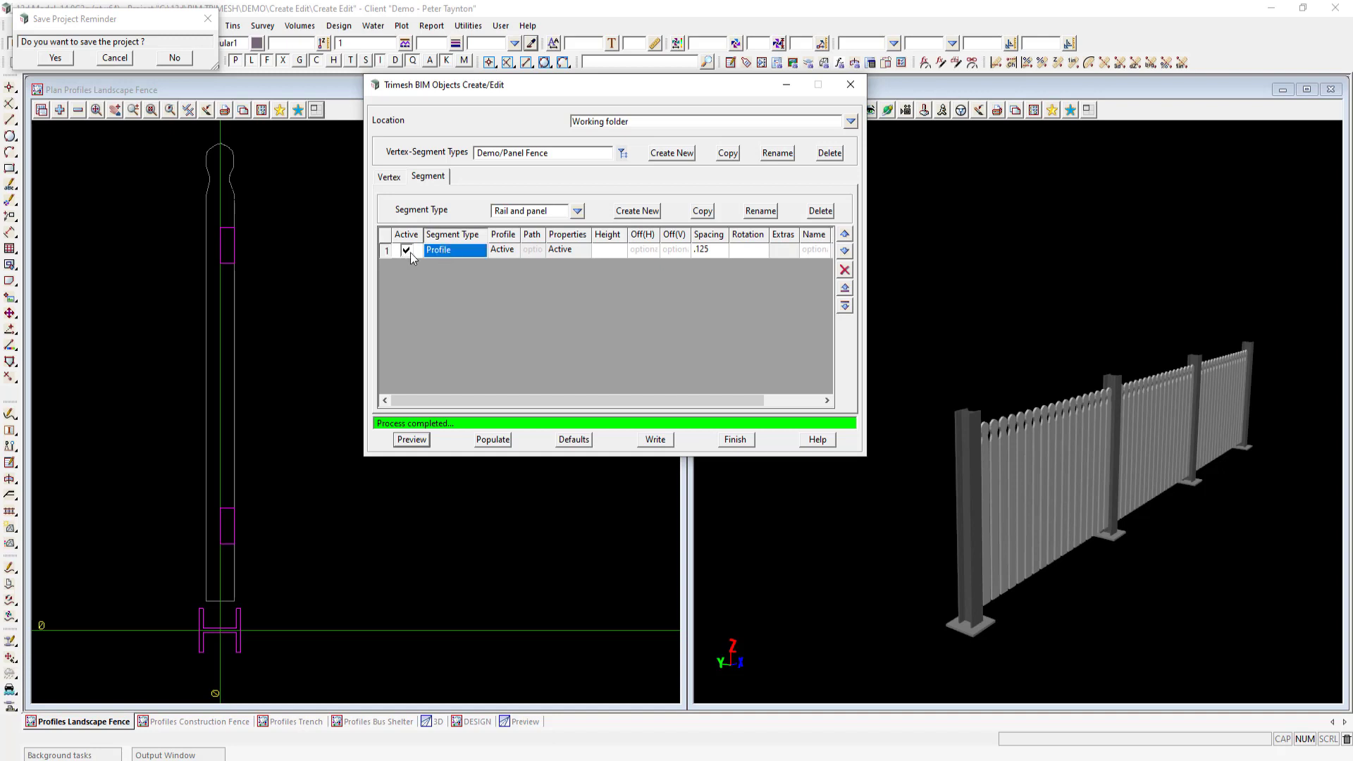
pyautogui.click(640, 252)
pyautogui.click(844, 305)
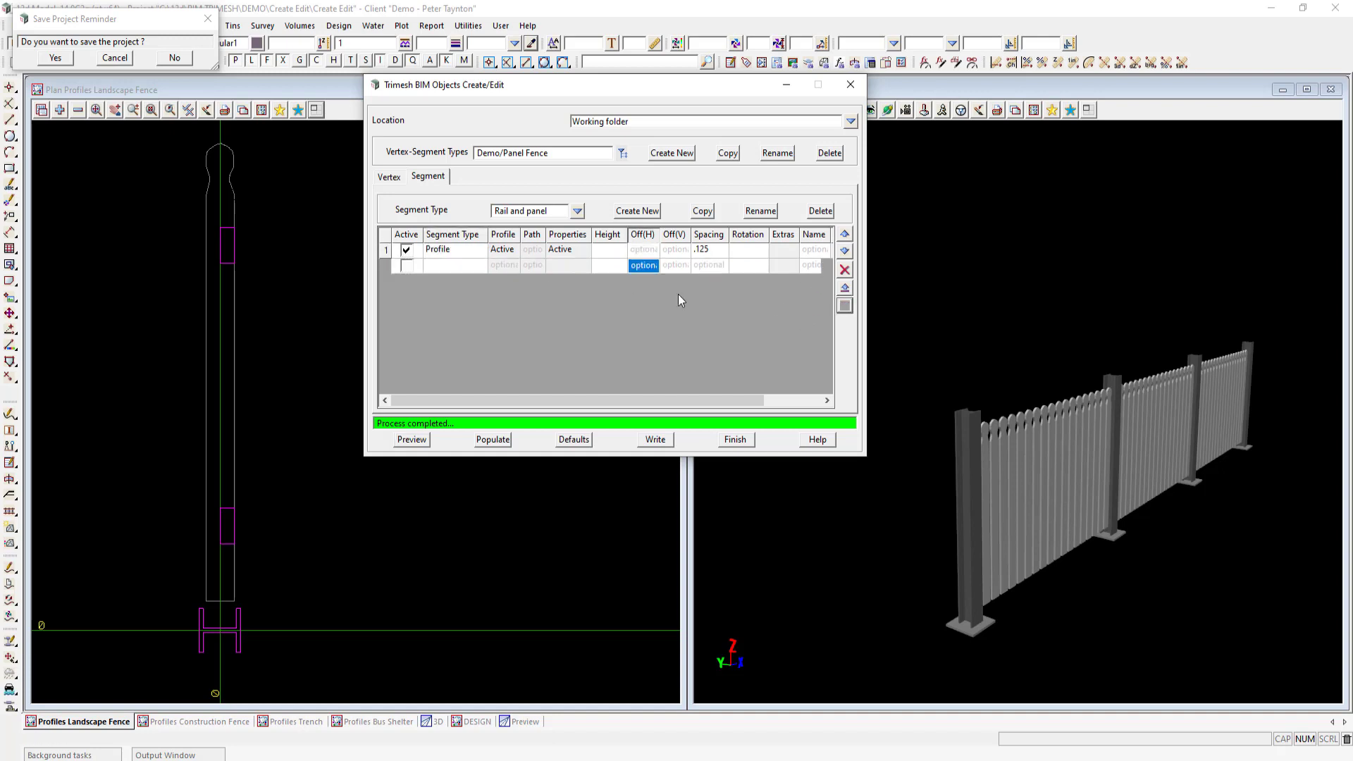
pyautogui.click(407, 251)
pyautogui.click(407, 266)
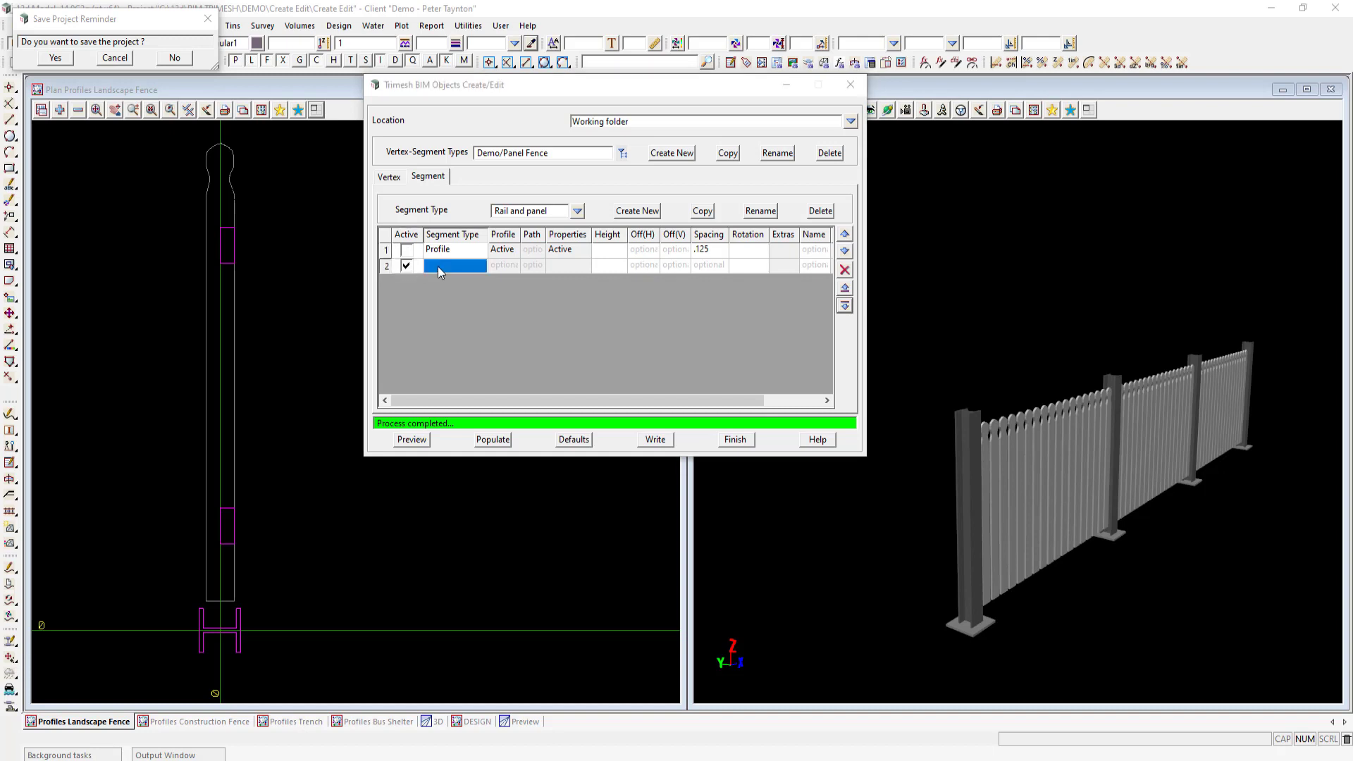
pyautogui.click(438, 266)
pyautogui.click(473, 298)
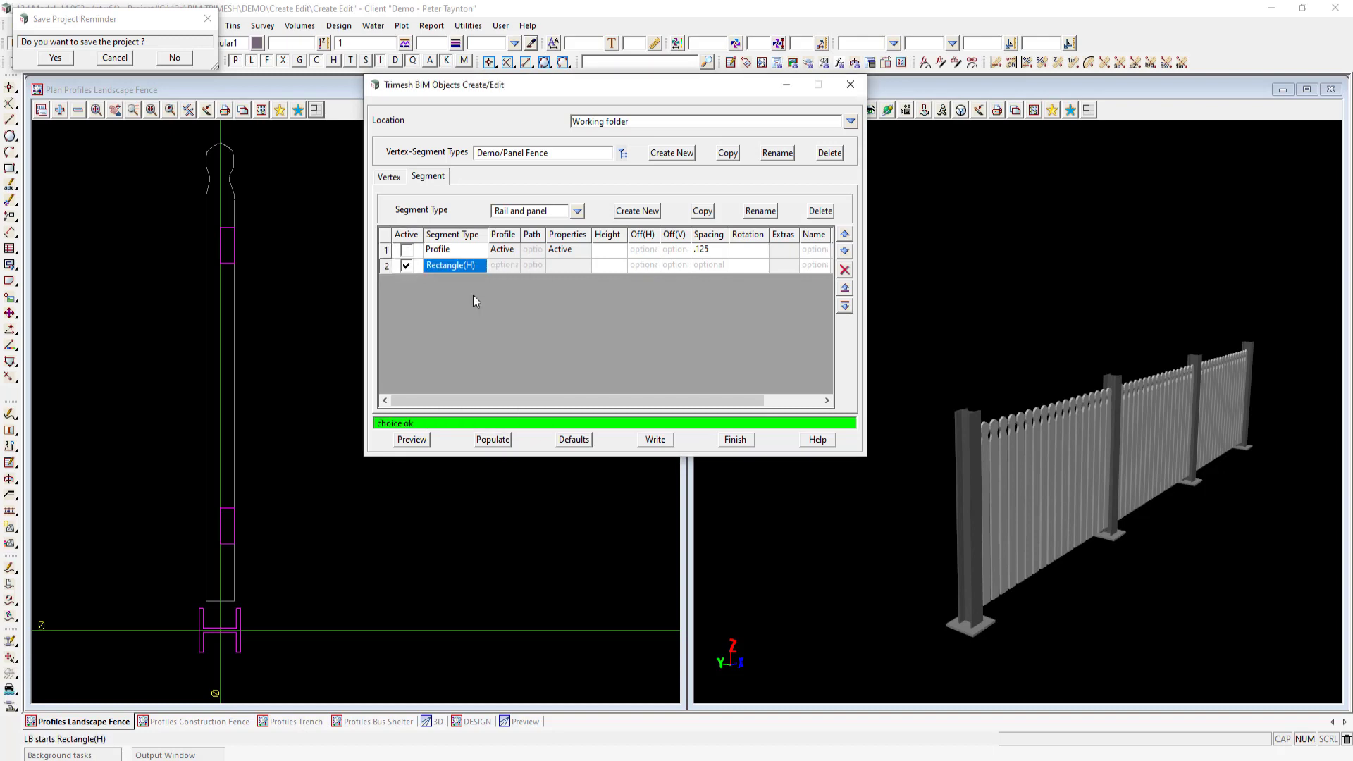
# Set the rectangular segment's width to .1, depth/length to 1.7, colour to shade 32 and pipe/culvert justification to Invert
pyautogui.click(563, 267)
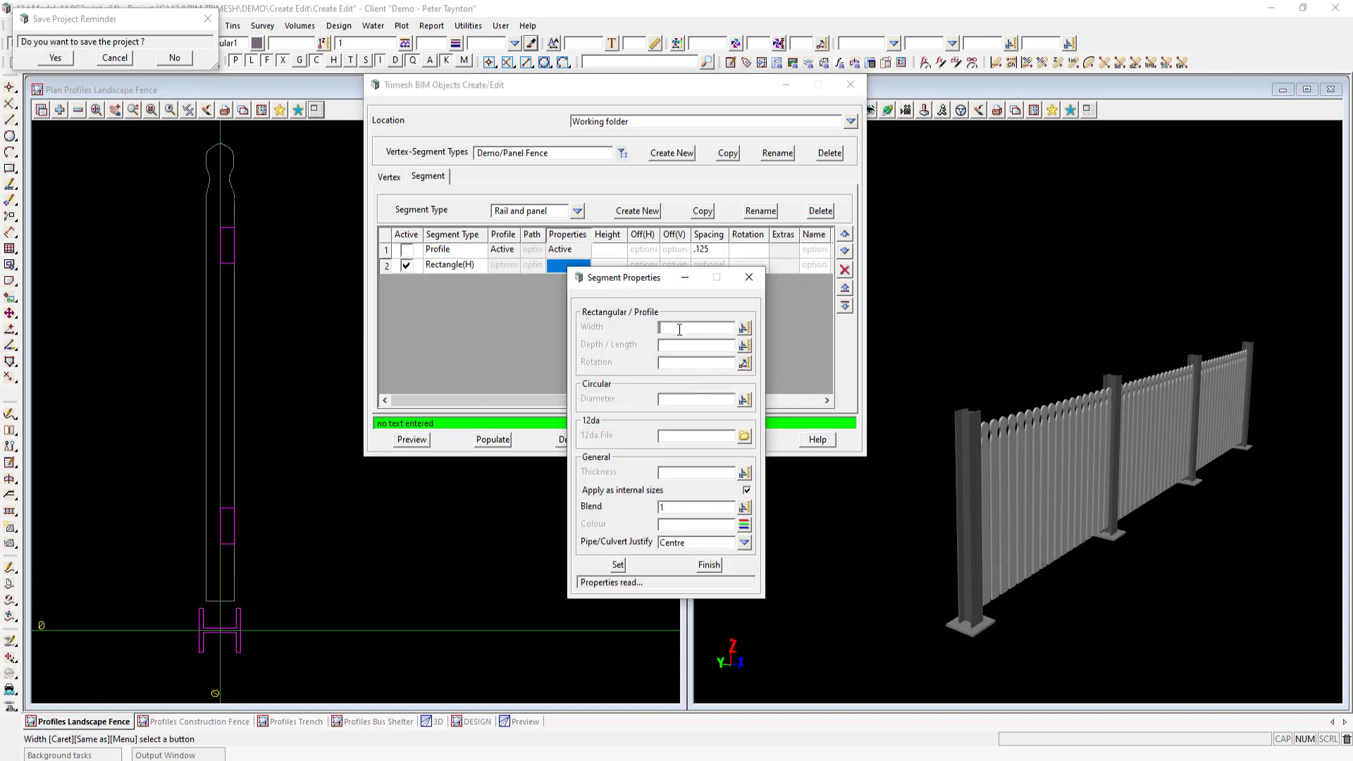
pyautogui.write('.1')
pyautogui.click(678, 346)
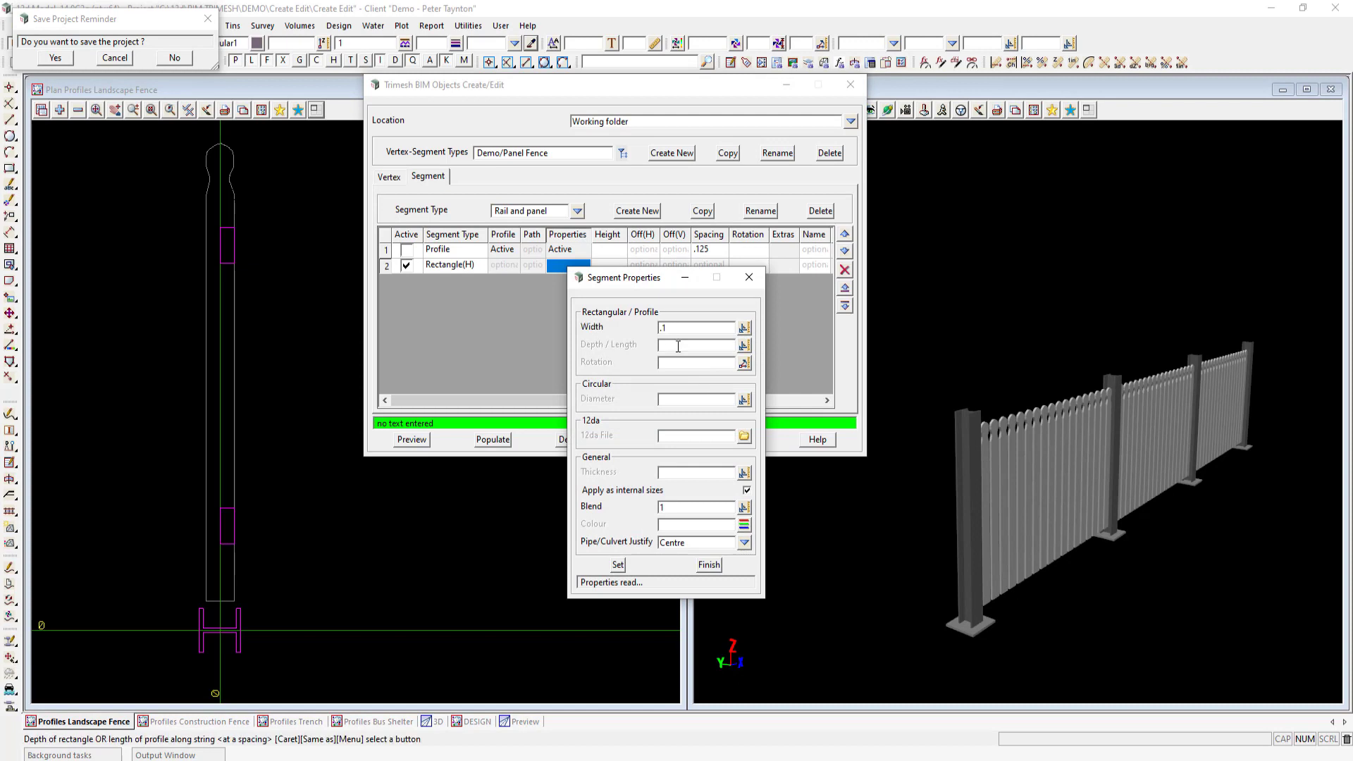
pyautogui.write('1.7')
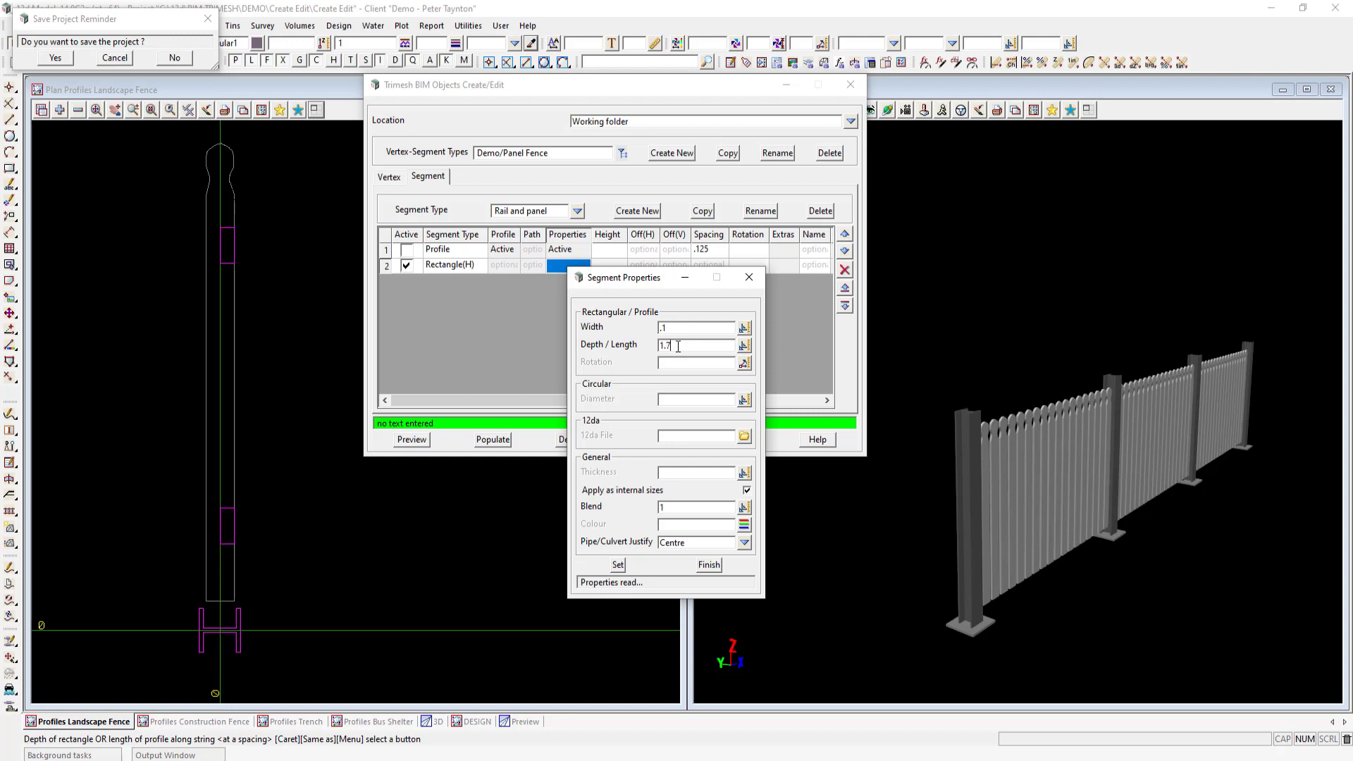
pyautogui.click(744, 525)
pyautogui.doubleClick(895, 630)
pyautogui.click(745, 543)
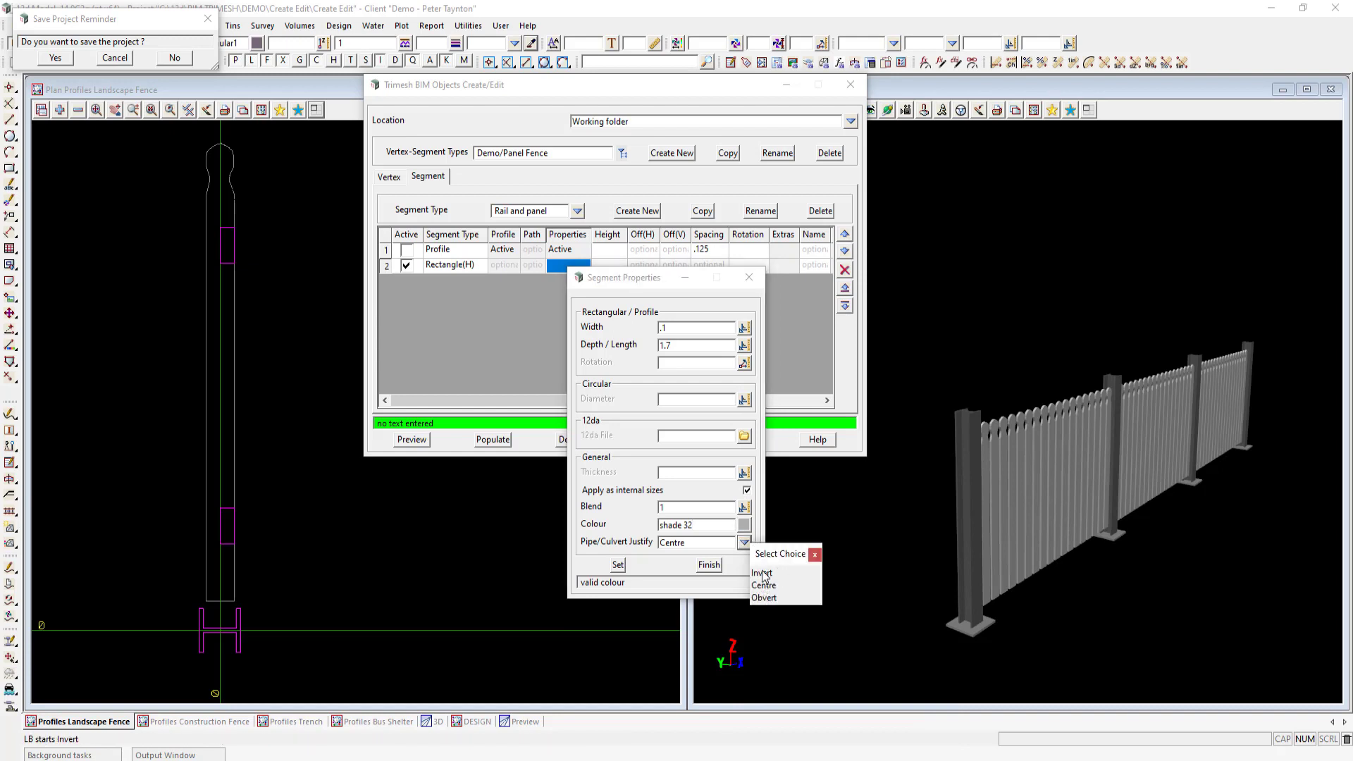
pyautogui.click(764, 575)
pyautogui.click(617, 565)
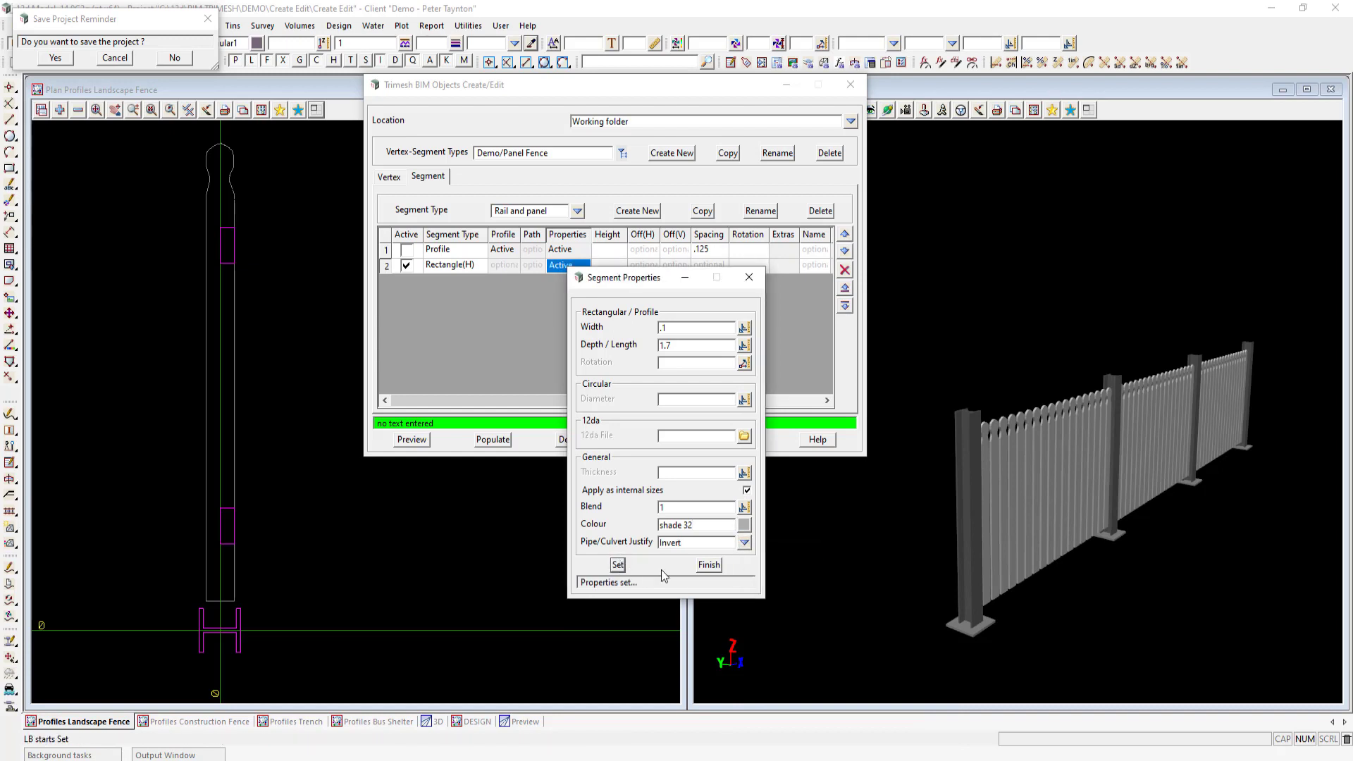
pyautogui.click(708, 566)
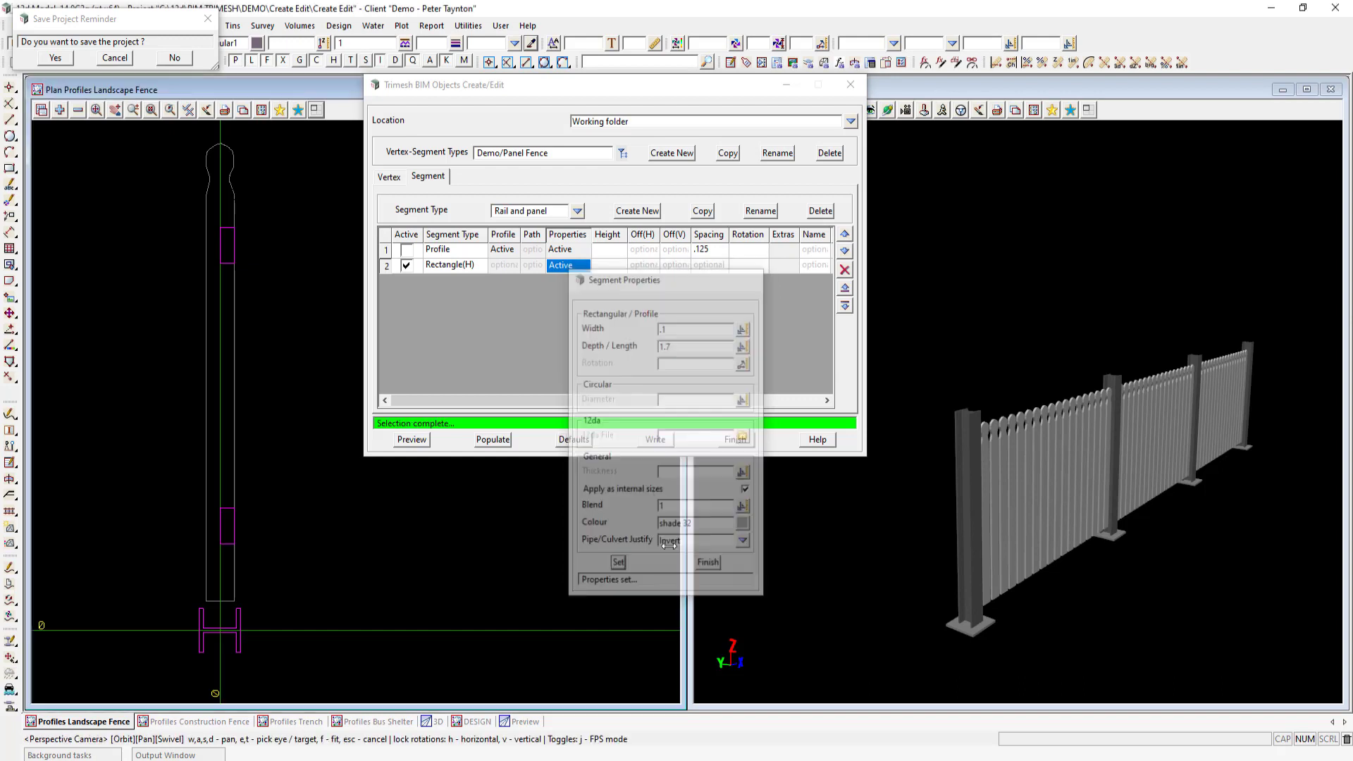
# Preview the fence with solid panels in 3D and write the Demo/Panel Fence type
pyautogui.click(413, 440)
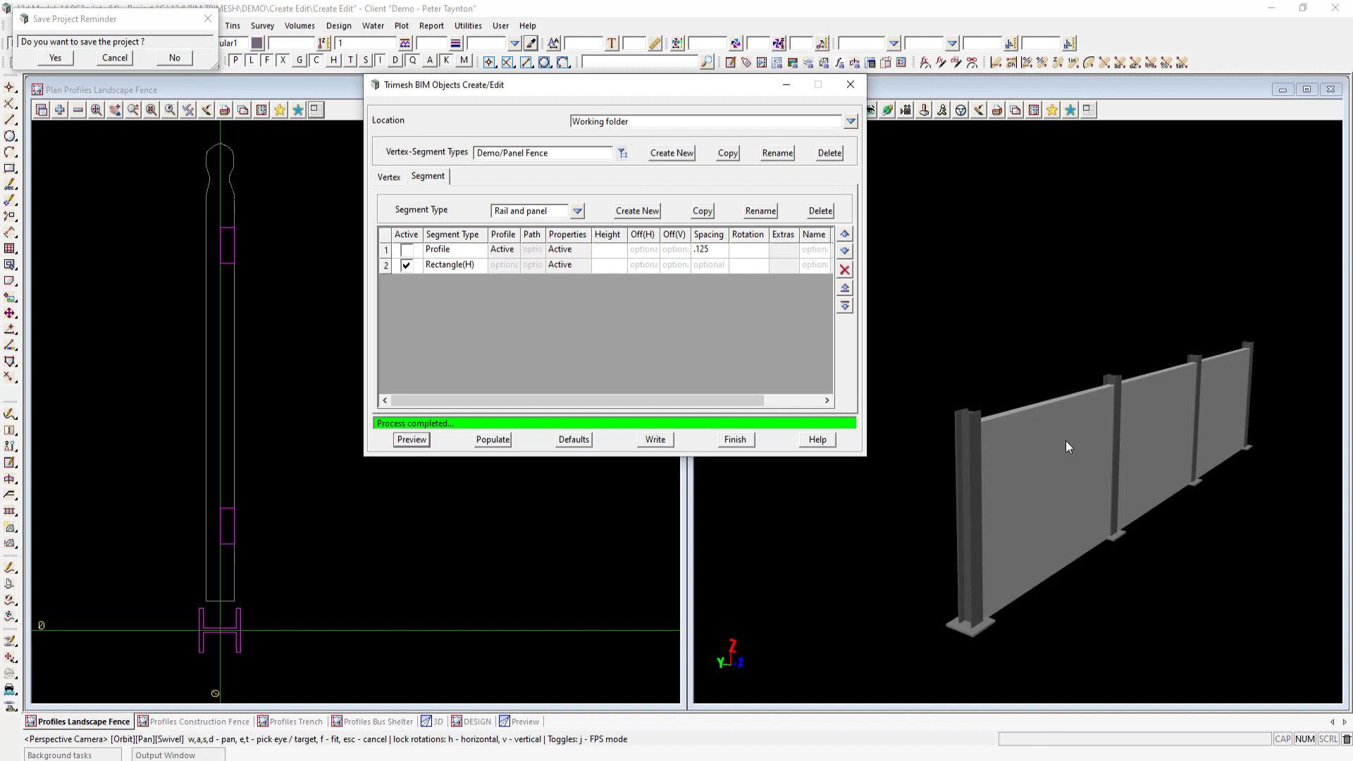
pyautogui.moveTo(1054, 441); pyautogui.dragTo(1026, 452)
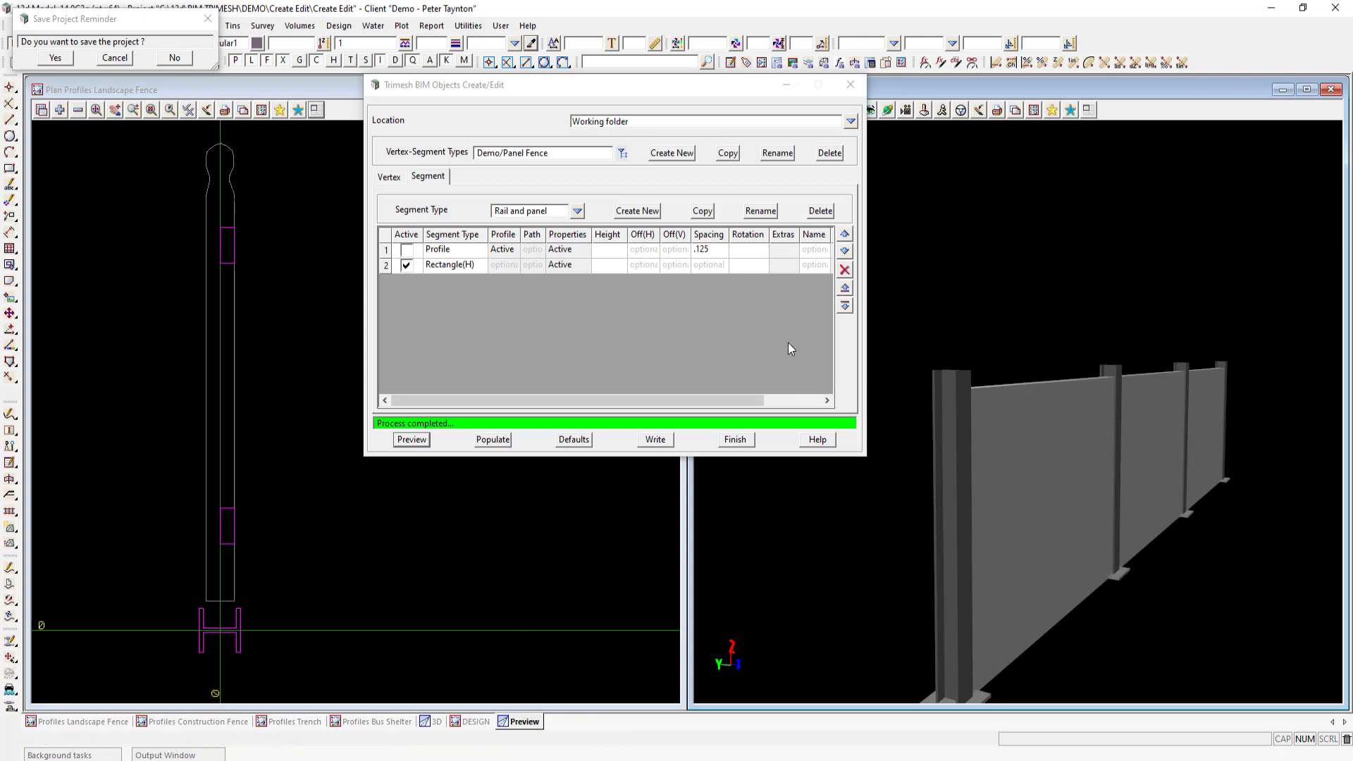
pyautogui.click(653, 440)
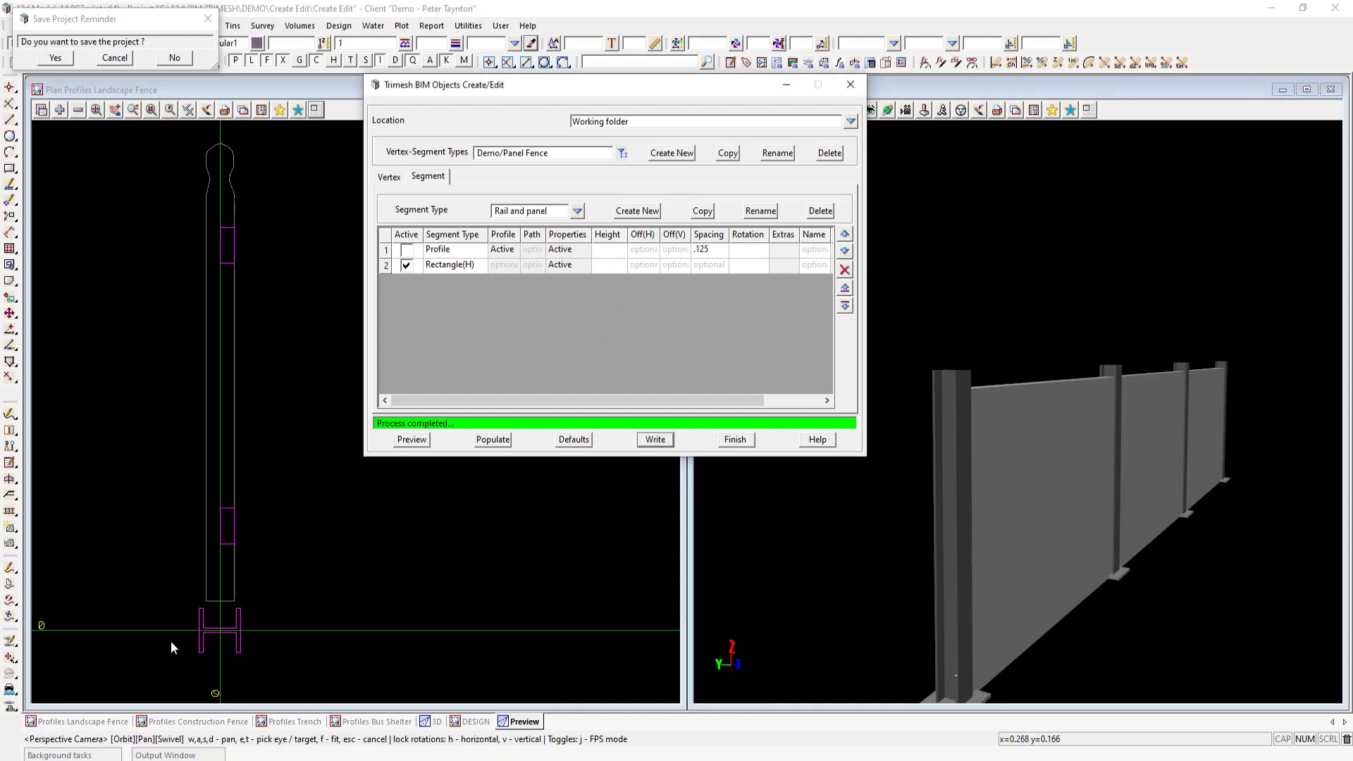
# Display the Profiles Construction Fence plan and examine the post outline, its curved upper part and the plate outlines
pyautogui.click(188, 721)
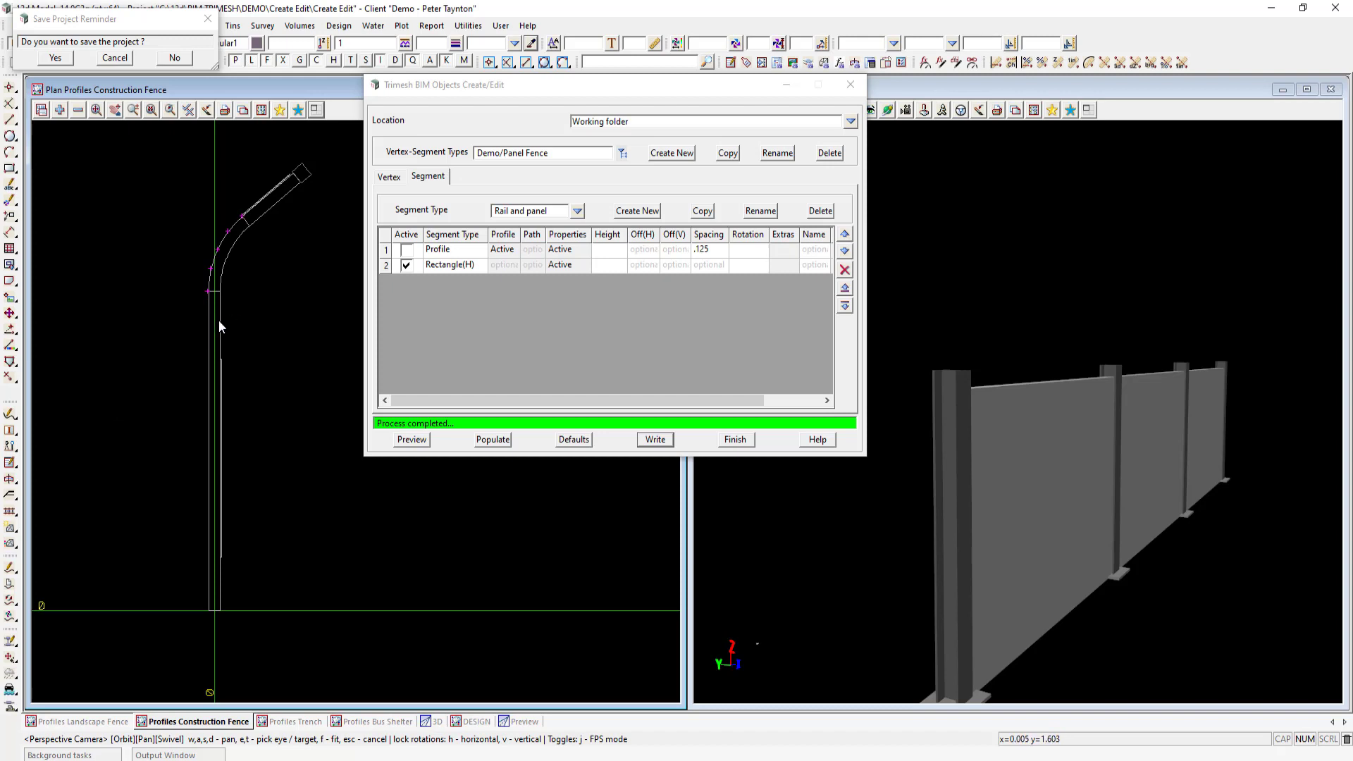
pyautogui.scroll(3, 306, 149)
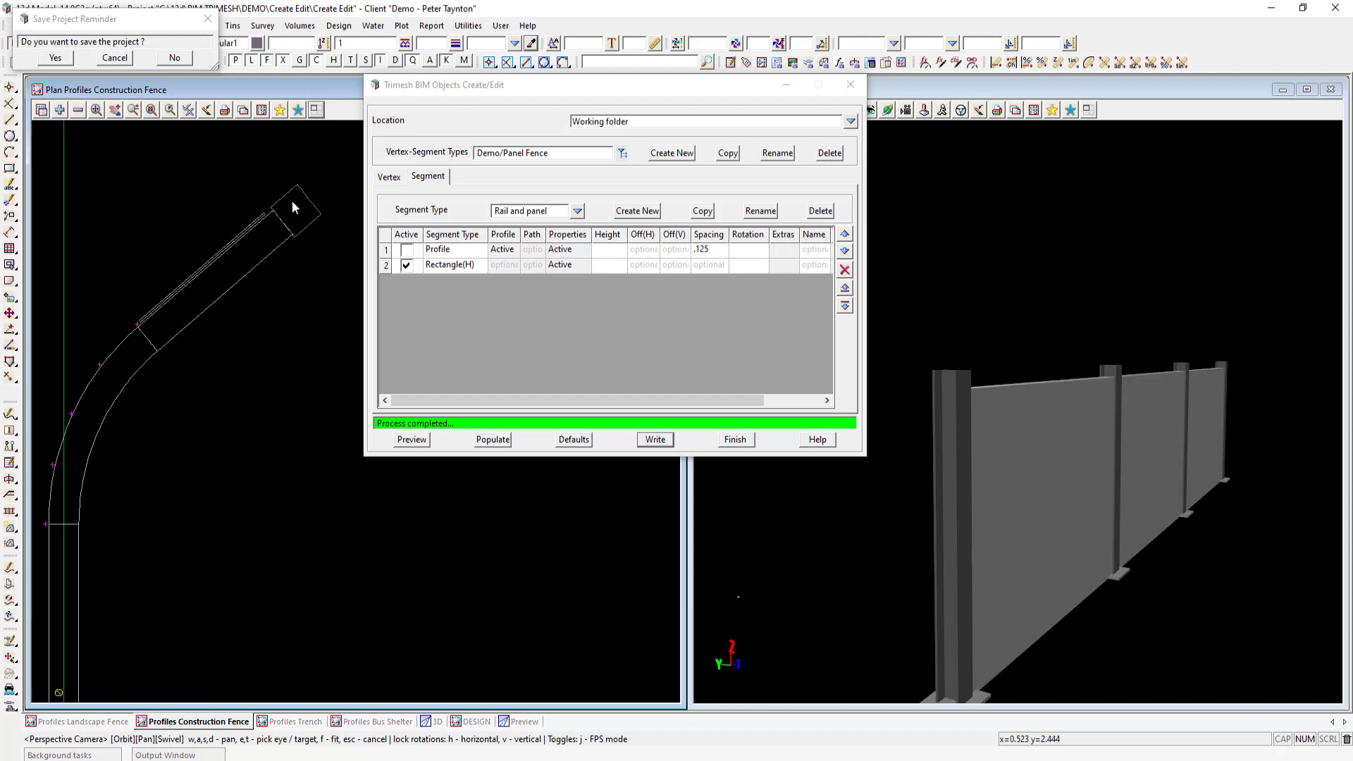
pyautogui.scroll(-4, 316, 238)
pyautogui.scroll(3, 209, 263)
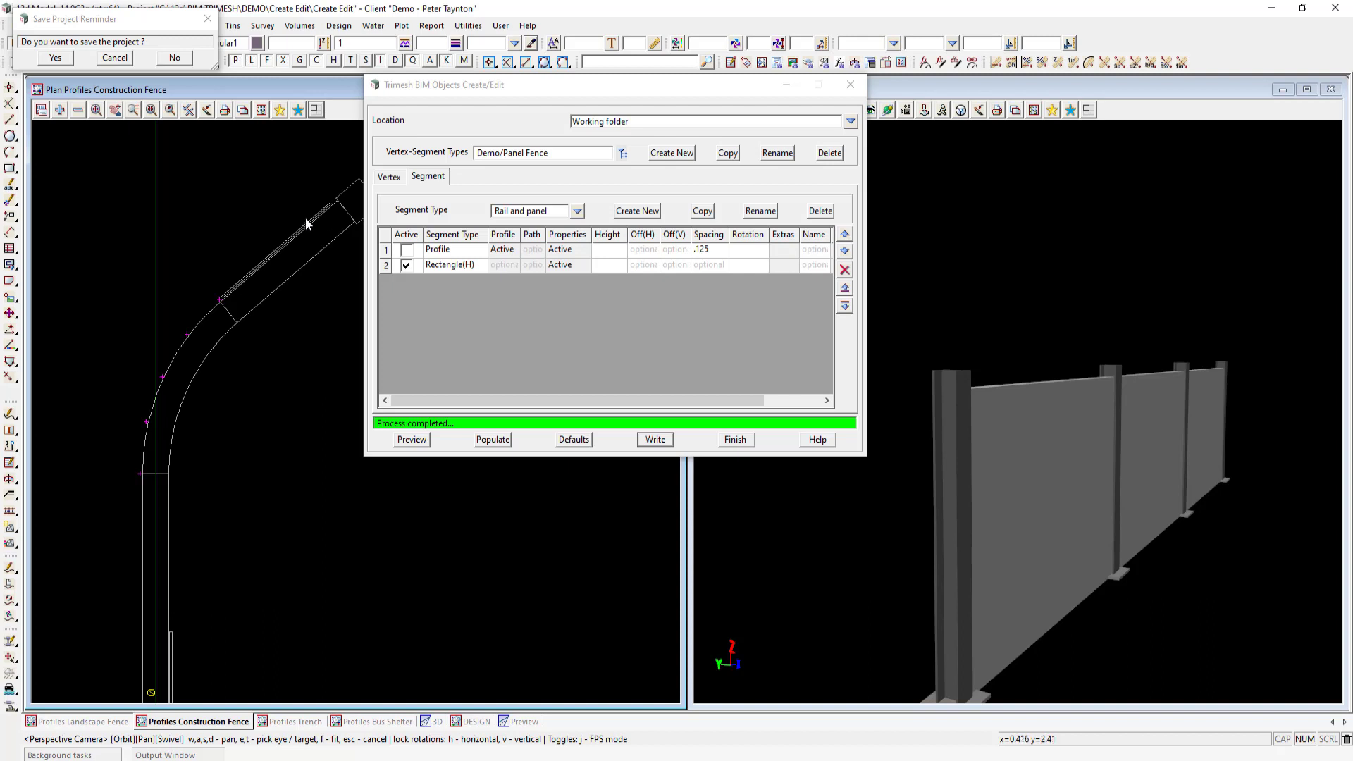
pyautogui.scroll(-3, 208, 308)
pyautogui.scroll(3, 193, 494)
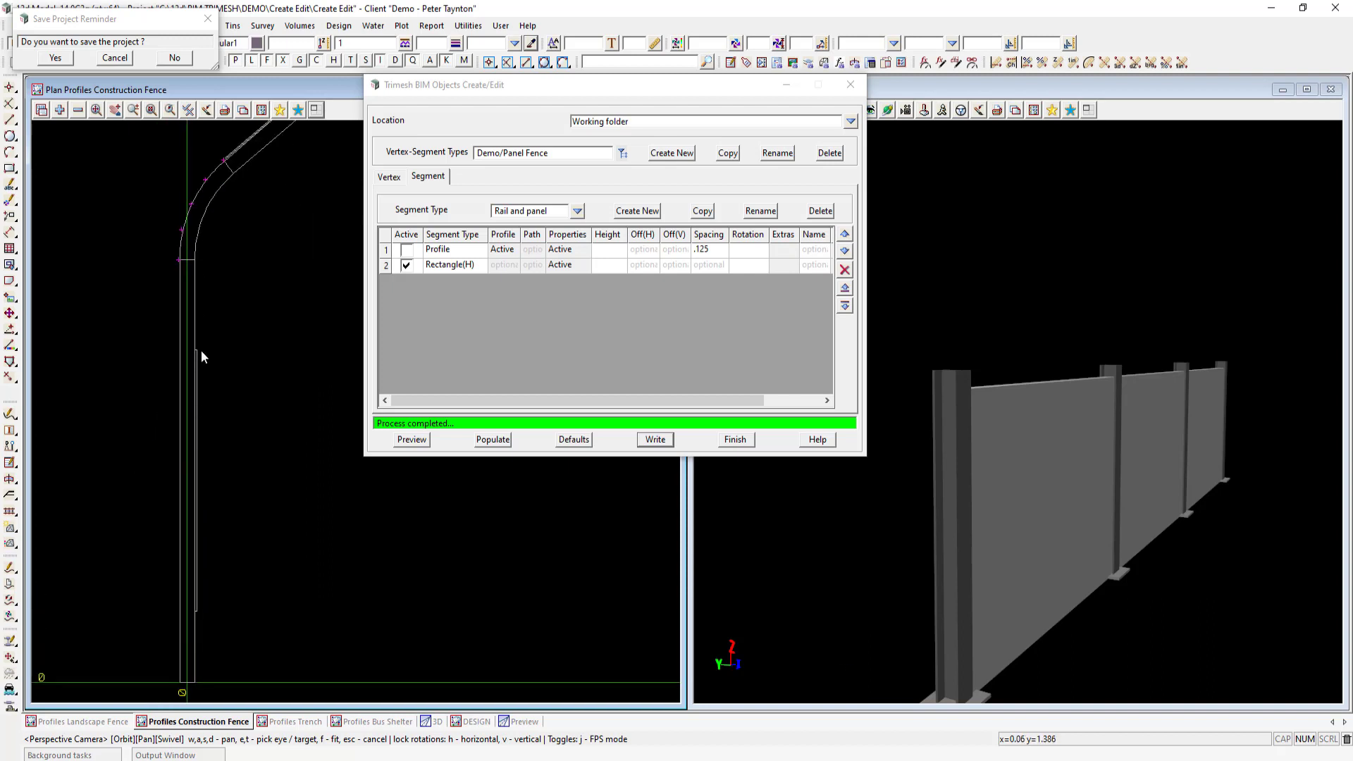
pyautogui.scroll(-2, 193, 472)
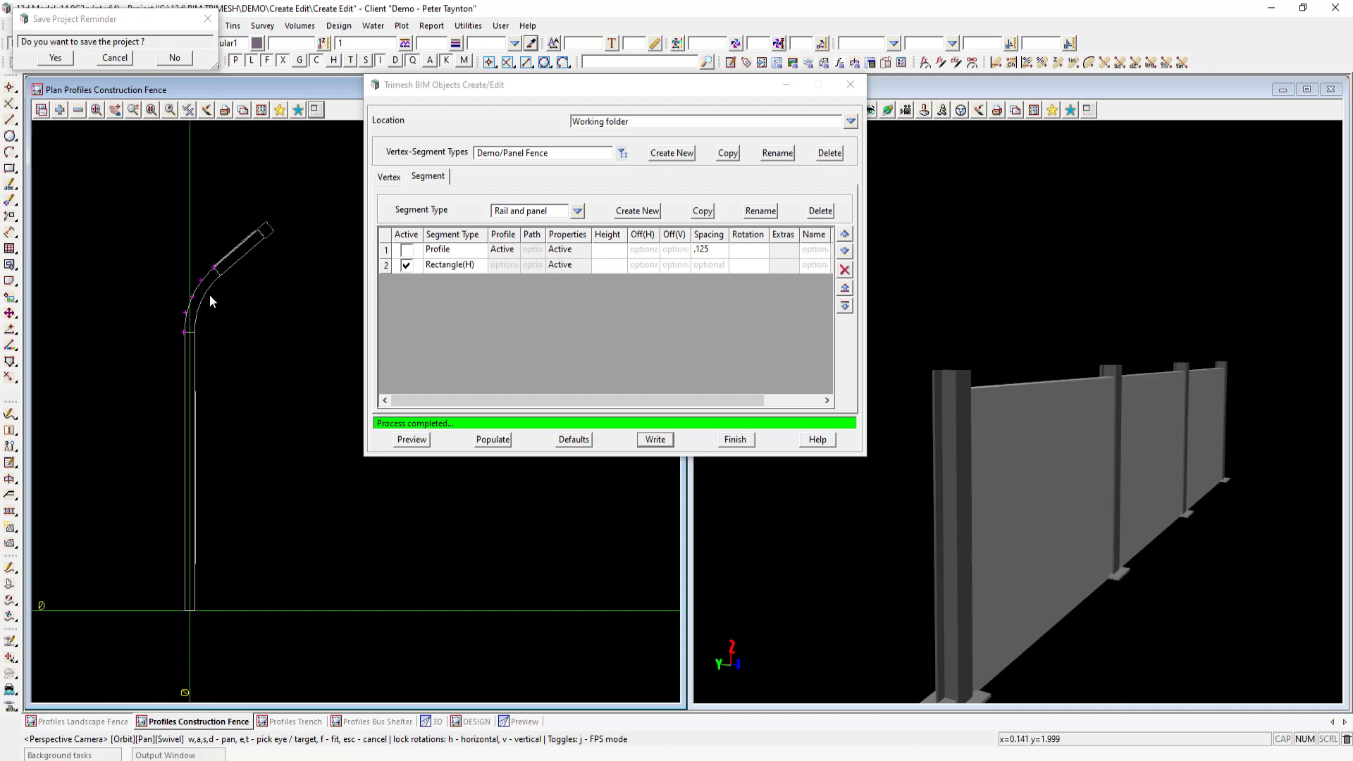
pyautogui.scroll(3, 205, 286)
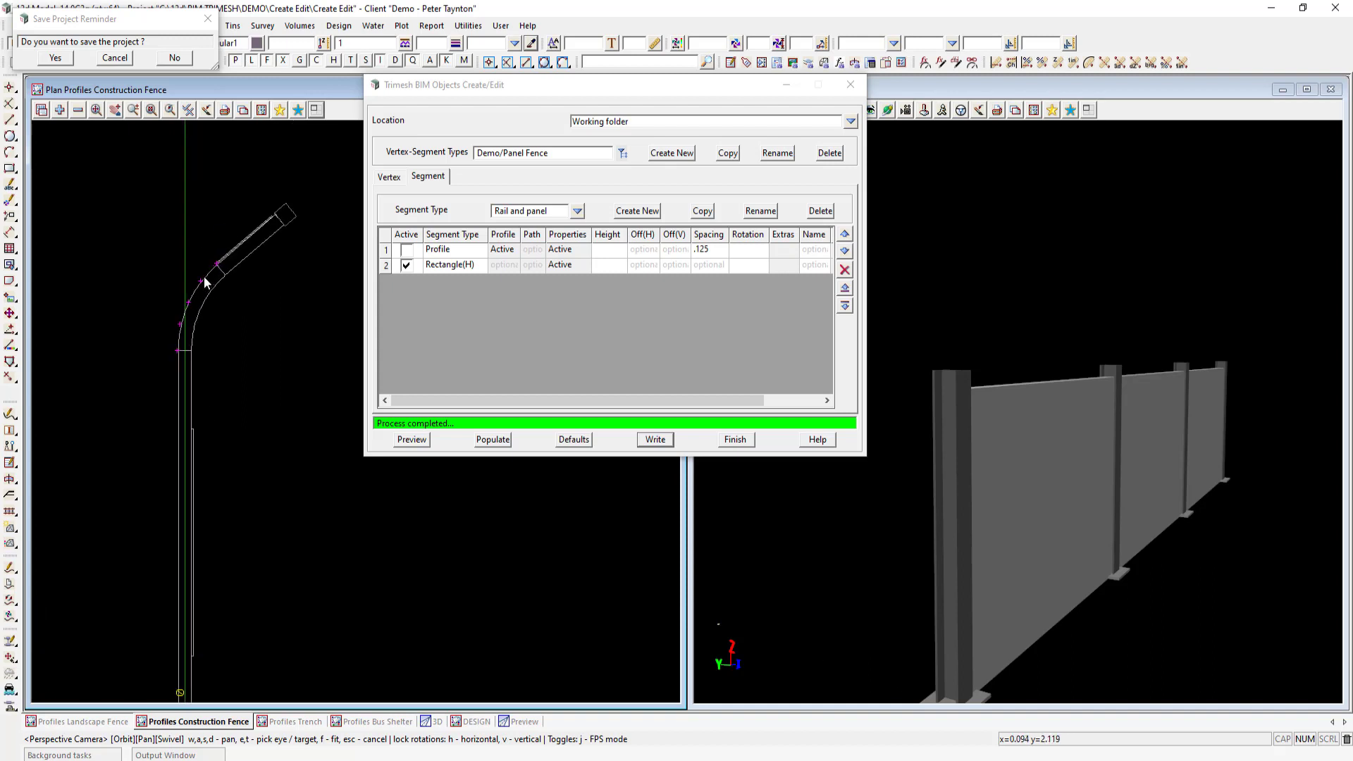
pyautogui.scroll(1, 188, 312)
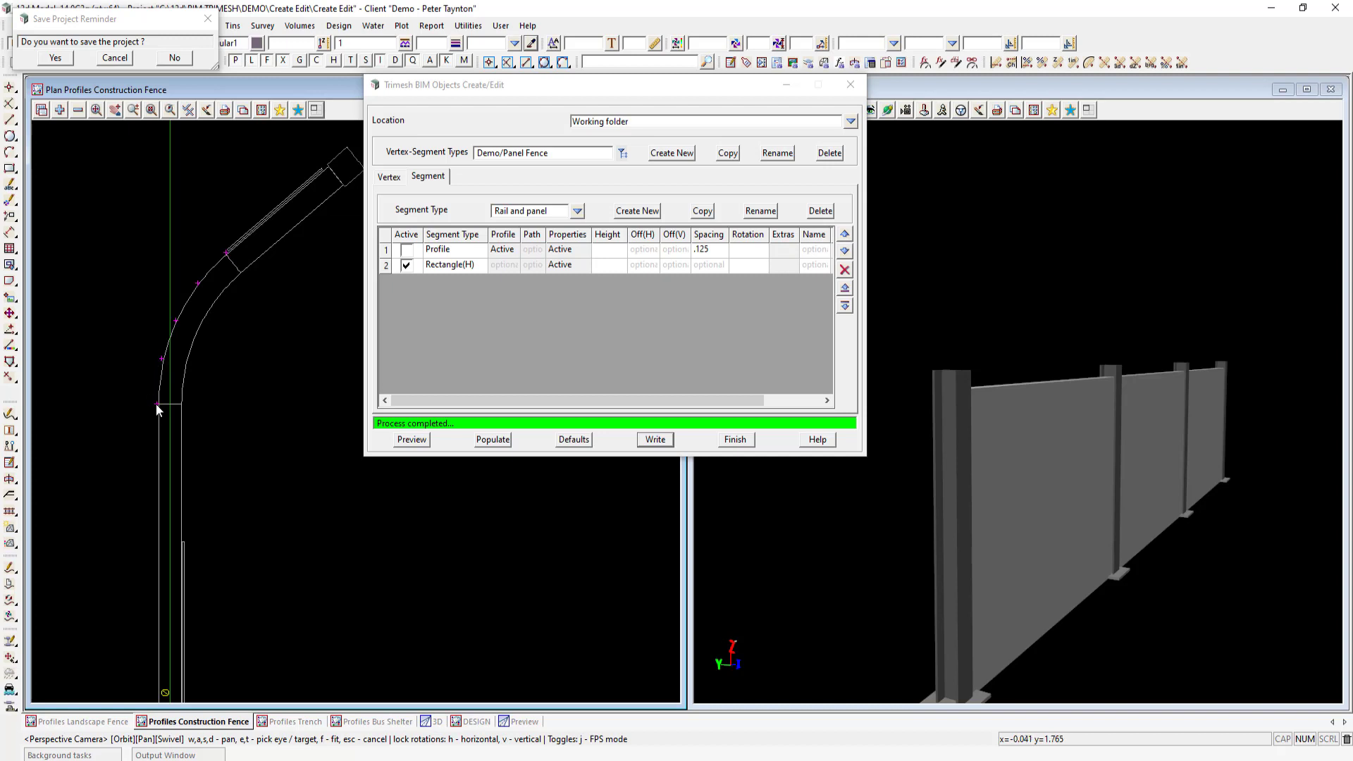
# Create a new vertex-segment type named "Demo/Construction Fence" in the working folder
pyautogui.click(668, 159)
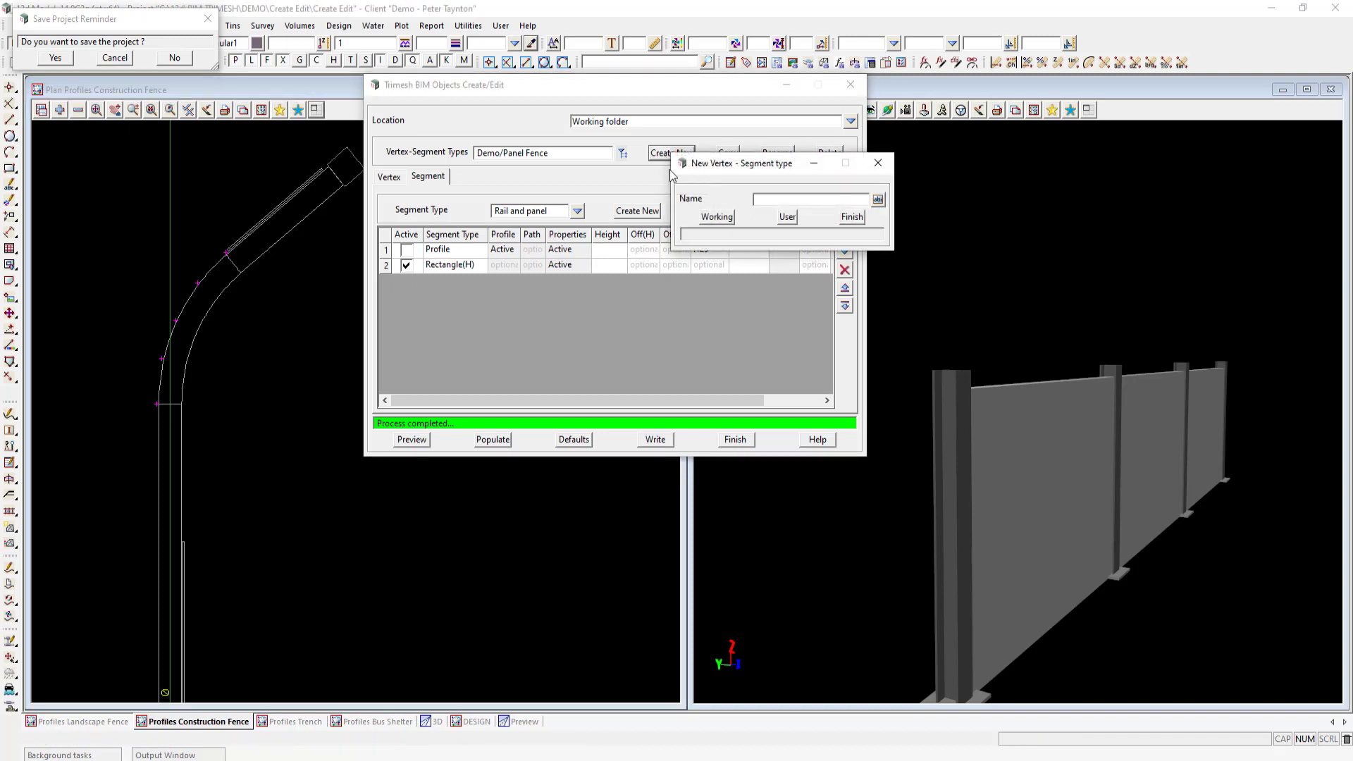
pyautogui.moveTo(549, 153); pyautogui.dragTo(468, 168)
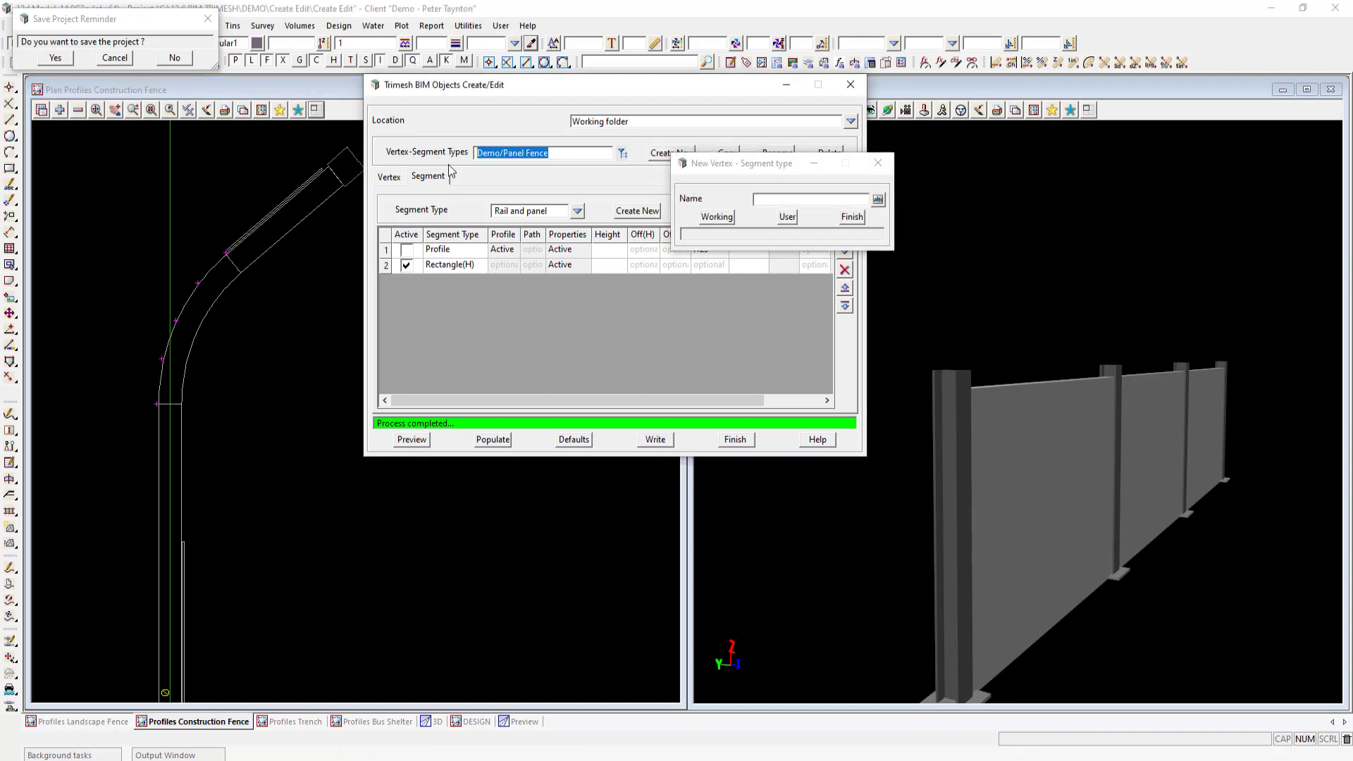
pyautogui.rightClick(483, 153)
pyautogui.click(518, 198)
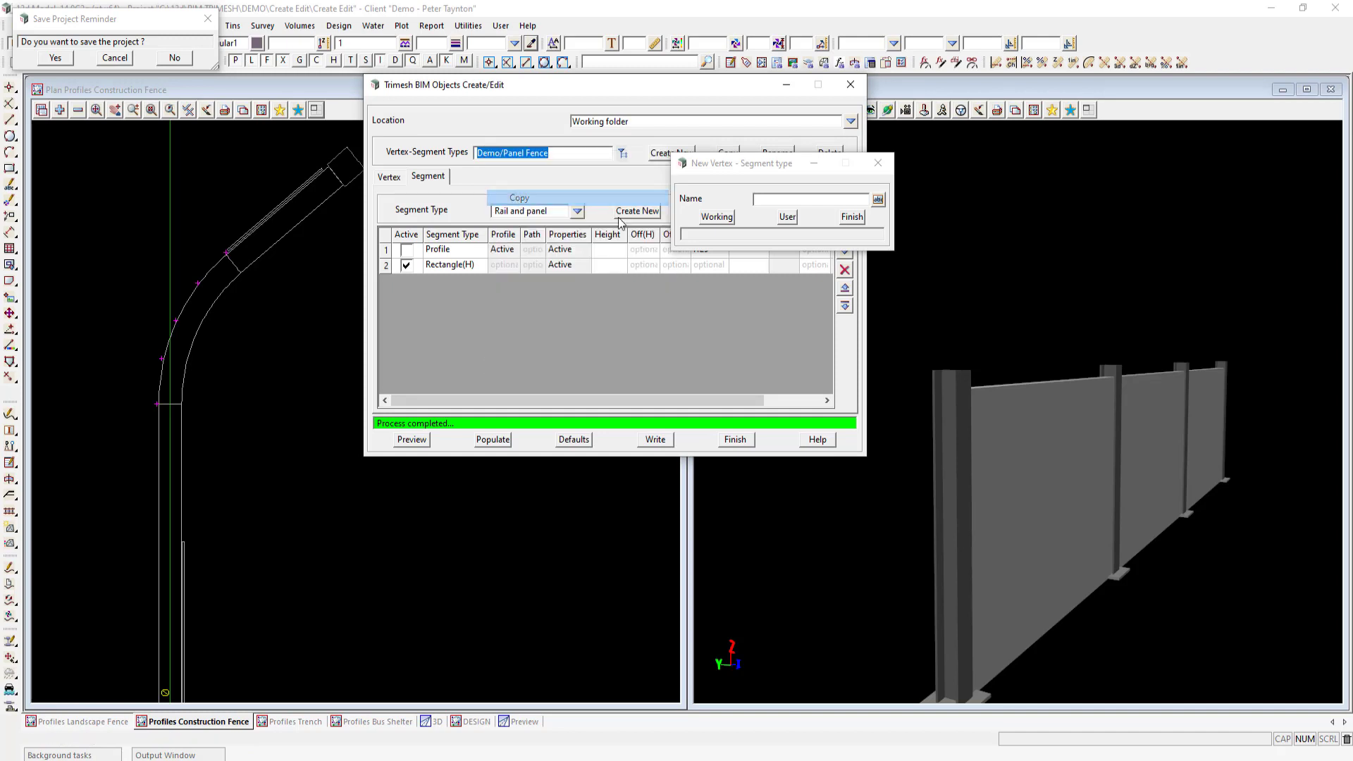
pyautogui.click(773, 200)
pyautogui.rightClick(772, 201)
pyautogui.click(805, 263)
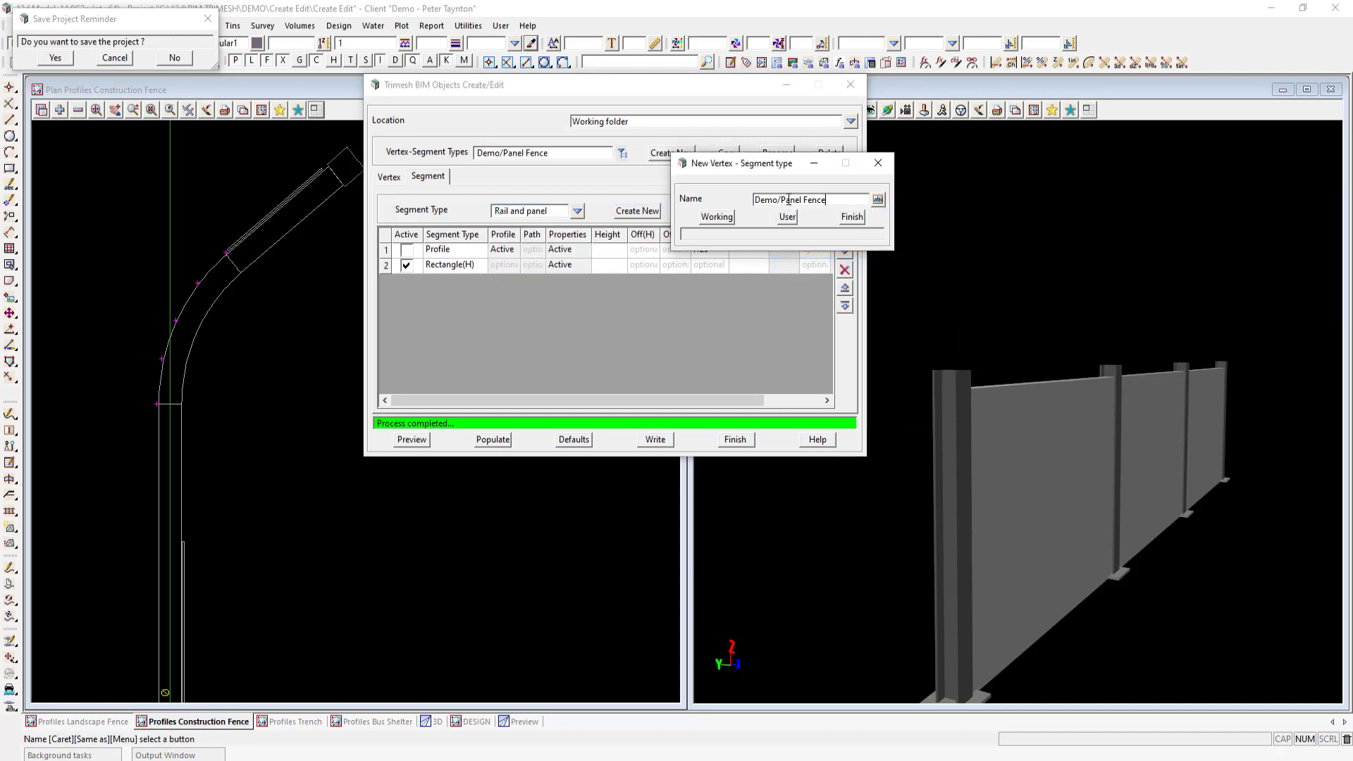
pyautogui.moveTo(781, 200); pyautogui.dragTo(802, 201)
pyautogui.write('Construction')
pyautogui.click(717, 217)
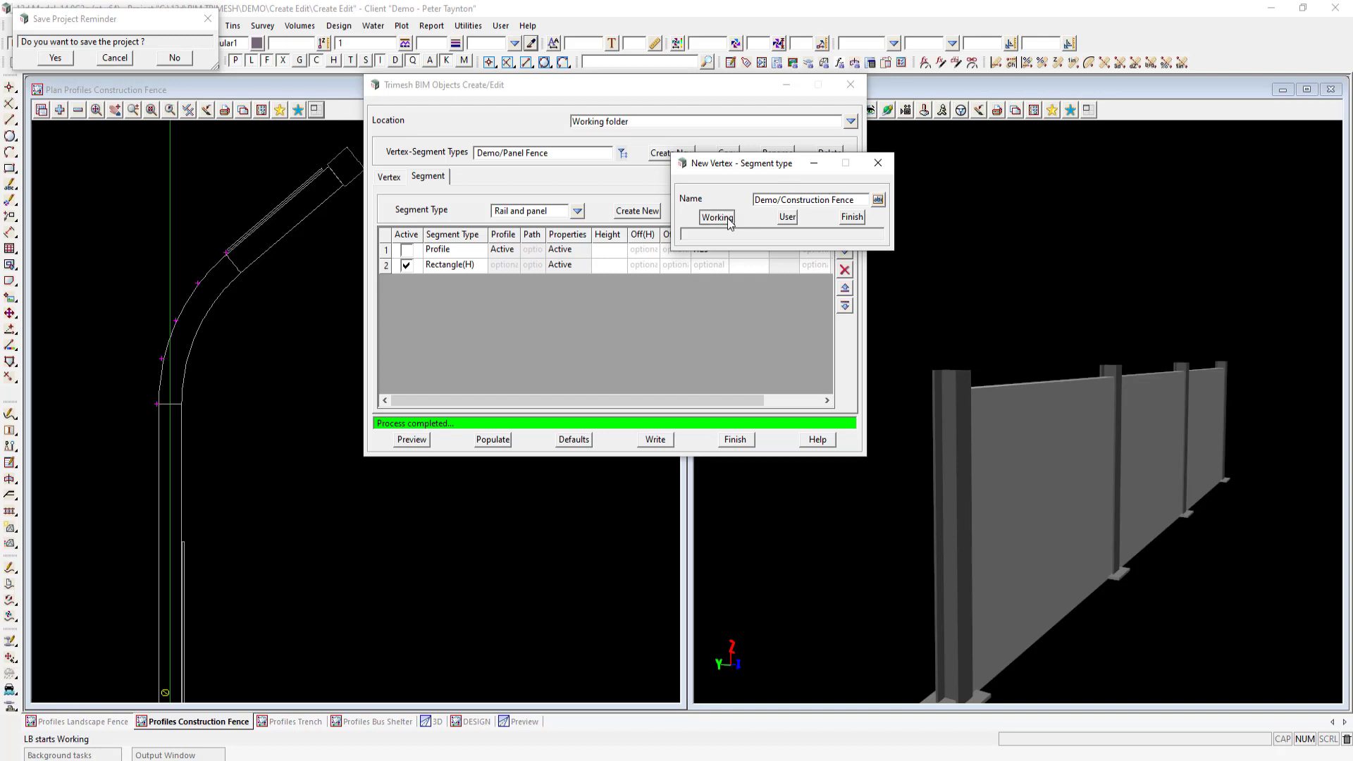
# Create a vertex type named "Posts and plates" for the construction fence
pyautogui.click(387, 178)
pyautogui.click(627, 211)
pyautogui.write('Po')
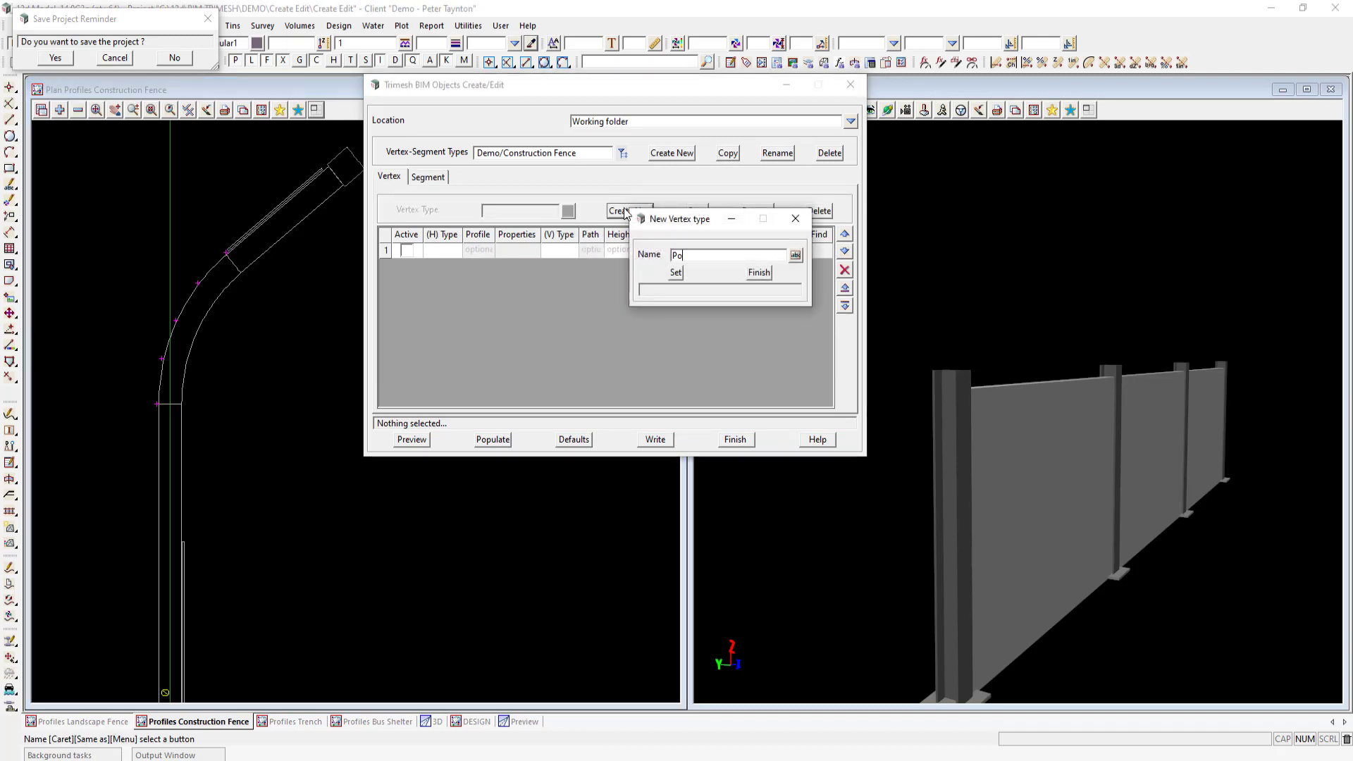
pyautogui.write('sts and plates')
pyautogui.click(675, 272)
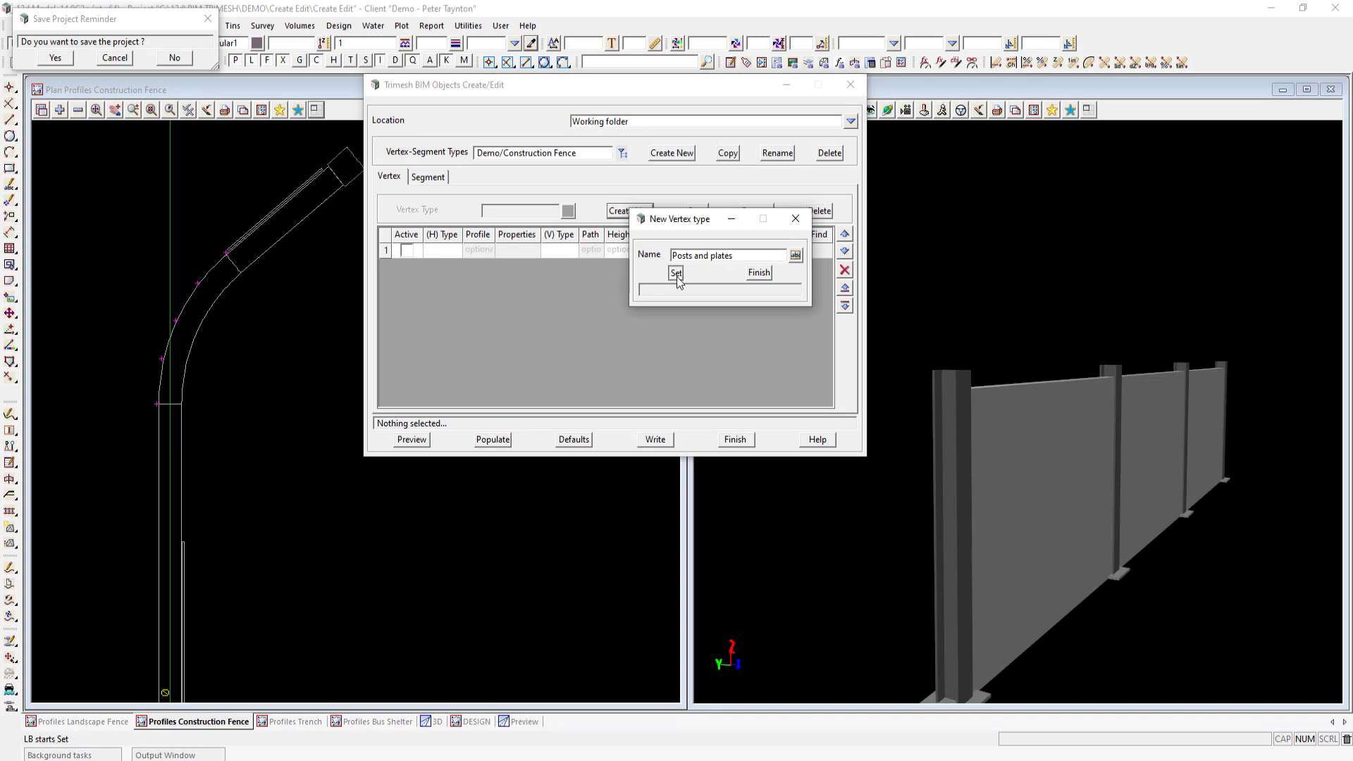
pyautogui.click(759, 272)
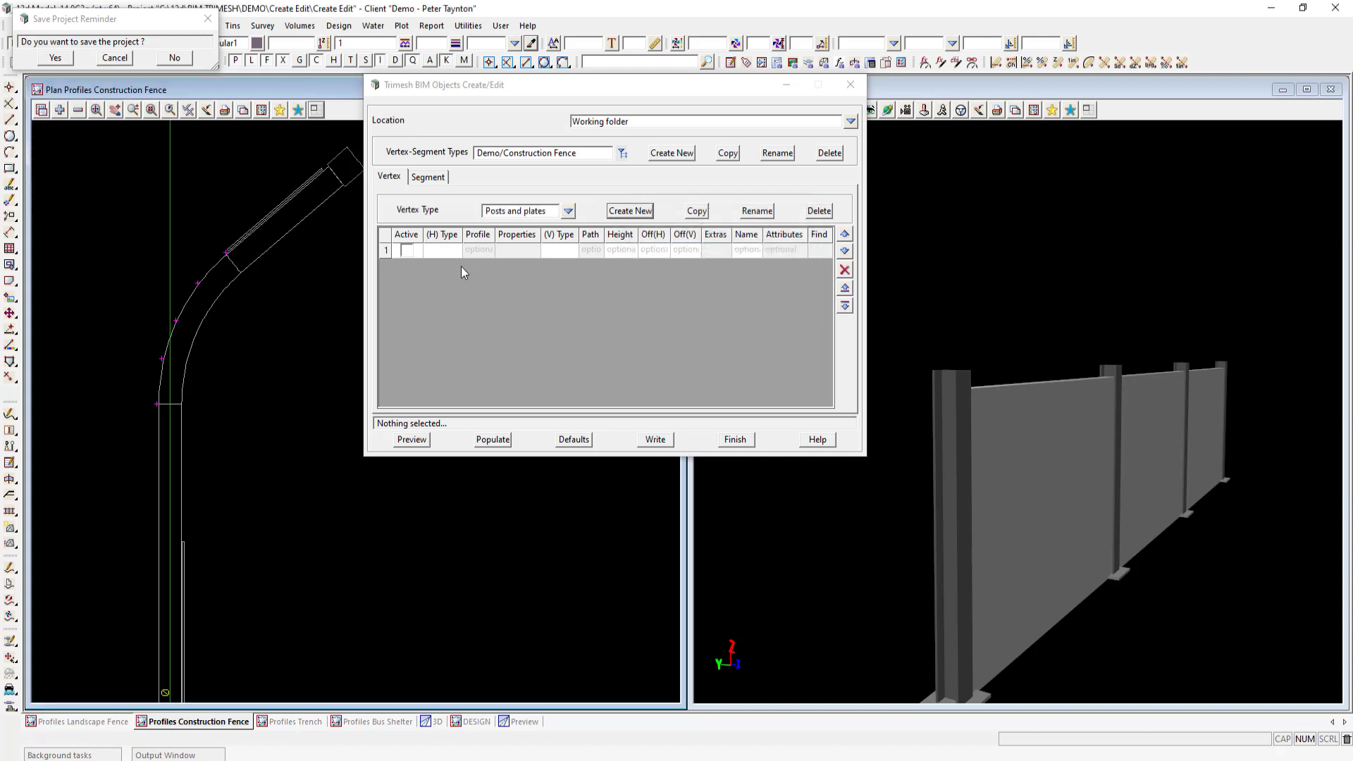
# Populate the vertex table from the two construction fence post paths in the plan and delete the empty first row
pyautogui.click(407, 251)
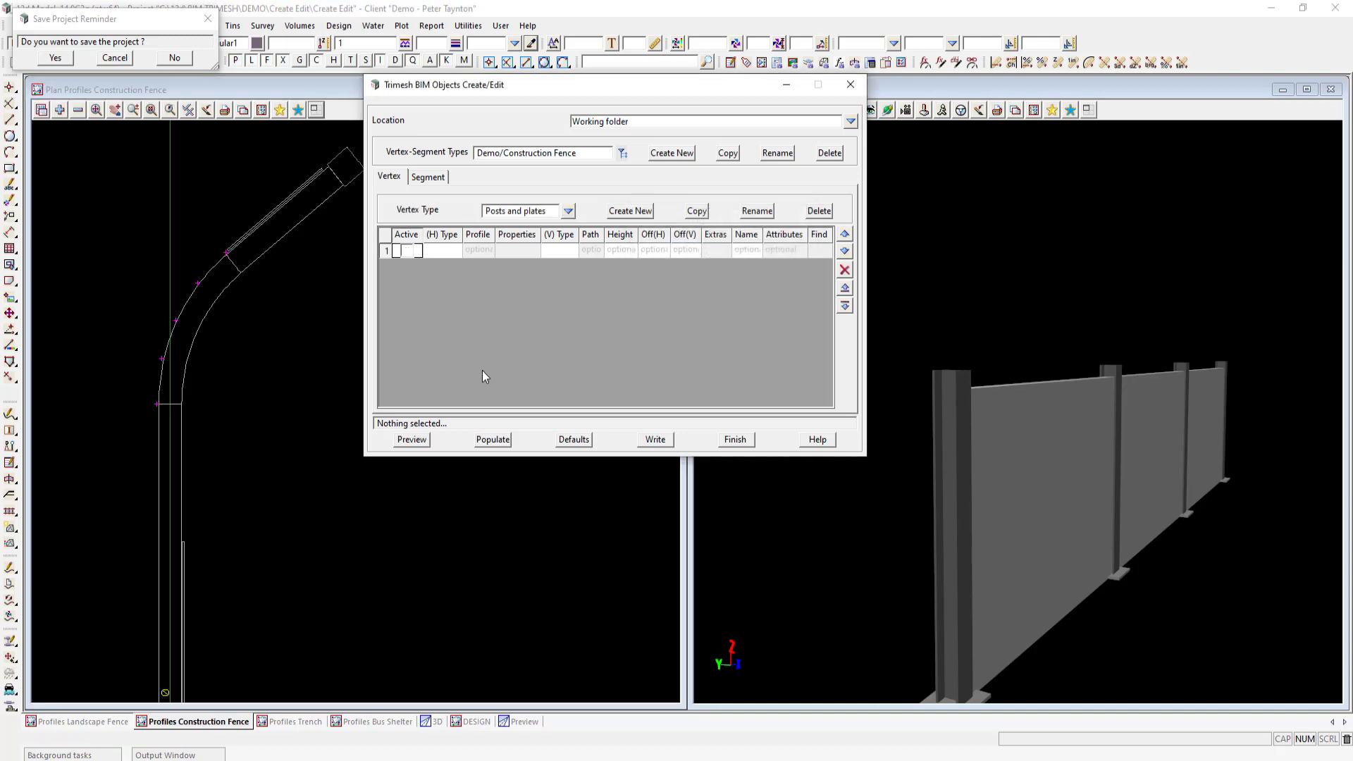
pyautogui.scroll(-2, 176, 338)
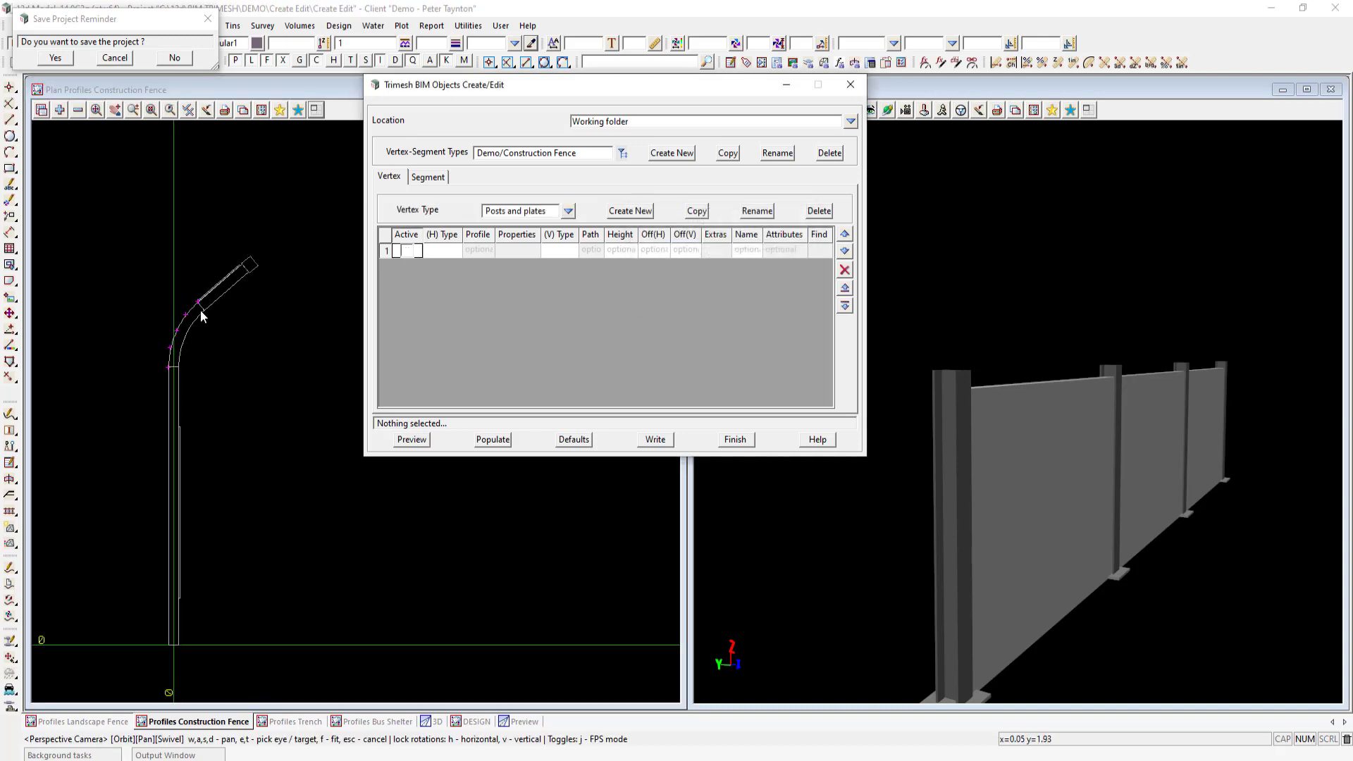
pyautogui.click(493, 440)
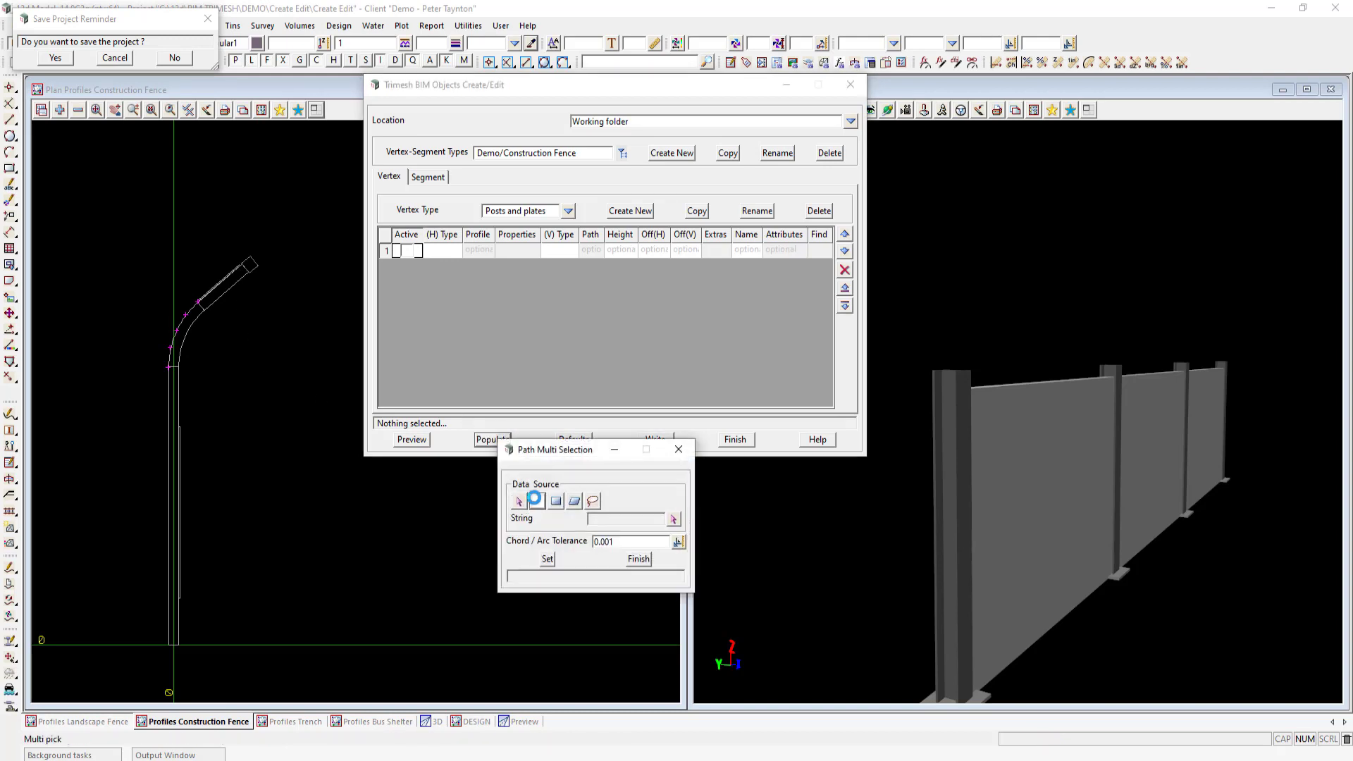
pyautogui.click(534, 499)
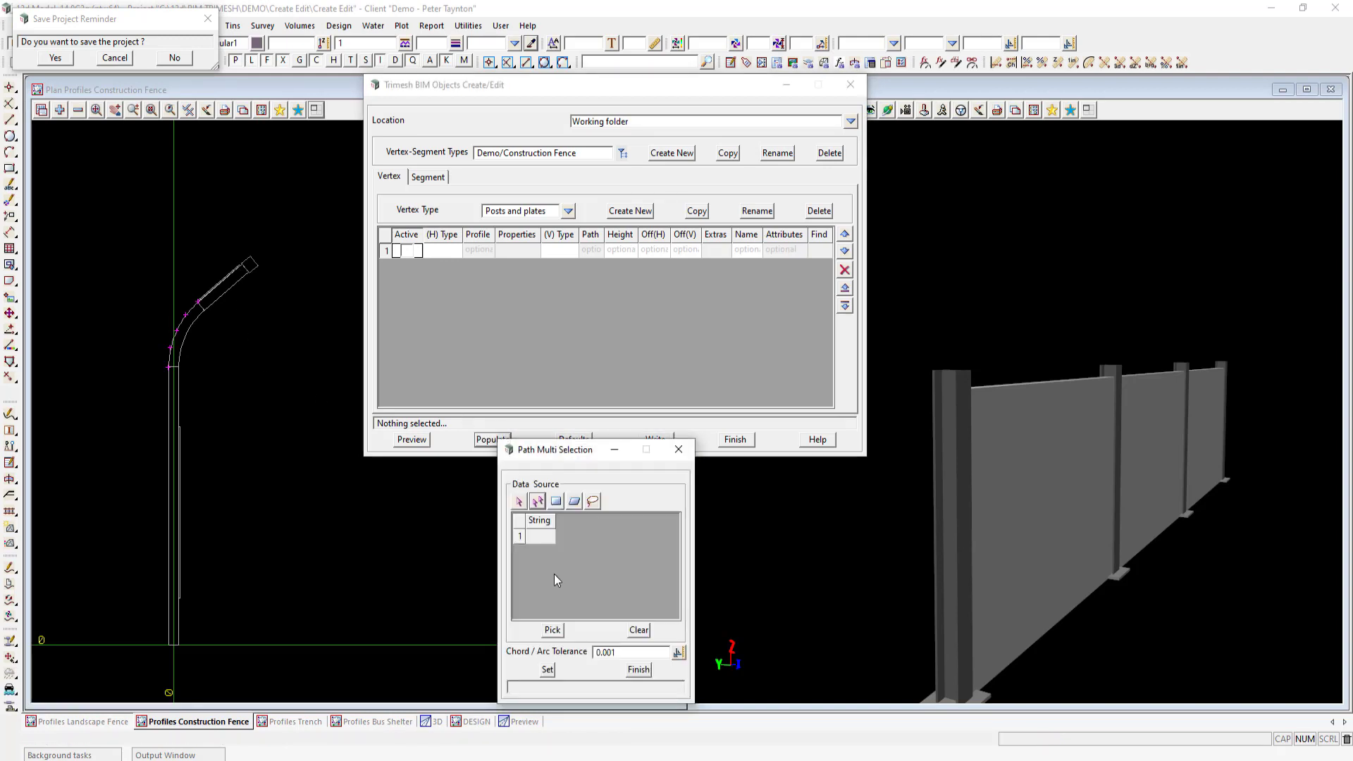
pyautogui.click(553, 630)
pyautogui.click(175, 391)
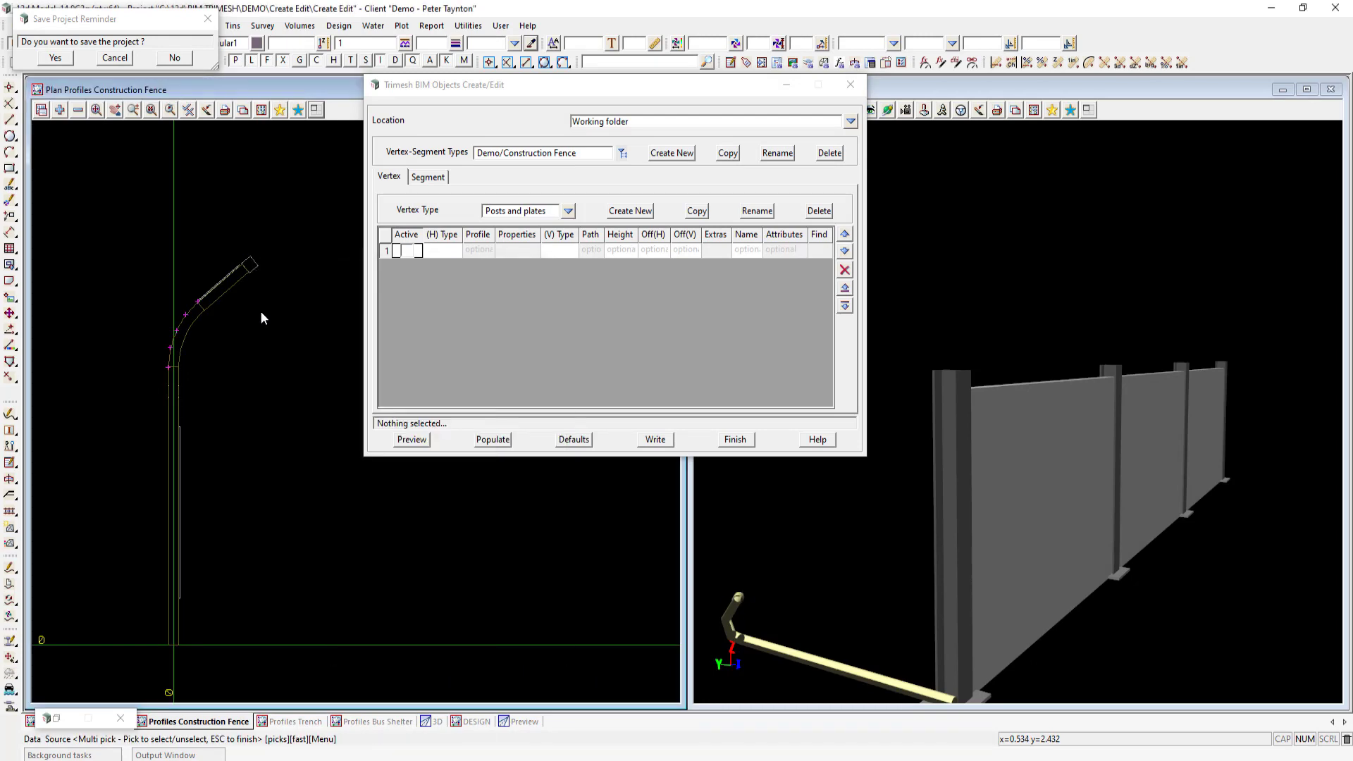
pyautogui.rightClick(379, 564)
pyautogui.click(377, 551)
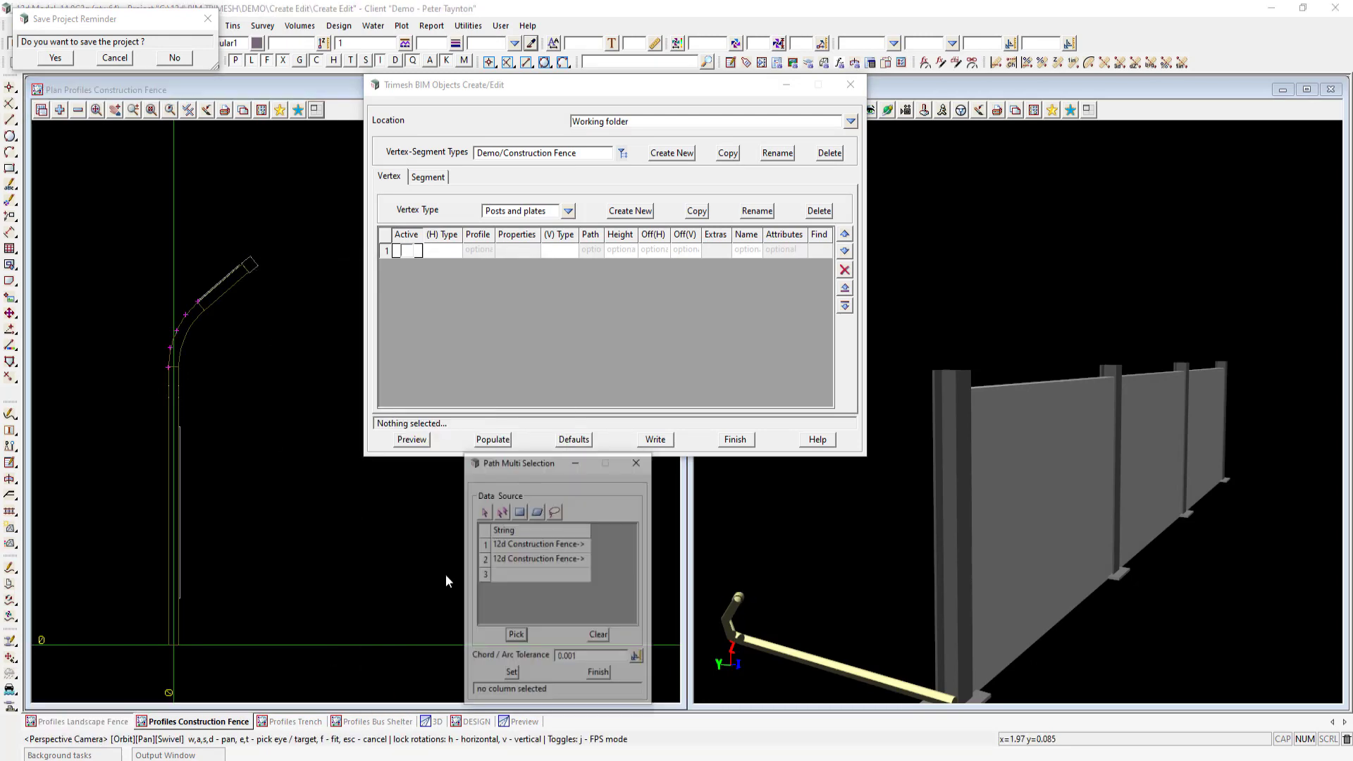
pyautogui.click(549, 670)
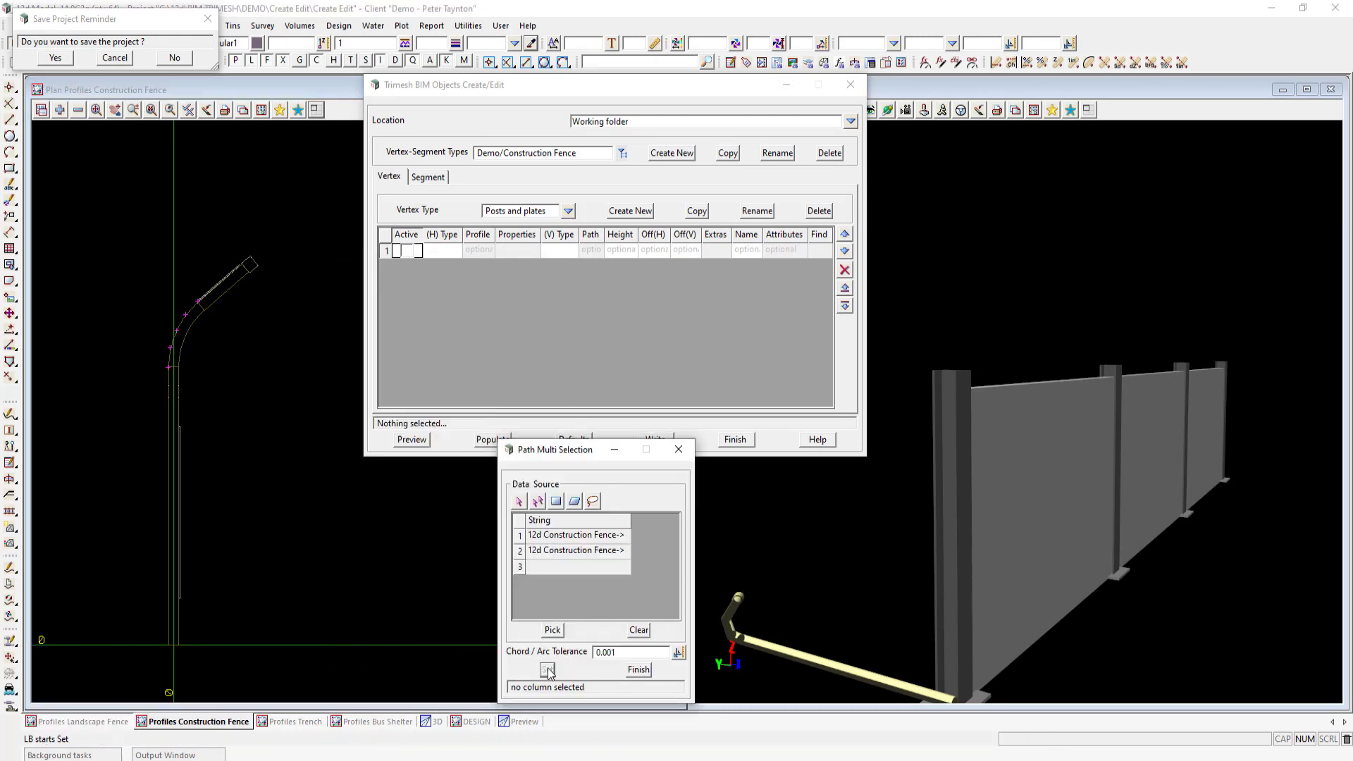
pyautogui.click(639, 669)
pyautogui.click(388, 252)
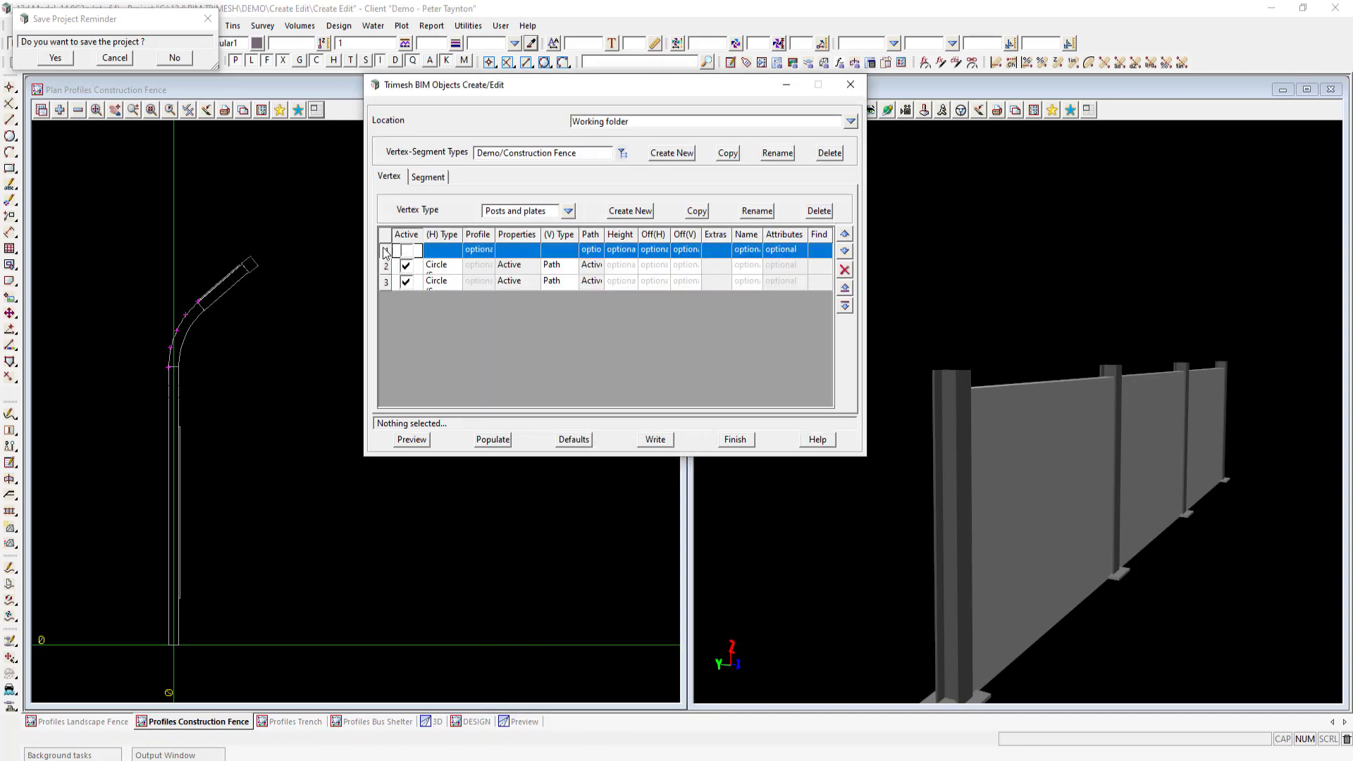
pyautogui.click(845, 270)
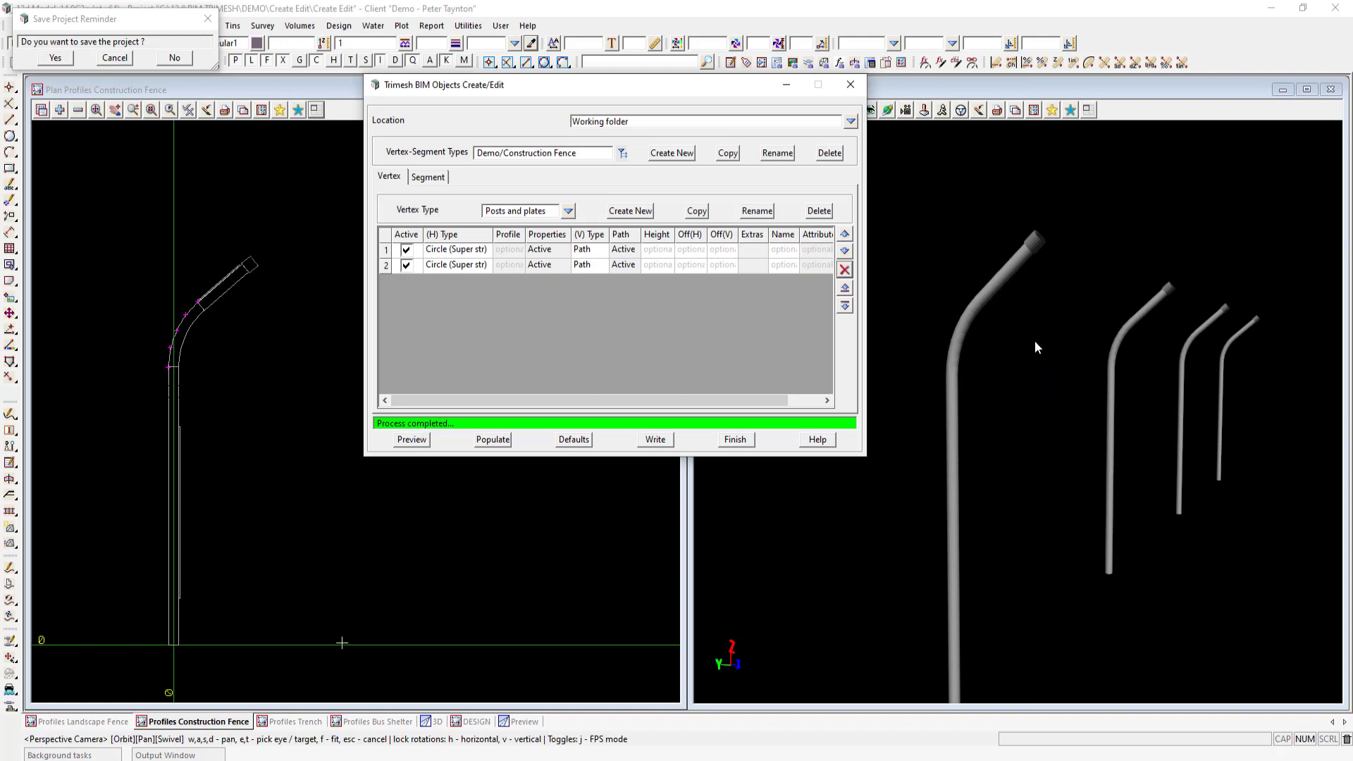
# Change the horizontal type of both post rows to Circle and preview the posts in 3D
pyautogui.click(450, 252)
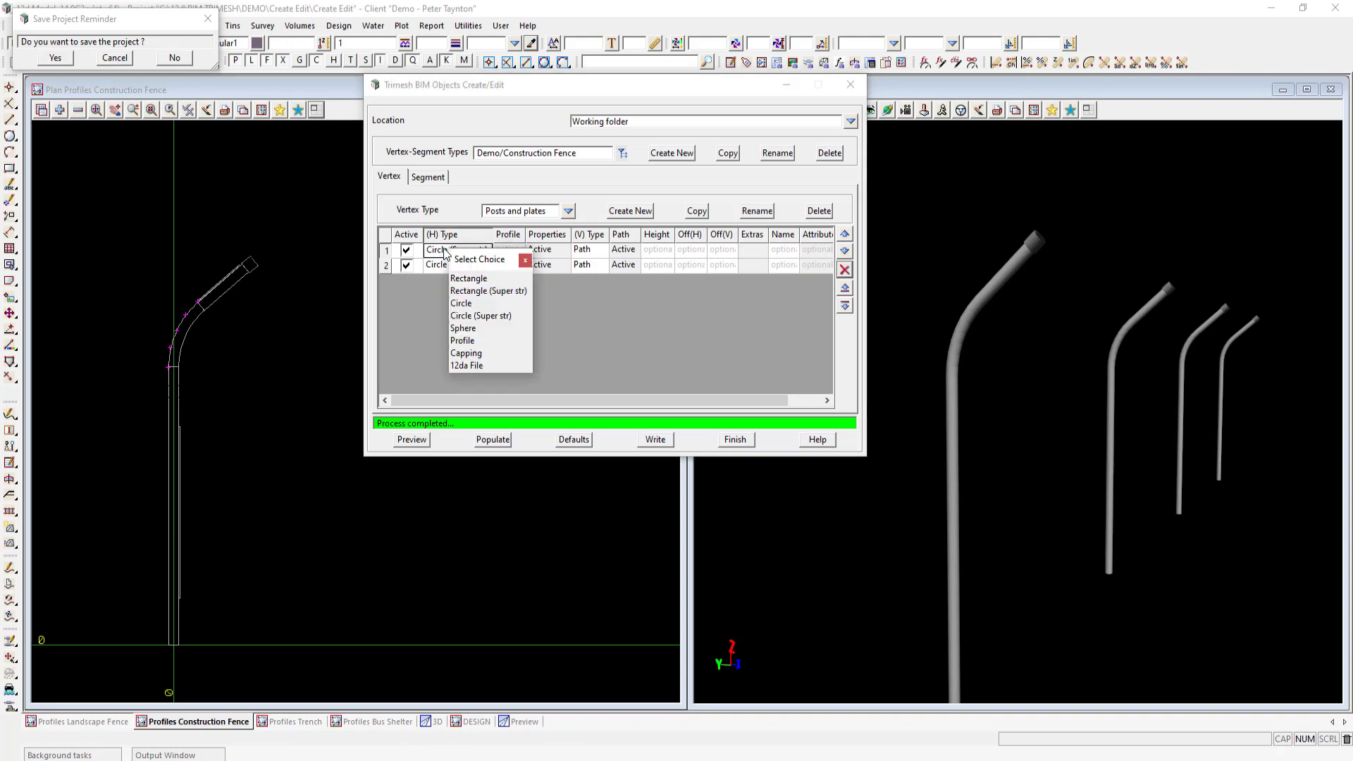
pyautogui.click(472, 303)
pyautogui.click(457, 264)
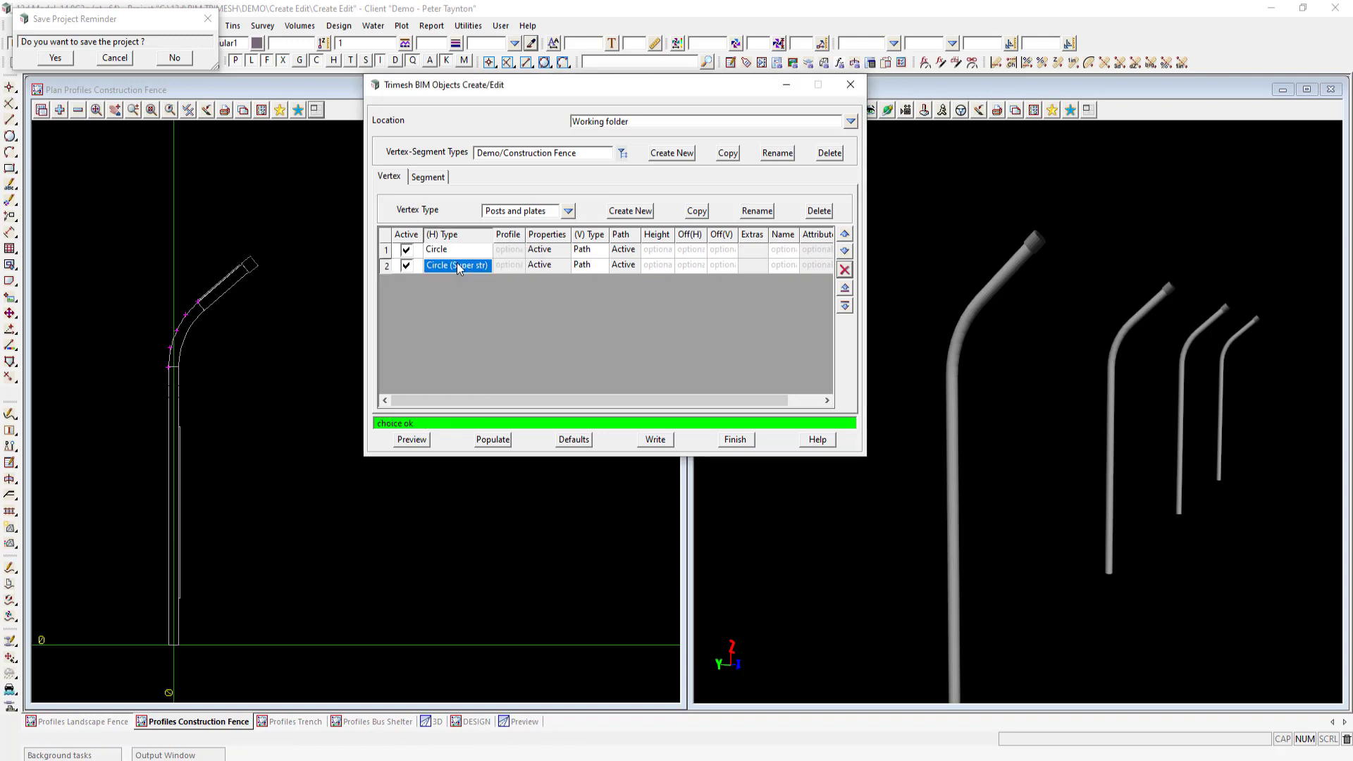
pyautogui.click(474, 323)
pyautogui.click(413, 438)
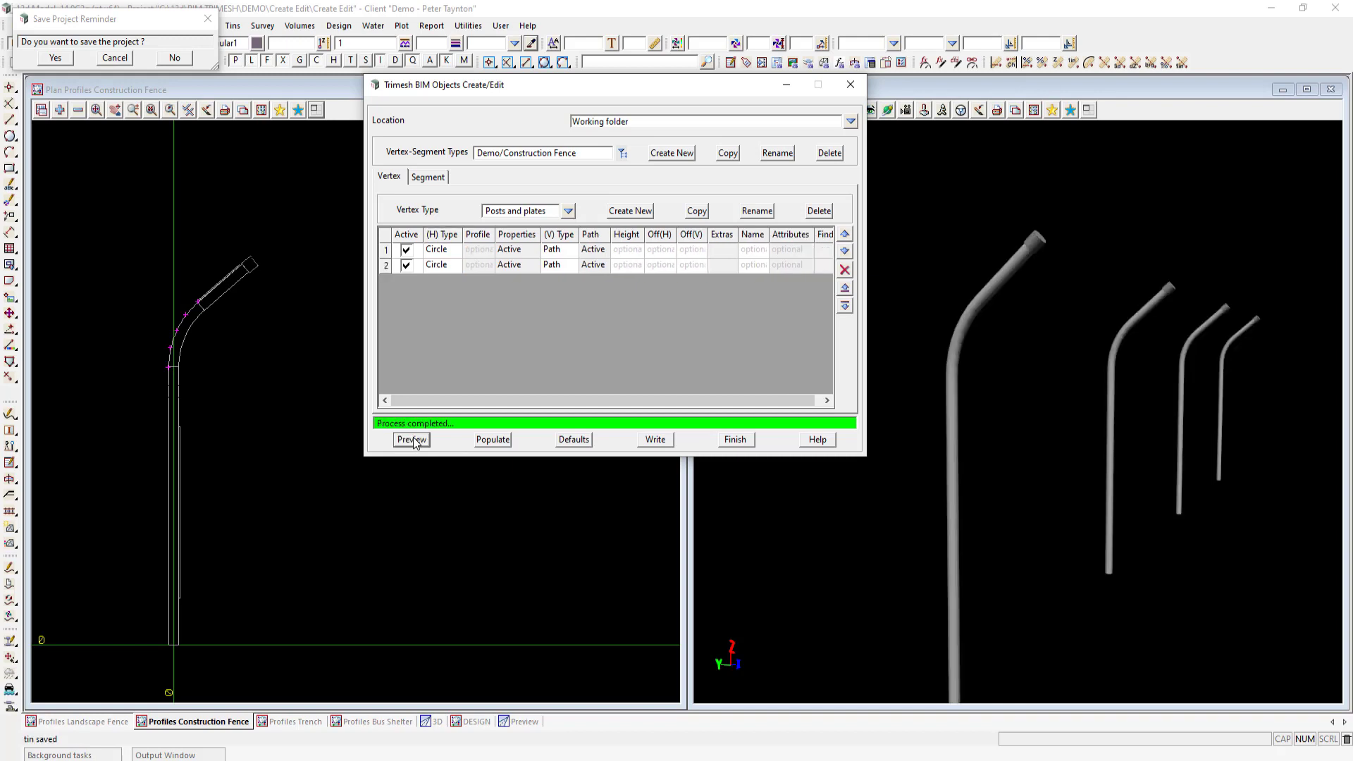
pyautogui.moveTo(963, 340); pyautogui.dragTo(961, 453)
pyautogui.scroll(5, 951, 673)
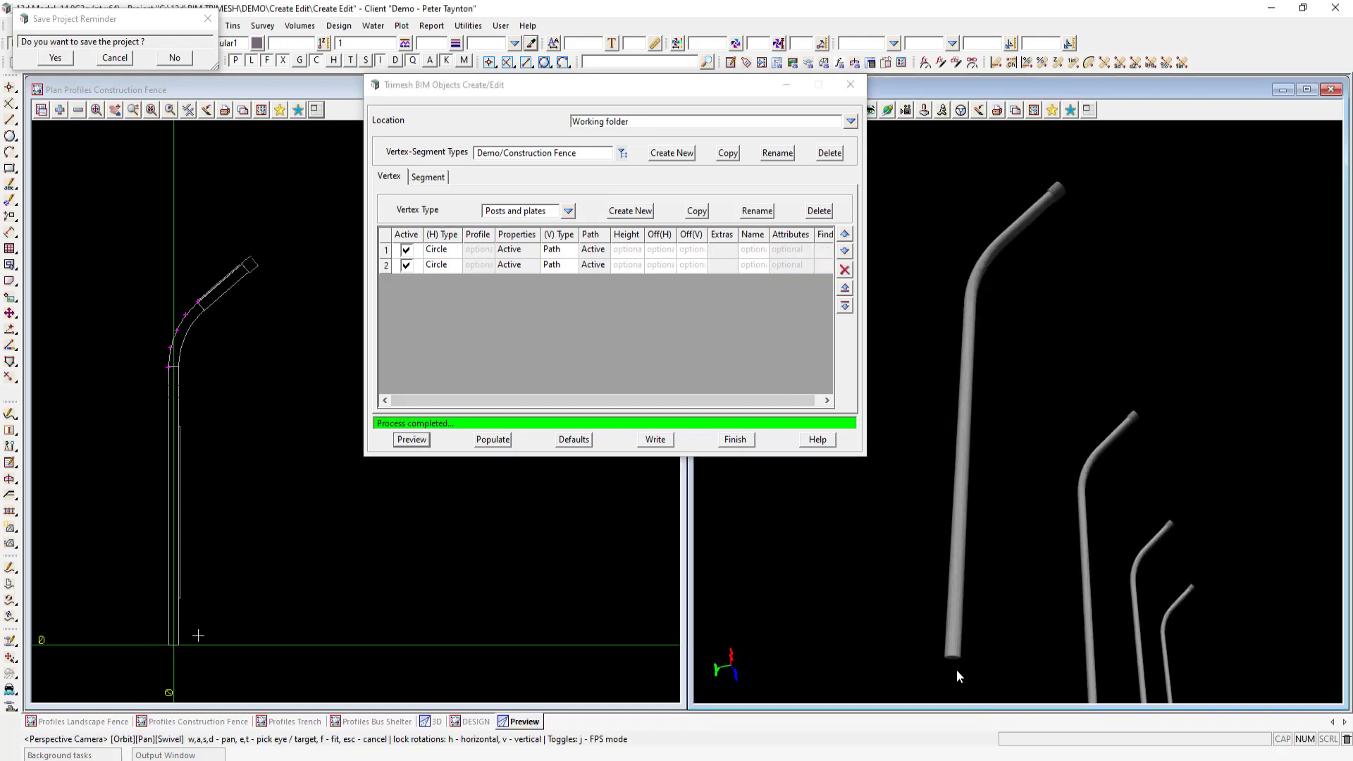
pyautogui.scroll(-2, 955, 613)
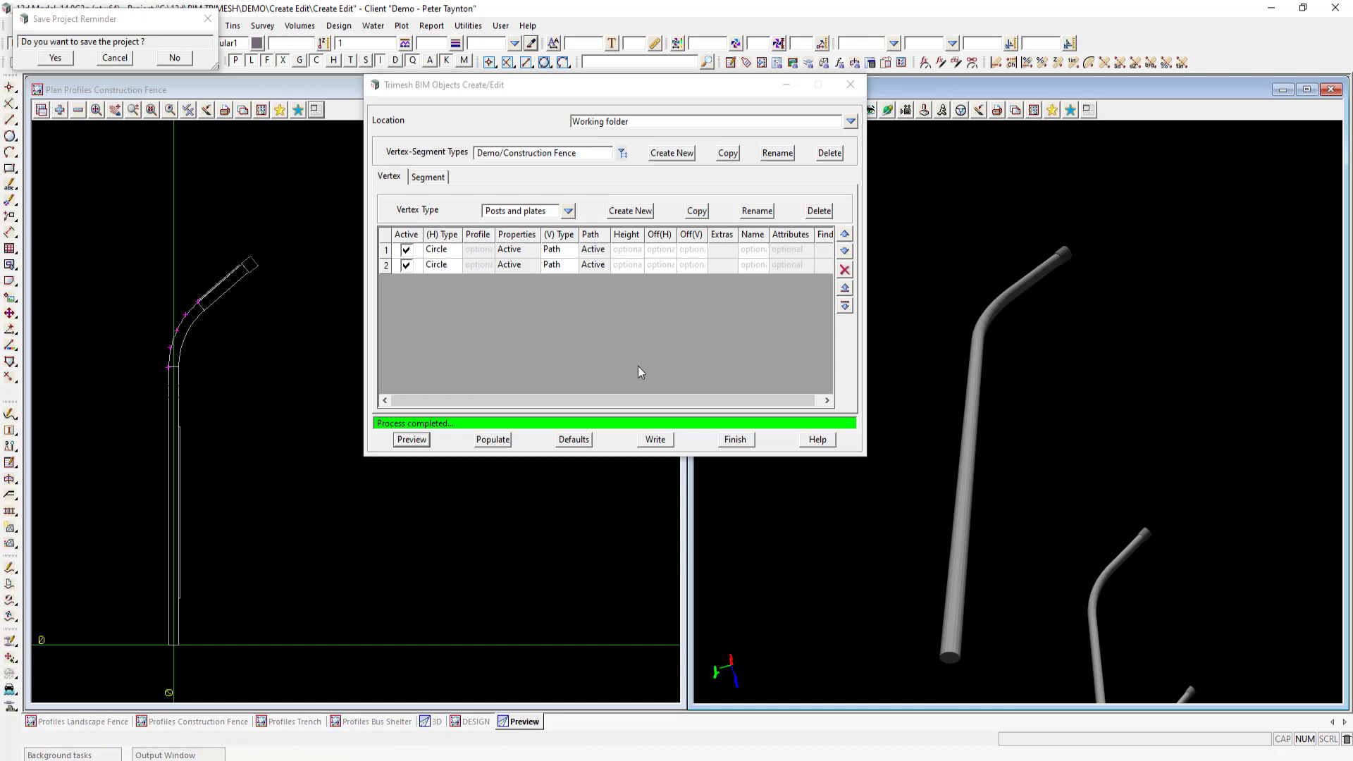
# Set the first post row's thickness to 0.01 without applying internal sizes, and preview the posts in 3D
pyautogui.doubleClick(518, 252)
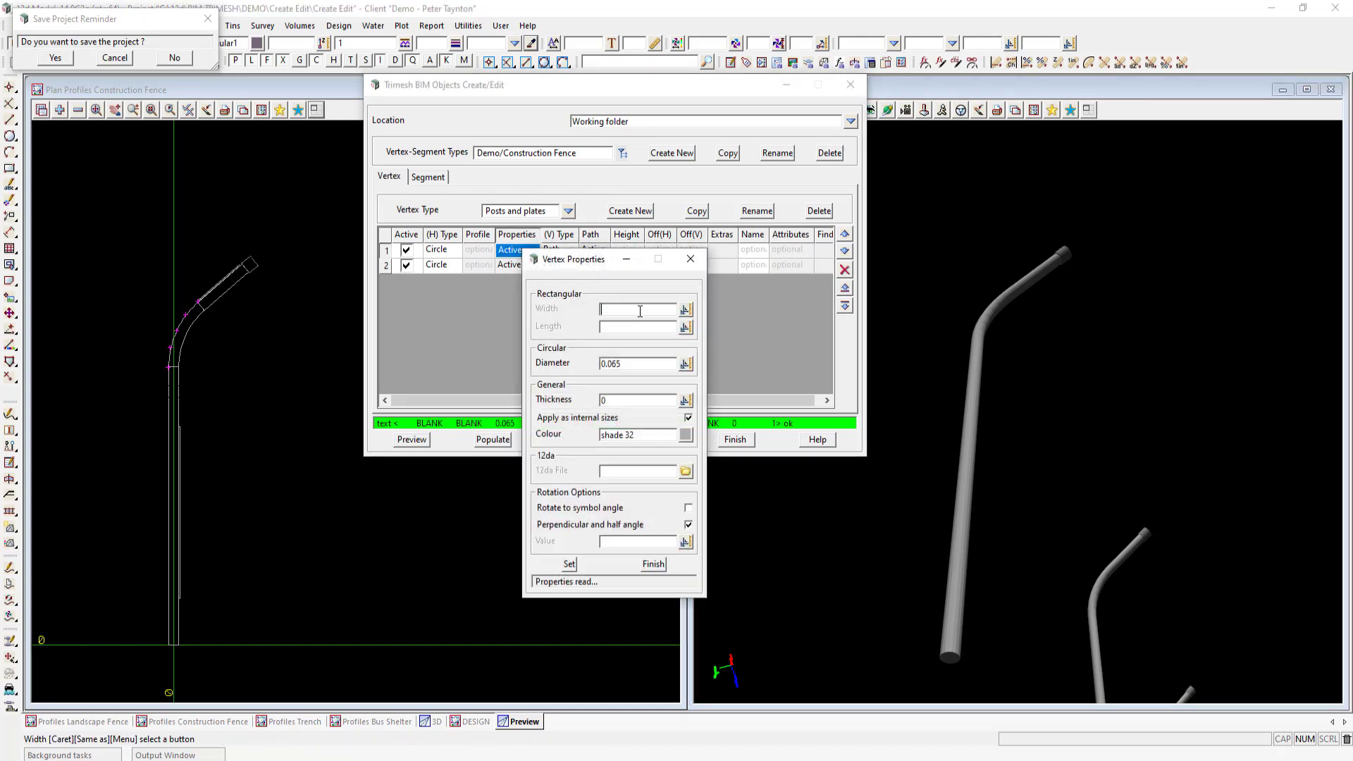
pyautogui.click(616, 401)
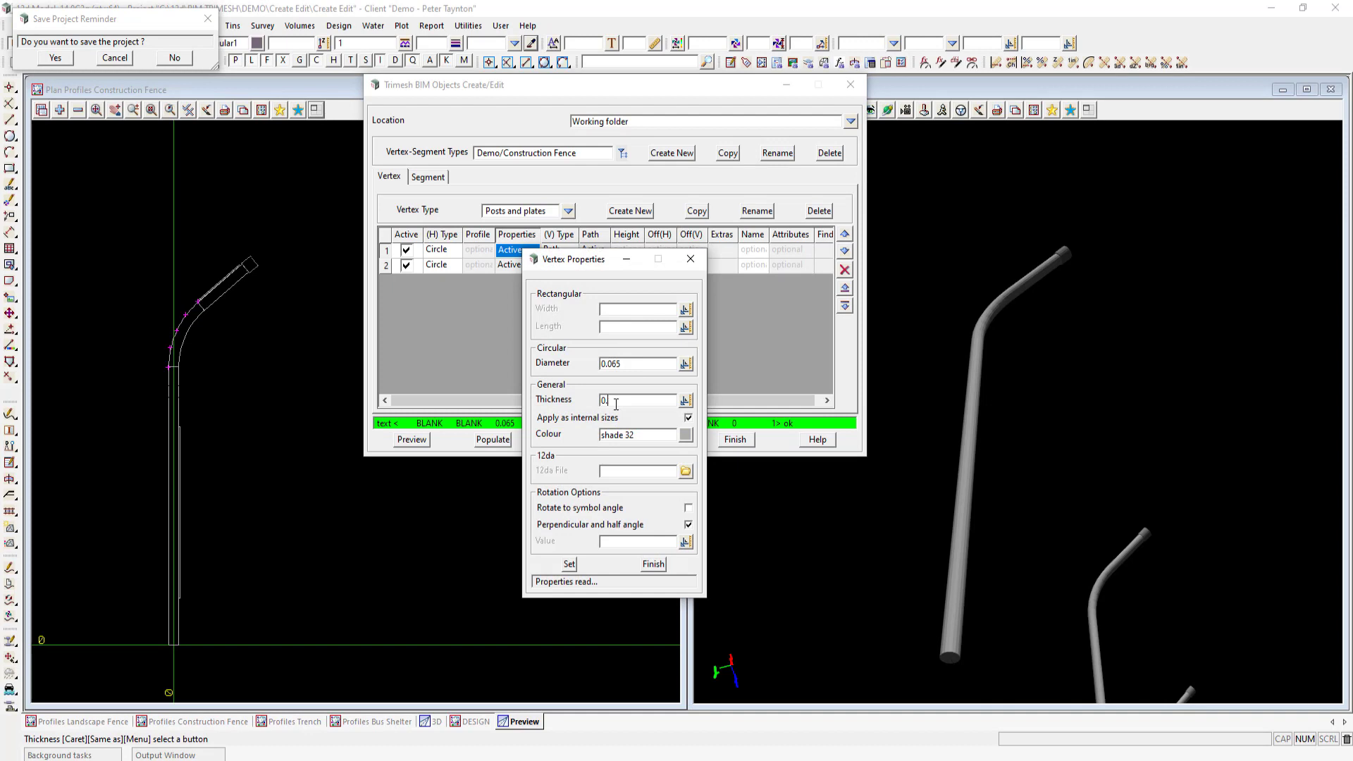
pyautogui.click(688, 417)
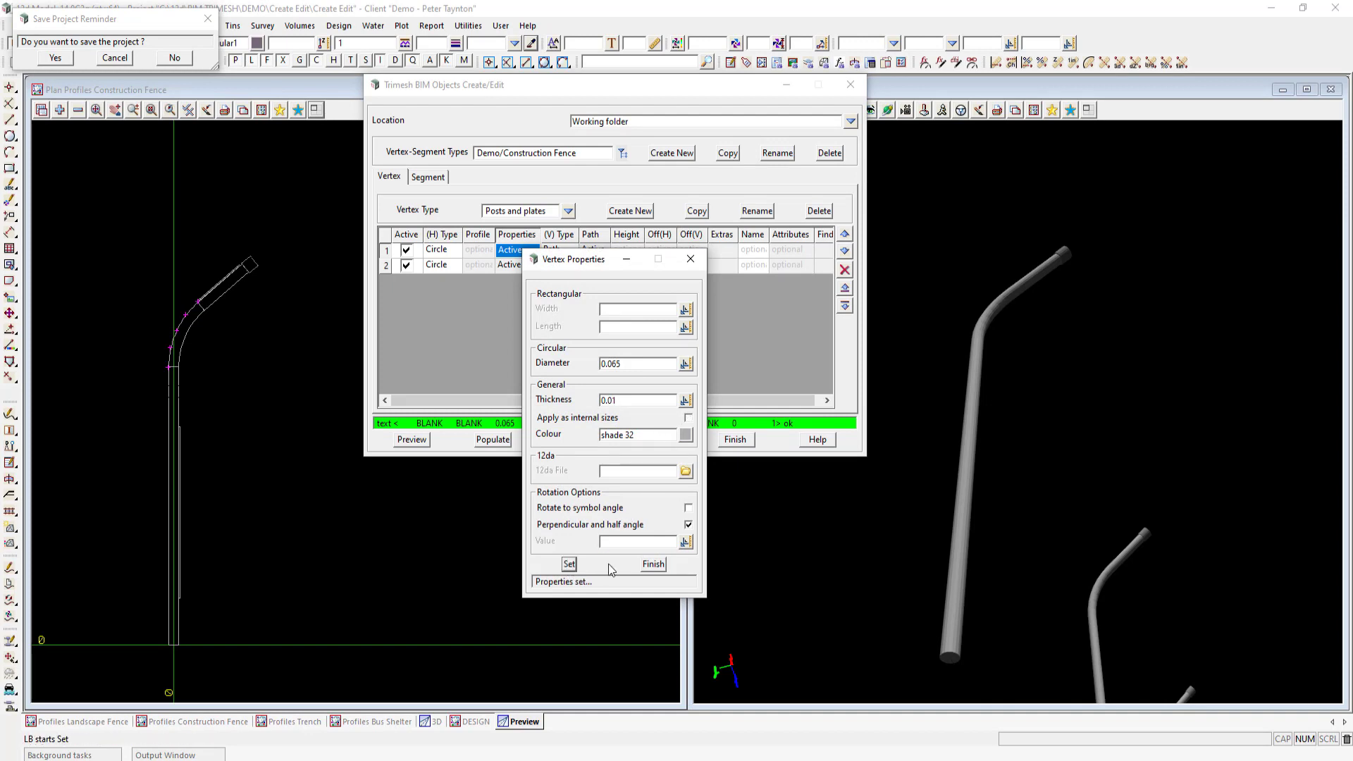
pyautogui.click(570, 564)
pyautogui.click(413, 439)
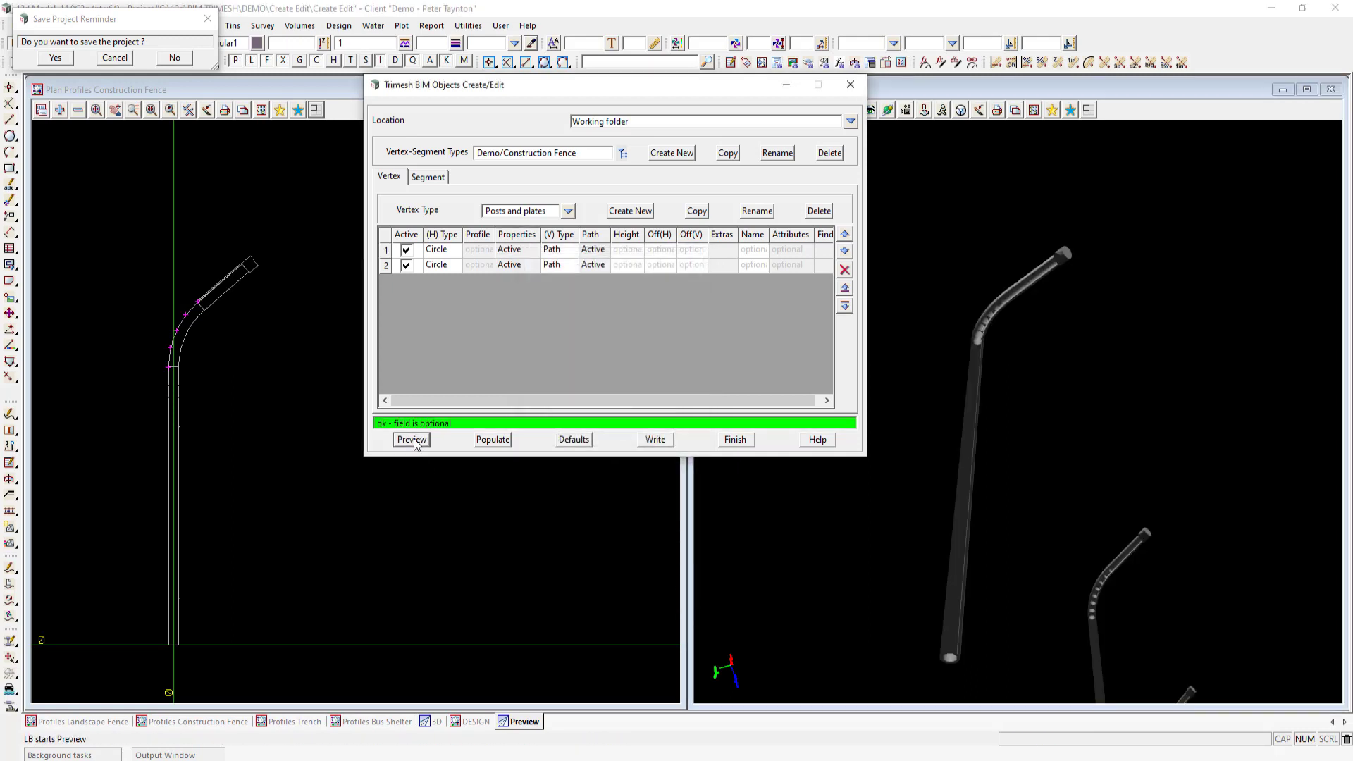
pyautogui.moveTo(962, 495); pyautogui.dragTo(955, 596)
pyautogui.scroll(-5, 966, 501)
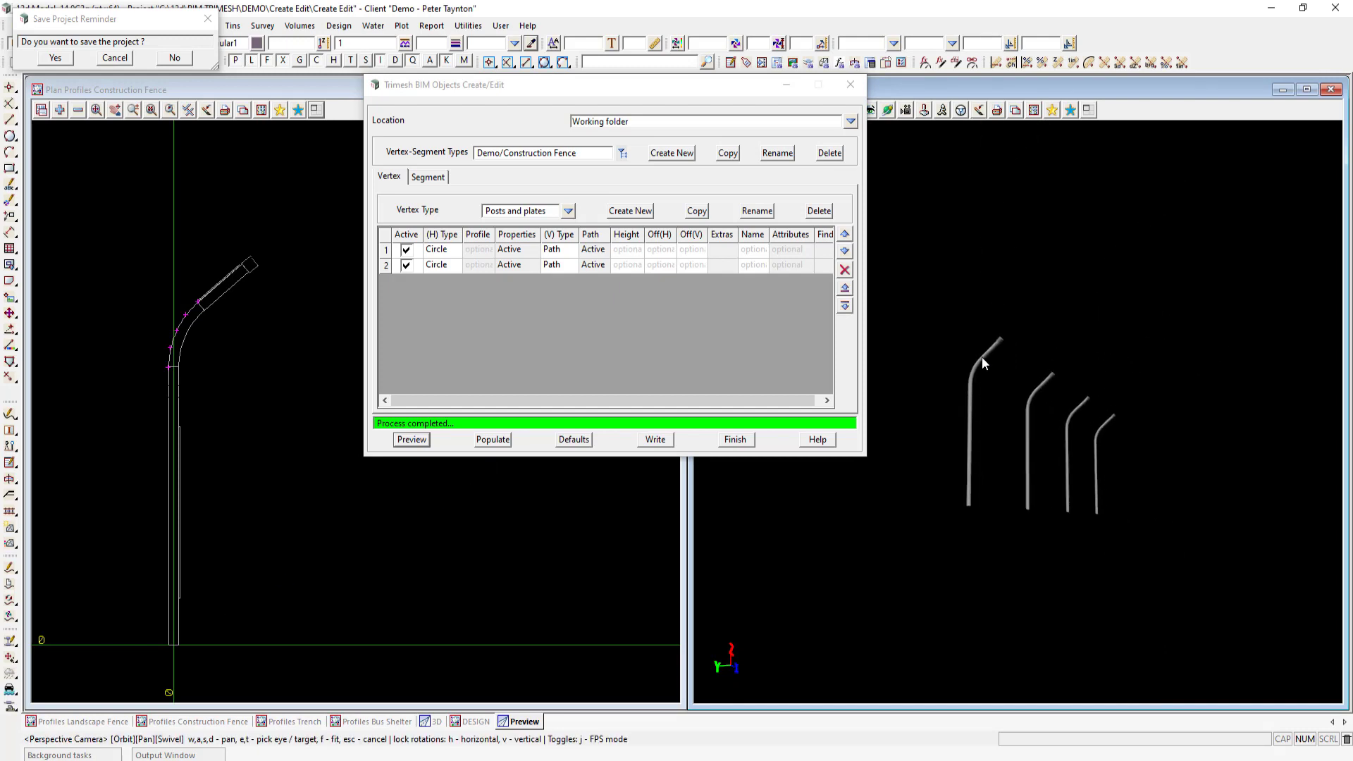
pyautogui.scroll(4, 977, 366)
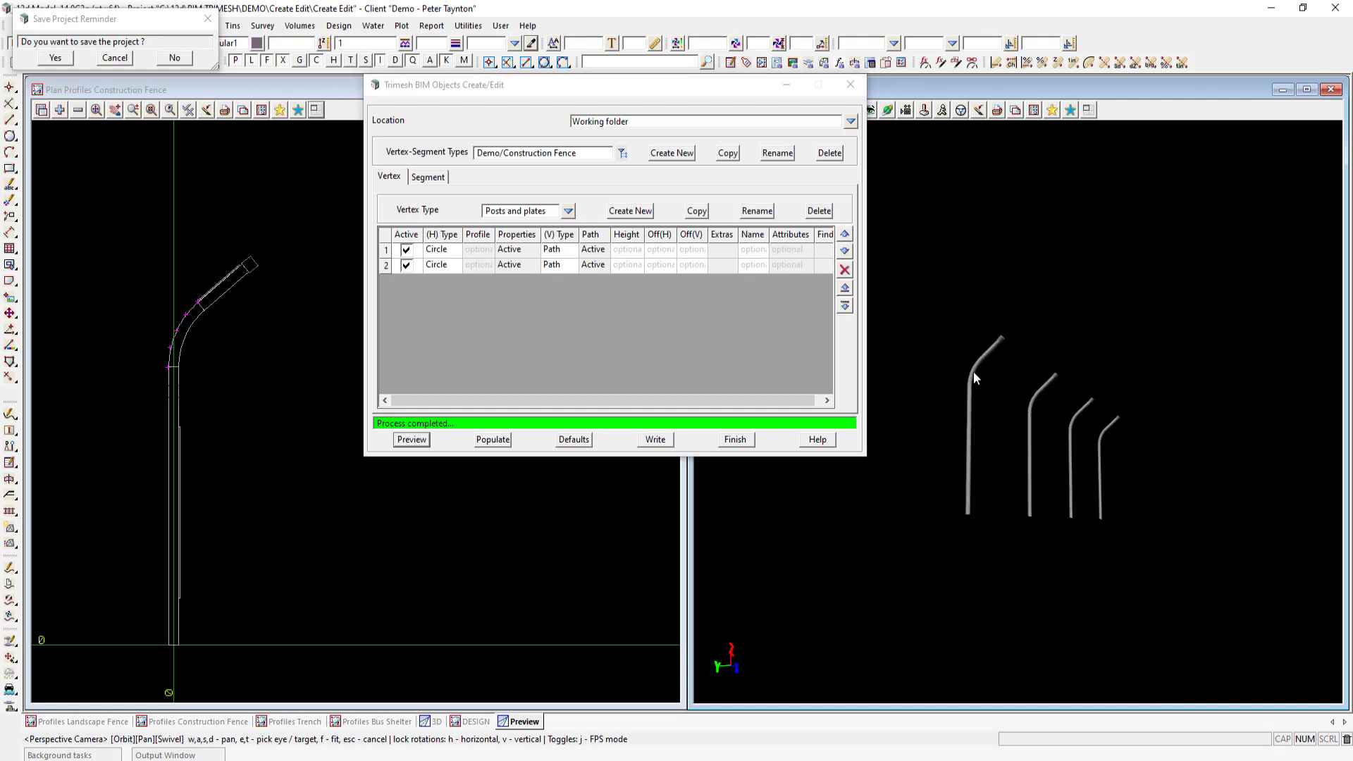
pyautogui.moveTo(971, 384)
pyautogui.mouseDown()
pyautogui.moveTo(1013, 441)
pyautogui.moveTo(960, 396)
pyautogui.mouseUp()
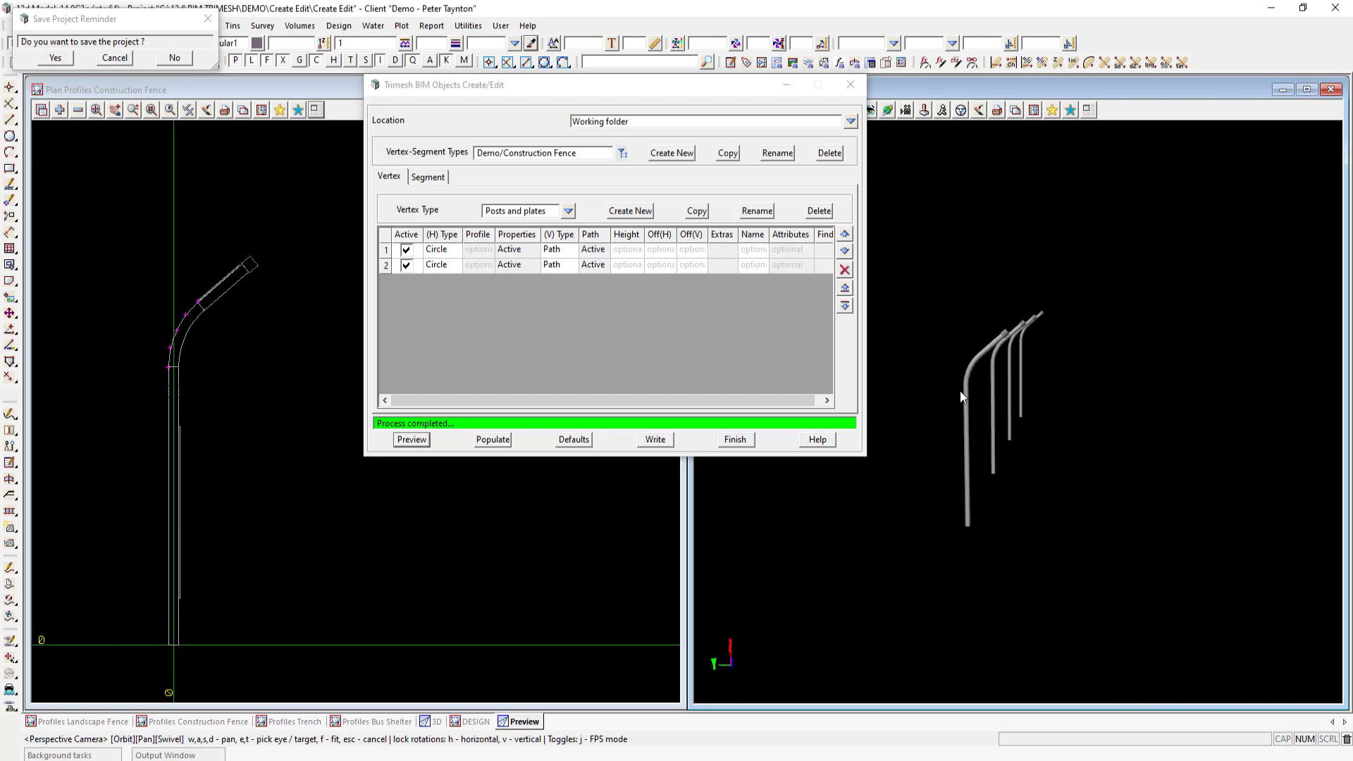
pyautogui.scroll(3, 965, 389)
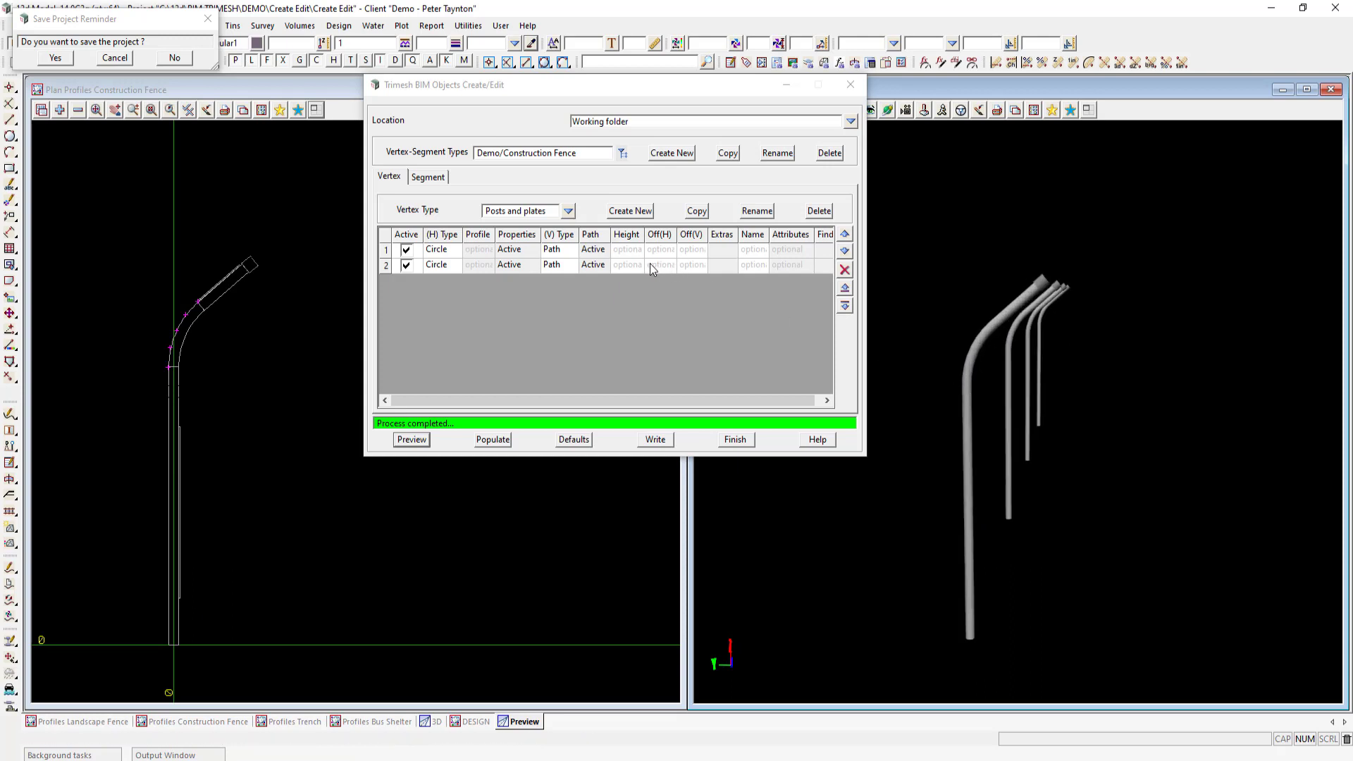
# Add an active third vertex row with the horizontal type Rectangle for the base plates
pyautogui.click(627, 267)
pyautogui.press('Down')
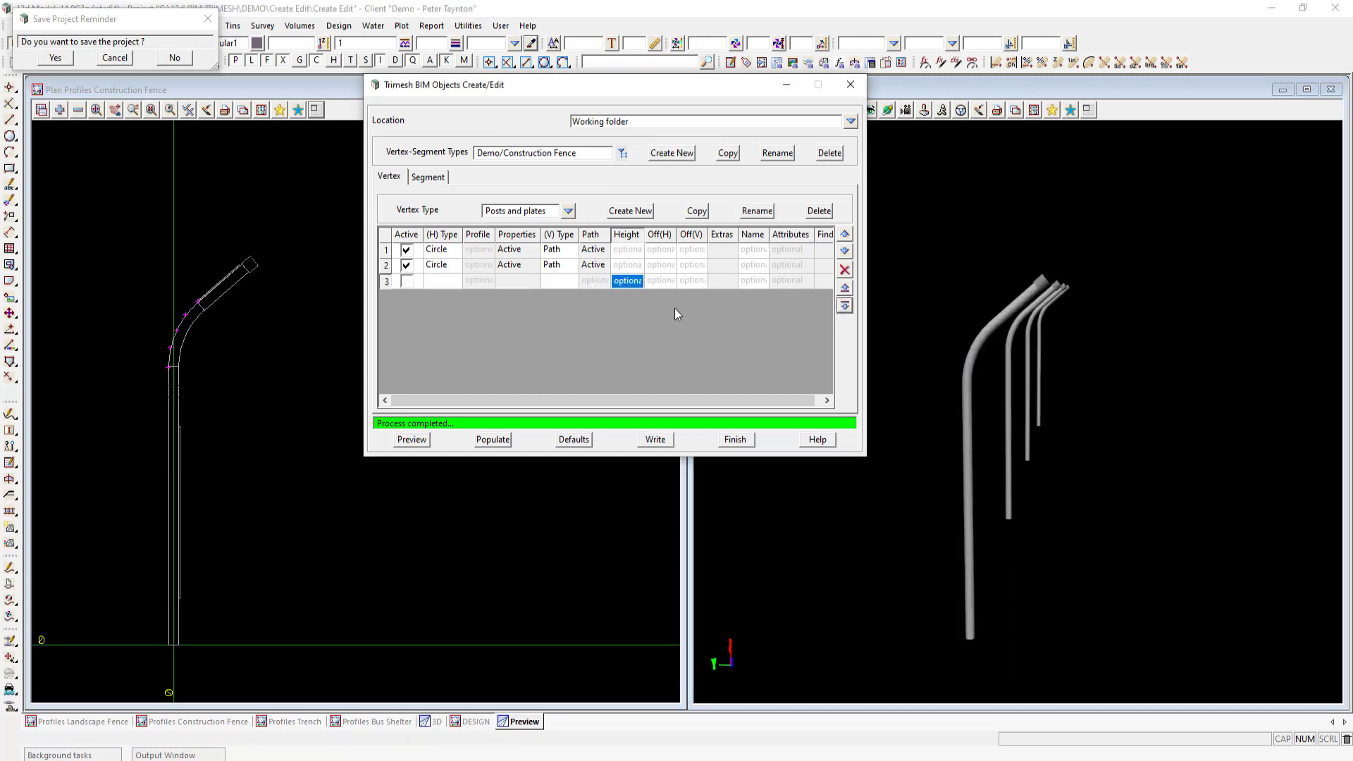
pyautogui.click(407, 282)
pyautogui.click(433, 280)
pyautogui.click(434, 279)
pyautogui.click(458, 308)
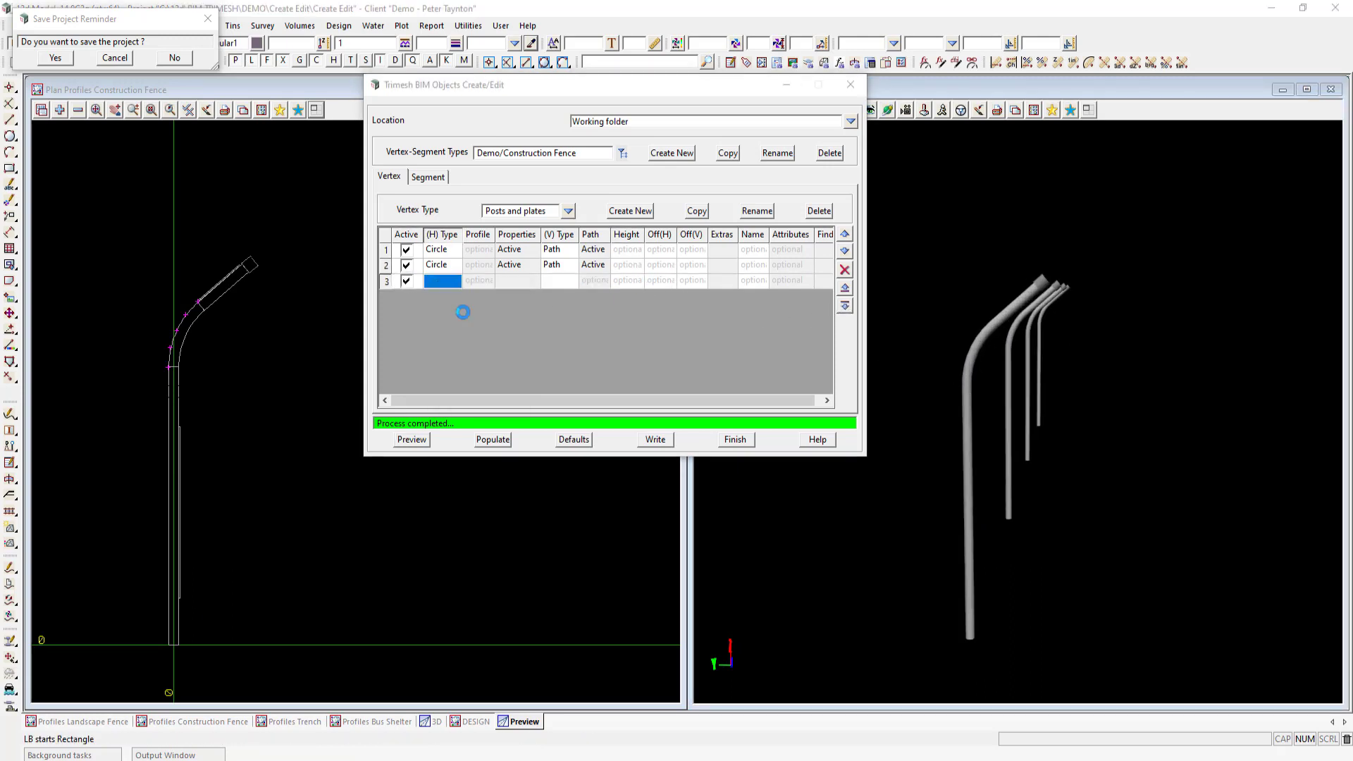
# Set the rectangle row's width and length to .225, colour to shade 64, and enable perpendicular and half angle rotation
pyautogui.click(517, 279)
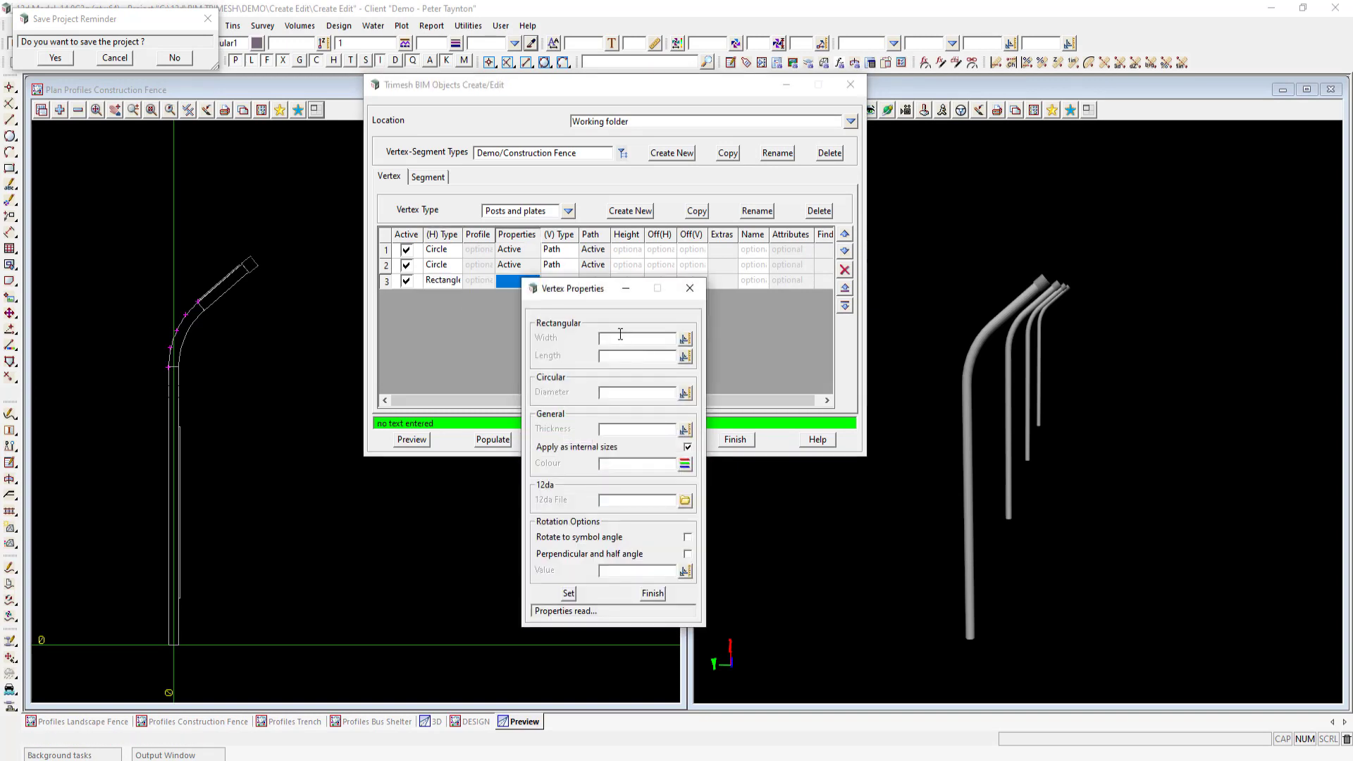
pyautogui.write('.225')
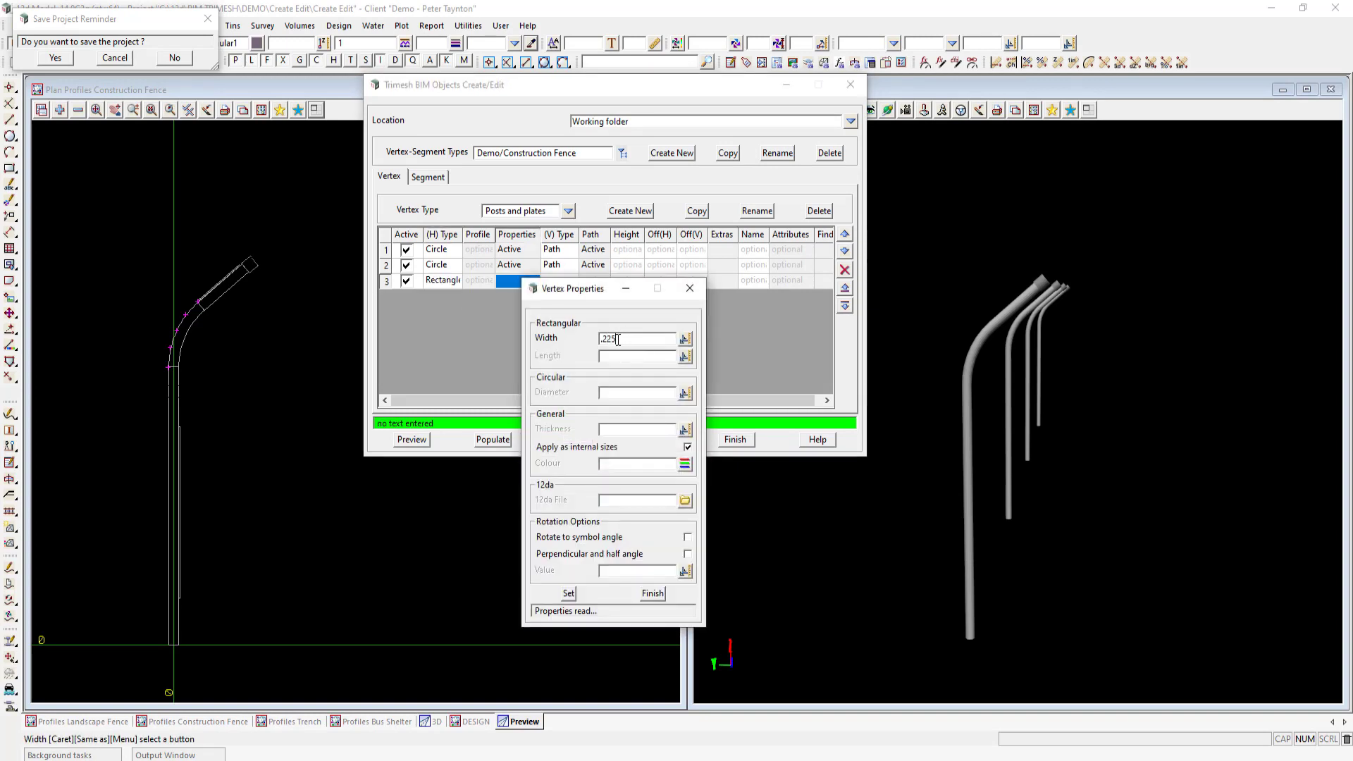
pyautogui.click(622, 354)
pyautogui.write('.225')
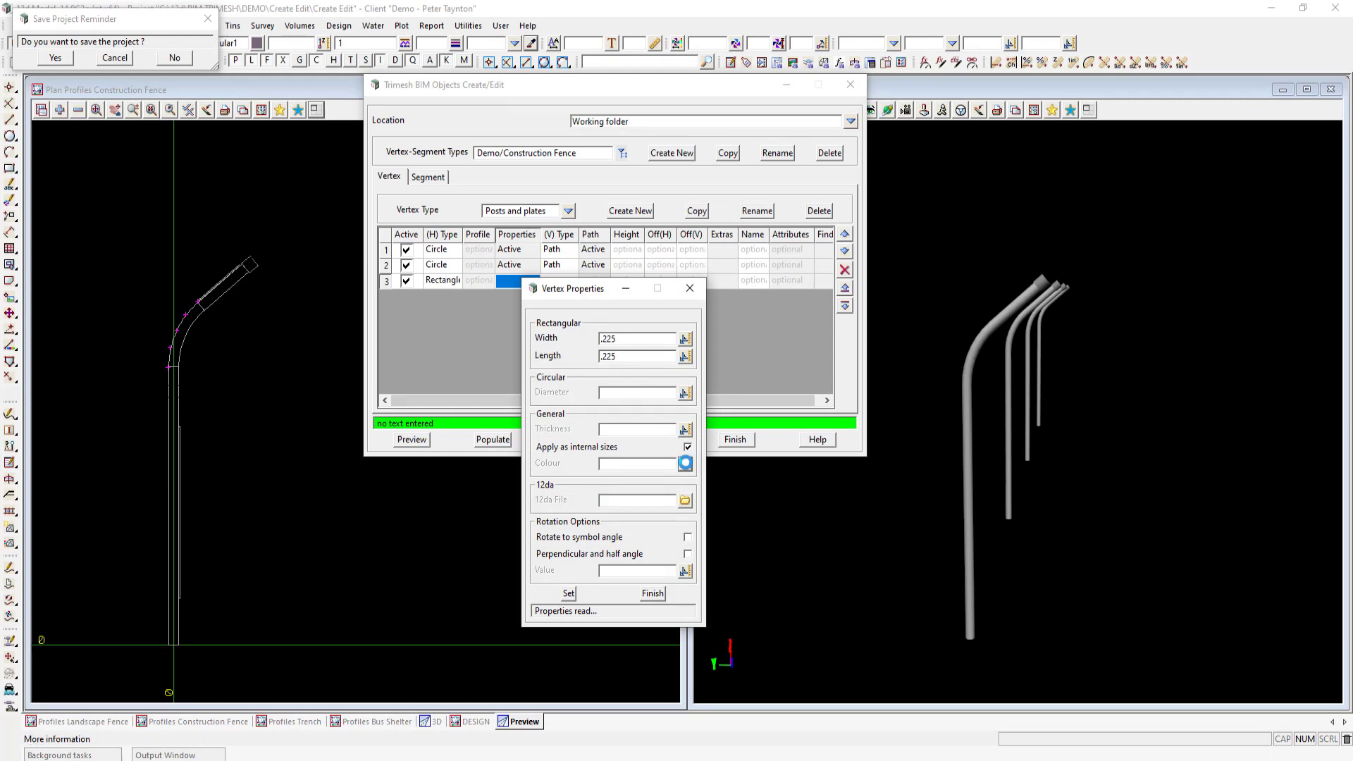
pyautogui.click(684, 464)
pyautogui.doubleClick(834, 656)
pyautogui.click(687, 555)
pyautogui.click(569, 595)
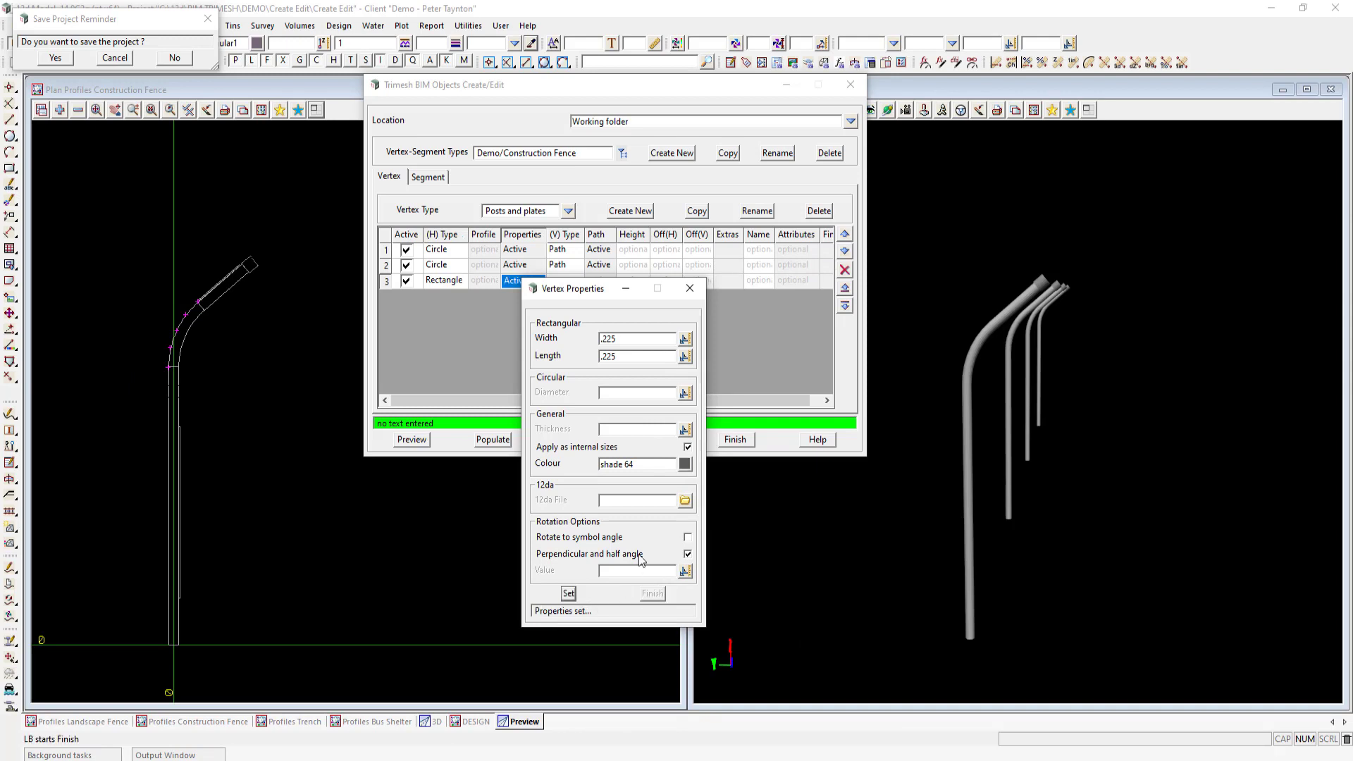
pyautogui.click(652, 593)
# Set the rectangle row's vertical type to Height with a value of 0.02 and preview the base plates
pyautogui.click(565, 282)
pyautogui.click(565, 282)
pyautogui.click(589, 315)
pyautogui.click(630, 282)
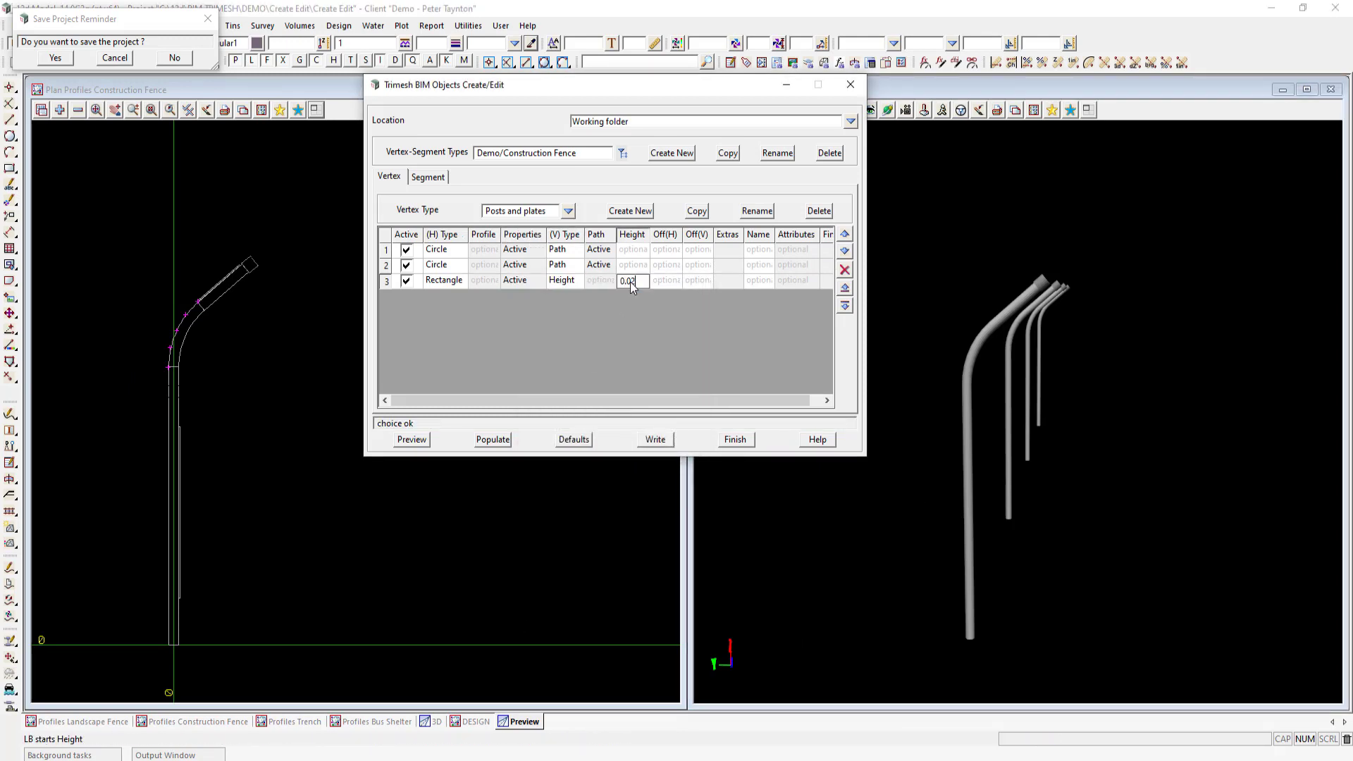
pyautogui.click(413, 440)
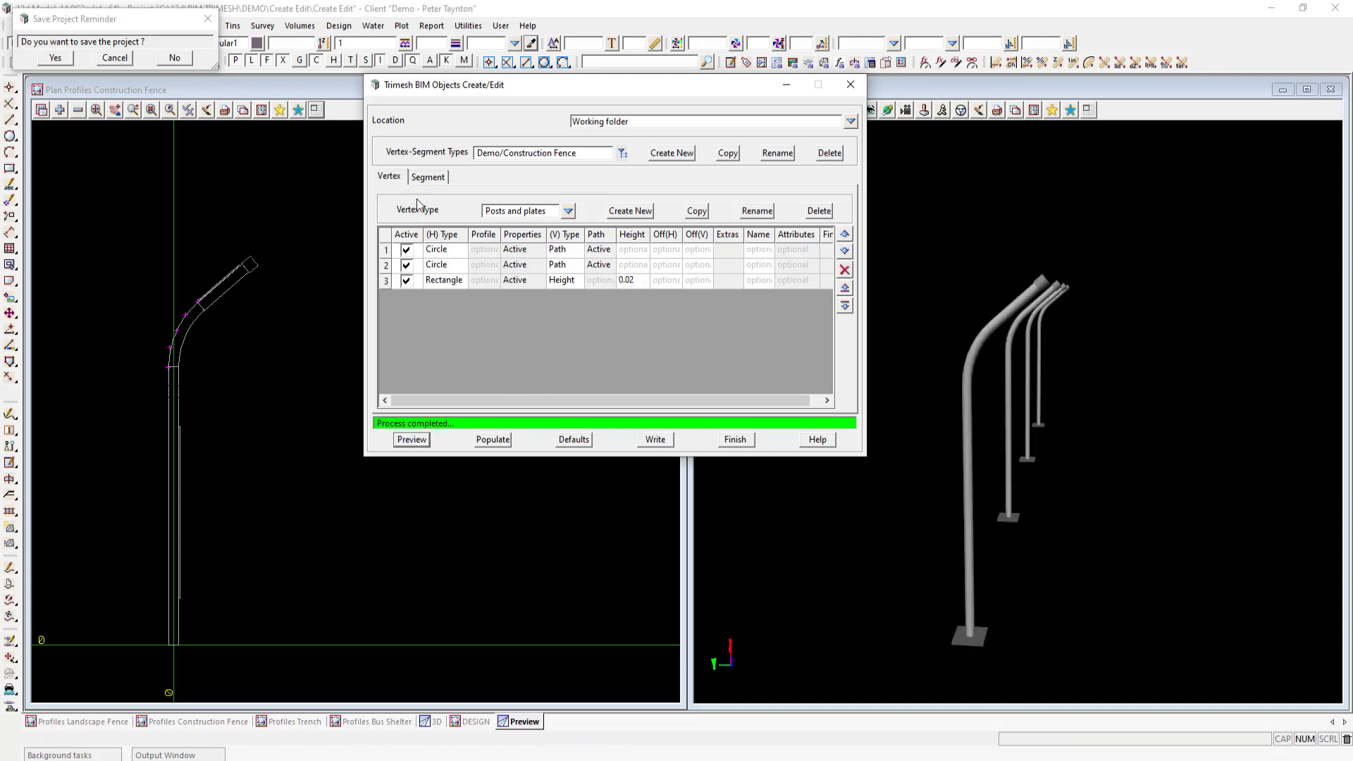
# Create a segment type named "Wires and panels" for the construction fence
pyautogui.click(427, 178)
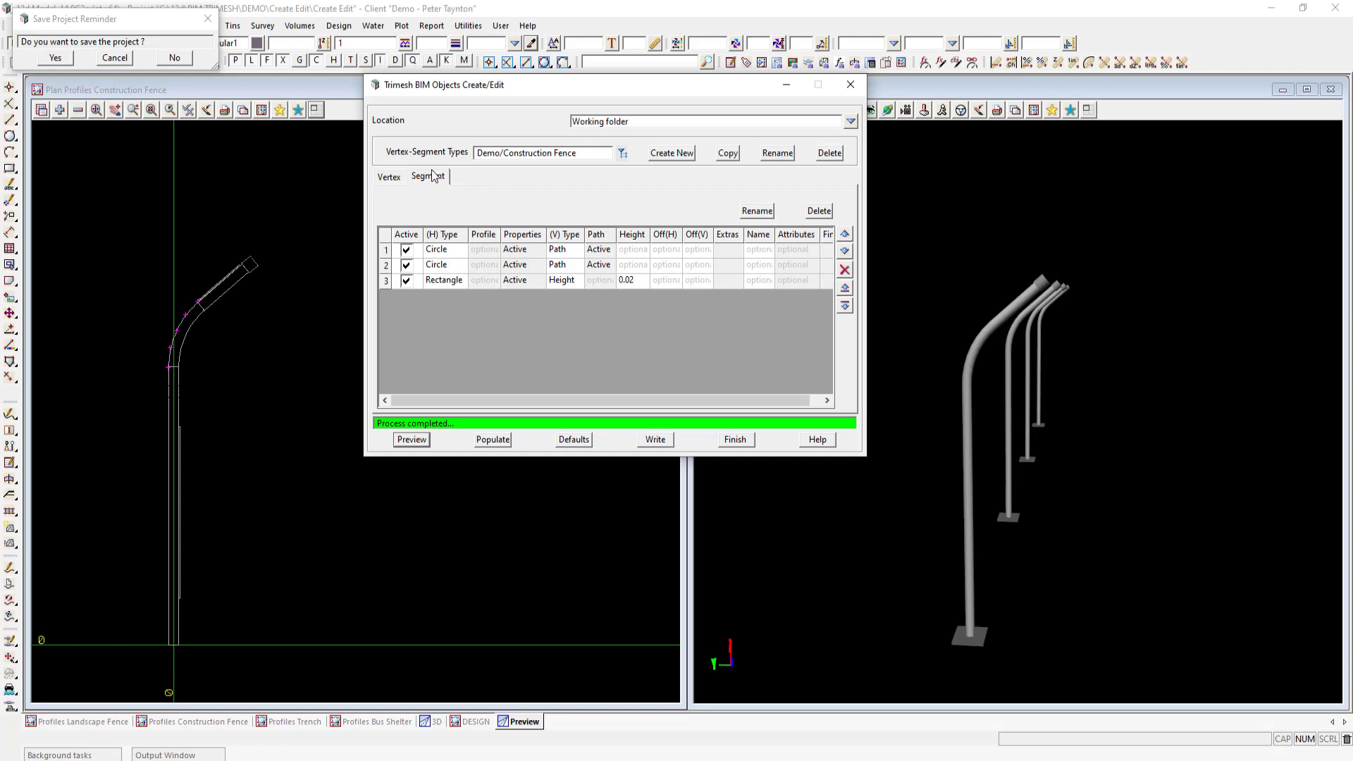
pyautogui.click(625, 211)
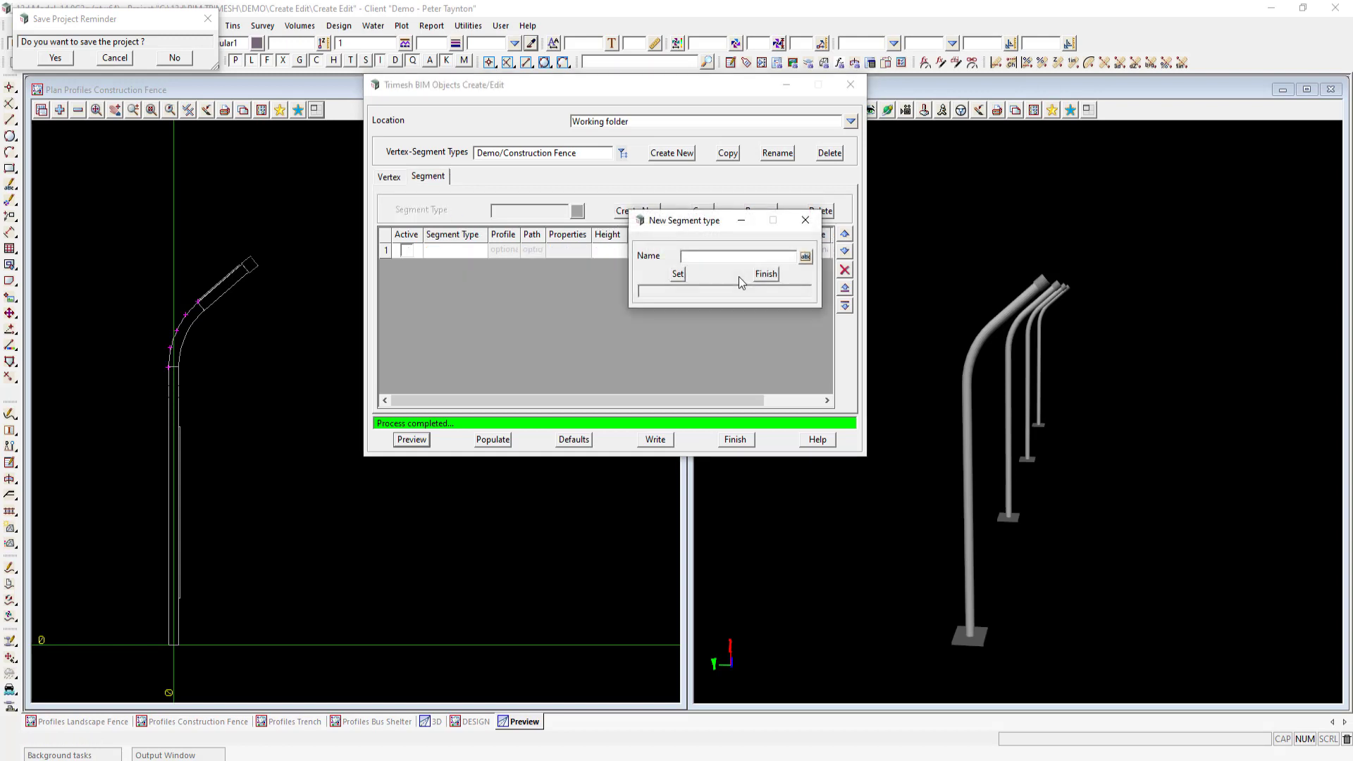
pyautogui.write('Wires and panels')
pyautogui.click(678, 274)
pyautogui.click(766, 274)
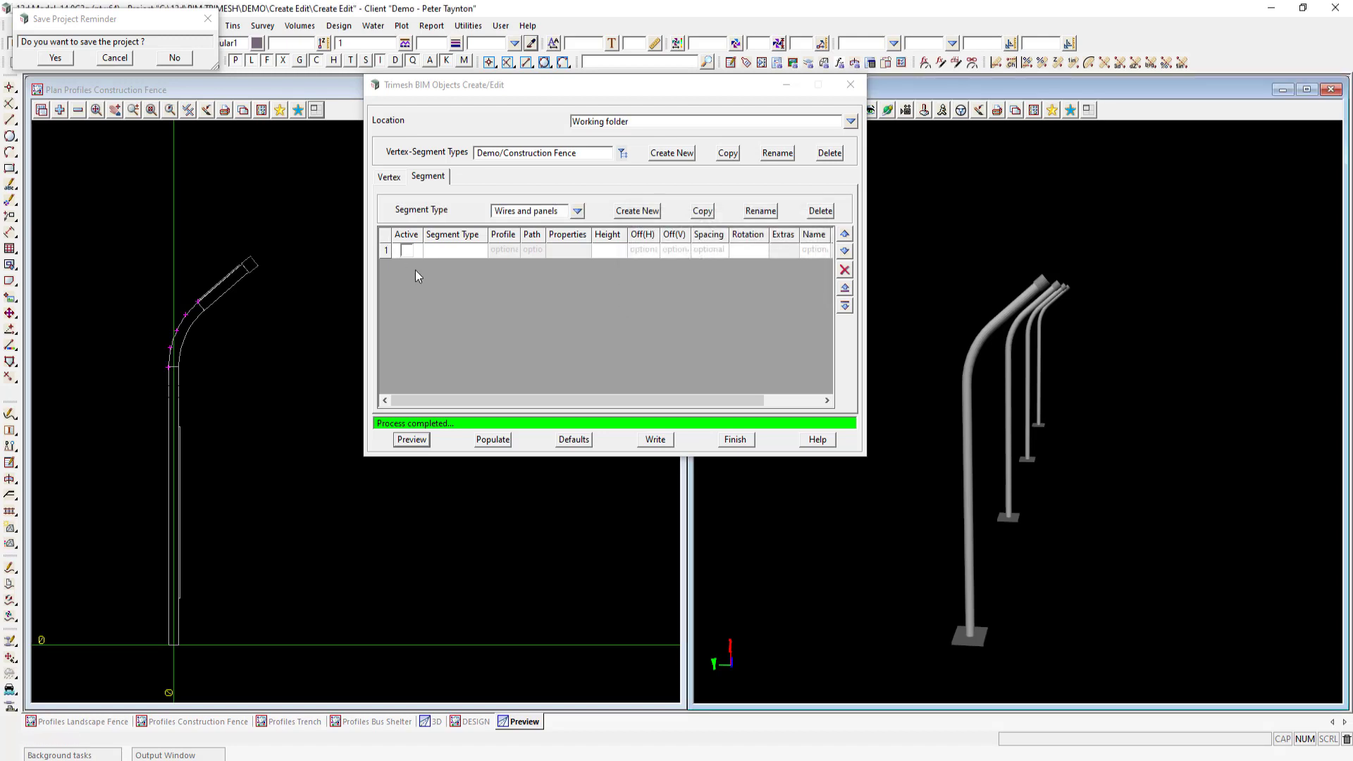
# Activate the first segment row of the Wires and panels type and set its segment type to Profile
pyautogui.click(407, 250)
pyautogui.click(455, 251)
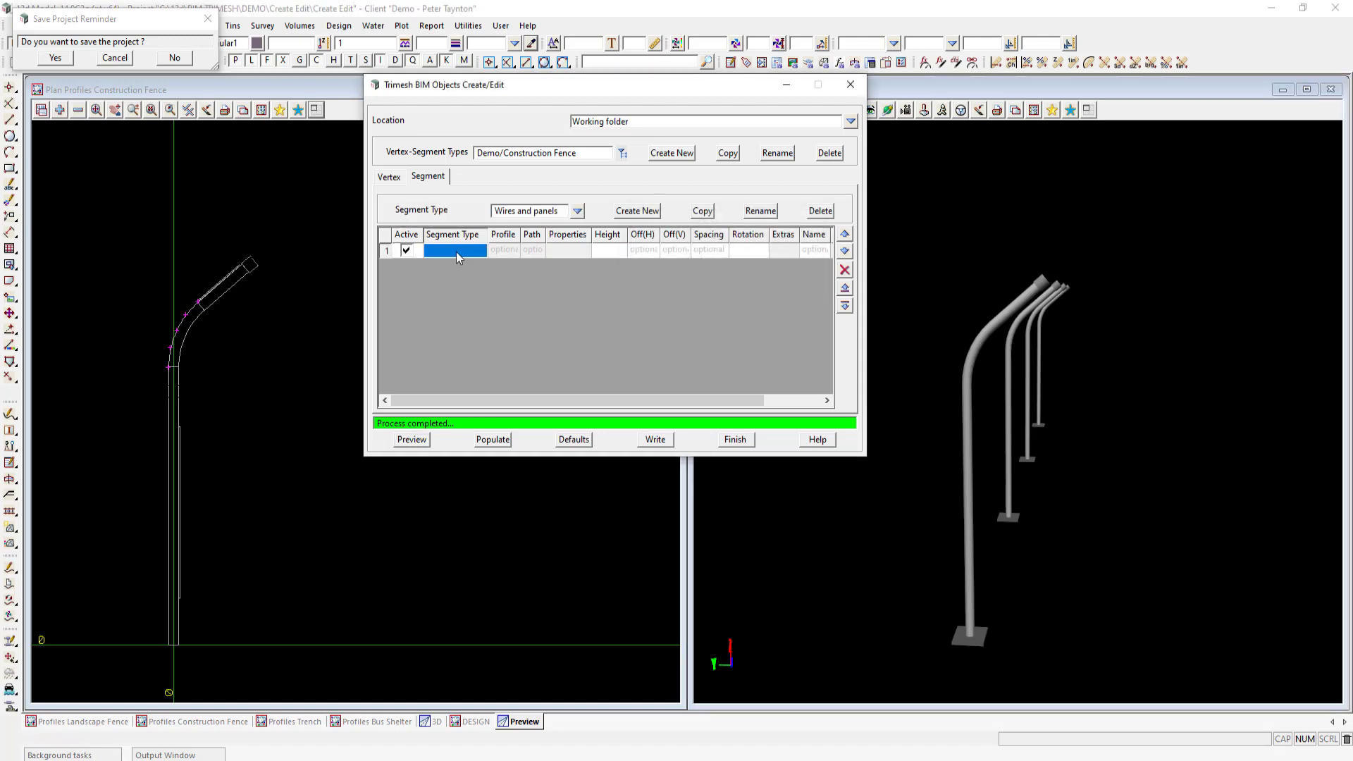
pyautogui.click(456, 251)
pyautogui.click(476, 331)
# Set the thin sloping panel outline beside the post's bent arm as the first row's profile string and preview the fence
pyautogui.click(503, 251)
pyautogui.click(660, 310)
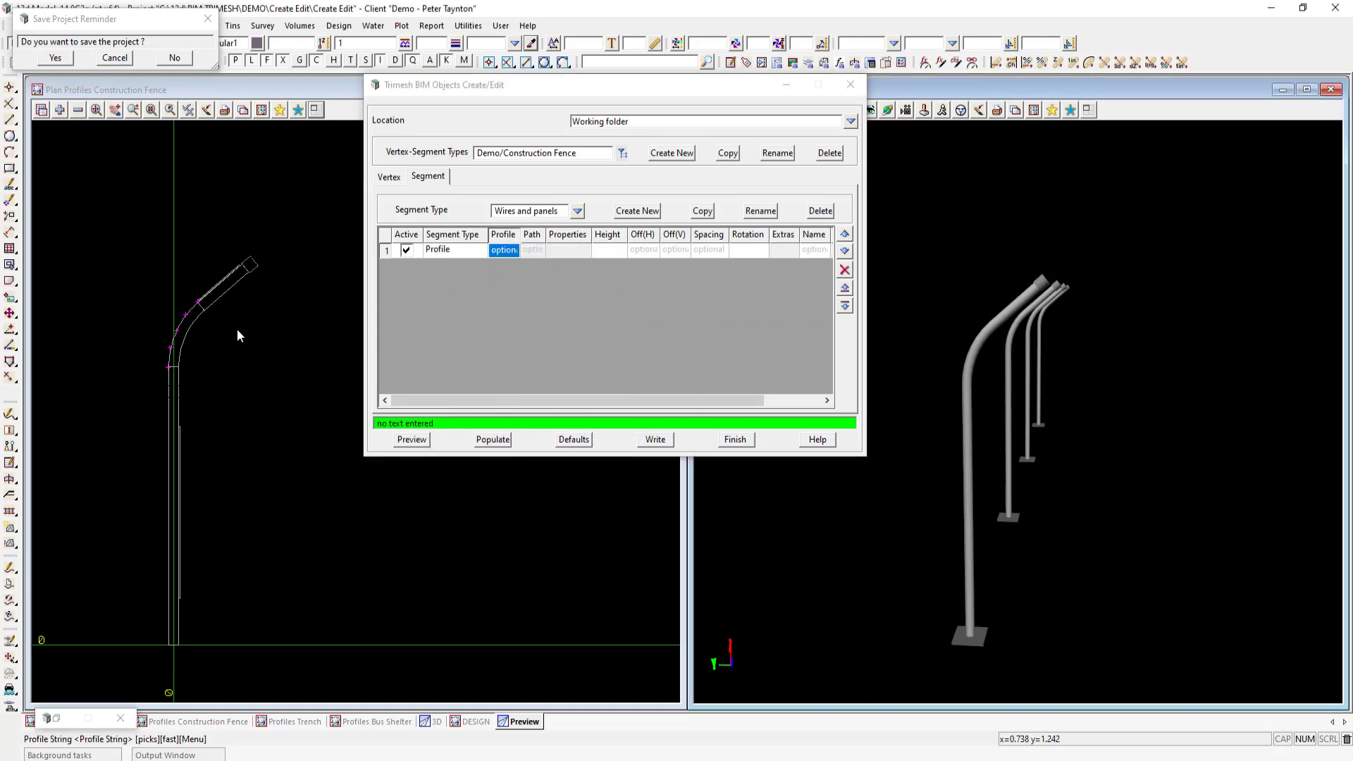
pyautogui.click(210, 290)
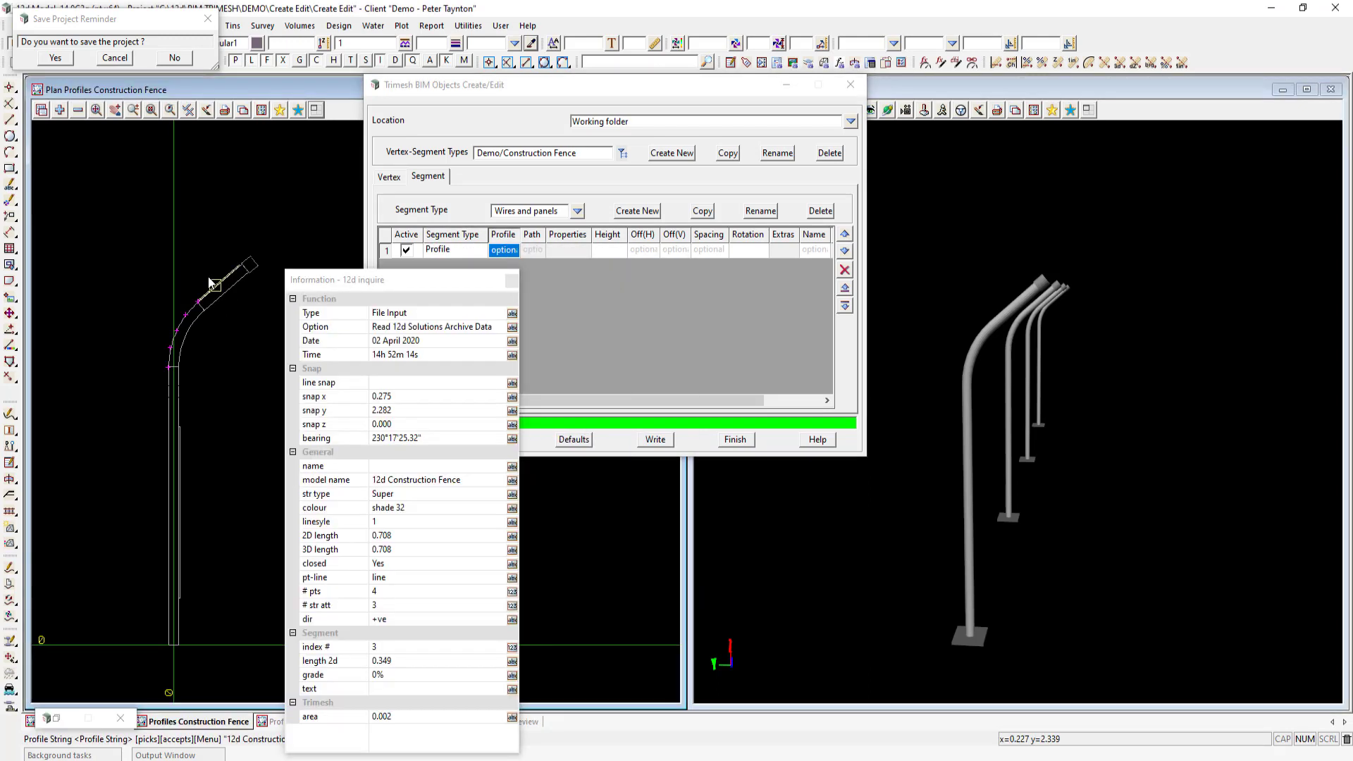
pyautogui.click(535, 461)
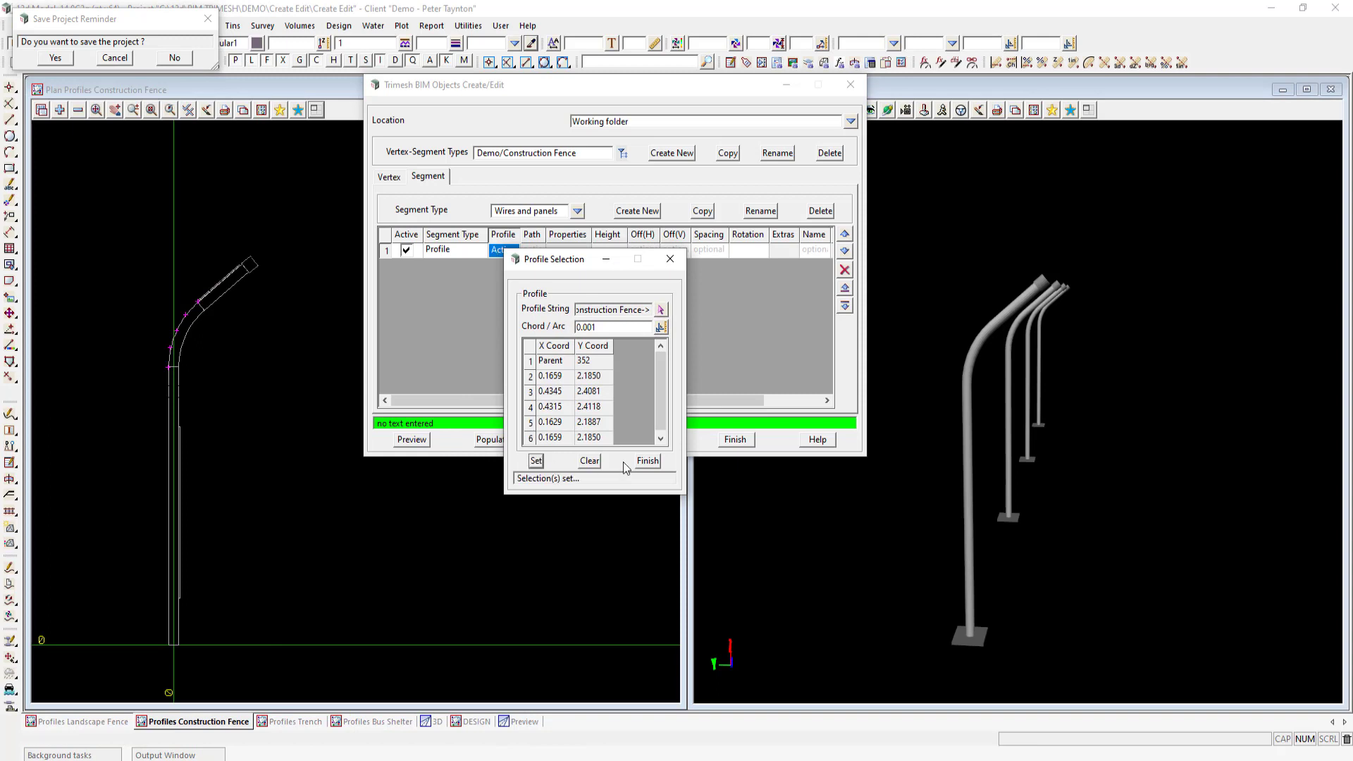
pyautogui.click(645, 461)
pyautogui.click(415, 438)
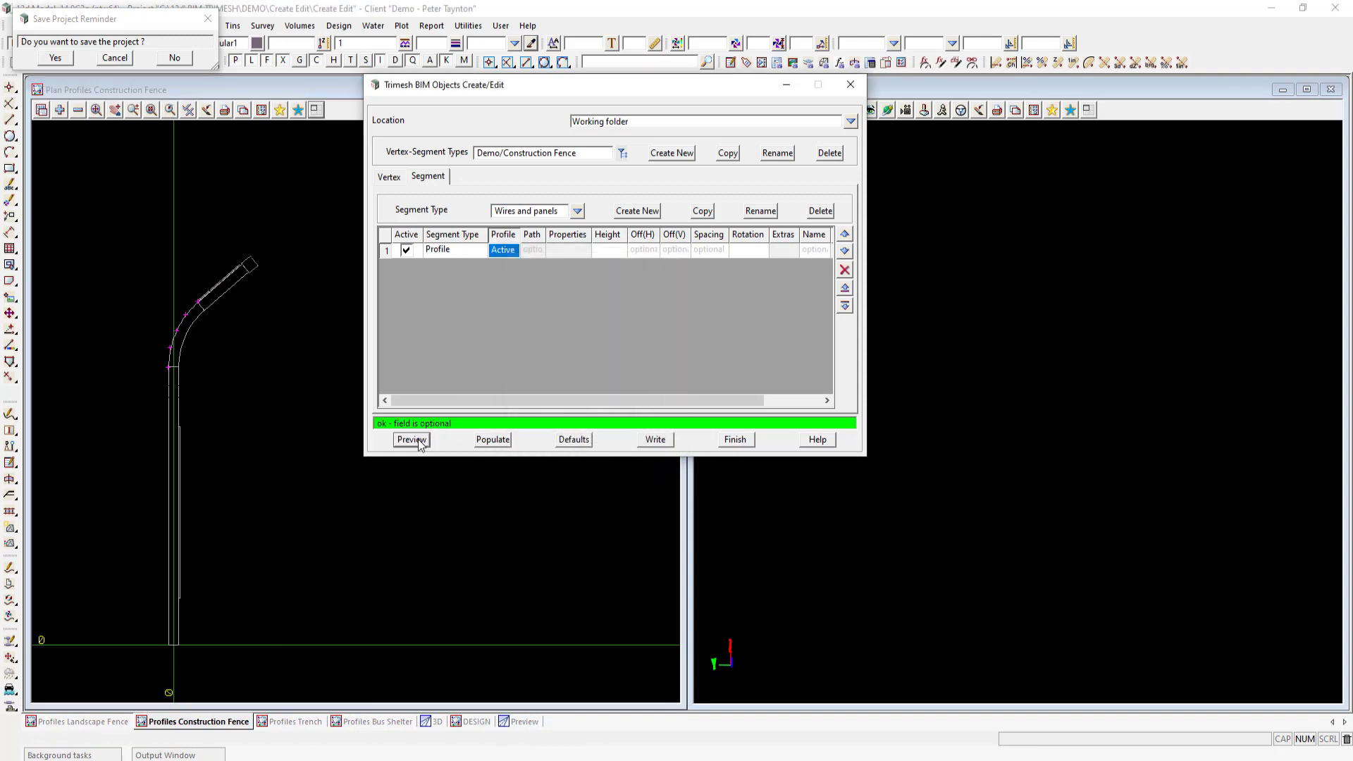
pyautogui.moveTo(983, 457); pyautogui.dragTo(1024, 458)
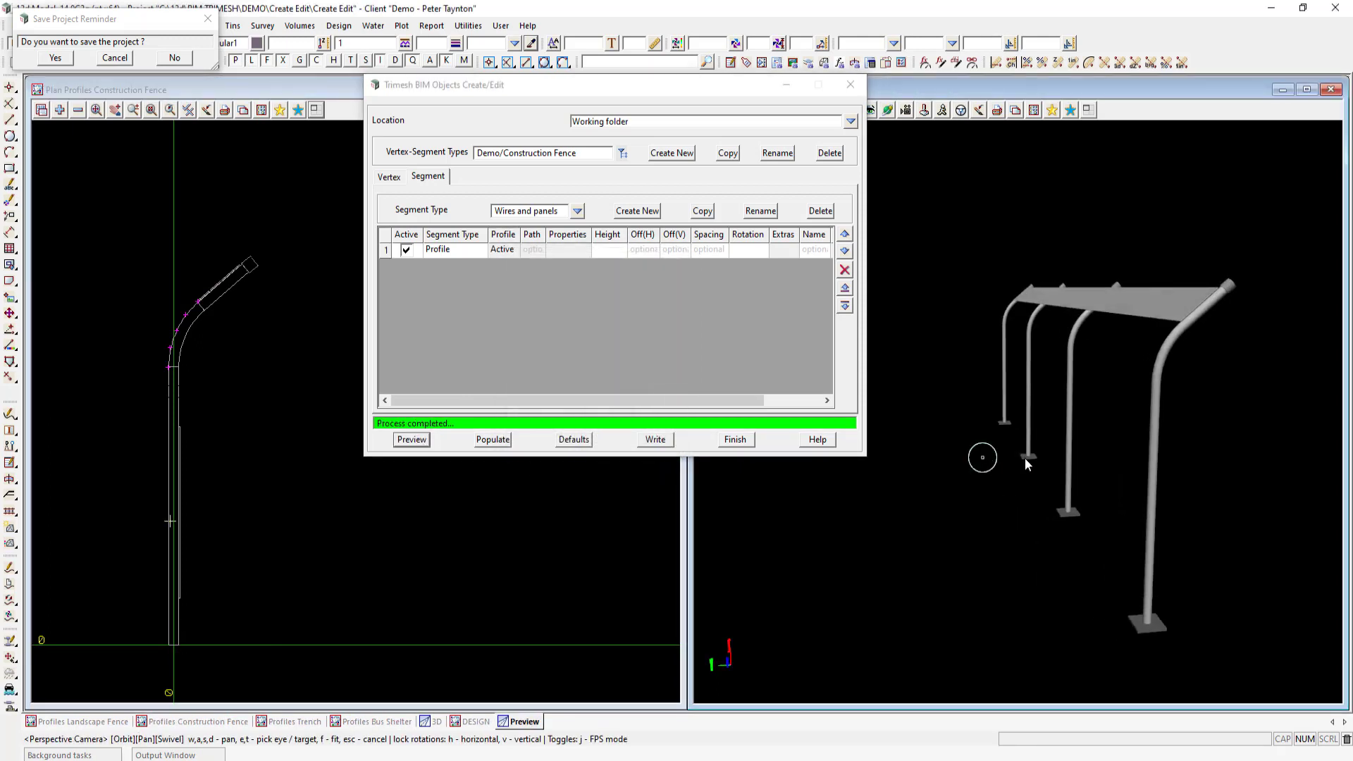
# Add an active second segment row with the segment type Profile
pyautogui.click(670, 252)
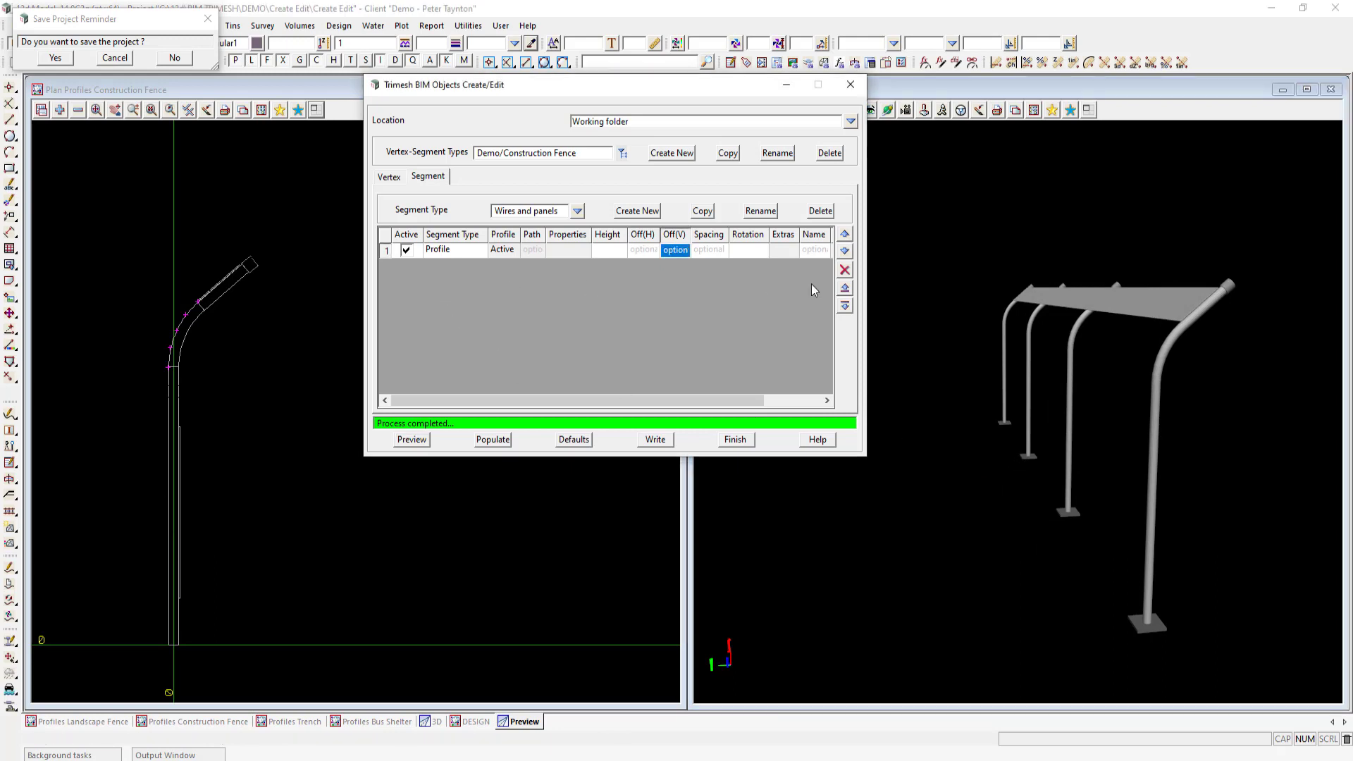
pyautogui.click(844, 306)
pyautogui.click(410, 266)
pyautogui.click(406, 266)
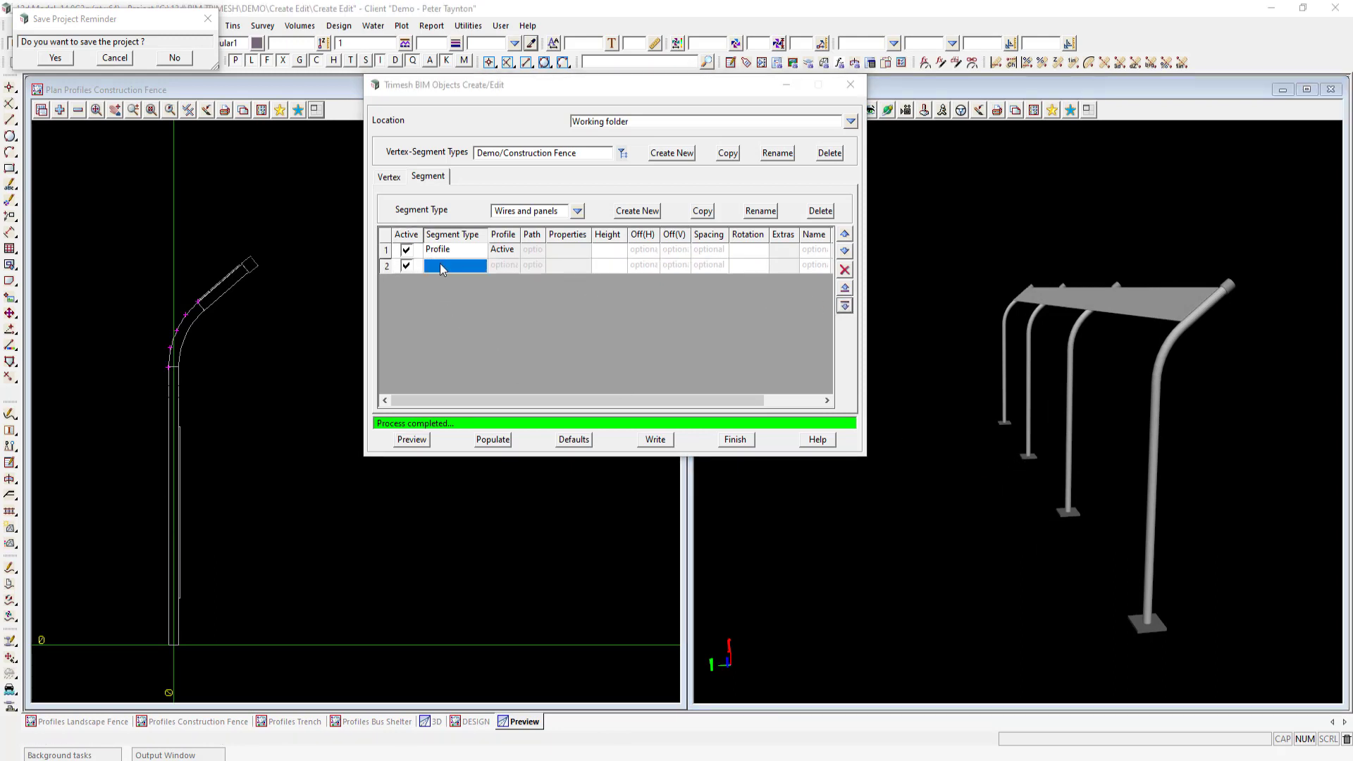
pyautogui.click(455, 266)
pyautogui.click(465, 347)
# Set the thin vertical panel outline beside the straight post as the second row's profile string and preview the fence
pyautogui.click(503, 266)
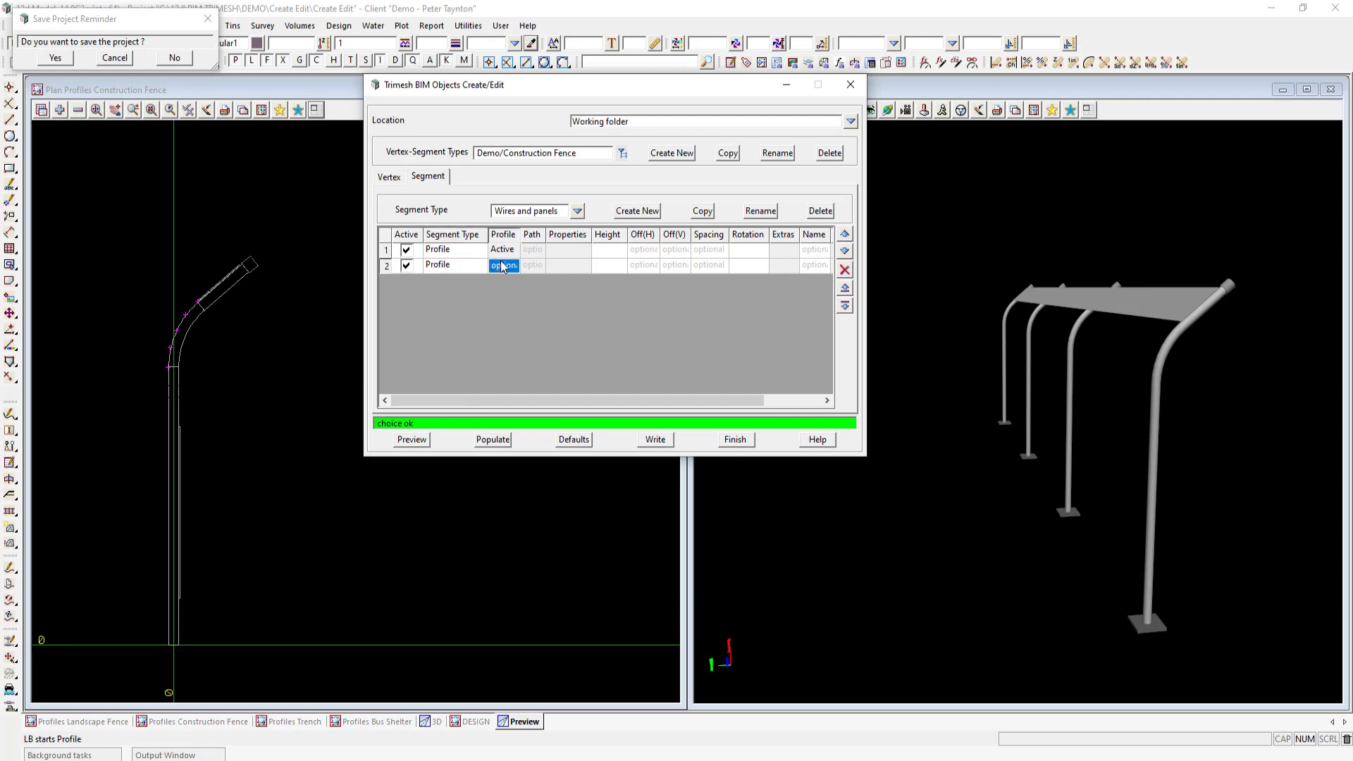
pyautogui.click(663, 324)
pyautogui.click(178, 508)
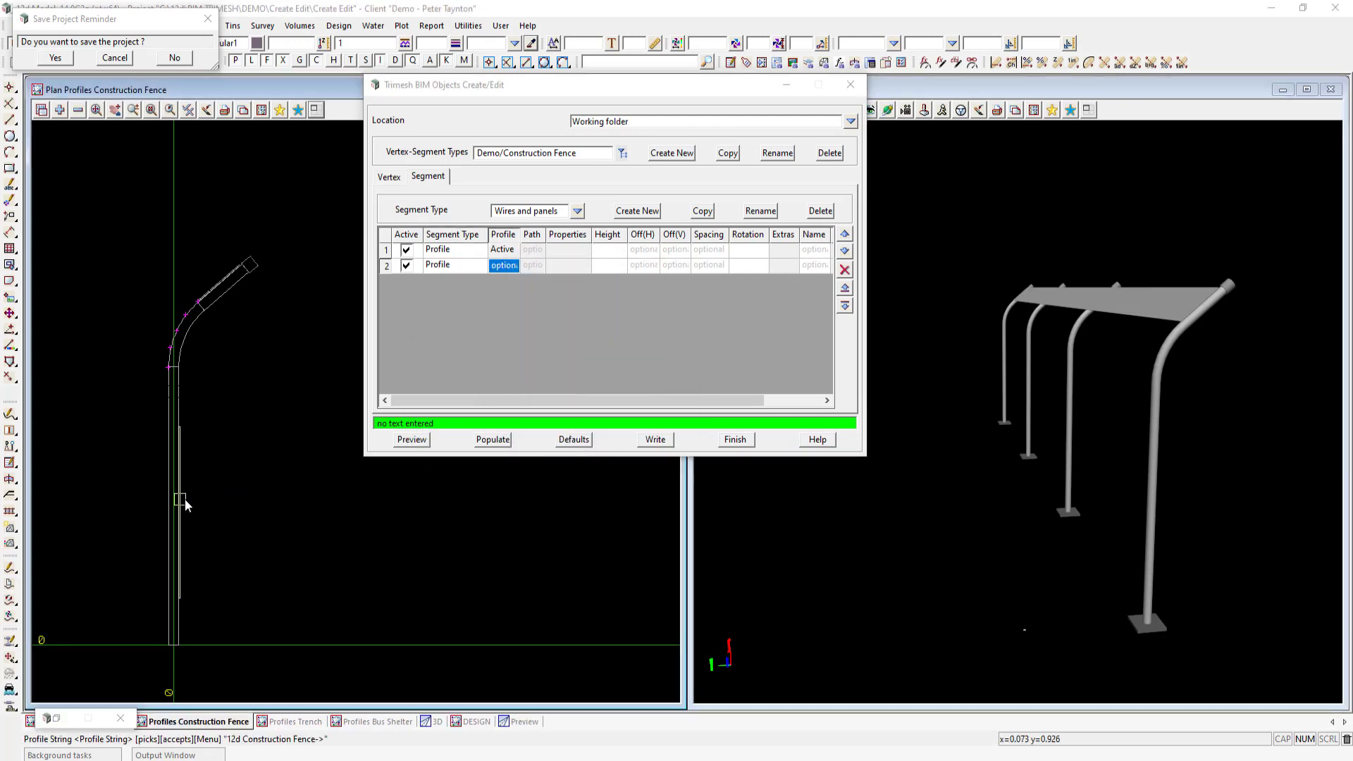
pyautogui.click(536, 473)
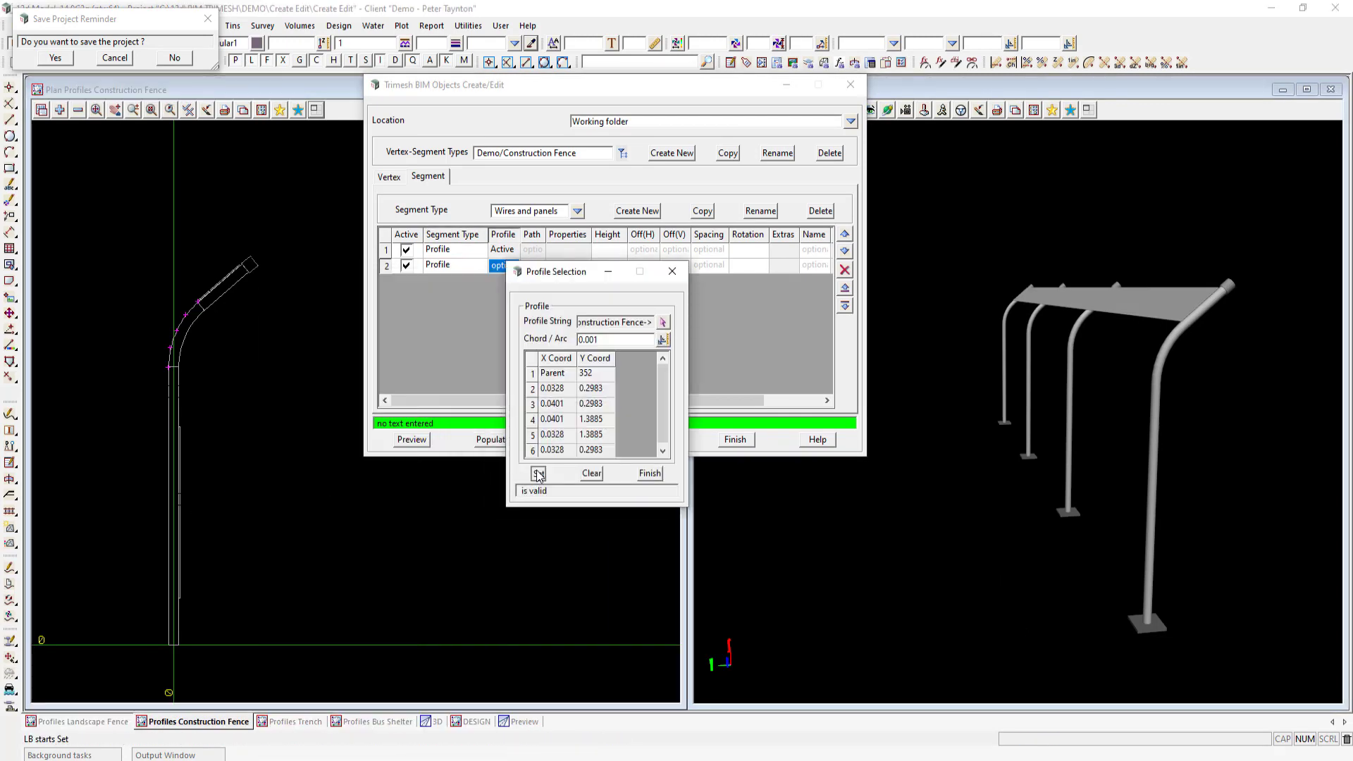
pyautogui.click(648, 473)
pyautogui.click(414, 441)
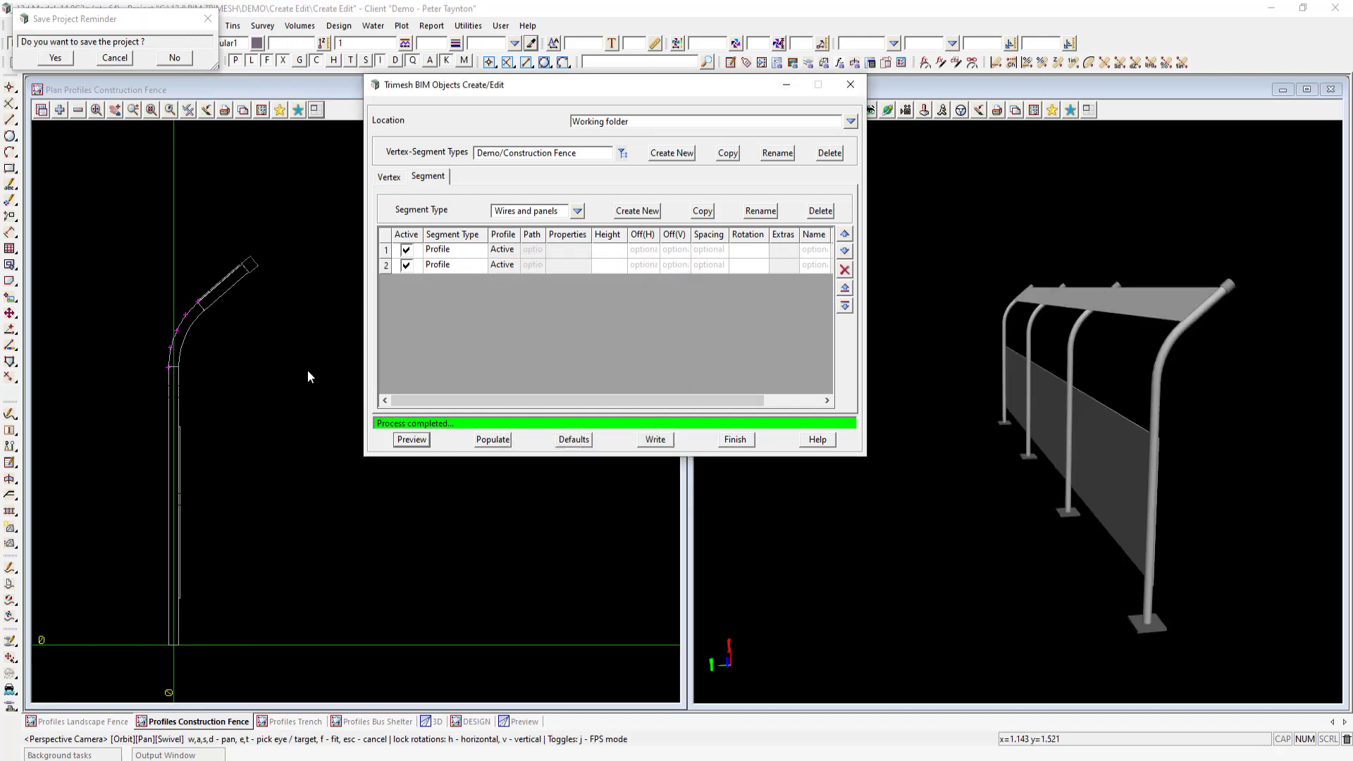
# Add an active third segment row with the segment type Circular(H) (Super str) for the wires
pyautogui.scroll(3, 158, 320)
pyautogui.scroll(3, 158, 330)
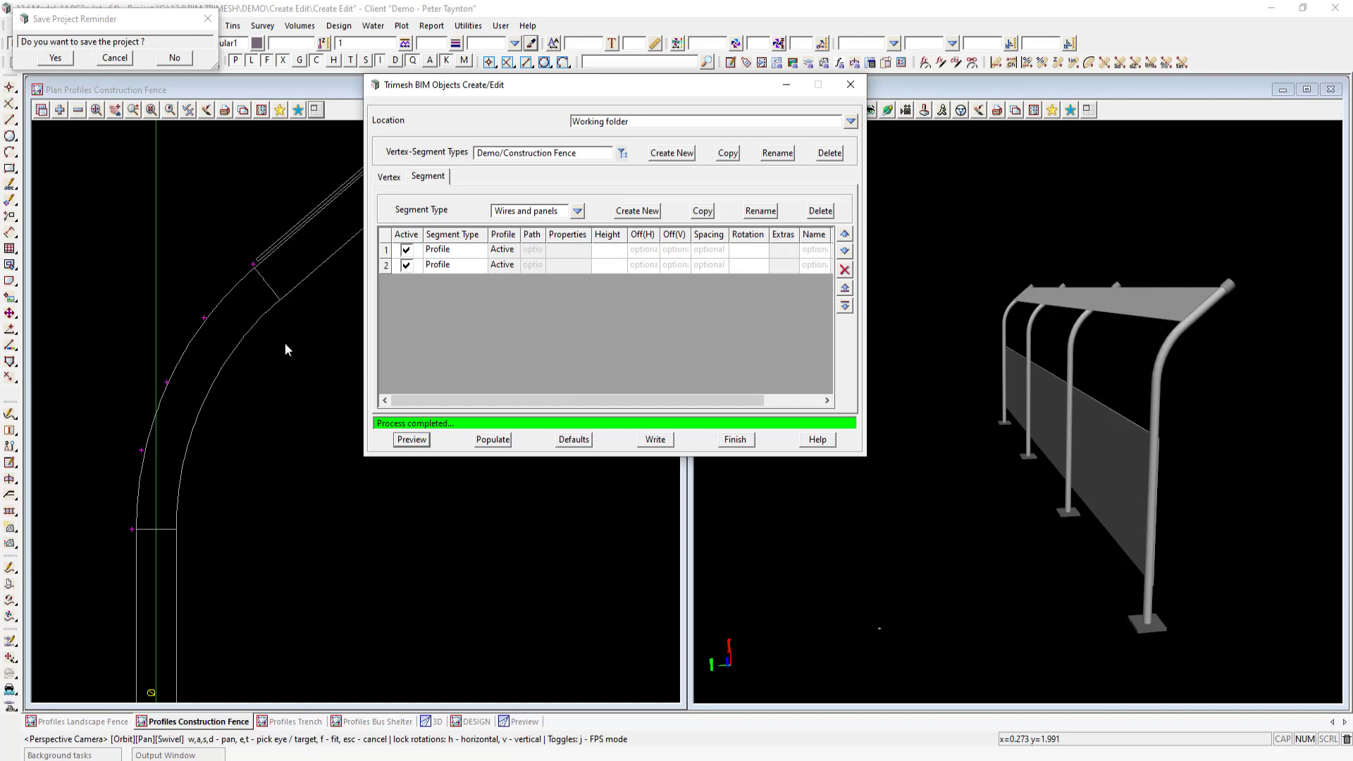
pyautogui.click(386, 267)
pyautogui.click(845, 306)
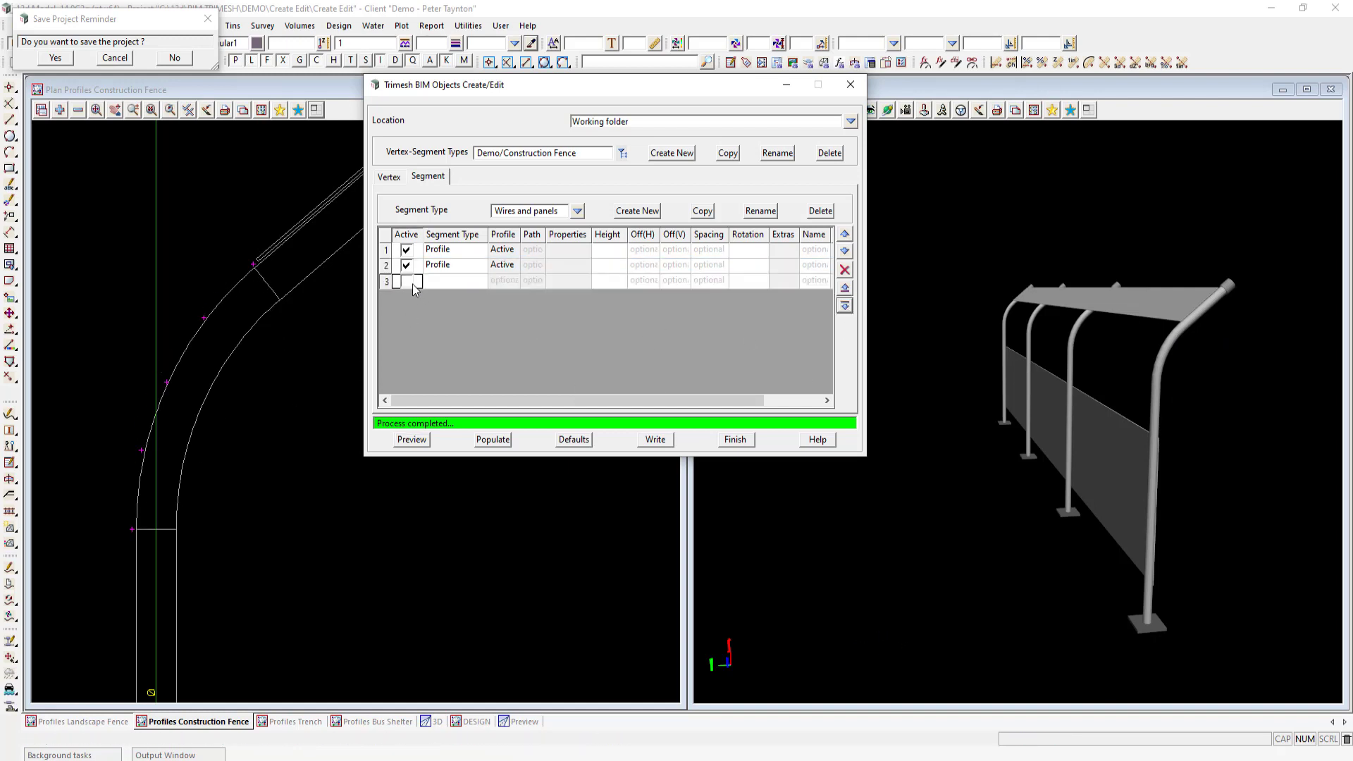
pyautogui.click(455, 281)
pyautogui.click(455, 280)
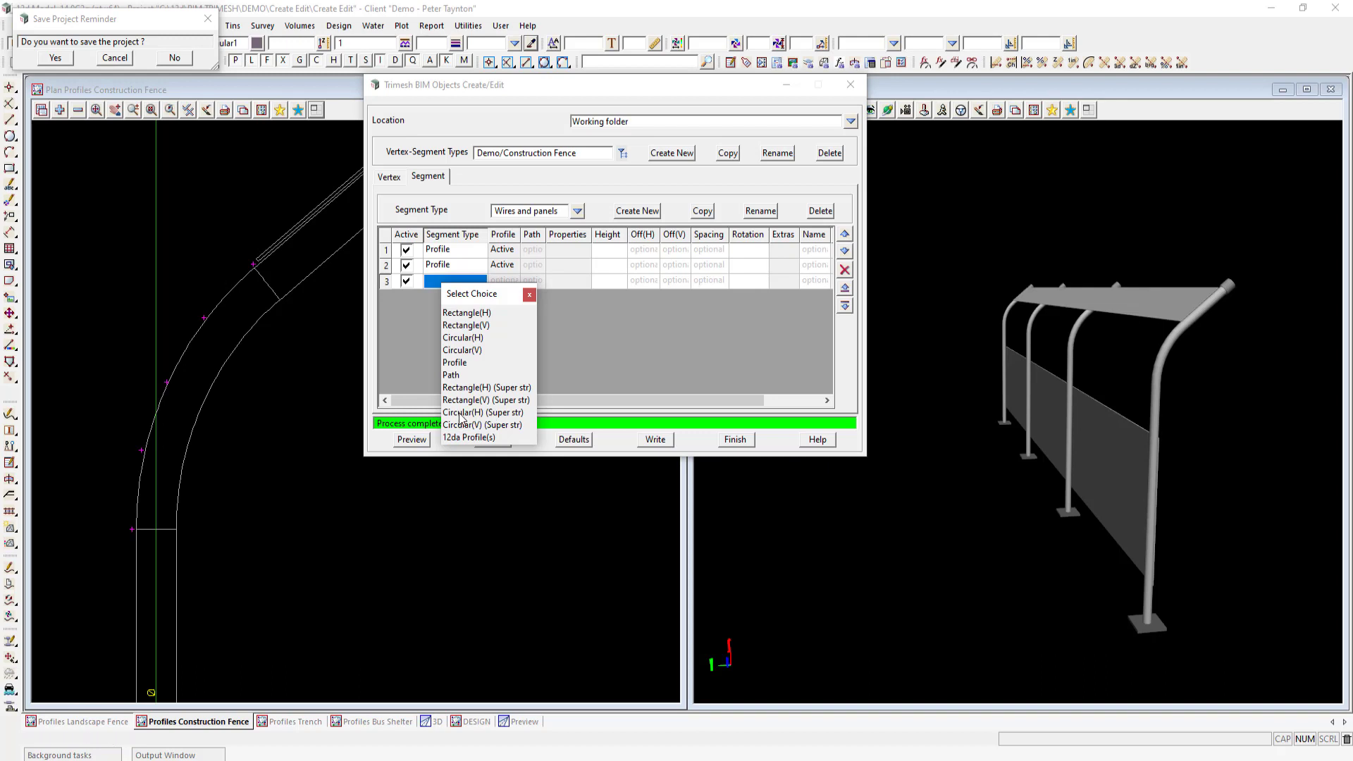
pyautogui.click(459, 414)
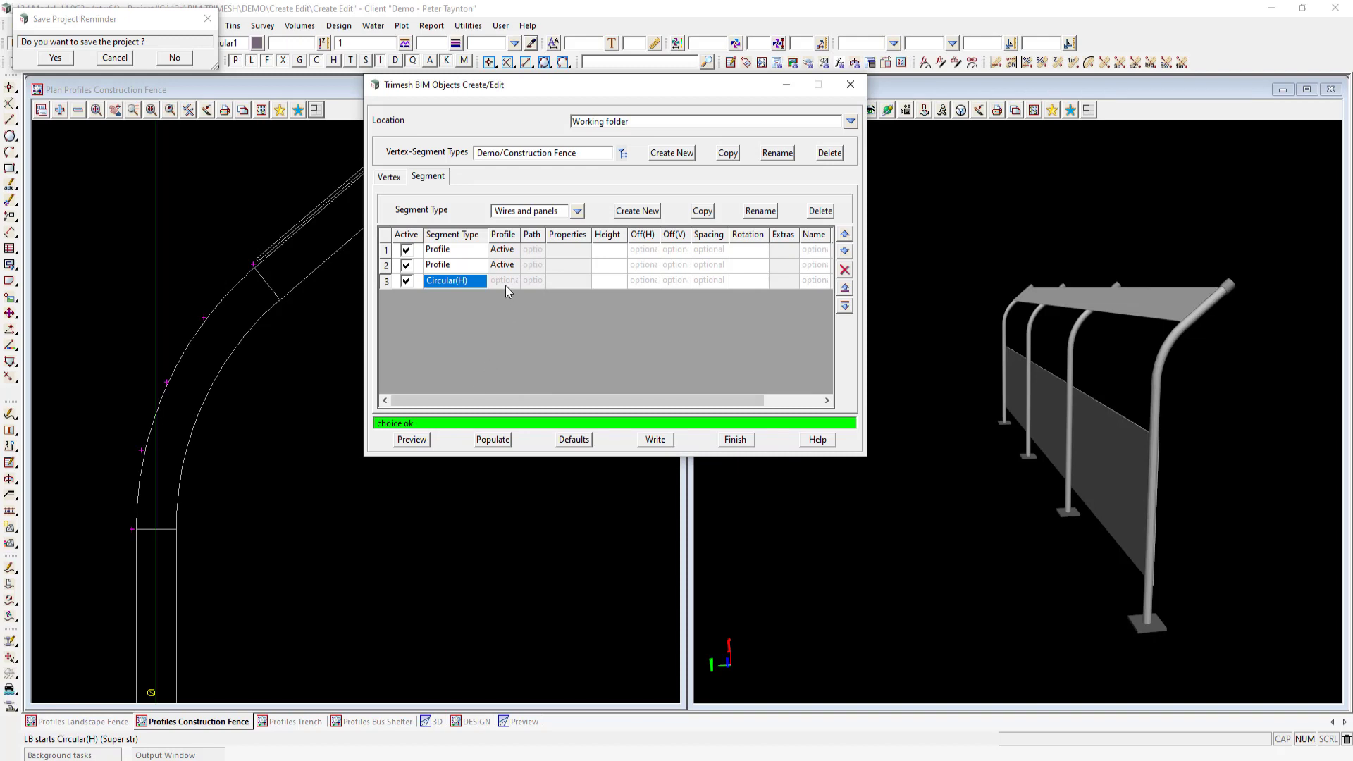
# Set the string of magenta points along the post's bend as the third row's path
pyautogui.doubleClick(530, 282)
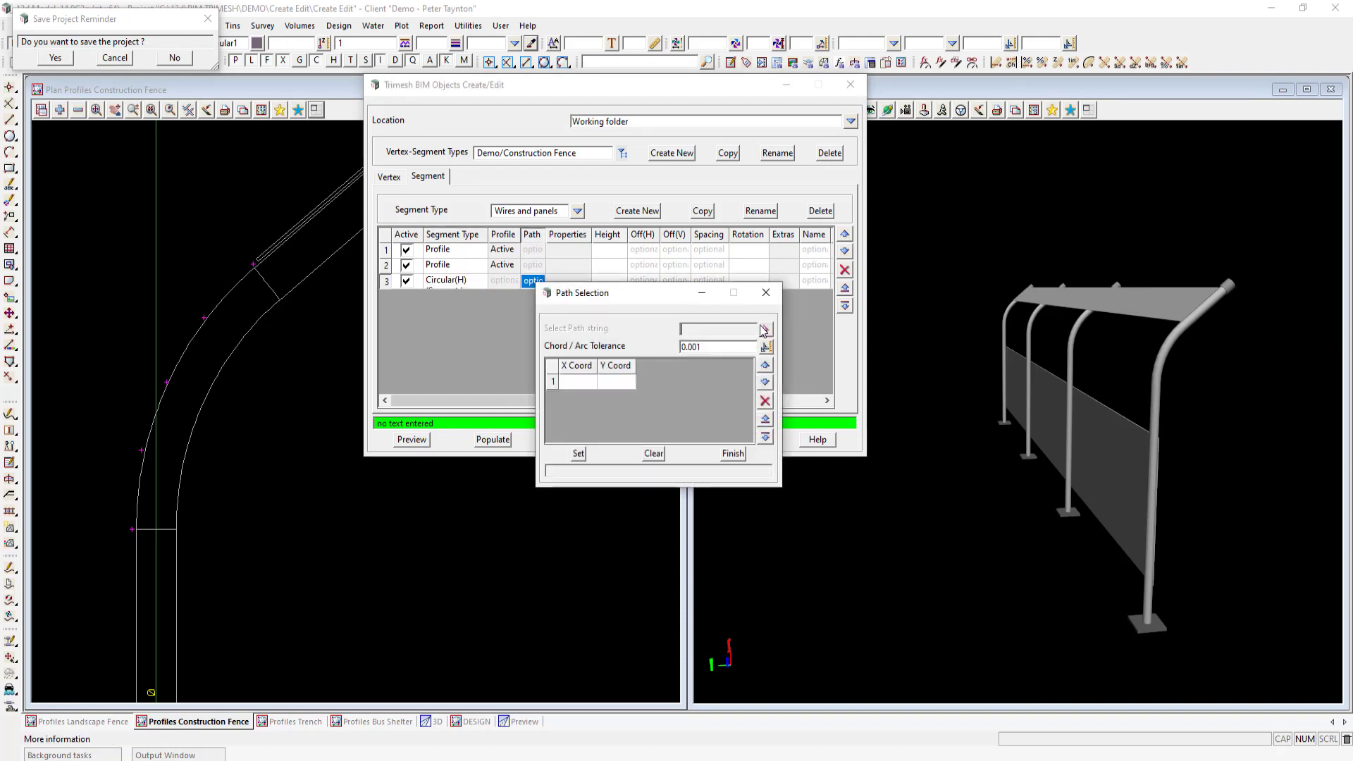
pyautogui.click(766, 331)
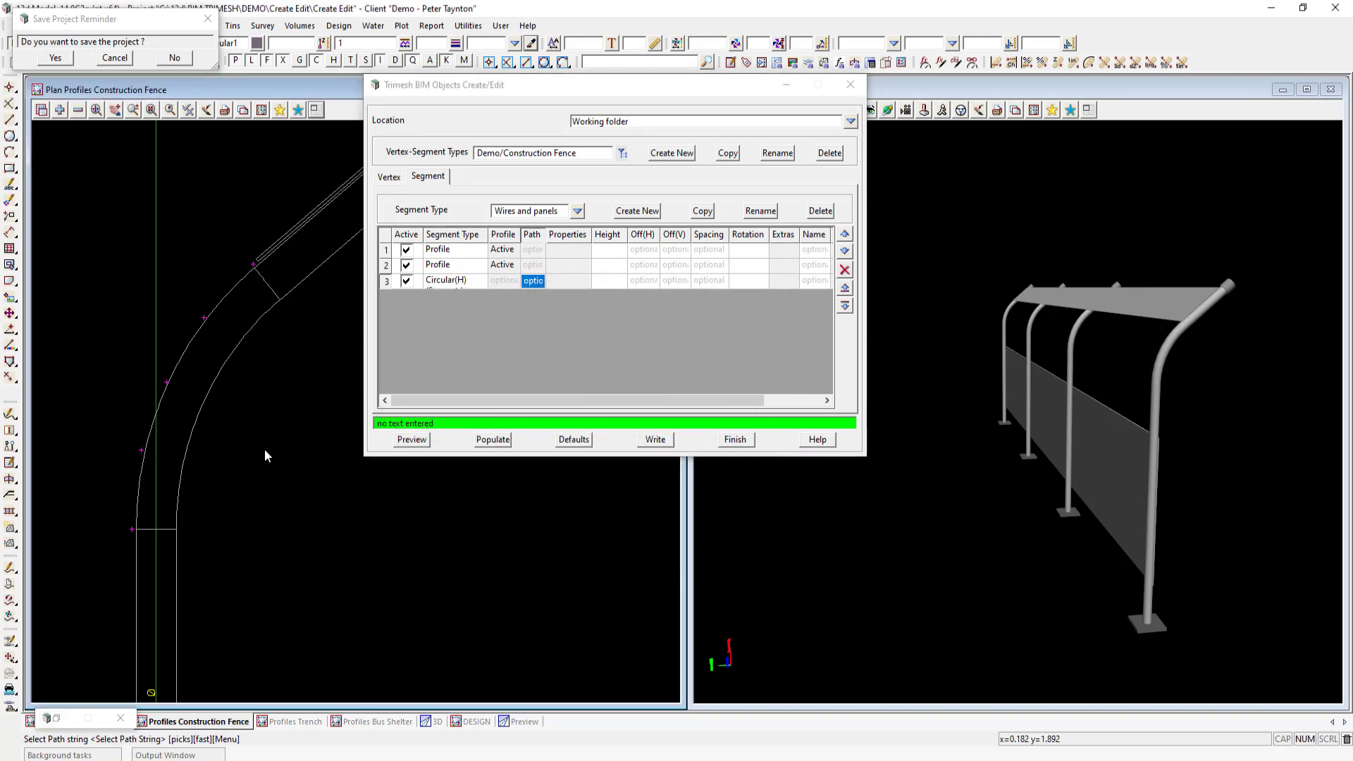
pyautogui.click(131, 536)
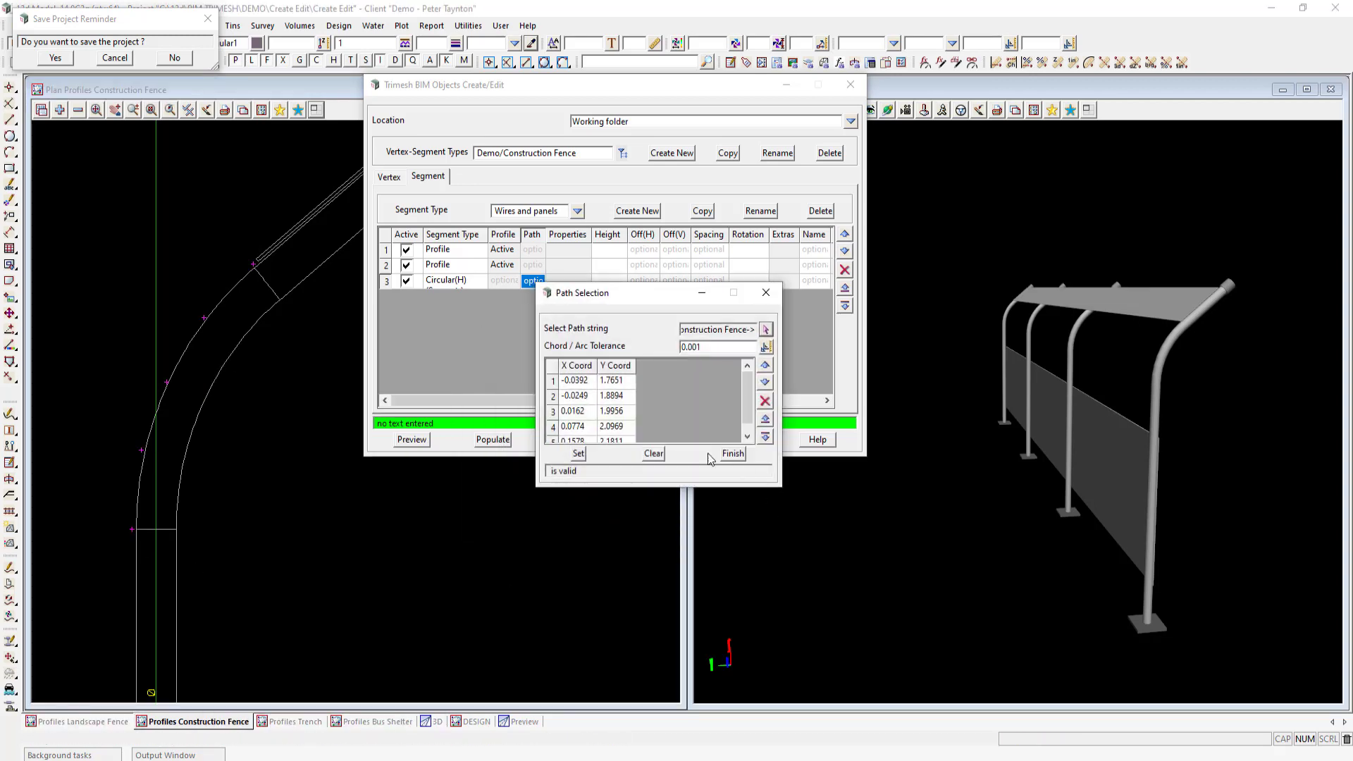
pyautogui.click(577, 455)
pyautogui.click(732, 455)
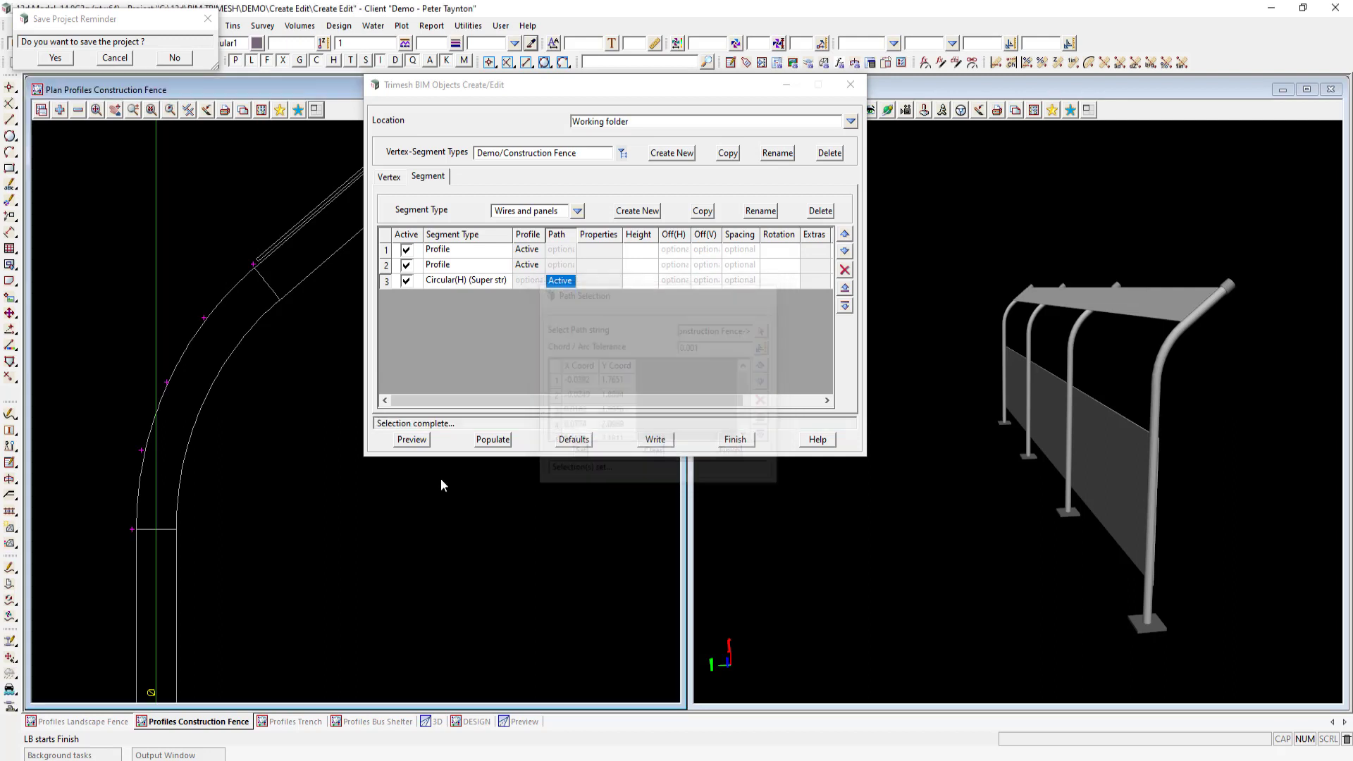
# Set the third row's circular diameter to 0.015 and its colour to shade 32
pyautogui.click(587, 283)
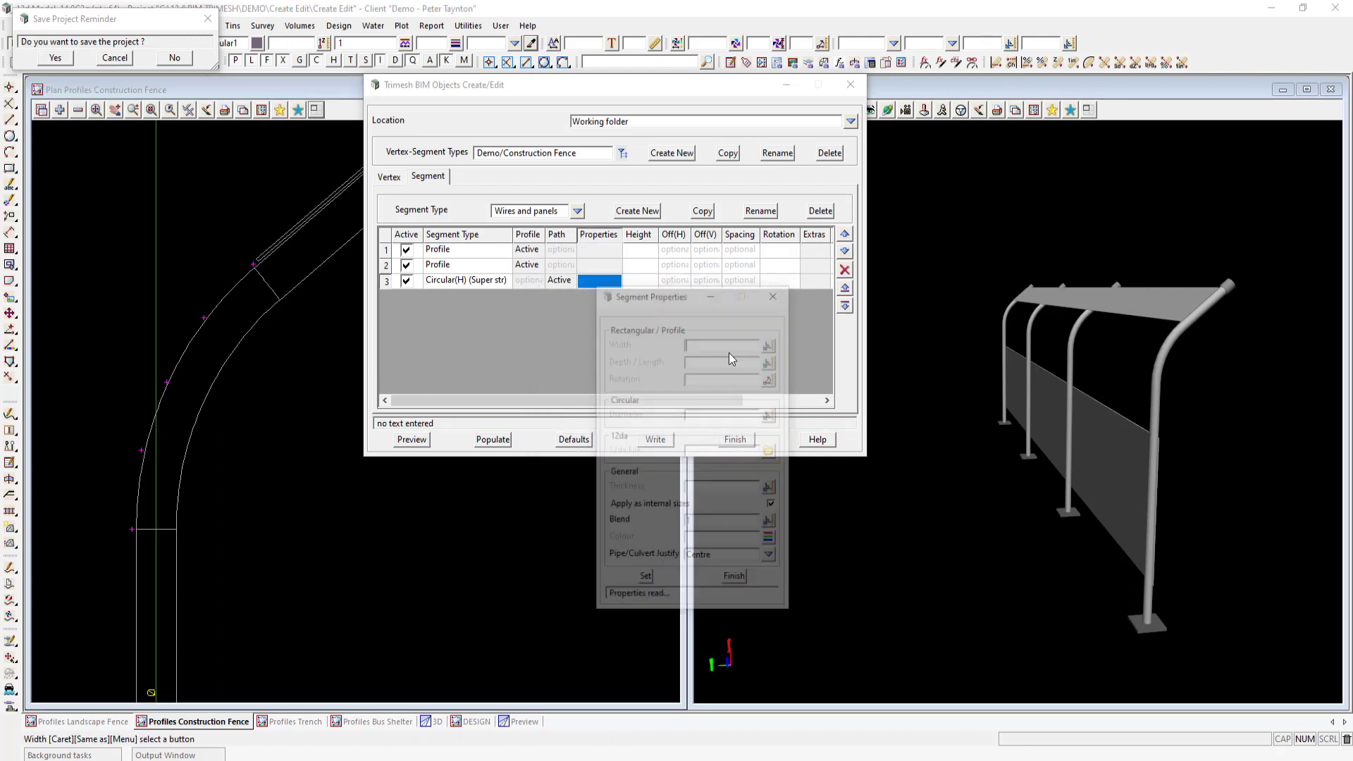
pyautogui.click(702, 415)
pyautogui.write('0.015')
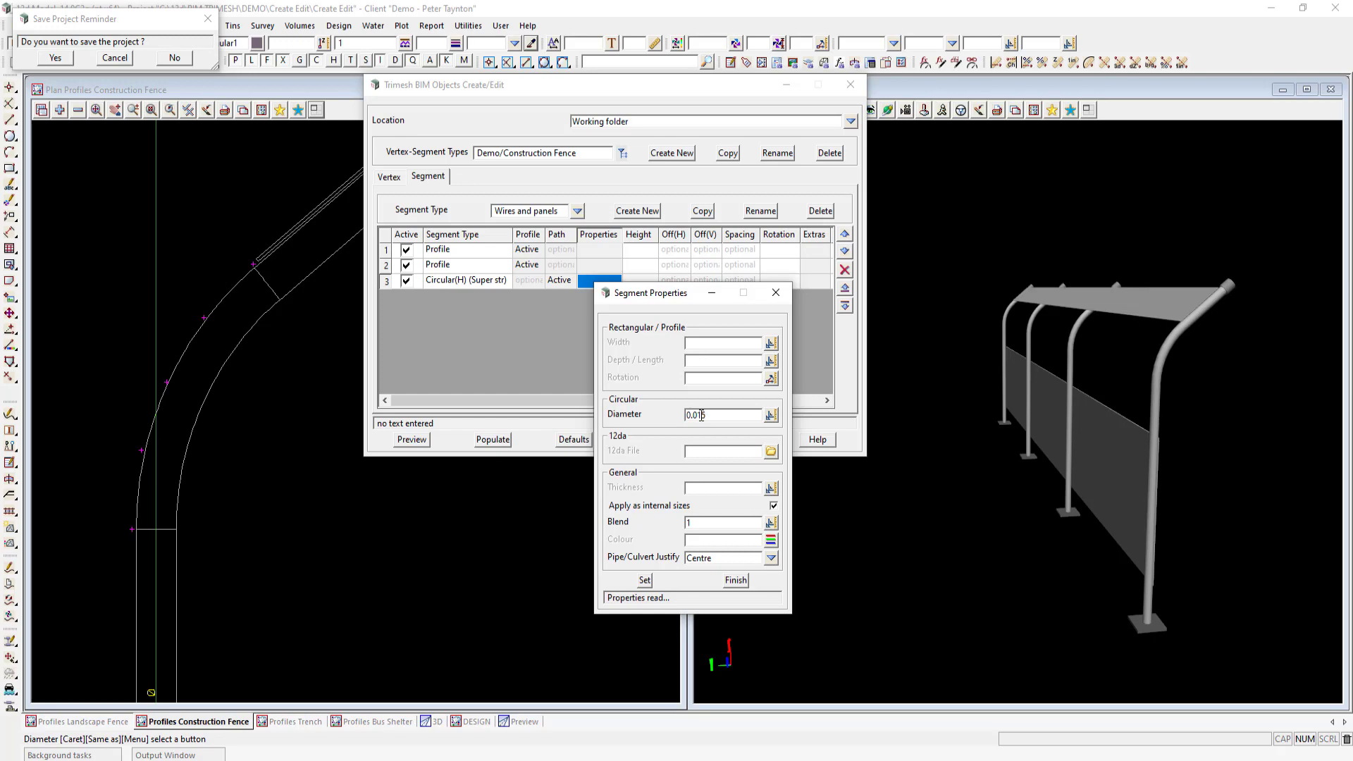
pyautogui.click(771, 540)
pyautogui.doubleClick(915, 630)
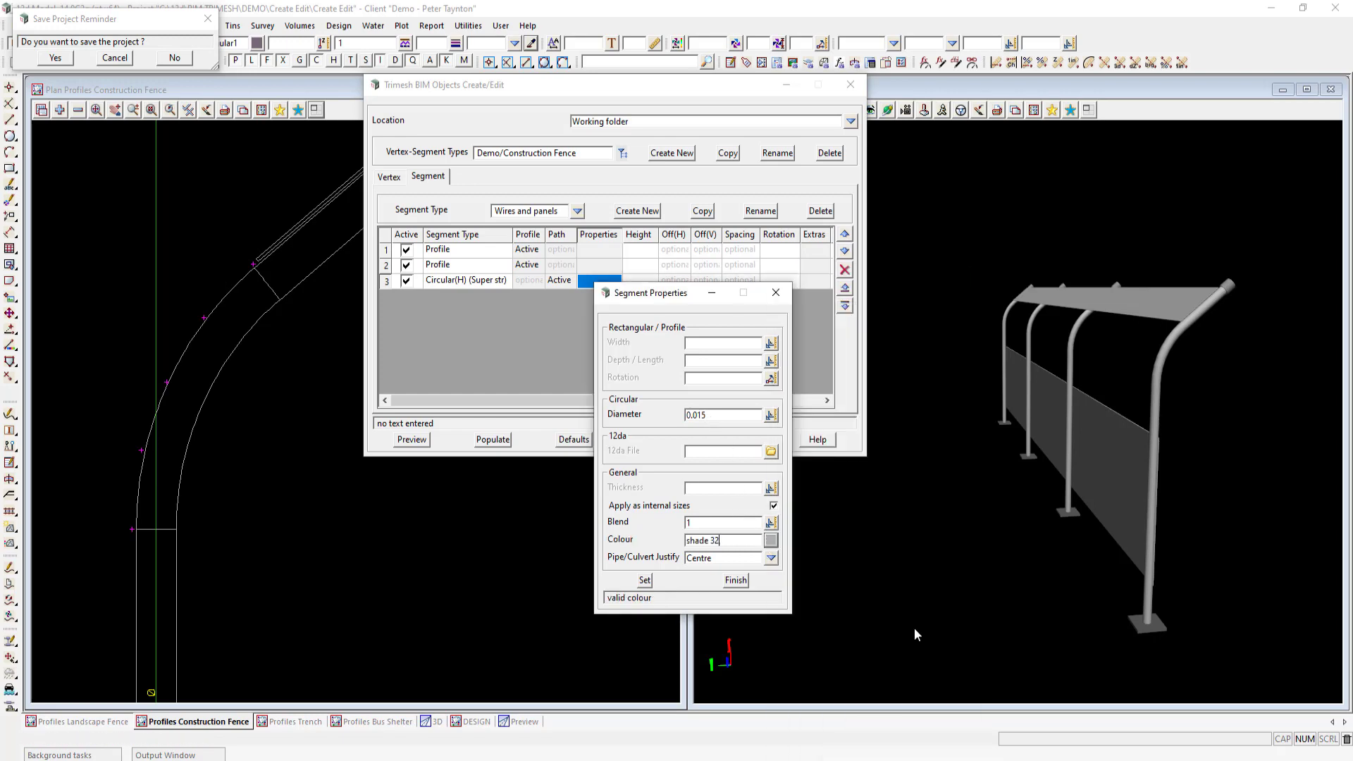
pyautogui.click(644, 580)
pyautogui.click(735, 581)
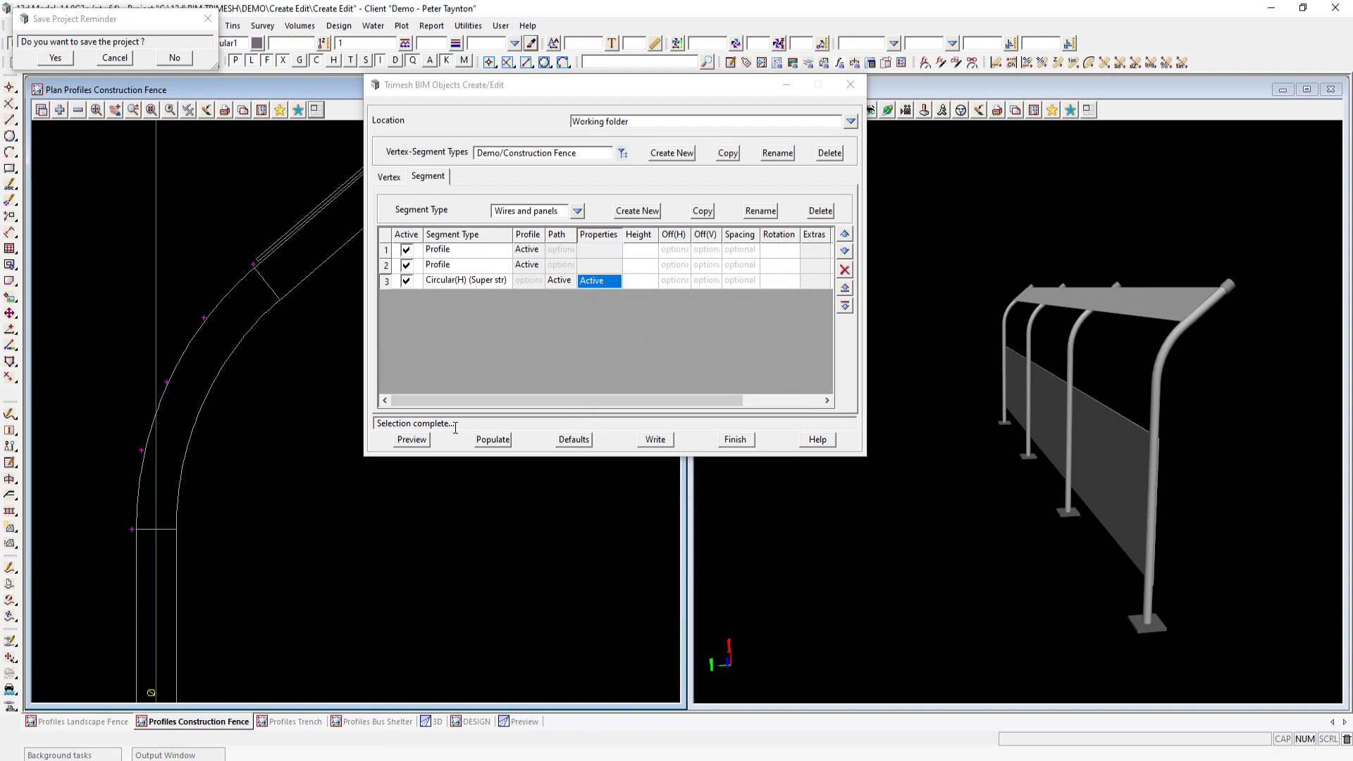
# Preview the construction fence and examine the wires in 3D and the straight post's profile in plan
pyautogui.click(412, 440)
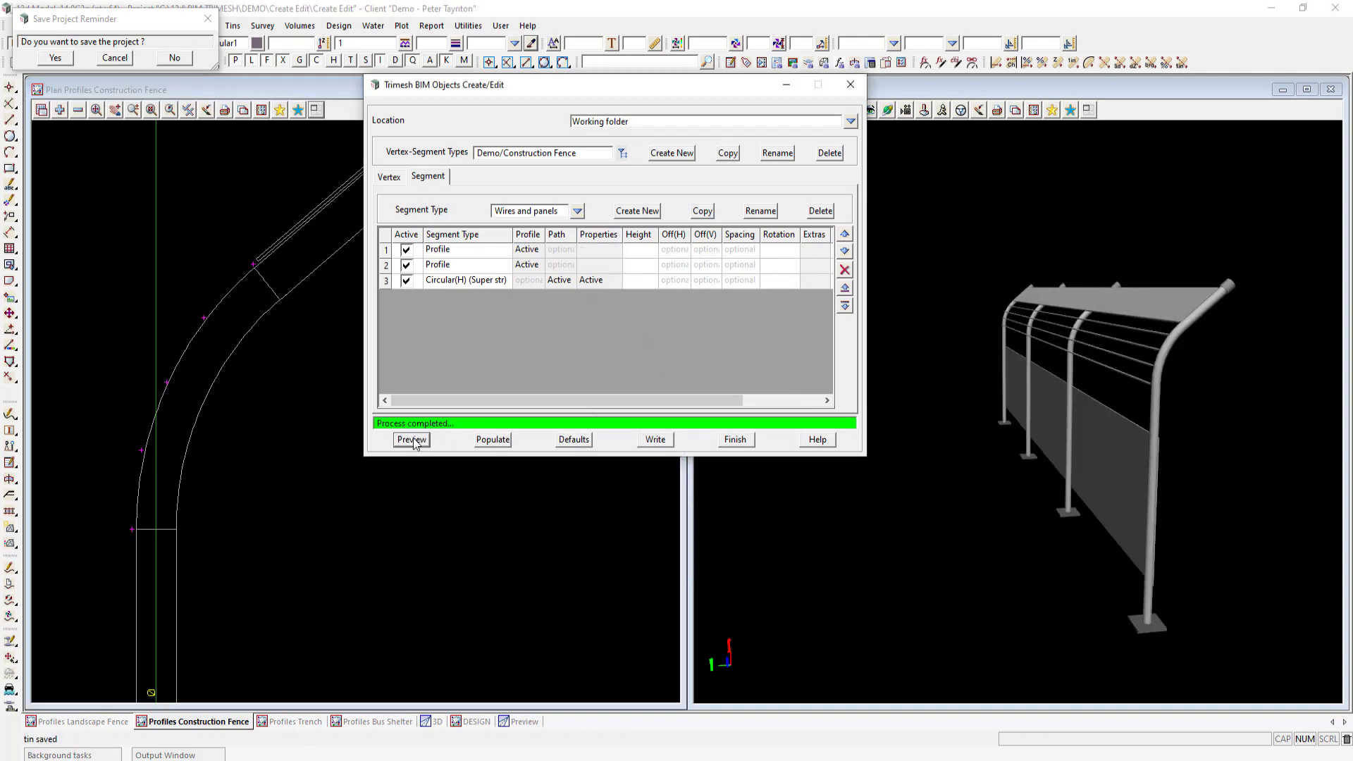
pyautogui.click(1146, 348)
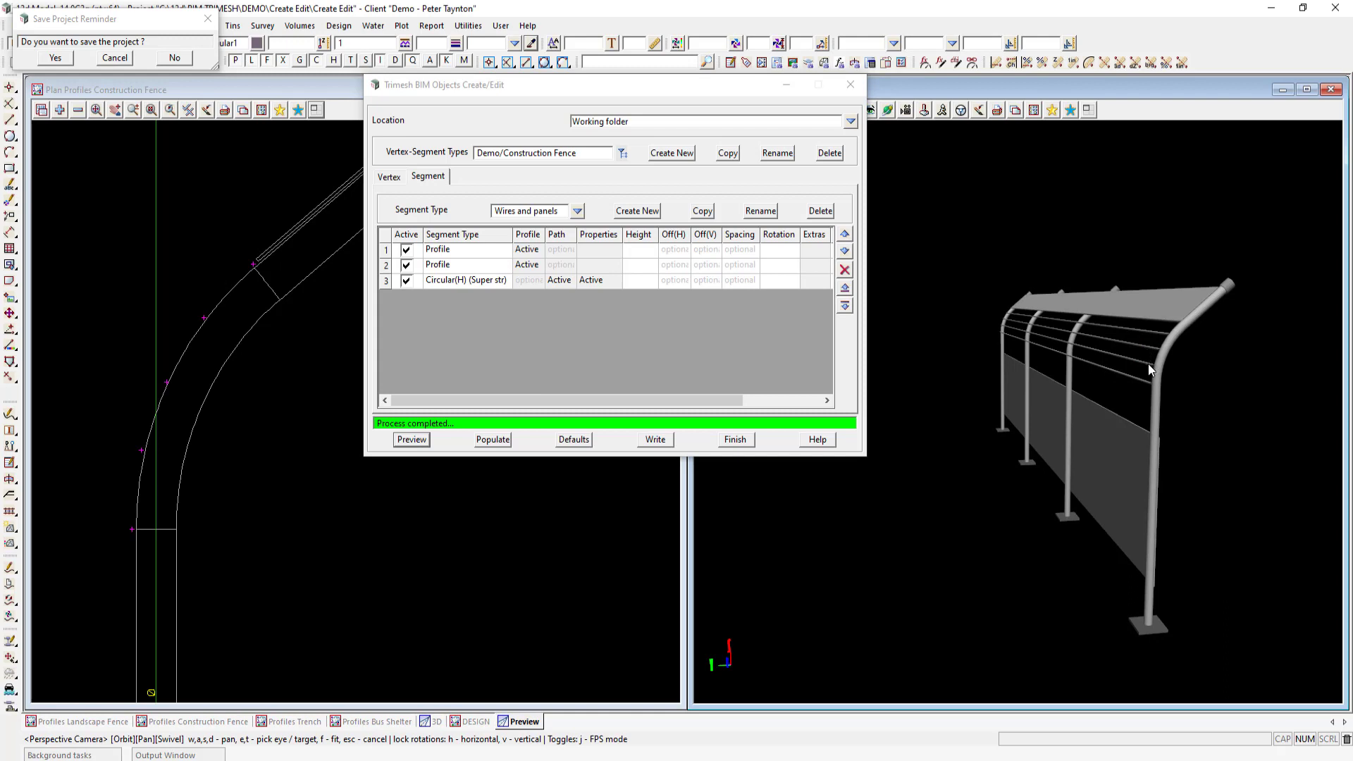
pyautogui.scroll(2, 1149, 364)
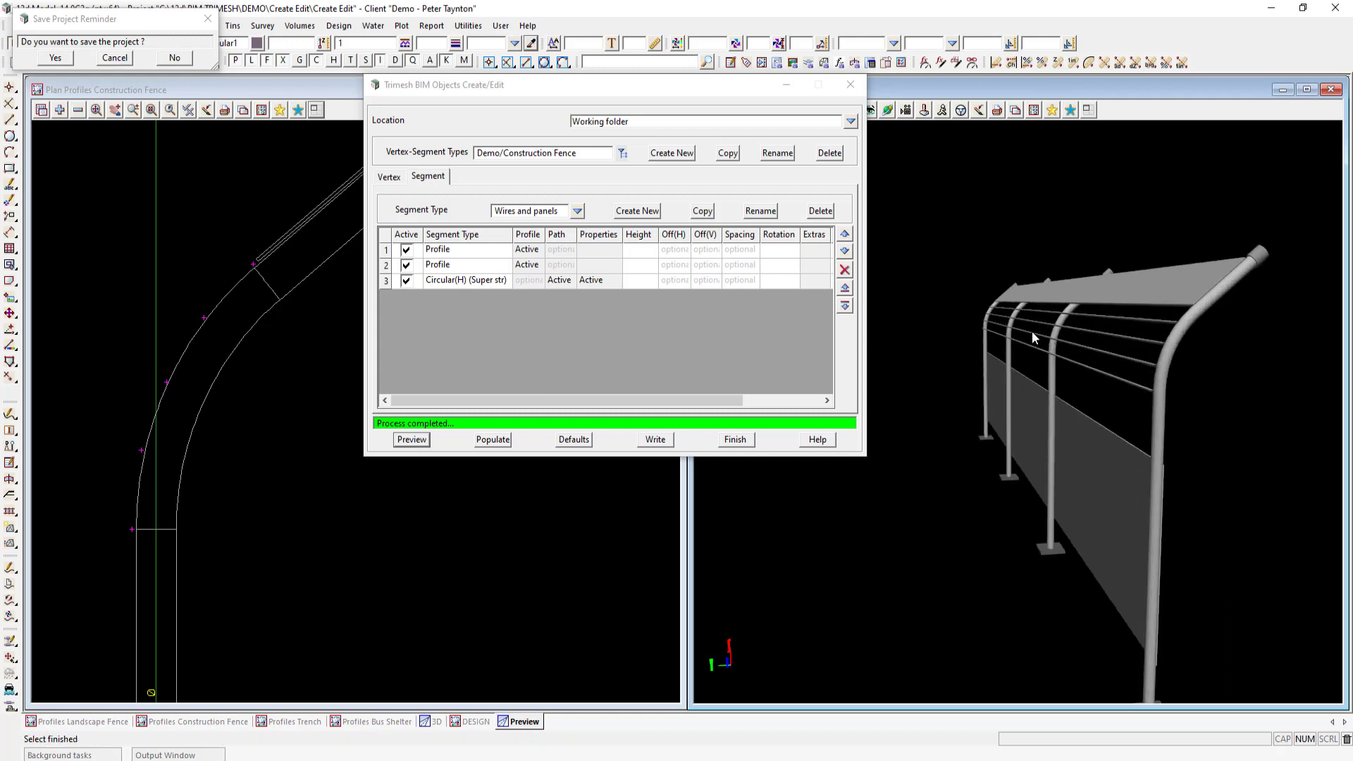
pyautogui.scroll(-1, 1032, 331)
pyautogui.scroll(1, 1076, 345)
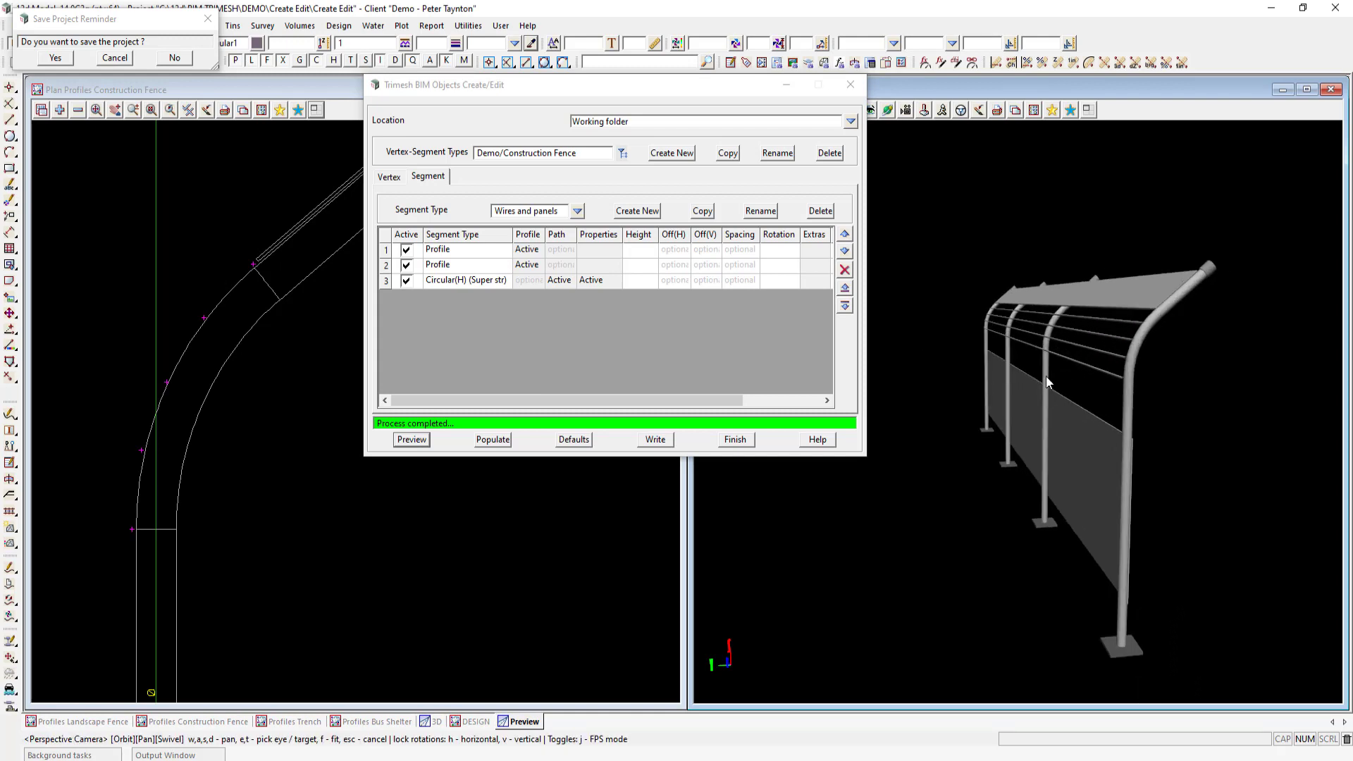
pyautogui.scroll(-4, 189, 413)
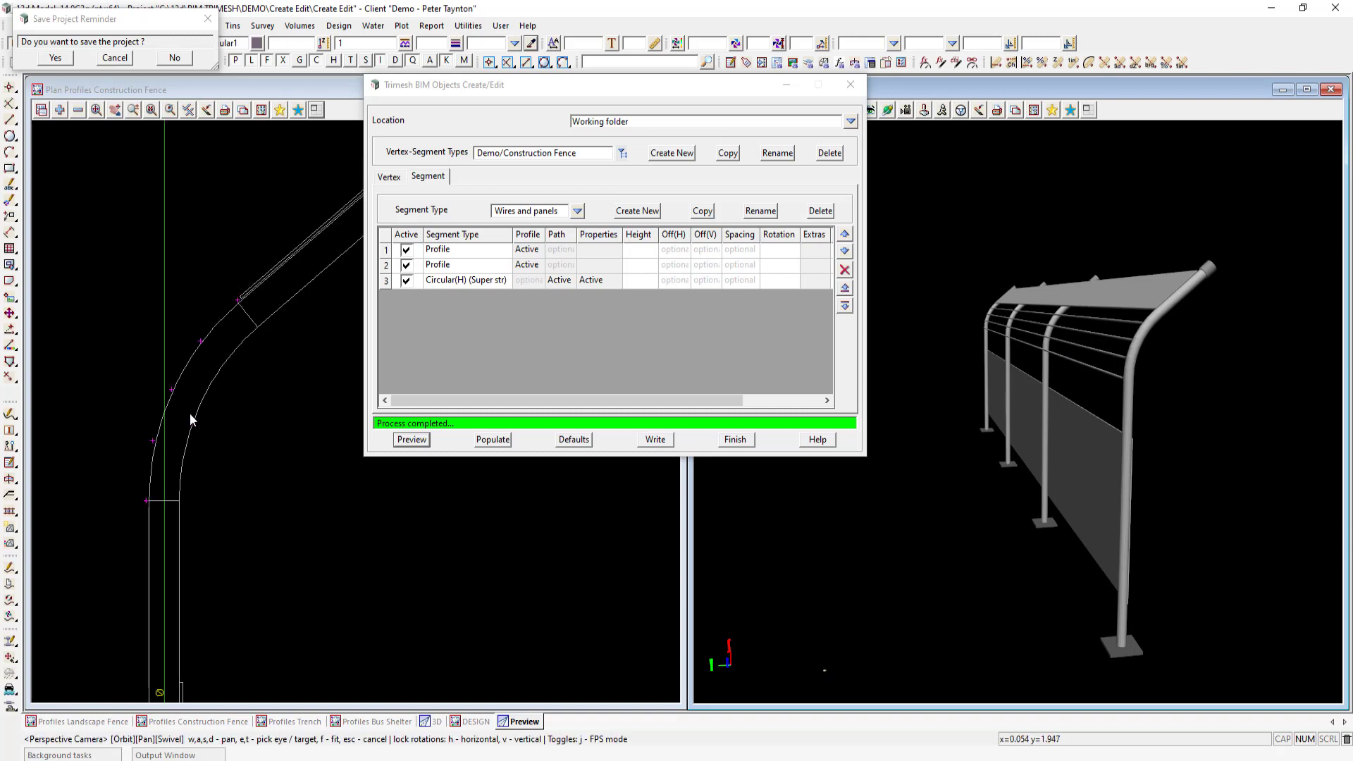
pyautogui.scroll(4, 181, 557)
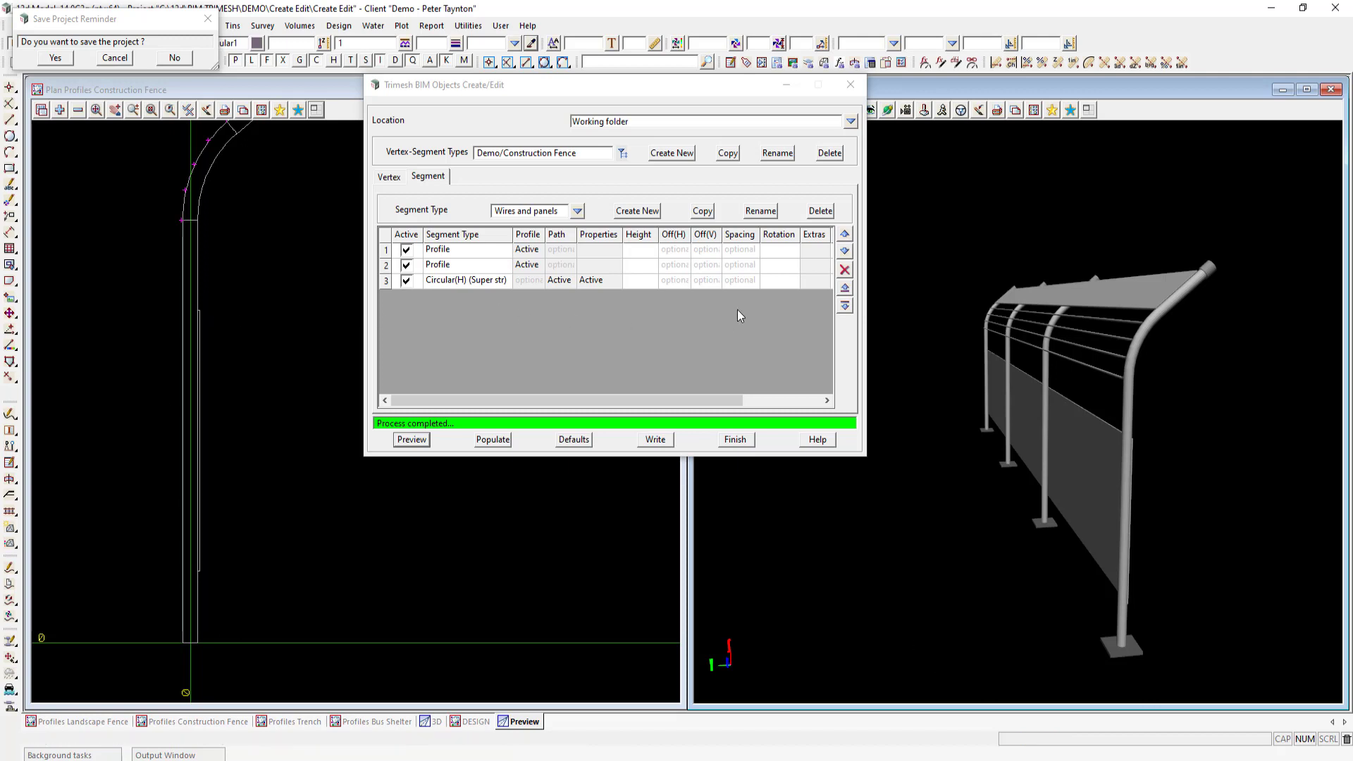
# Add an active fourth segment row with the segment type Circular(H) (Super str)
pyautogui.click(654, 281)
pyautogui.click(844, 307)
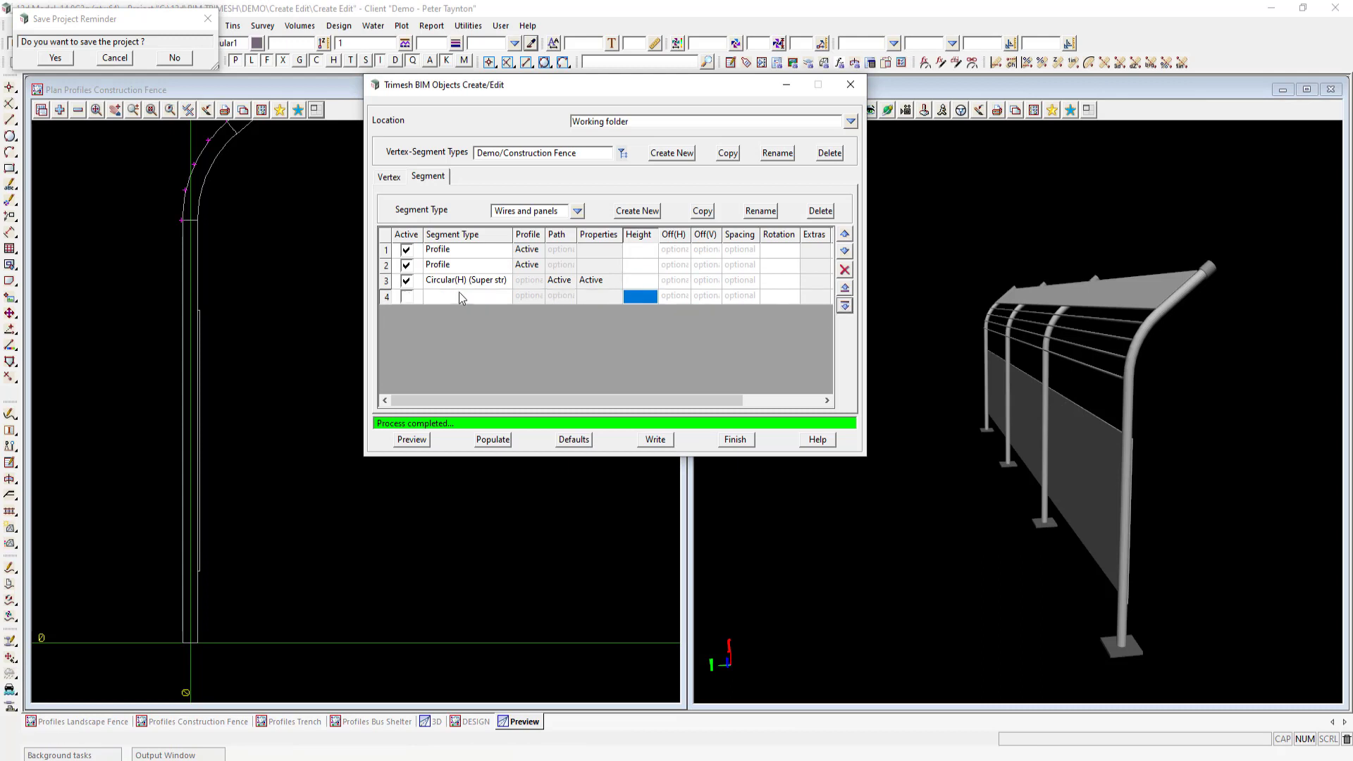
pyautogui.click(407, 297)
pyautogui.click(436, 297)
pyautogui.click(436, 296)
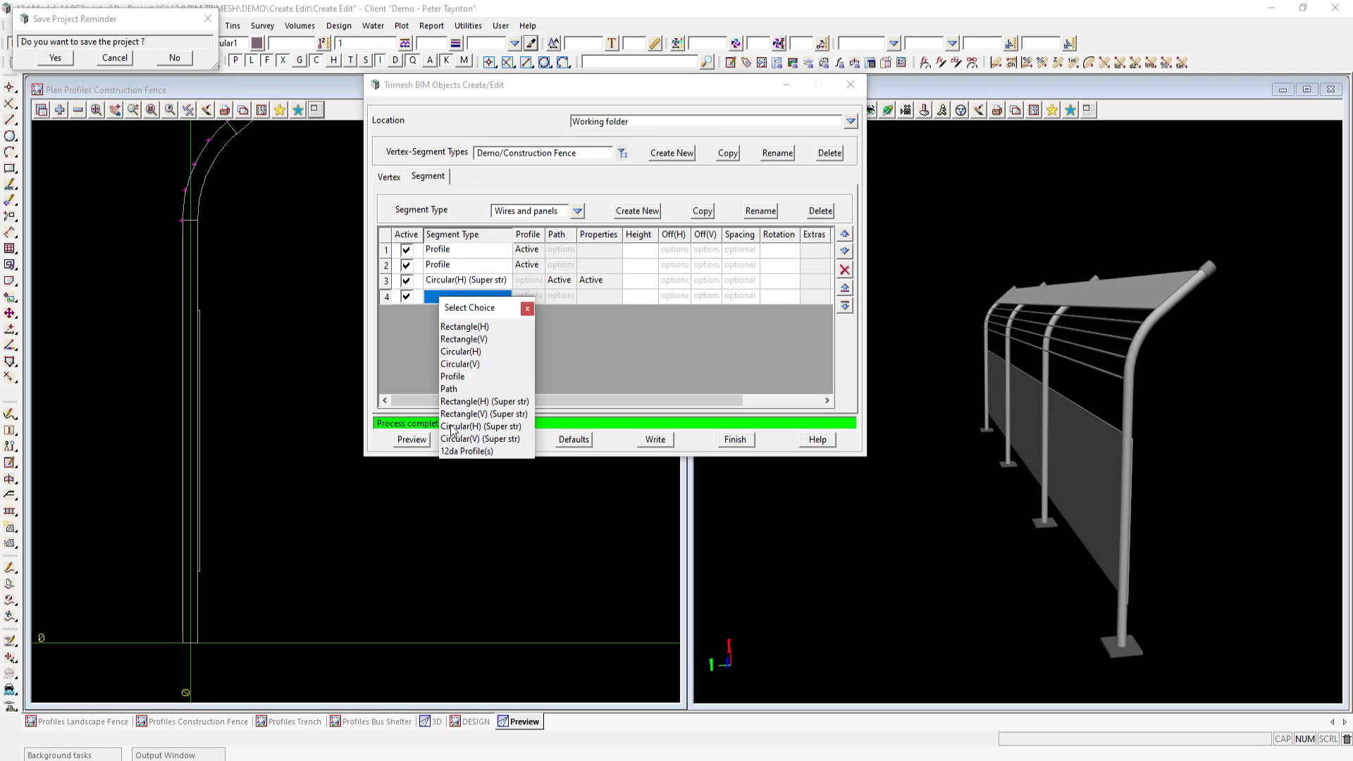
pyautogui.click(492, 426)
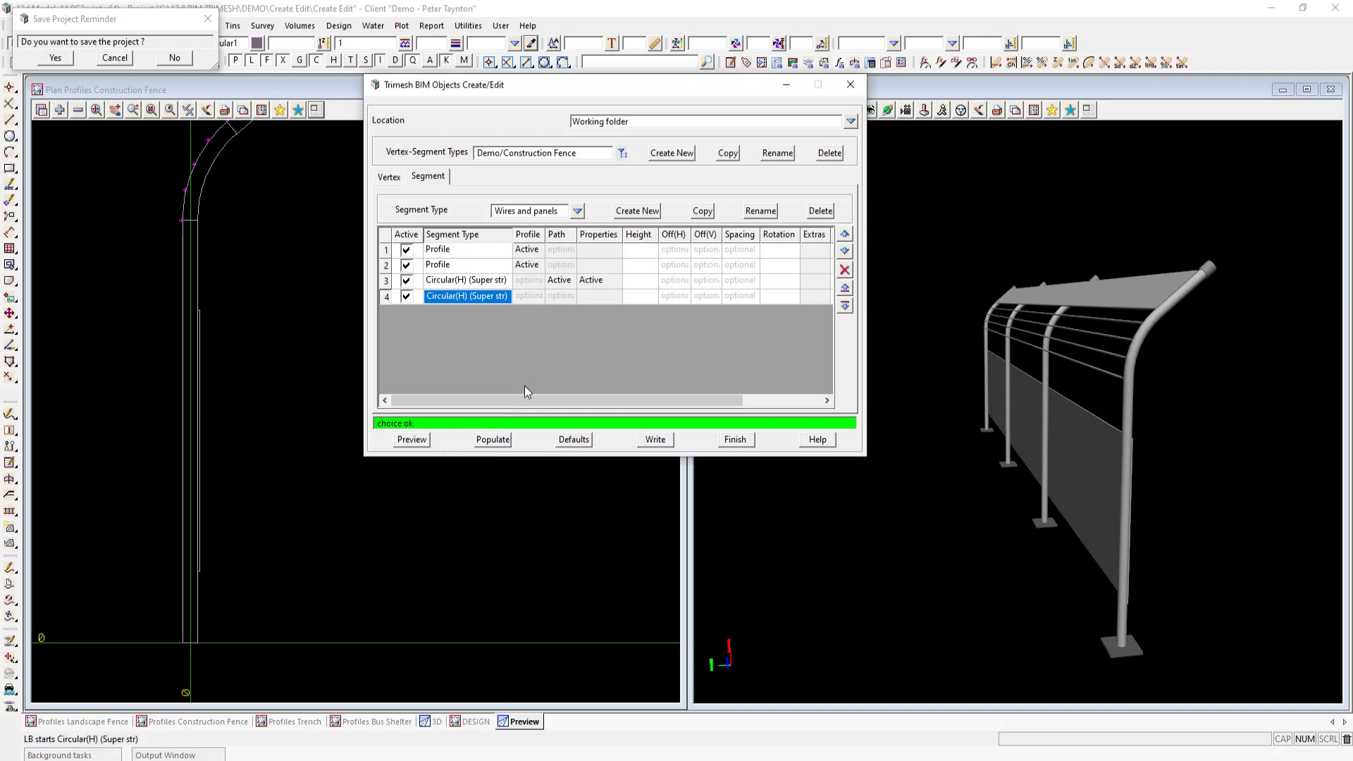
# Set the fourth row's circular diameter to 0.015 and assign its colour in the segment properties
pyautogui.click(589, 297)
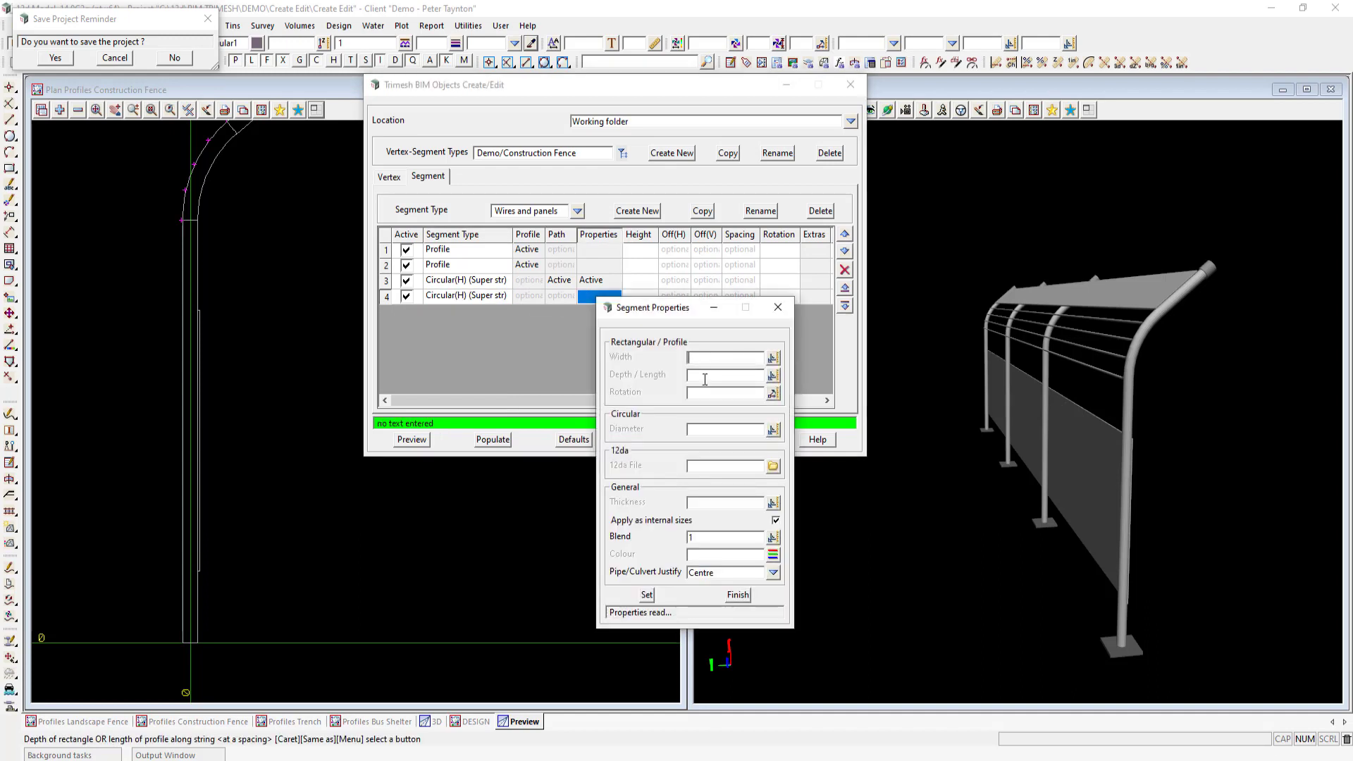
pyautogui.click(696, 429)
pyautogui.write('0.015')
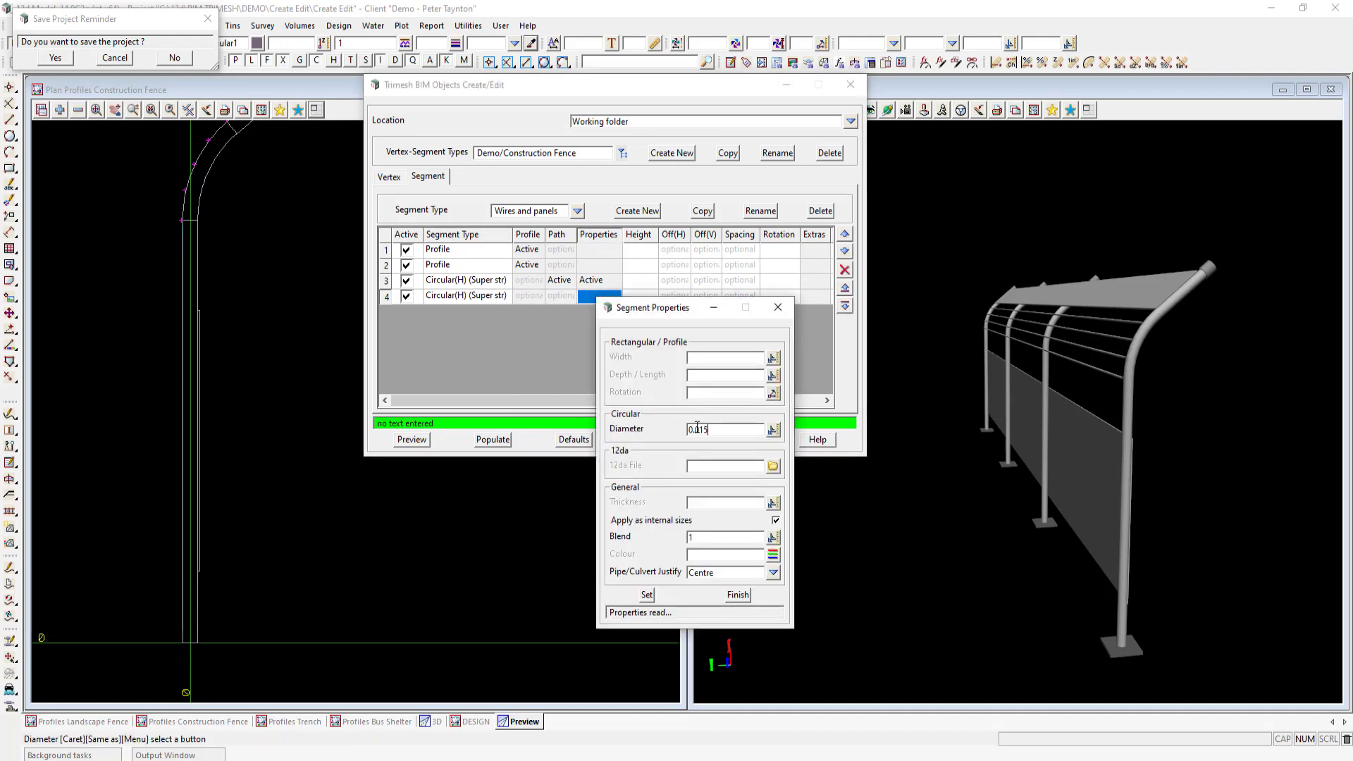
pyautogui.press('Return')
pyautogui.click(773, 557)
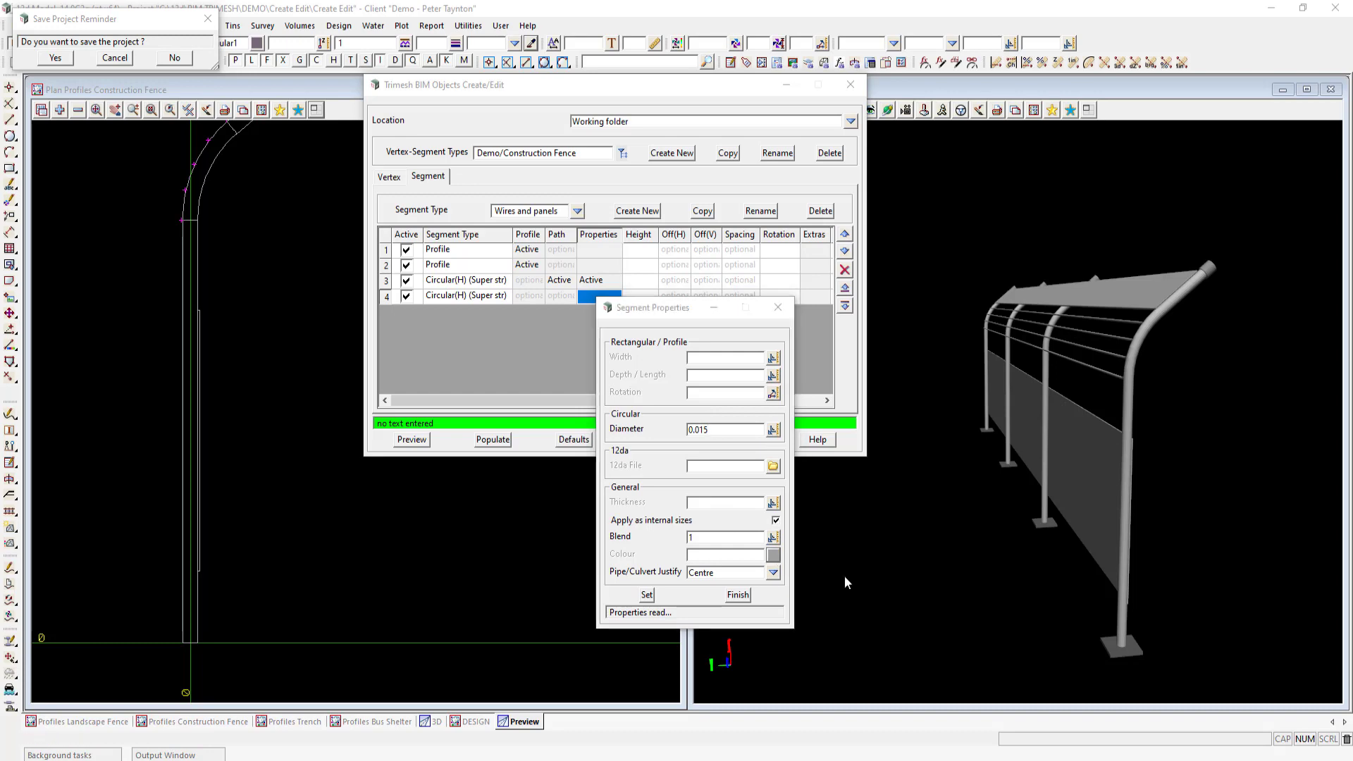
pyautogui.doubleClick(929, 631)
pyautogui.click(647, 595)
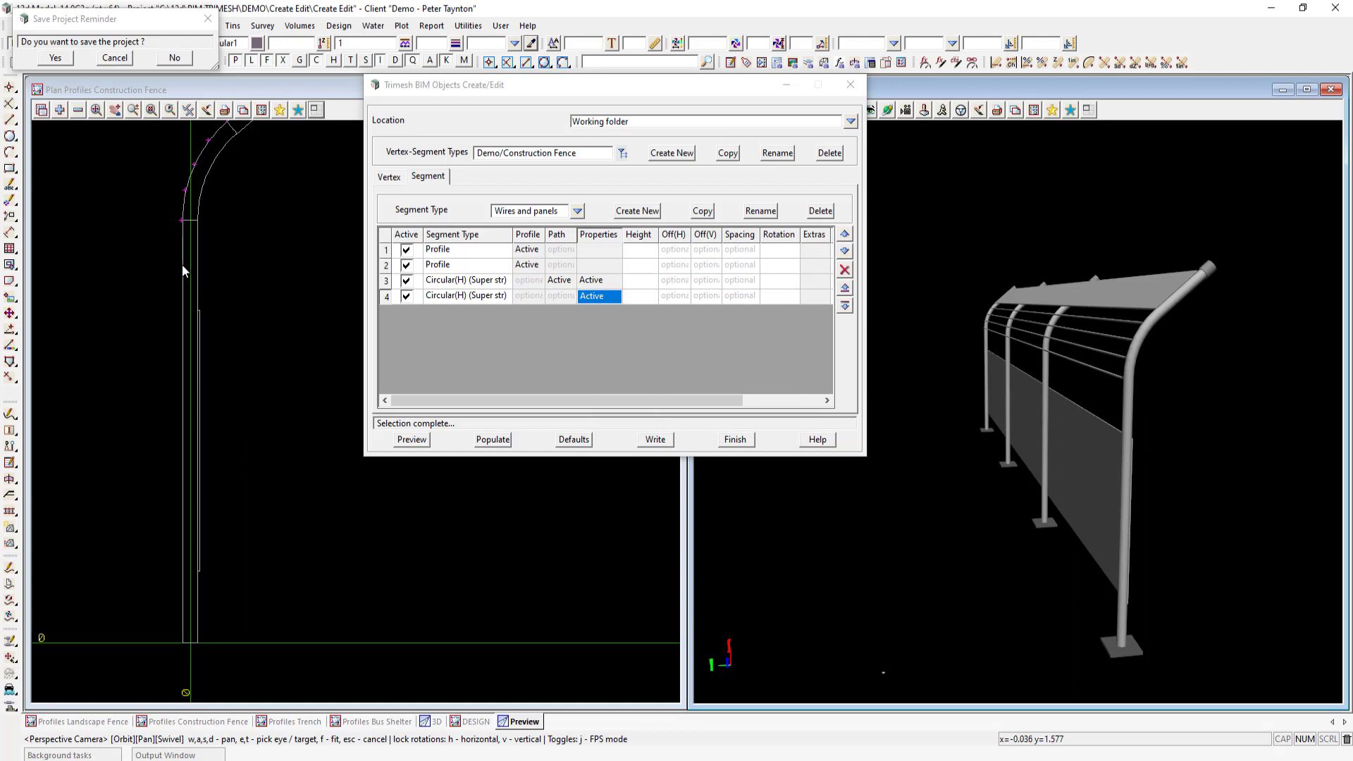
# Give the fourth row a height of 1.6, spacing of .2 and vertical offset of .2, and preview the fence in 3D
pyautogui.click(640, 296)
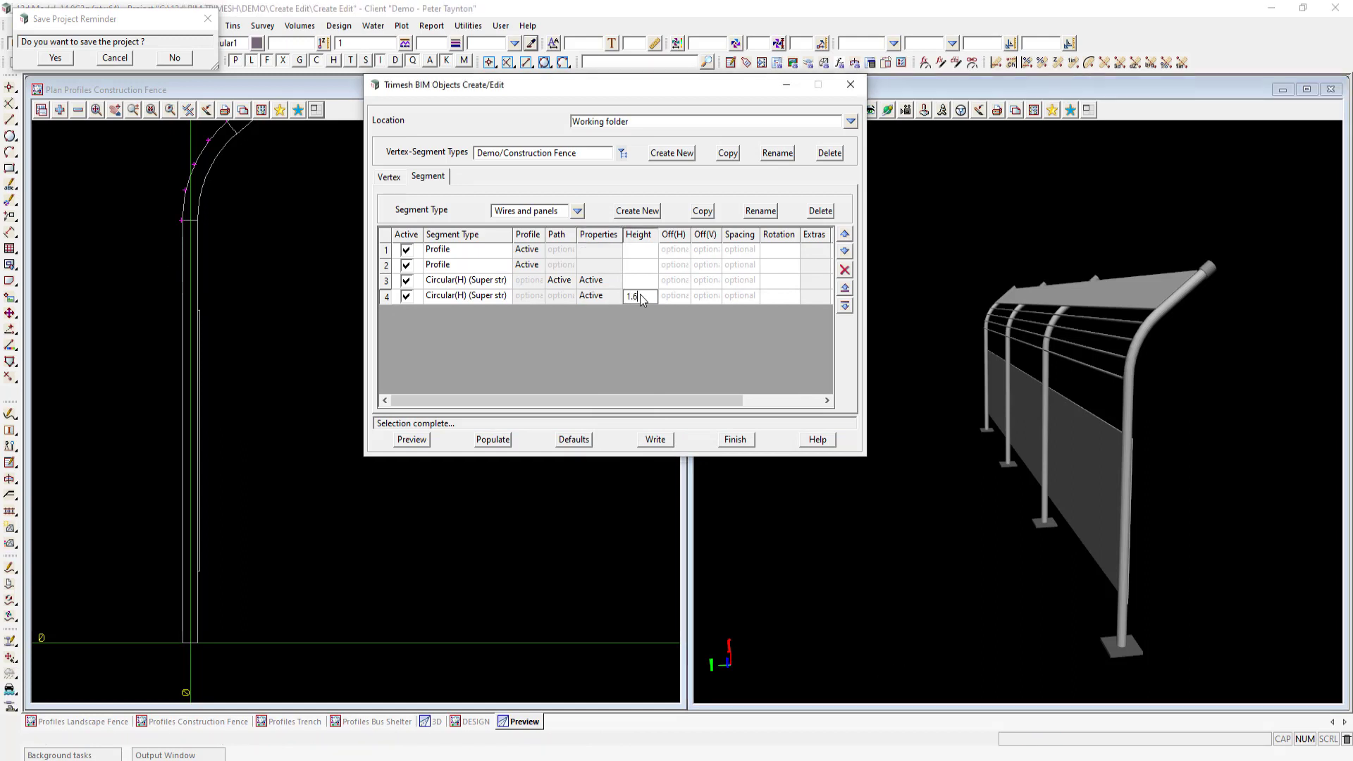
pyautogui.click(744, 297)
pyautogui.write('.2')
pyautogui.click(707, 296)
pyautogui.write('.2')
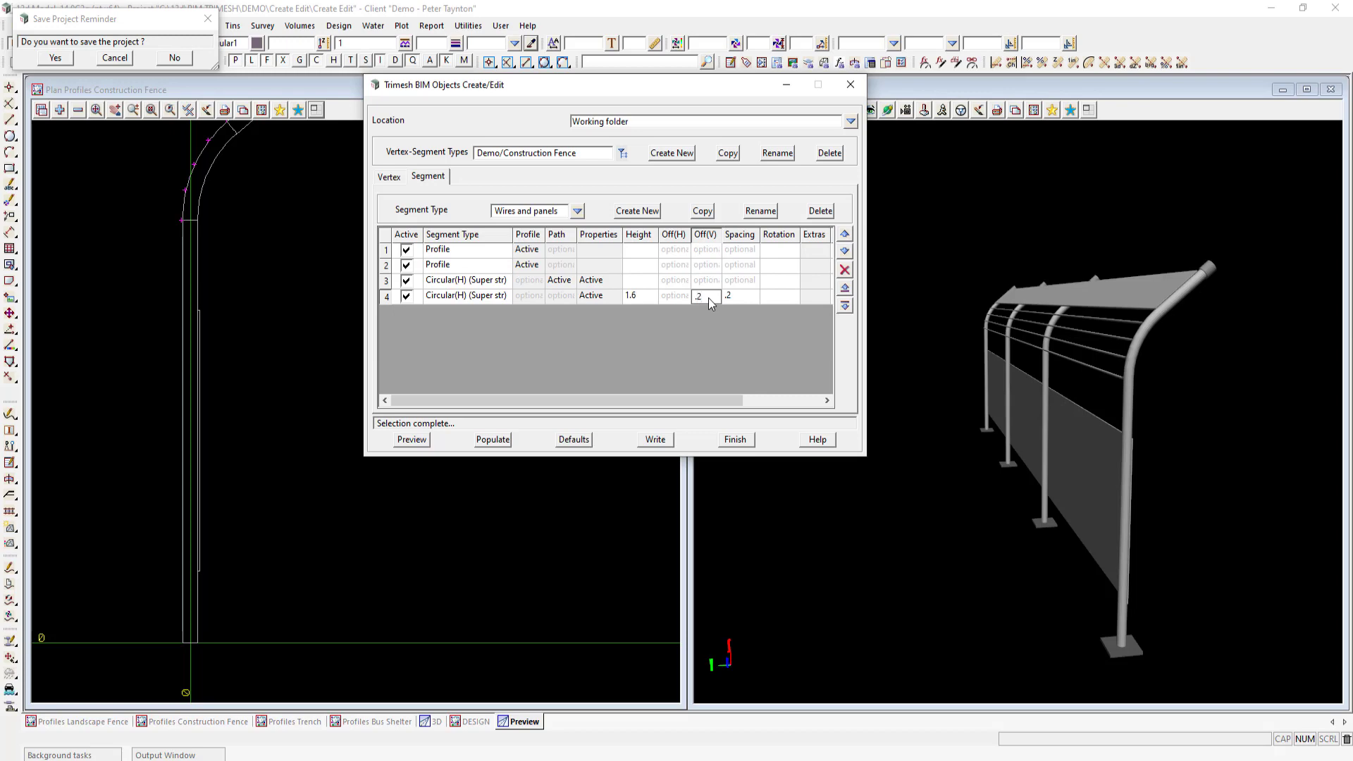
pyautogui.click(410, 441)
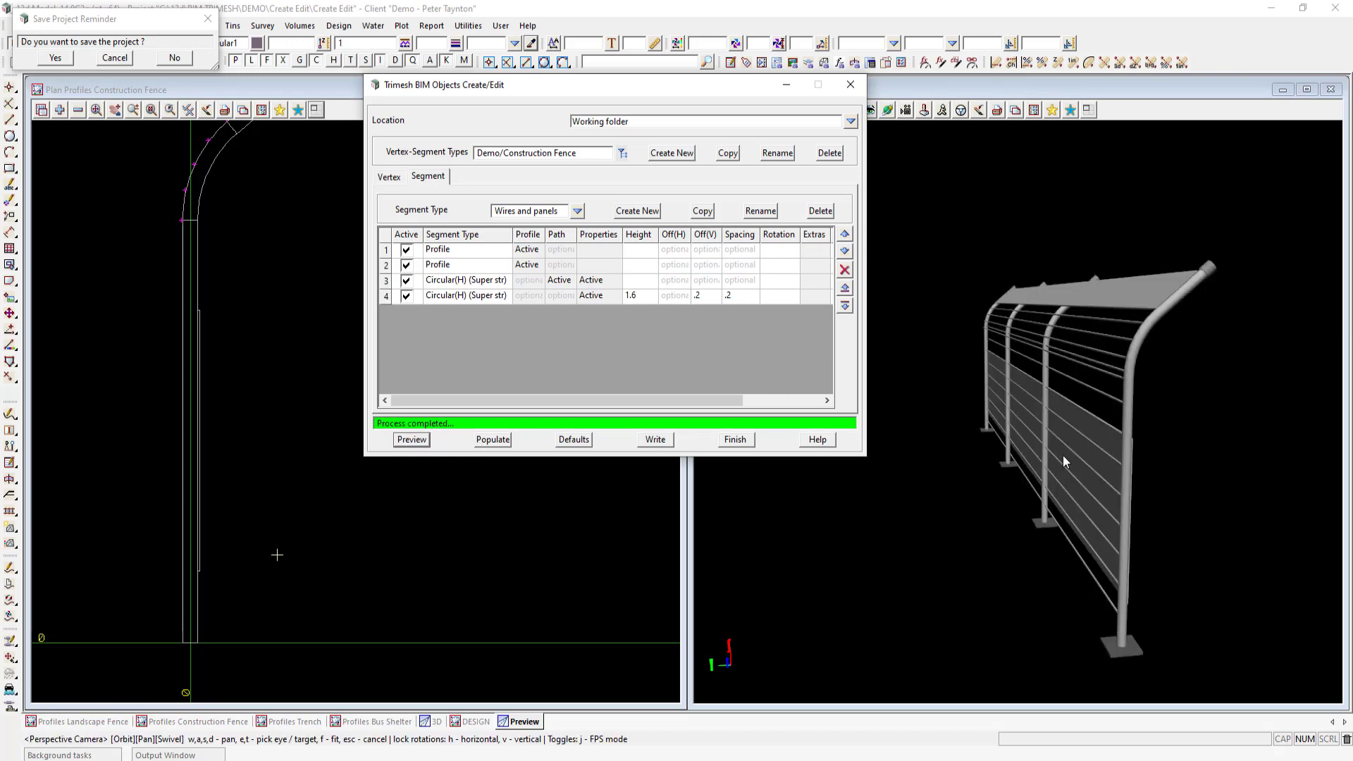
pyautogui.moveTo(1072, 448); pyautogui.dragTo(1077, 430)
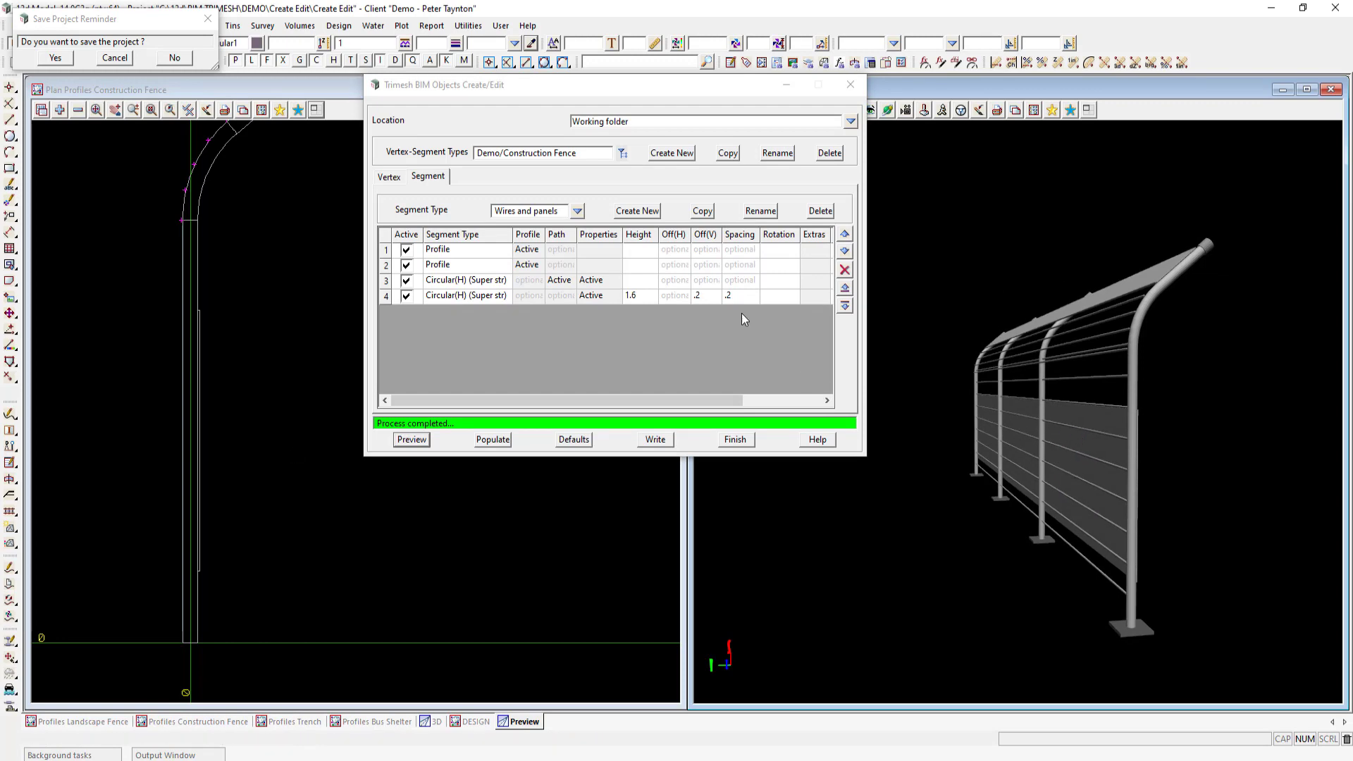
# Set the fourth row's height to 1.5 and preview the construction fence from its other side
pyautogui.click(637, 297)
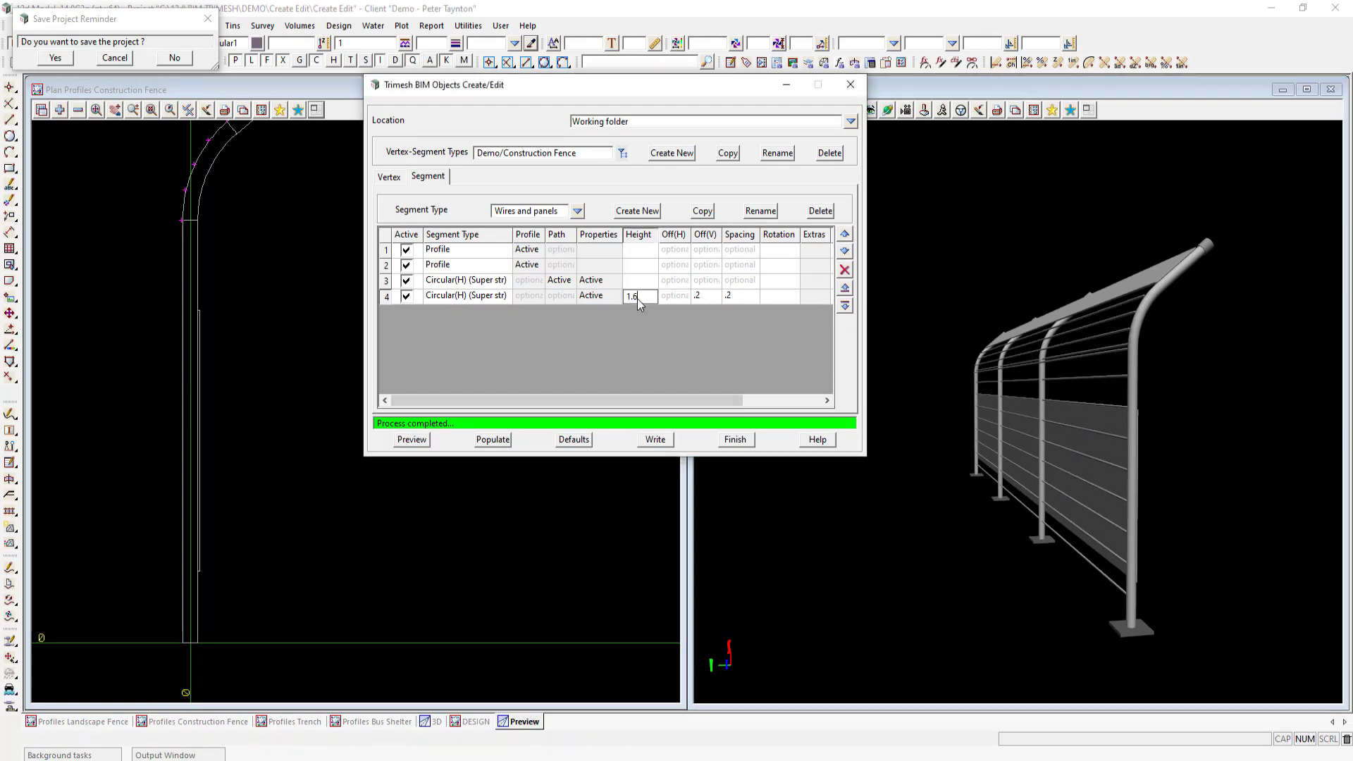
pyautogui.write('5')
pyautogui.click(406, 441)
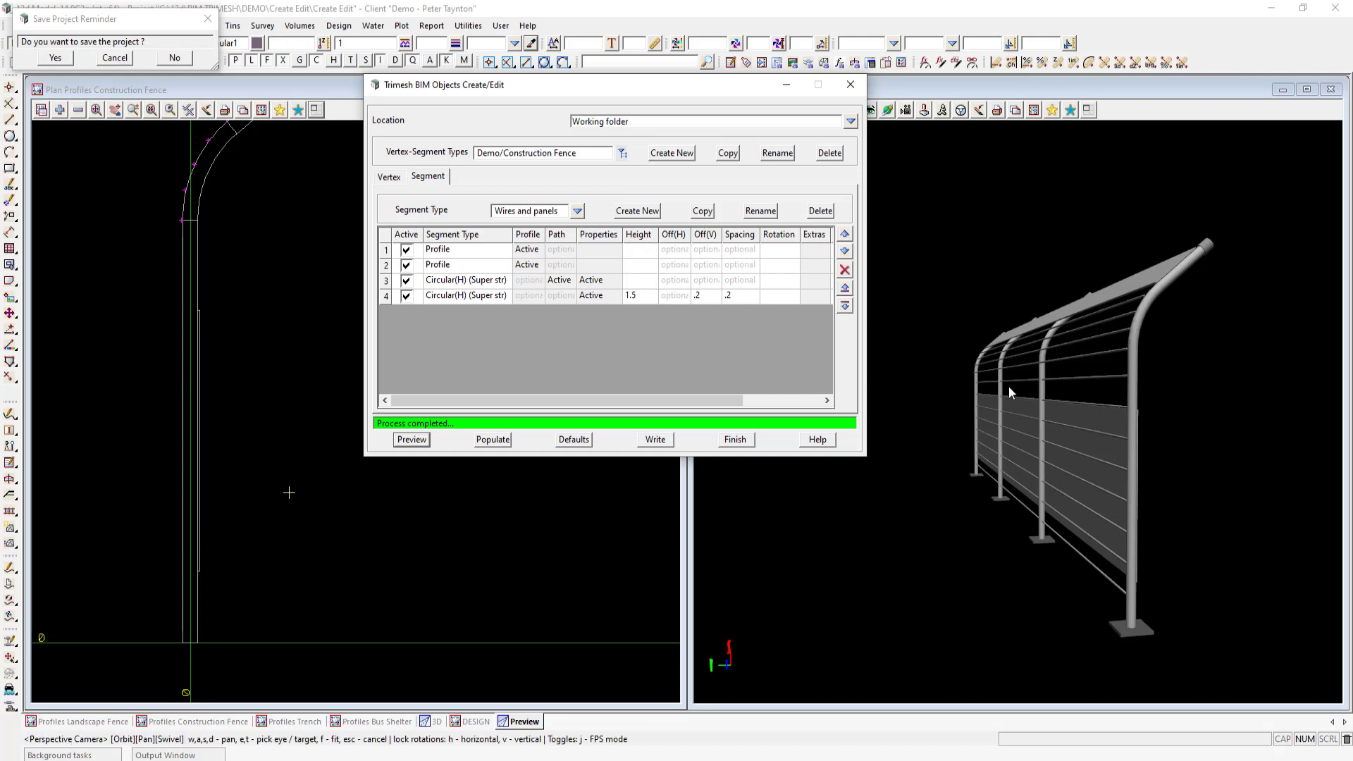
pyautogui.moveTo(1069, 378); pyautogui.dragTo(781, 374)
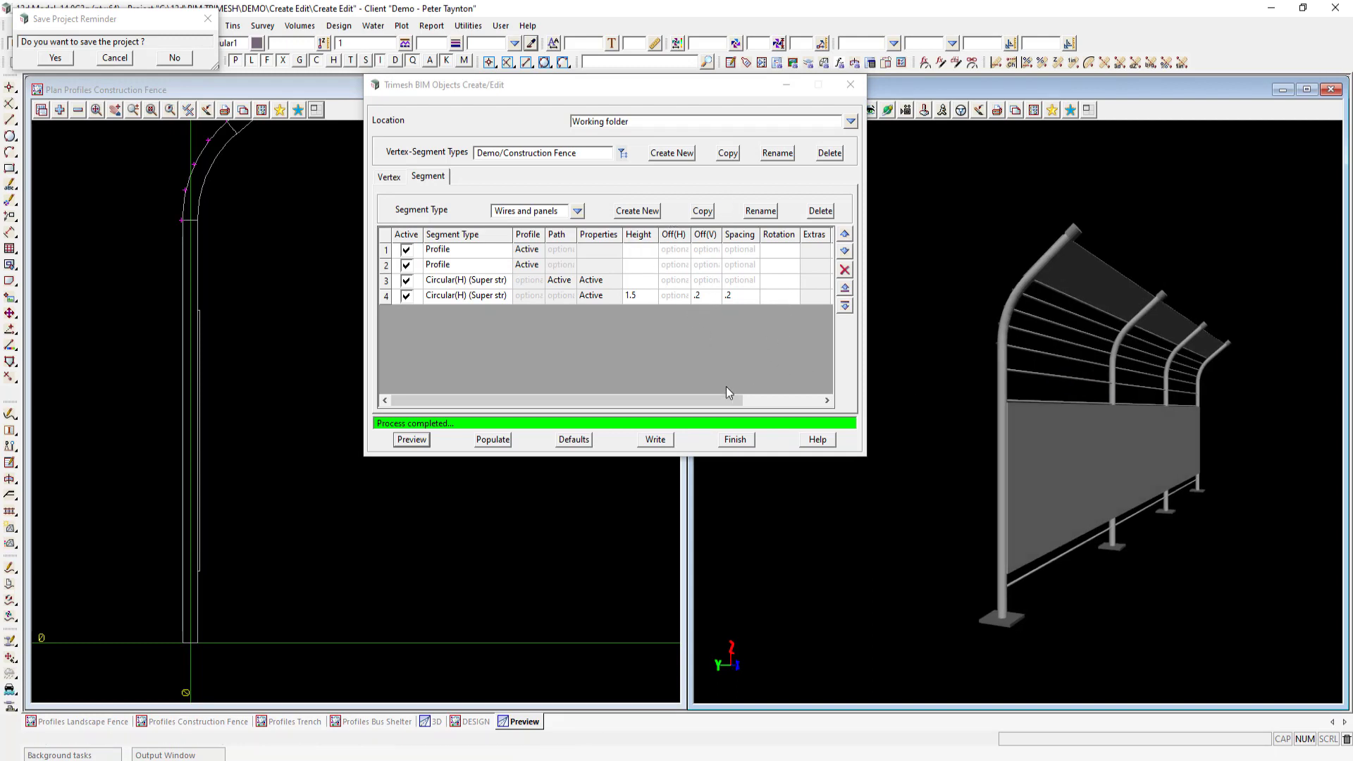
# Check the segment table's remaining columns and write the construction fence definition
pyautogui.moveTo(709, 399); pyautogui.dragTo(758, 399)
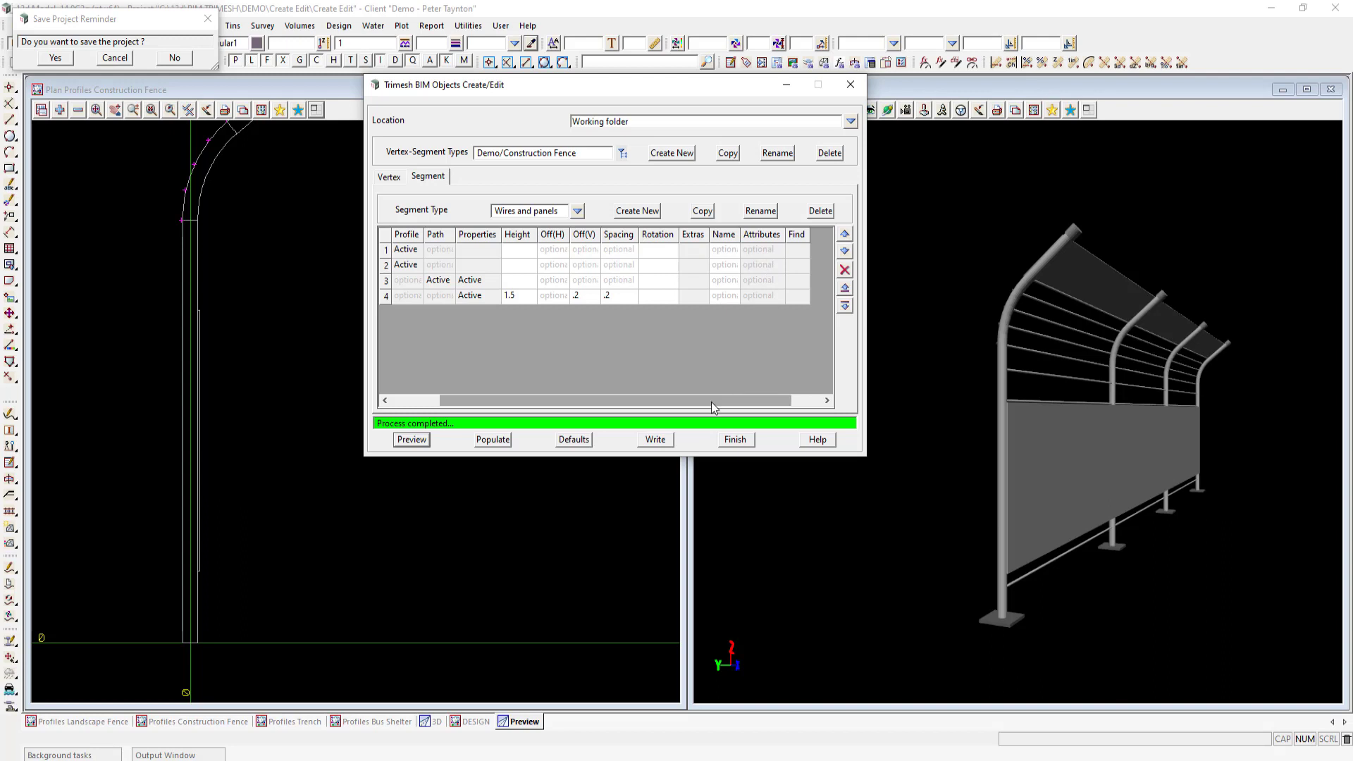
pyautogui.moveTo(698, 397); pyautogui.dragTo(649, 399)
pyautogui.click(655, 439)
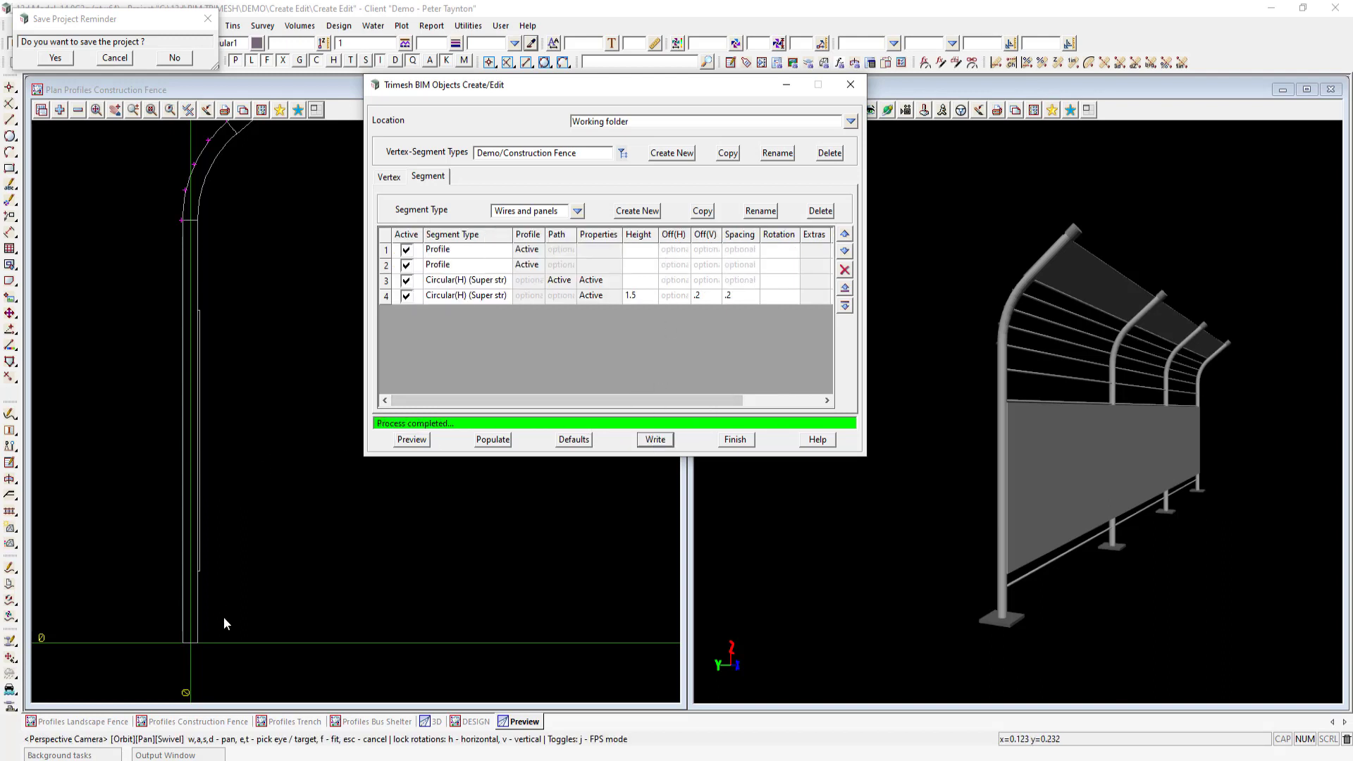
# Show the Profiles Trench plan and create a vertex-segment type named Demo/Trench conduits 3 in the working folder
pyautogui.click(295, 722)
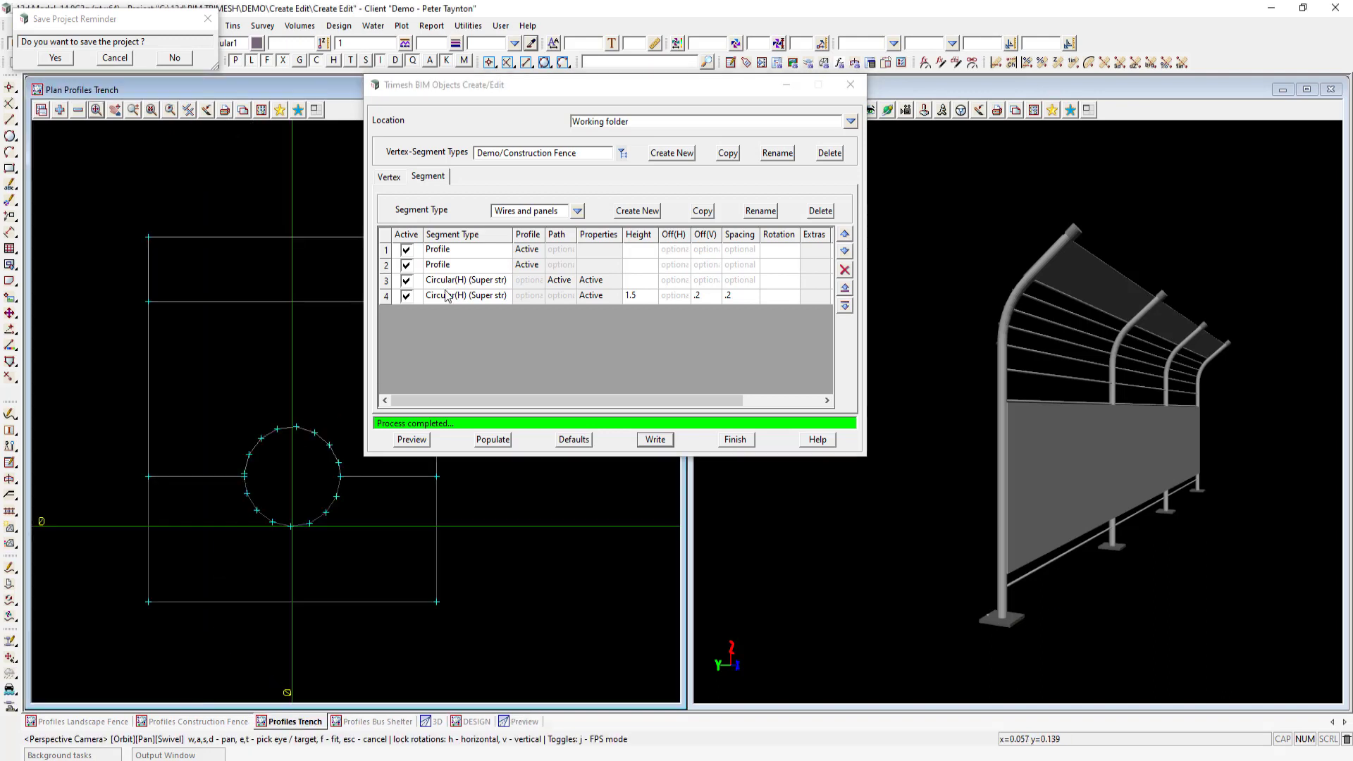
pyautogui.click(672, 153)
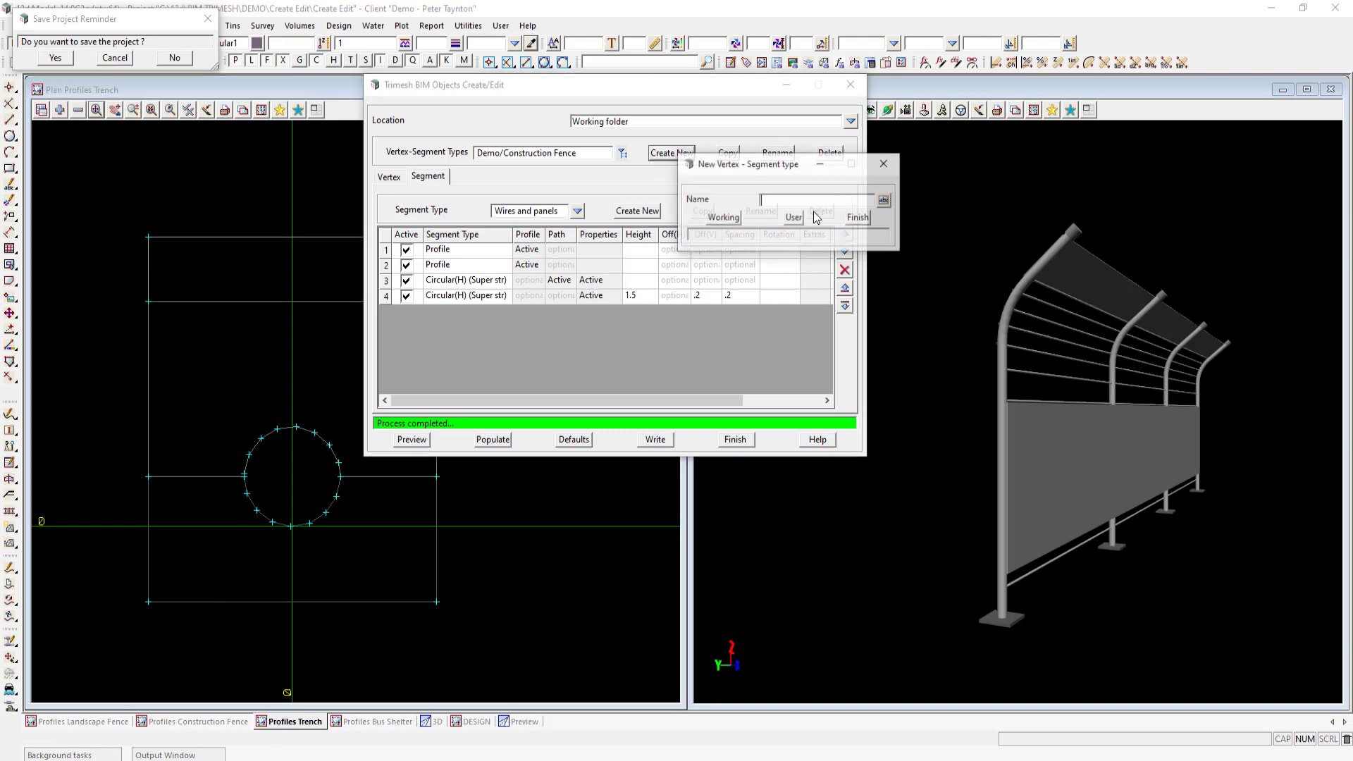
pyautogui.write('Demo')
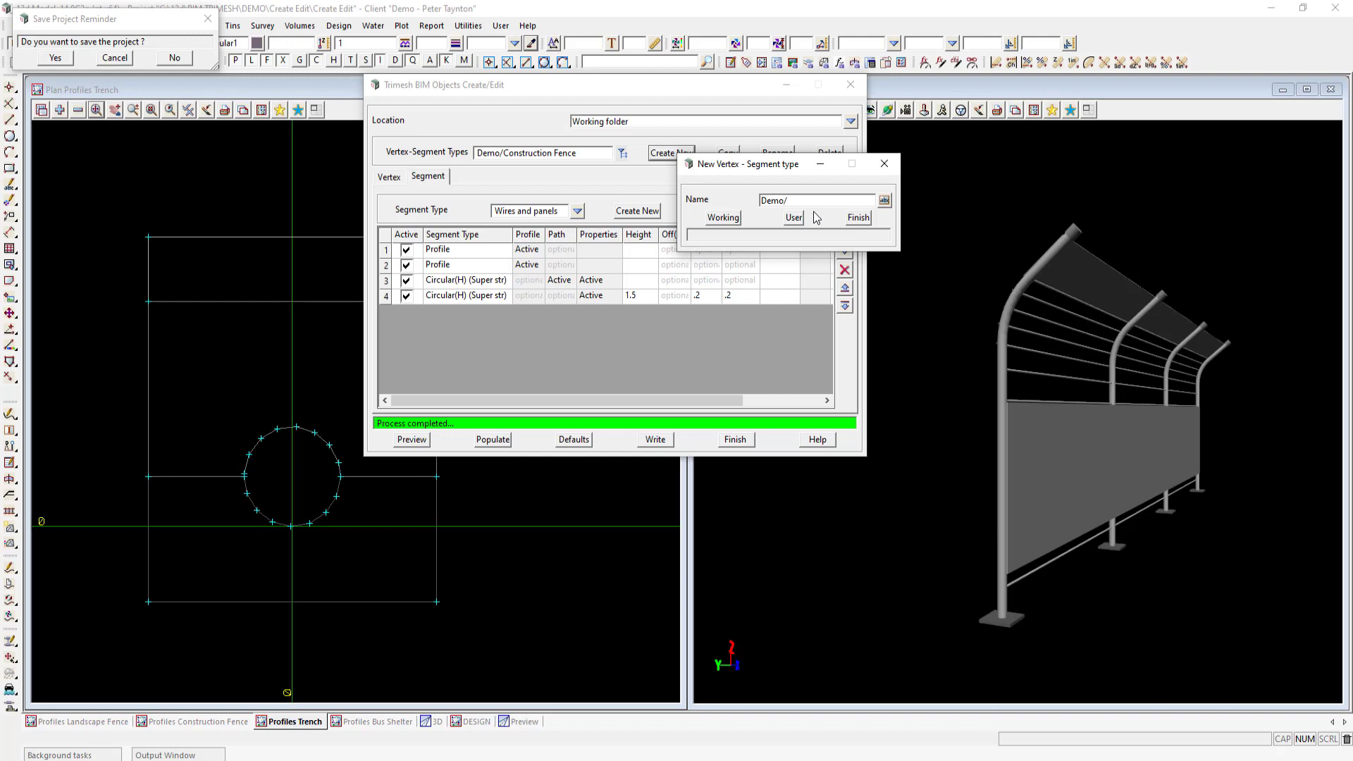
pyautogui.write('/Trench conduits x3')
pyautogui.press('BackSpace')
pyautogui.press('BackSpace')
pyautogui.write('3')
pyautogui.click(723, 218)
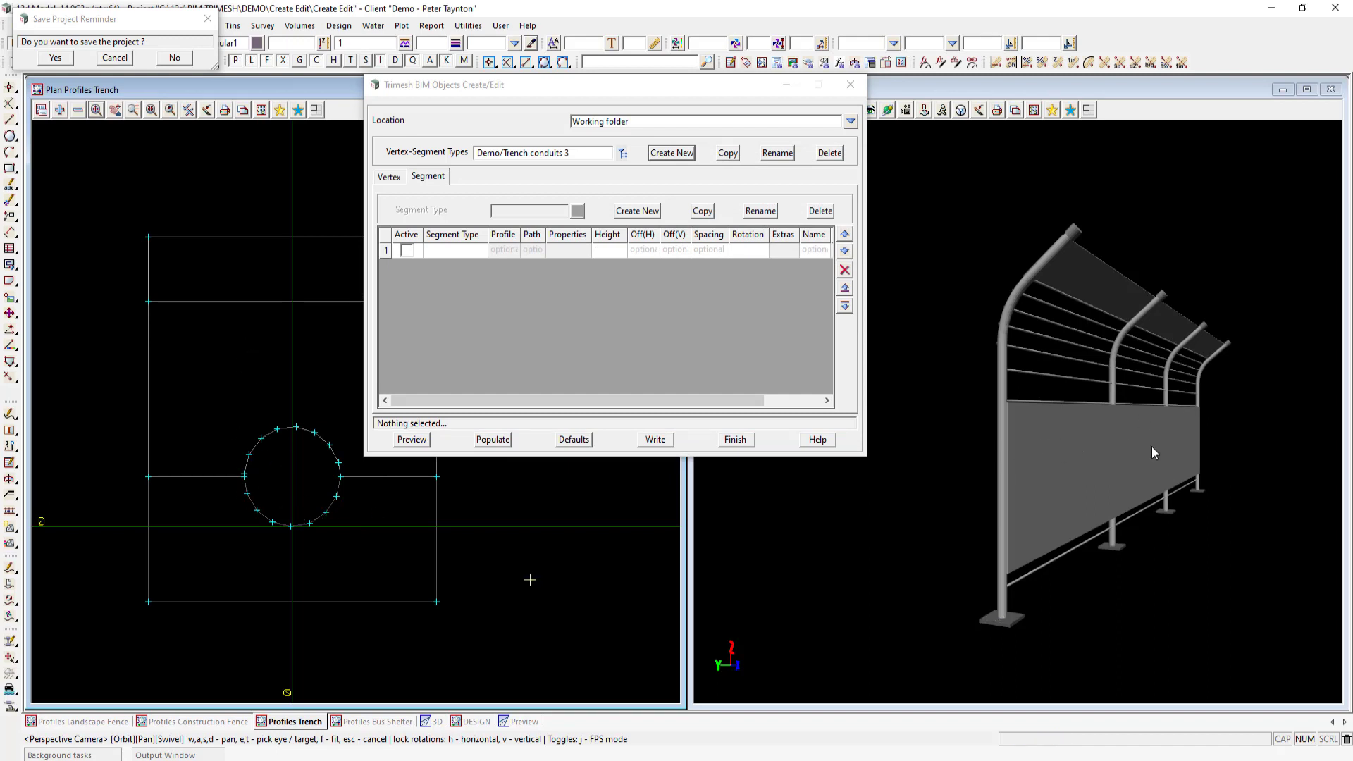
# Create a new segment type named Trench conduits
pyautogui.click(426, 180)
pyautogui.click(637, 211)
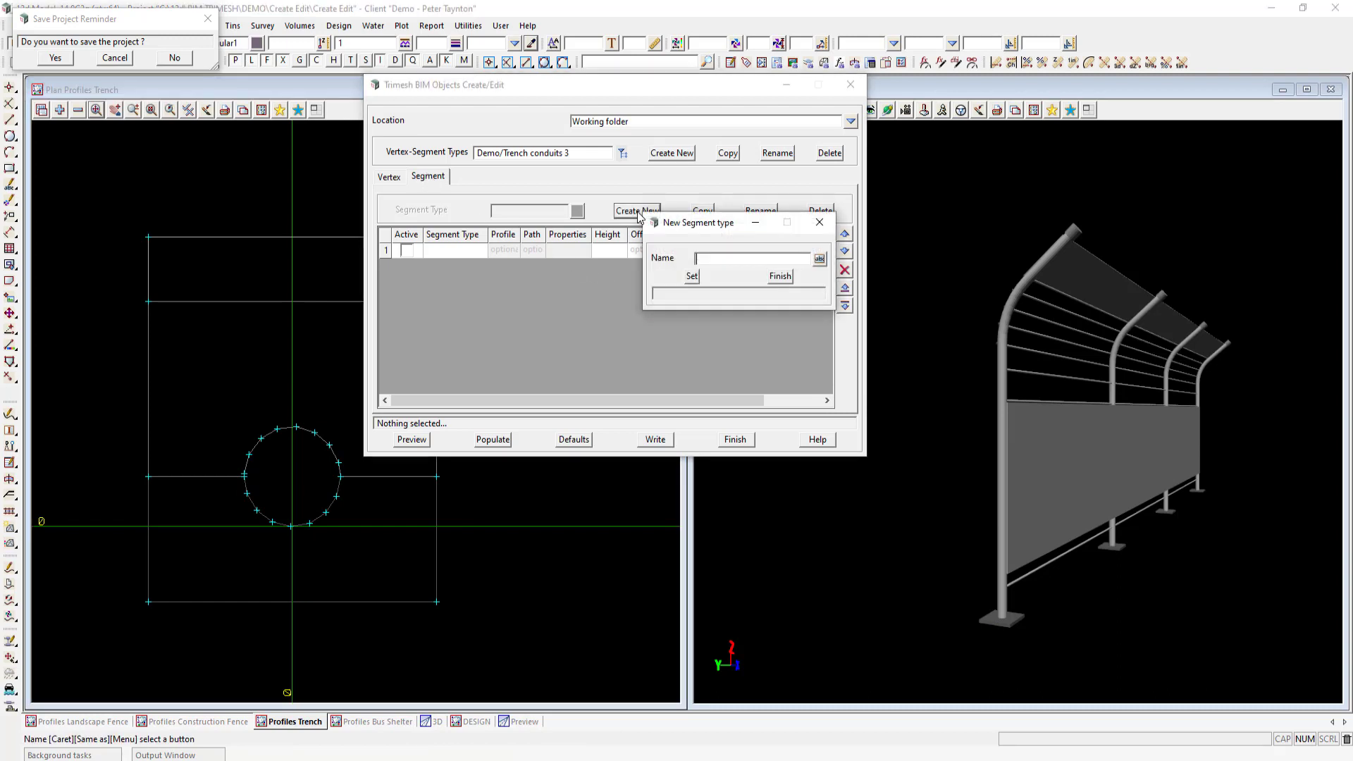
pyautogui.write('Trench conduits')
pyautogui.click(692, 275)
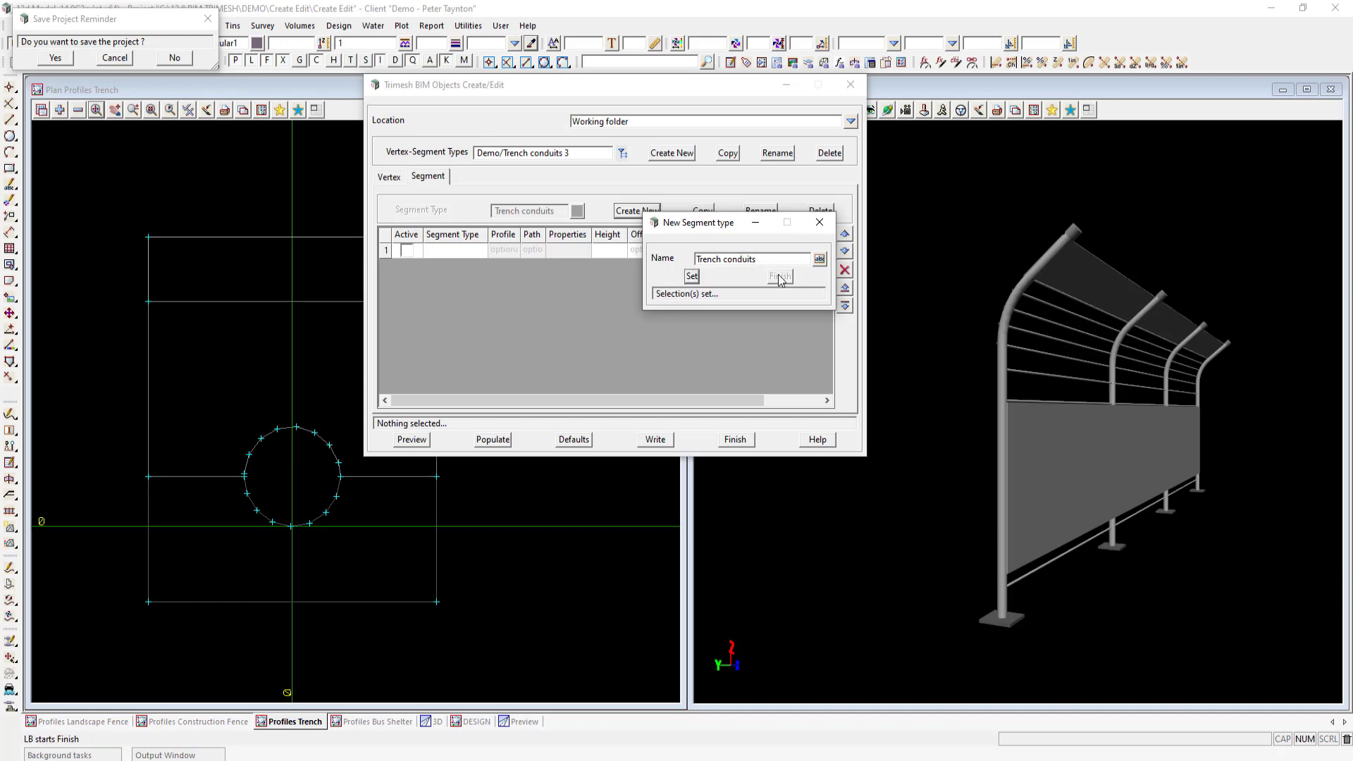
pyautogui.click(780, 277)
# Activate the first segment row and set its segment type to Rectangle(H)
pyautogui.click(407, 251)
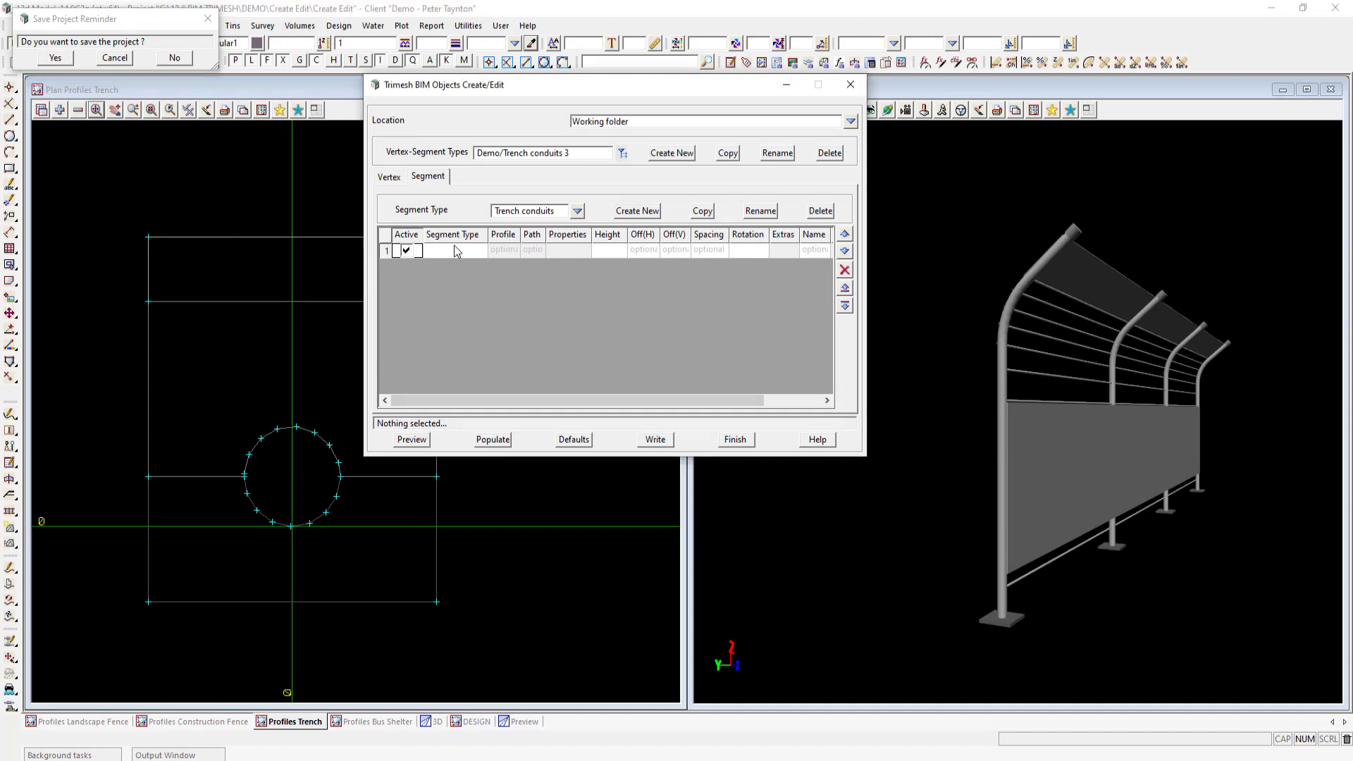
pyautogui.click(456, 251)
pyautogui.click(455, 256)
pyautogui.click(485, 283)
# Set the first row's width to .45, depth to .3 and colour to shade 48, and choose its pipe/culvert justification
pyautogui.click(578, 251)
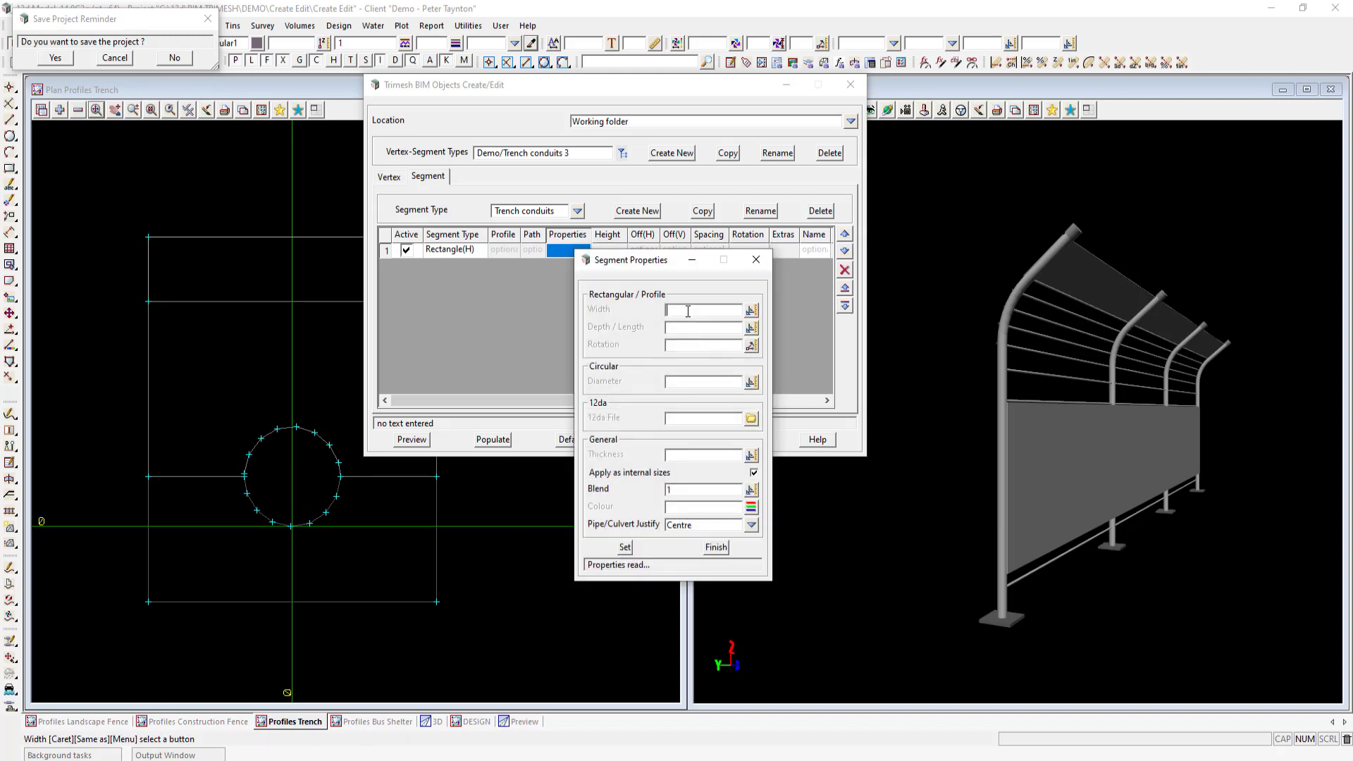
pyautogui.click(688, 311)
pyautogui.write('.45')
pyautogui.press('Return')
pyautogui.write('.3')
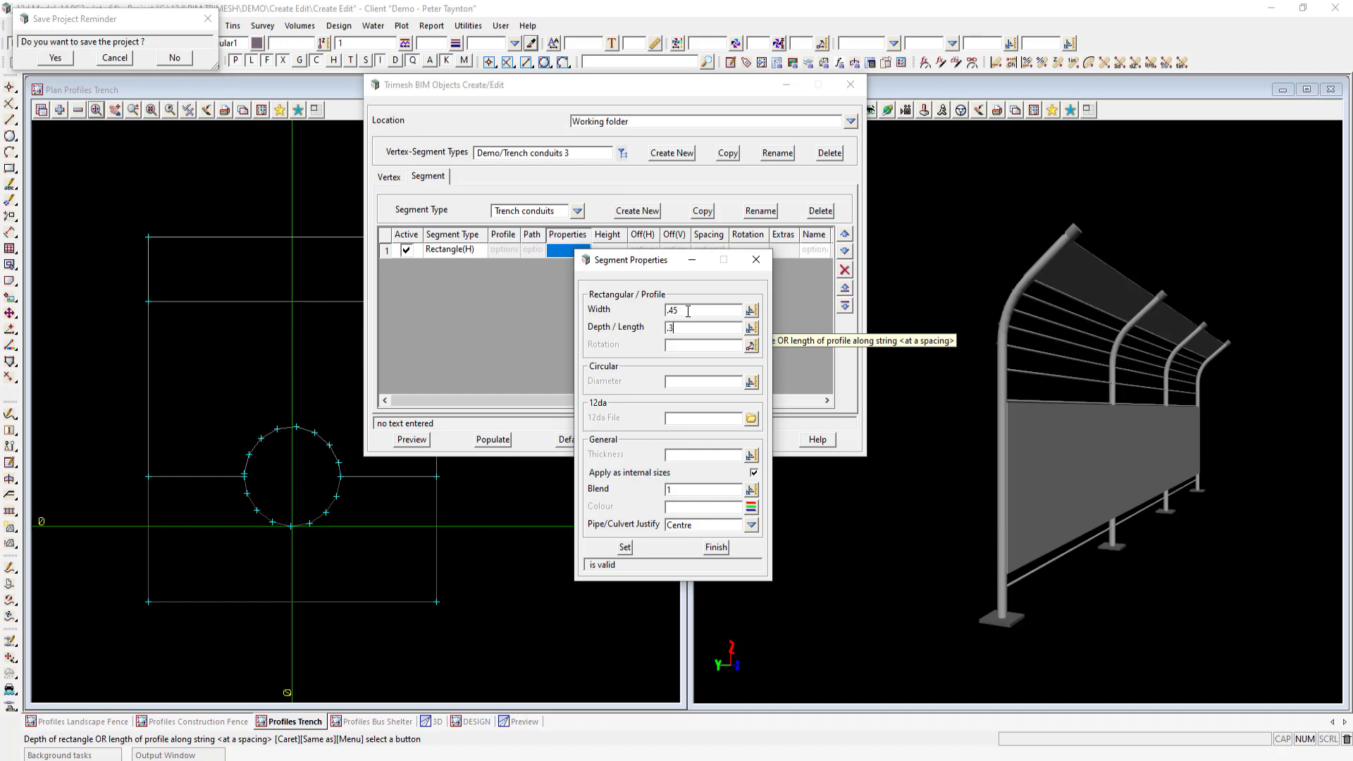
pyautogui.click(751, 509)
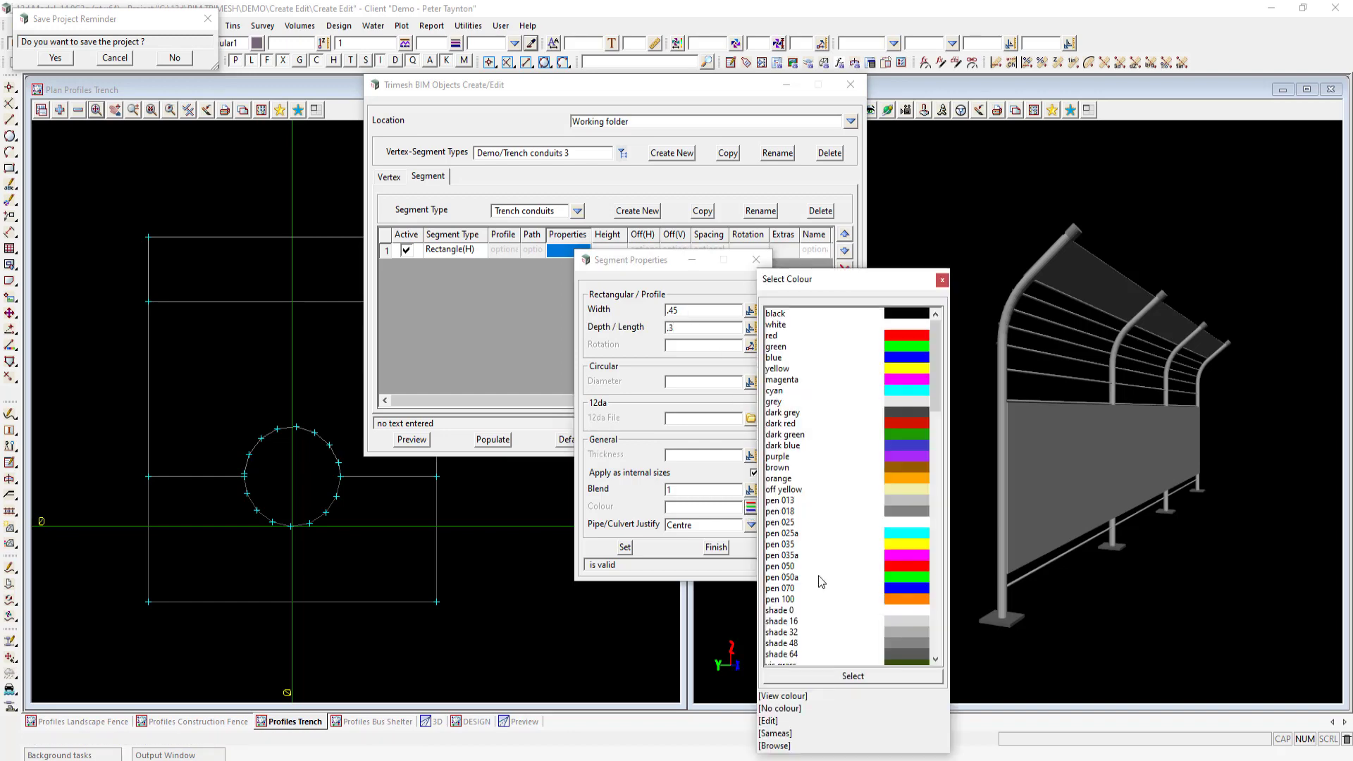
pyautogui.doubleClick(895, 641)
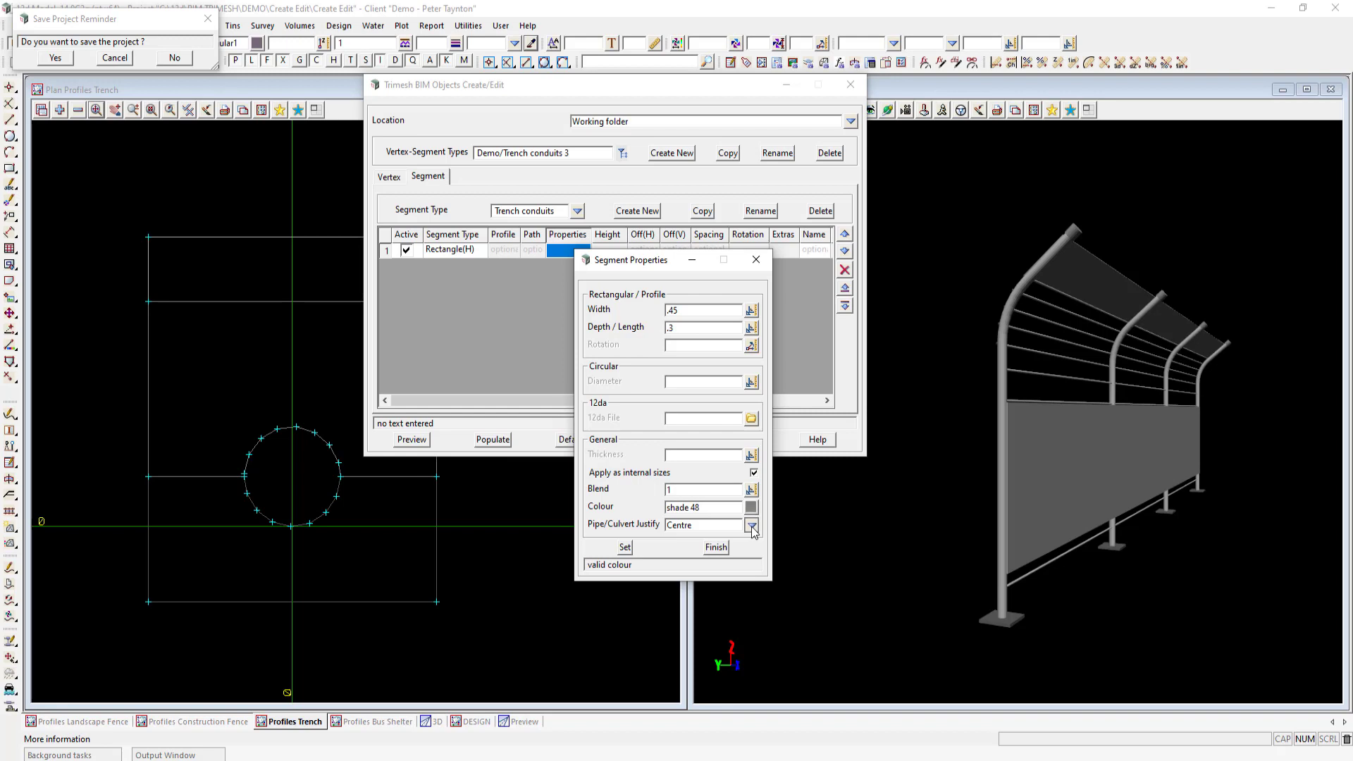
pyautogui.click(752, 525)
pyautogui.click(770, 557)
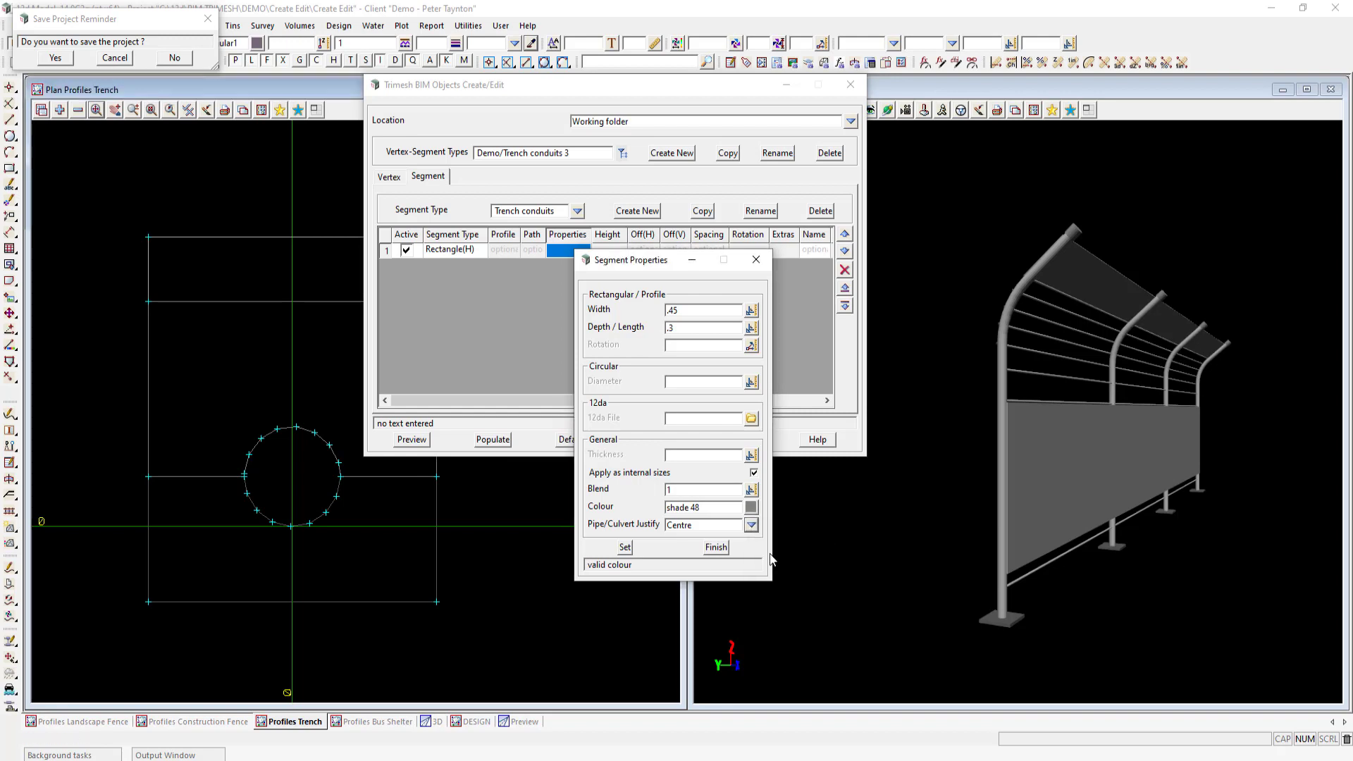
pyautogui.click(625, 547)
pyautogui.click(716, 547)
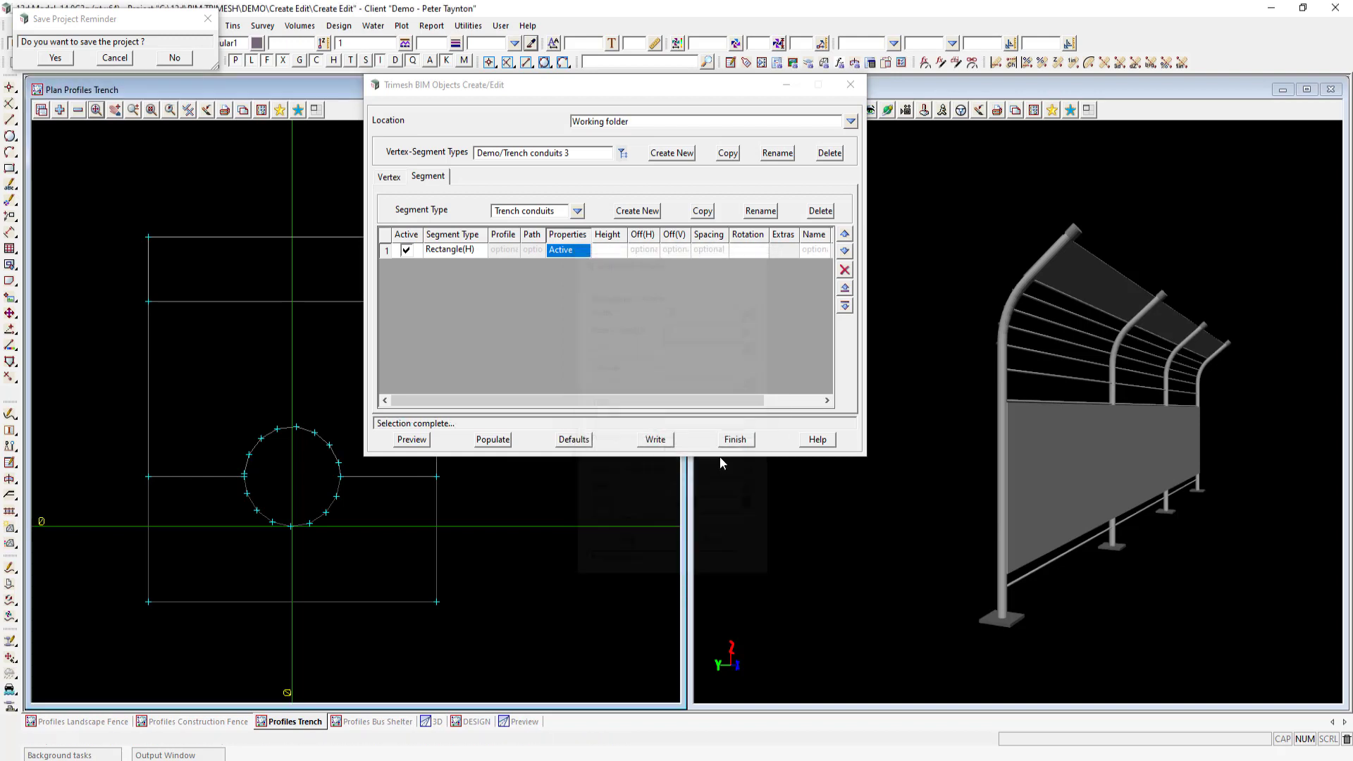
# Set the first row's height to -.1 and preview the rectangular trench segment up close in 3D
pyautogui.click(610, 251)
pyautogui.write('-.1')
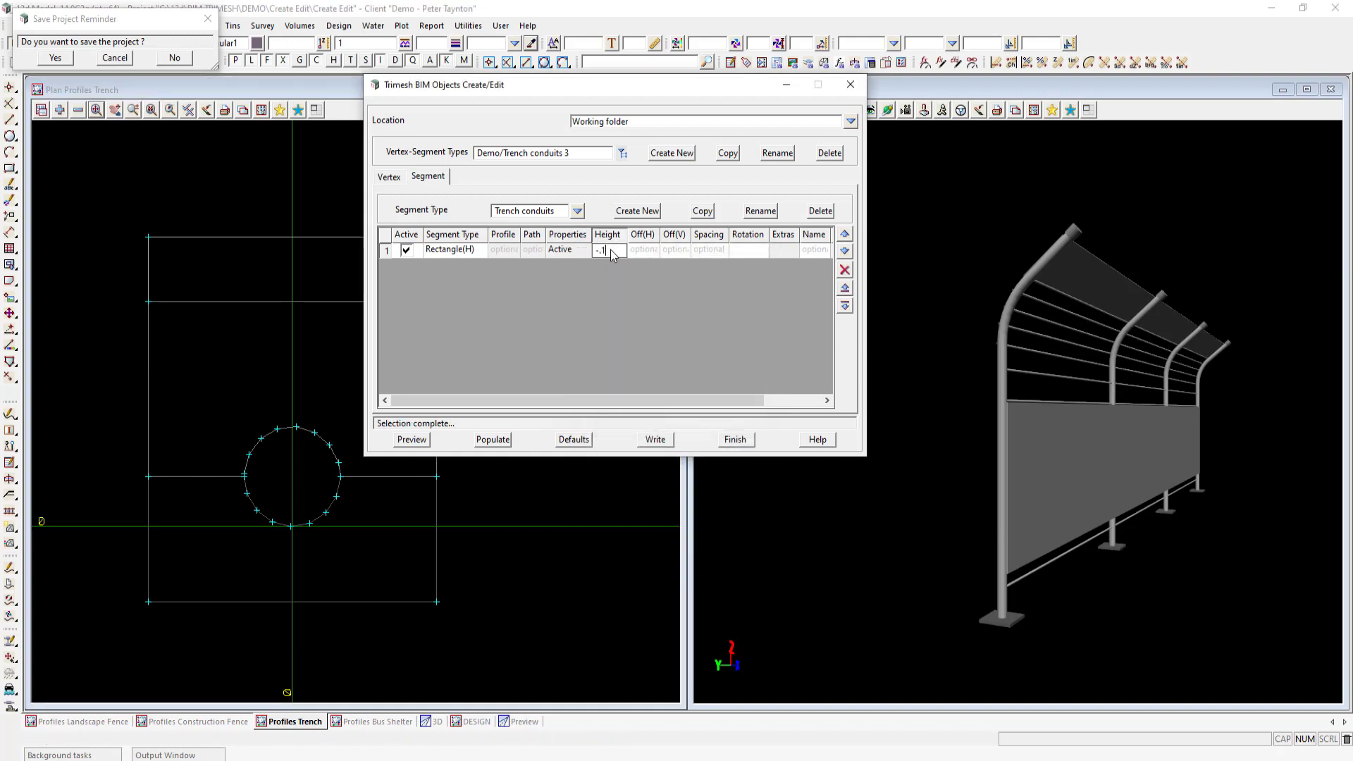
pyautogui.click(412, 440)
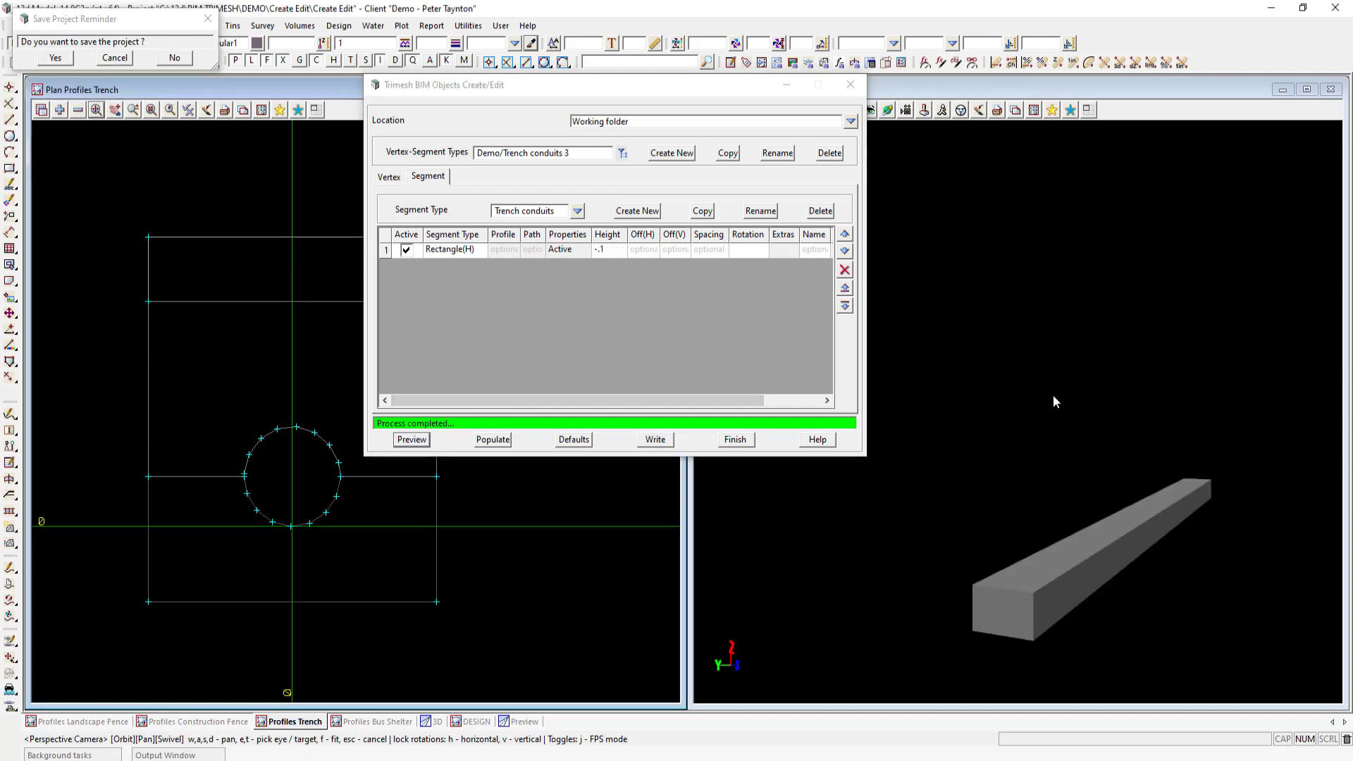
pyautogui.click(1035, 588)
pyautogui.scroll(2, 1033, 607)
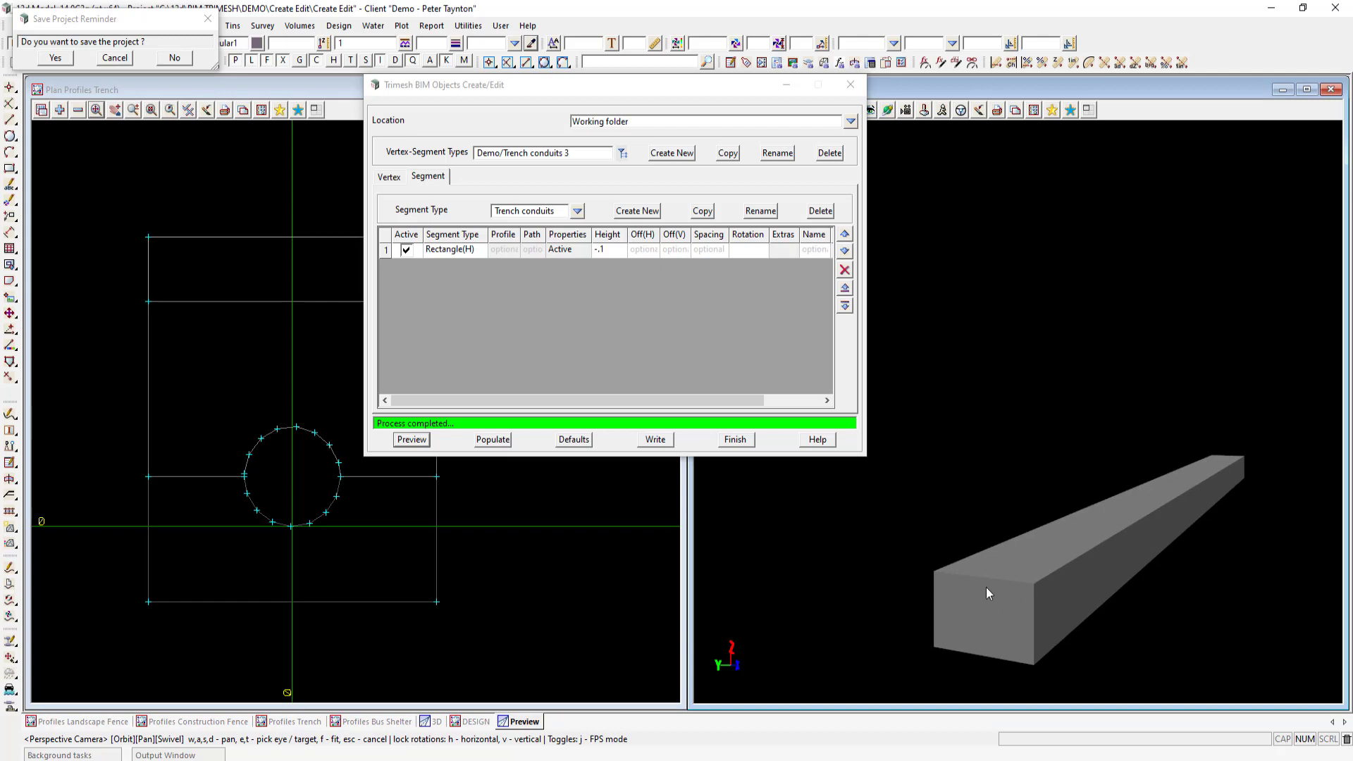
# Name the first segment row Bedding
pyautogui.moveTo(696, 392); pyautogui.dragTo(750, 392)
pyautogui.click(714, 256)
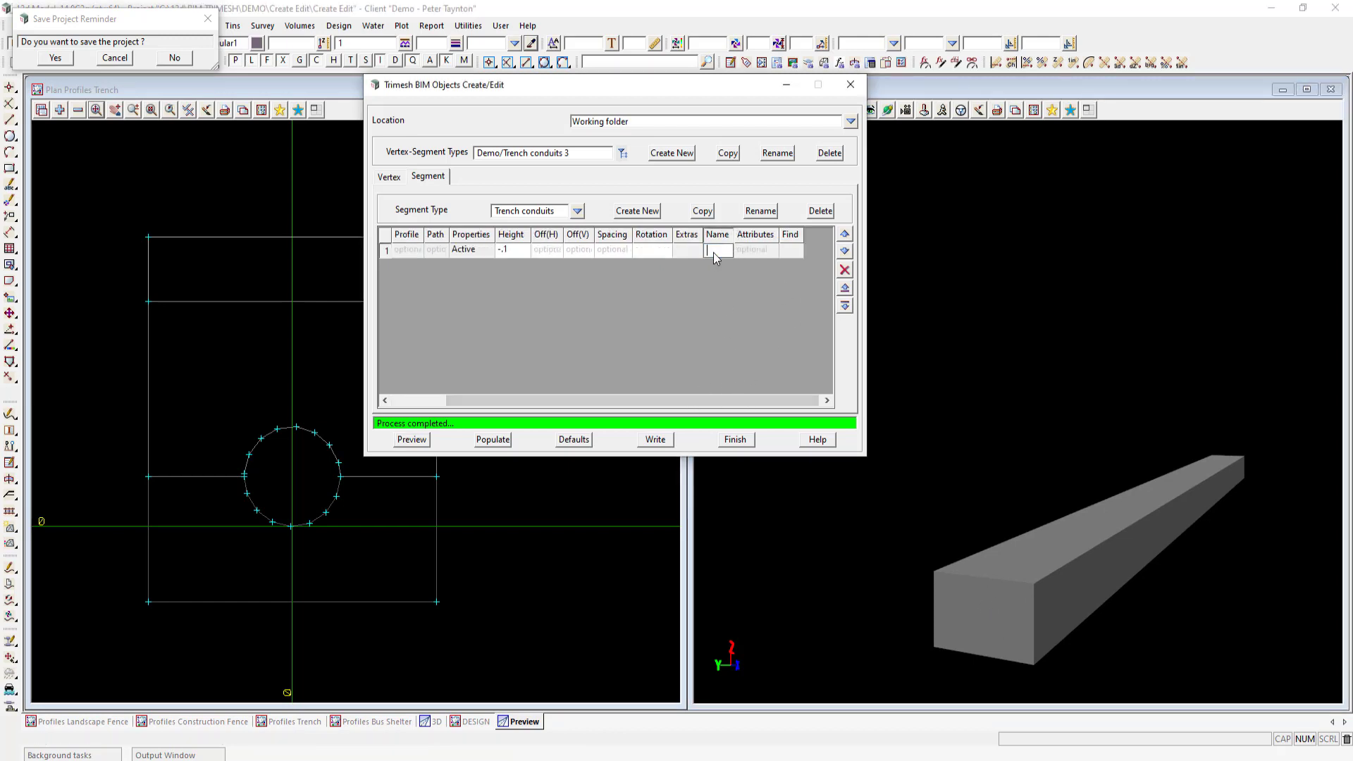
pyautogui.write('Bedding')
pyautogui.moveTo(611, 400); pyautogui.dragTo(480, 400)
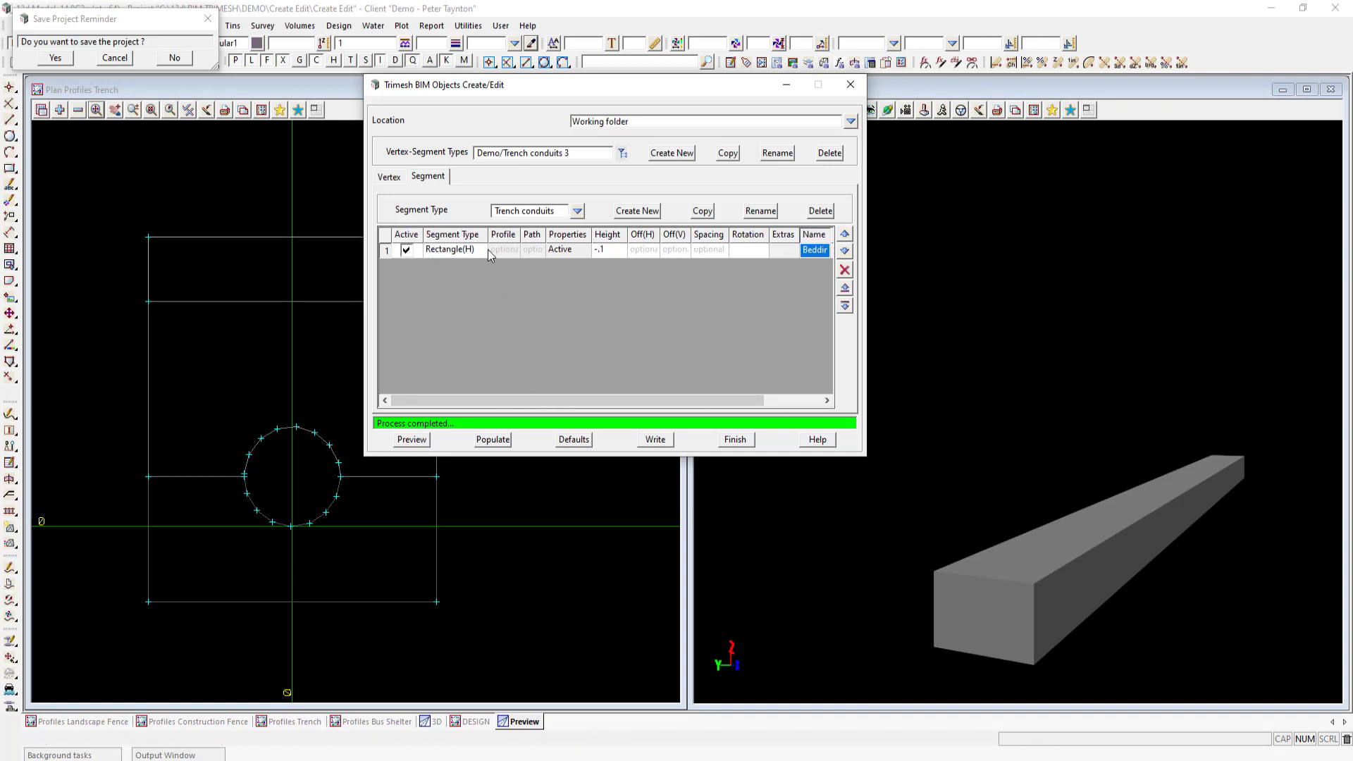
pyautogui.click(716, 250)
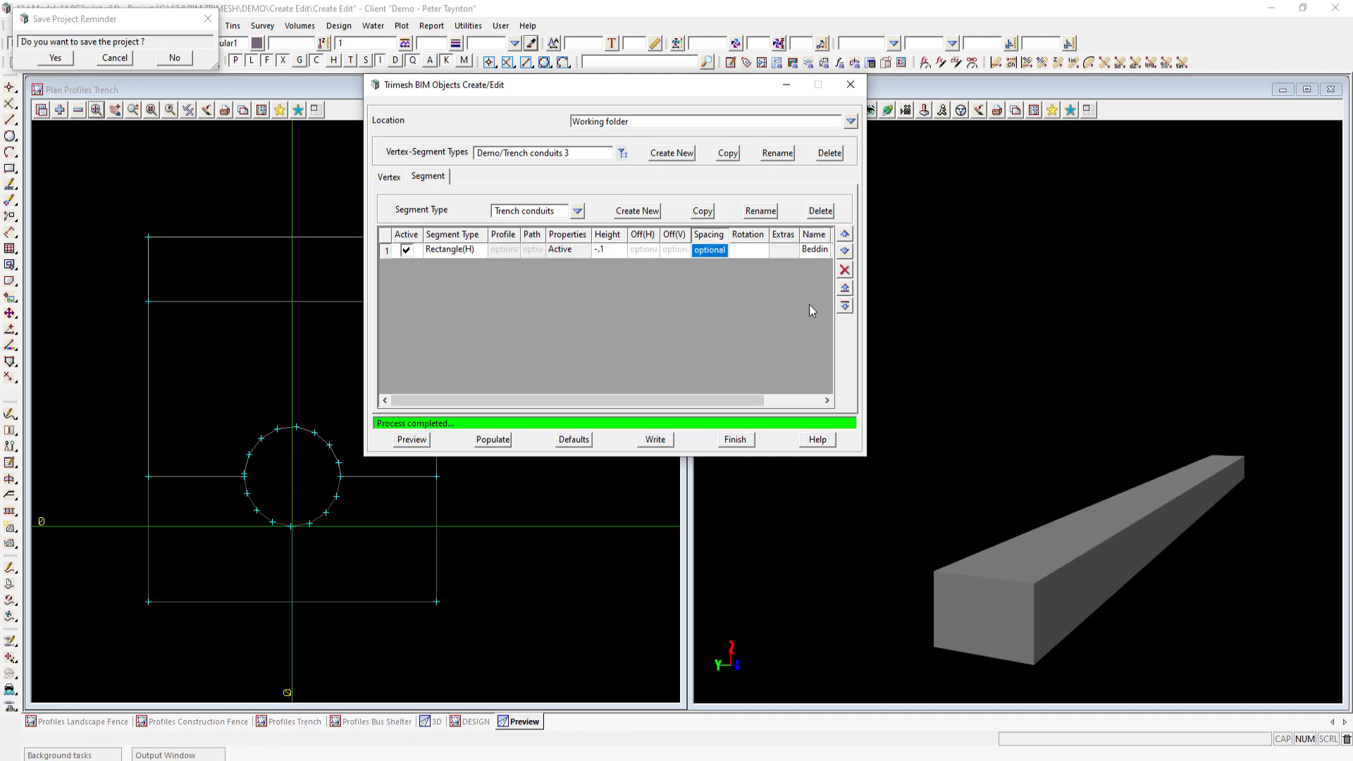
# Add an active second segment row with the segment type Rectangle(H)
pyautogui.click(843, 308)
pyautogui.click(451, 266)
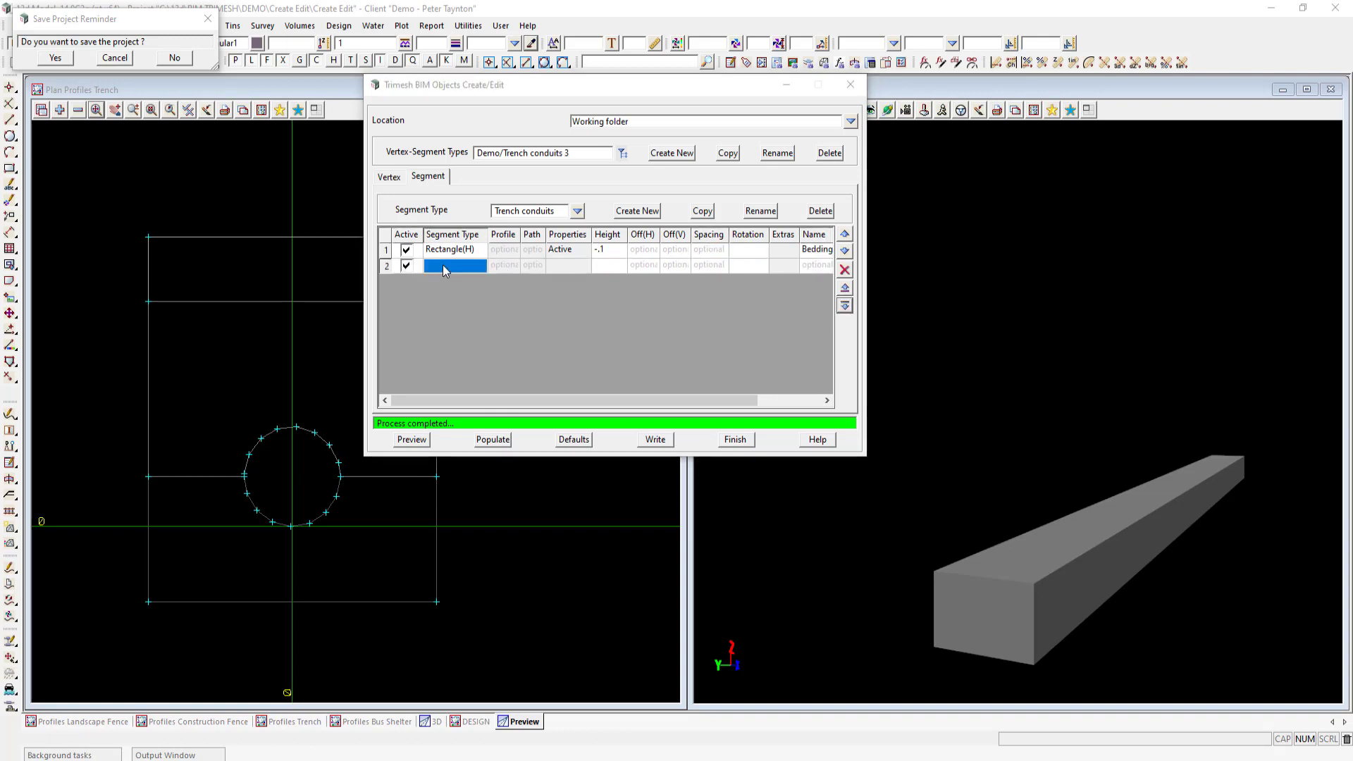
pyautogui.click(465, 295)
# Set the second row's width to .45, depth to .3, colour to shade 16 and pipe/culvert justification to Invert
pyautogui.click(563, 264)
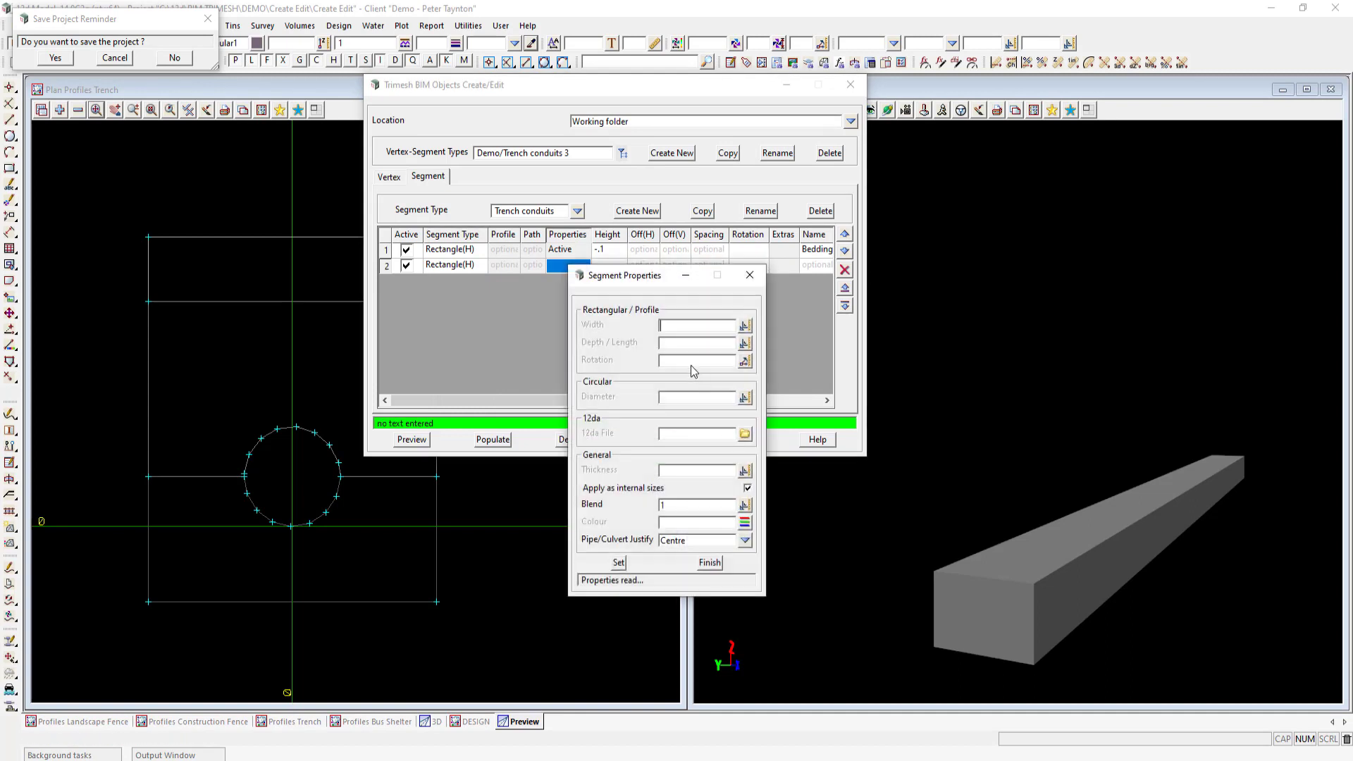
pyautogui.click(675, 327)
pyautogui.write('.45')
pyautogui.click(674, 346)
pyautogui.write('.3')
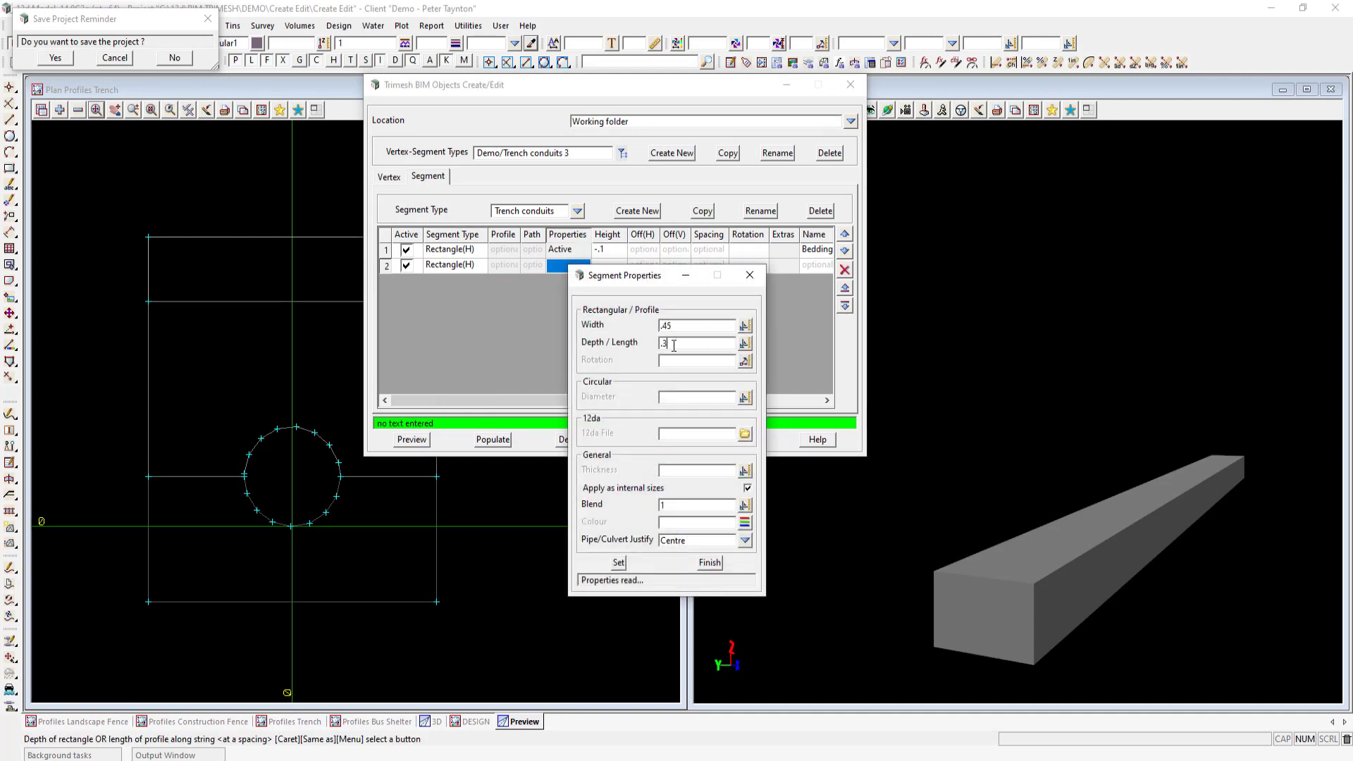
pyautogui.click(745, 523)
pyautogui.doubleClick(889, 617)
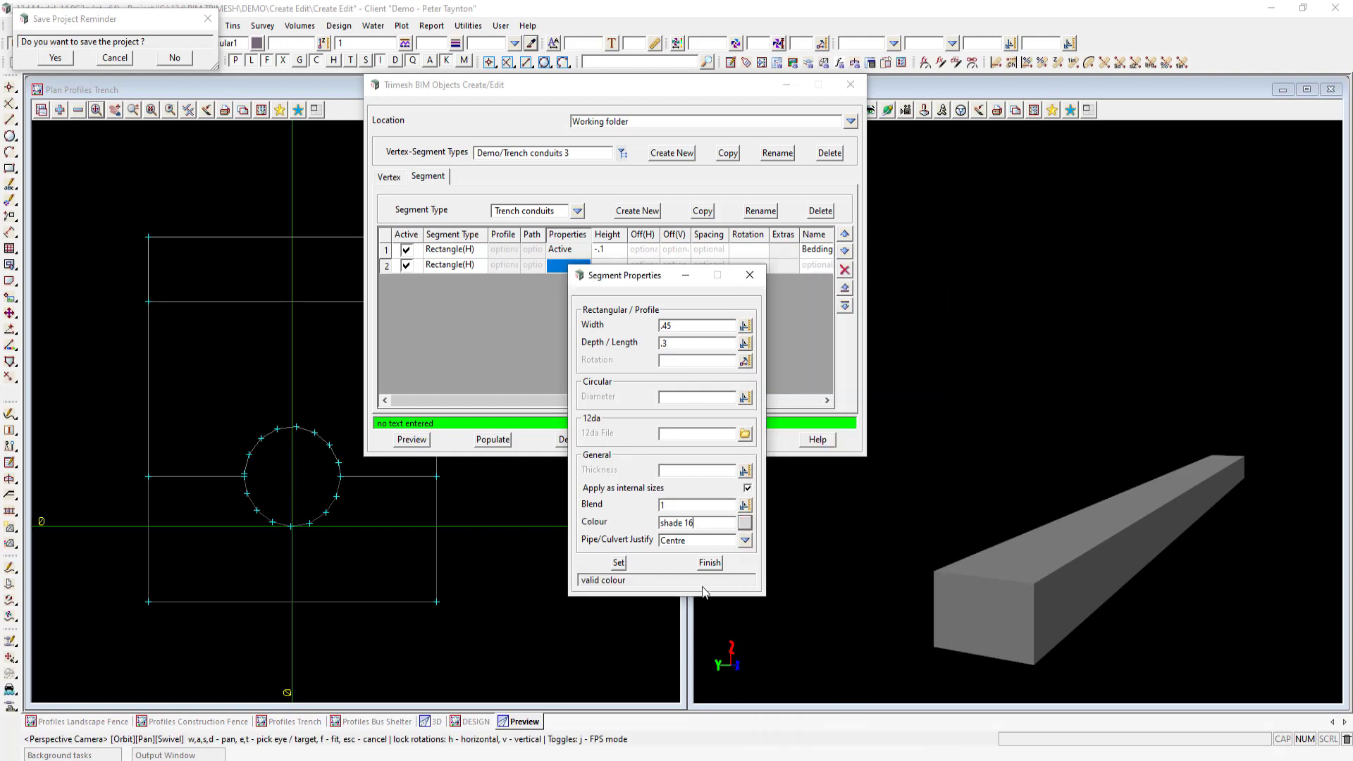
pyautogui.click(745, 541)
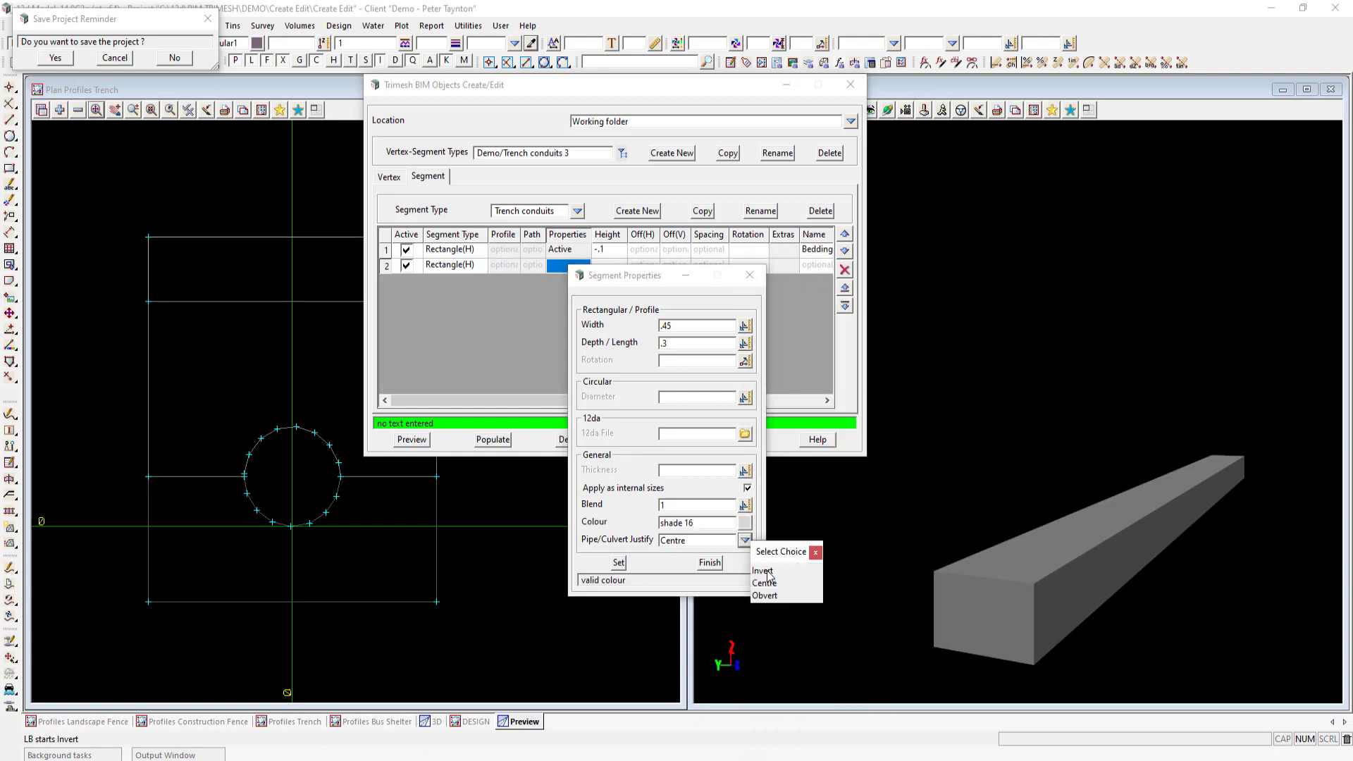
pyautogui.click(764, 571)
pyautogui.click(618, 563)
pyautogui.click(708, 563)
# Select the second row's height for editing
pyautogui.click(600, 269)
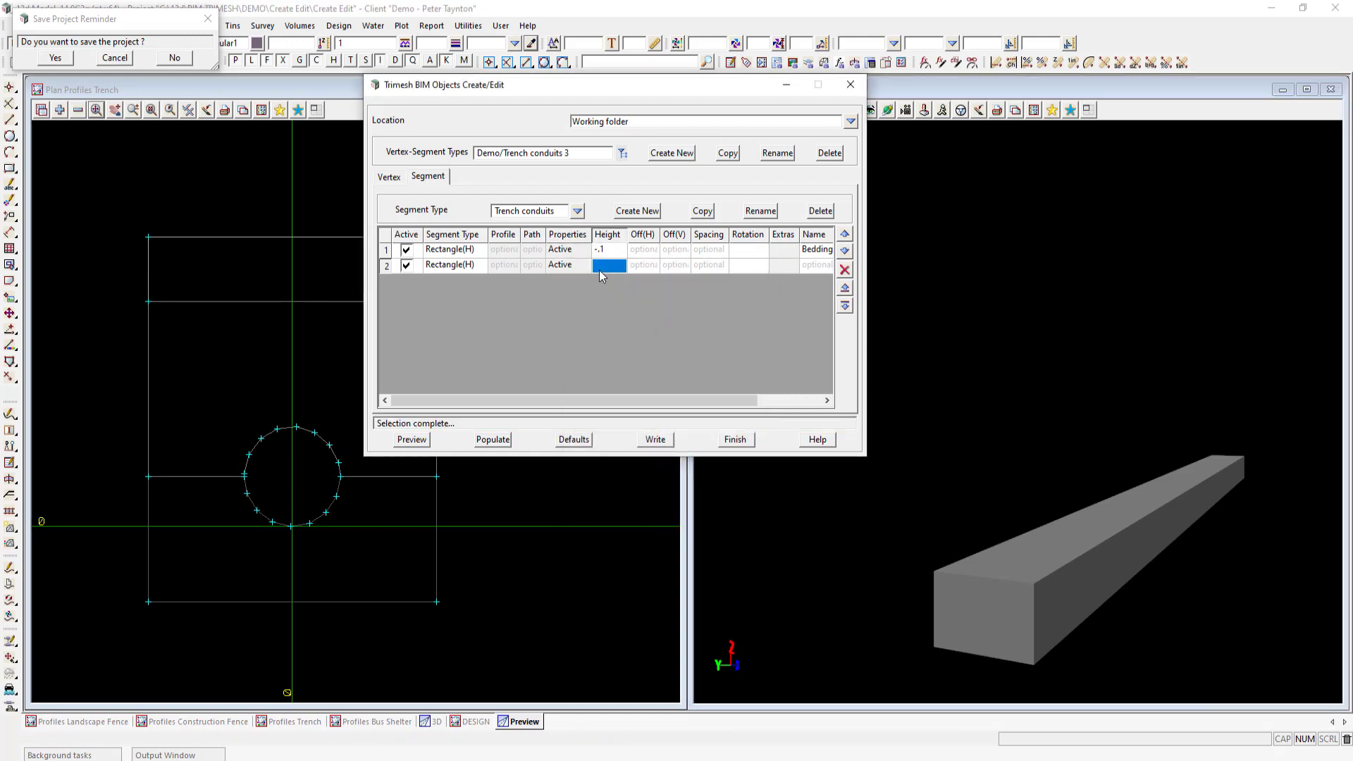
# Set the second rectangular segment's height to .2, preview it and name the segment Backfill
pyautogui.click(411, 439)
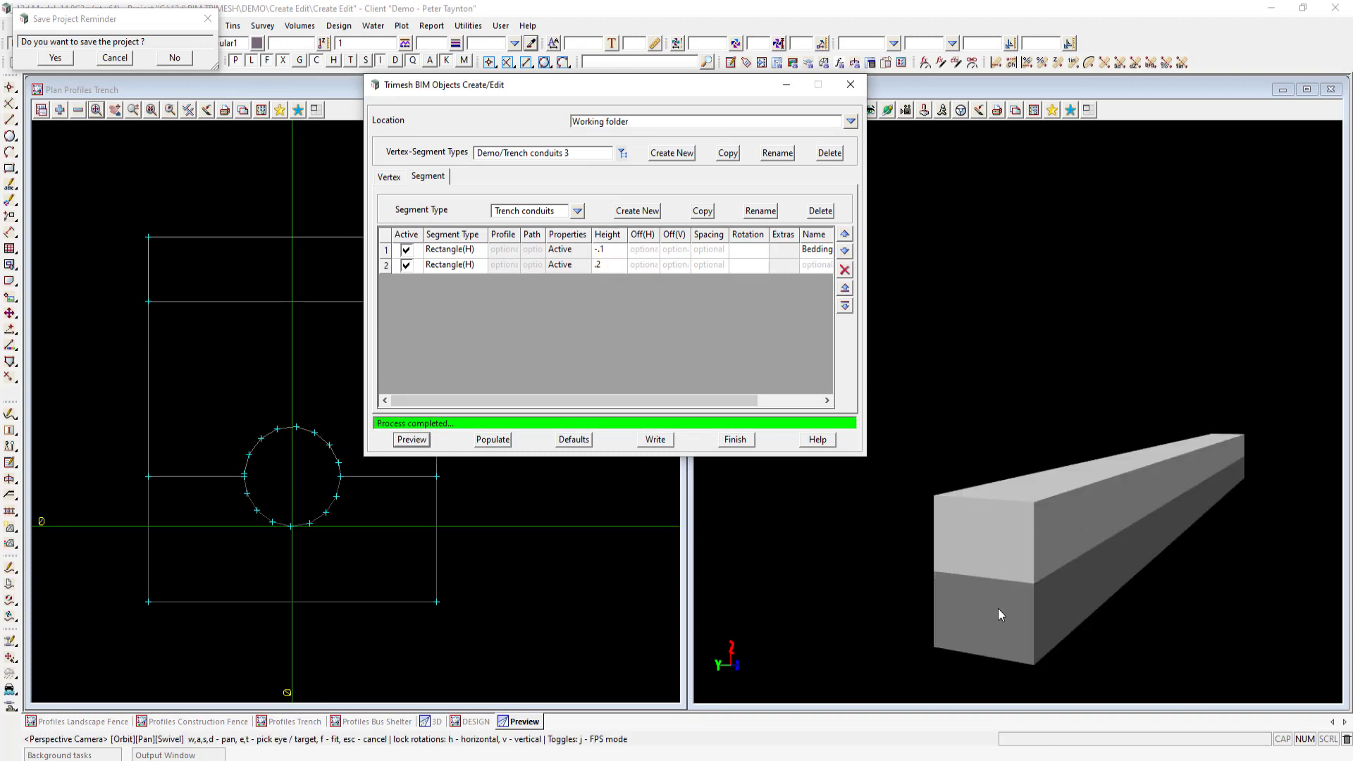
pyautogui.moveTo(713, 400); pyautogui.dragTo(761, 317)
pyautogui.click(716, 267)
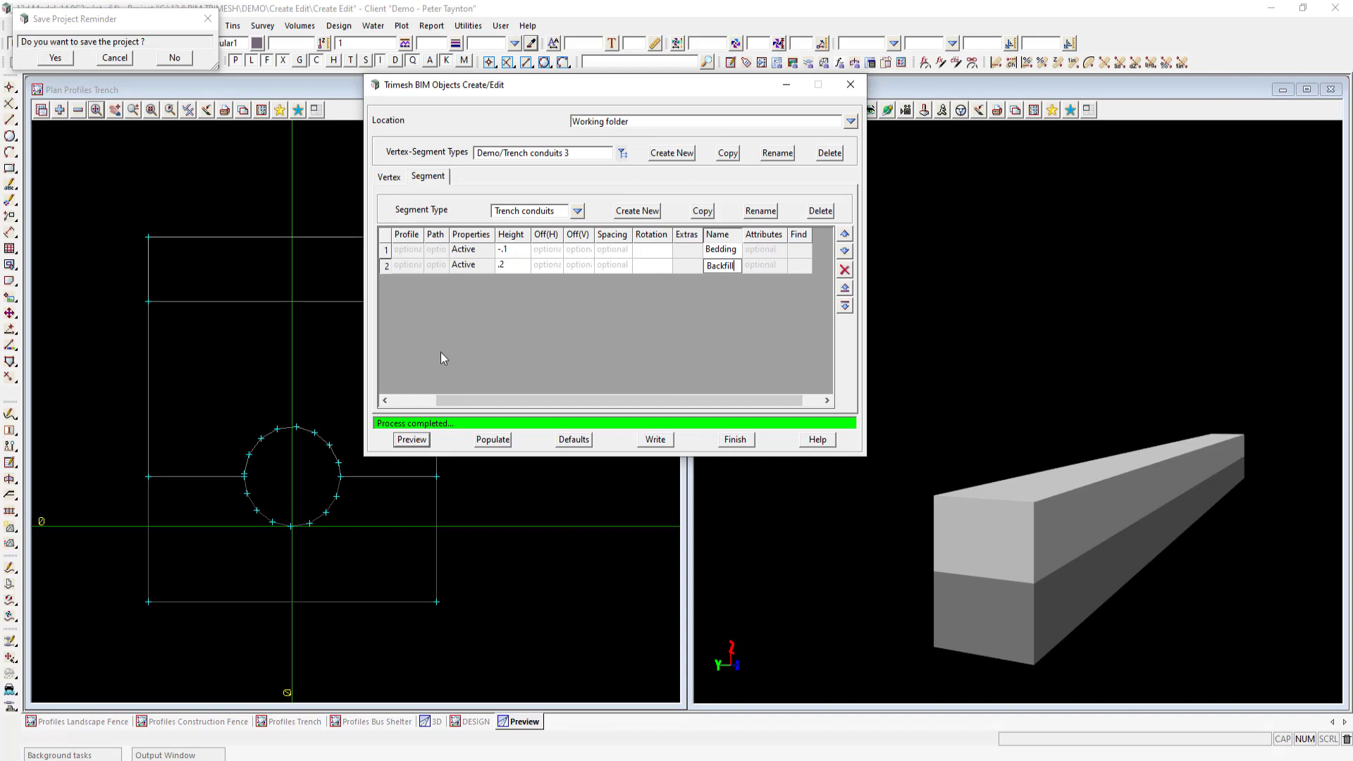
pyautogui.moveTo(519, 407); pyautogui.dragTo(440, 304)
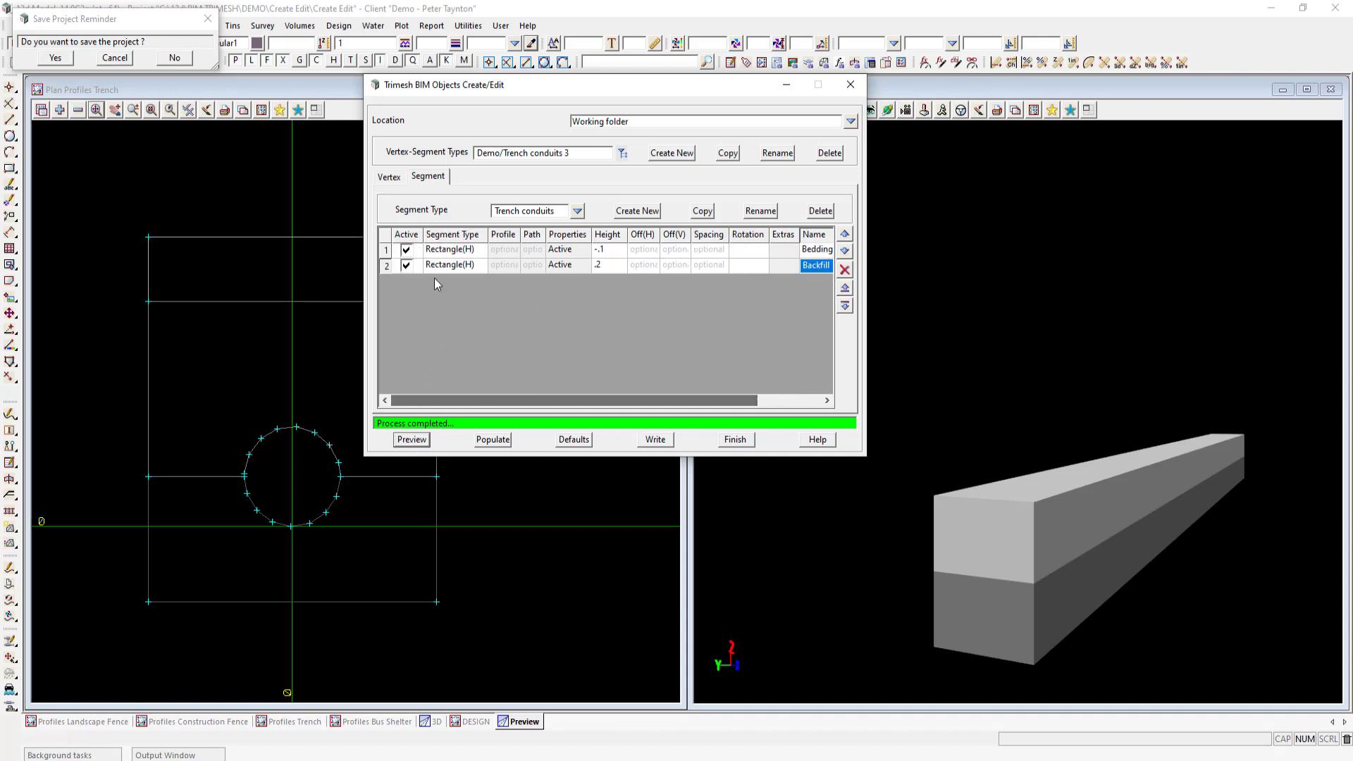
# Add a third segment row below Backfill, activate it and make its segment type Circular(H) (Super str)
pyautogui.click(386, 268)
pyautogui.click(845, 306)
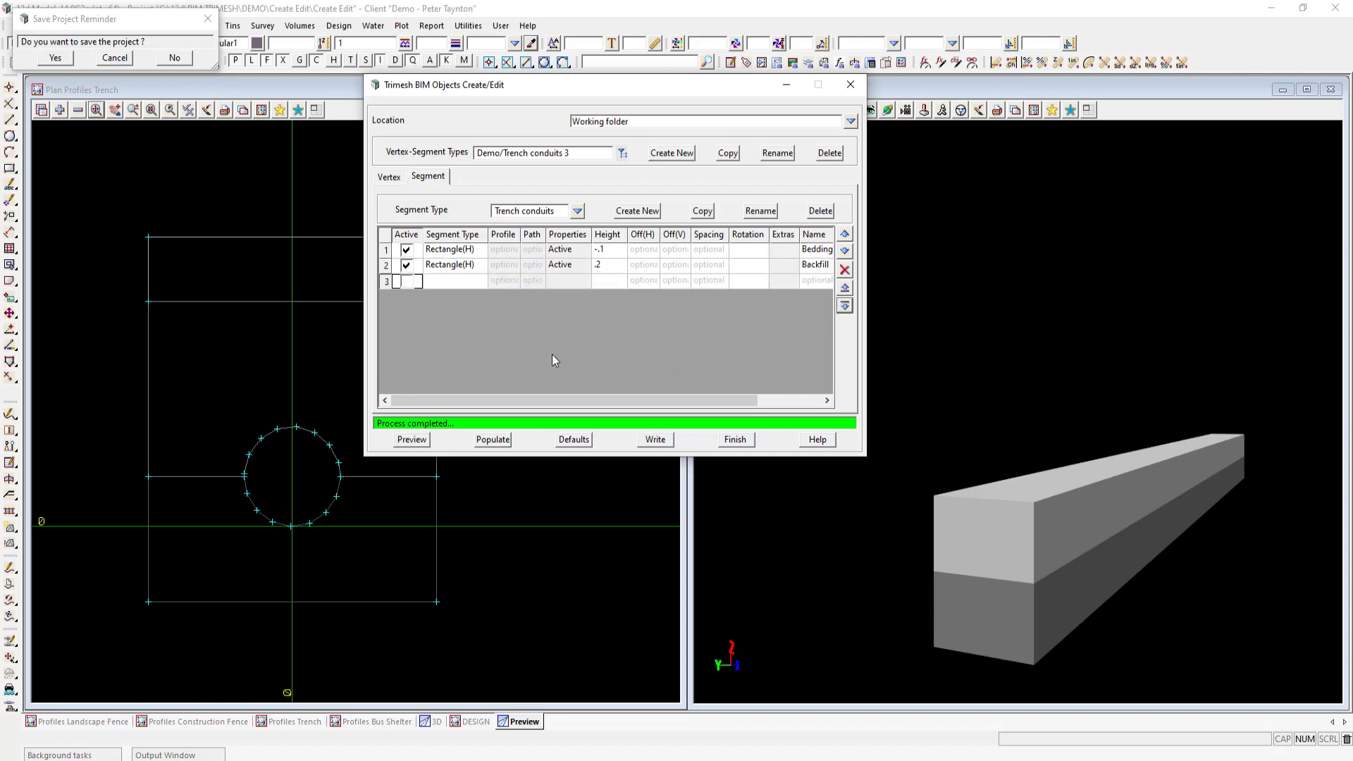
pyautogui.click(403, 281)
pyautogui.click(440, 282)
pyautogui.click(440, 282)
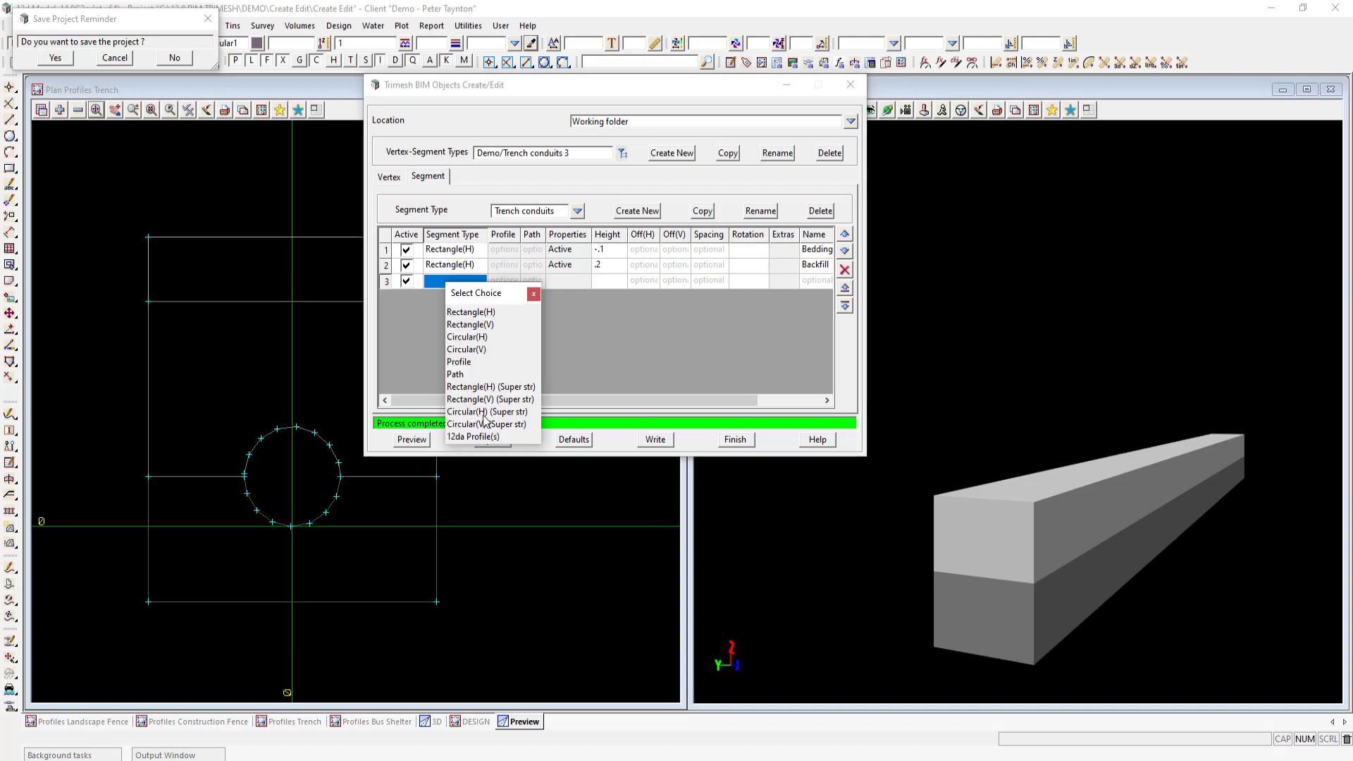
pyautogui.click(470, 413)
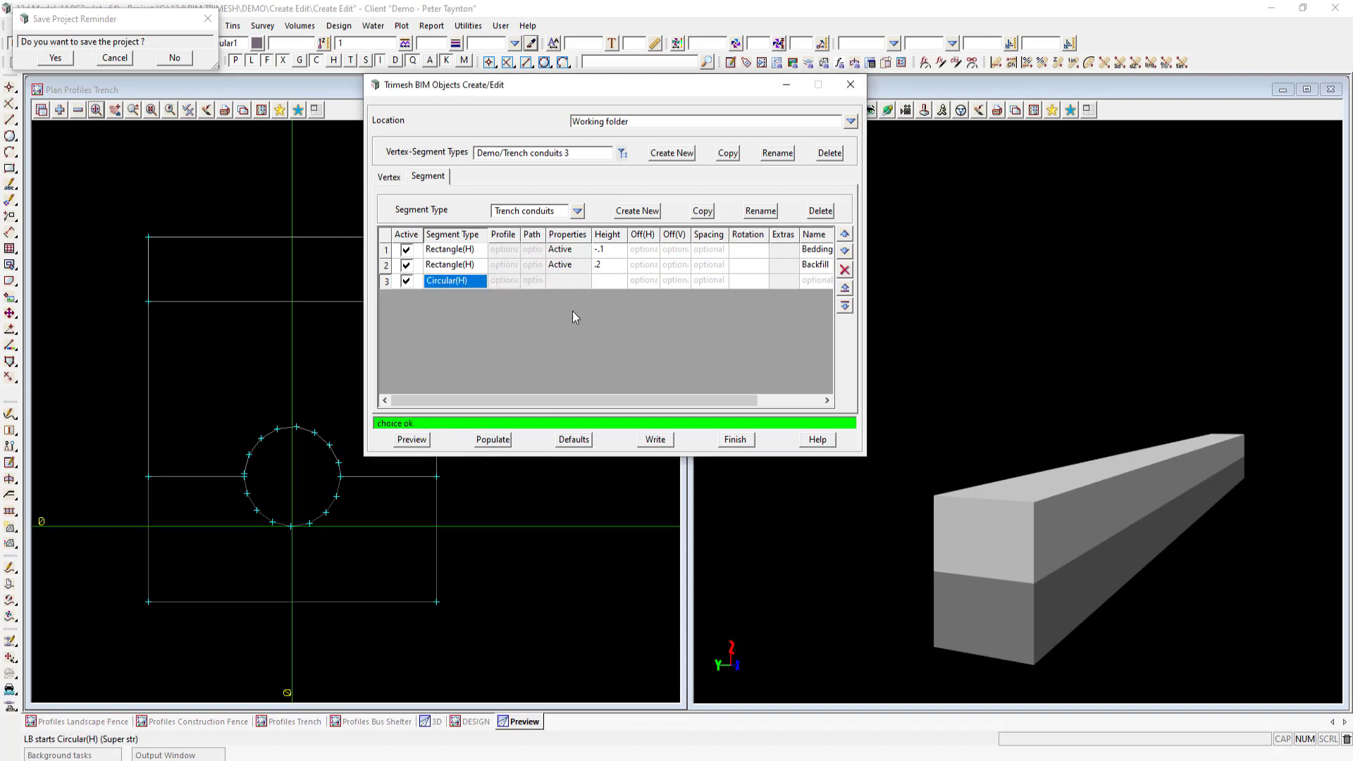
# Give the circular segment a diameter of 0.05, colour orange and pipe justification Invert, and preview the result
pyautogui.click(563, 282)
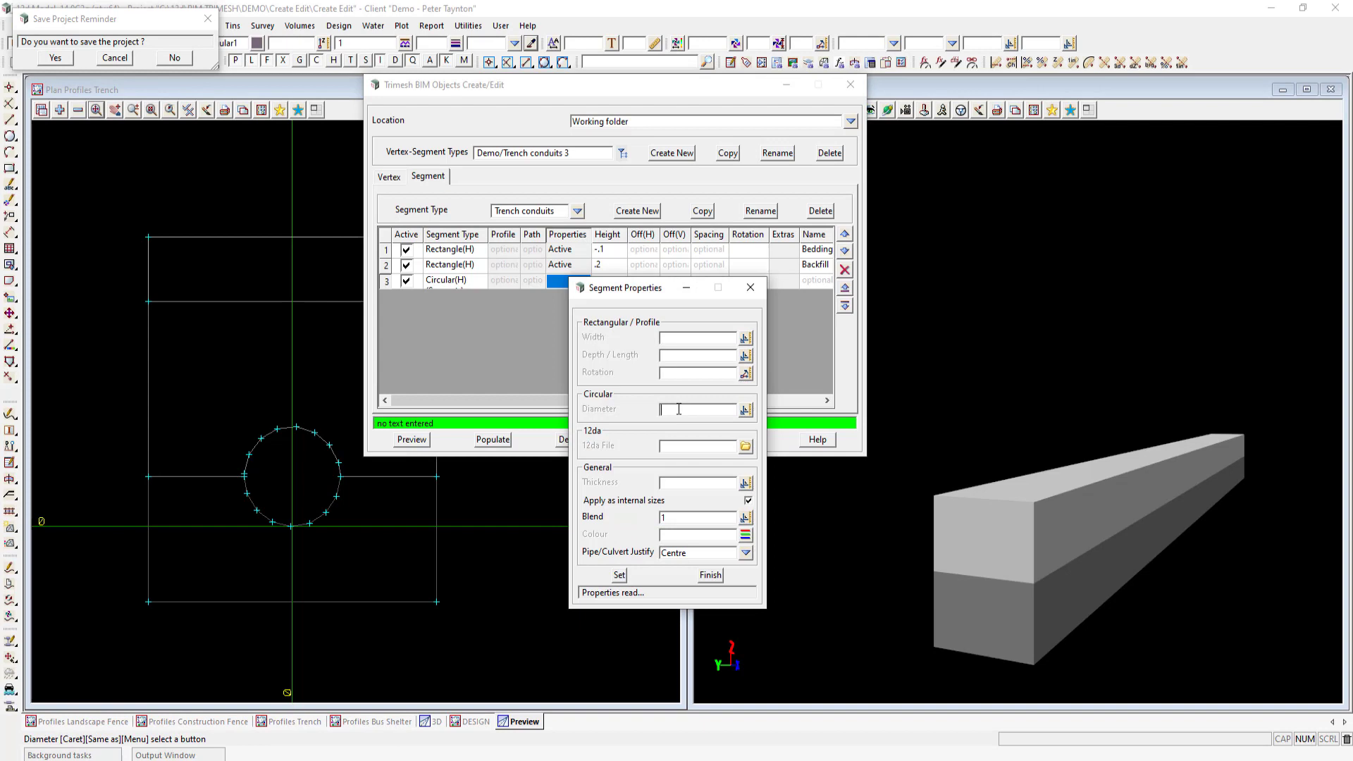
pyautogui.write('0.05')
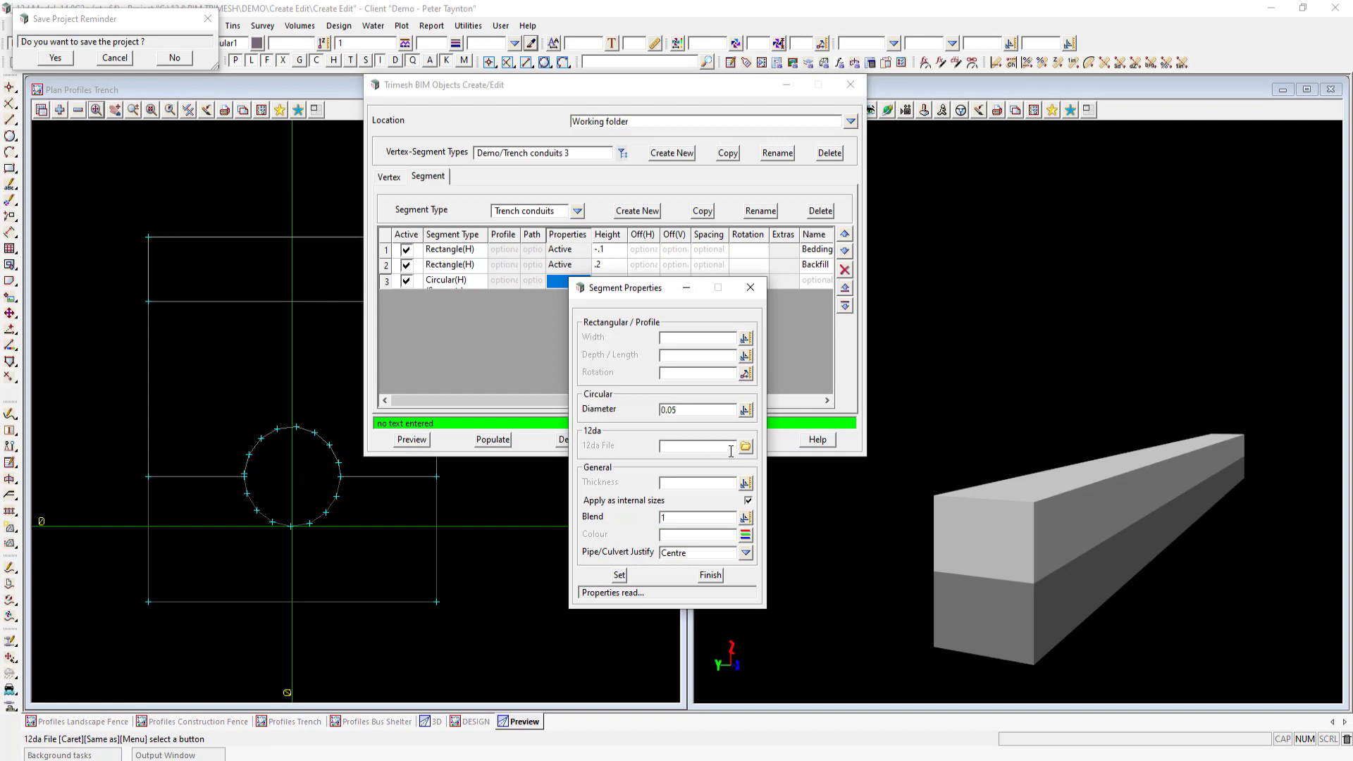
pyautogui.click(746, 538)
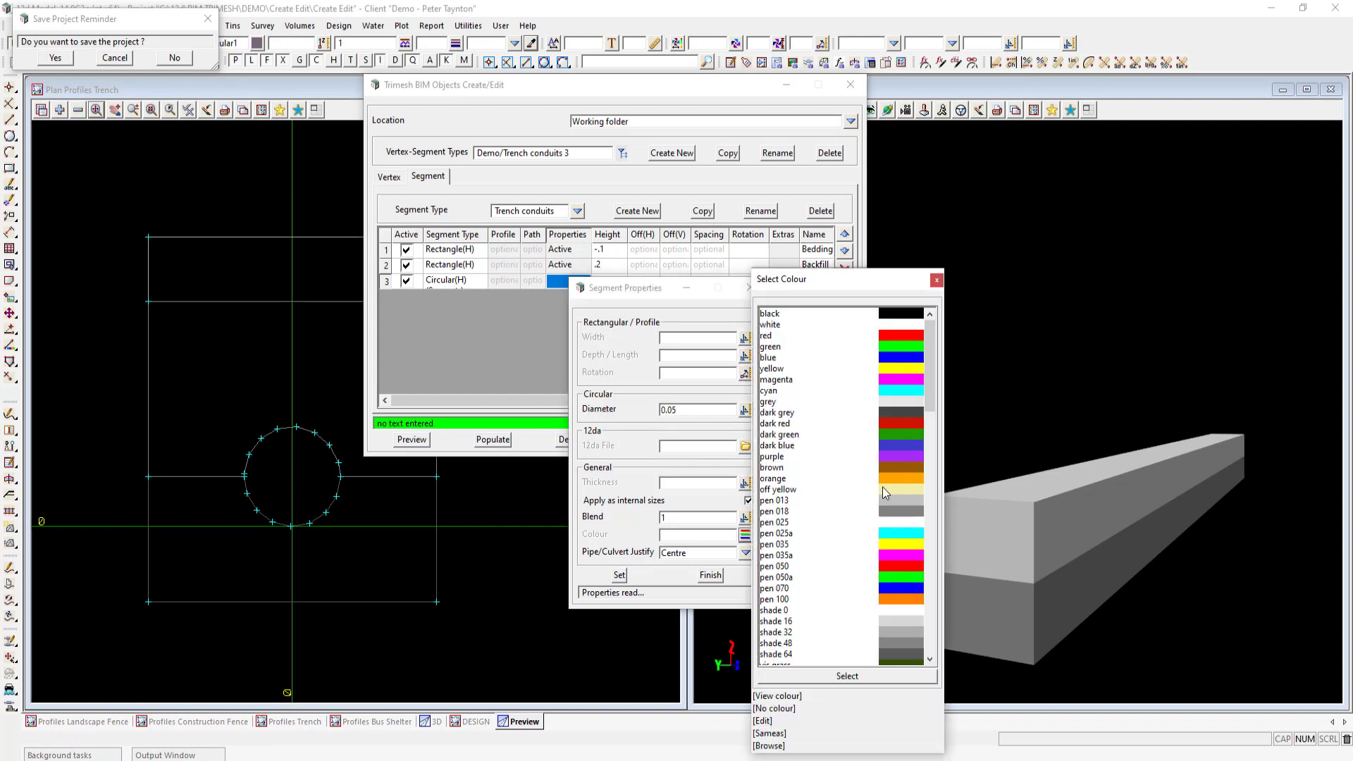
pyautogui.doubleClick(882, 479)
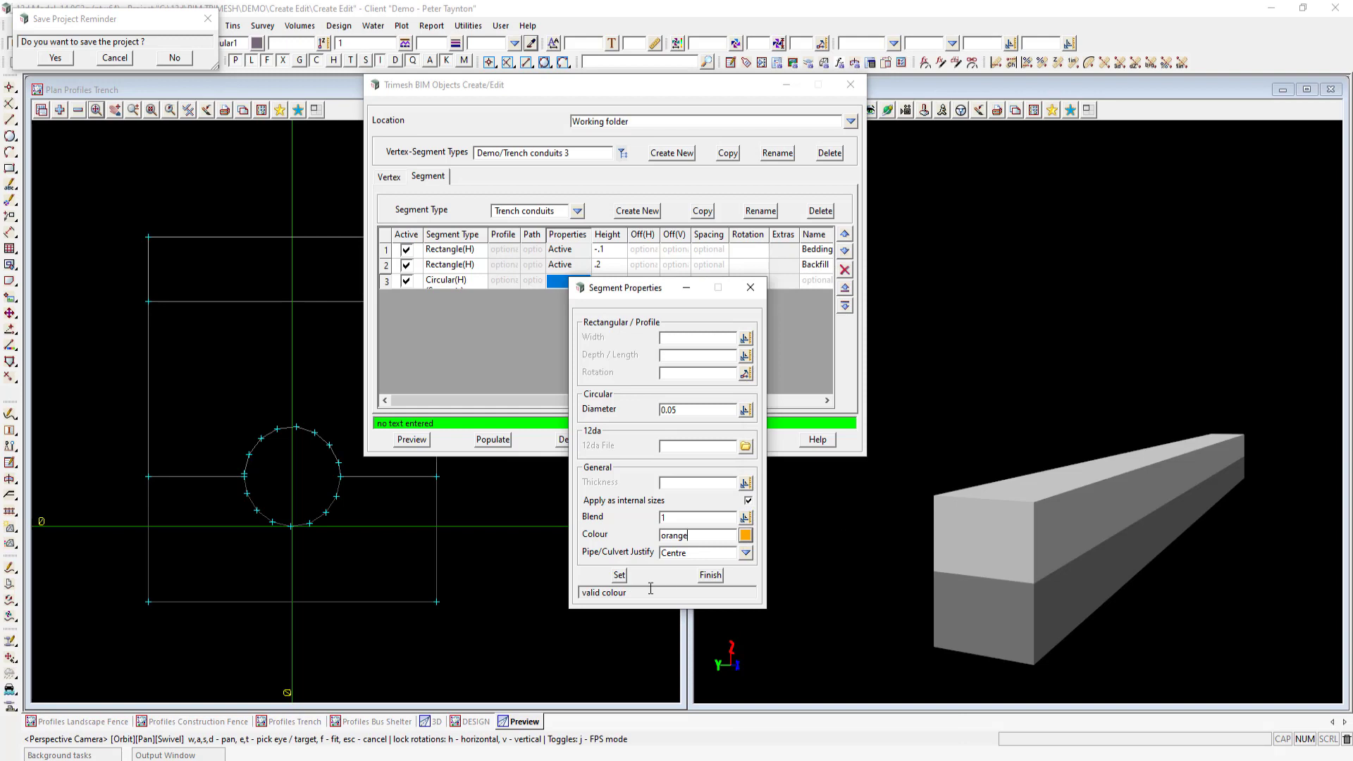
pyautogui.click(617, 576)
pyautogui.click(747, 554)
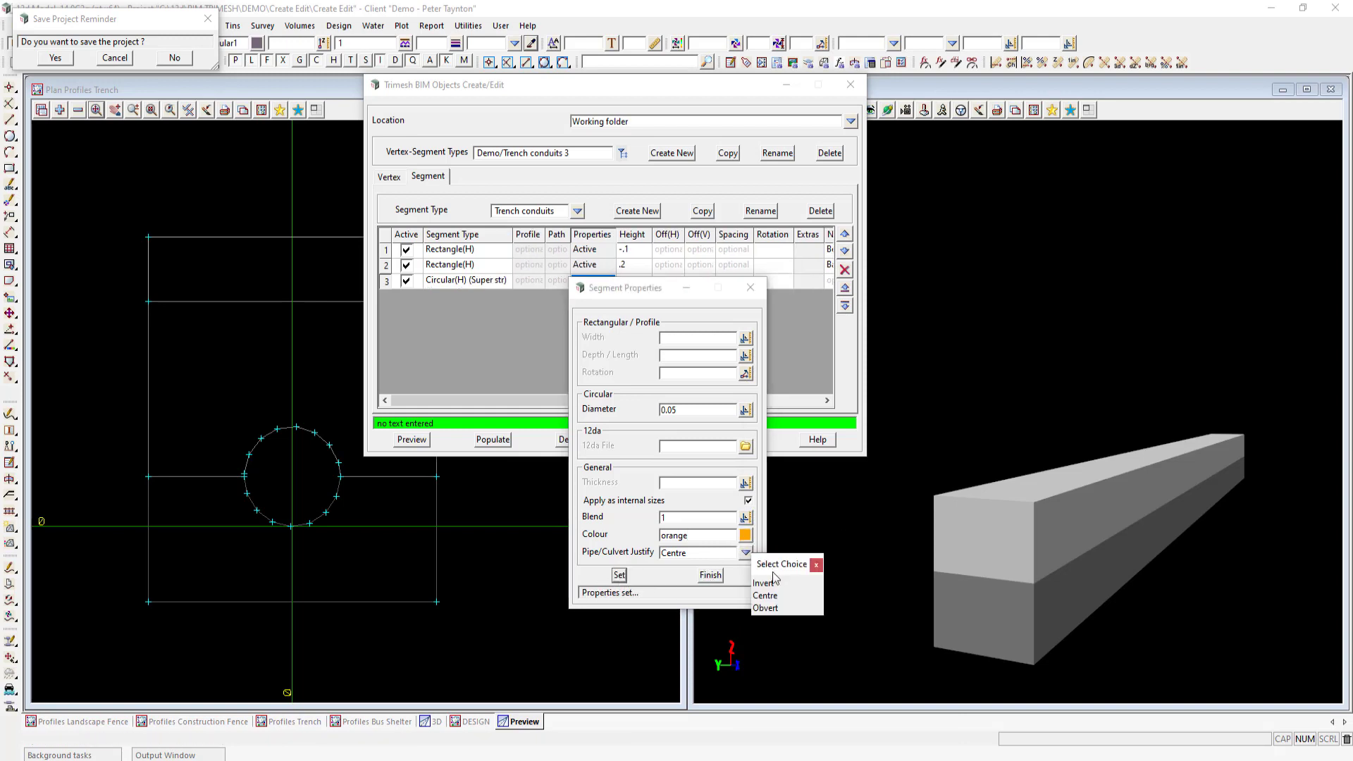
pyautogui.doubleClick(775, 583)
pyautogui.click(617, 575)
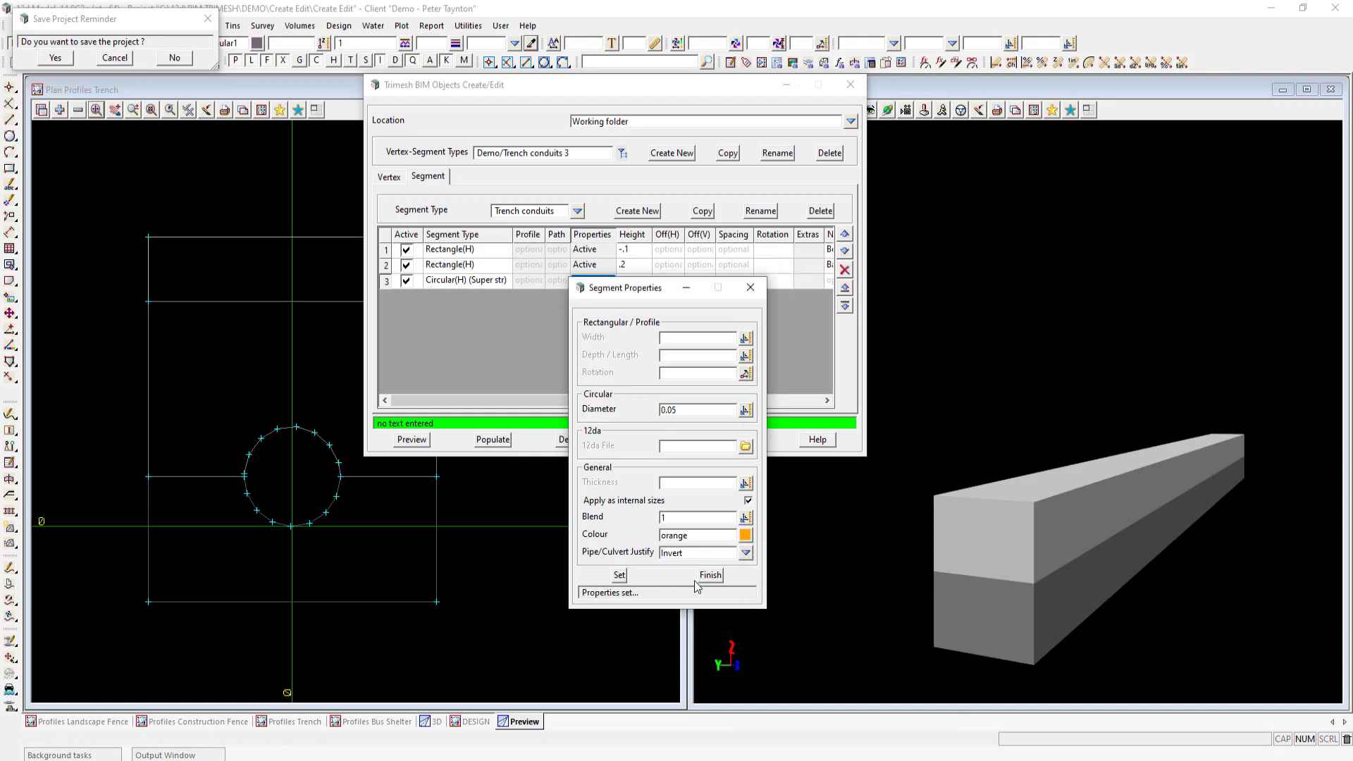
pyautogui.click(711, 575)
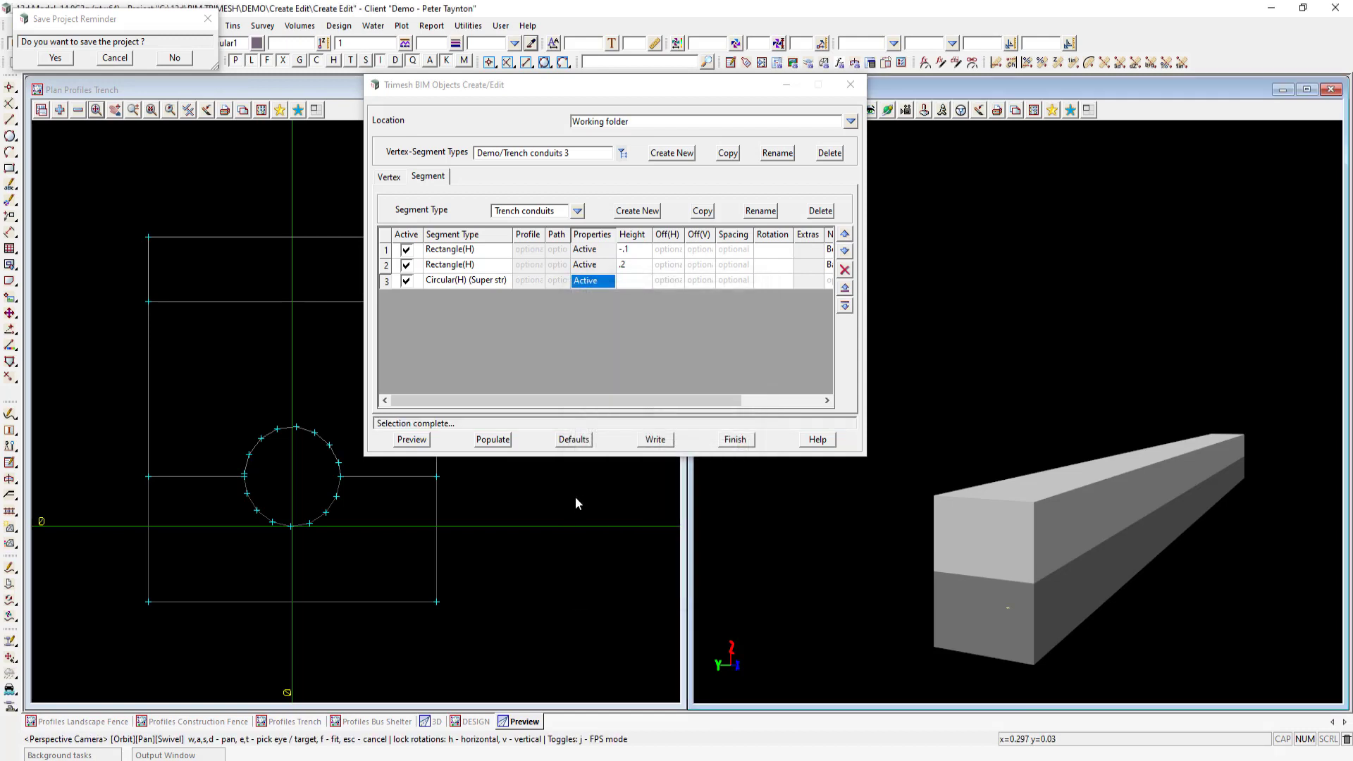
pyautogui.click(413, 441)
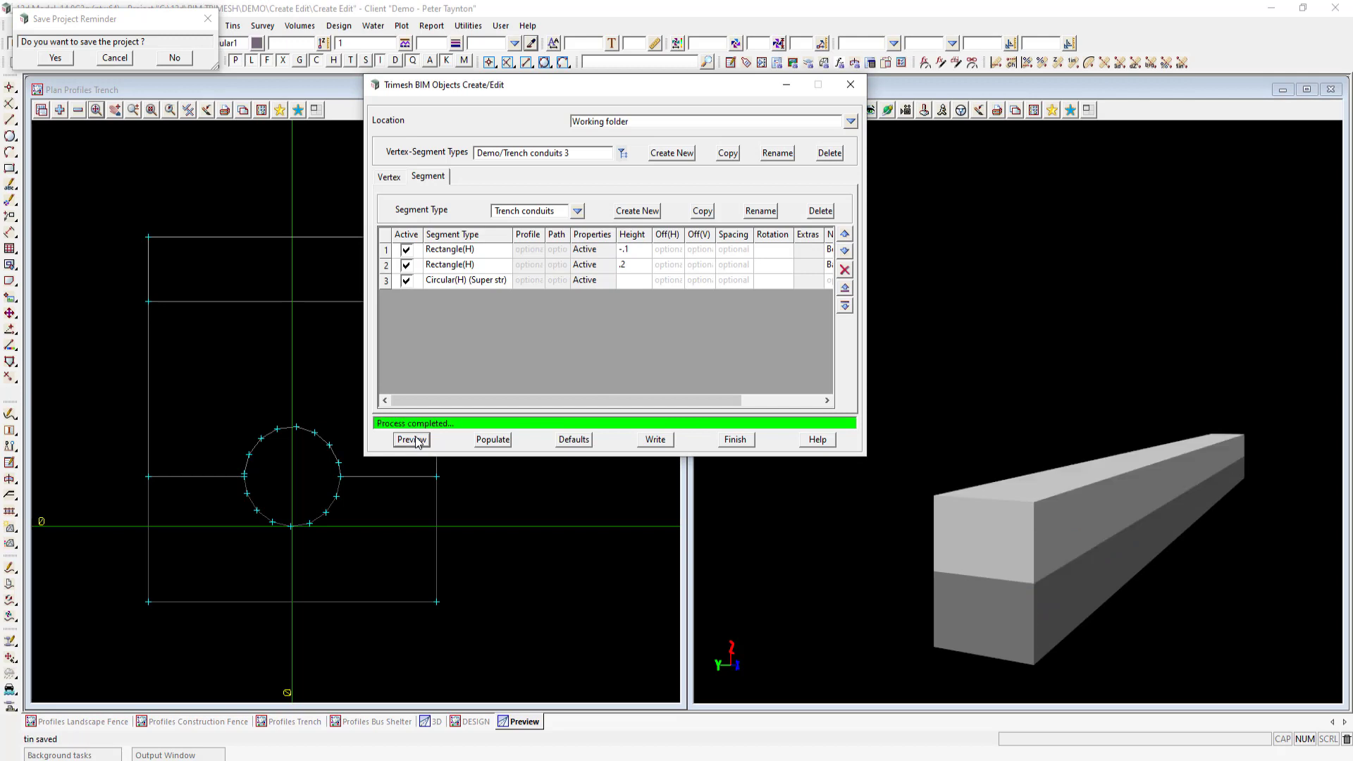
# Move the circular segment above both rectangular segments in the table and preview the trench again
pyautogui.click(386, 280)
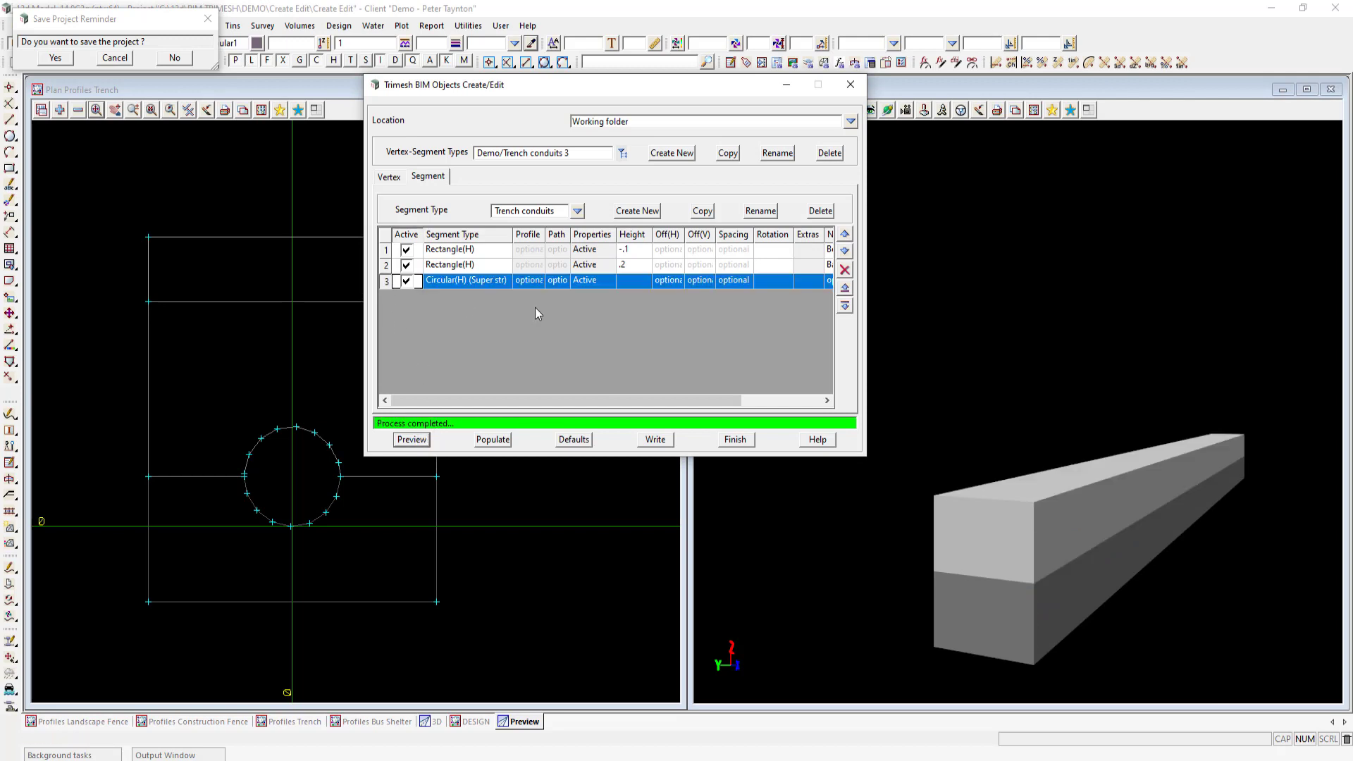
pyautogui.click(845, 235)
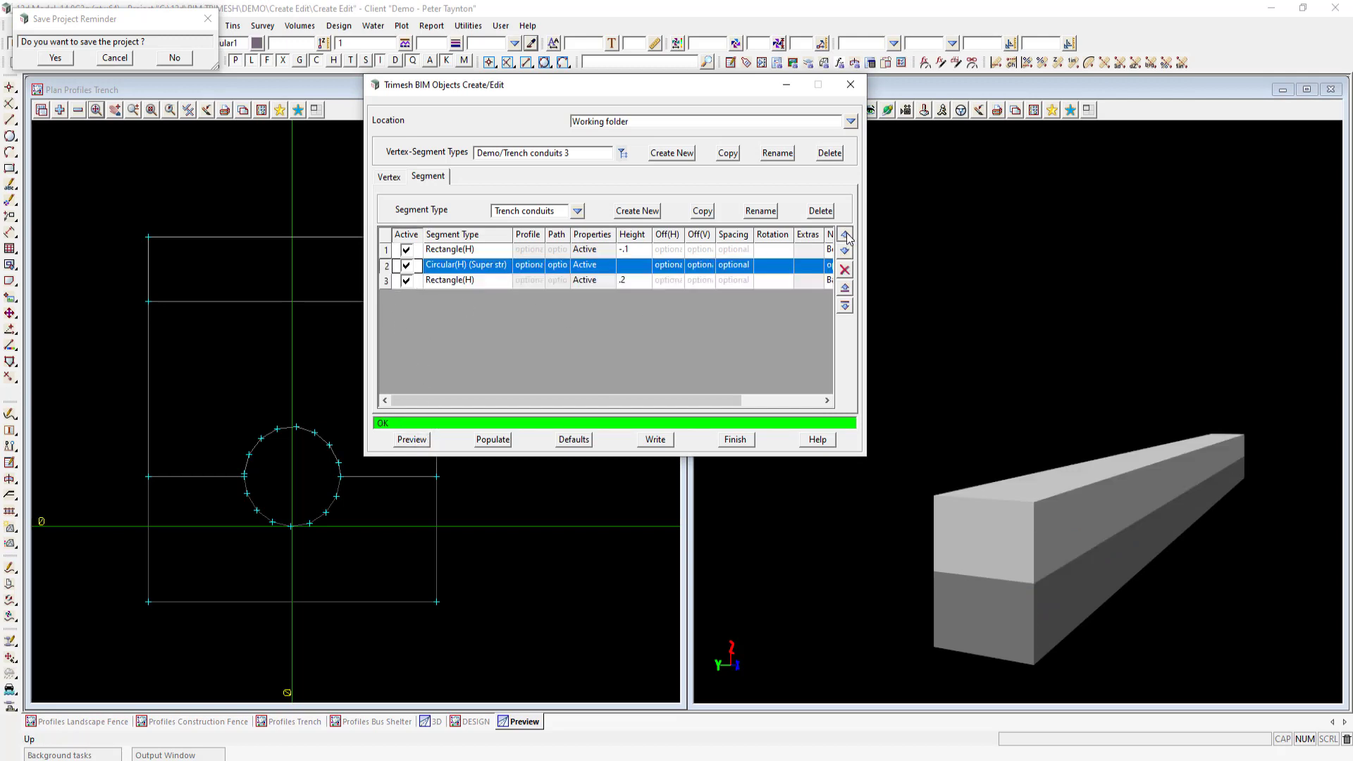
pyautogui.click(846, 236)
pyautogui.click(413, 440)
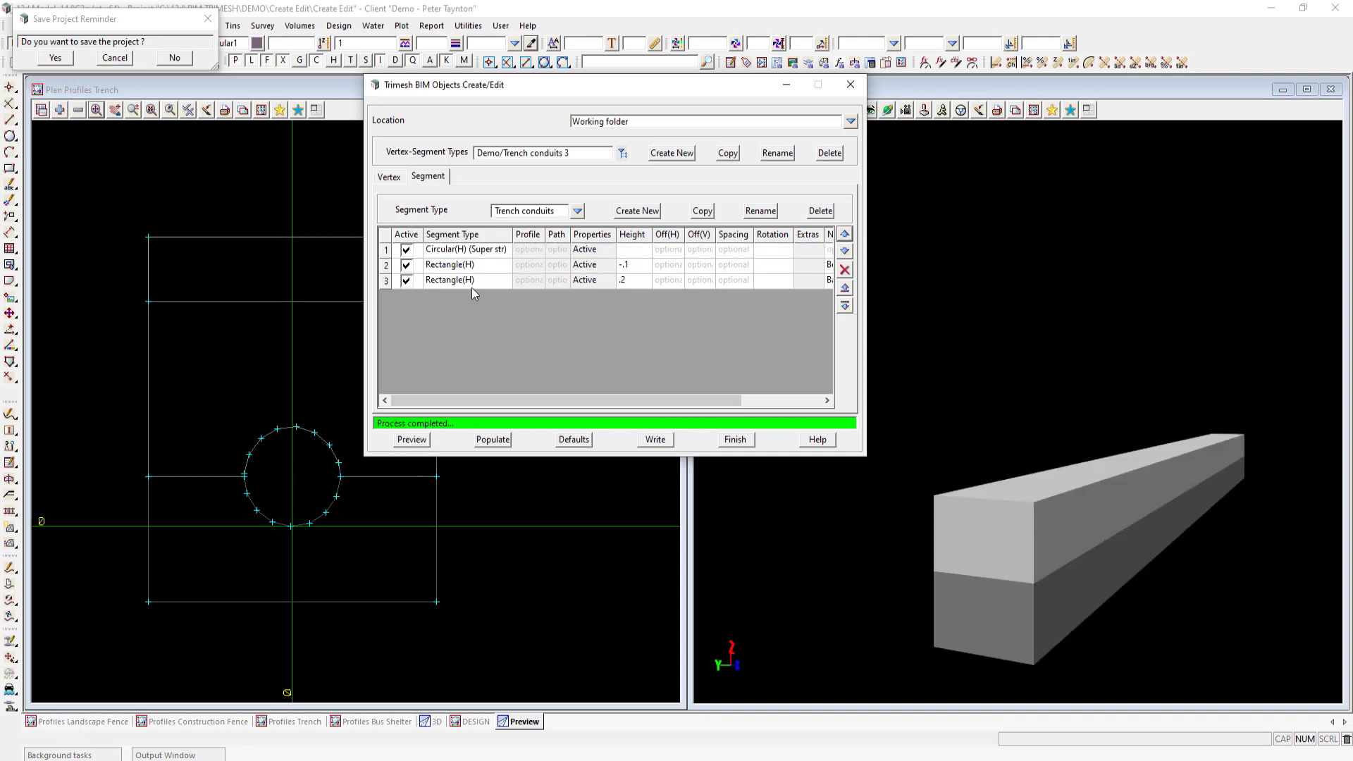
# Set the blend of the Bedding rectangle to .7 in its segment properties
pyautogui.doubleClick(590, 266)
pyautogui.click(691, 507)
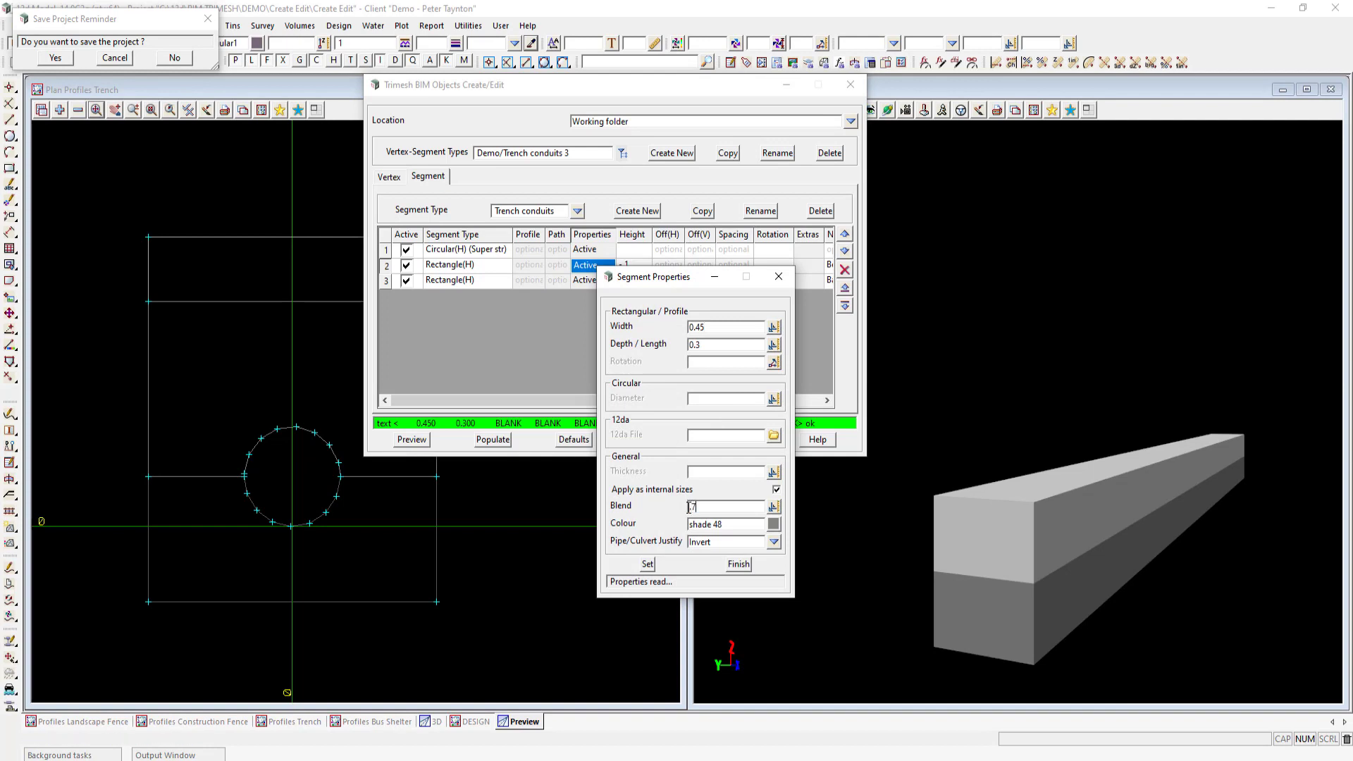
pyautogui.click(647, 563)
pyautogui.click(738, 565)
# Reduce the blend of the Backfill rectangle to make it semi-transparent, and preview the trench with its conduit
pyautogui.doubleClick(590, 281)
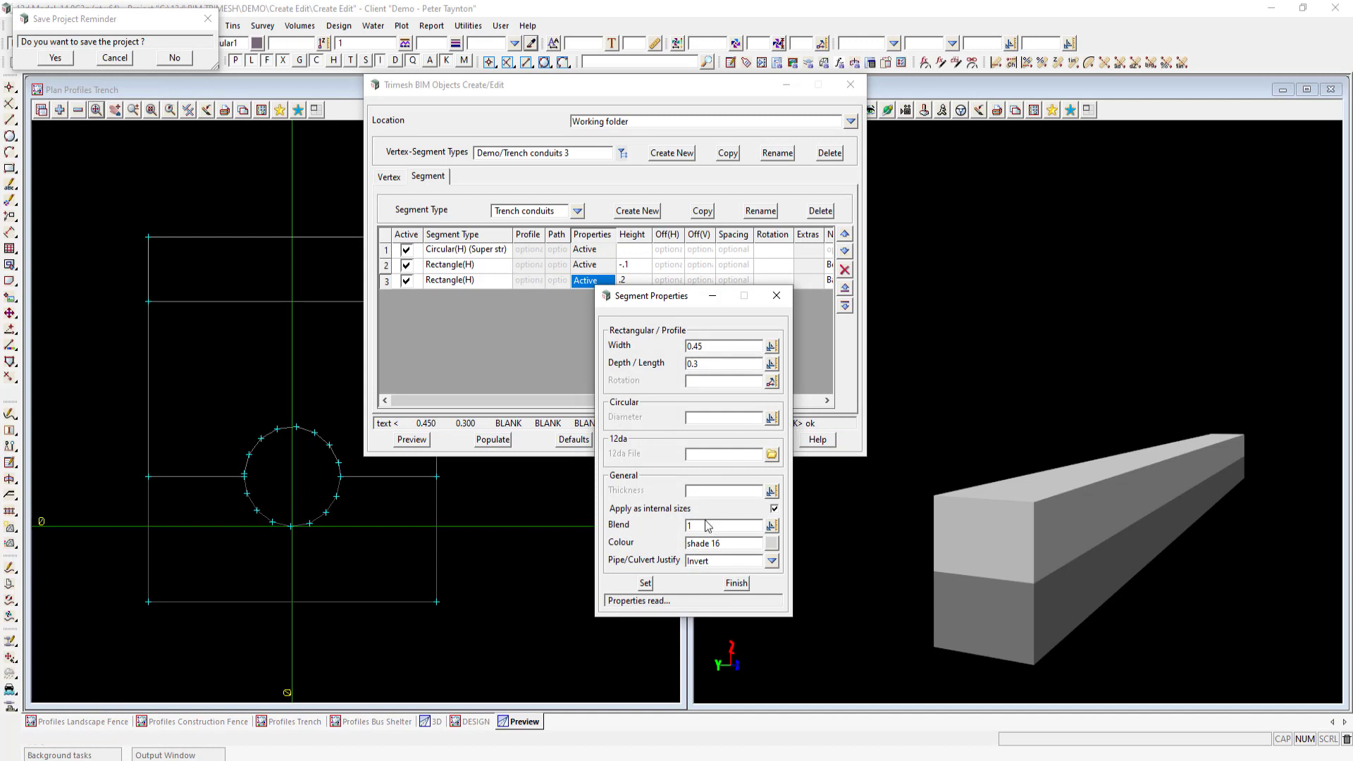
pyautogui.doubleClick(681, 528)
pyautogui.click(645, 583)
pyautogui.click(736, 584)
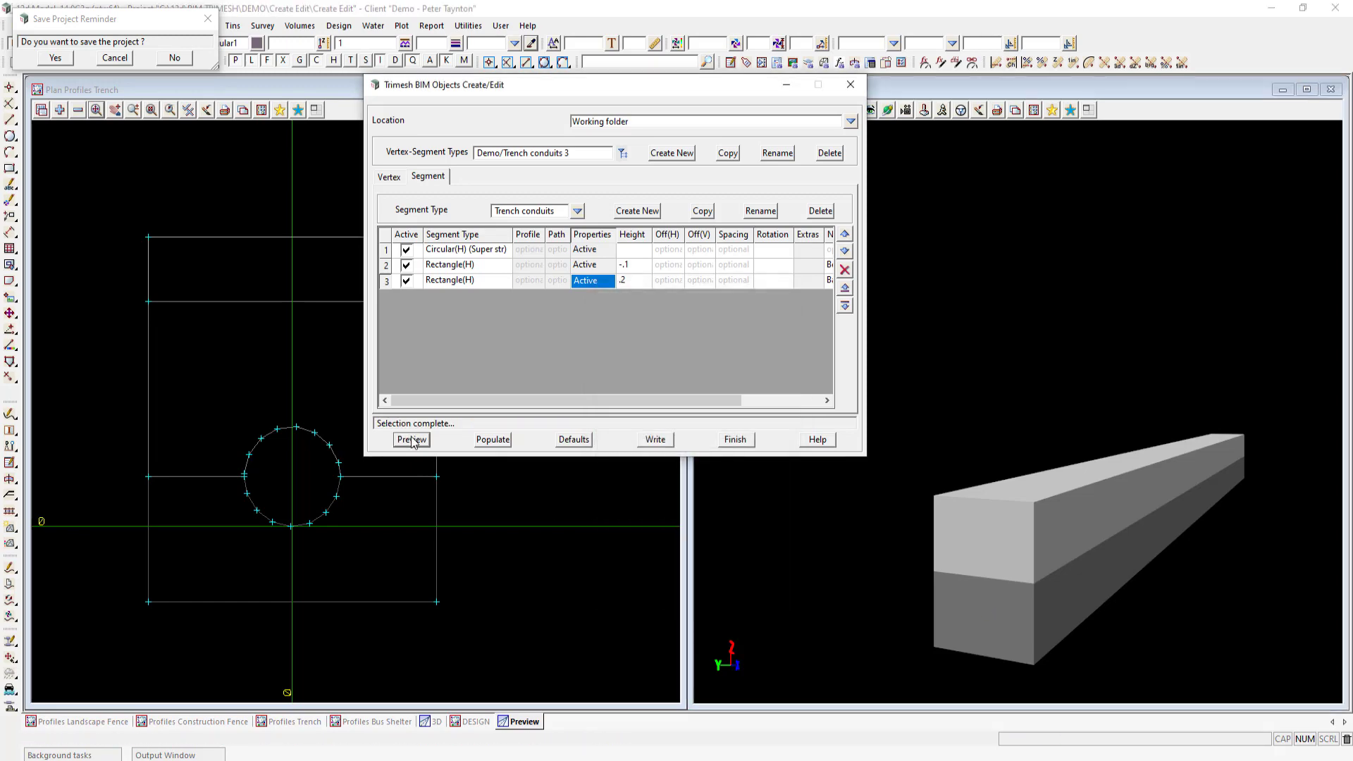
pyautogui.click(412, 439)
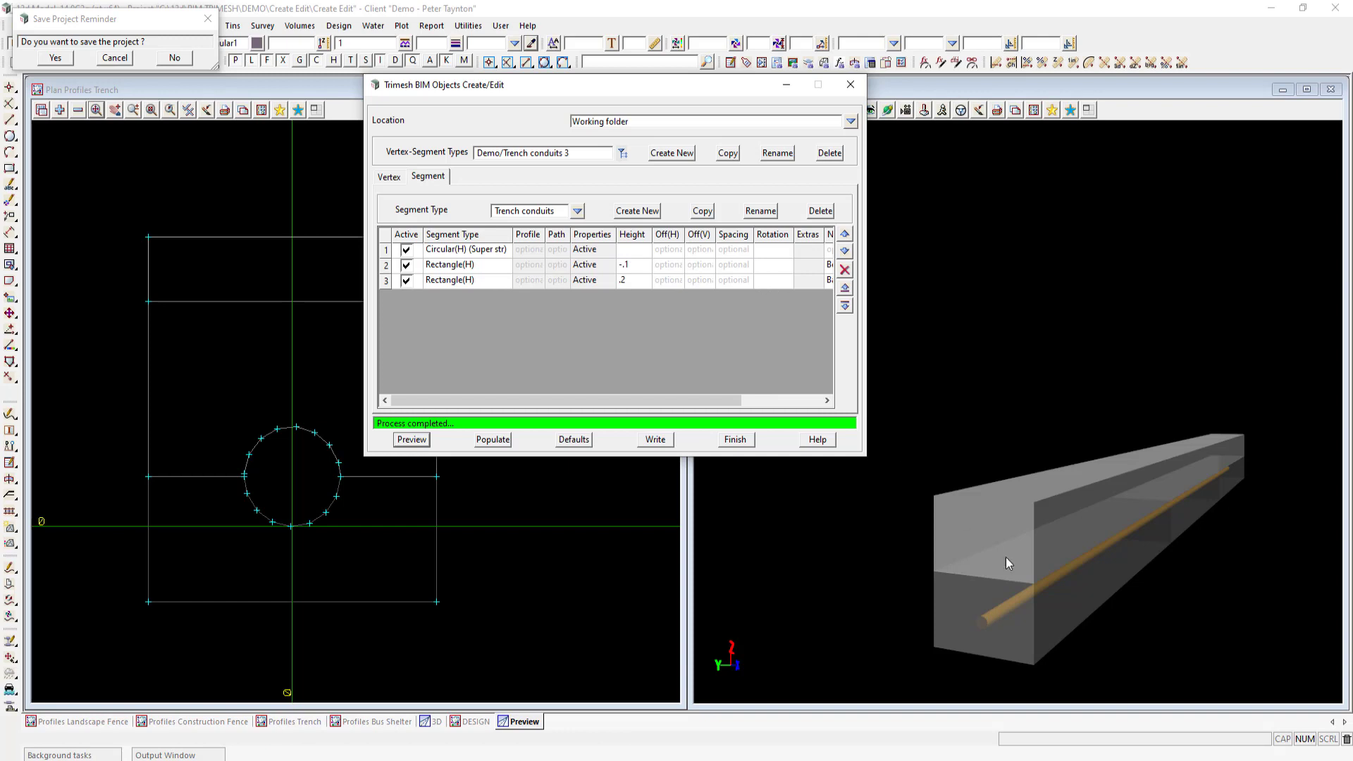
# Set the circular segment's height to .2 and its spacing to .1, and preview the repeated conduits
pyautogui.click(634, 251)
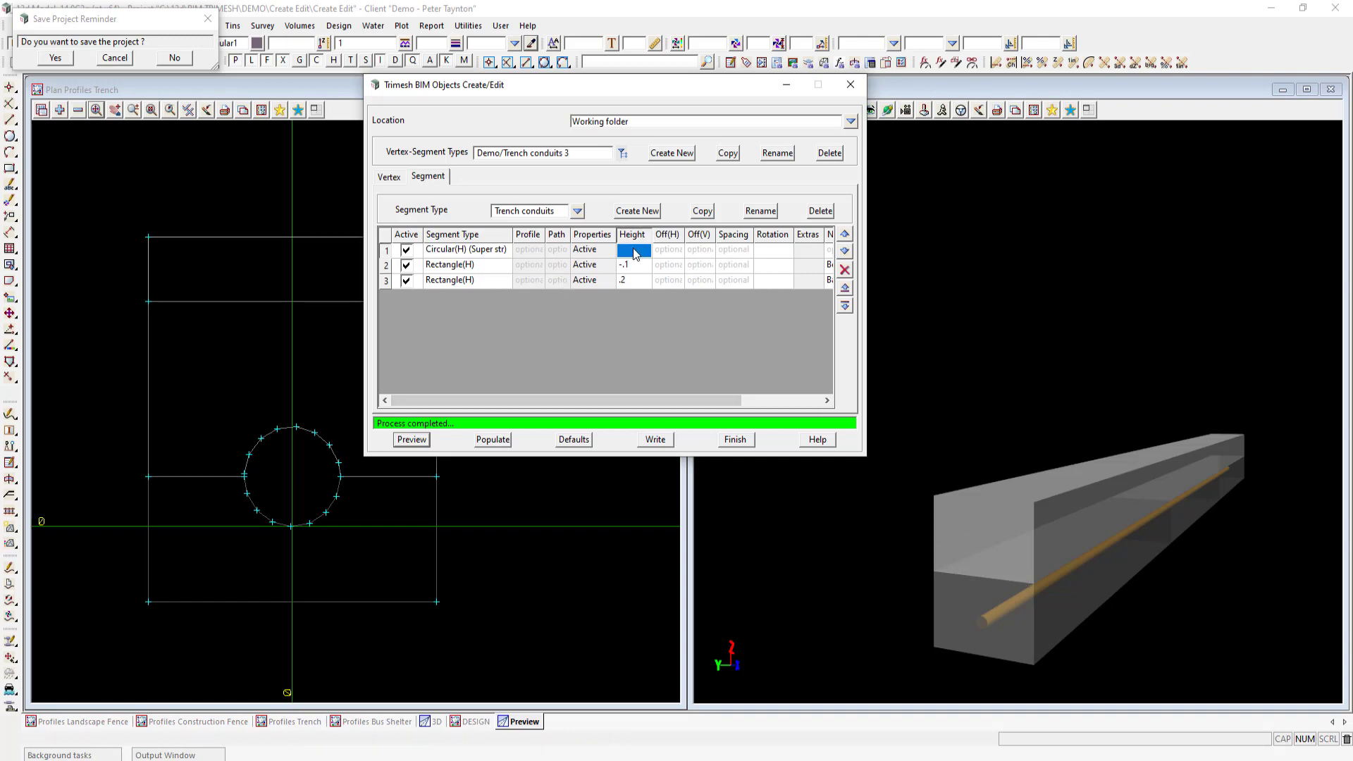
pyautogui.write('.2')
pyautogui.click(733, 251)
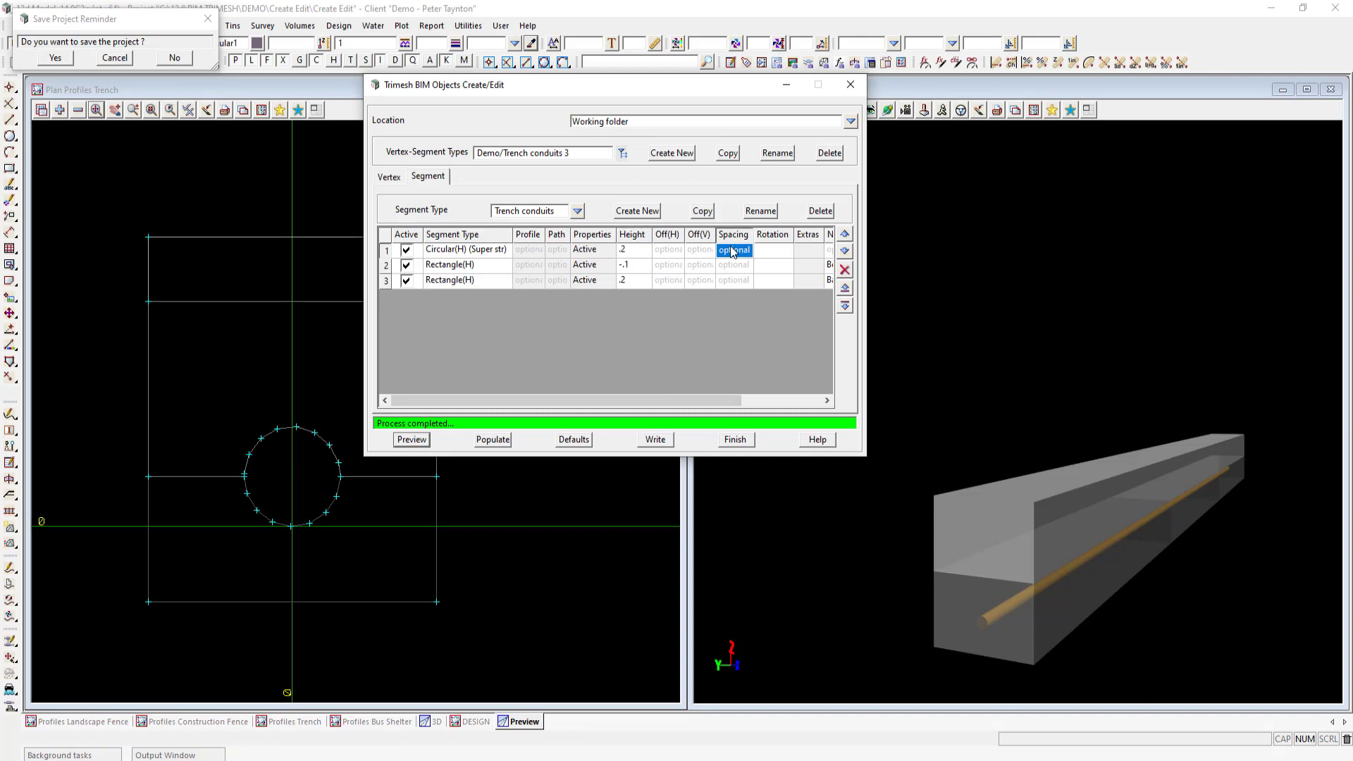
pyautogui.write('.1')
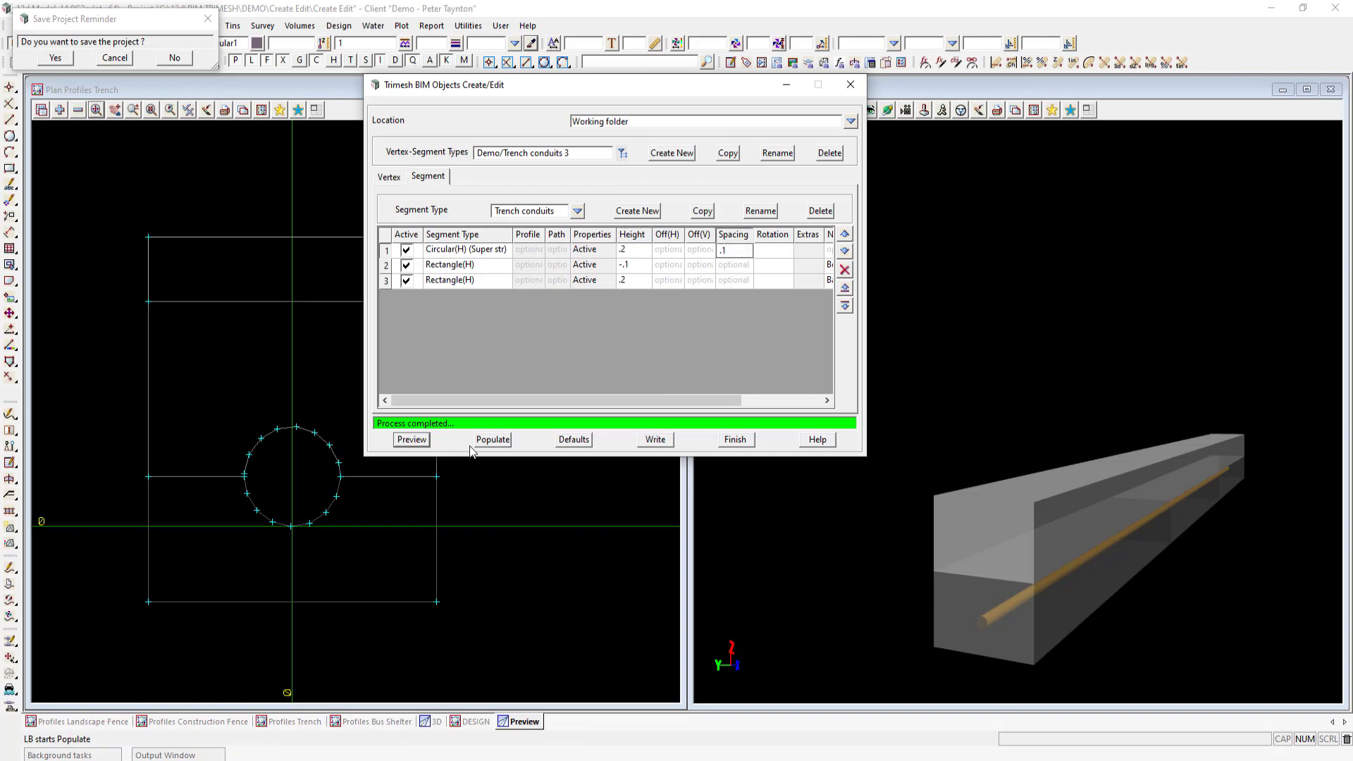
pyautogui.click(416, 440)
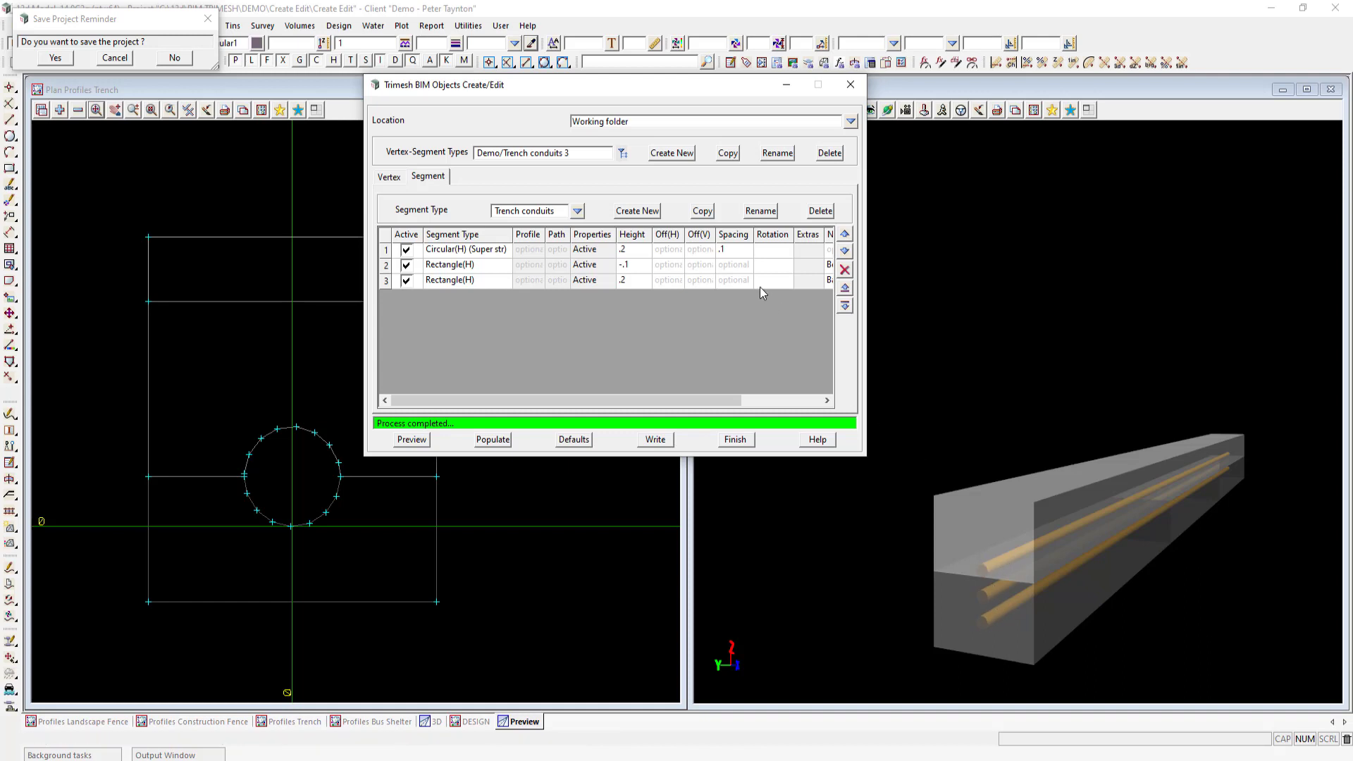
# Set the circular segment's rotation to 90° and inspect the horizontal row of conduits in the preview
pyautogui.click(767, 252)
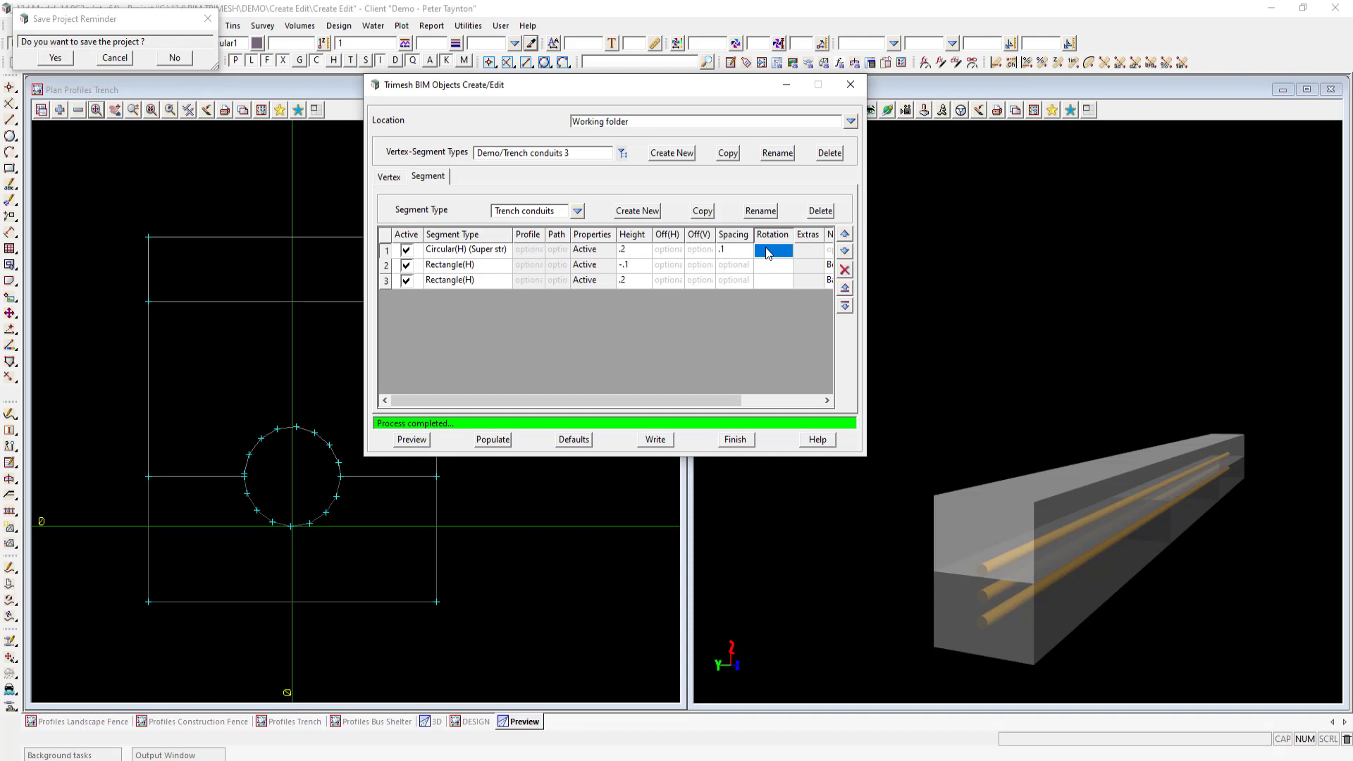
pyautogui.write('90')
pyautogui.click(412, 440)
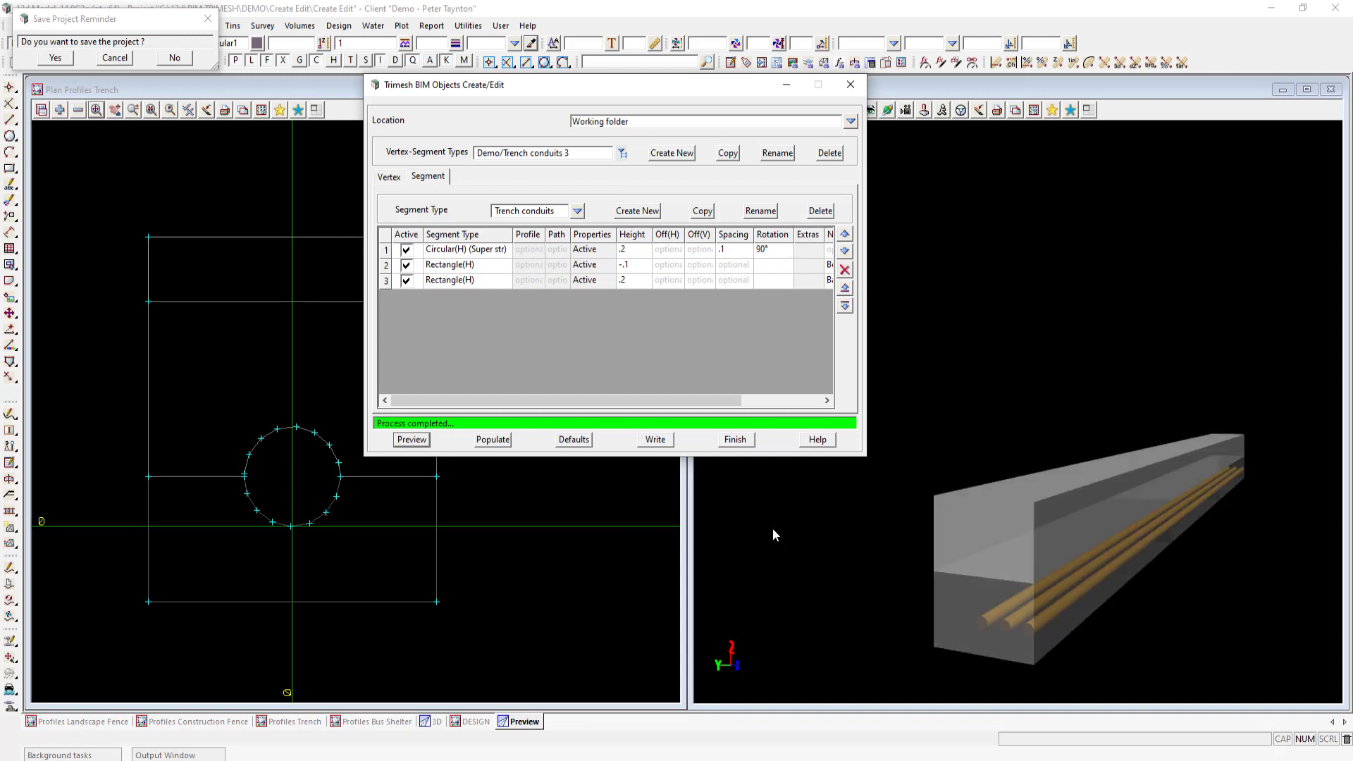
pyautogui.moveTo(984, 590); pyautogui.dragTo(1005, 633)
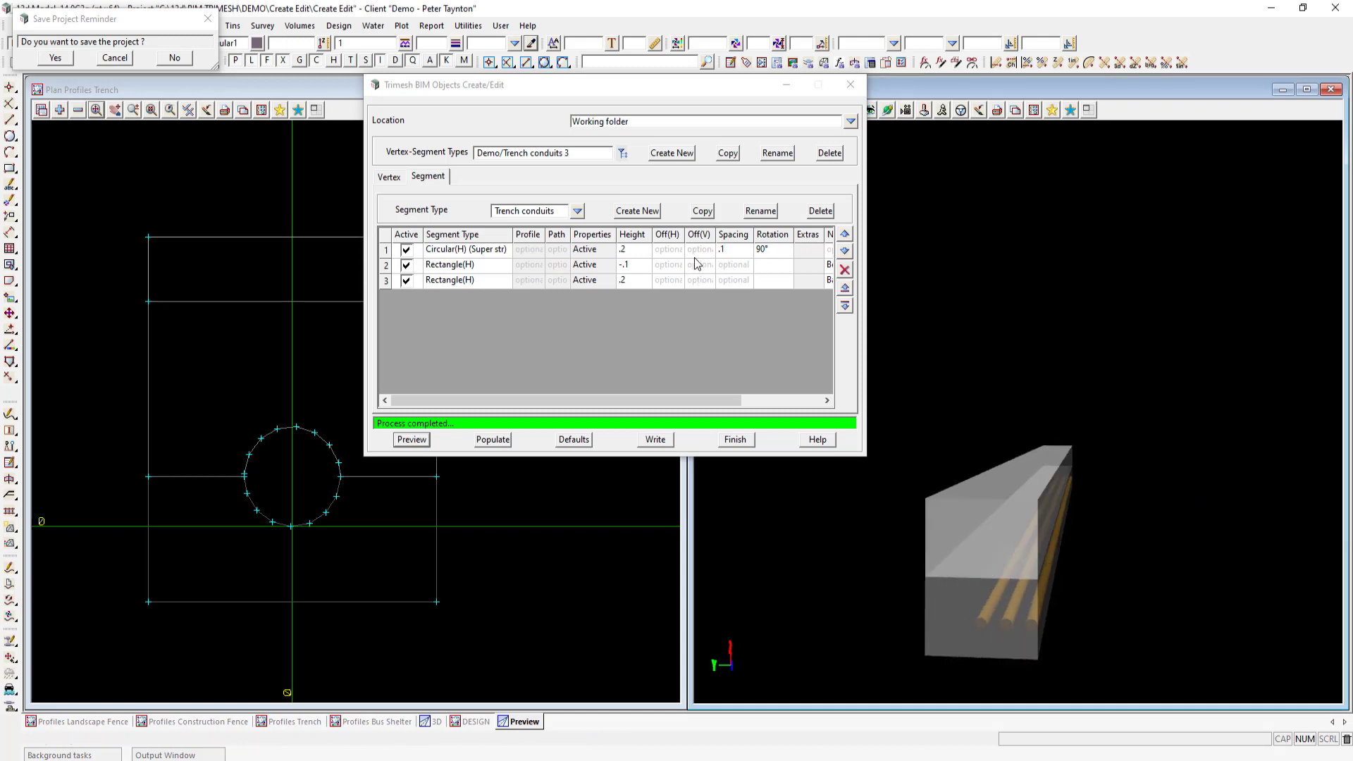
# Set the circular segment's horizontal offset to -.1 and check the shifted conduits in the preview
pyautogui.click(668, 251)
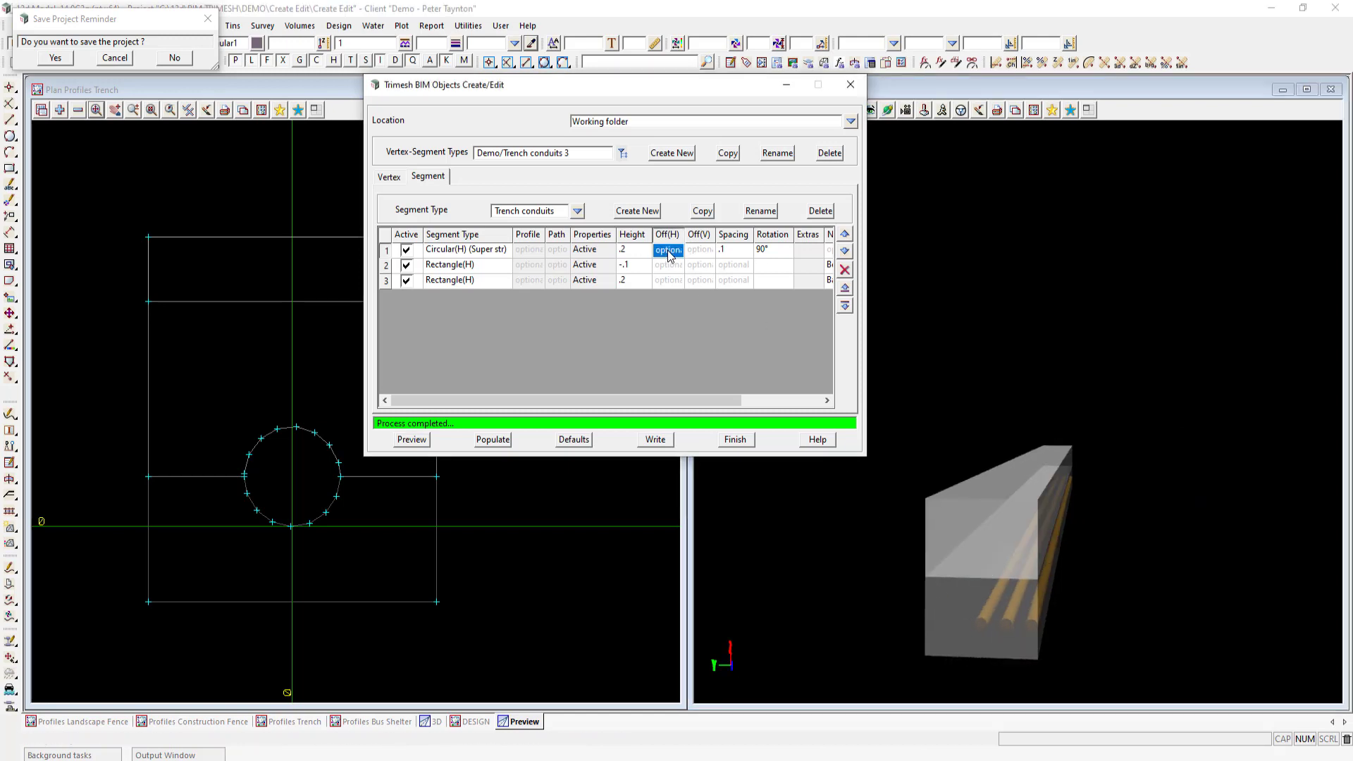
pyautogui.write('-.1')
pyautogui.click(411, 439)
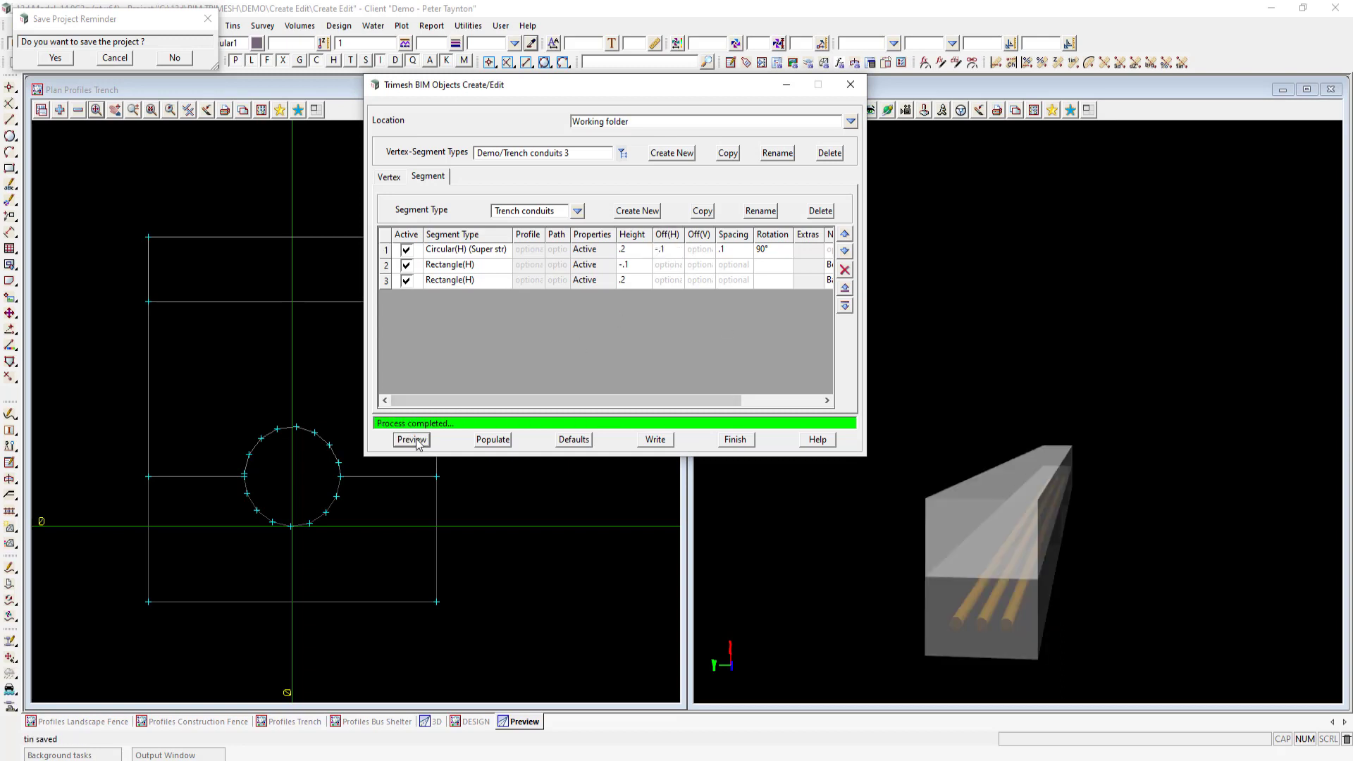
pyautogui.click(979, 551)
pyautogui.moveTo(978, 552); pyautogui.dragTo(889, 544)
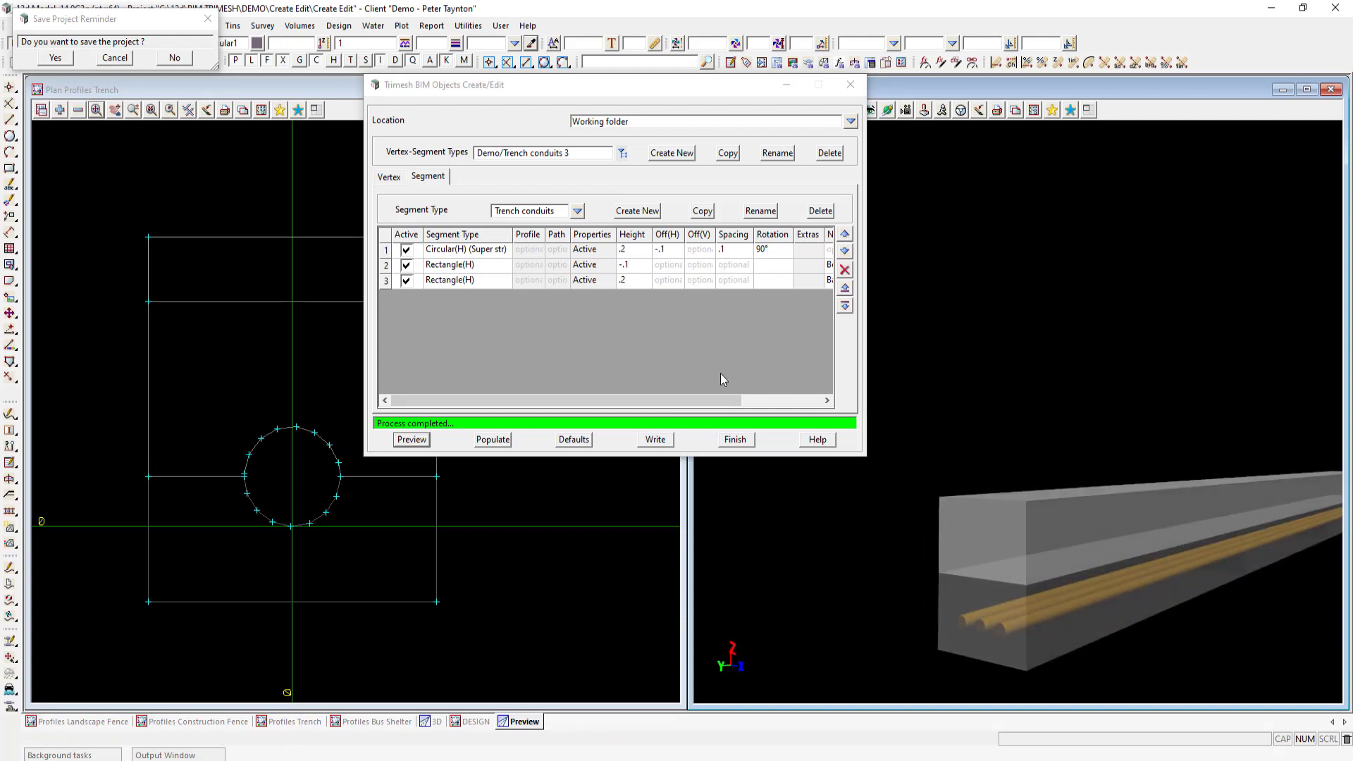
# Write the Demo/Trench conduits 3 object definition and move the dialog clear of the trench profile in the plan view
pyautogui.moveTo(682, 399); pyautogui.dragTo(755, 399)
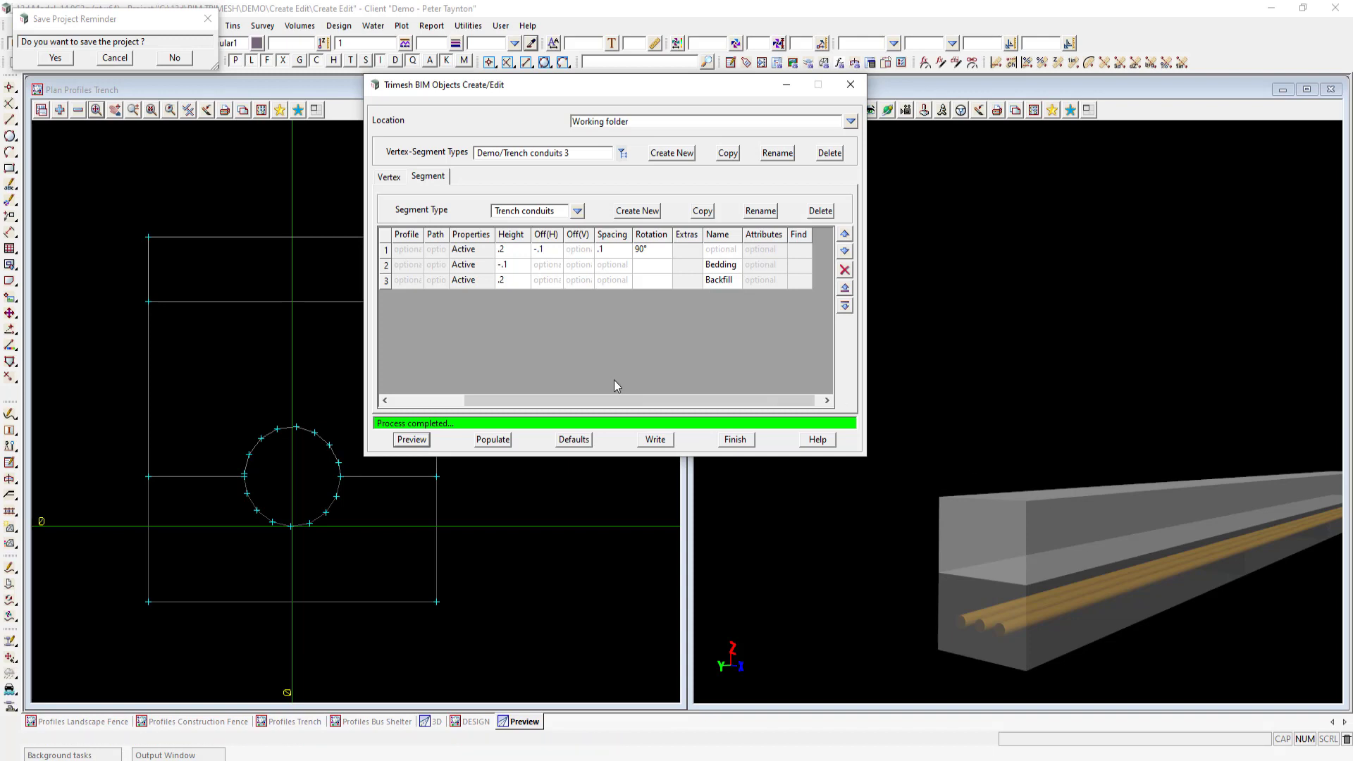
pyautogui.click(653, 441)
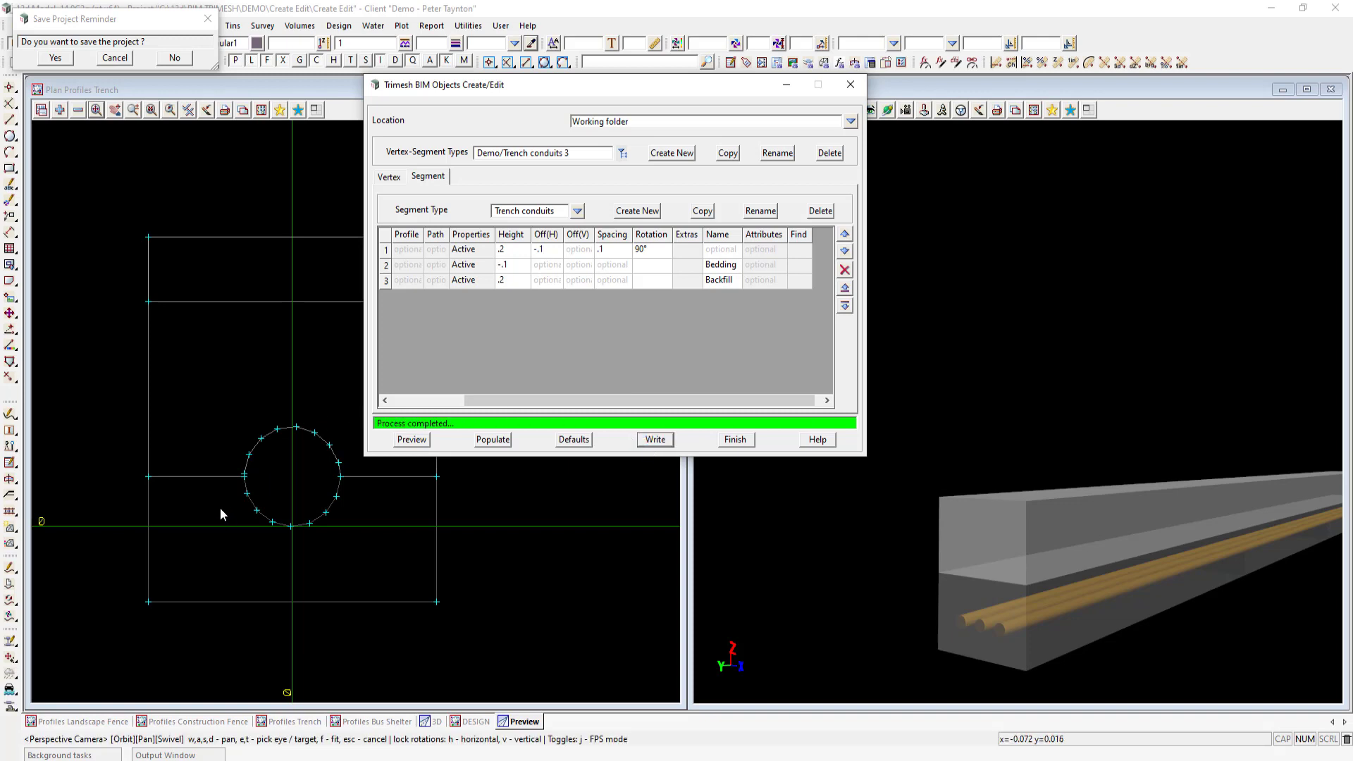
pyautogui.moveTo(555, 86); pyautogui.dragTo(668, 63)
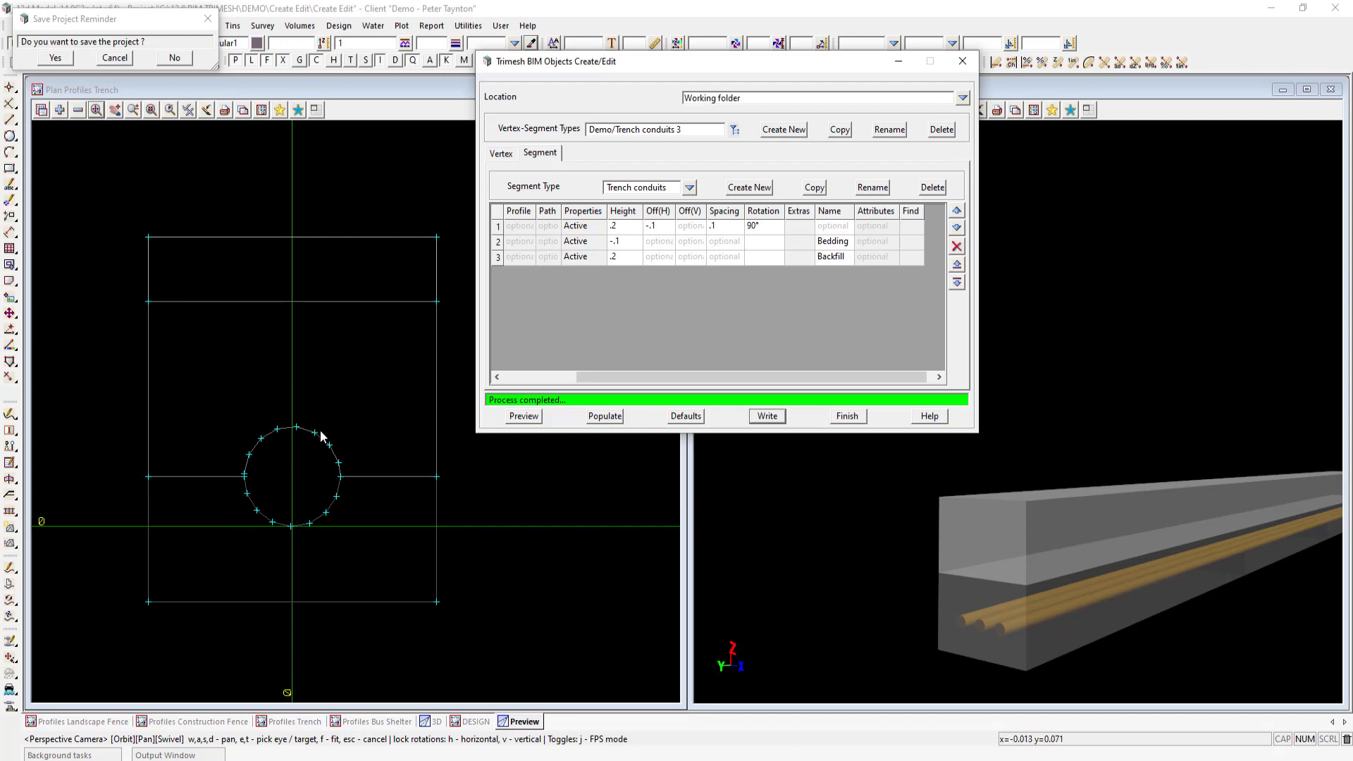
# Create a new vertex-segment type named Demo/Trench 100 dia in the working folder
pyautogui.click(779, 136)
pyautogui.moveTo(682, 130); pyautogui.dragTo(580, 132)
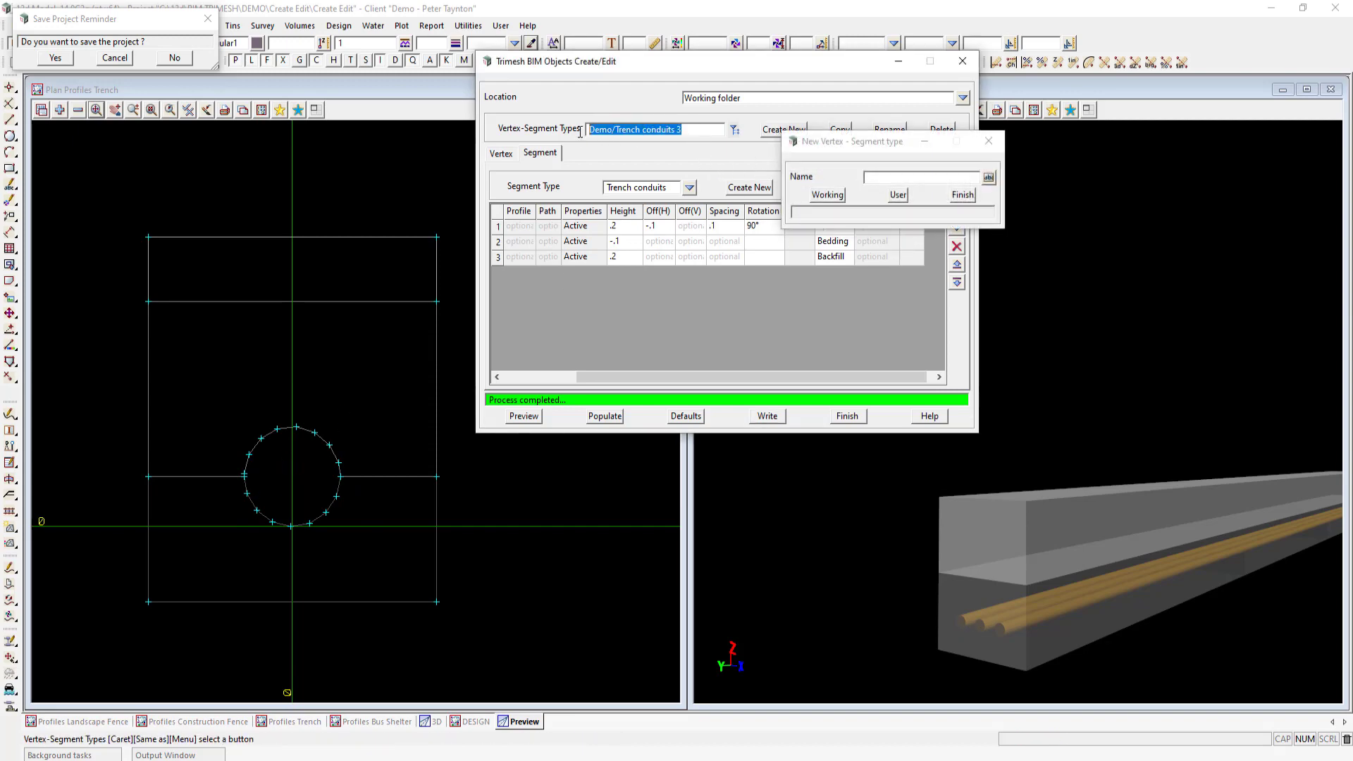
pyautogui.rightClick(604, 130)
pyautogui.click(627, 177)
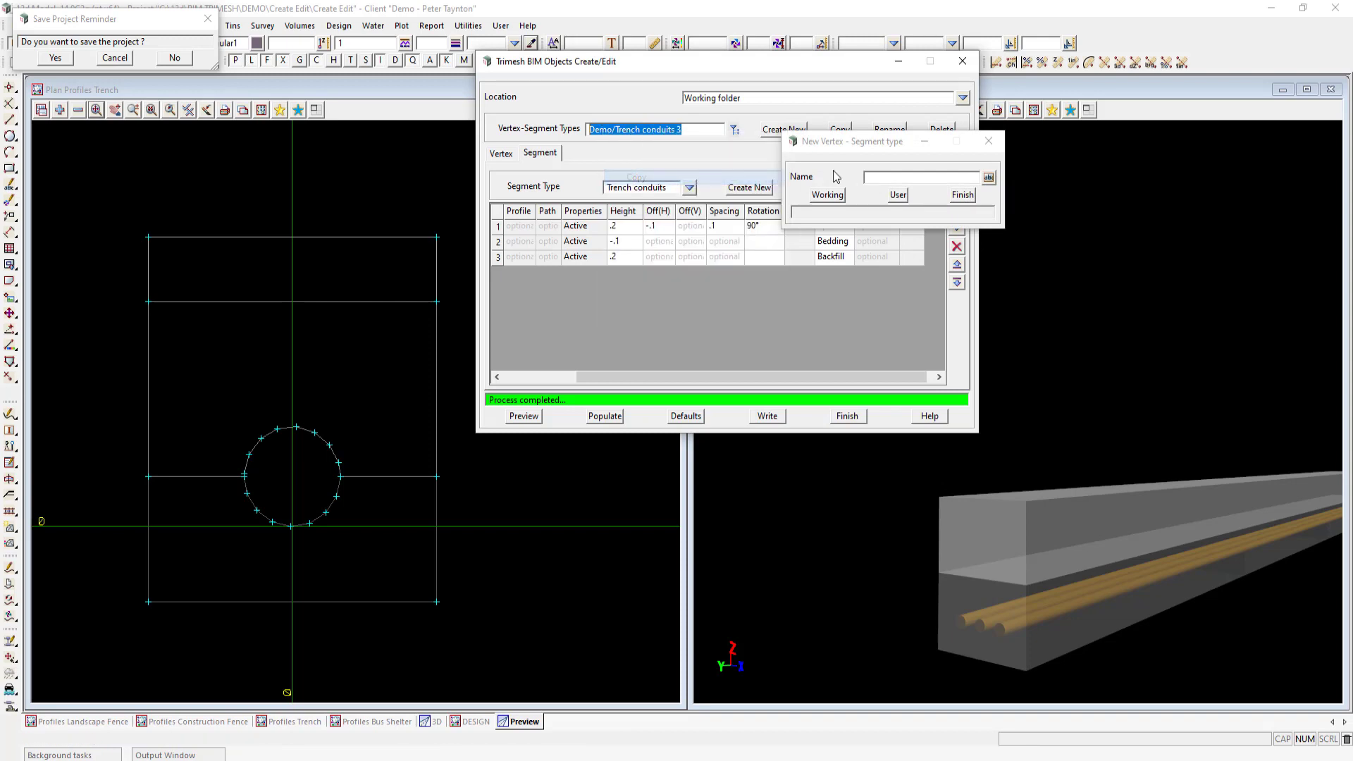
pyautogui.rightClick(871, 179)
pyautogui.click(904, 238)
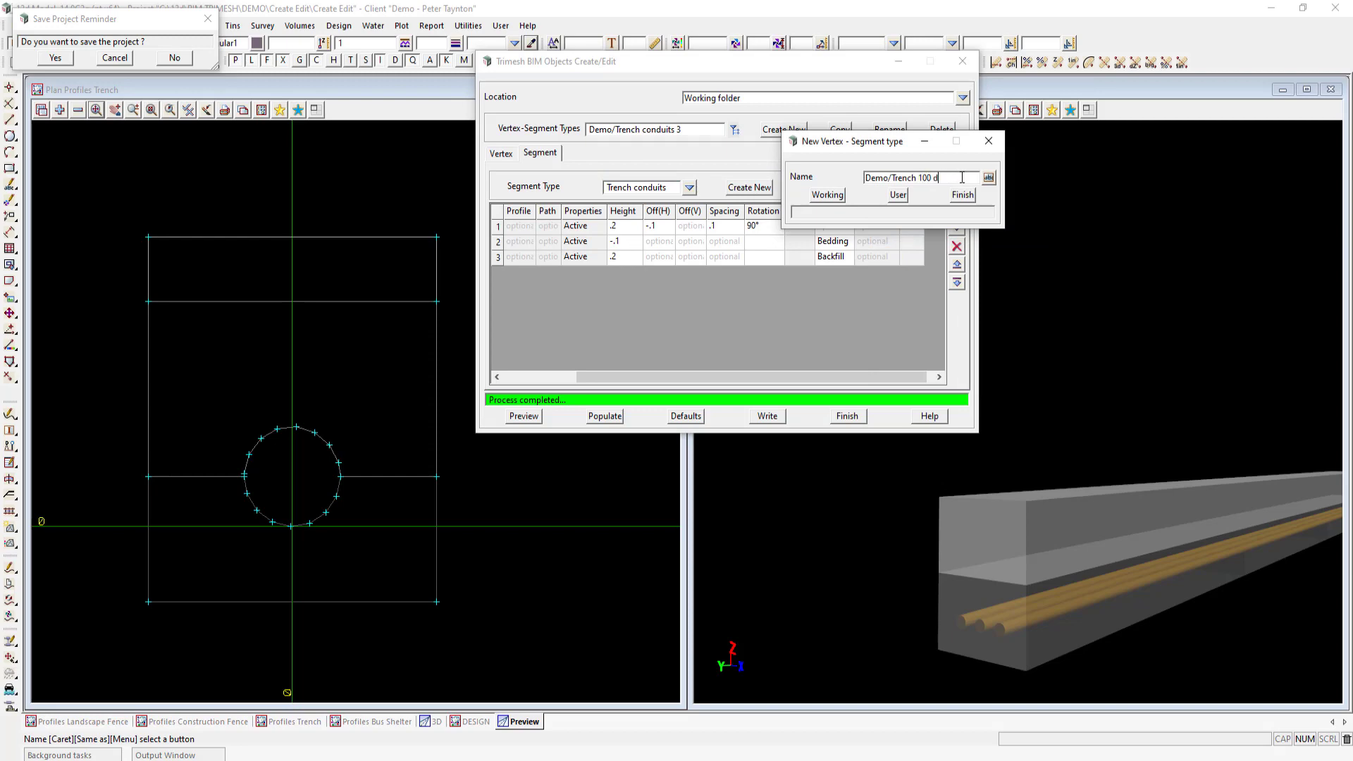
pyautogui.click(828, 195)
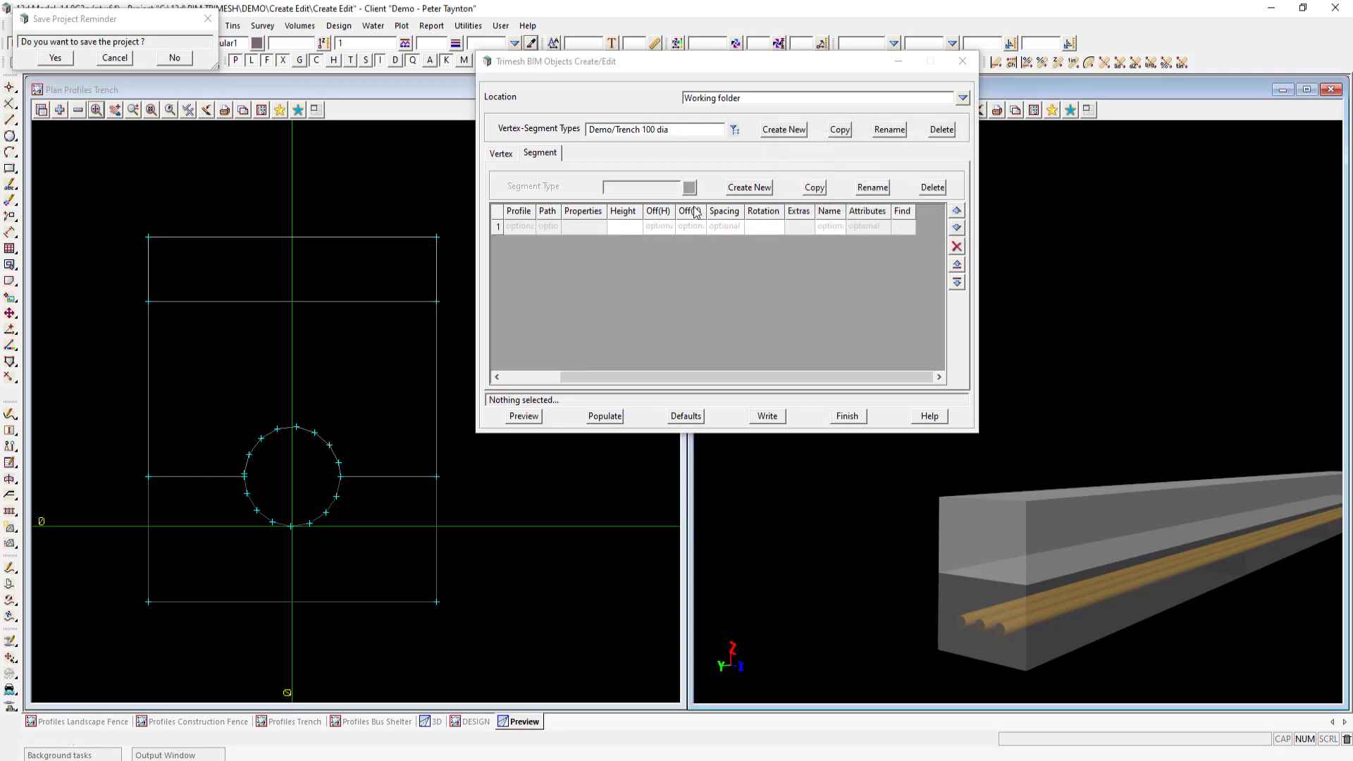
# Create a segment type named Trench for the Demo/Trench 100 dia definition
pyautogui.click(539, 154)
pyautogui.click(749, 187)
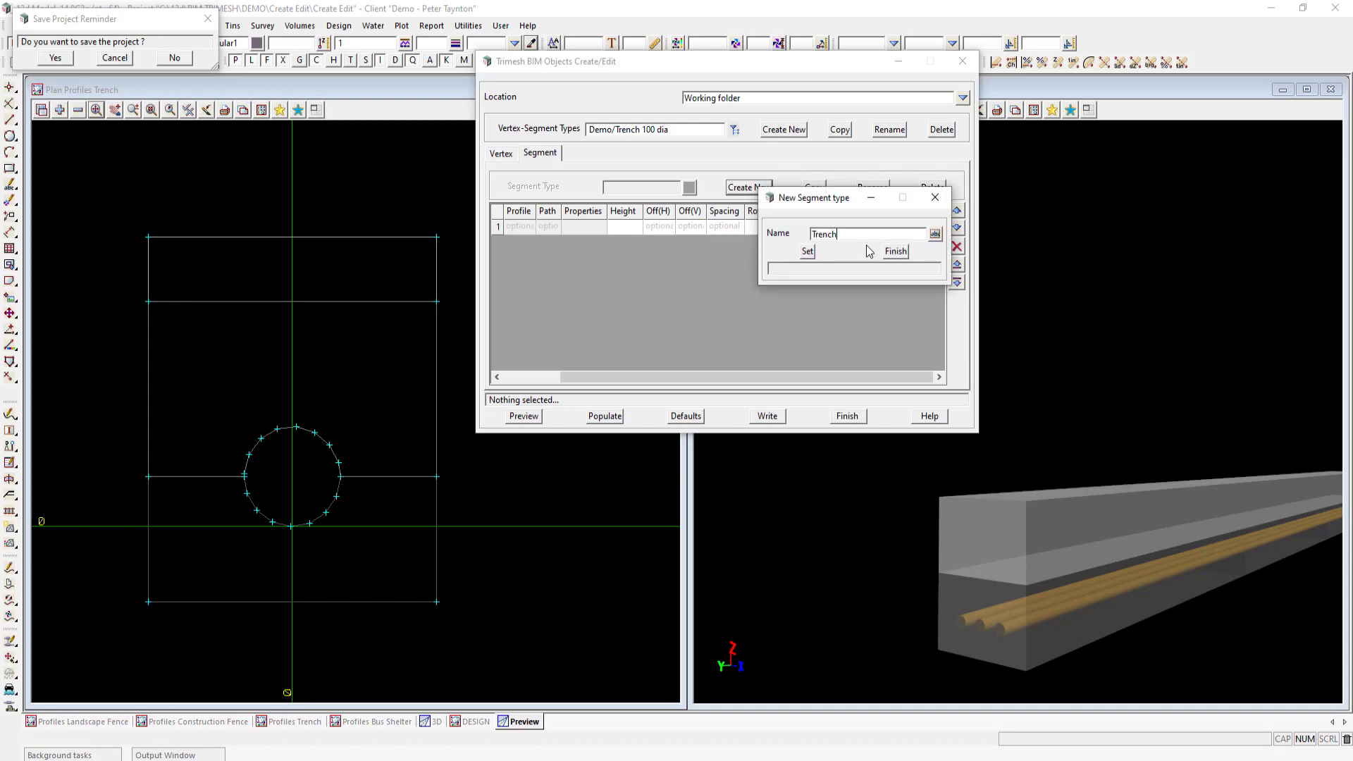
pyautogui.click(808, 251)
pyautogui.click(893, 252)
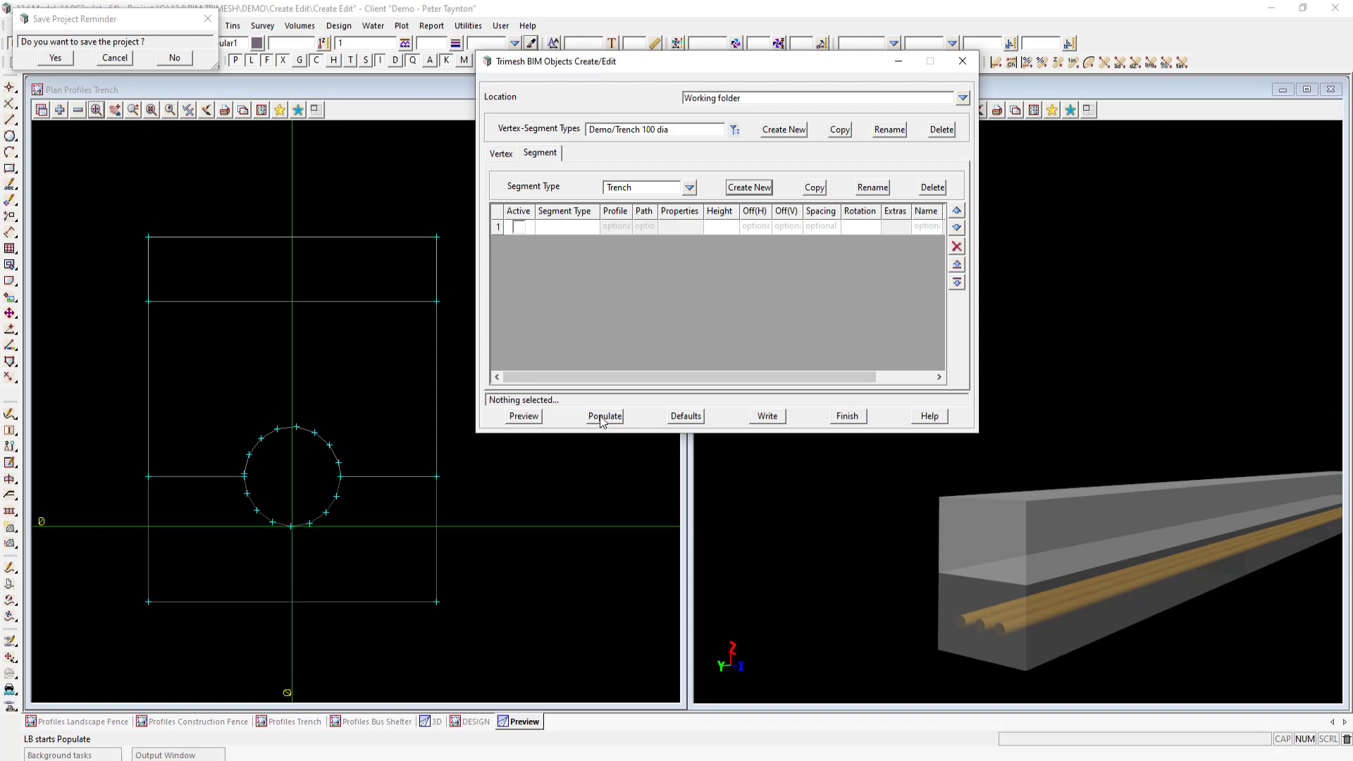
# Activate the first segment row and set its segment type to Profile
pyautogui.click(519, 226)
pyautogui.click(559, 229)
pyautogui.click(564, 227)
pyautogui.click(583, 303)
# Assign the Bedding string from the trench plan as the first segment's profile
pyautogui.click(620, 226)
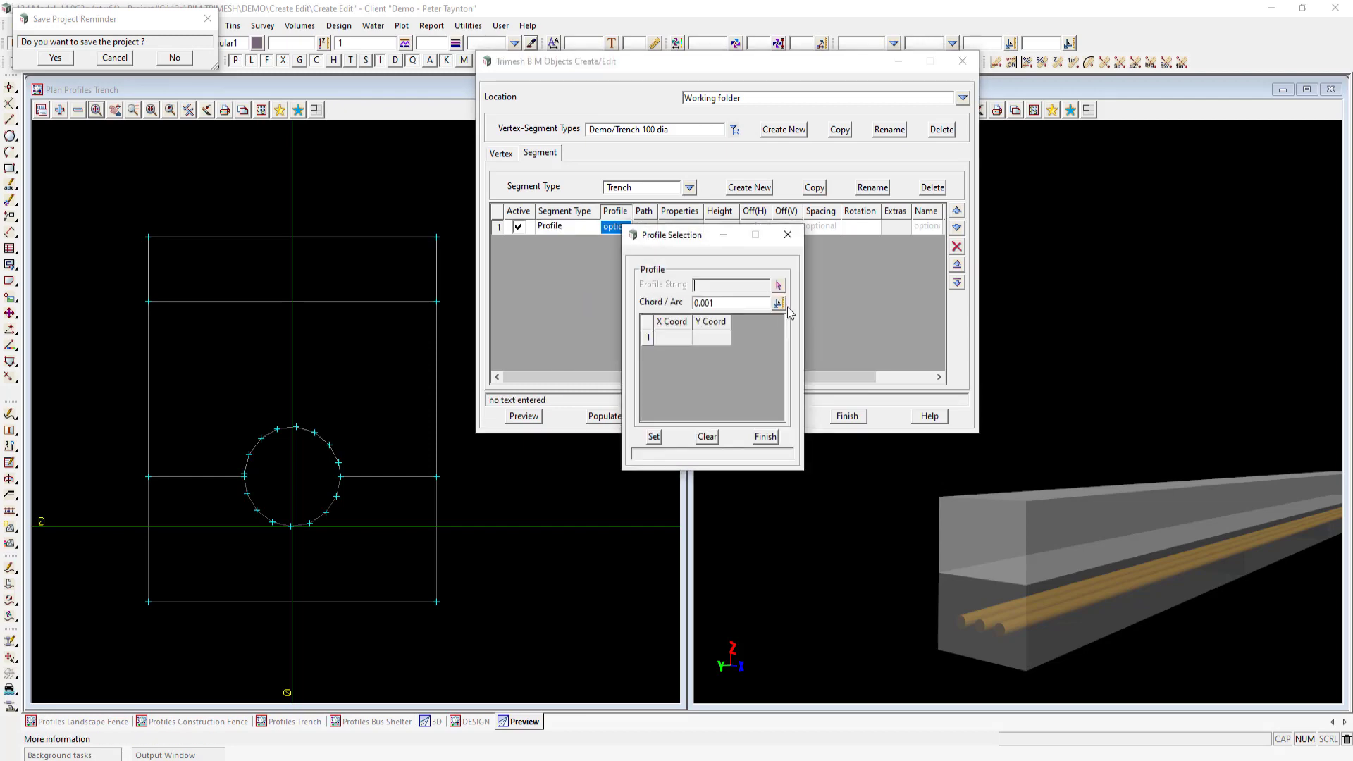
pyautogui.click(341, 603)
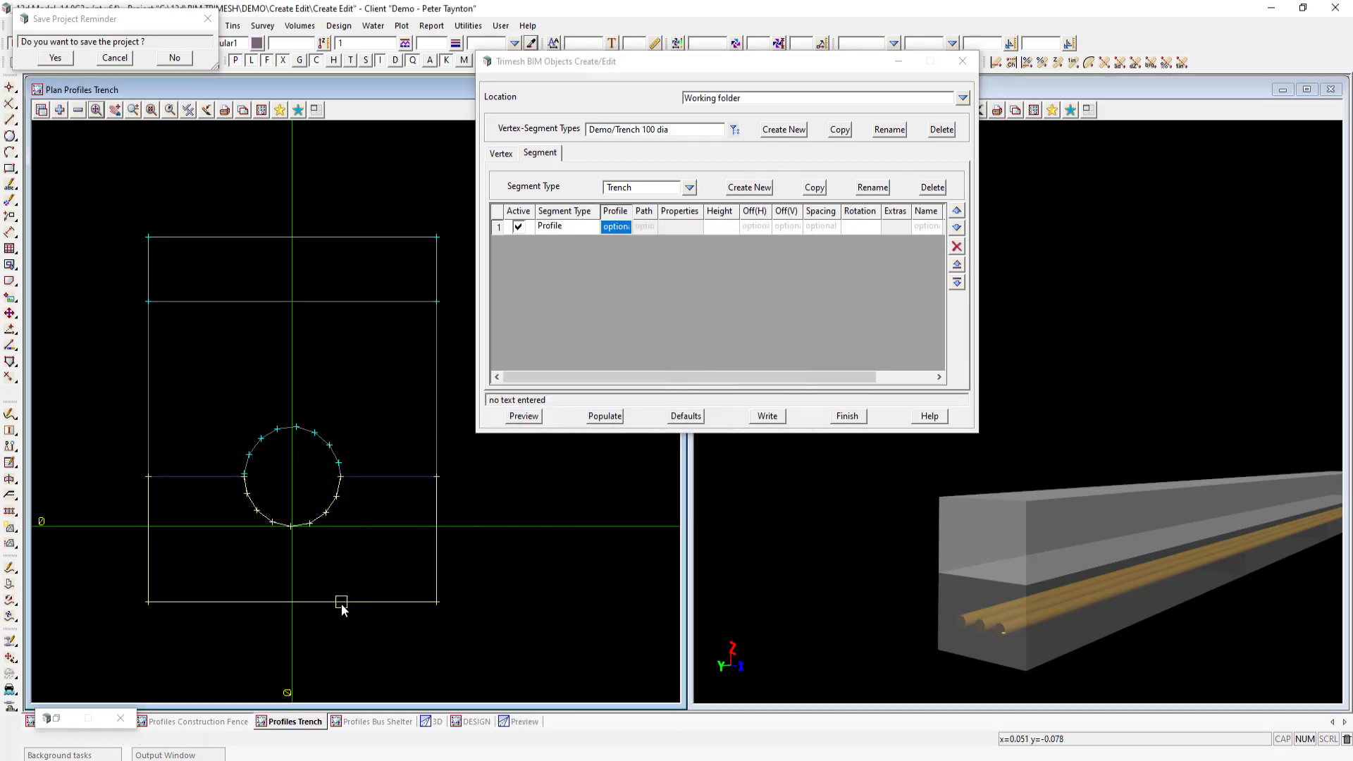
pyautogui.middleClick(341, 603)
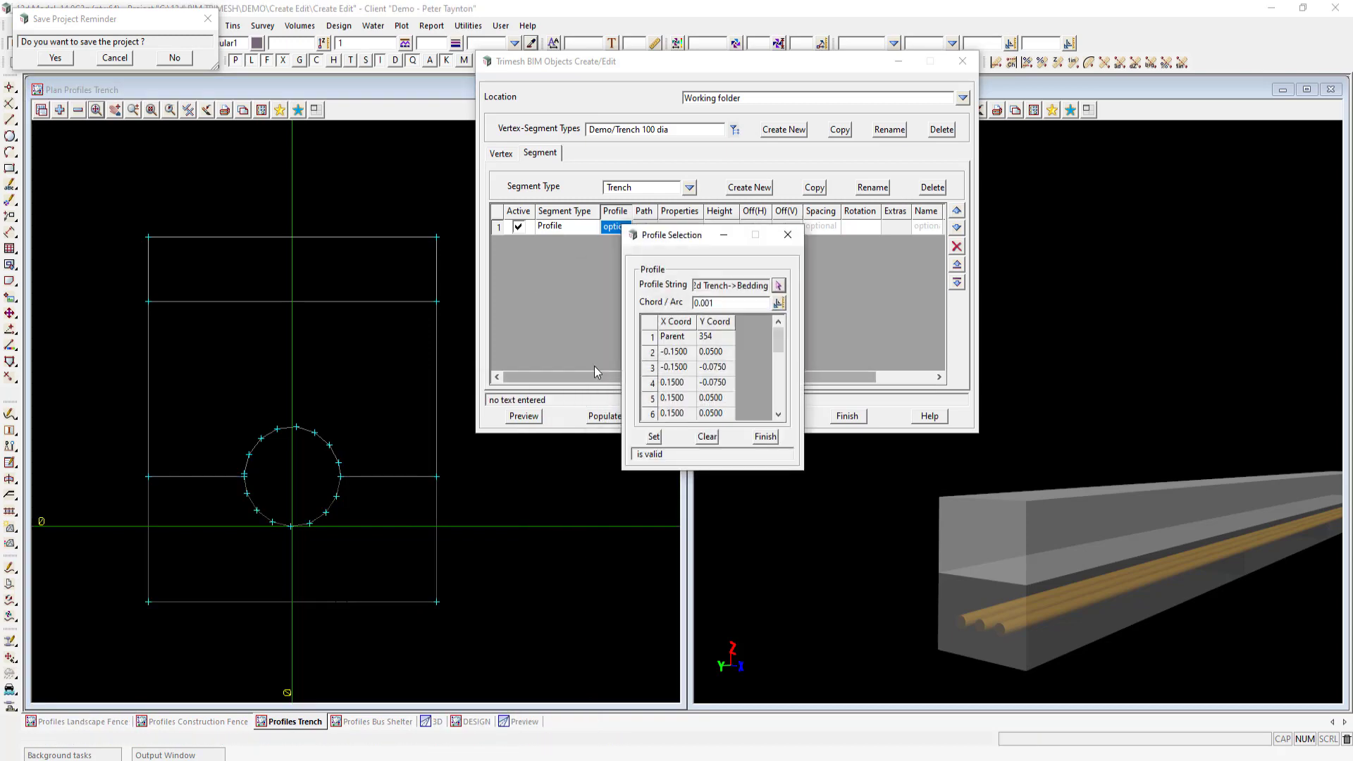
pyautogui.click(653, 436)
pyautogui.click(766, 437)
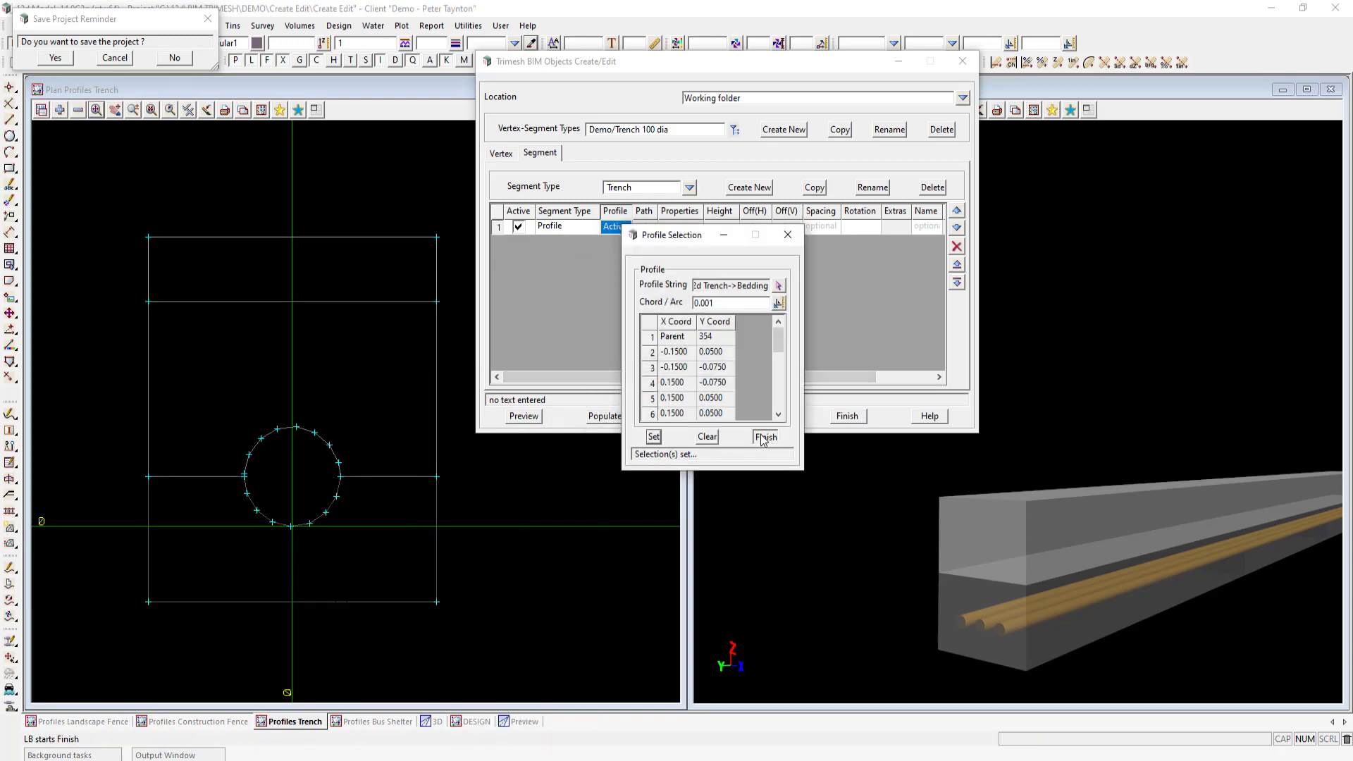
# Set the bedding segment's colour to shade 64 by matching the Bedding string in the plan
pyautogui.click(687, 227)
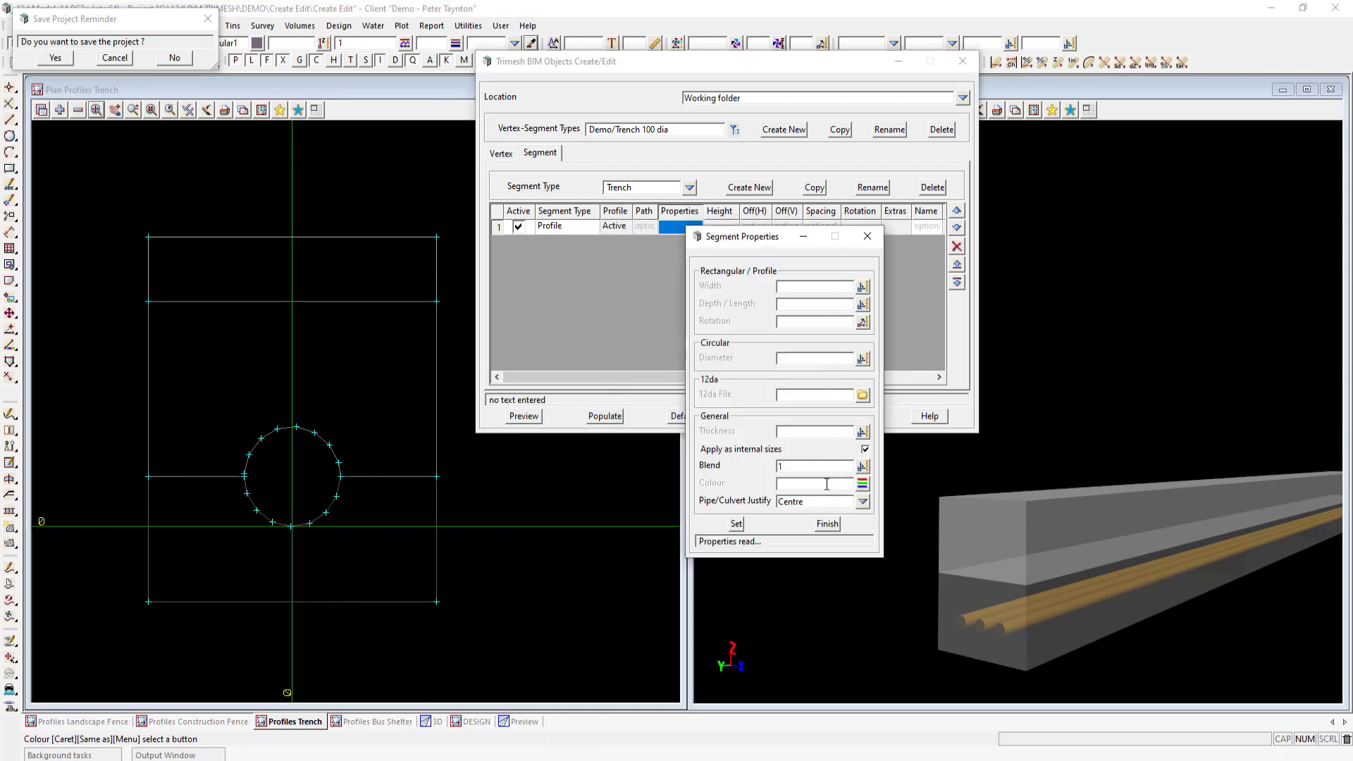
pyautogui.middleClick(826, 486)
pyautogui.click(435, 533)
pyautogui.middleClick(436, 534)
pyautogui.click(769, 467)
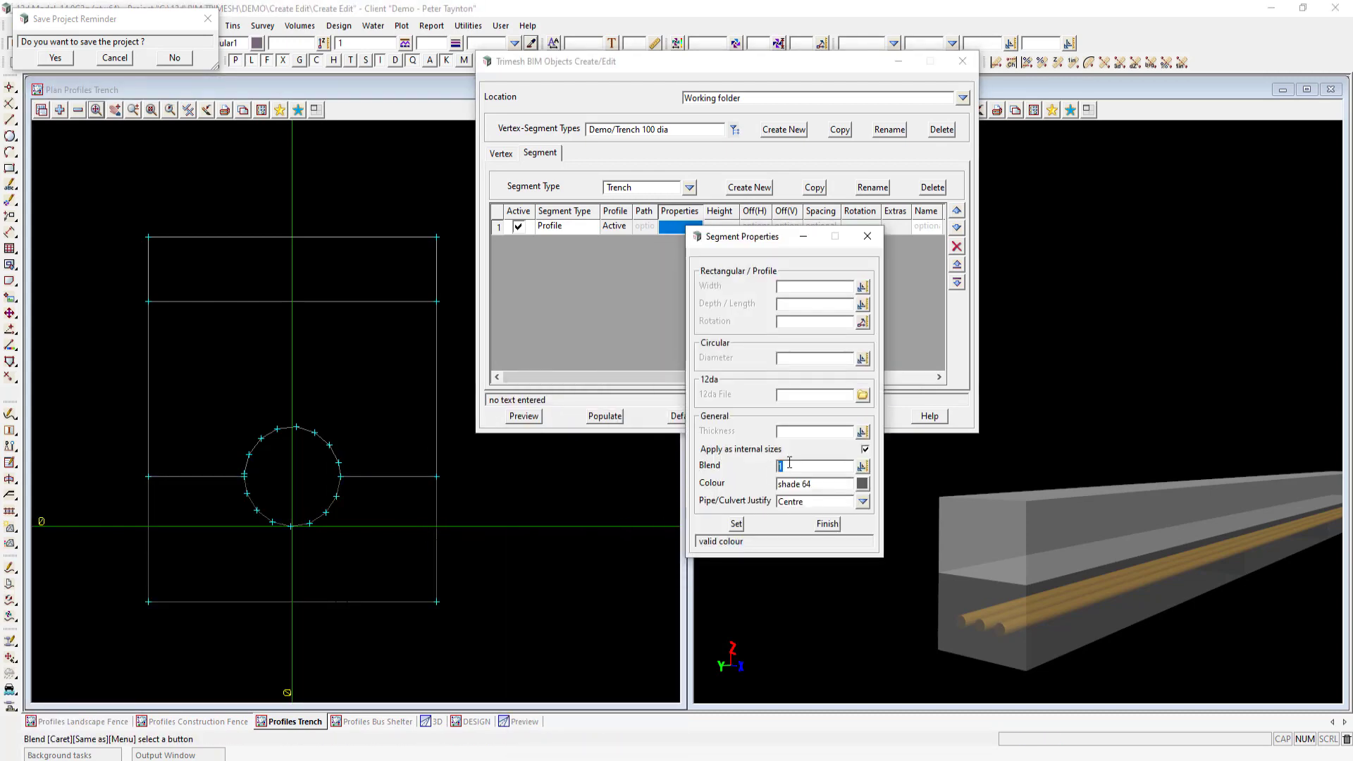
pyautogui.click(736, 524)
pyautogui.click(828, 524)
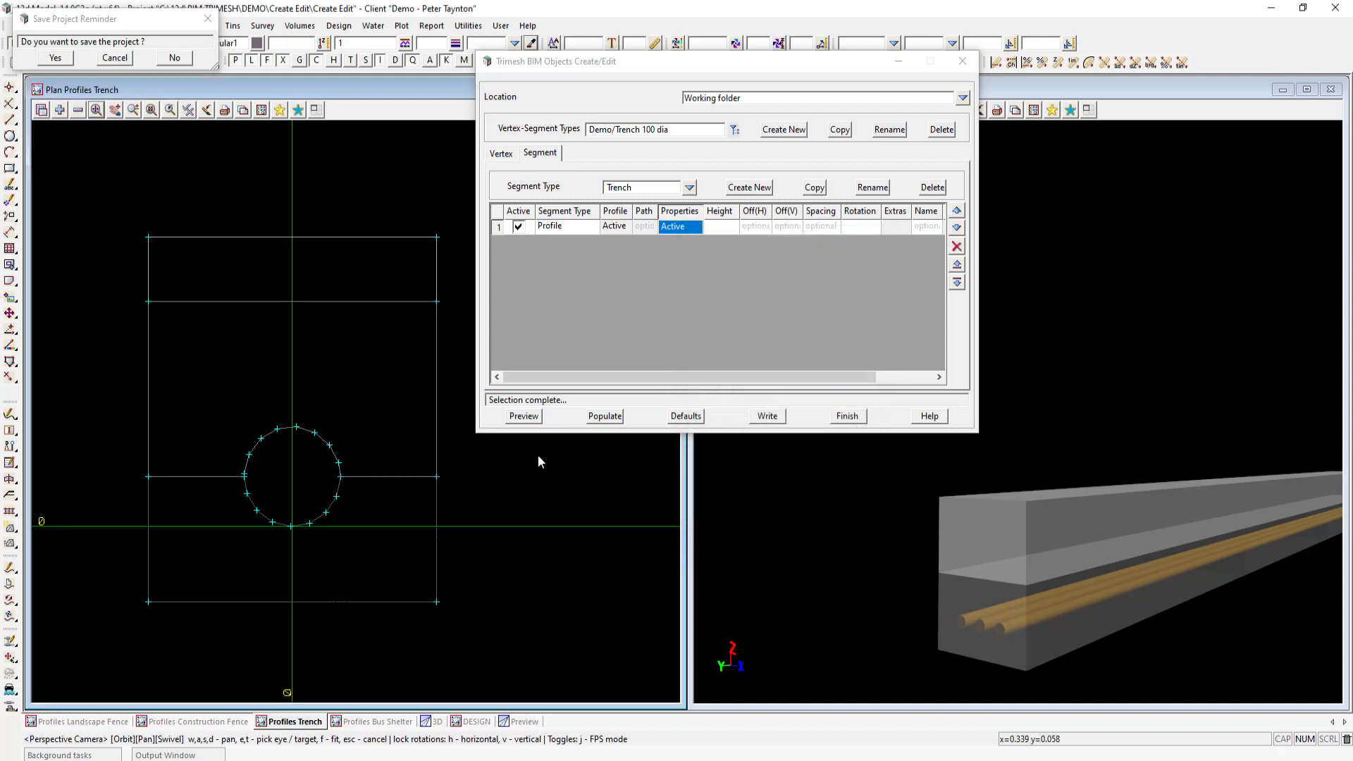
# Preview the bedding segment and inspect its shape in the 3D view
pyautogui.click(524, 415)
pyautogui.click(990, 653)
pyautogui.moveTo(992, 638)
pyautogui.mouseDown()
pyautogui.moveTo(994, 652)
pyautogui.moveTo(988, 642)
pyautogui.mouseUp()
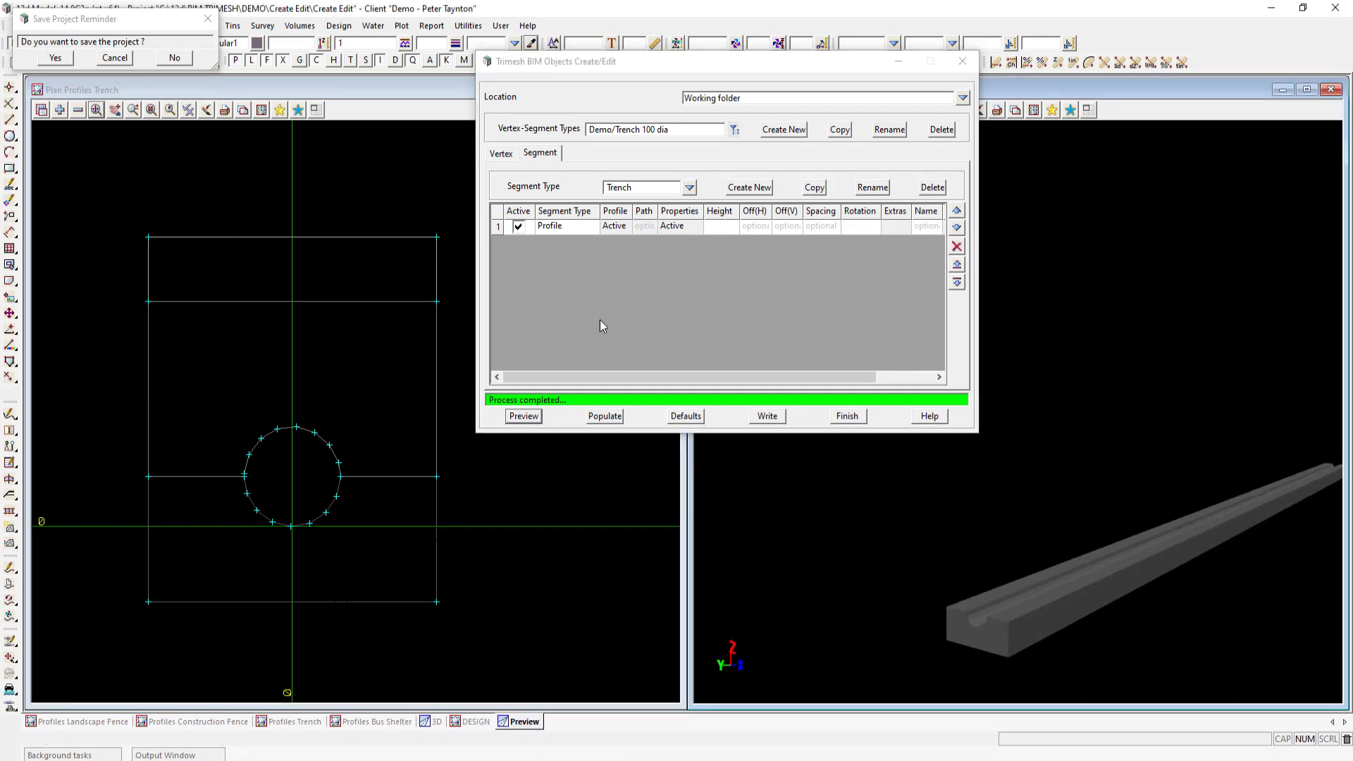
# Add a second segment row, activate it and set its segment type to Profile
pyautogui.click(829, 231)
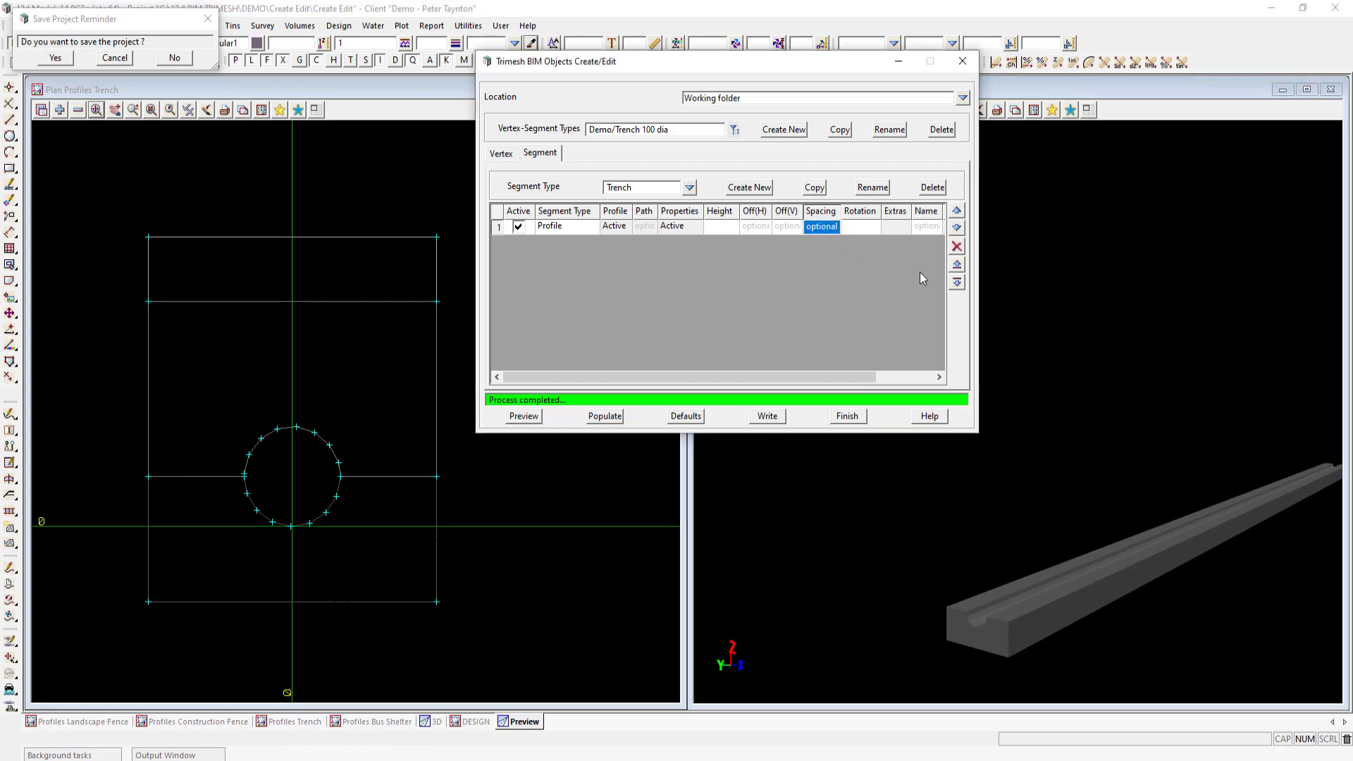
pyautogui.click(957, 282)
pyautogui.click(518, 242)
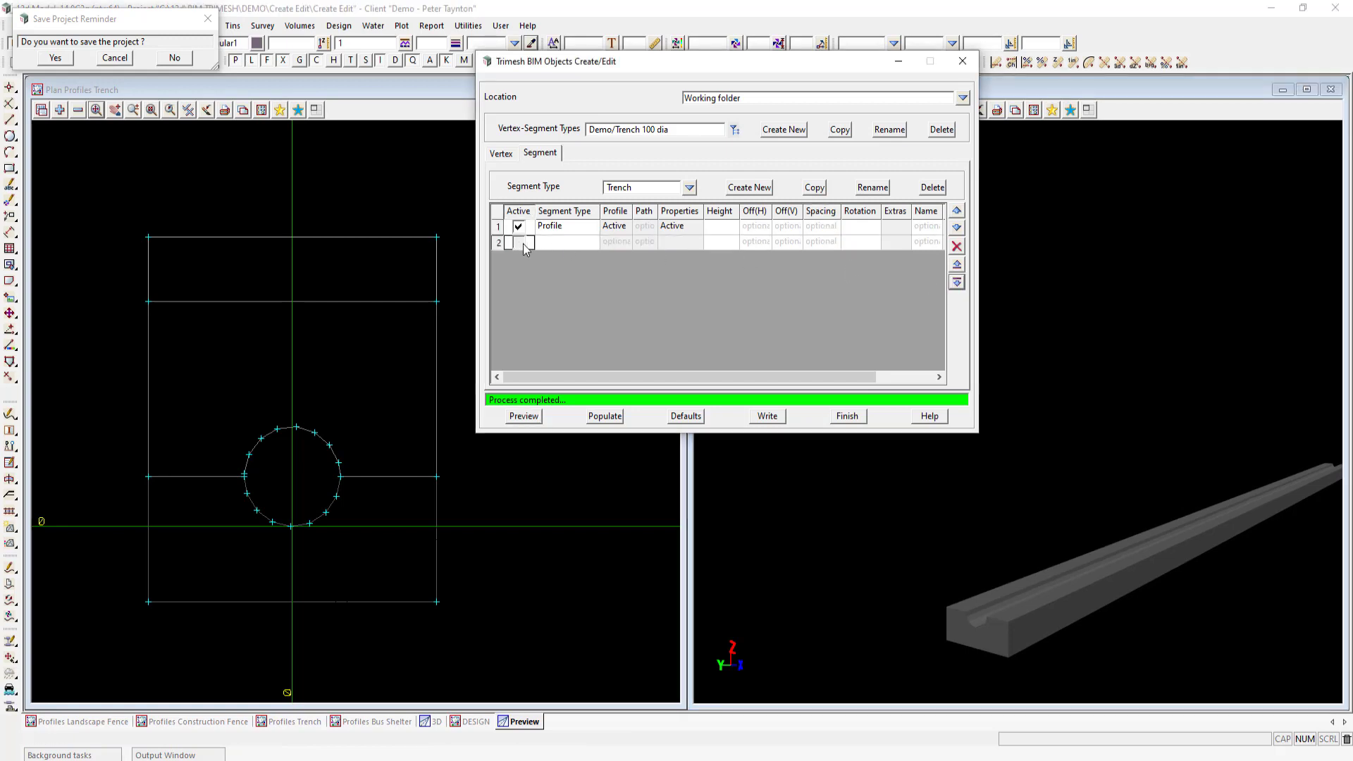
pyautogui.click(560, 242)
pyautogui.click(577, 321)
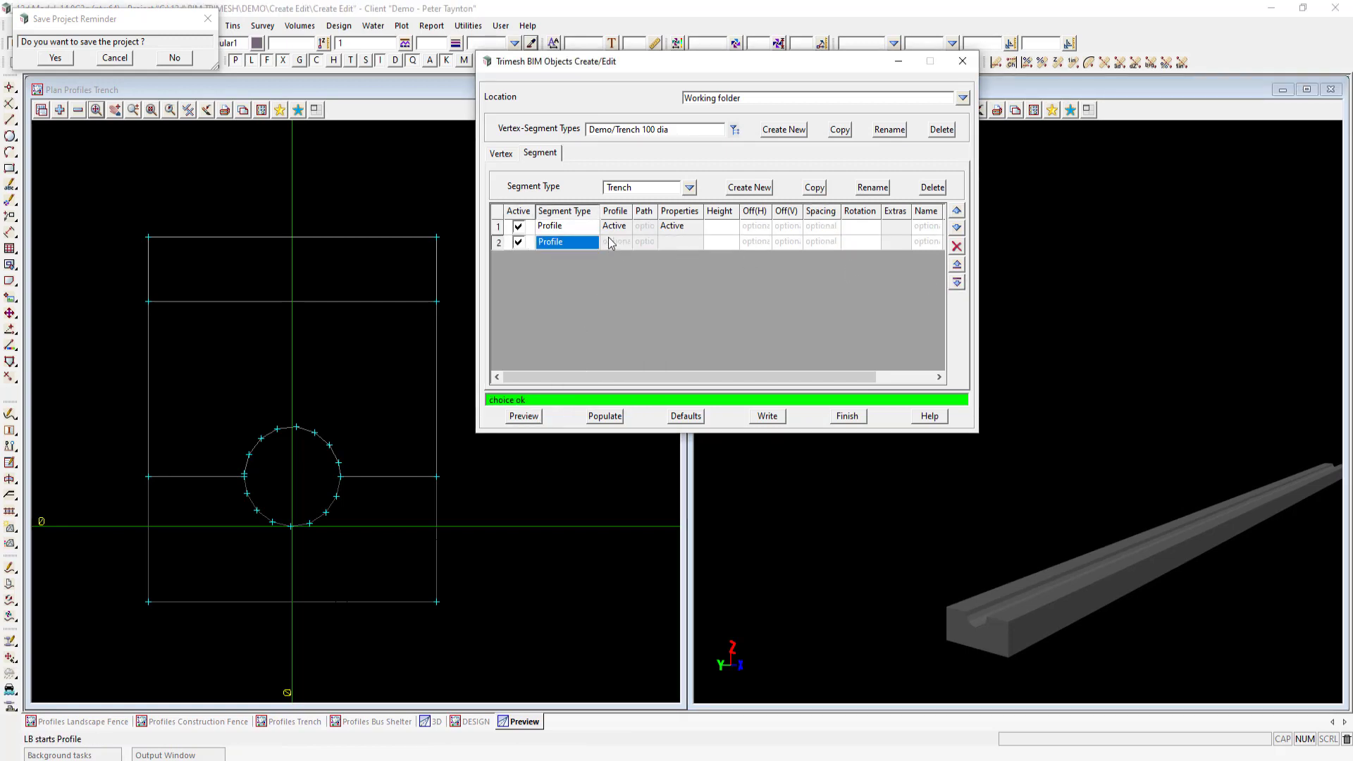
# Assign the Overlay string from the trench plan as the second segment's profile
pyautogui.click(610, 242)
pyautogui.click(771, 299)
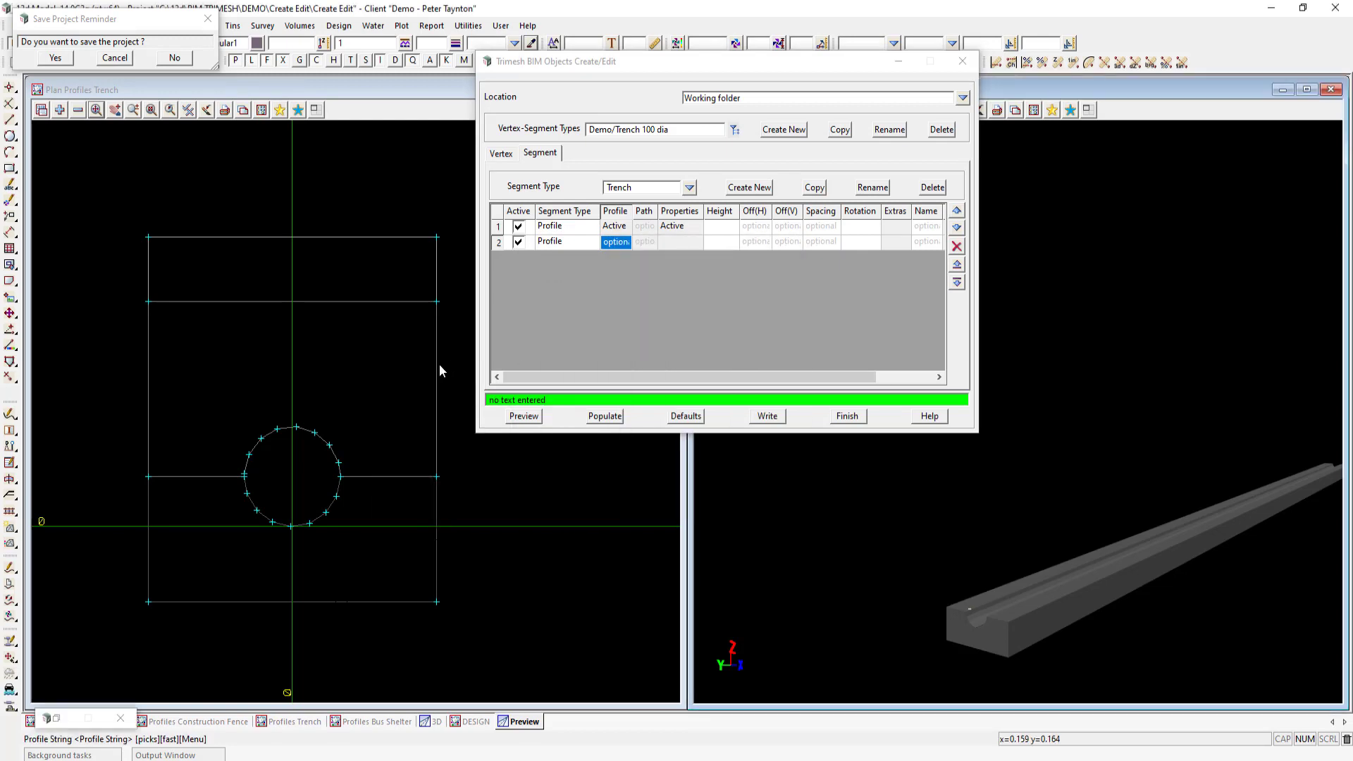
pyautogui.click(437, 366)
pyautogui.click(437, 367)
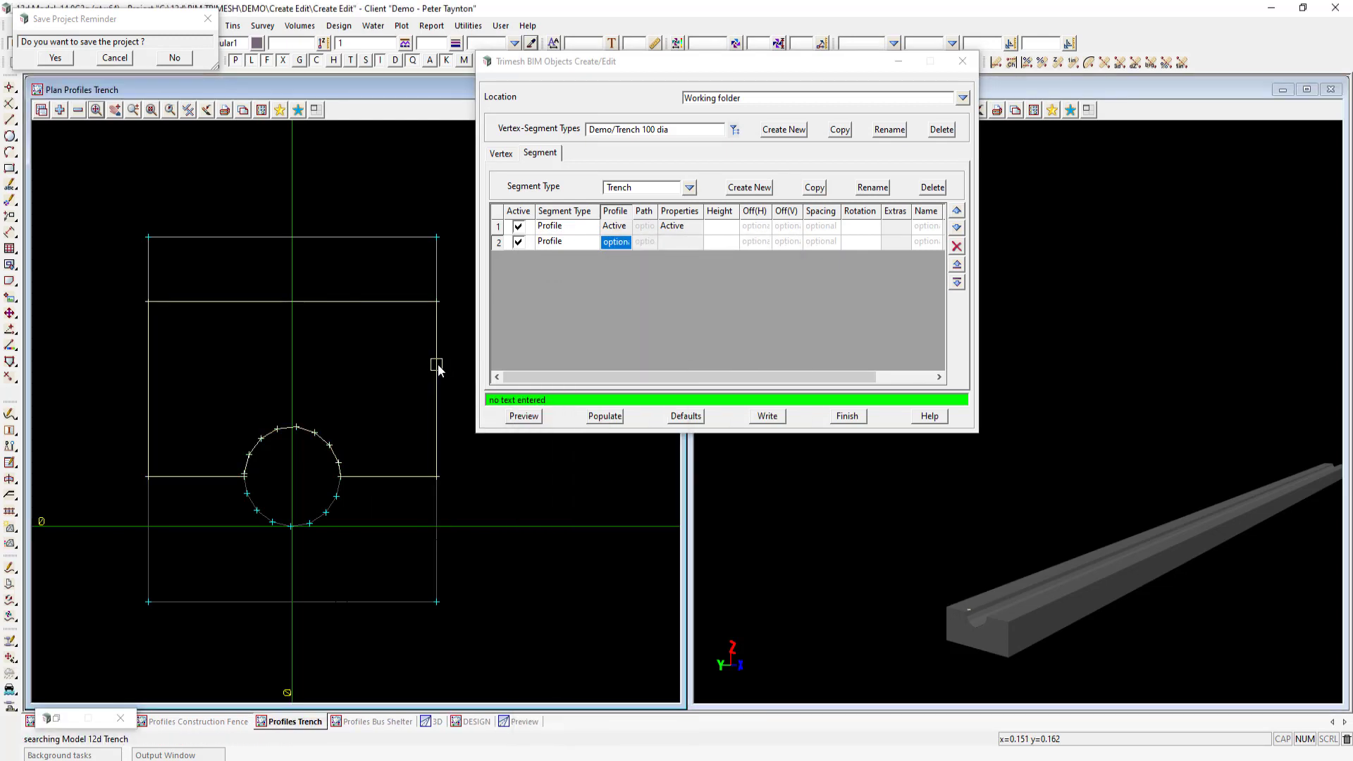
pyautogui.click(646, 452)
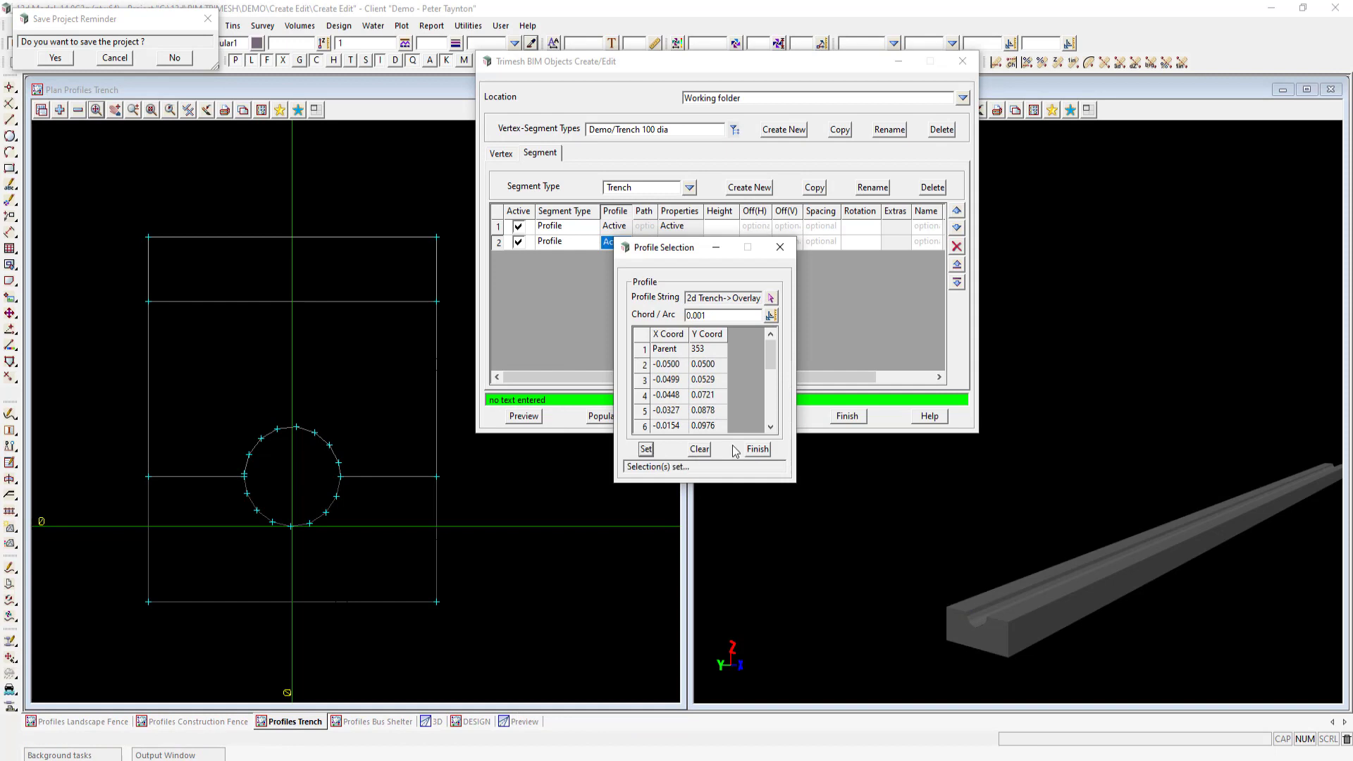
pyautogui.click(757, 449)
# Match the second segment's colour to the Overlay string in the plan and preview the combined trench
pyautogui.click(673, 243)
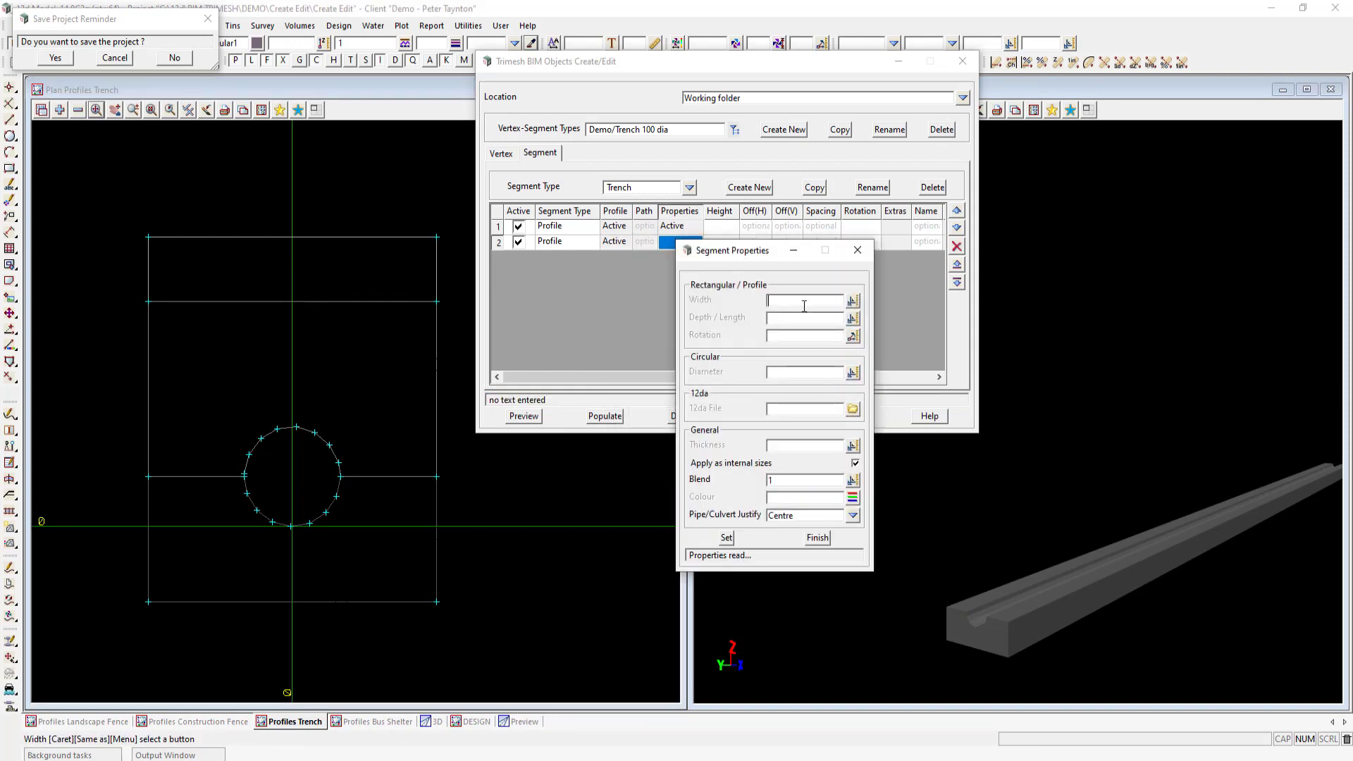
pyautogui.middleClick(789, 497)
pyautogui.click(435, 394)
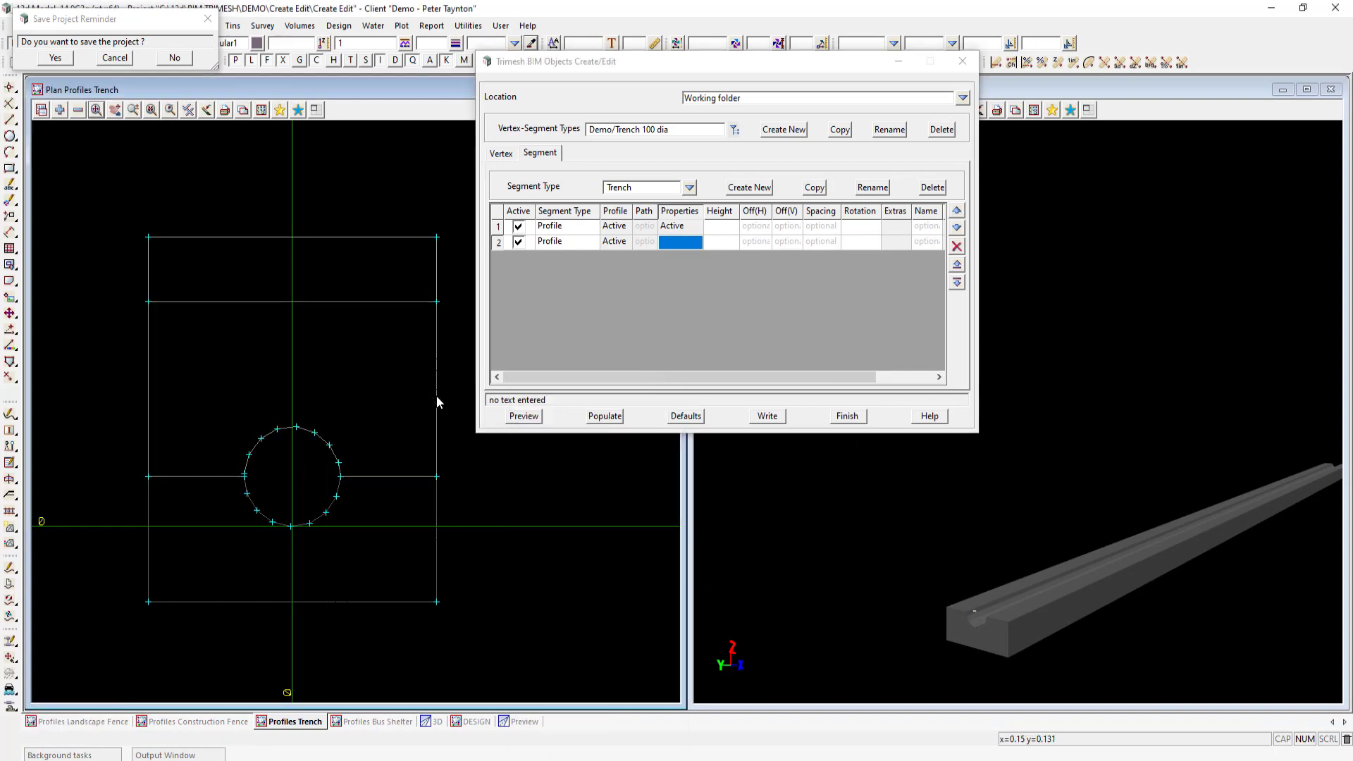
pyautogui.click(727, 540)
pyautogui.click(818, 538)
pyautogui.click(522, 418)
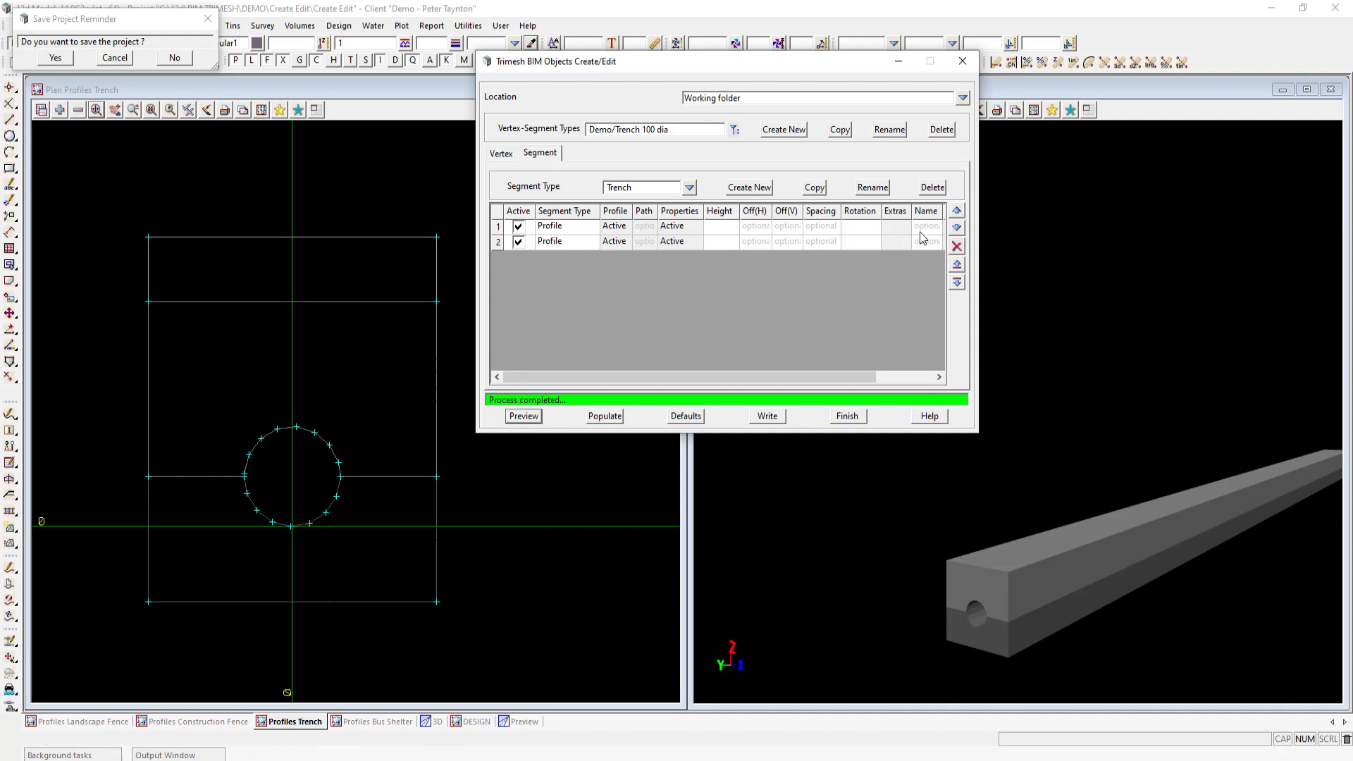
# Name the first two segments Bedding and Overlay, taking each name from its matching string in the plan
pyautogui.moveTo(847, 377); pyautogui.dragTo(876, 377)
pyautogui.click(830, 227)
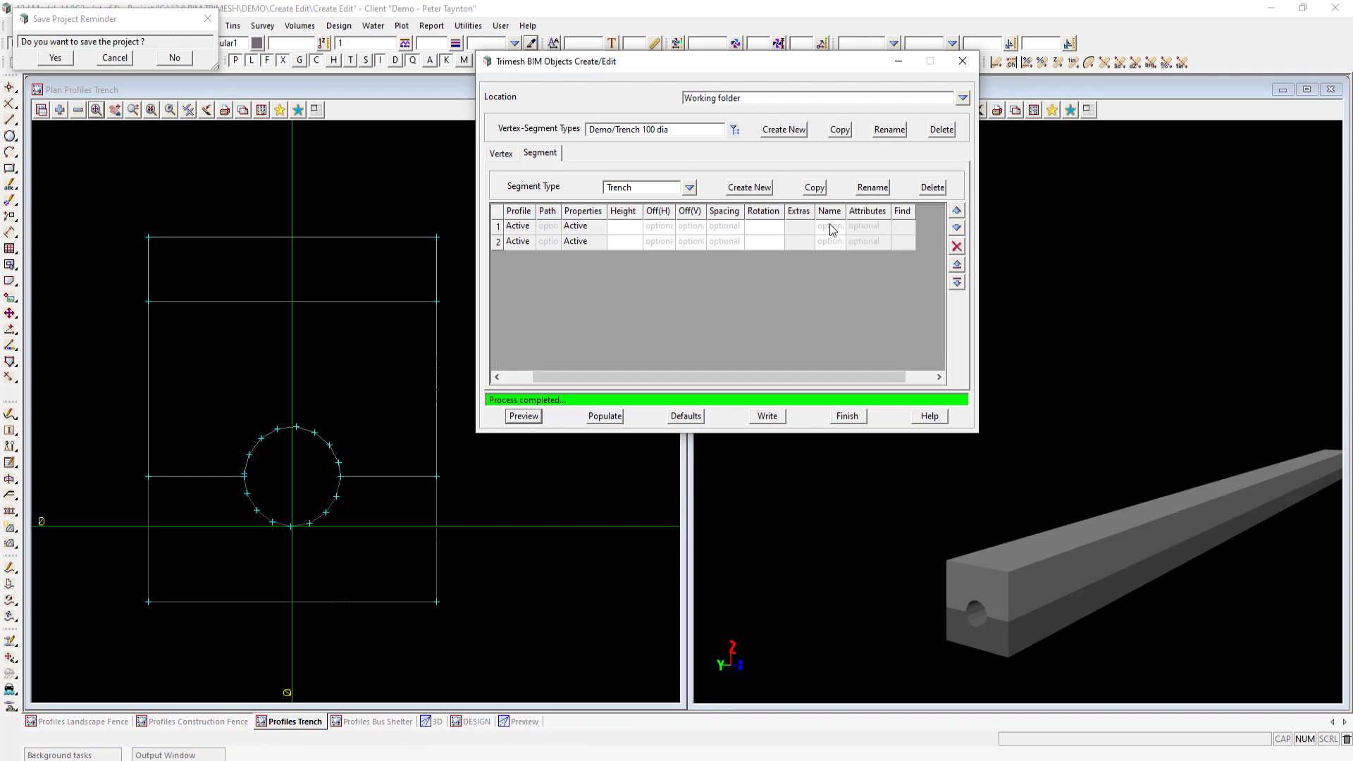
pyautogui.middleClick(830, 227)
pyautogui.click(431, 553)
pyautogui.middleClick(432, 552)
pyautogui.click(830, 242)
pyautogui.middleClick(830, 242)
pyautogui.click(435, 430)
pyautogui.middleClick(436, 430)
# Add a third segment row, activate it and set its segment type to Profile
pyautogui.click(739, 241)
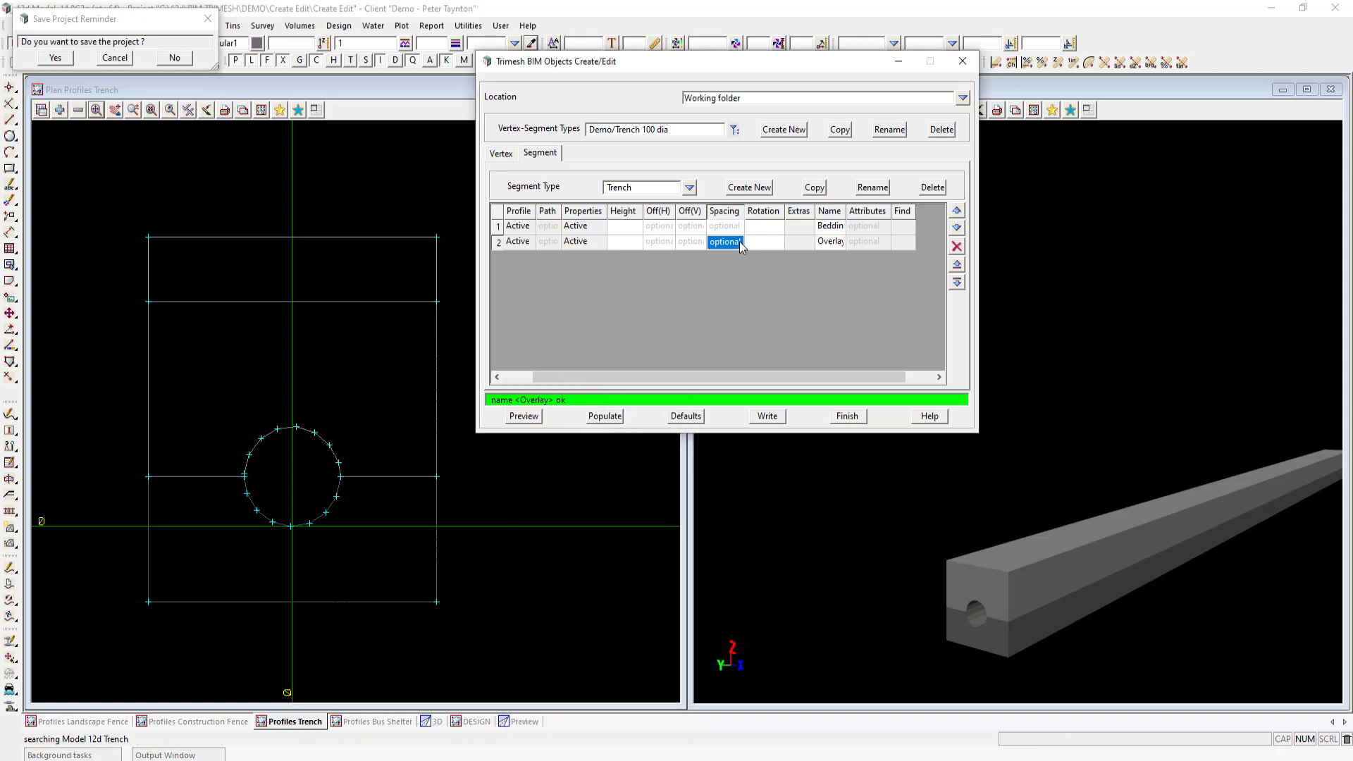
pyautogui.click(957, 282)
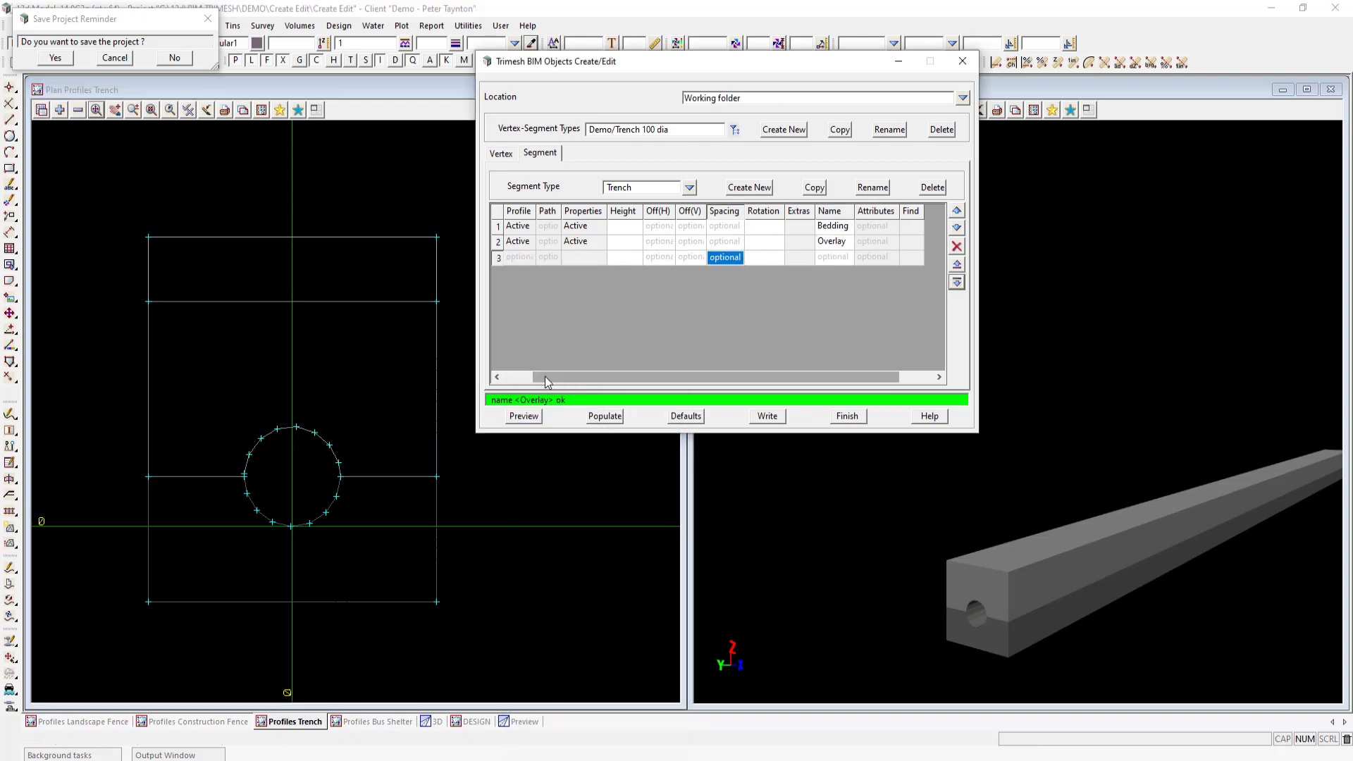
pyautogui.moveTo(532, 376); pyautogui.dragTo(501, 370)
pyautogui.click(519, 257)
pyautogui.click(566, 258)
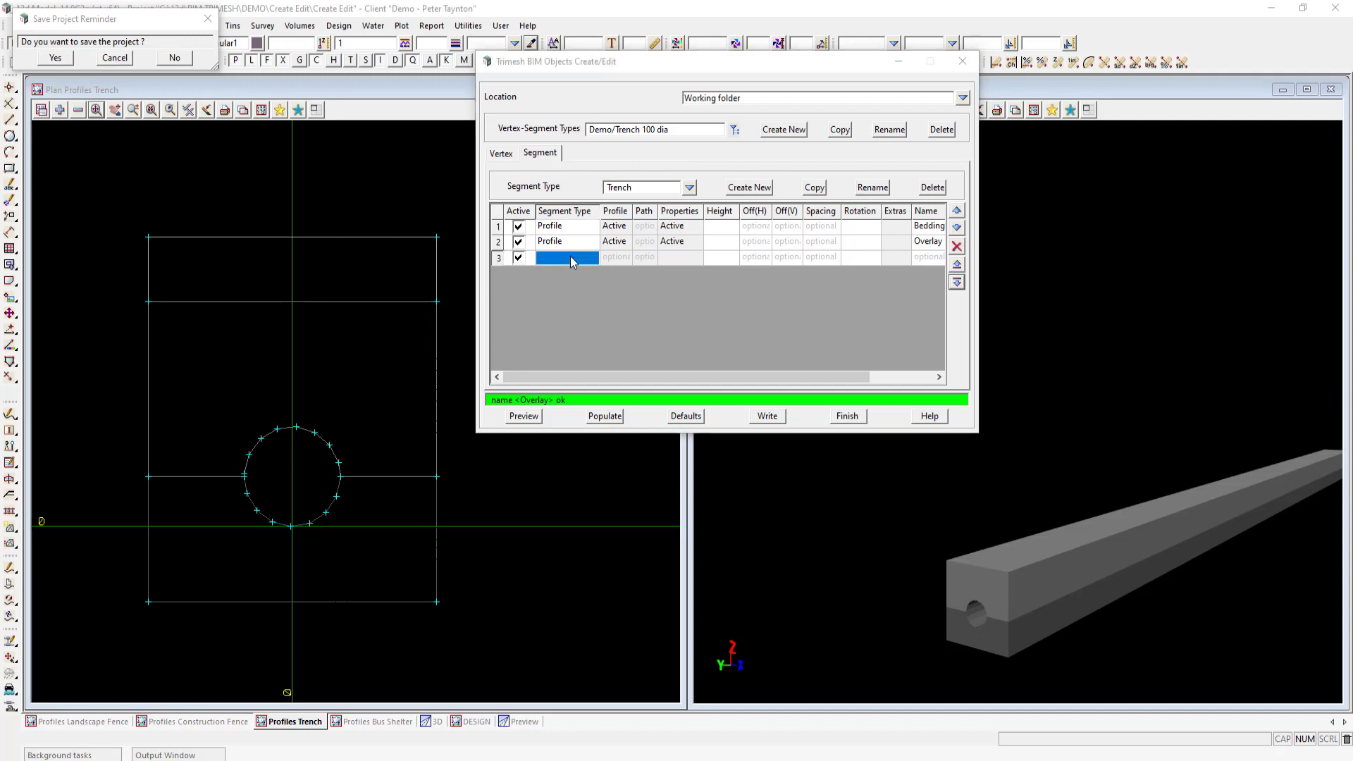
pyautogui.click(589, 337)
# Assign the Backfill string from the trench plan as the third segment's profile
pyautogui.click(610, 257)
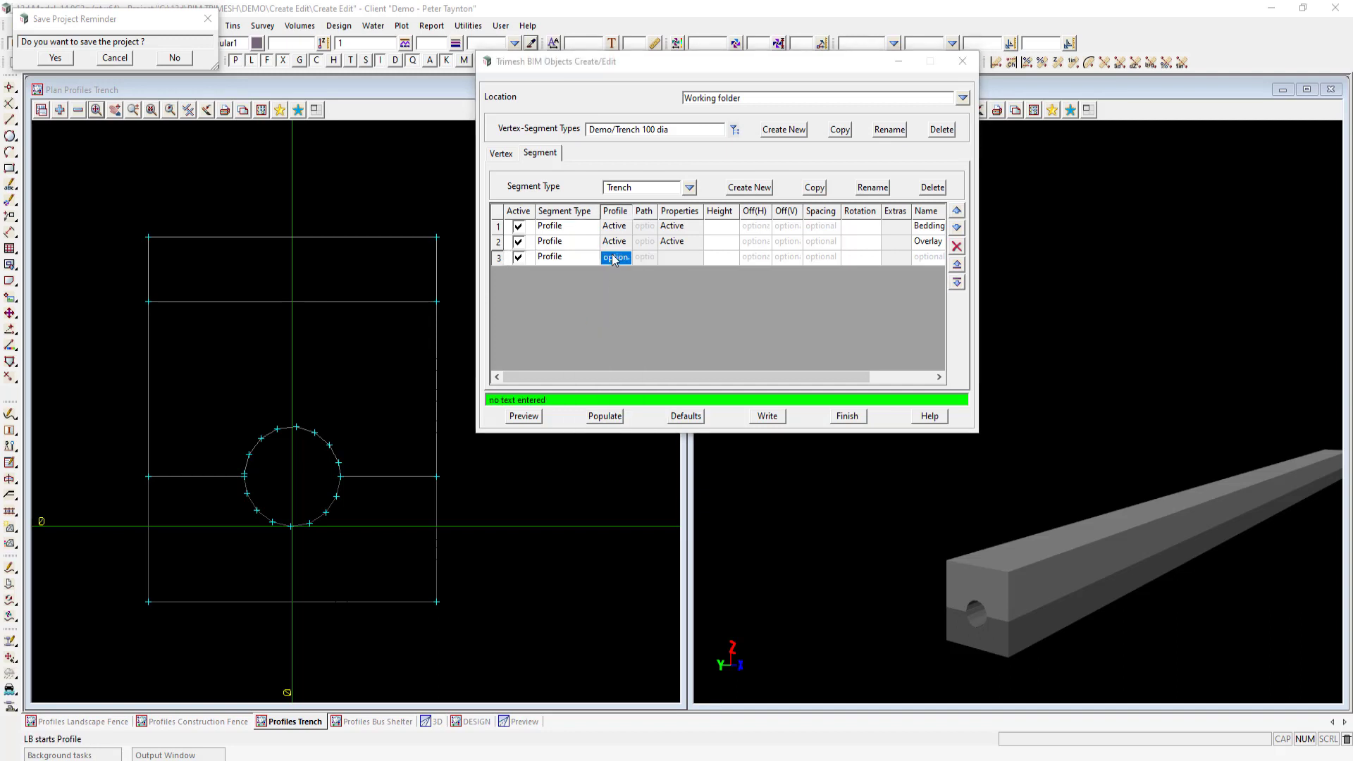
pyautogui.click(774, 315)
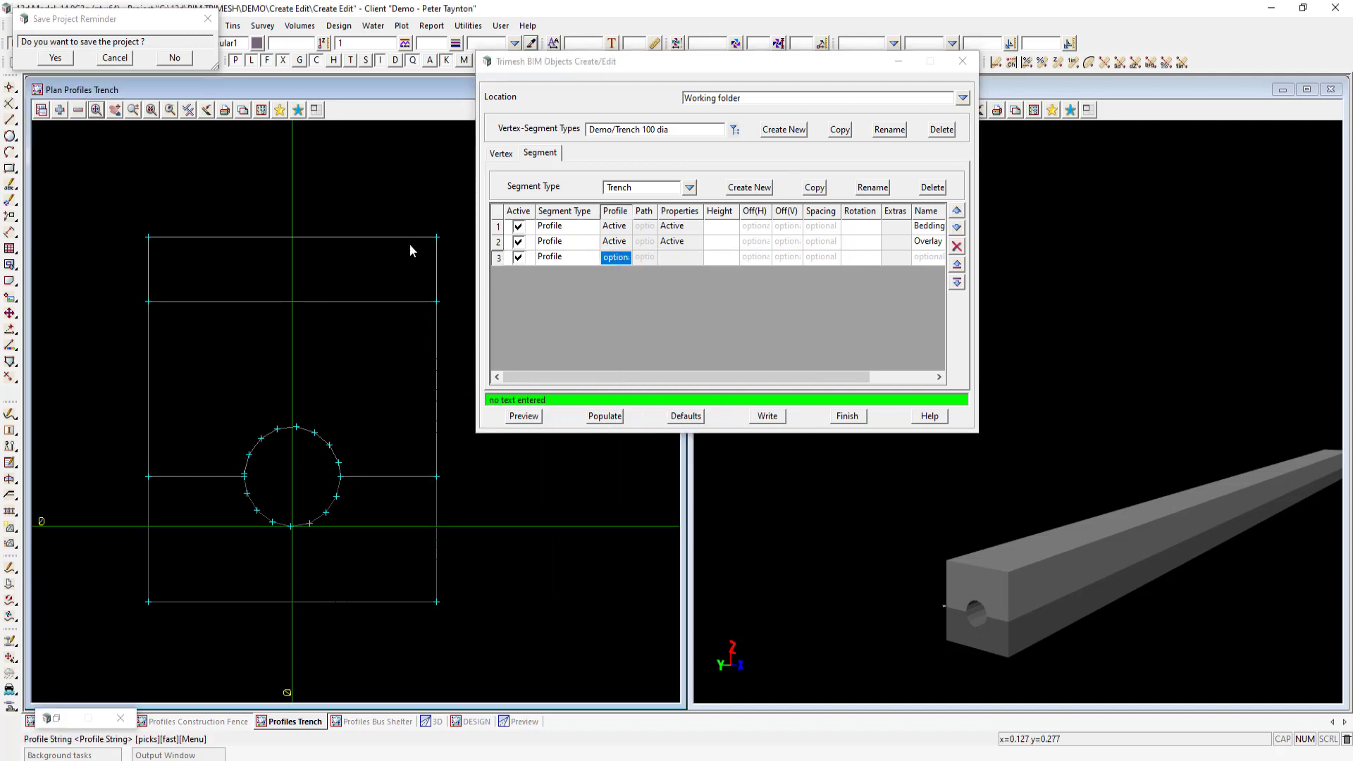
pyautogui.click(393, 238)
pyautogui.middleClick(394, 238)
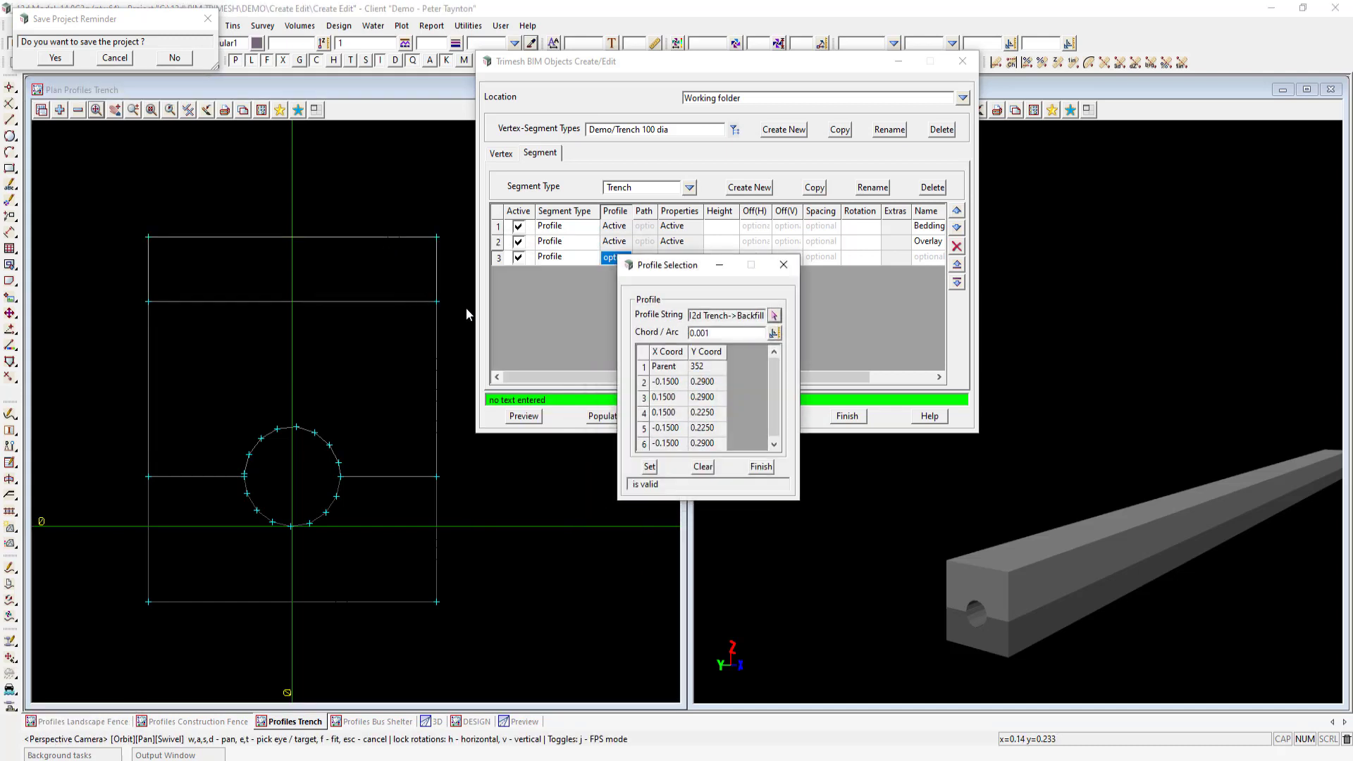
pyautogui.click(649, 466)
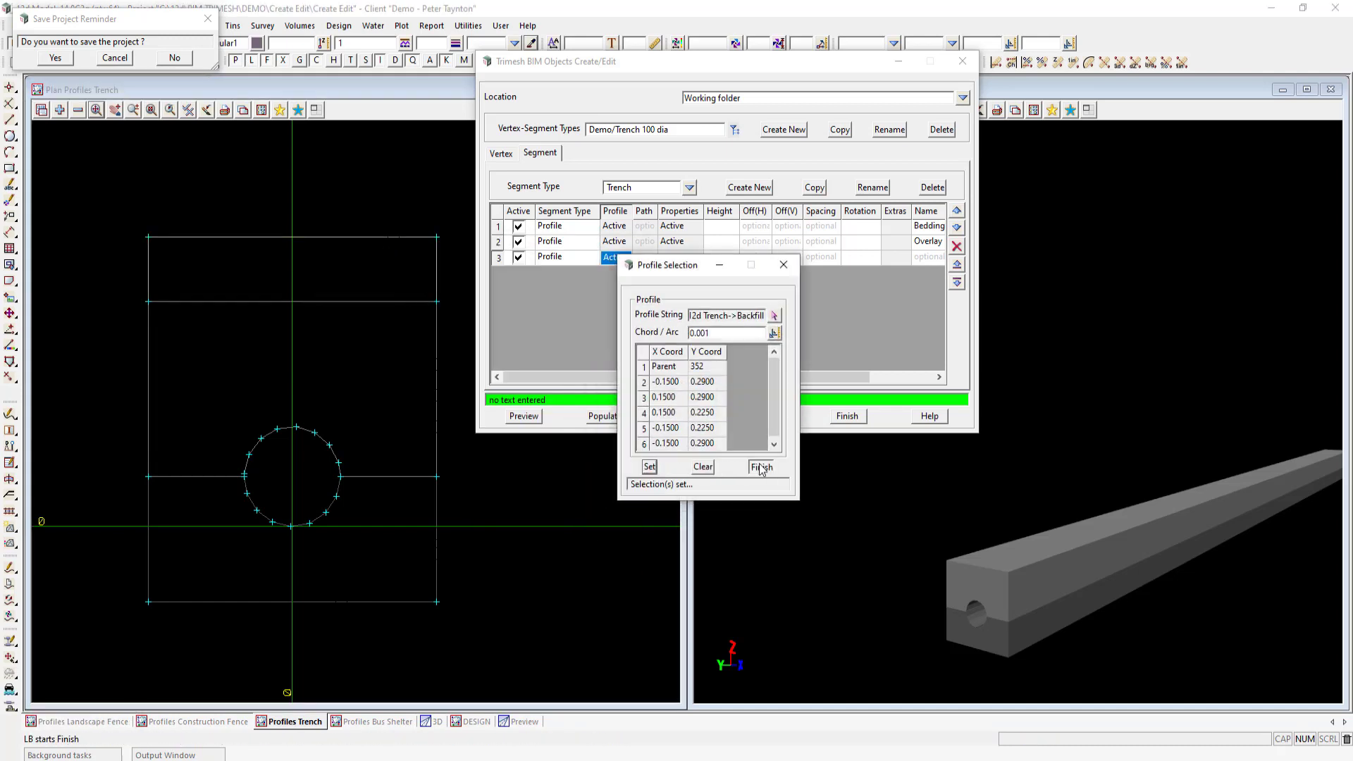
pyautogui.click(761, 467)
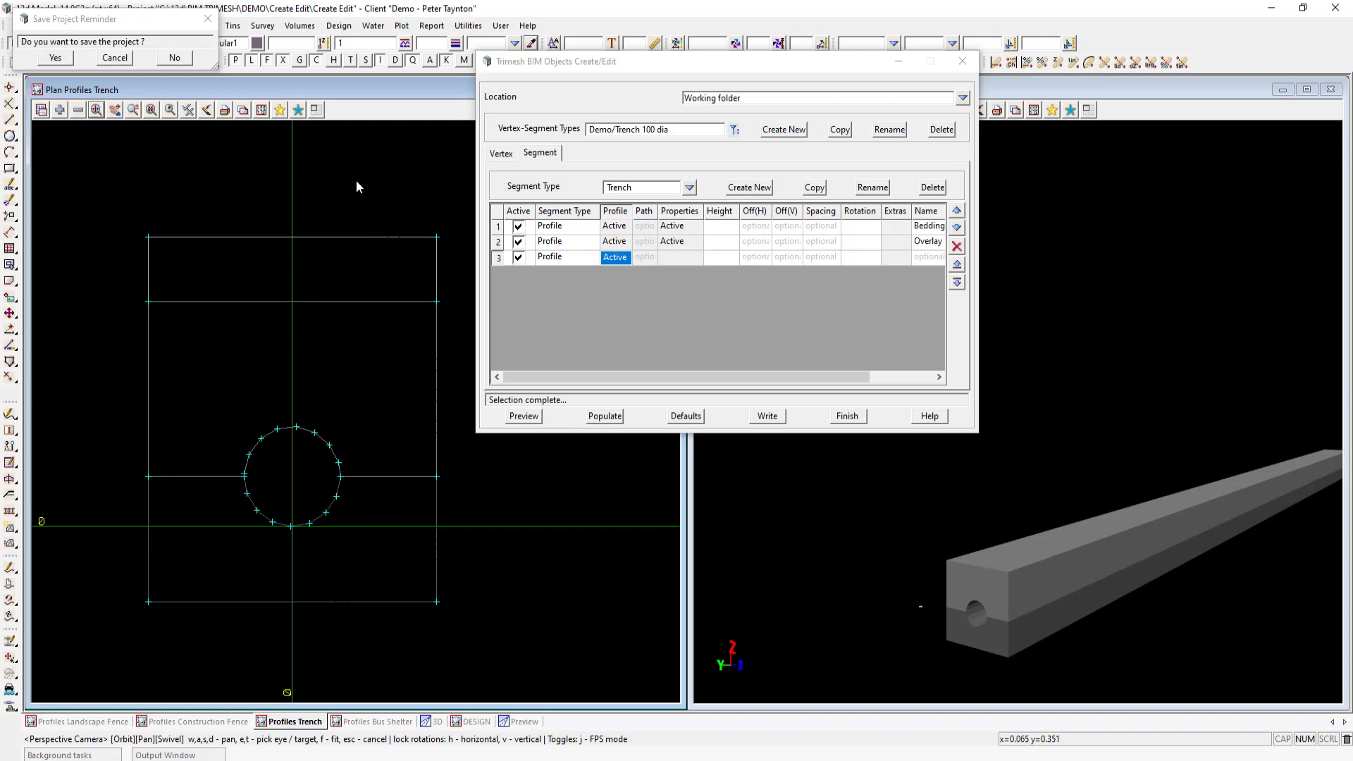
# Choose a light shade from the colour list for the backfill segment and save its properties
pyautogui.click(674, 256)
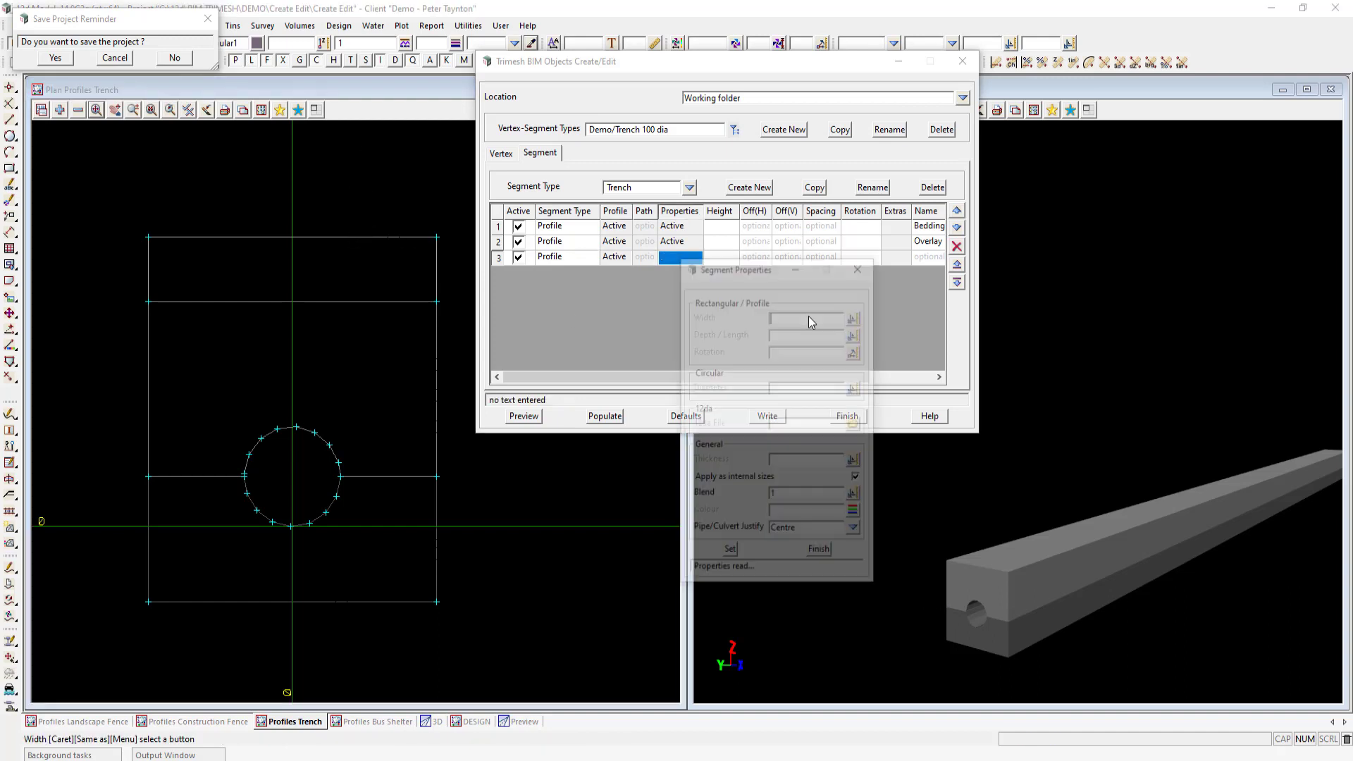
pyautogui.click(857, 513)
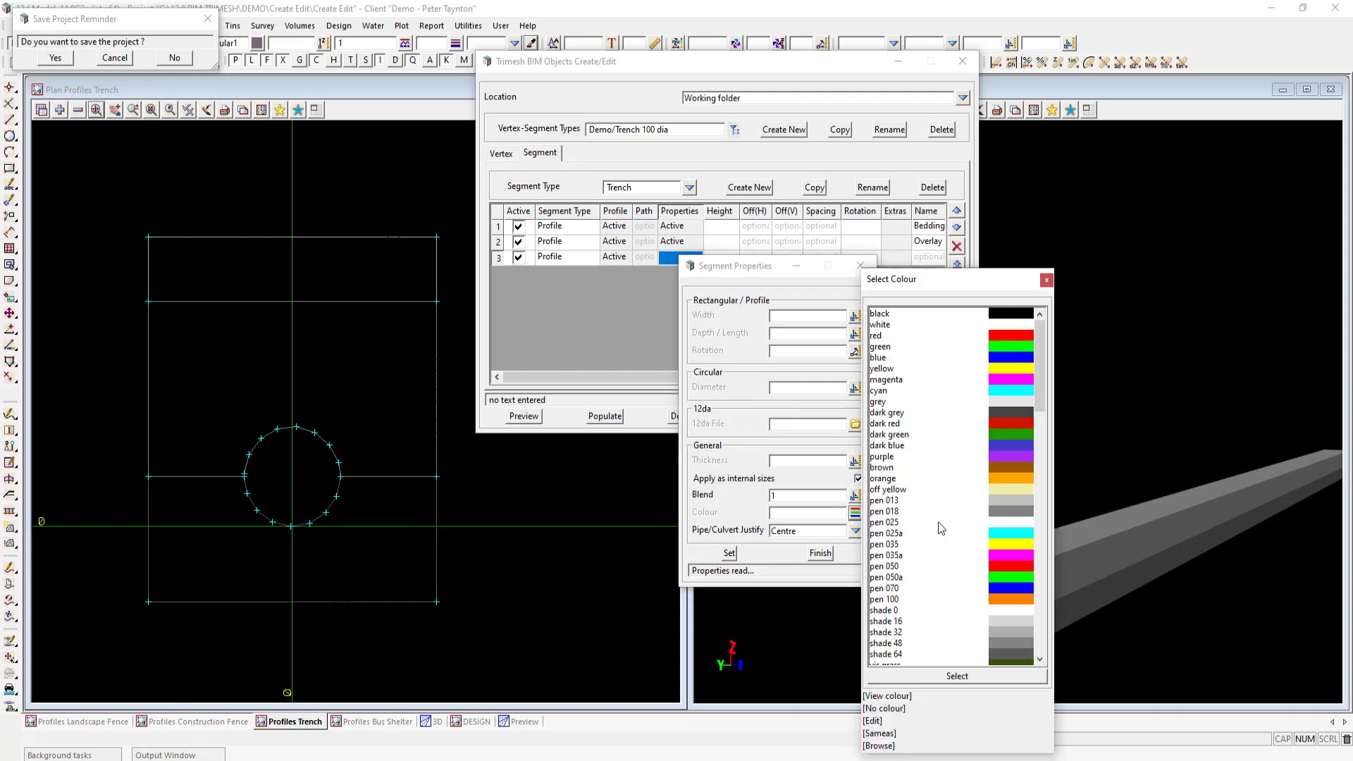
pyautogui.doubleClick(1000, 617)
pyautogui.click(730, 554)
pyautogui.click(820, 552)
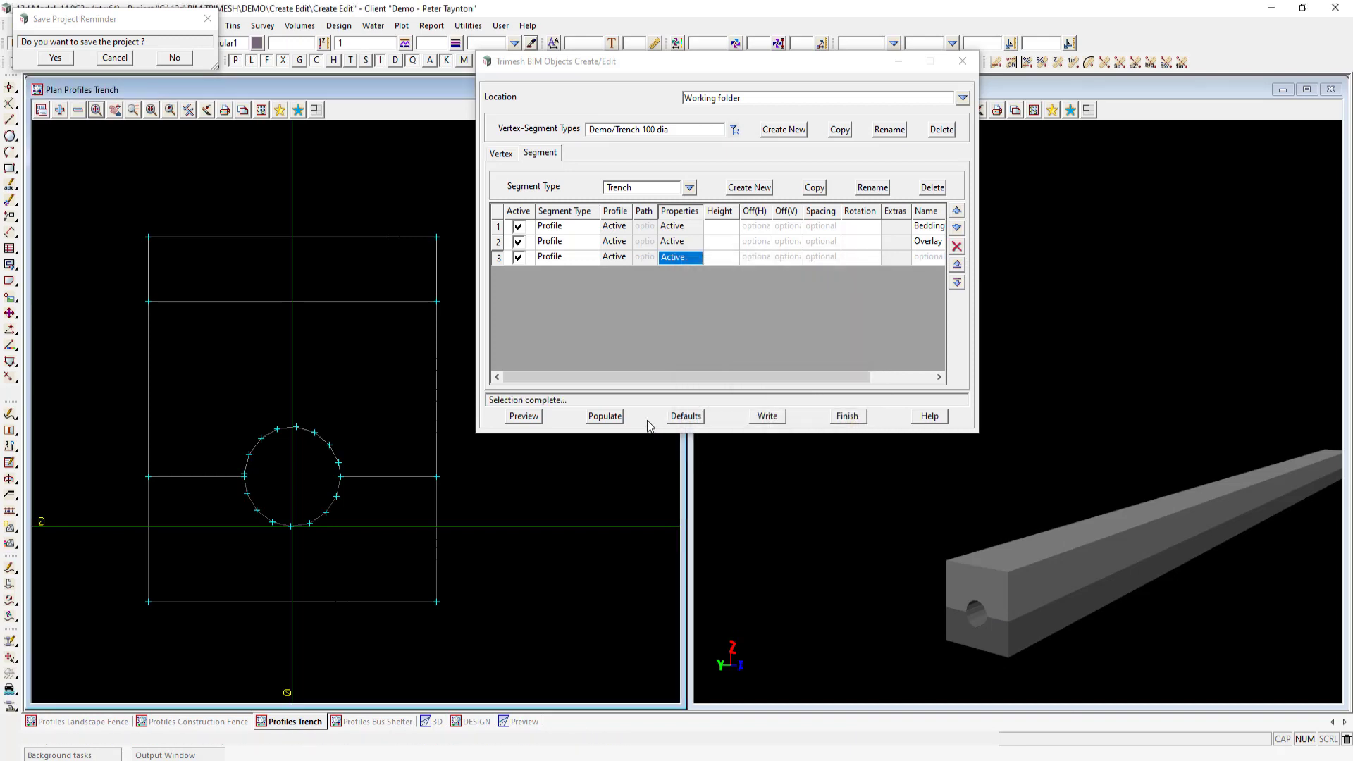
# Preview the trench and name the third segment Backfill, taking the name from its string in the plan
pyautogui.click(522, 416)
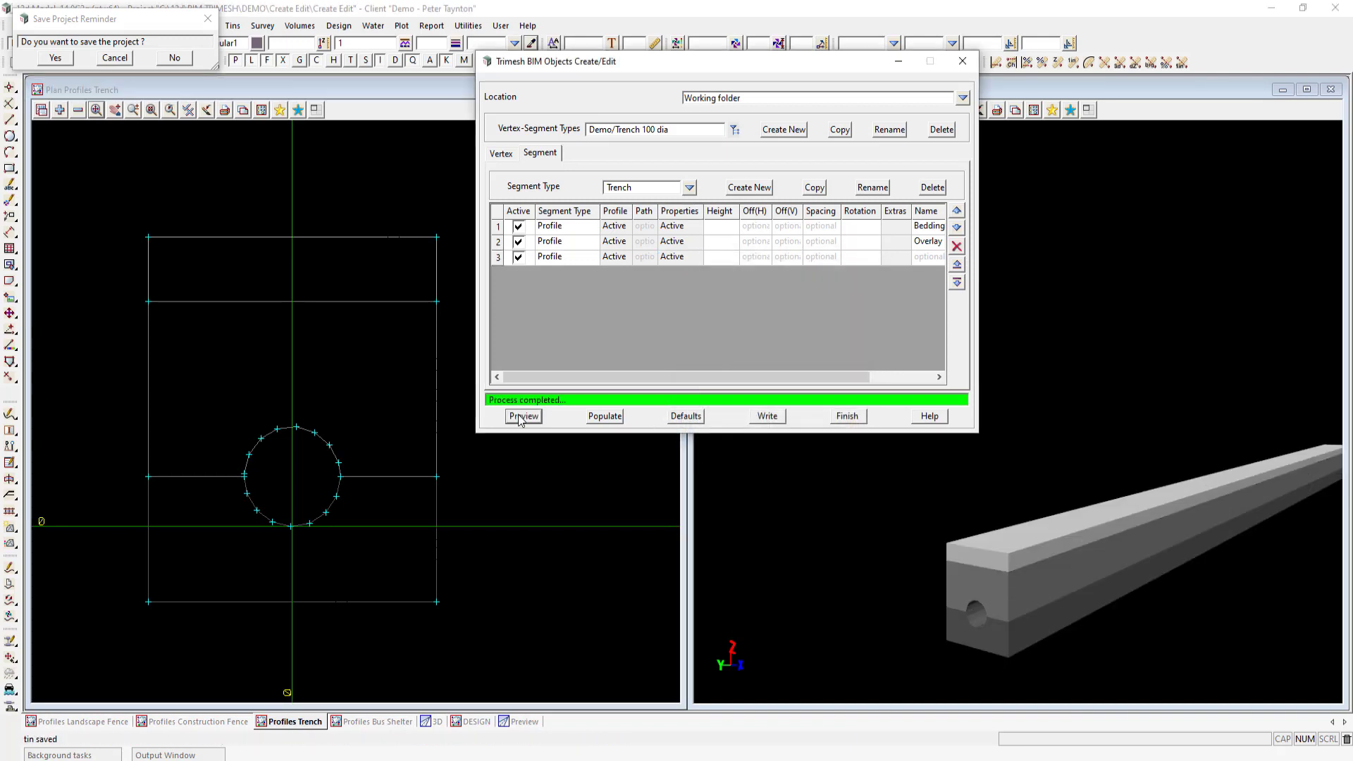
pyautogui.middleClick(923, 260)
pyautogui.click(438, 257)
pyautogui.middleClick(438, 257)
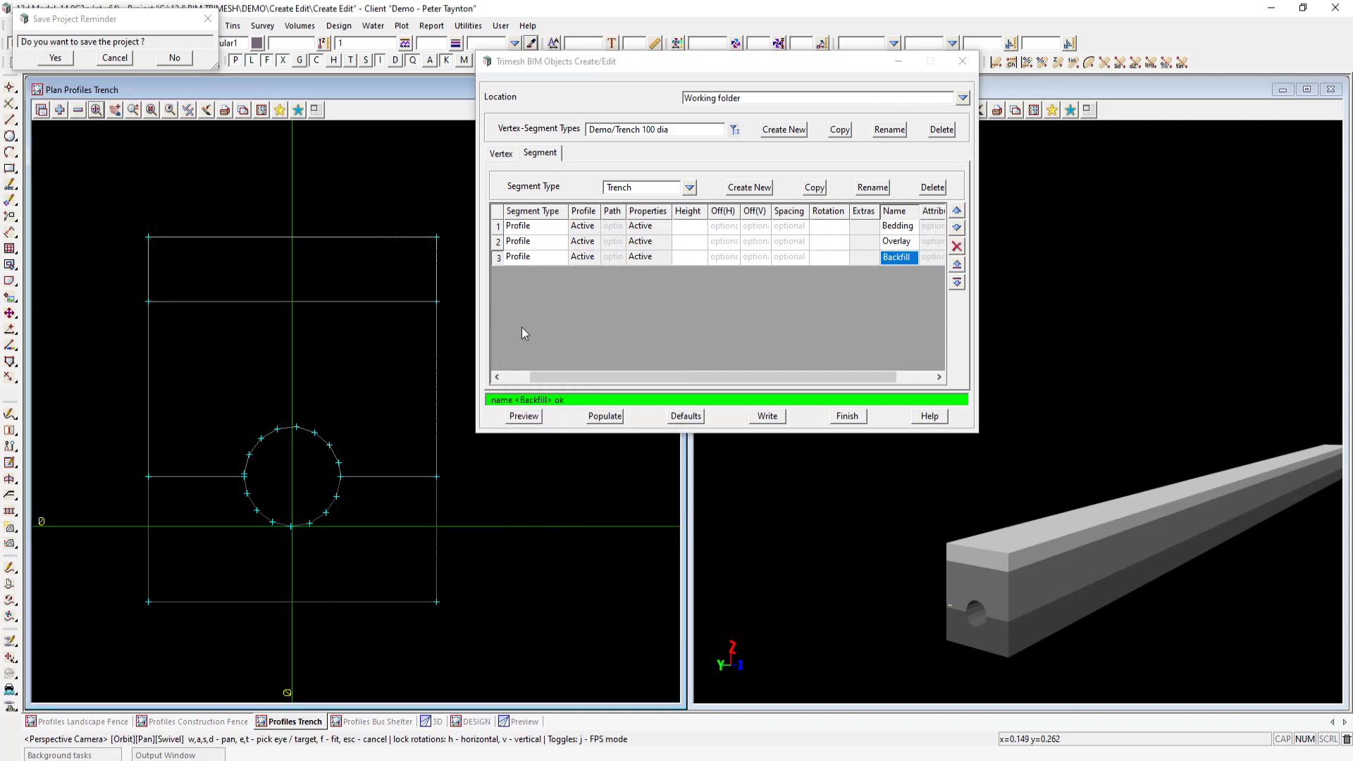
pyautogui.click(525, 416)
# Open the Trimesh Profile/Extend Trimesh to Tin custom attributes for the Backfill segment
pyautogui.moveTo(812, 379); pyautogui.dragTo(874, 361)
pyautogui.click(874, 257)
pyautogui.middleClick(873, 257)
pyautogui.click(1120, 302)
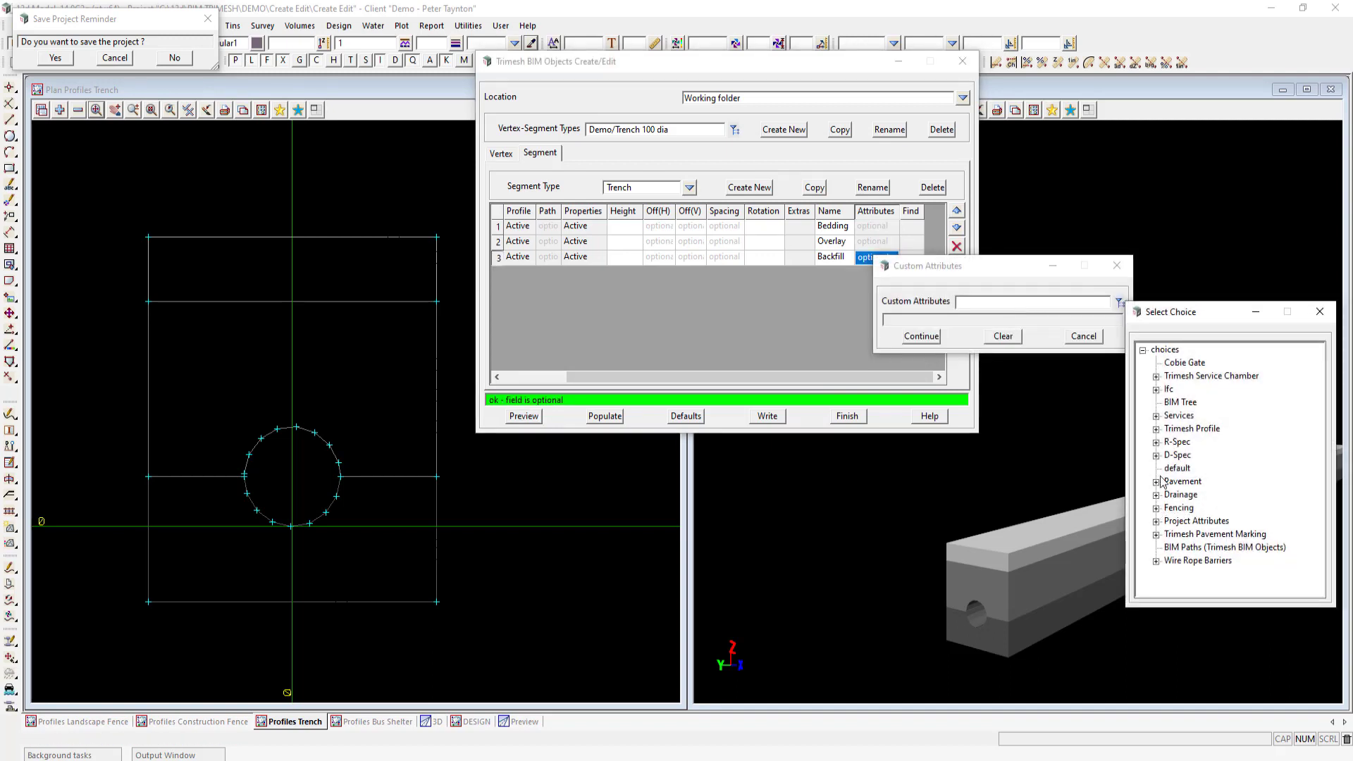
pyautogui.click(1156, 429)
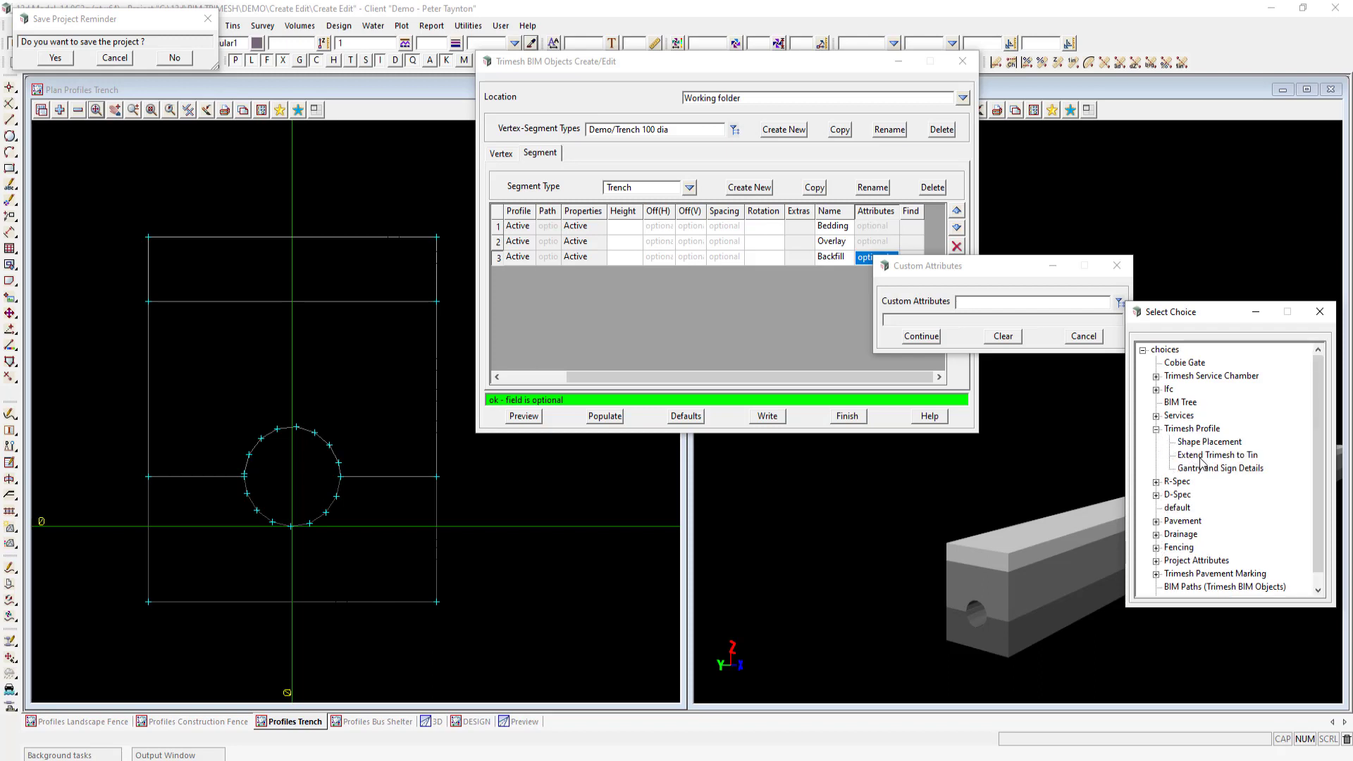
pyautogui.doubleClick(1228, 462)
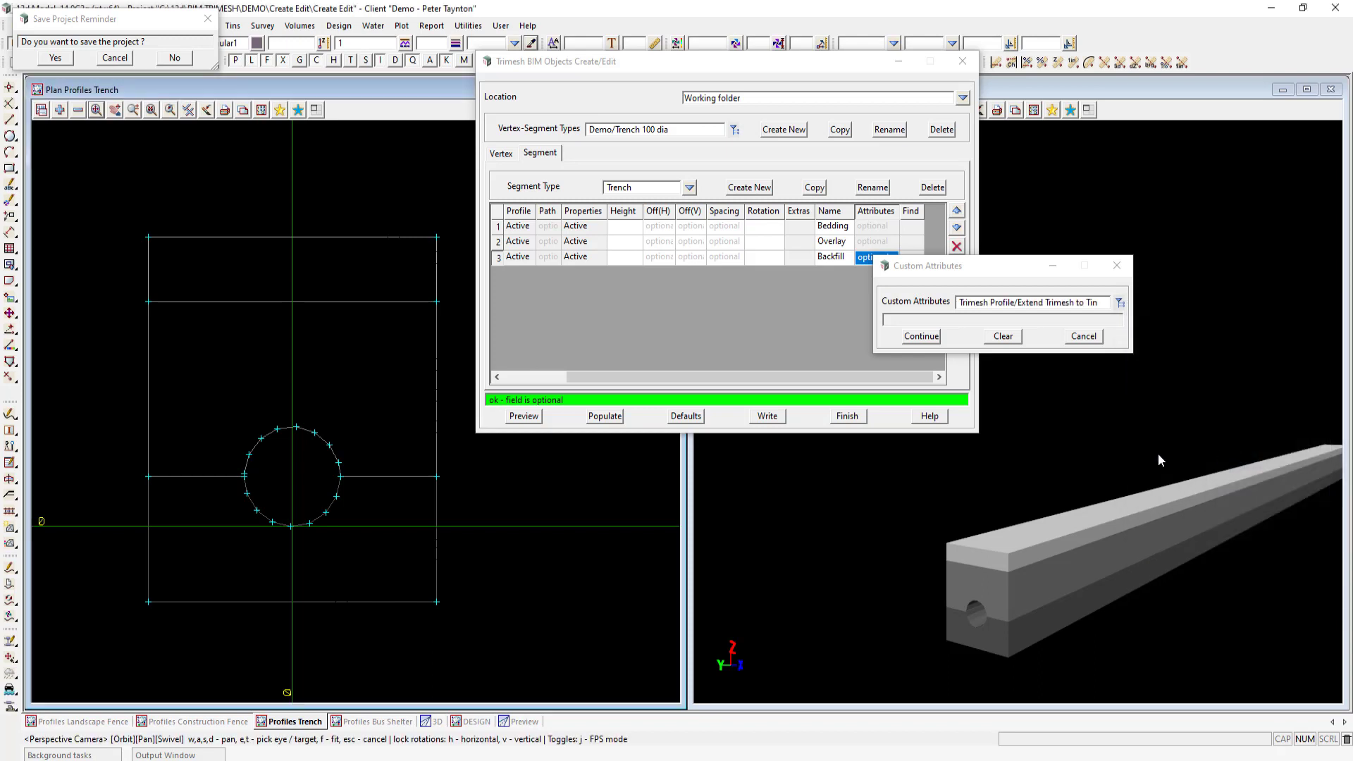
pyautogui.click(921, 336)
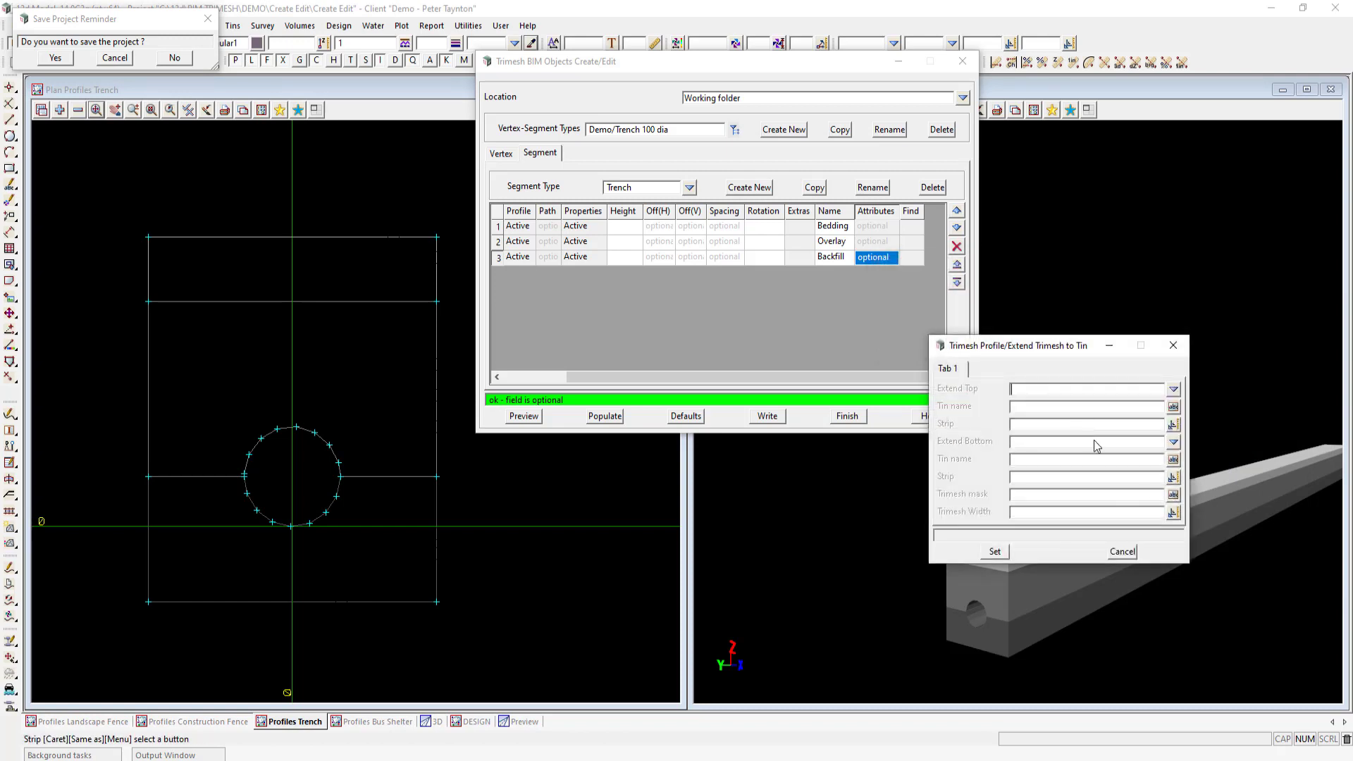
# Set Extend Top to Yes with trimesh mask Backfill, and write the trench definition
pyautogui.click(1173, 389)
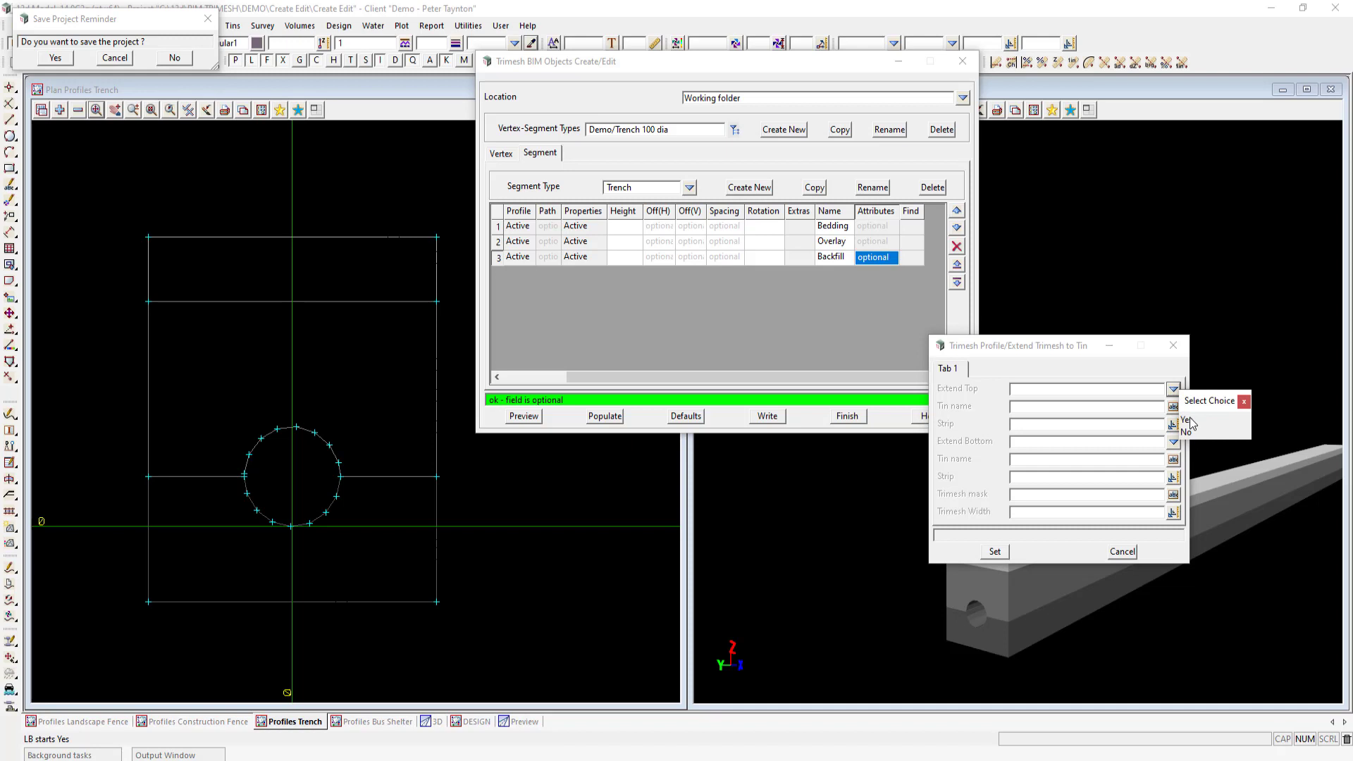
pyautogui.doubleClick(1189, 421)
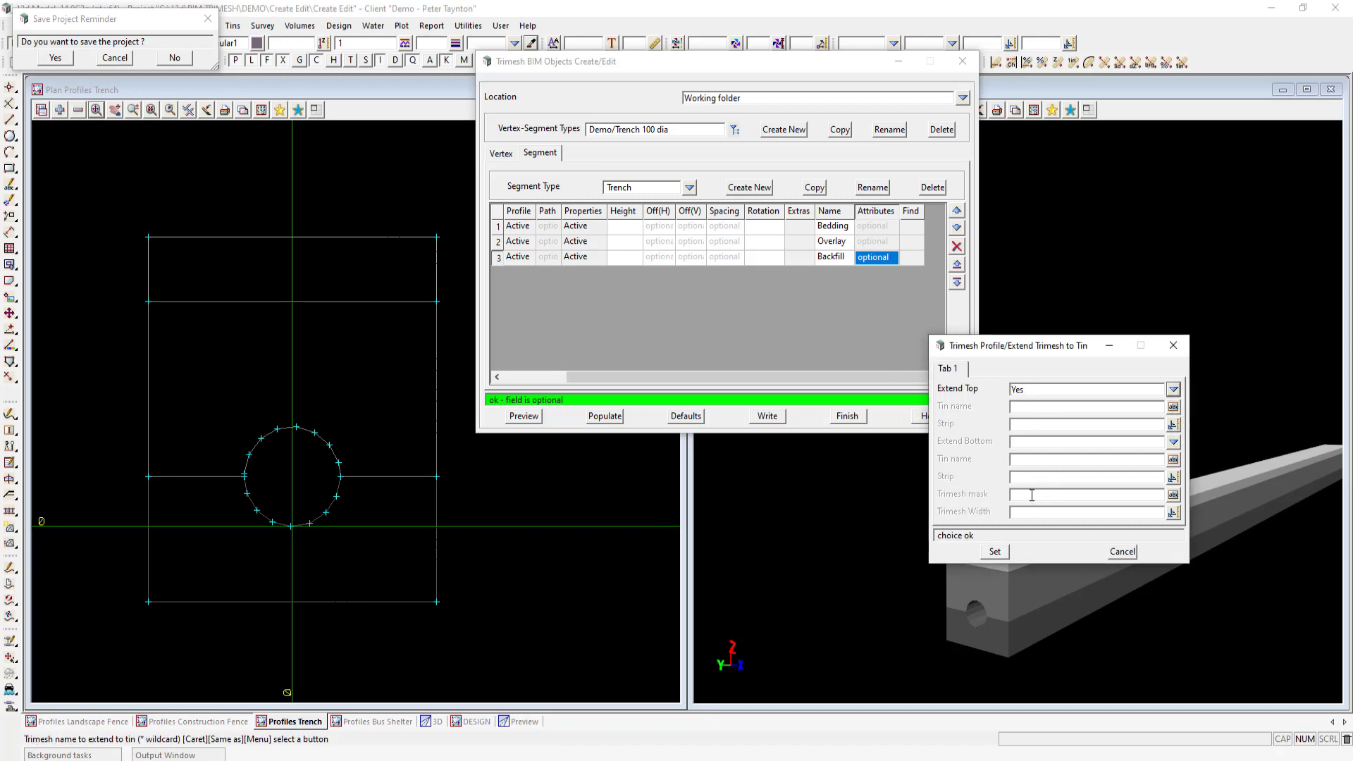
pyautogui.write('Backfill')
pyautogui.click(994, 551)
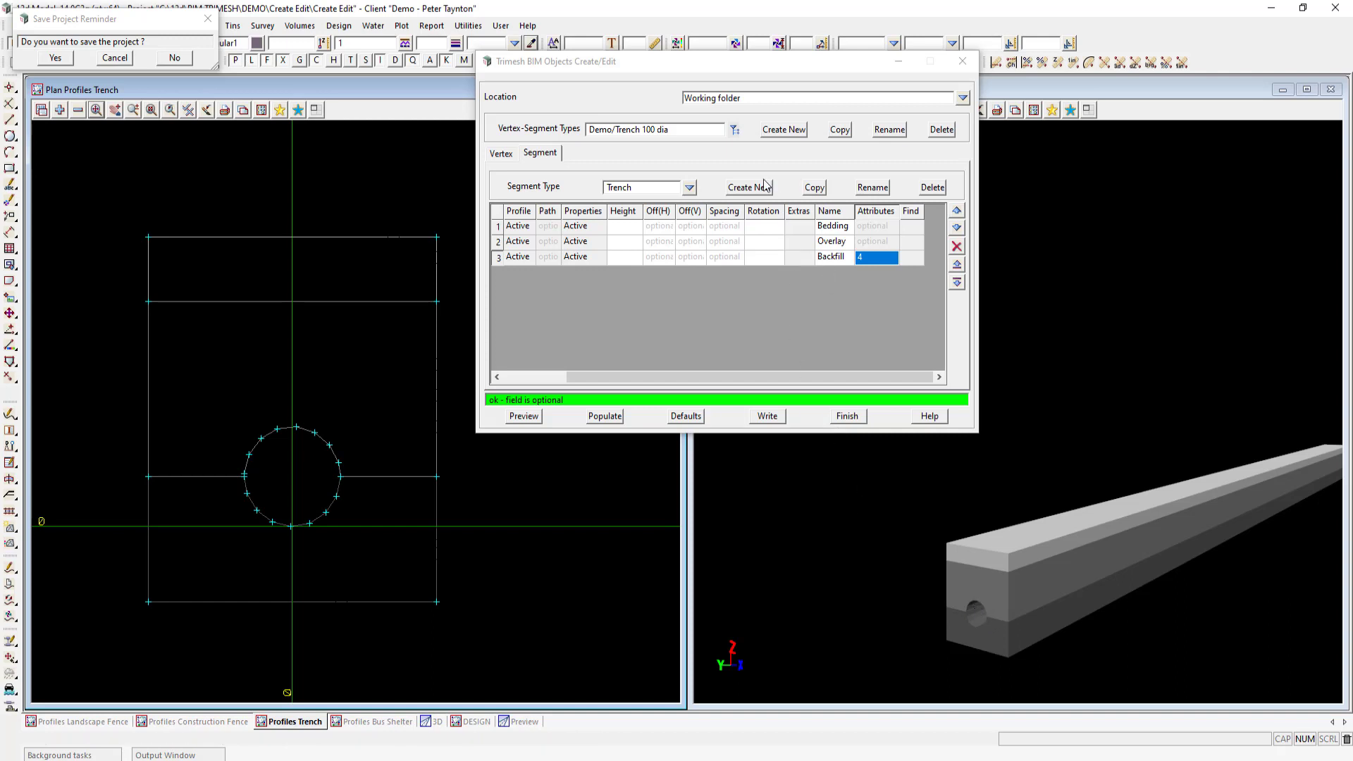
pyautogui.click(768, 416)
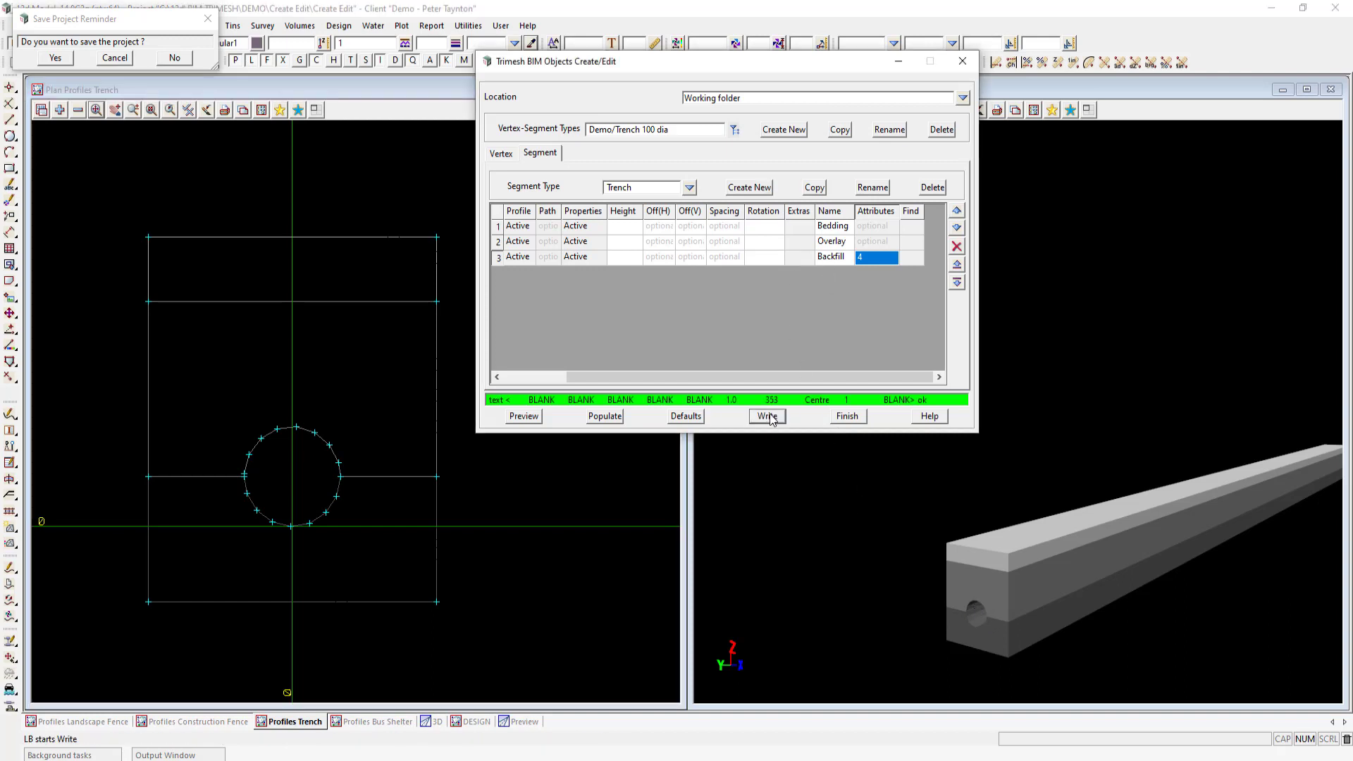
# Show the bus shelter profiles in the plan and create a new working vertex-segment type called Demo/Bus Shelter
pyautogui.click(370, 722)
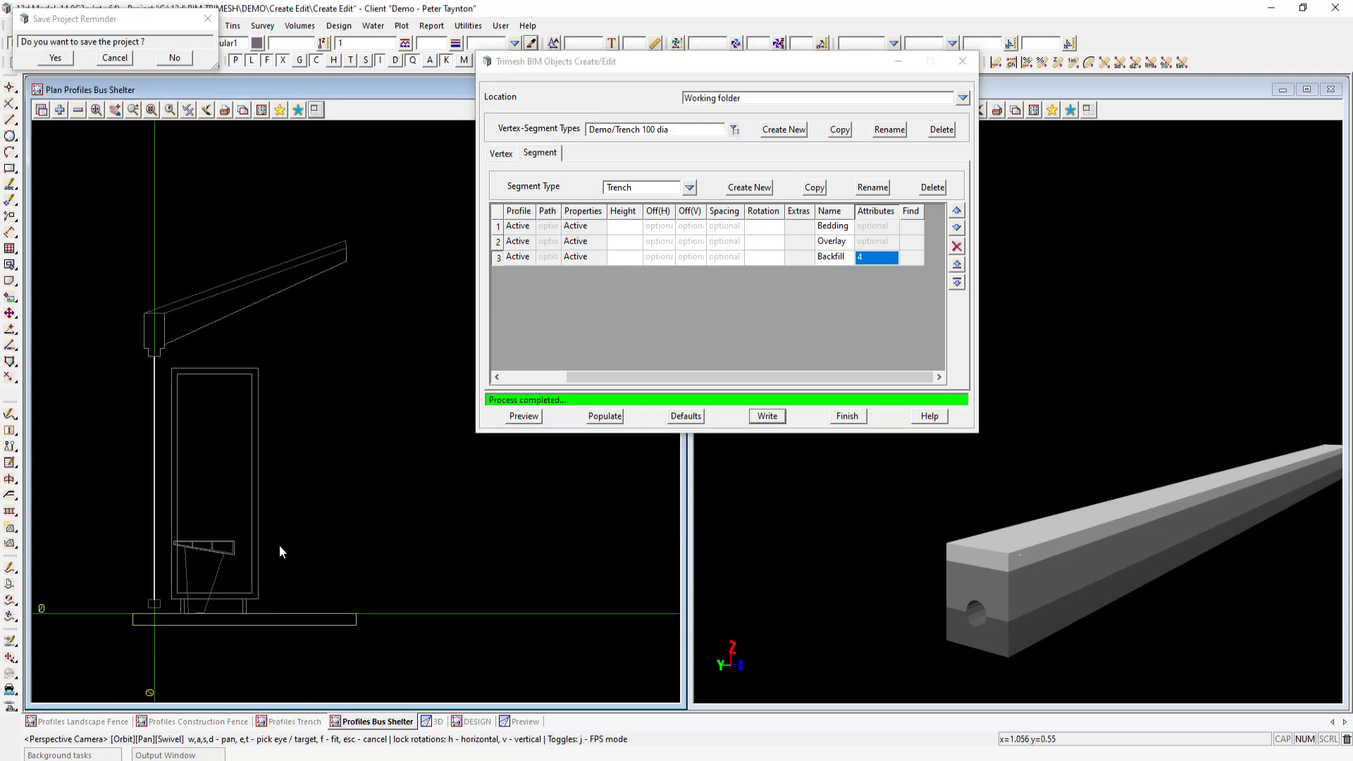
pyautogui.click(785, 131)
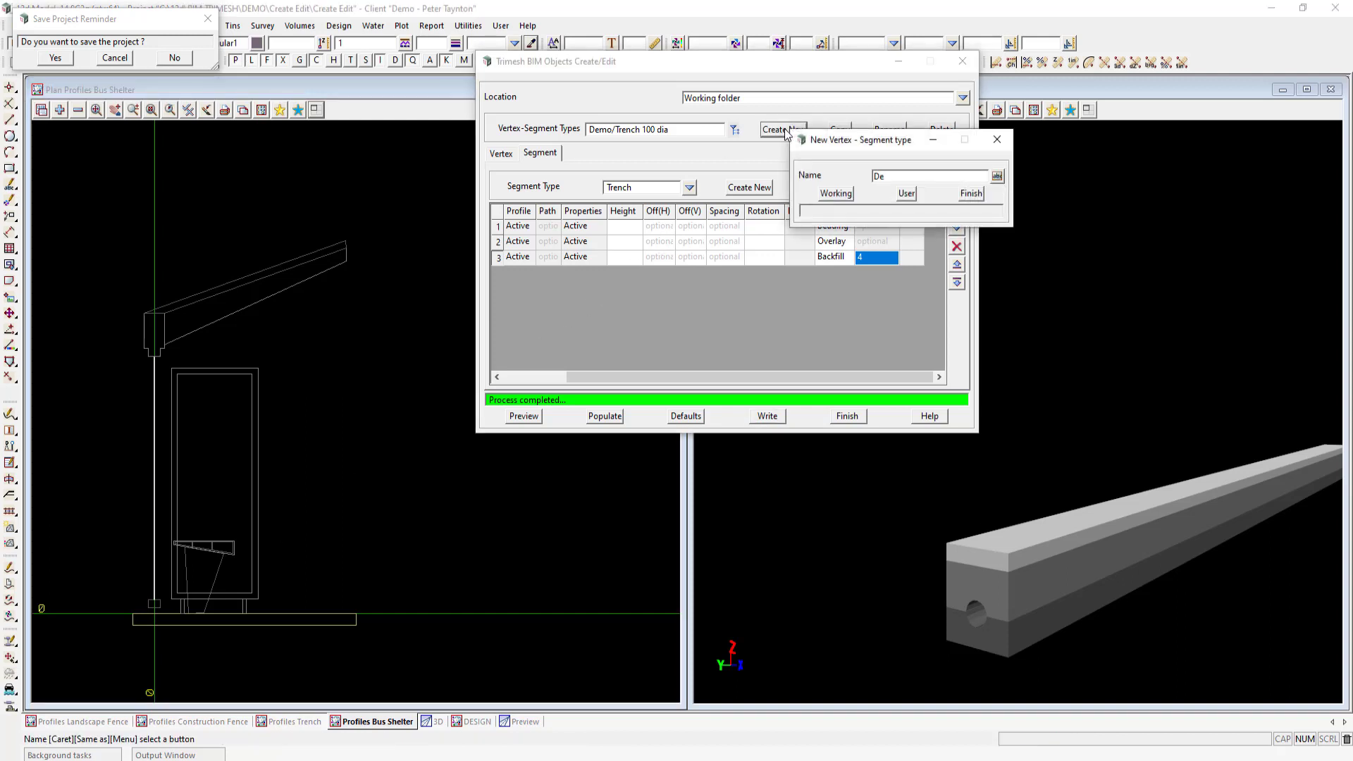
pyautogui.write('Demo/Bus Shelter')
pyautogui.click(835, 193)
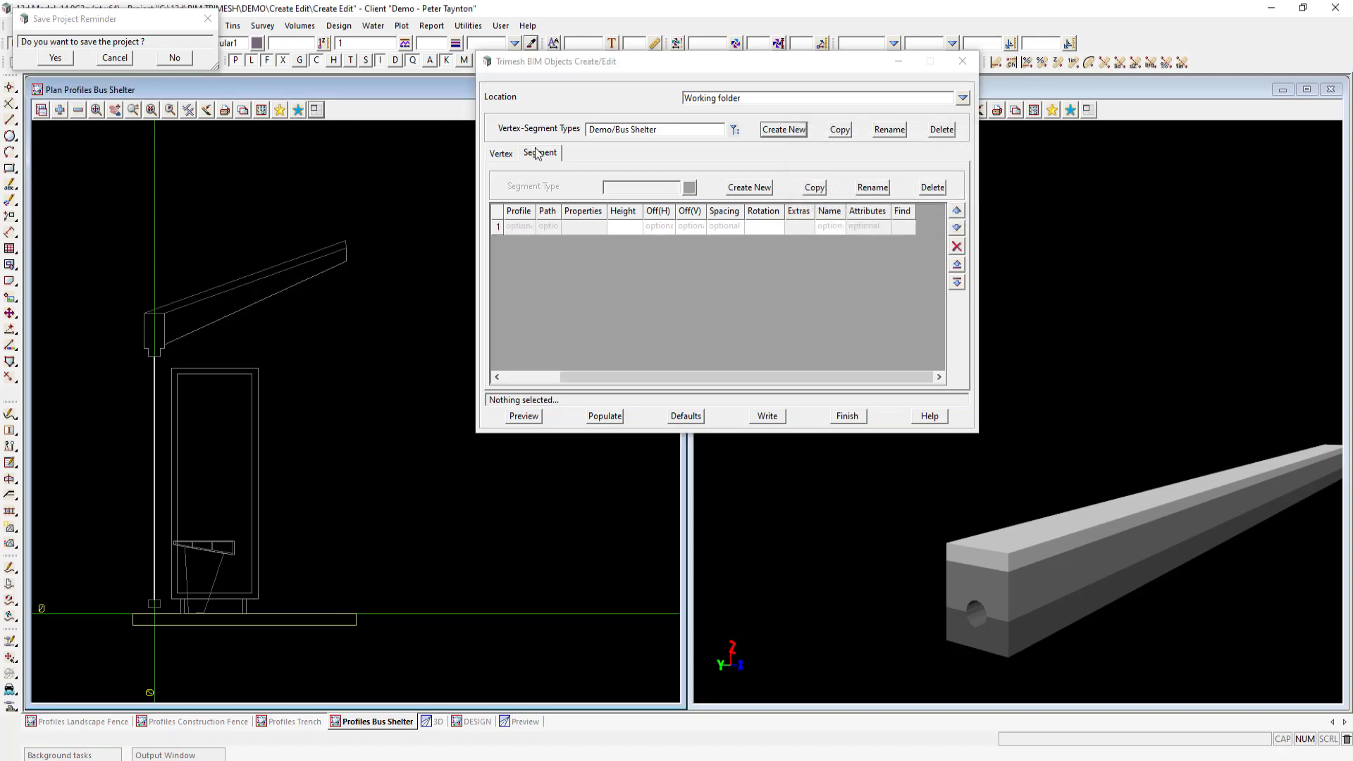
# Create a new segment type called Slab and panels for the bus shelter
pyautogui.click(761, 190)
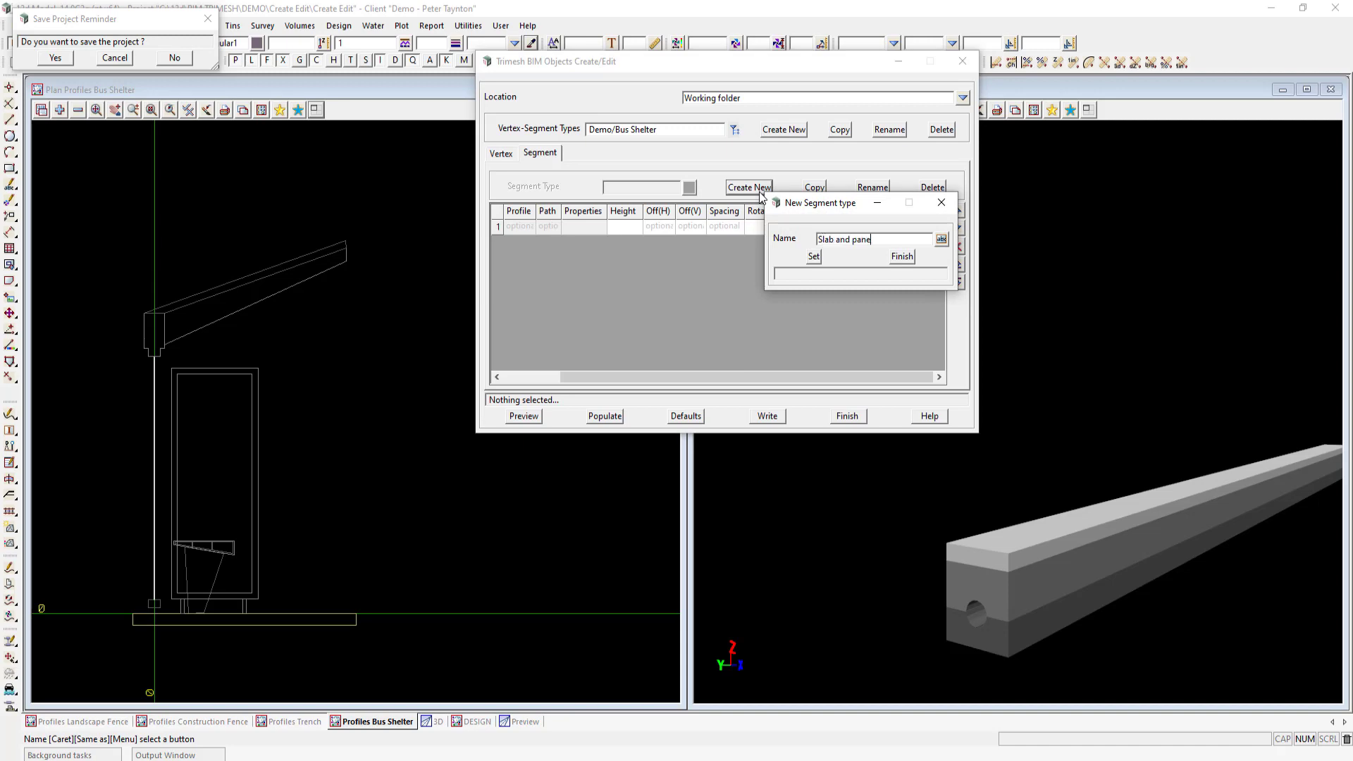
pyautogui.click(814, 257)
pyautogui.click(902, 256)
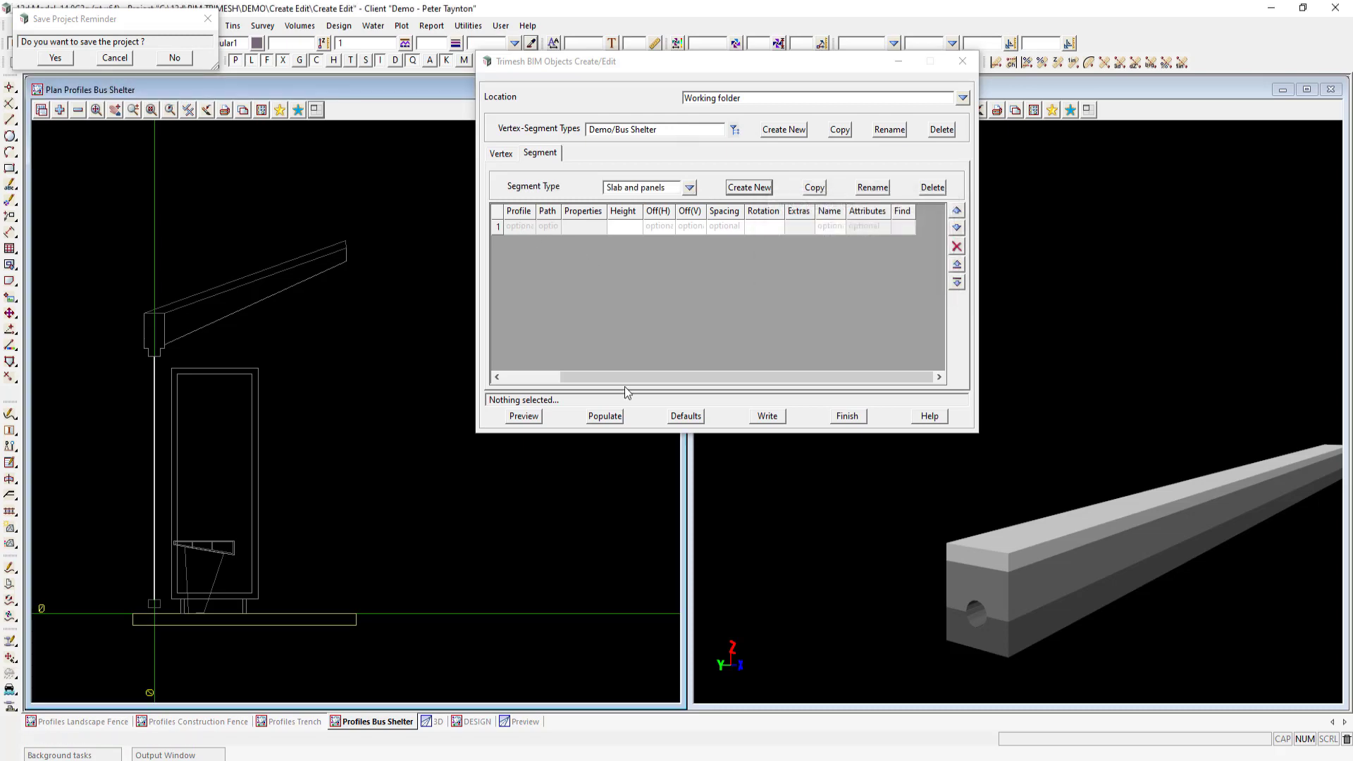
# Activate the first segment row as a Profile type and assign the shelter's base slab string as its profile
pyautogui.click(519, 227)
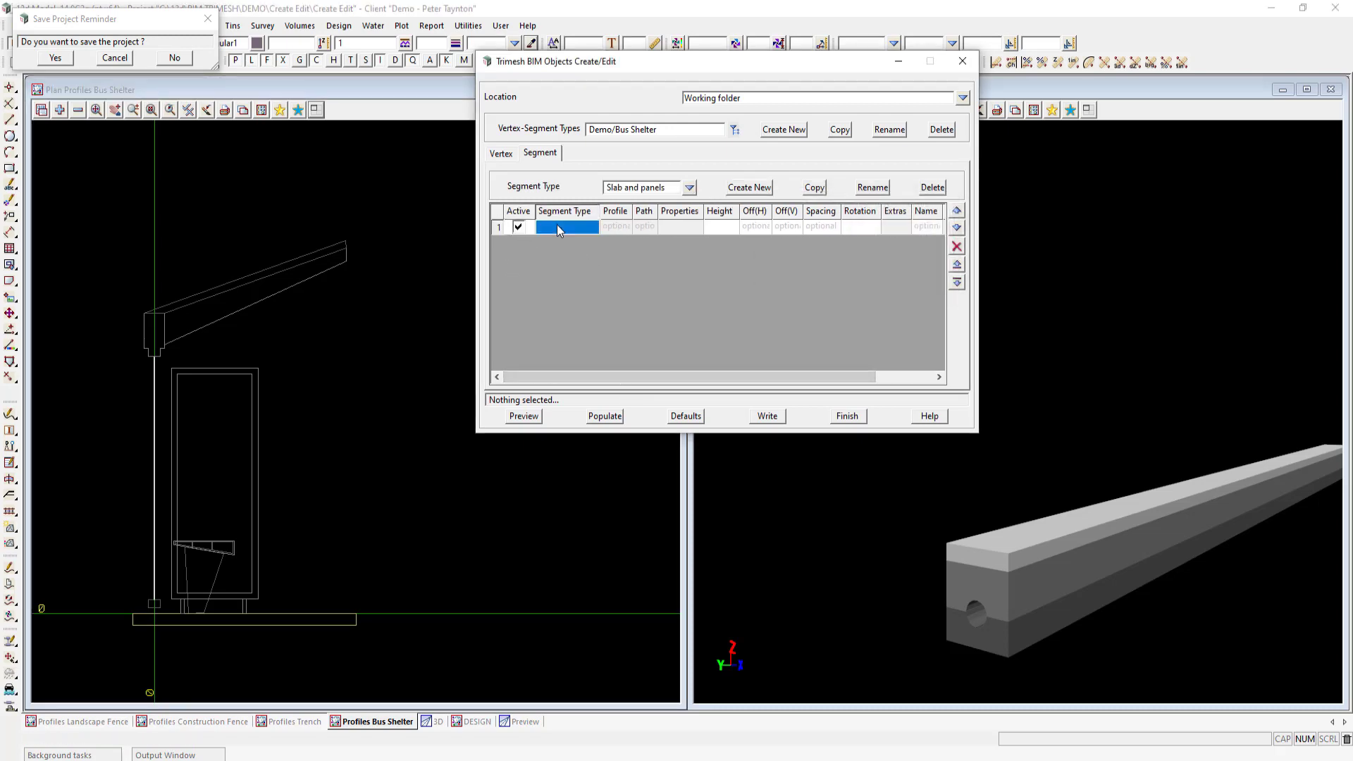
pyautogui.click(567, 226)
pyautogui.click(603, 292)
pyautogui.click(614, 226)
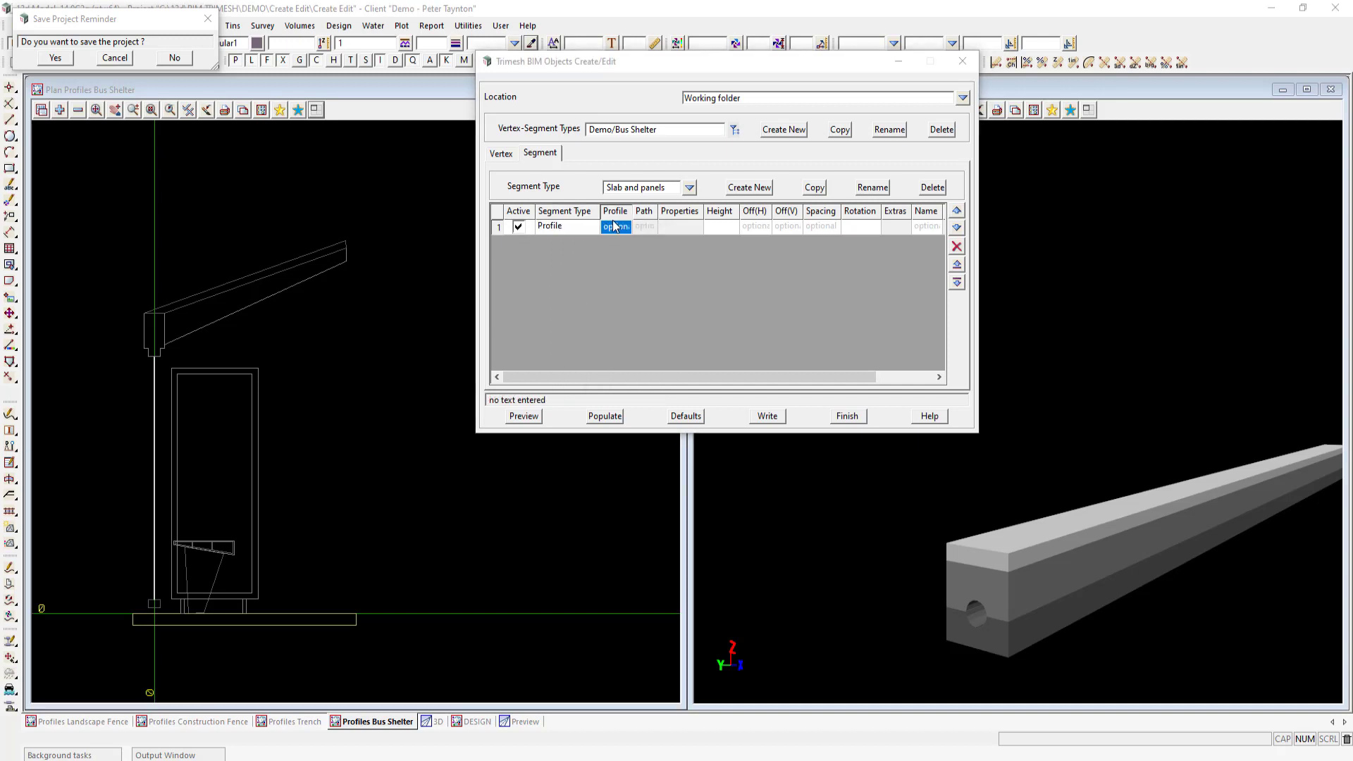
pyautogui.click(336, 626)
pyautogui.middleClick(337, 625)
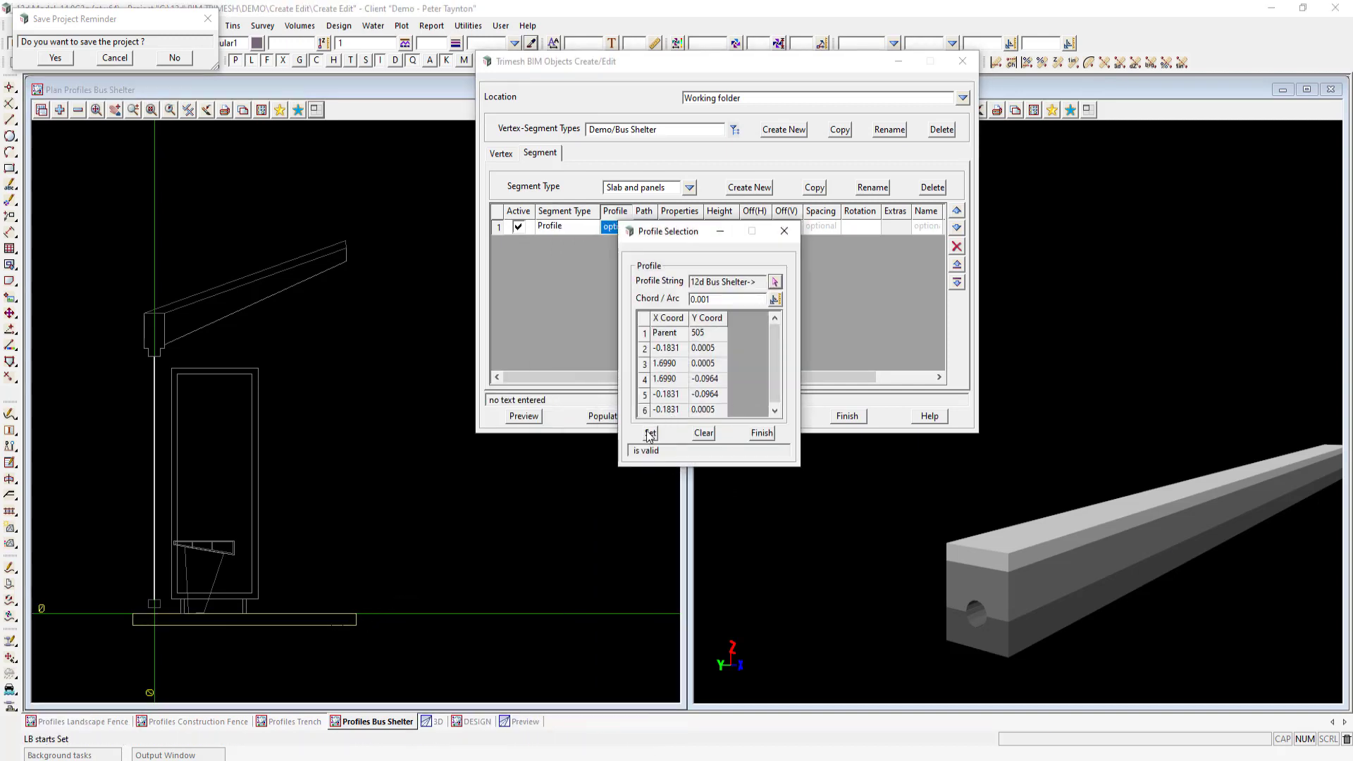
pyautogui.click(761, 432)
# Set the slab segment's colour to vis concrete2, save its properties and preview the slab
pyautogui.click(679, 226)
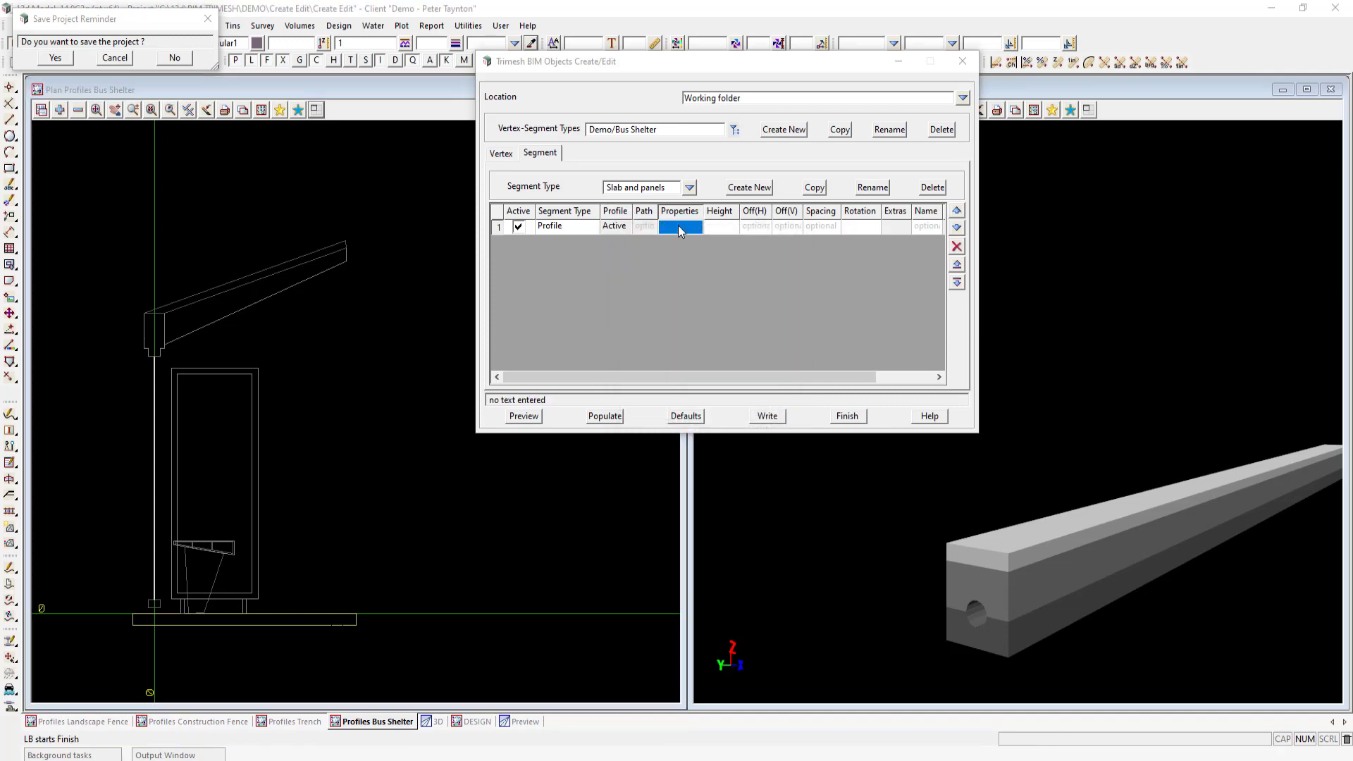
pyautogui.click(861, 483)
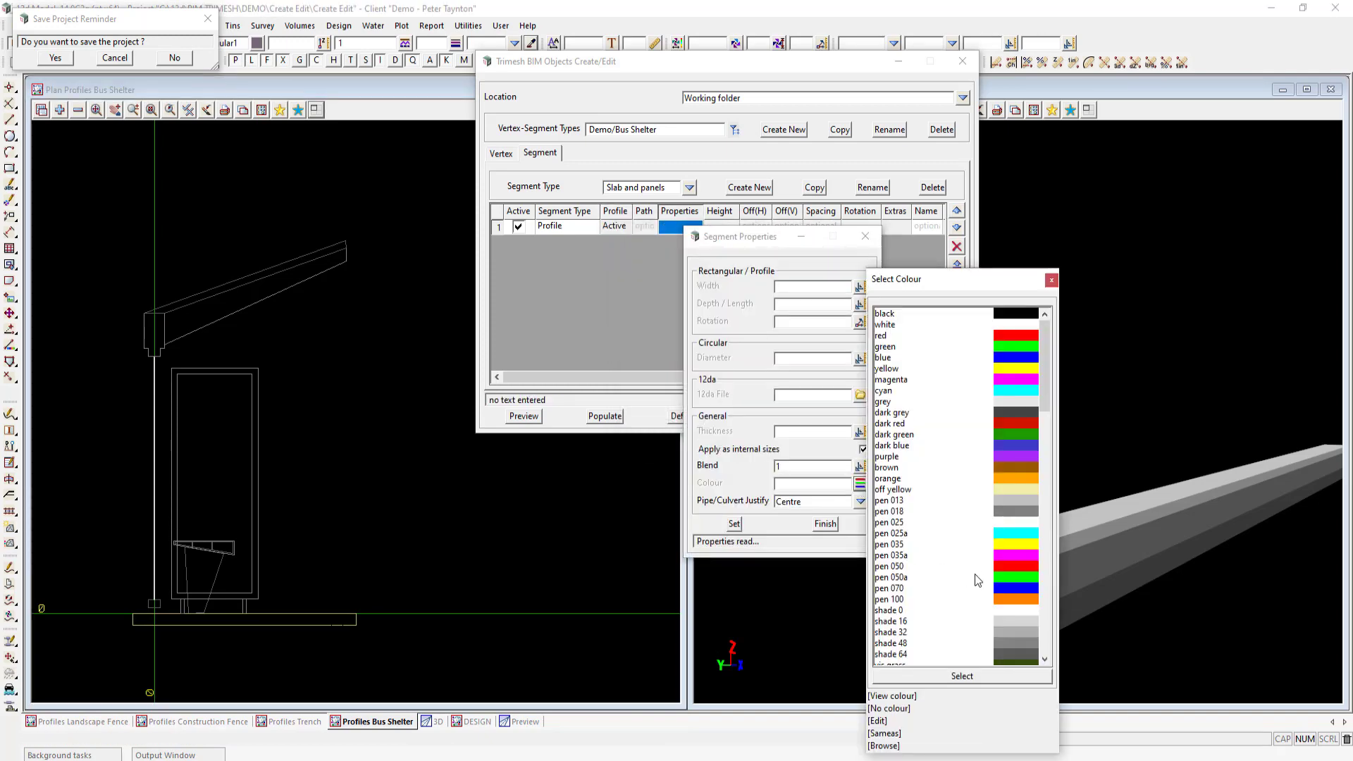
pyautogui.scroll(-10, 1038, 593)
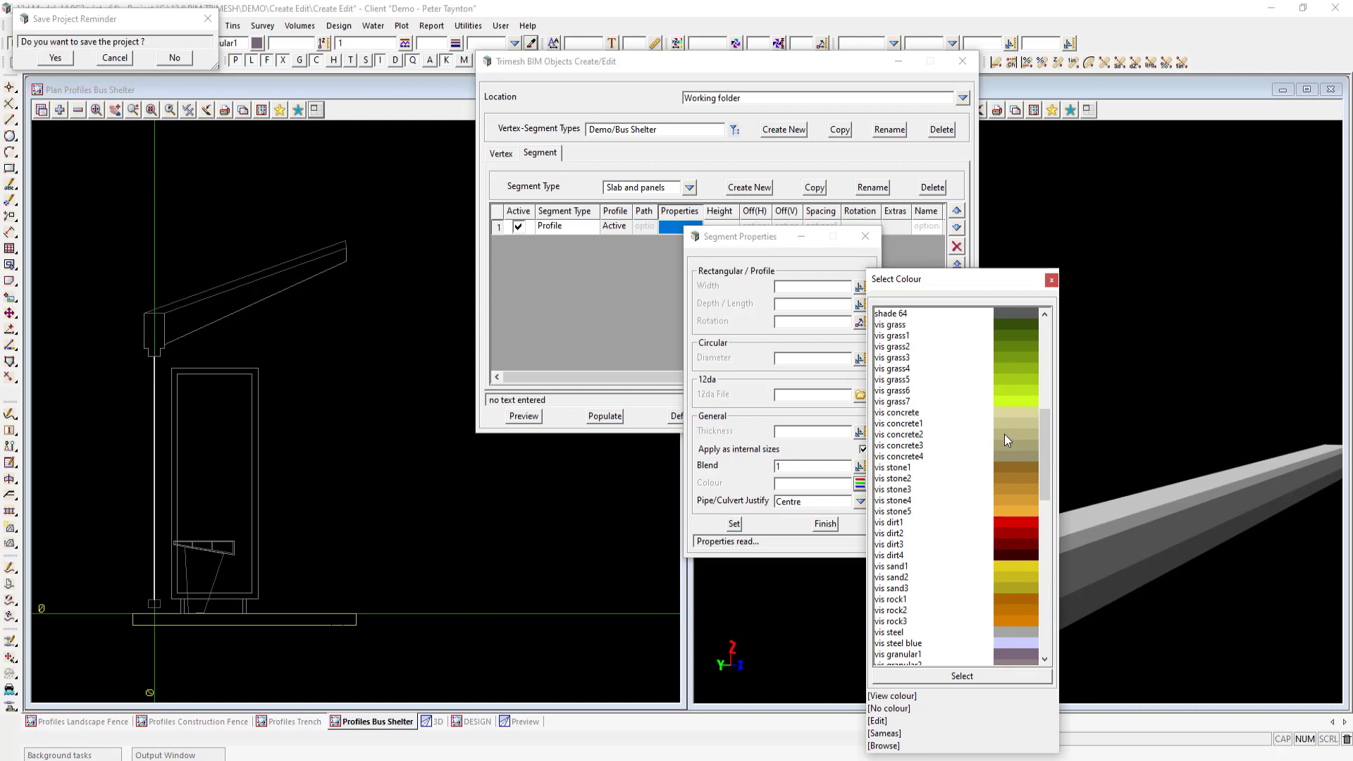
pyautogui.doubleClick(1005, 434)
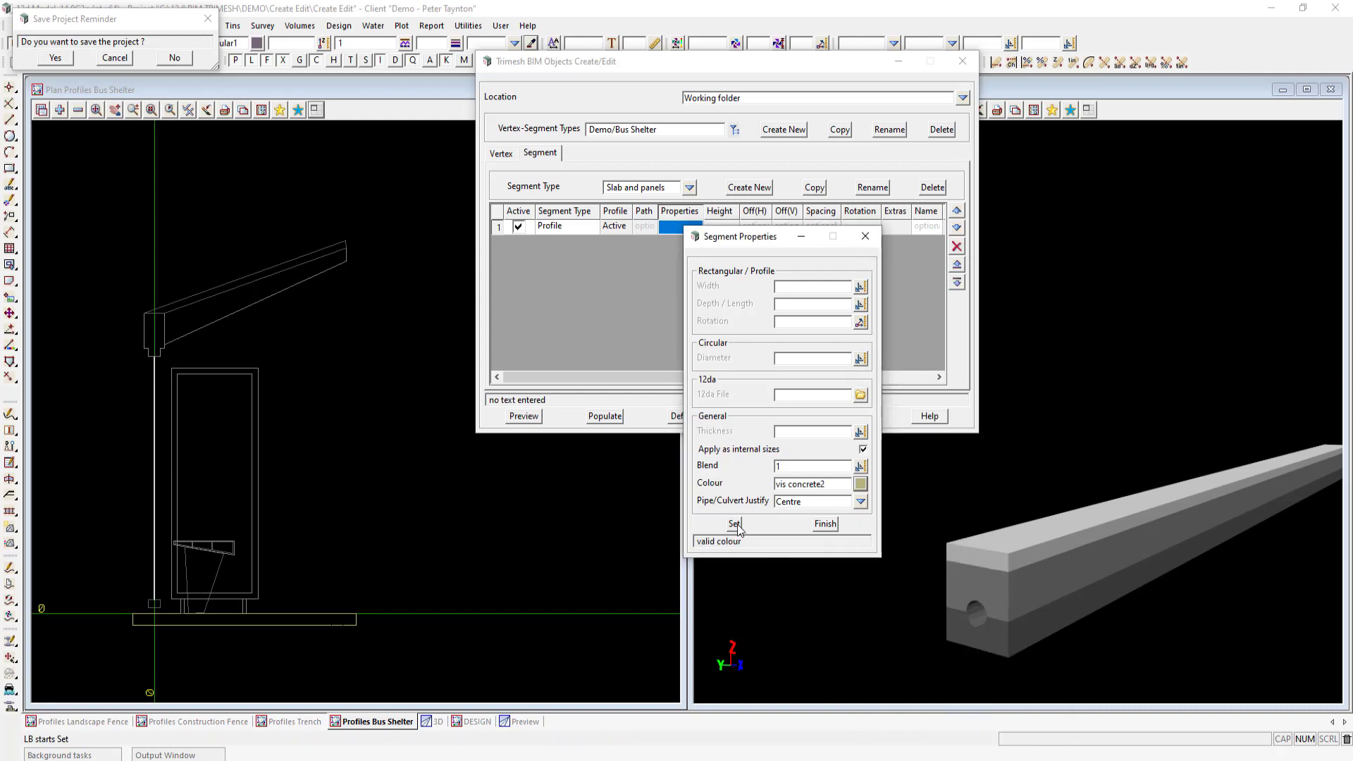
pyautogui.click(734, 524)
pyautogui.click(825, 524)
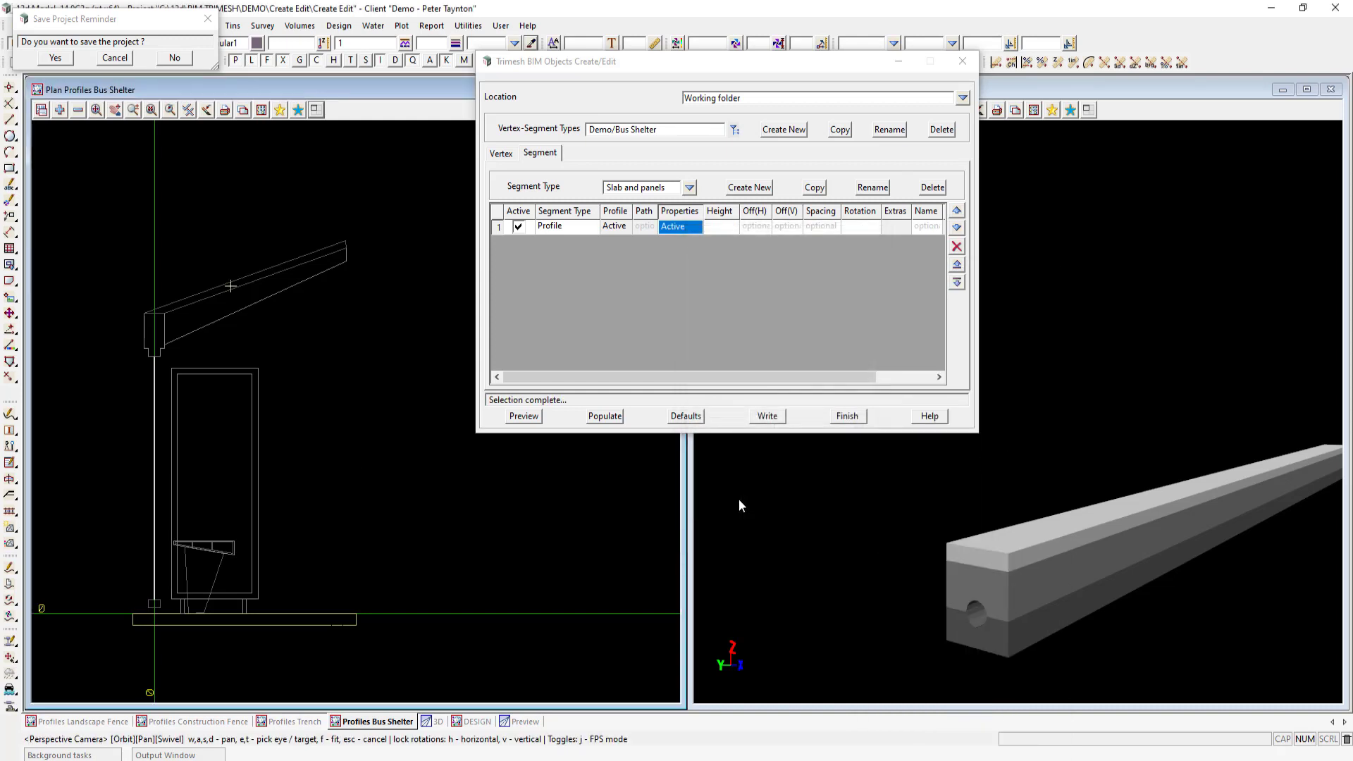
pyautogui.click(523, 417)
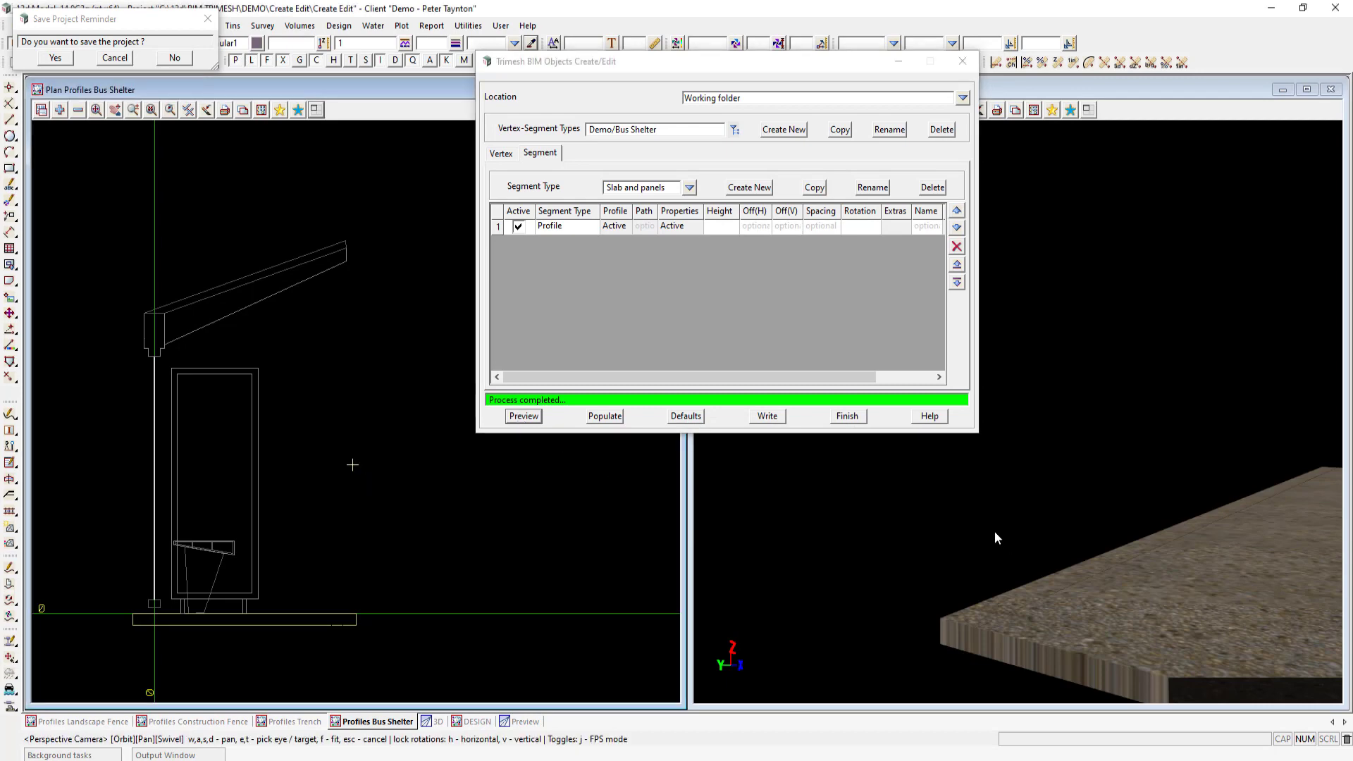
pyautogui.scroll(-7, 994, 533)
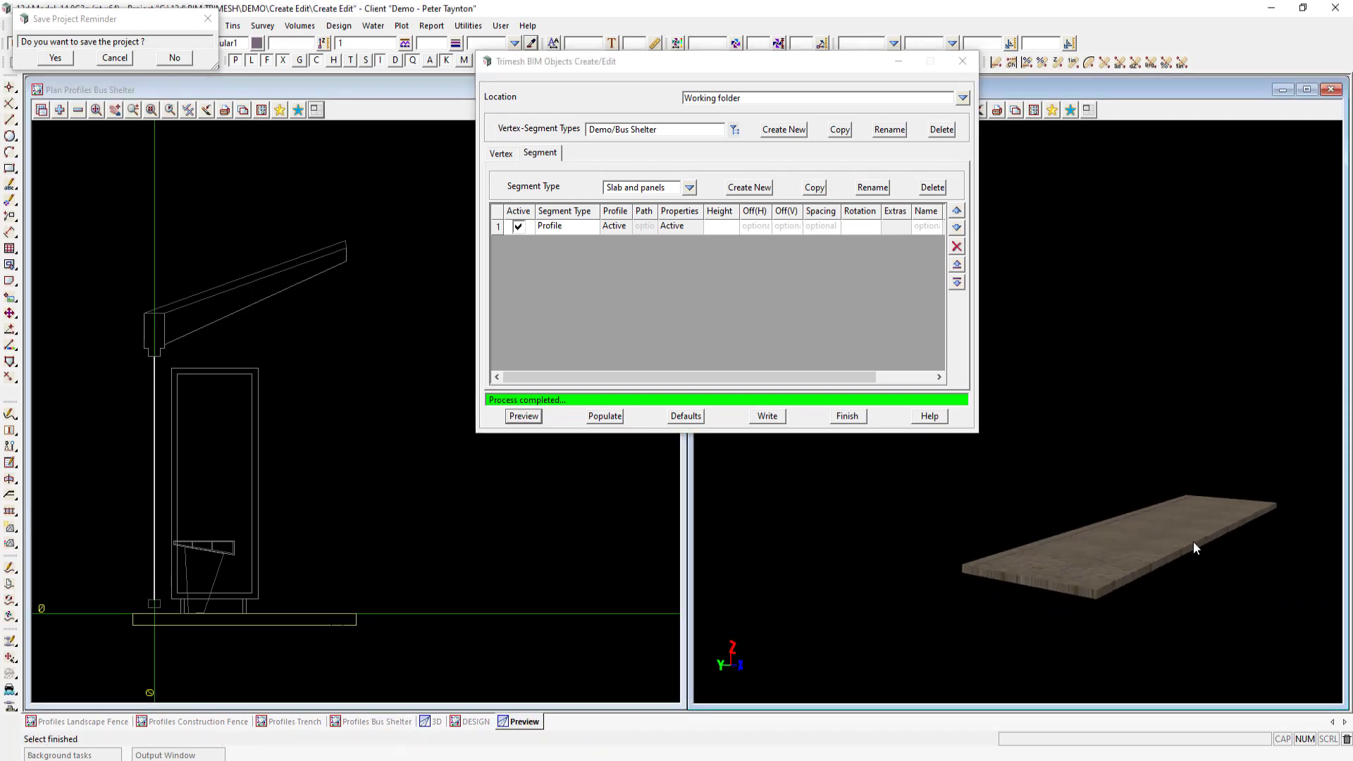
pyautogui.scroll(2, 1194, 542)
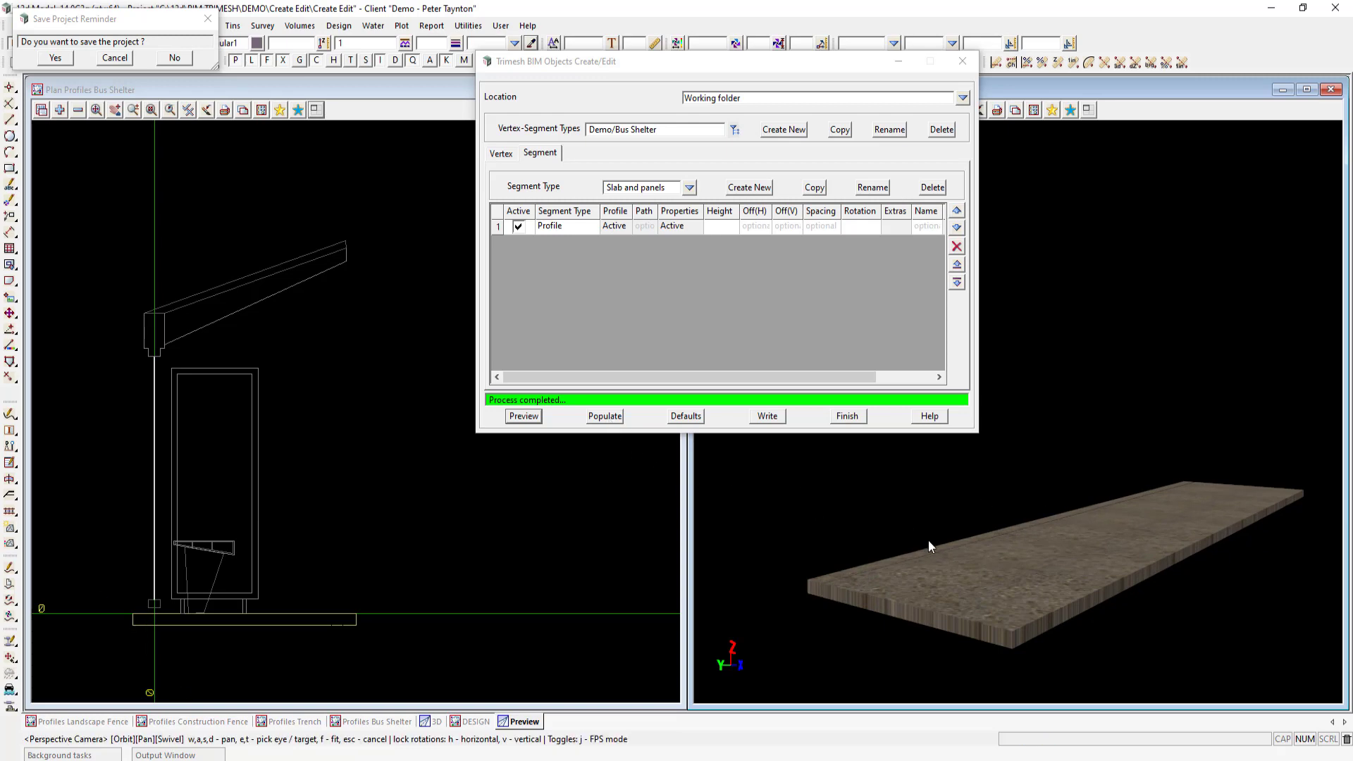
# Change the default preview segment length and preview segment number, save the defaults and preview the slab again
pyautogui.click(685, 415)
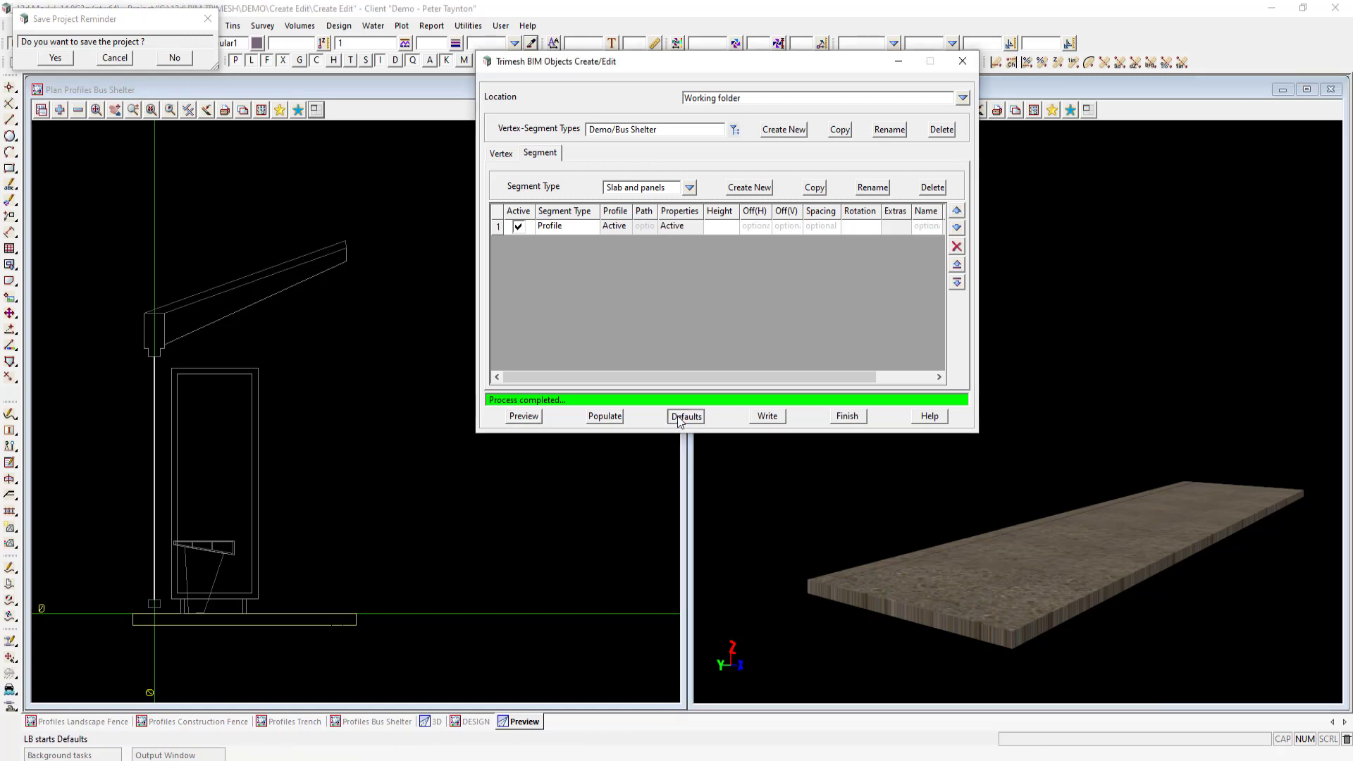
pyautogui.moveTo(808, 499); pyautogui.dragTo(787, 500)
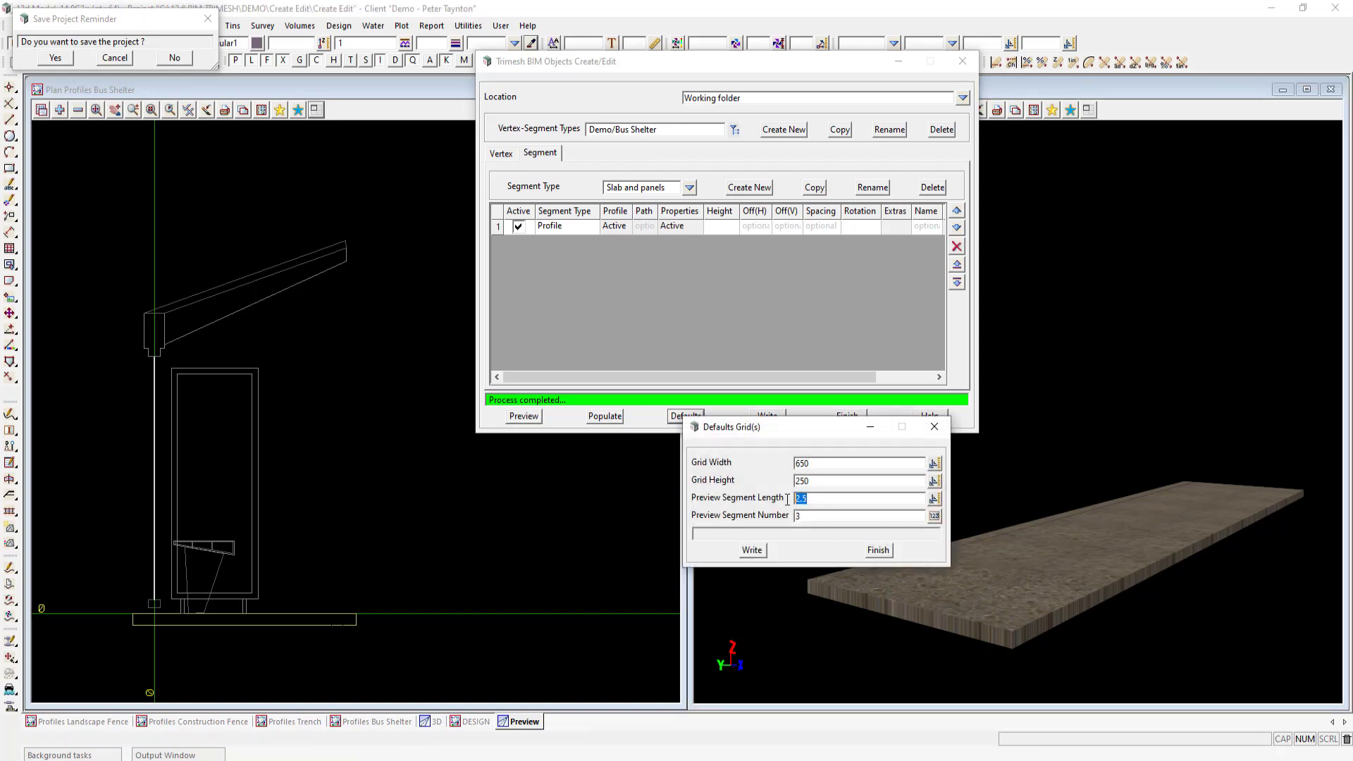
pyautogui.moveTo(807, 517); pyautogui.dragTo(777, 519)
pyautogui.click(752, 549)
pyautogui.click(878, 551)
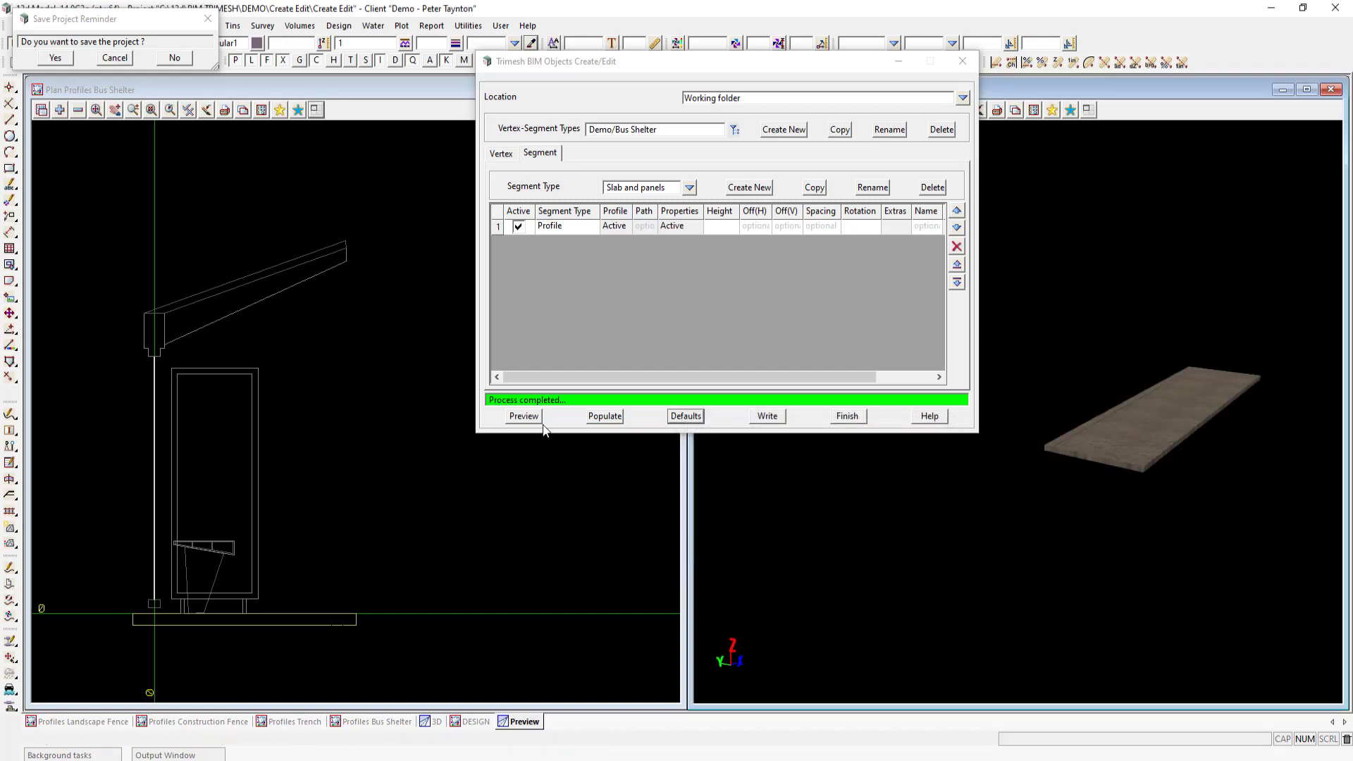
pyautogui.scroll(-2, 925, 555)
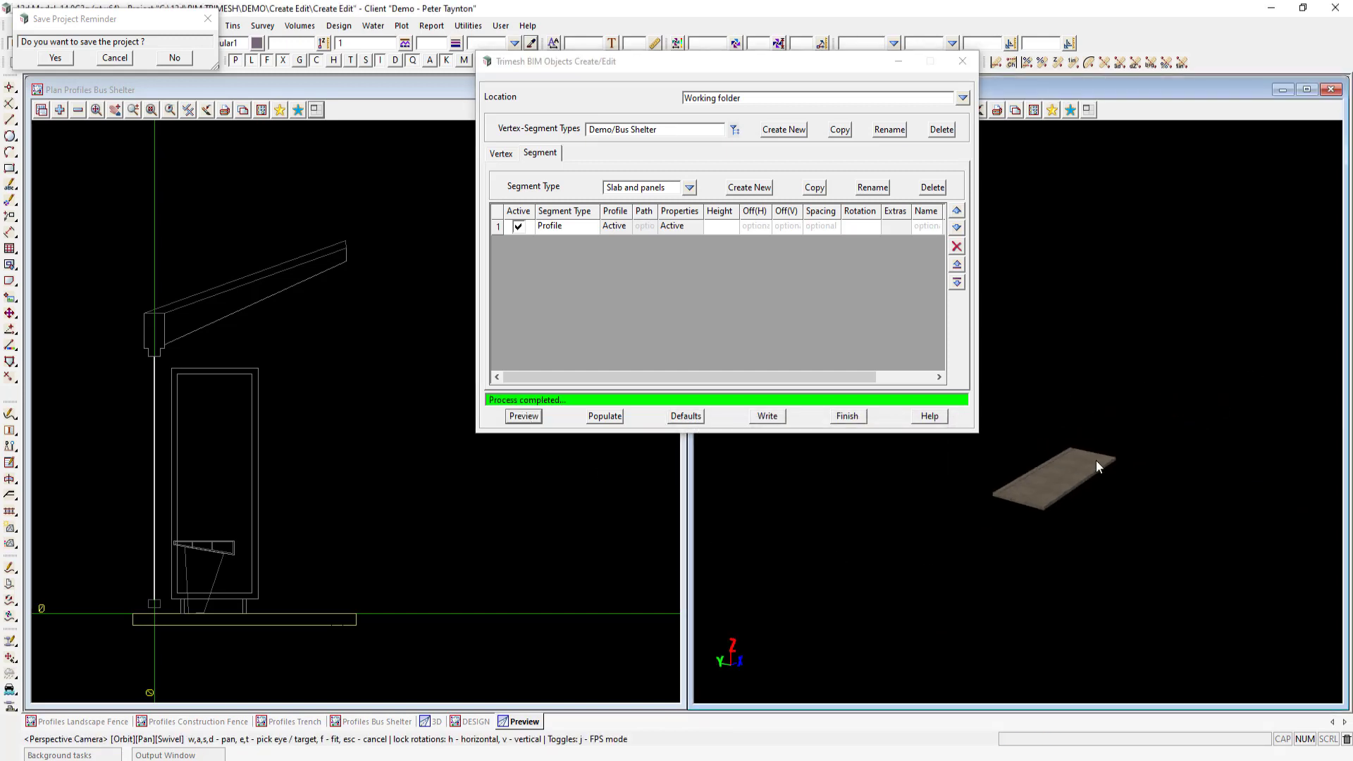
pyautogui.scroll(5, 1097, 460)
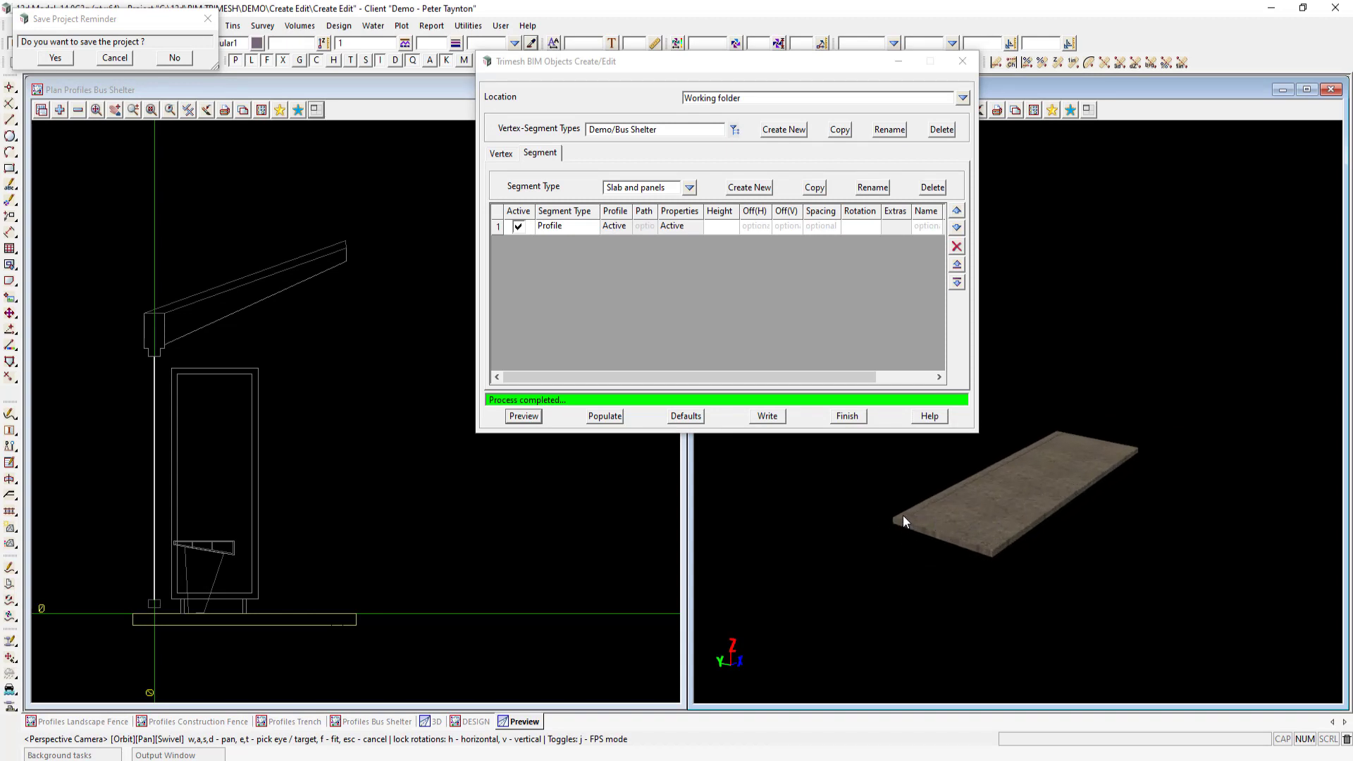
# Create a new vertex type called Posts and plate for the bus shelter
pyautogui.click(502, 153)
pyautogui.click(741, 187)
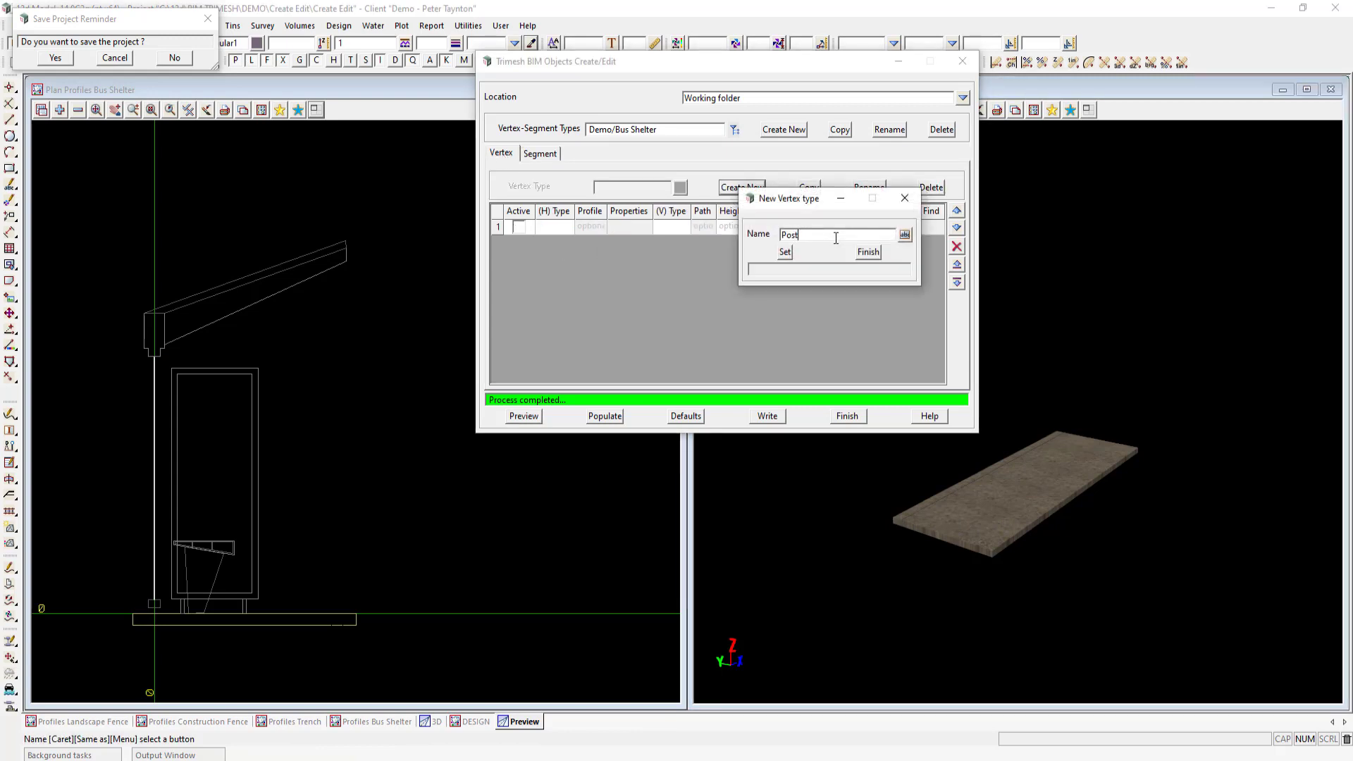
pyautogui.write('Posts and plate')
pyautogui.click(784, 252)
pyautogui.click(877, 252)
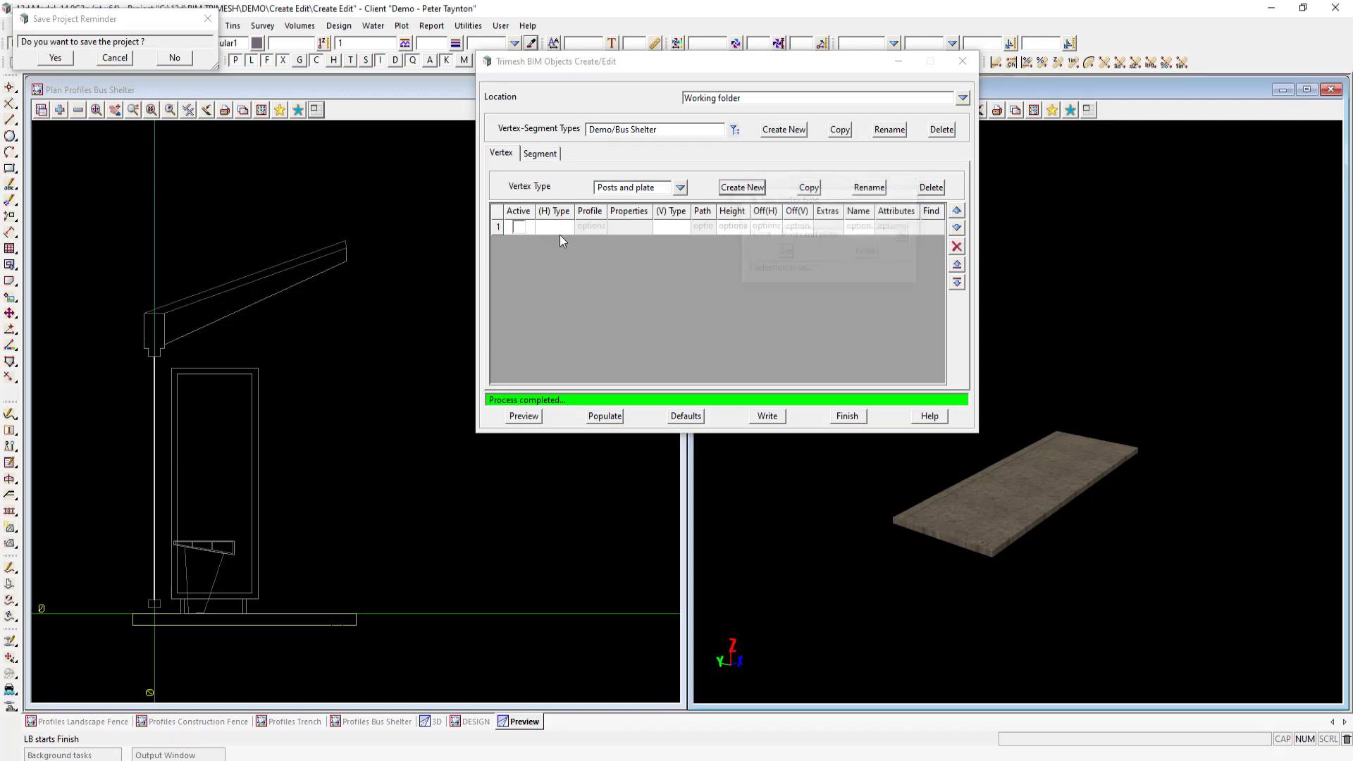
# Activate the first vertex row as a Rectangle type and enter a width and length of 0.15 for the posts
pyautogui.click(518, 226)
pyautogui.click(557, 226)
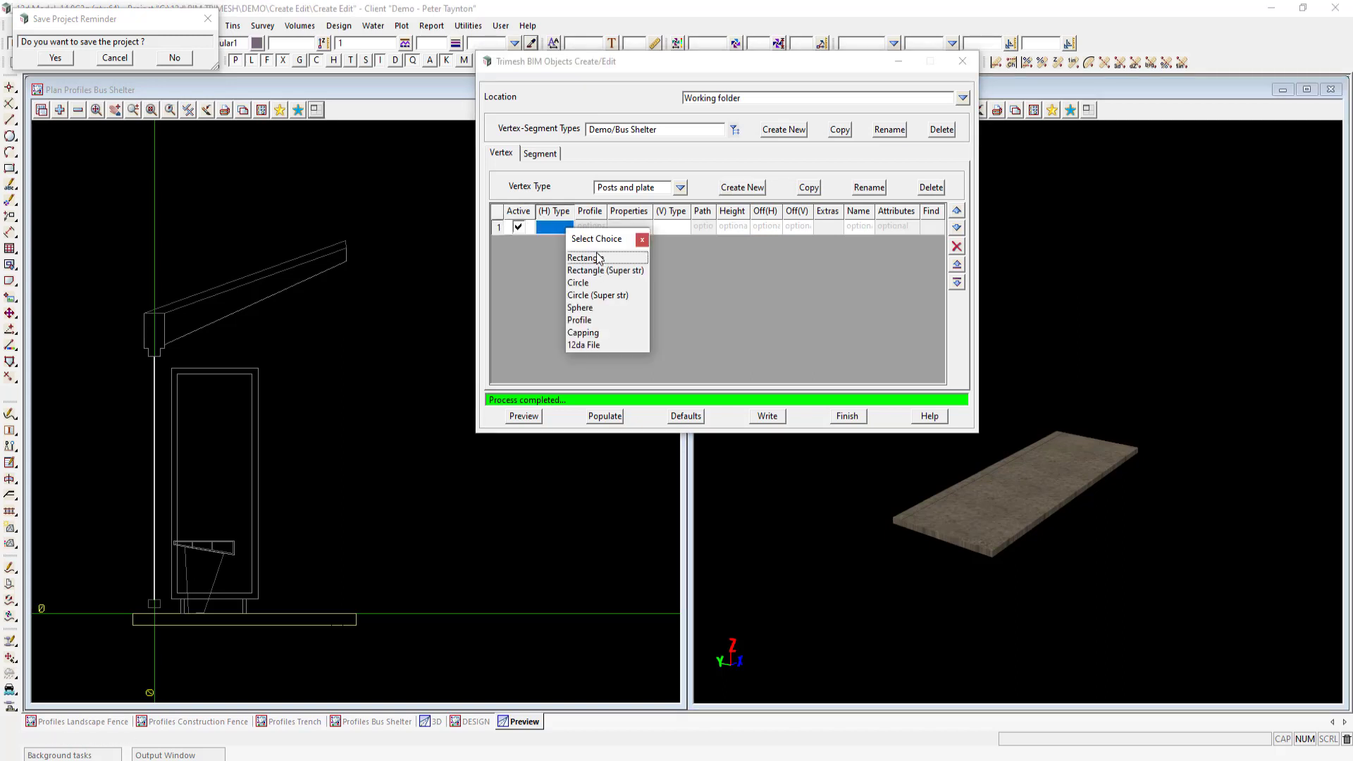
pyautogui.click(588, 258)
pyautogui.click(629, 226)
pyautogui.click(742, 285)
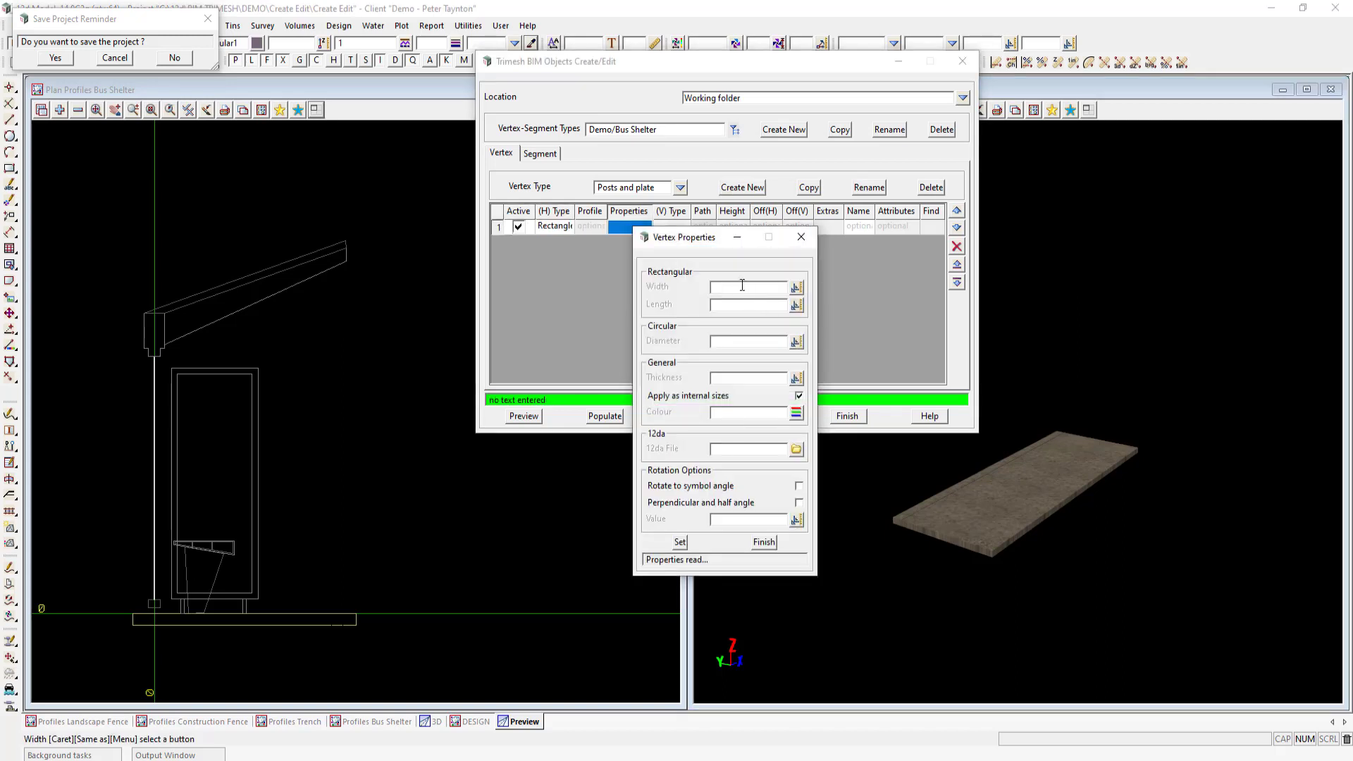
pyautogui.write('.15')
pyautogui.press('Tab')
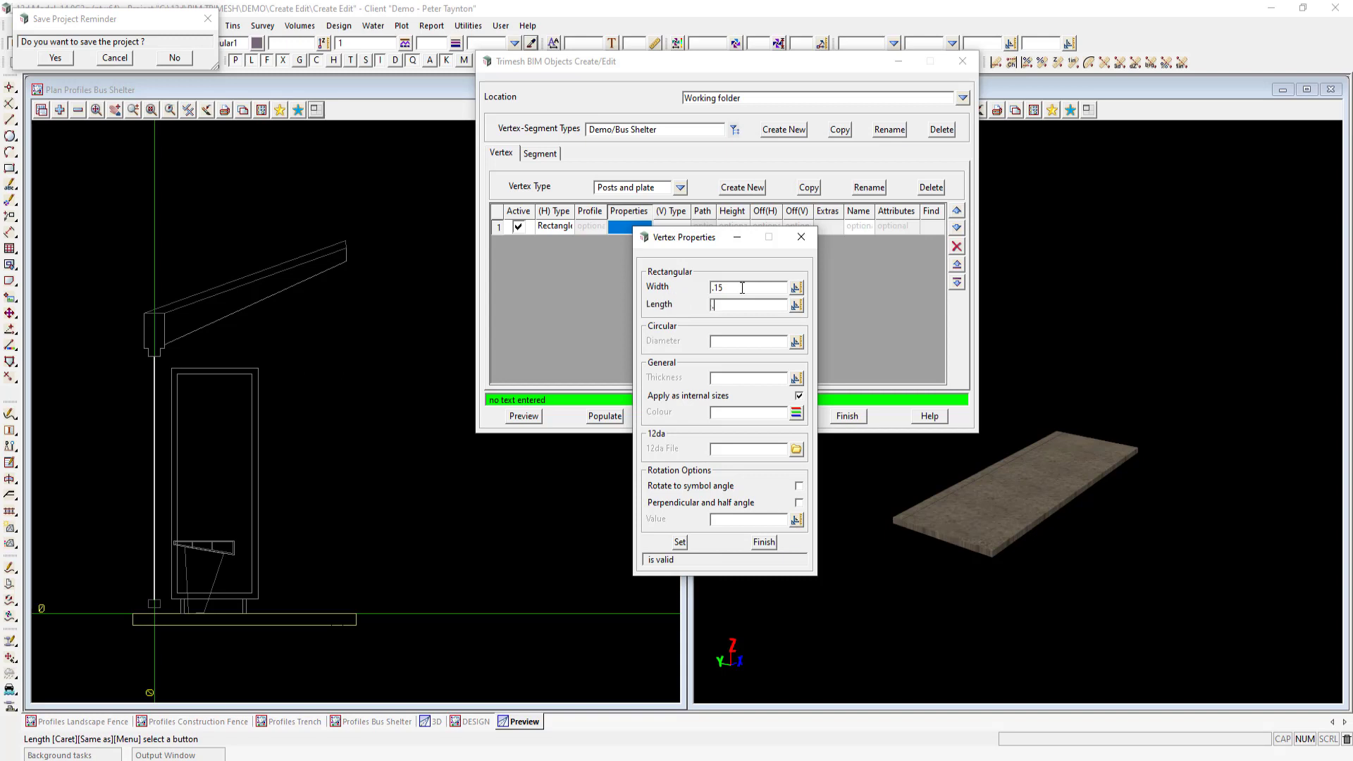
# Set the posts' colour to shade 64, enable perpendicular and half angle rotation, and save the vertex properties
pyautogui.click(796, 412)
pyautogui.doubleClick(944, 654)
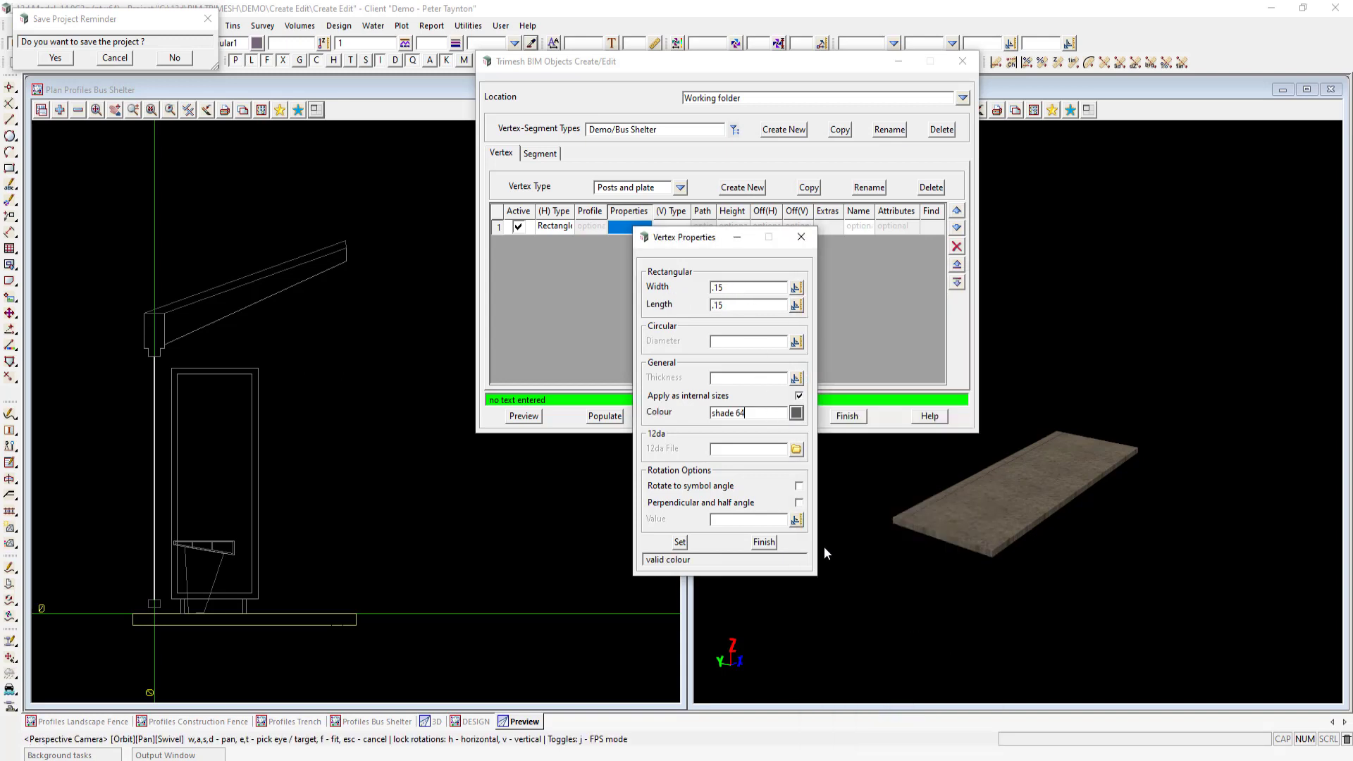
pyautogui.click(798, 503)
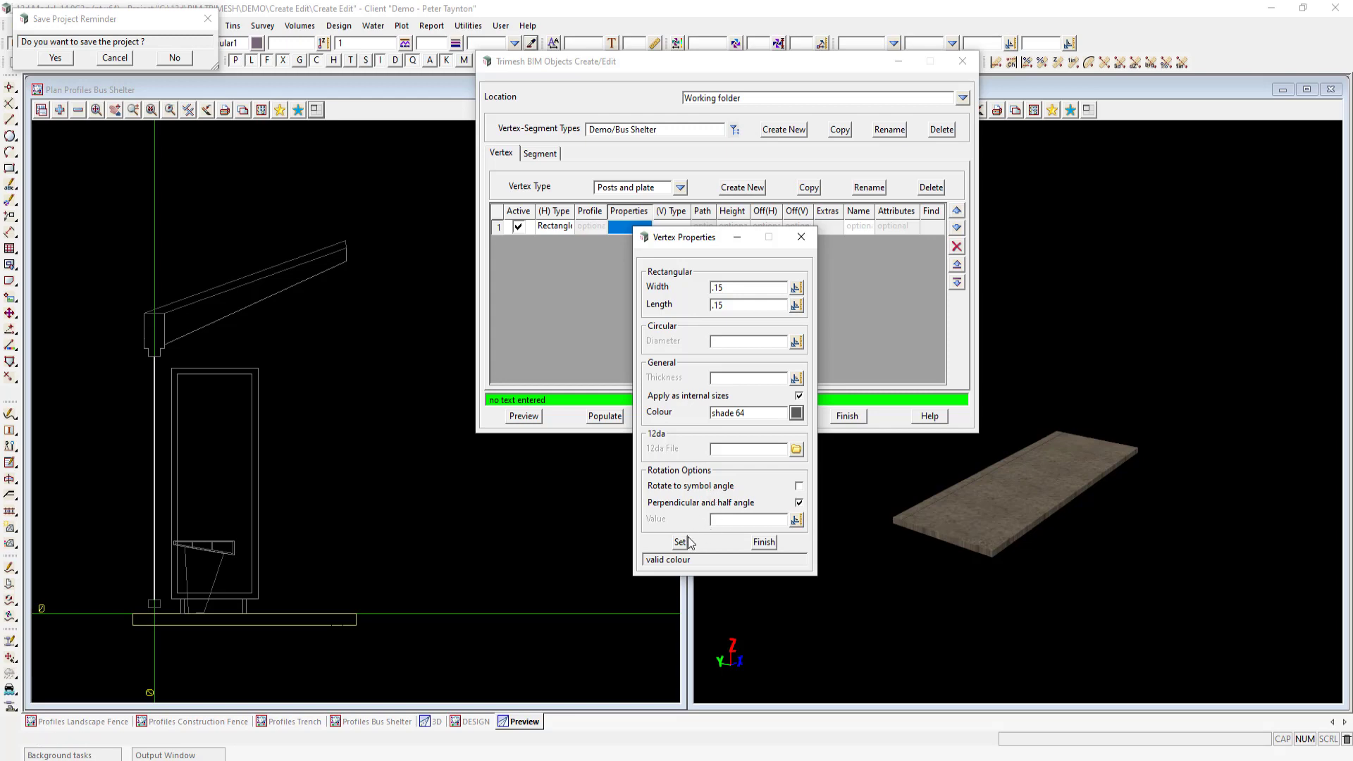
pyautogui.click(683, 539)
pyautogui.click(764, 543)
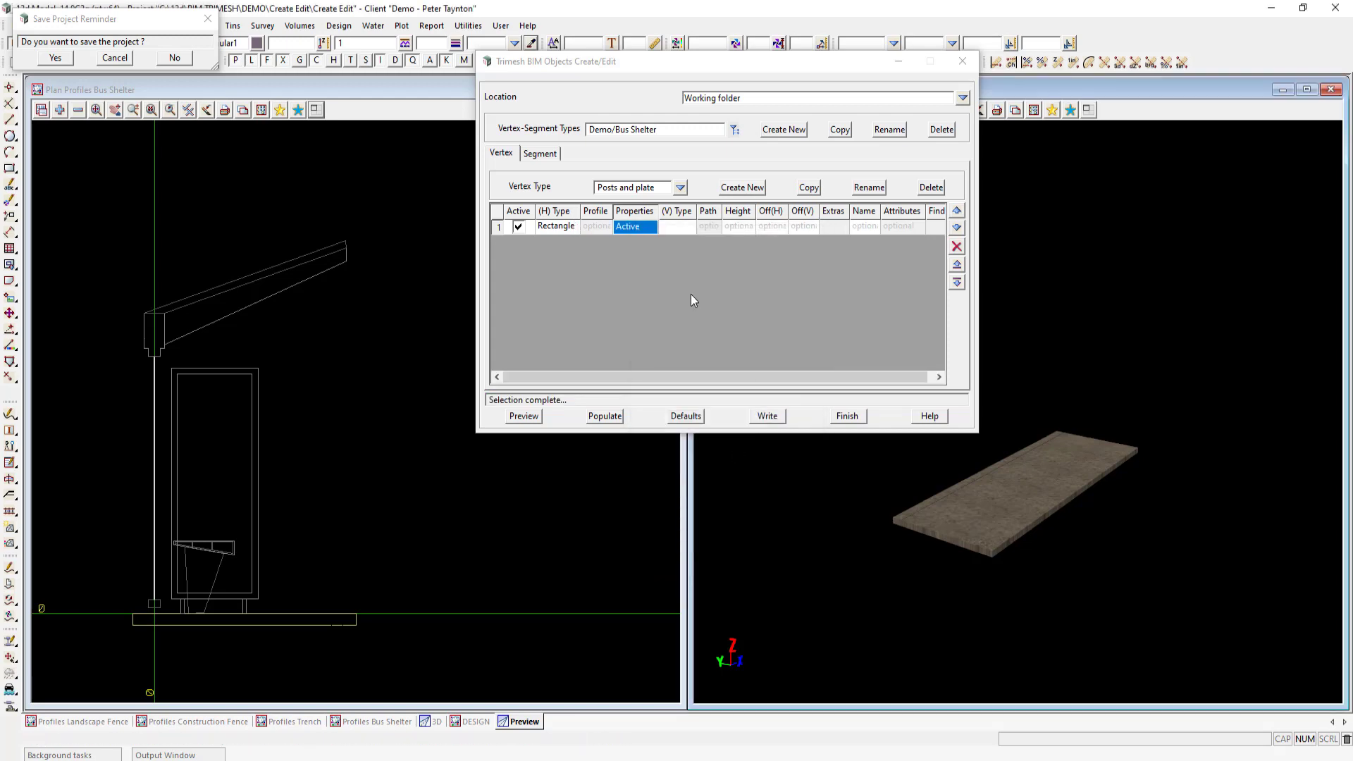
# Set the posts' vertical type to Height with a height of 2.15 and preview the shelter
pyautogui.click(677, 226)
pyautogui.click(697, 255)
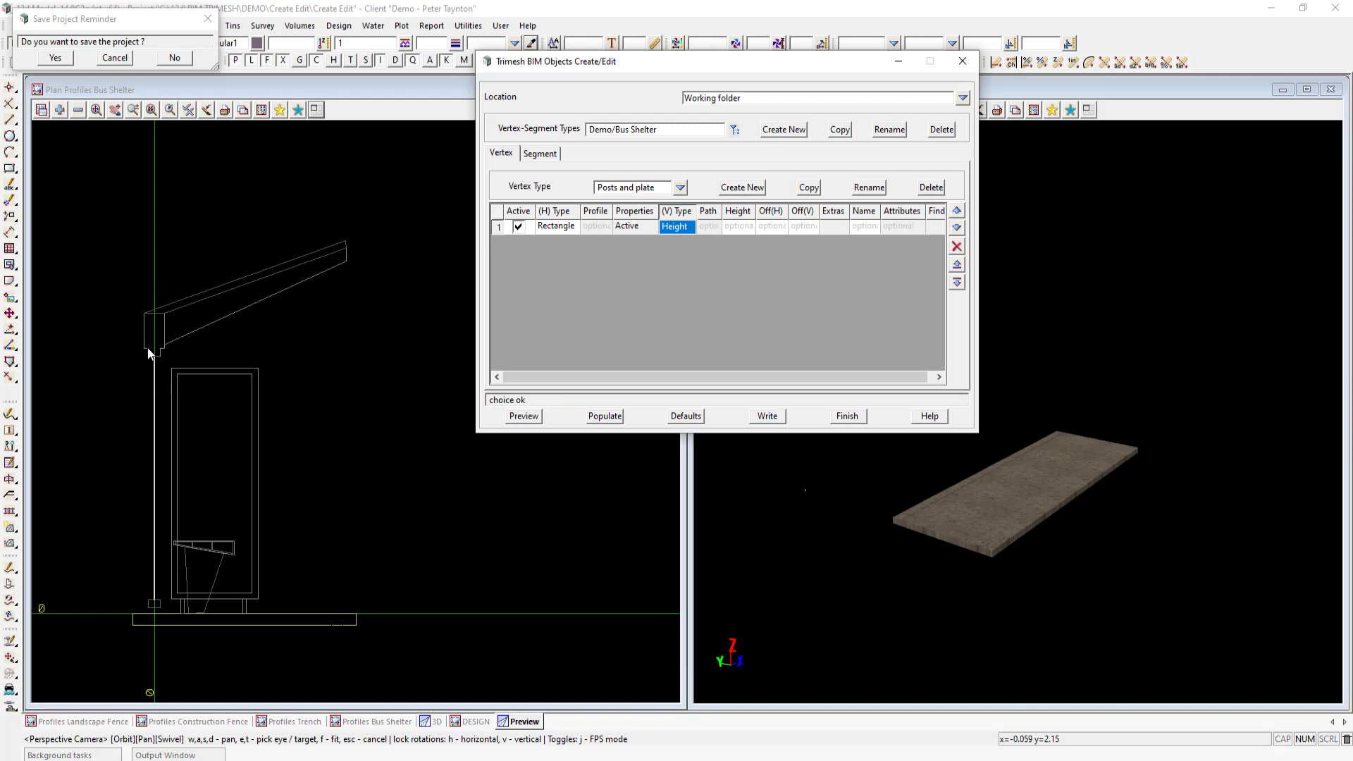
pyautogui.click(744, 227)
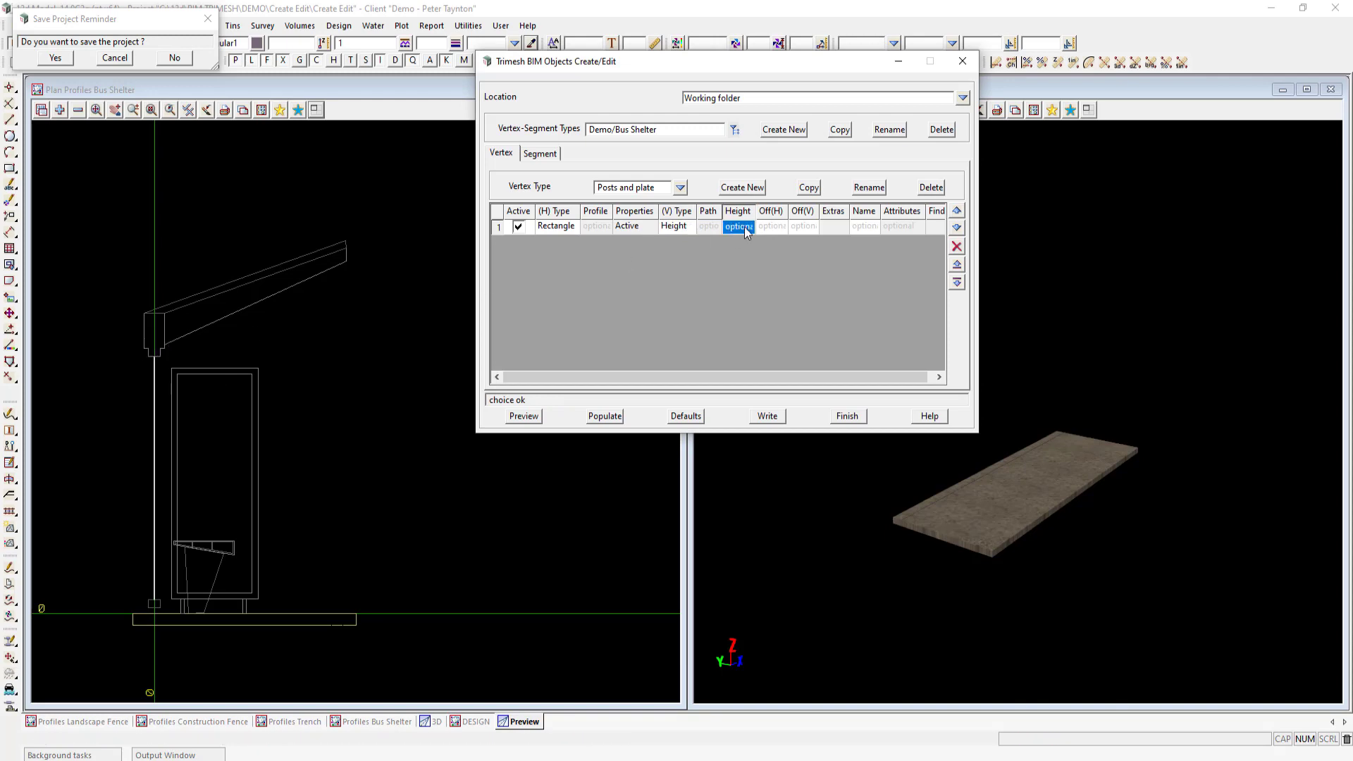
pyautogui.write('2.15')
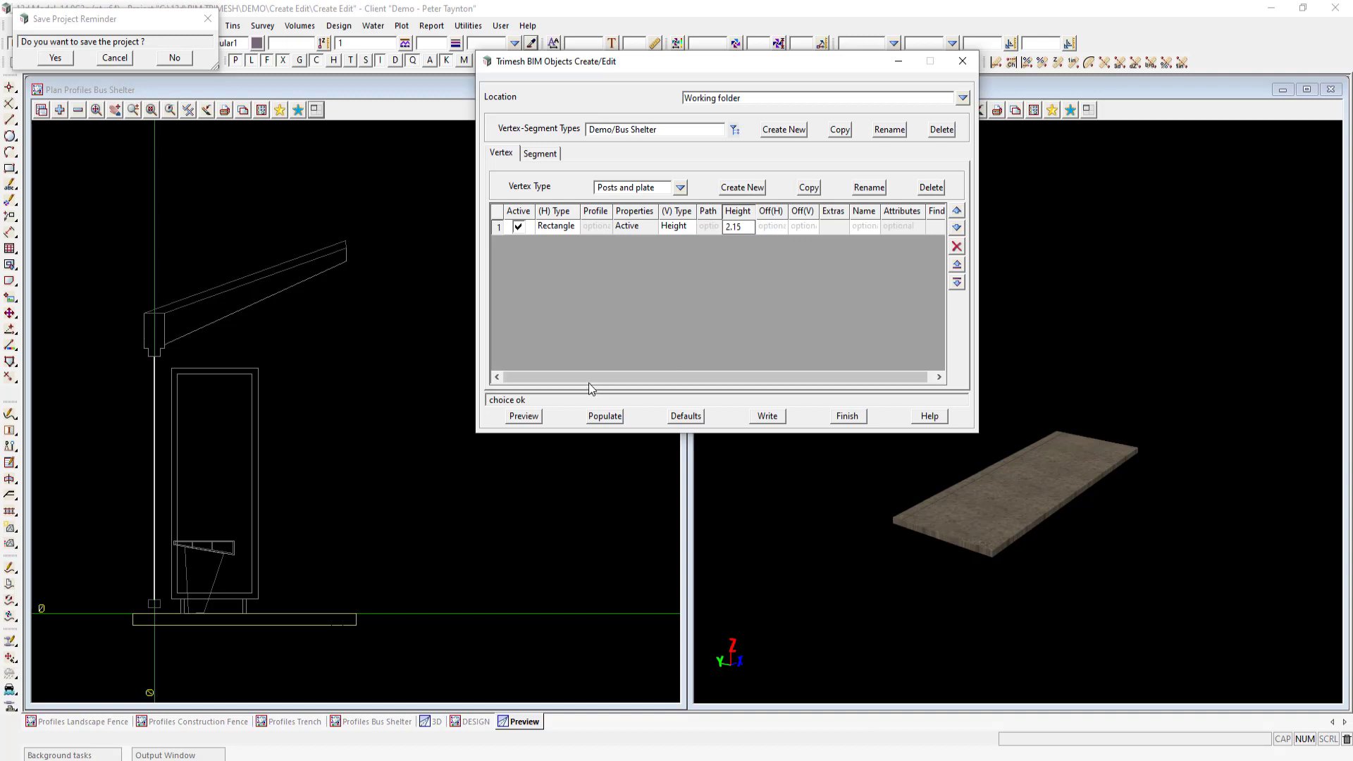
pyautogui.click(524, 416)
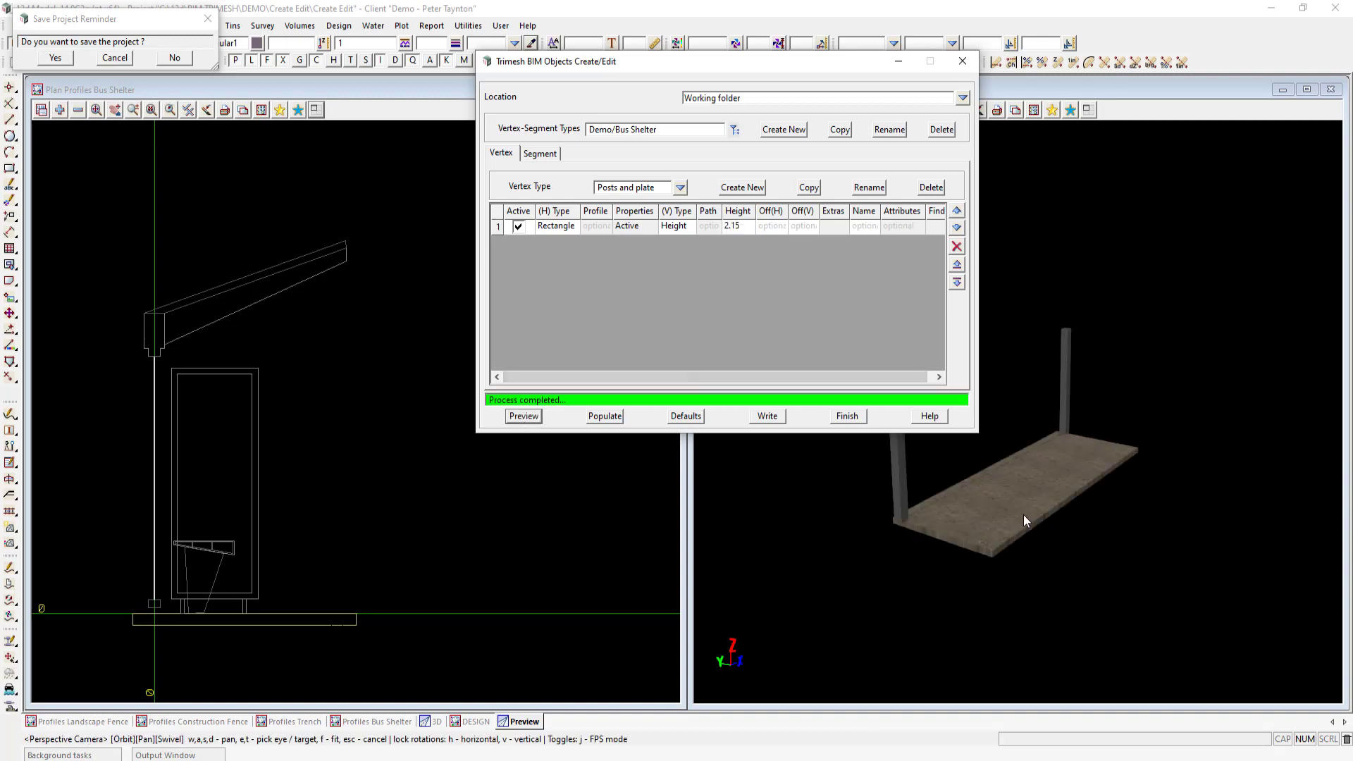
# Examine in the 3D preview how the posts sit relative to the ends of the slab
pyautogui.scroll(-2, 1019, 514)
pyautogui.moveTo(1000, 503); pyautogui.dragTo(917, 497)
pyautogui.moveTo(755, 63); pyautogui.dragTo(664, 51)
pyautogui.scroll(3, 957, 506)
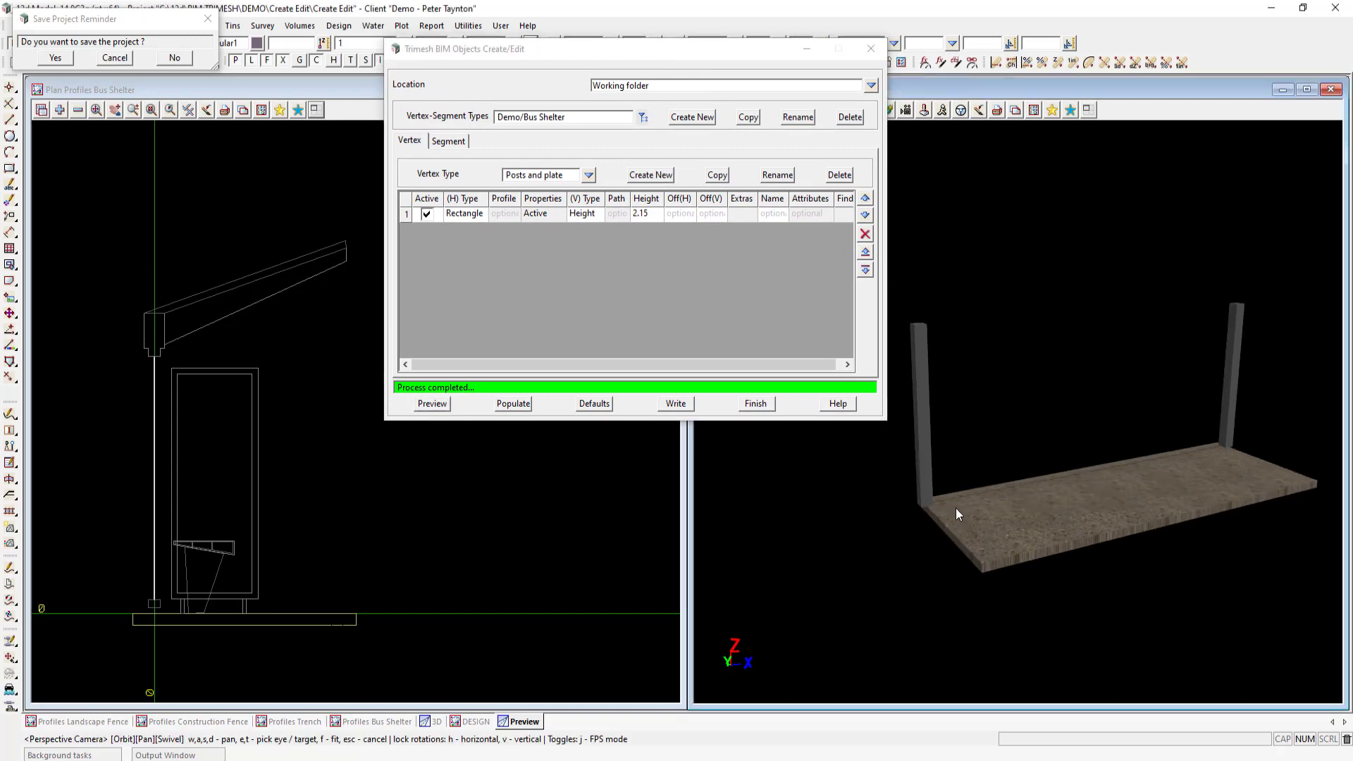
pyautogui.moveTo(971, 492); pyautogui.dragTo(943, 499)
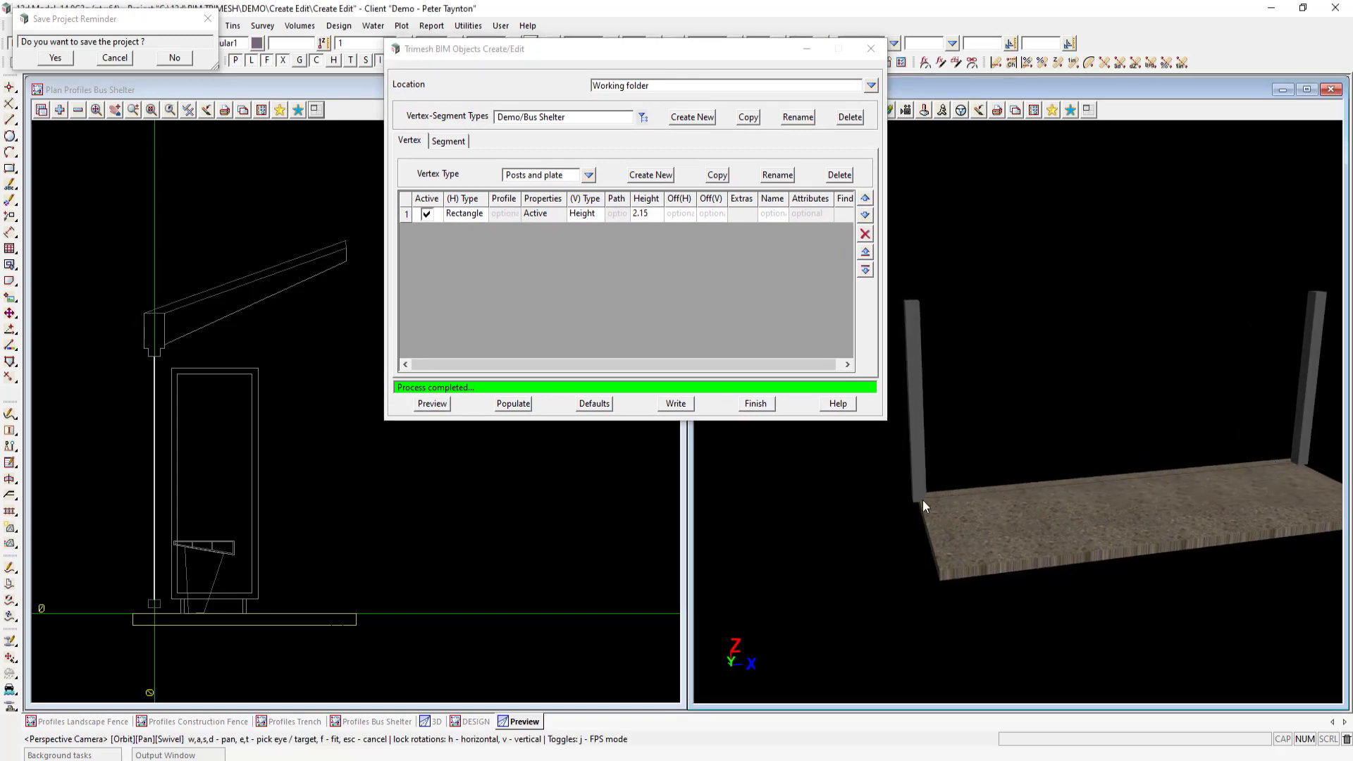
pyautogui.scroll(2, 917, 514)
pyautogui.moveTo(951, 509); pyautogui.dragTo(925, 501)
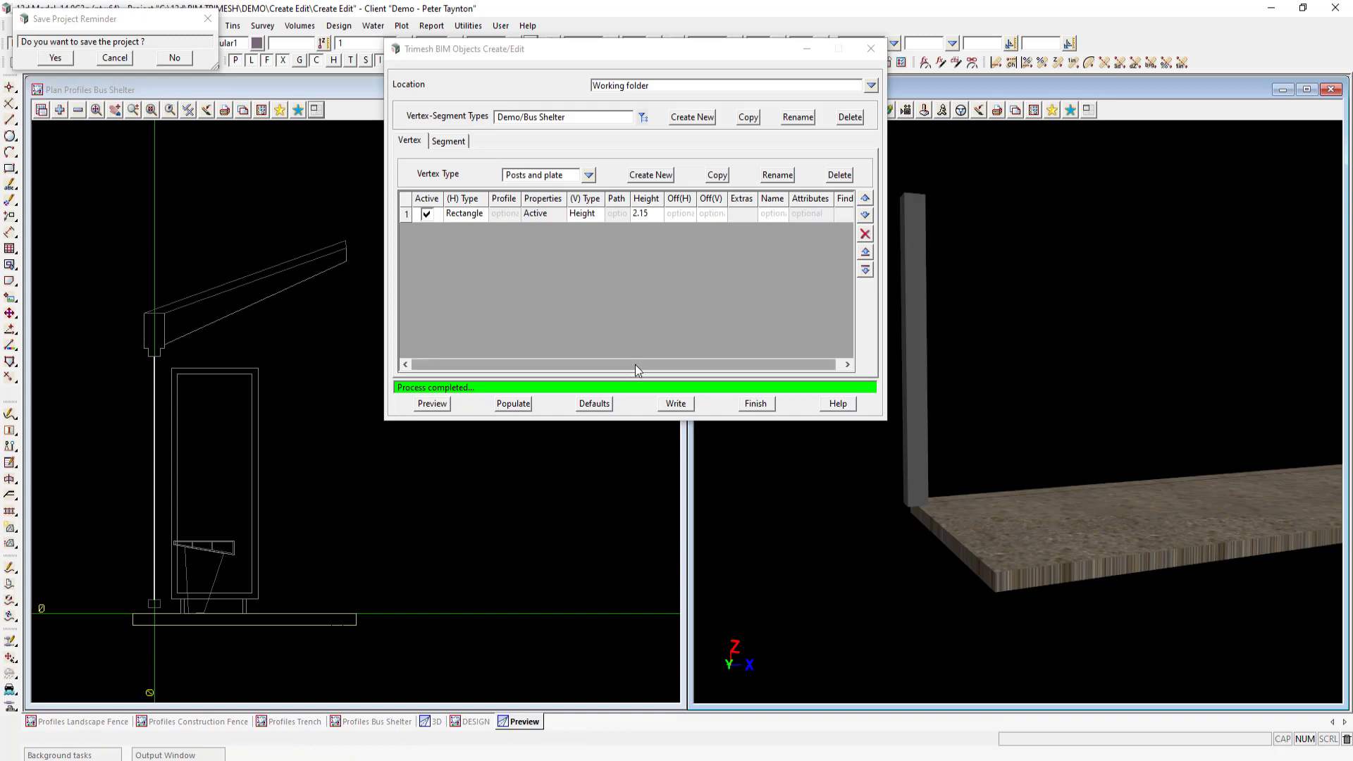
# Set the posts' extra start offset and end offset to 0.15 and preview the shelter
pyautogui.click(738, 212)
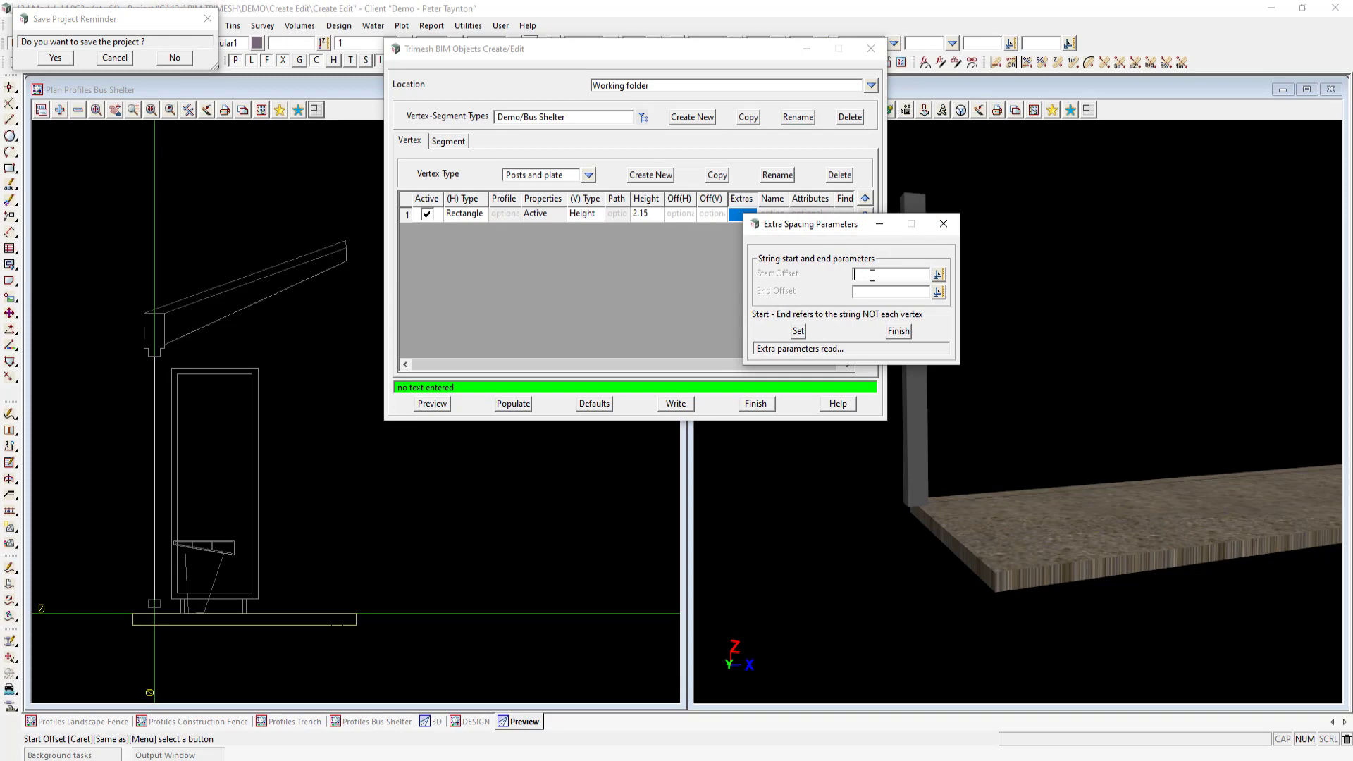
pyautogui.click(872, 276)
pyautogui.click(869, 294)
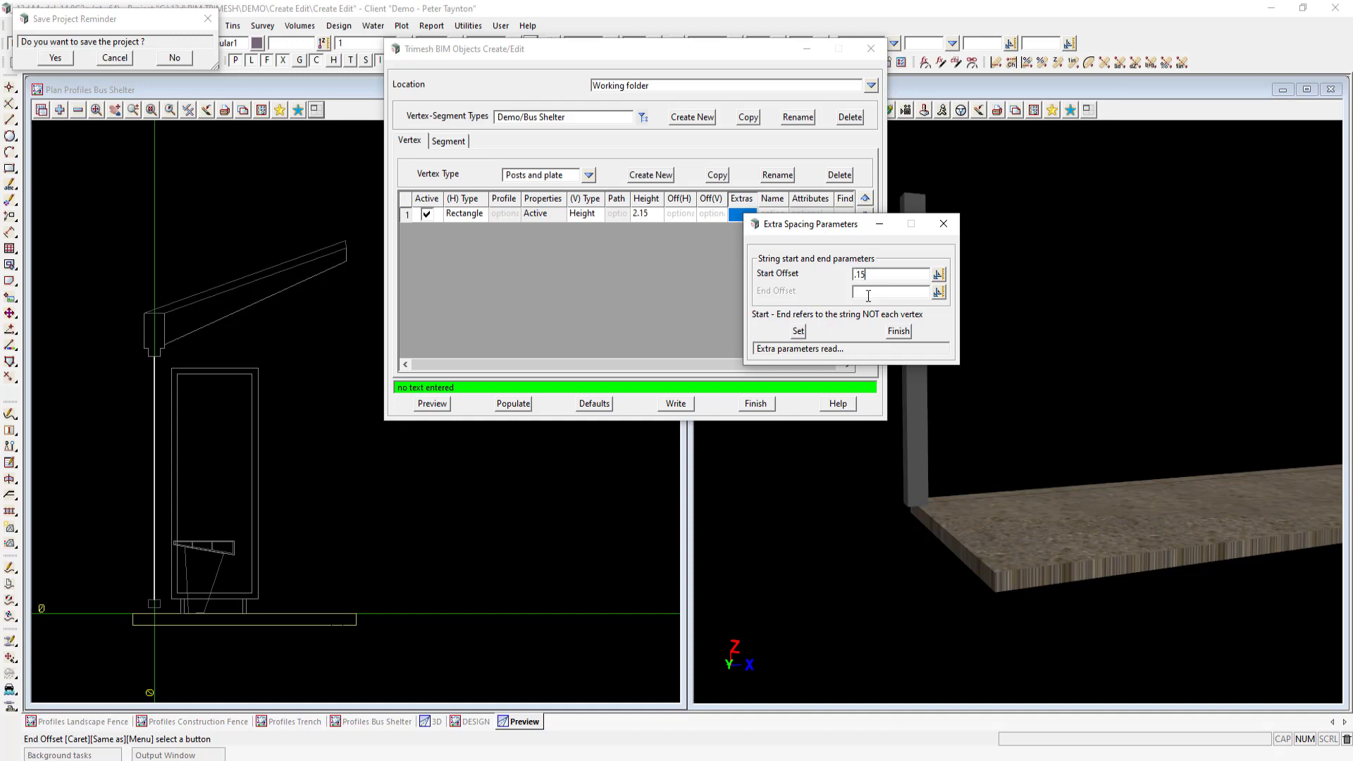
pyautogui.write('.15')
pyautogui.click(797, 331)
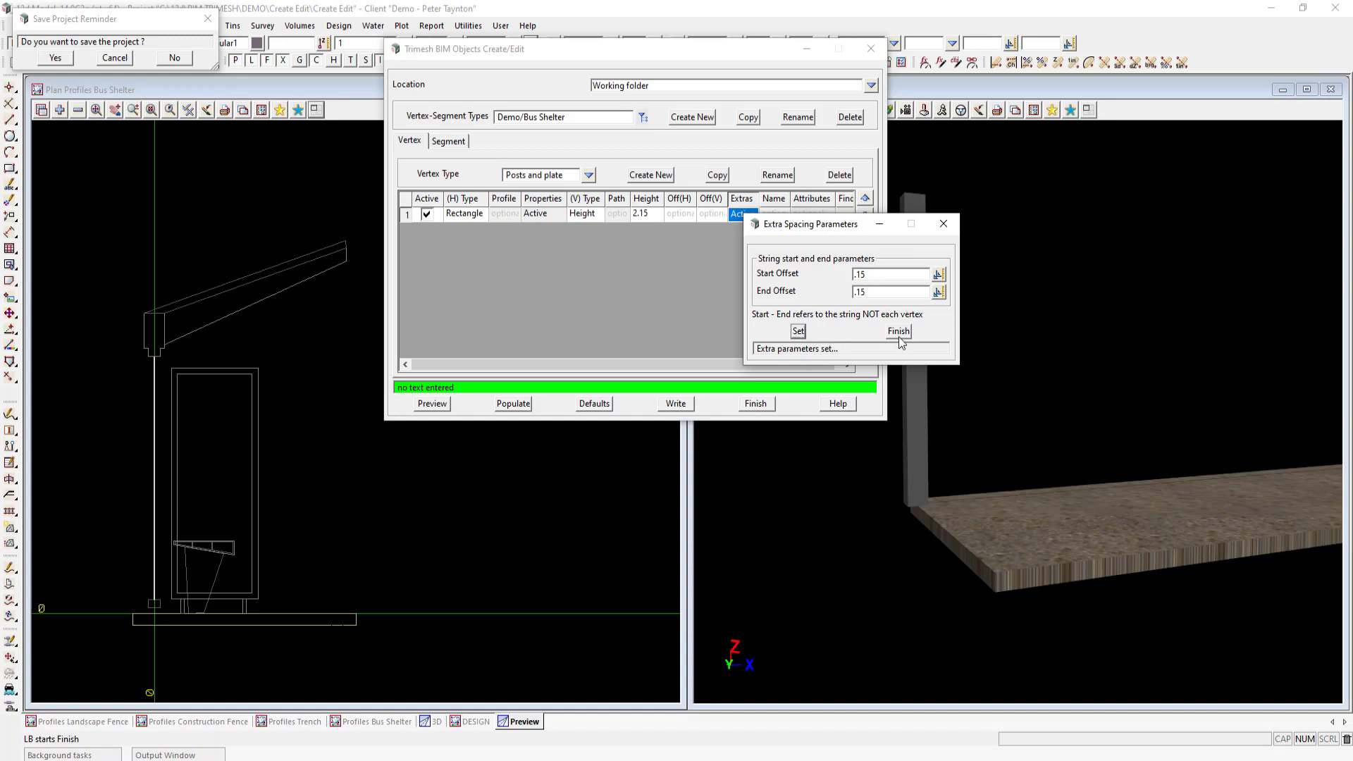
pyautogui.click(900, 332)
pyautogui.click(431, 403)
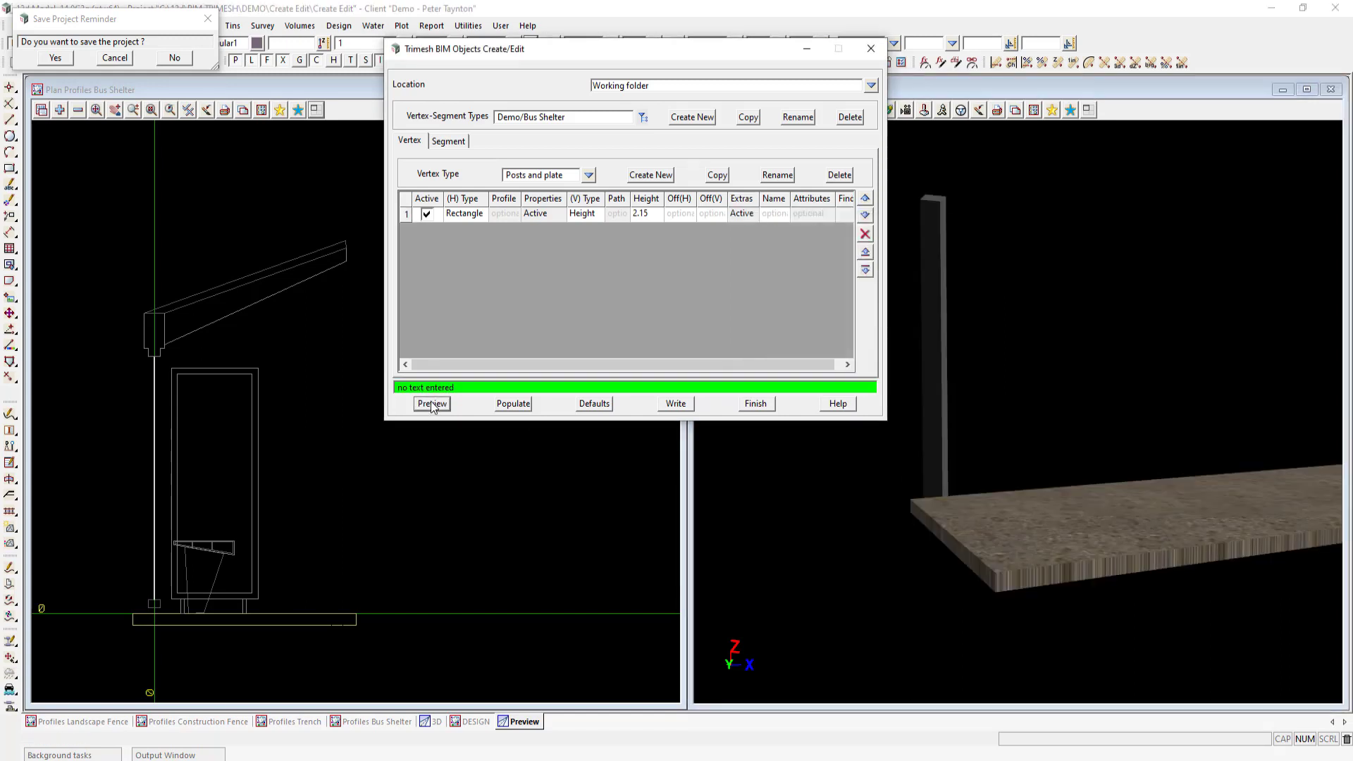
pyautogui.moveTo(931, 498); pyautogui.dragTo(937, 508)
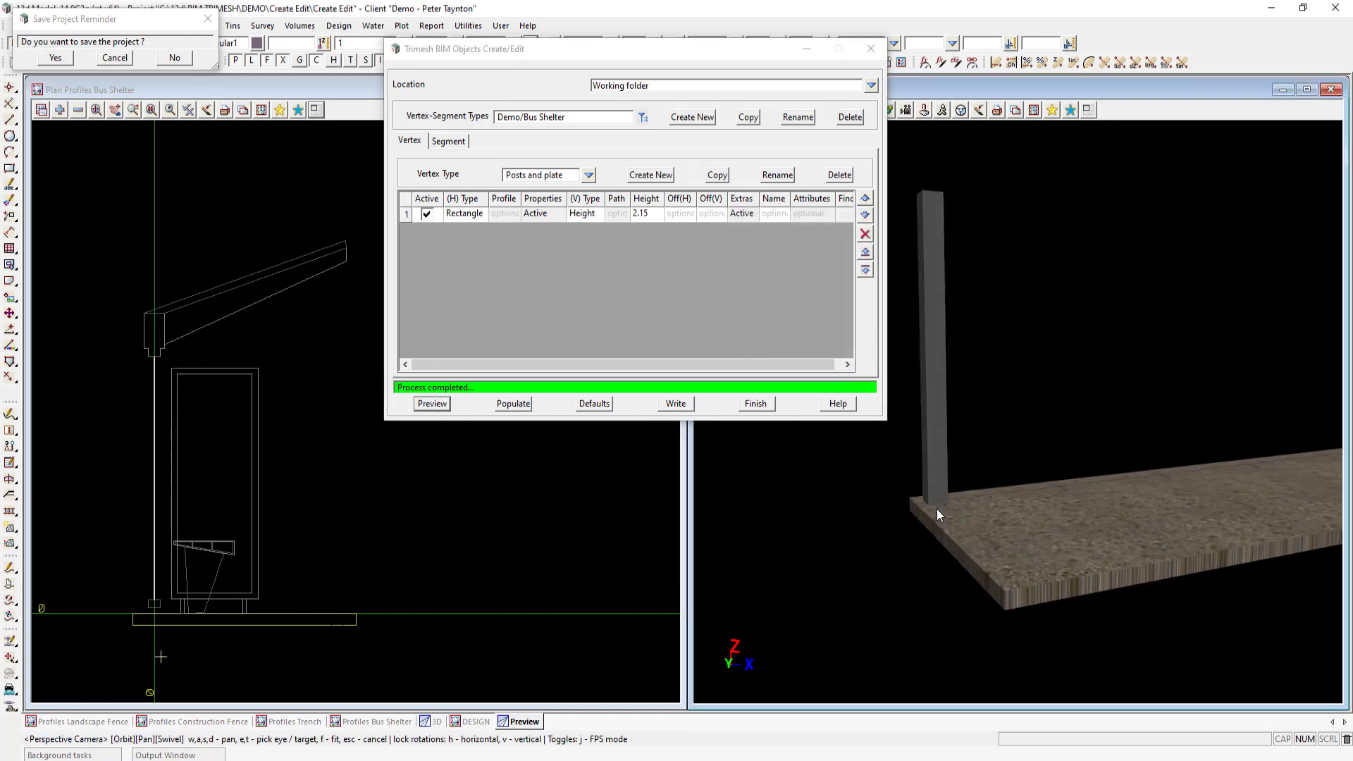
# Add a second vertex row for the base plates and activate it as a Rectangle type
pyautogui.click(683, 214)
pyautogui.click(866, 269)
pyautogui.click(447, 230)
pyautogui.click(460, 230)
pyautogui.click(511, 280)
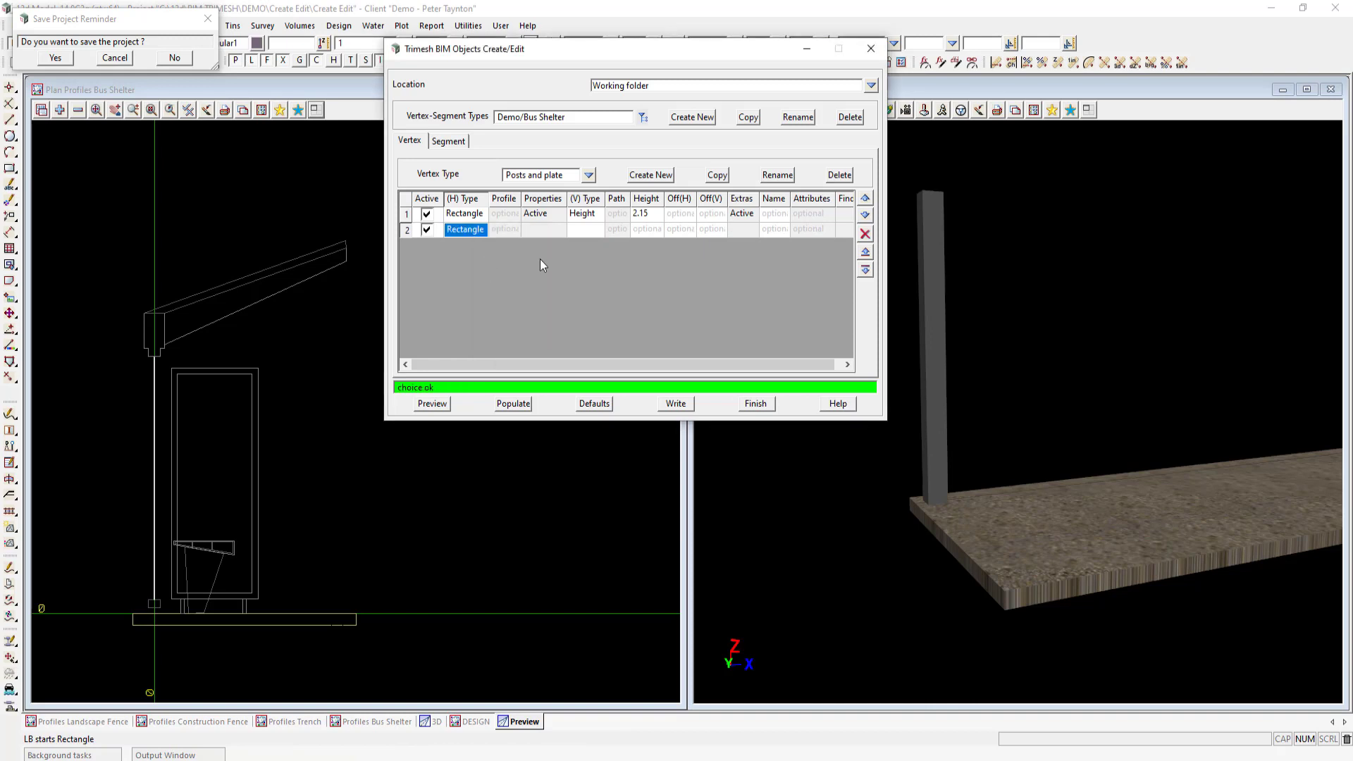
# Set the plates' width and length to 0.3, colour to shade 48 and rotation to perpendicular and half angle, saving the properties
pyautogui.click(544, 229)
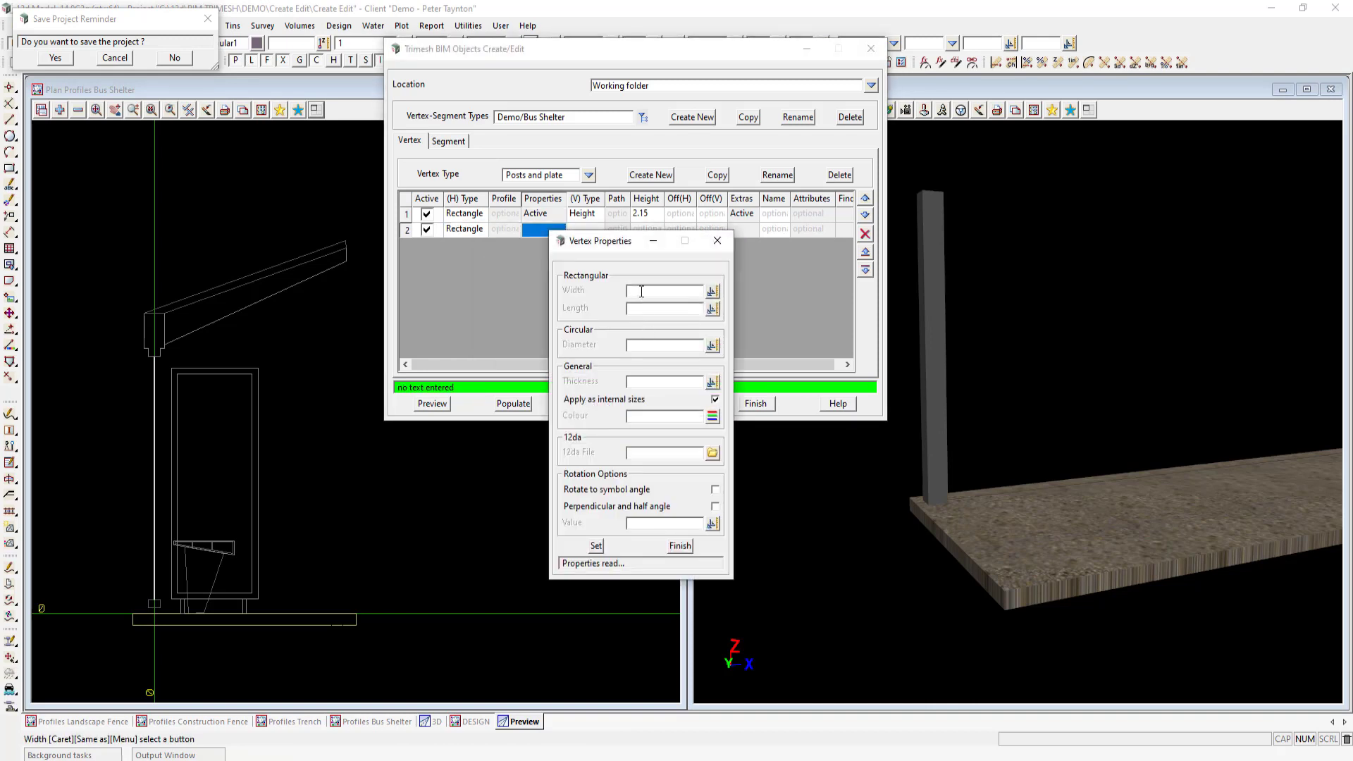
pyautogui.write('.3')
pyautogui.press('Return')
pyautogui.write('.3')
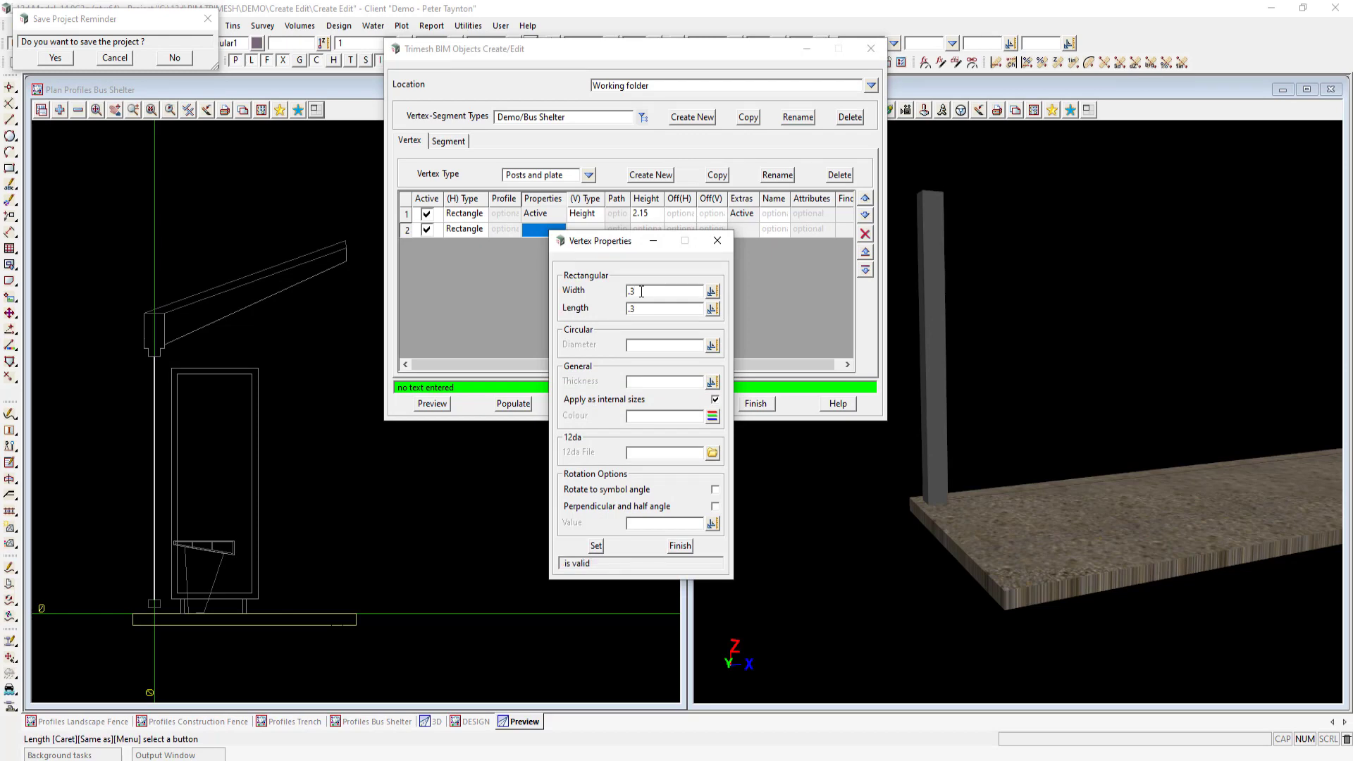
pyautogui.click(712, 416)
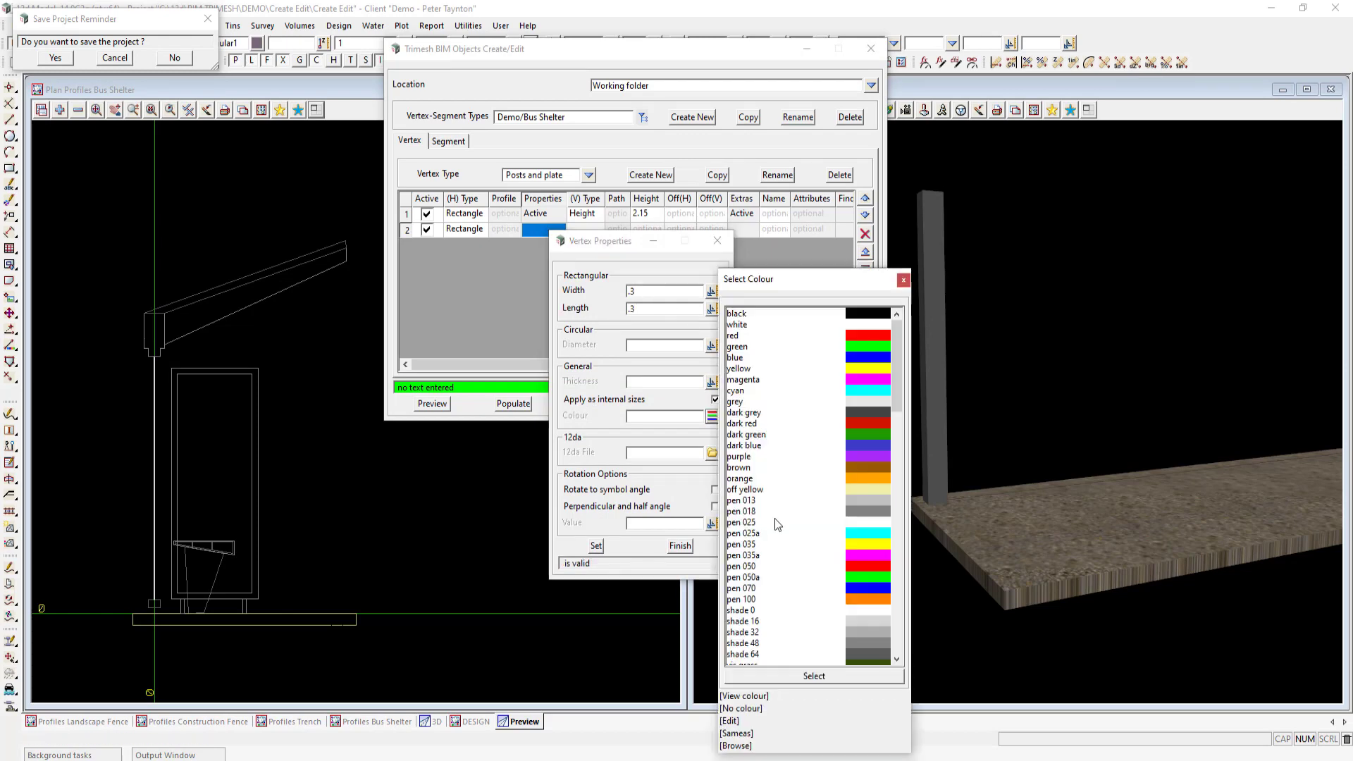
pyautogui.doubleClick(863, 640)
pyautogui.click(715, 506)
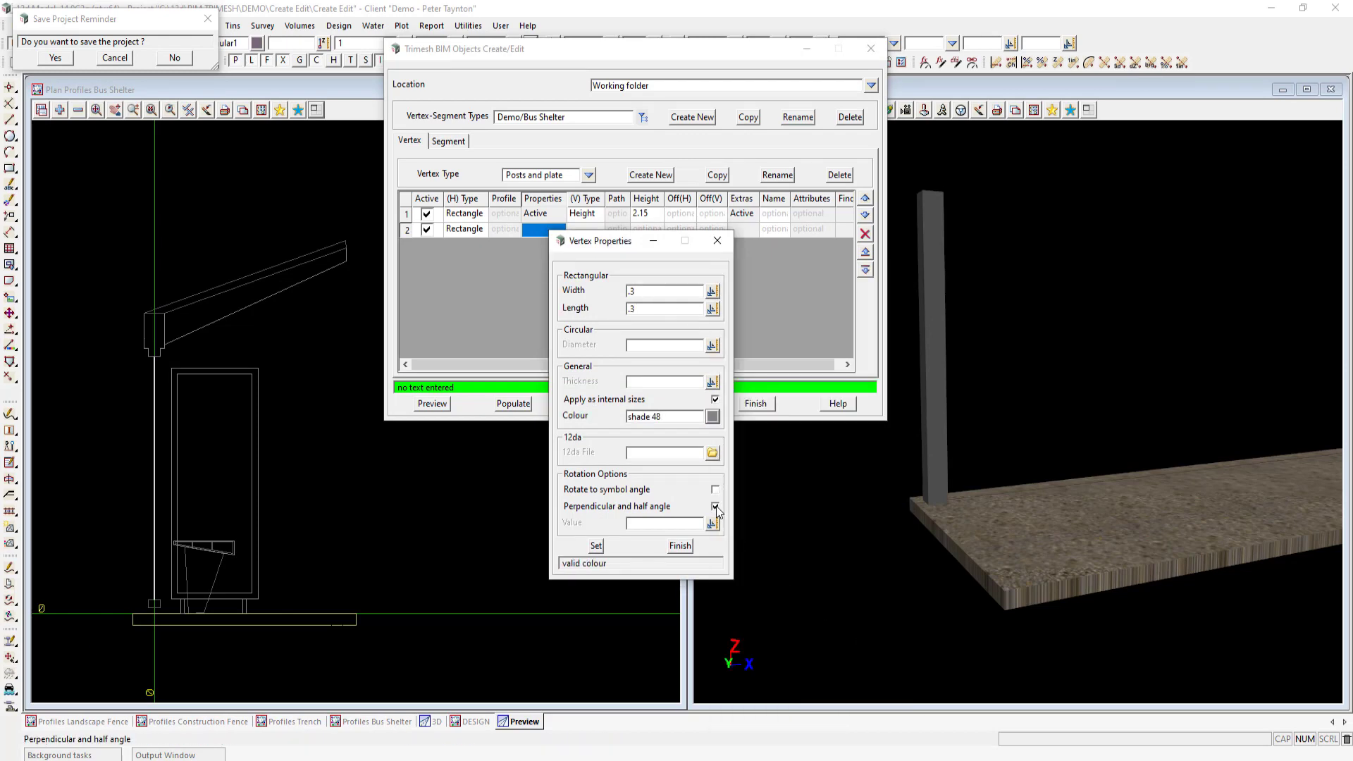
pyautogui.click(597, 546)
pyautogui.click(677, 546)
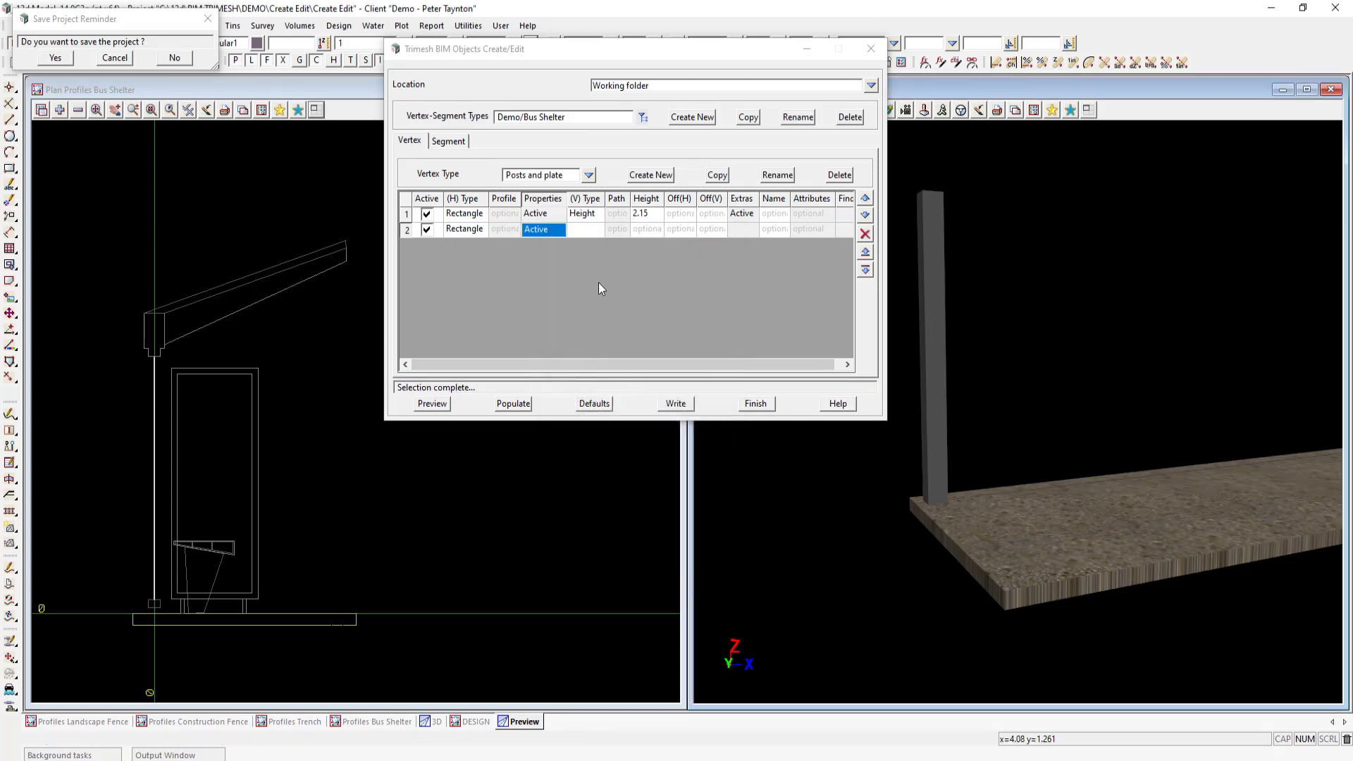
# Set the plates' vertical type to Height with a height of 0.02
pyautogui.click(581, 233)
pyautogui.click(582, 233)
pyautogui.click(601, 263)
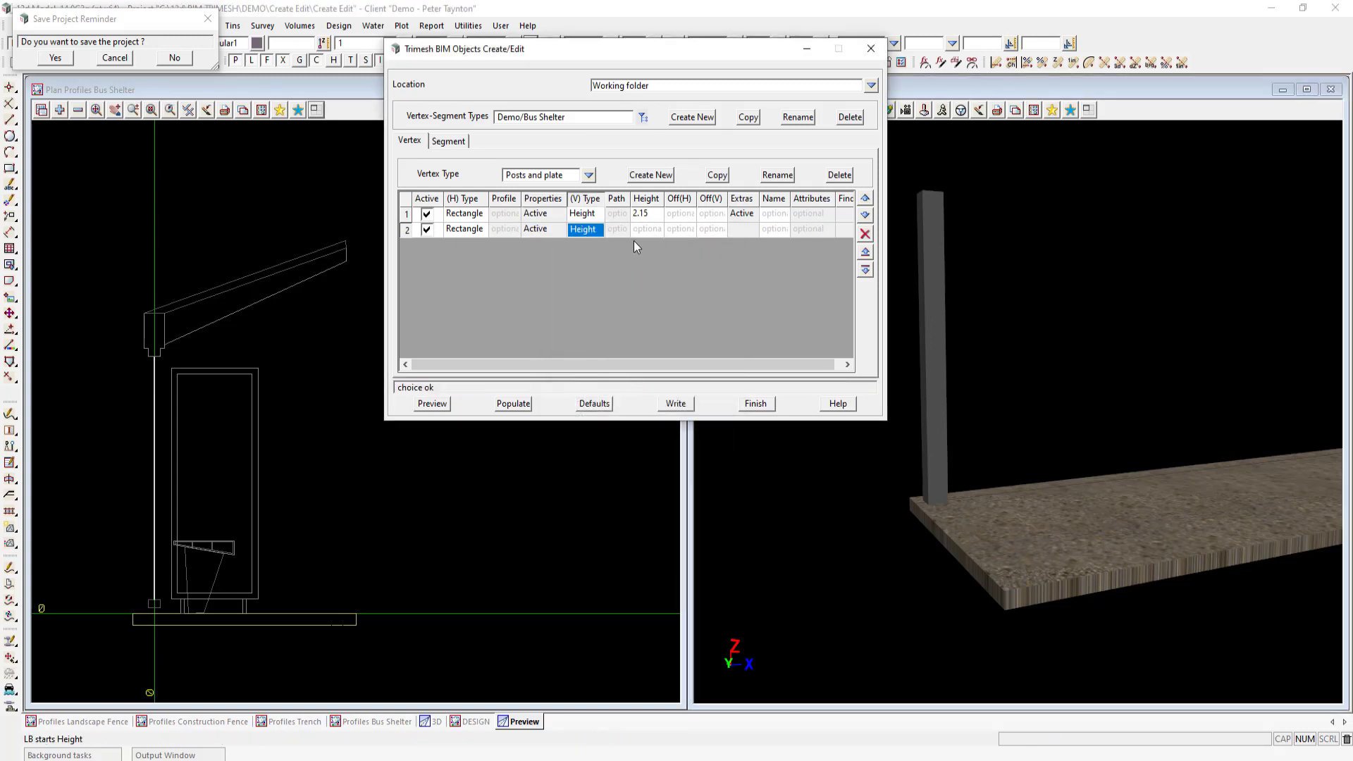
pyautogui.click(647, 230)
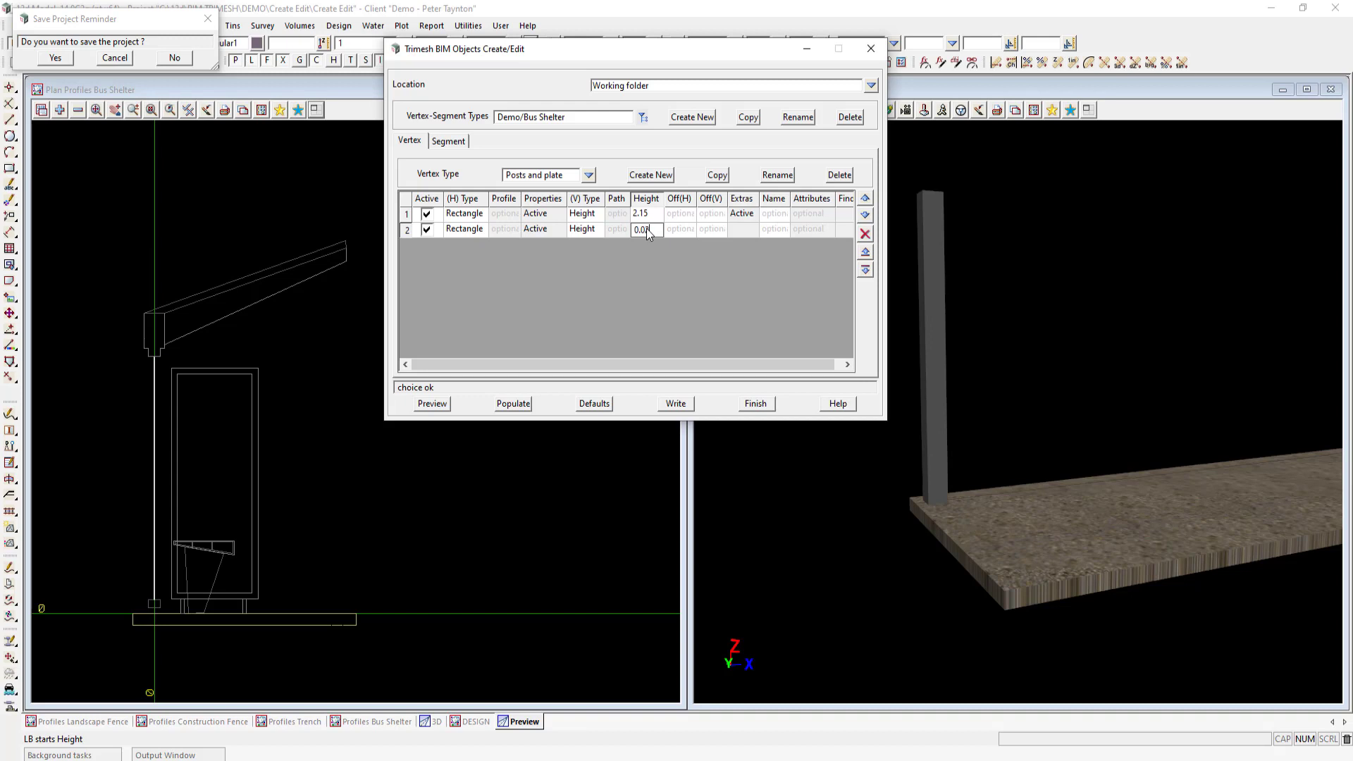
# Set the plates' extra start offset and end offset to 0.15 and preview the posts with their plates
pyautogui.click(746, 229)
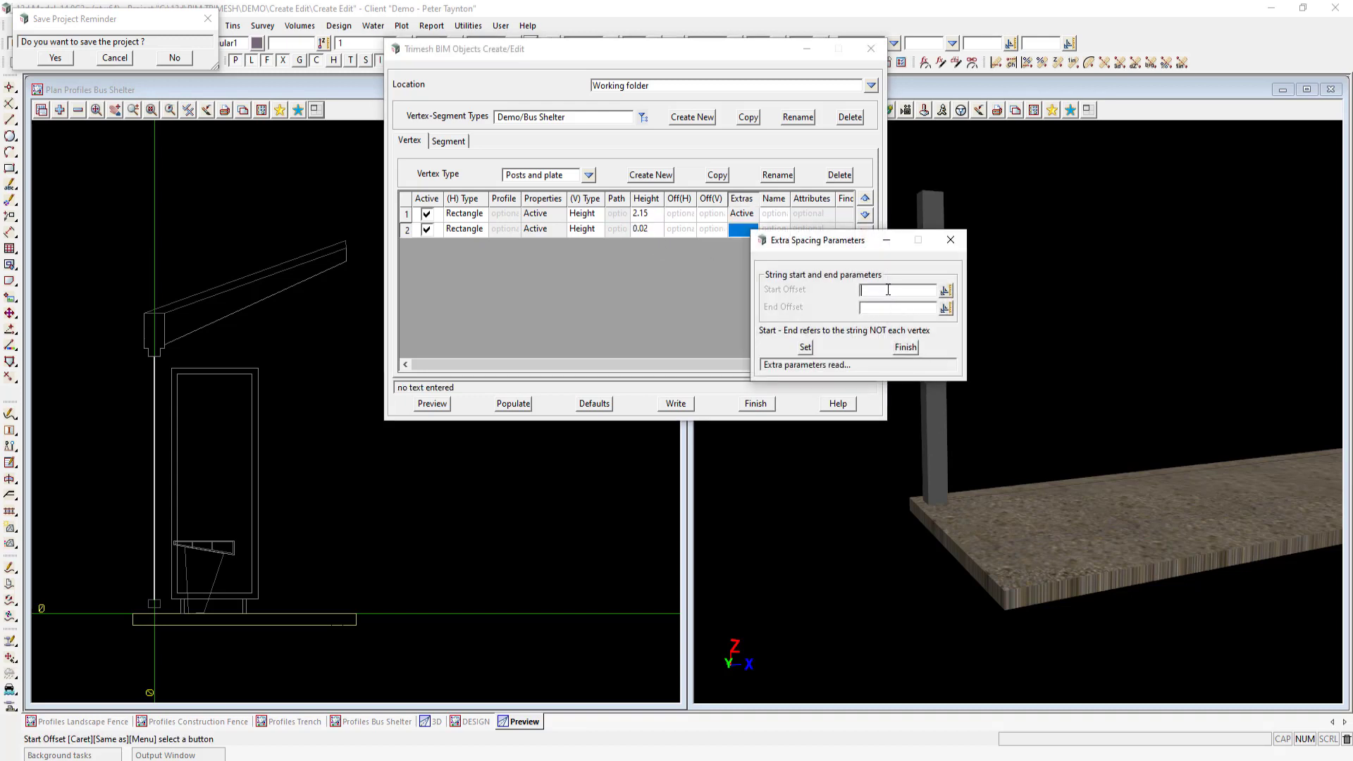
pyautogui.click(888, 290)
pyautogui.write('.15')
pyautogui.press('Return')
pyautogui.write('.15')
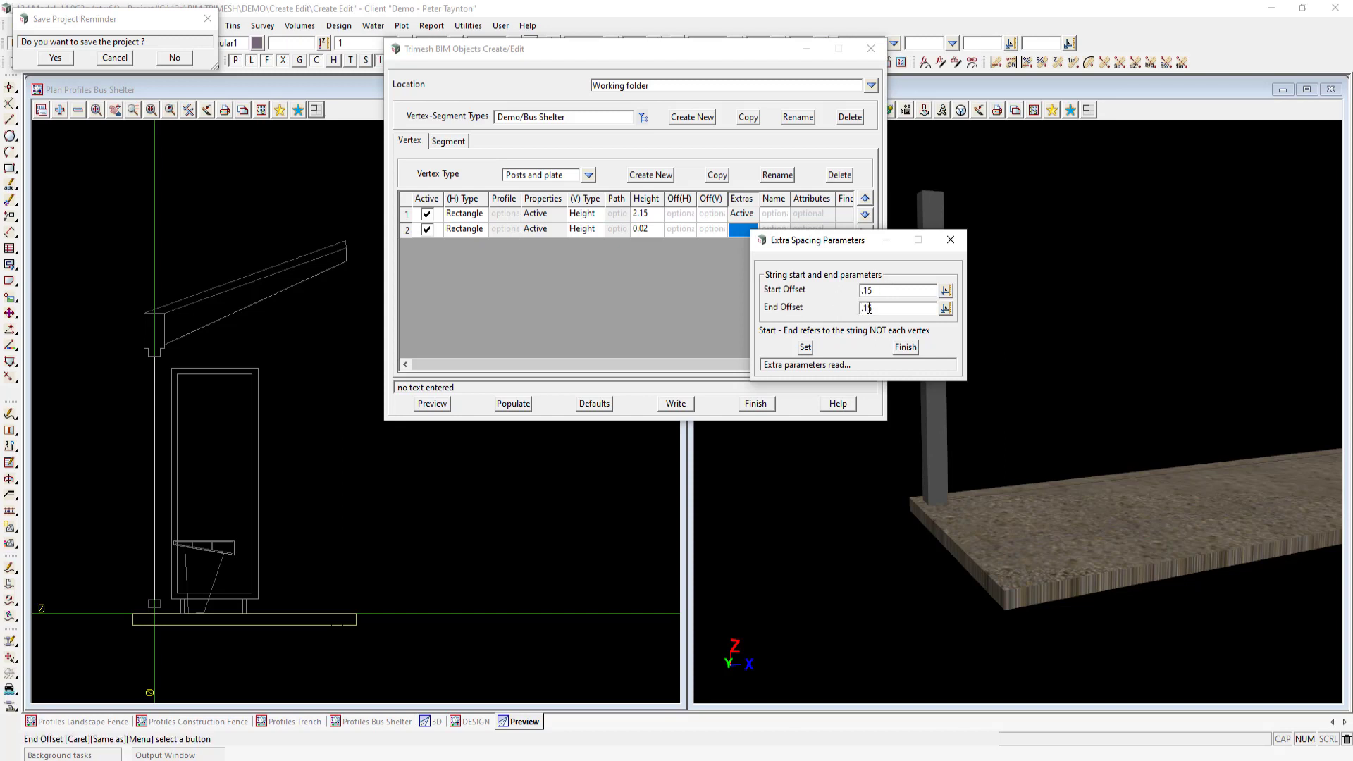
pyautogui.click(805, 347)
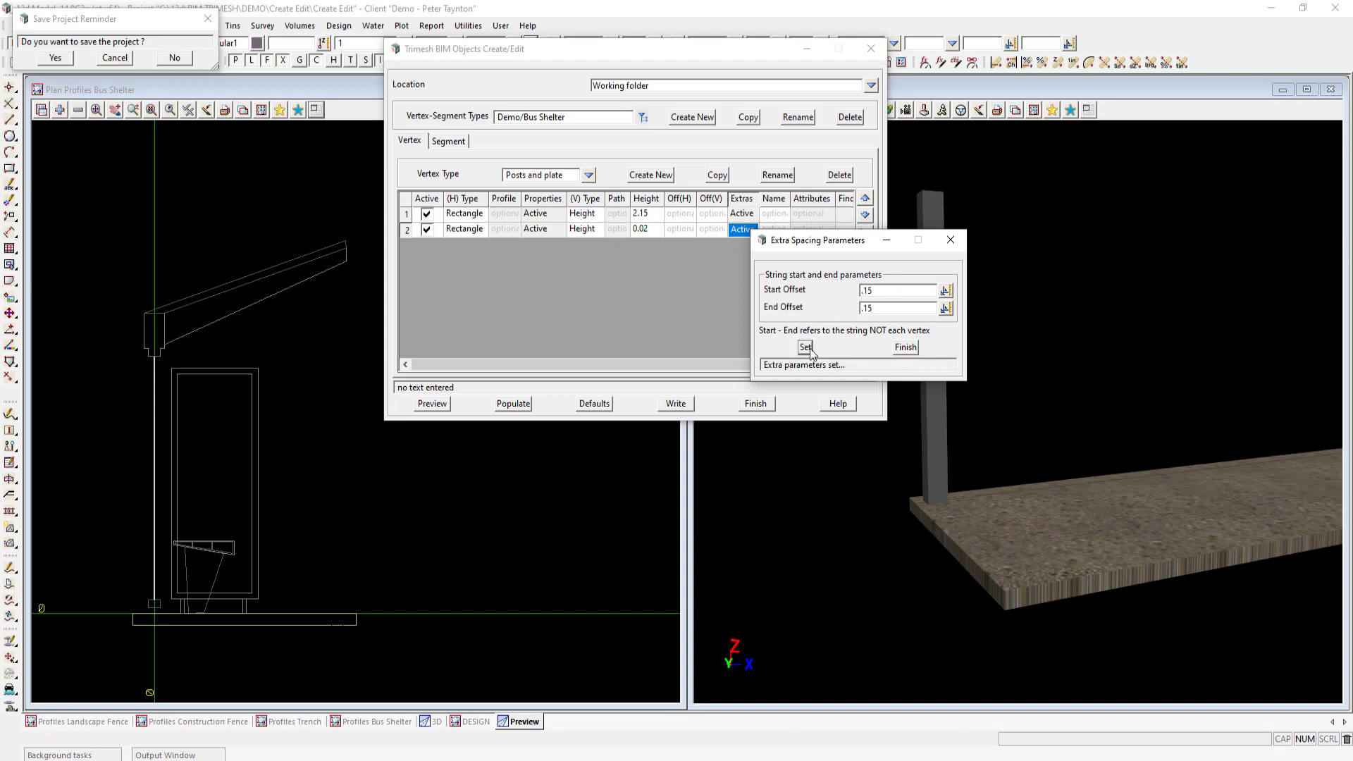
pyautogui.click(905, 348)
pyautogui.click(430, 404)
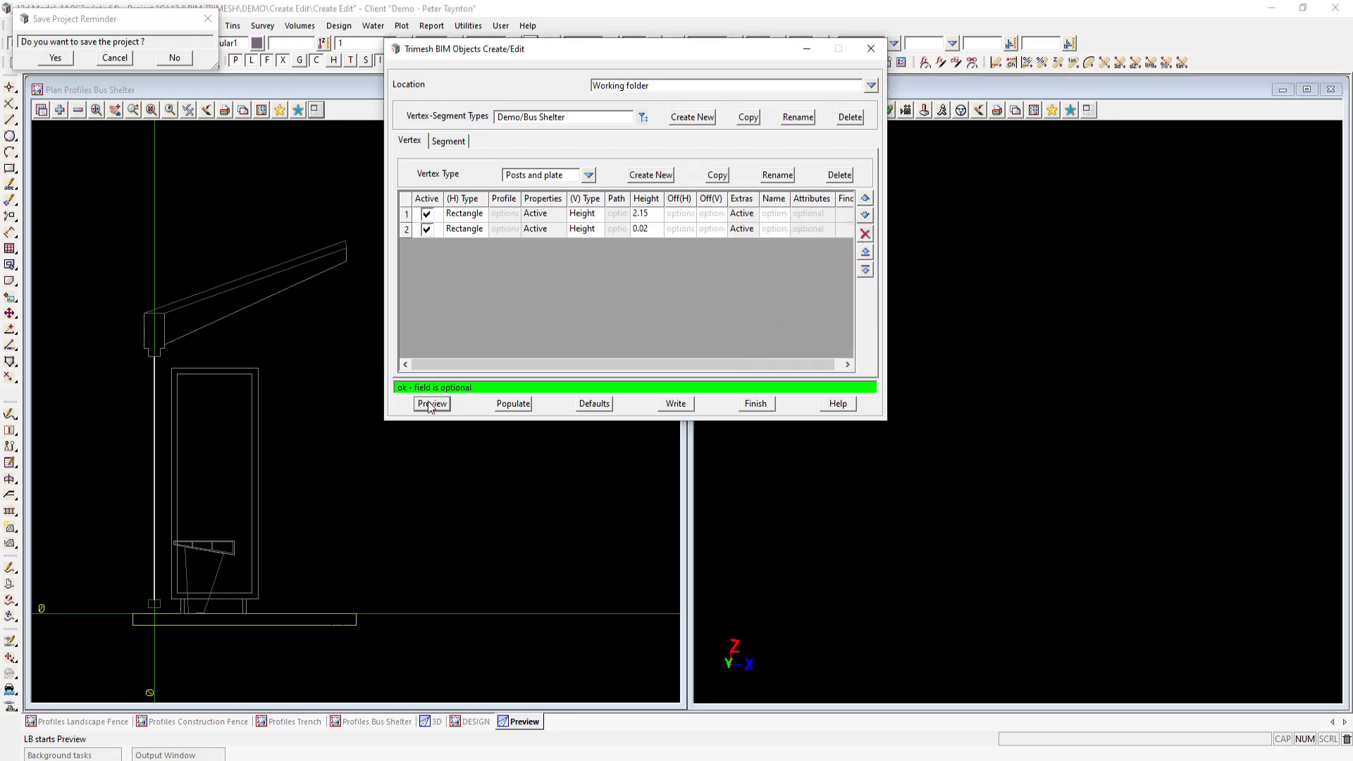
pyautogui.moveTo(999, 513)
pyautogui.mouseDown()
pyautogui.moveTo(1026, 565)
pyautogui.moveTo(1078, 595)
pyautogui.moveTo(1033, 535)
pyautogui.moveTo(1044, 497)
pyautogui.moveTo(1061, 507)
pyautogui.moveTo(1048, 497)
pyautogui.mouseUp()
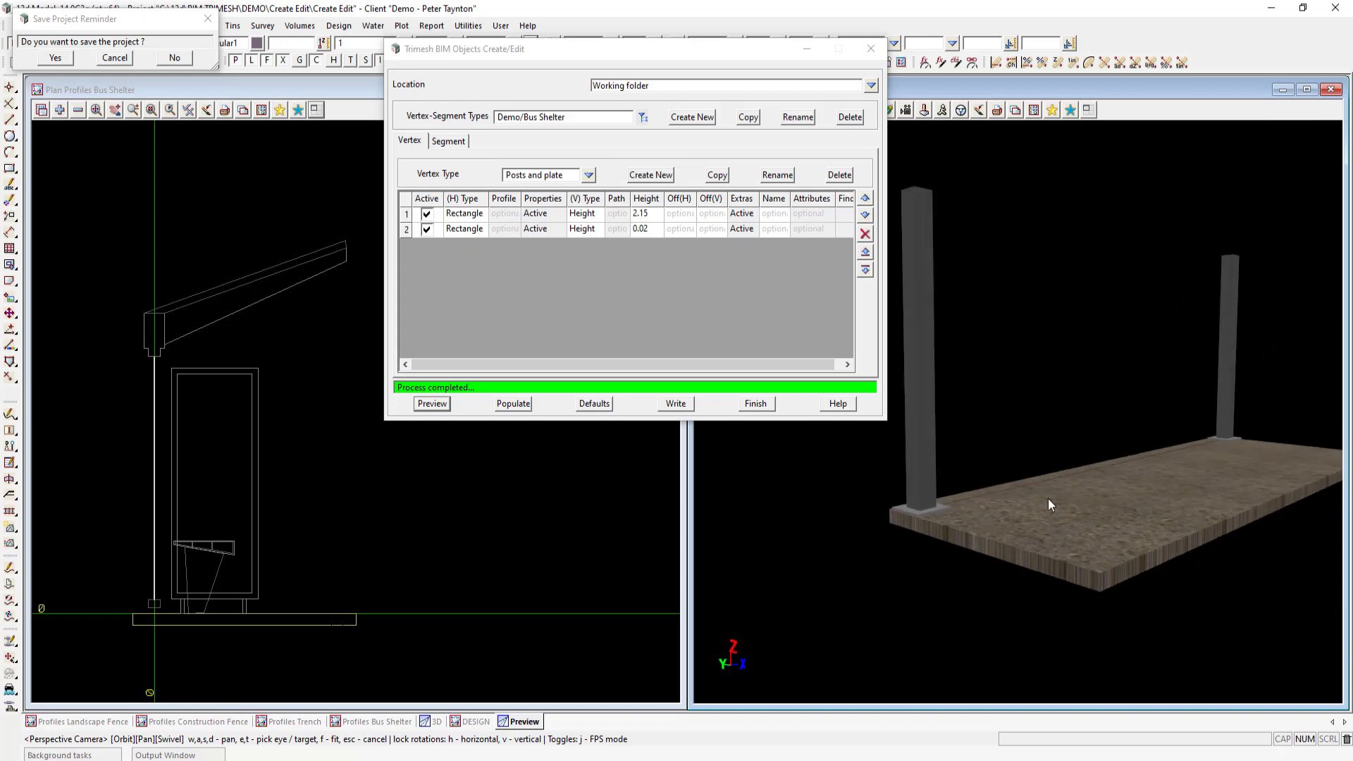
# Show the Slab and panels segment type and inquire on the roof's beam and sheet profile strings in the plan
pyautogui.click(449, 141)
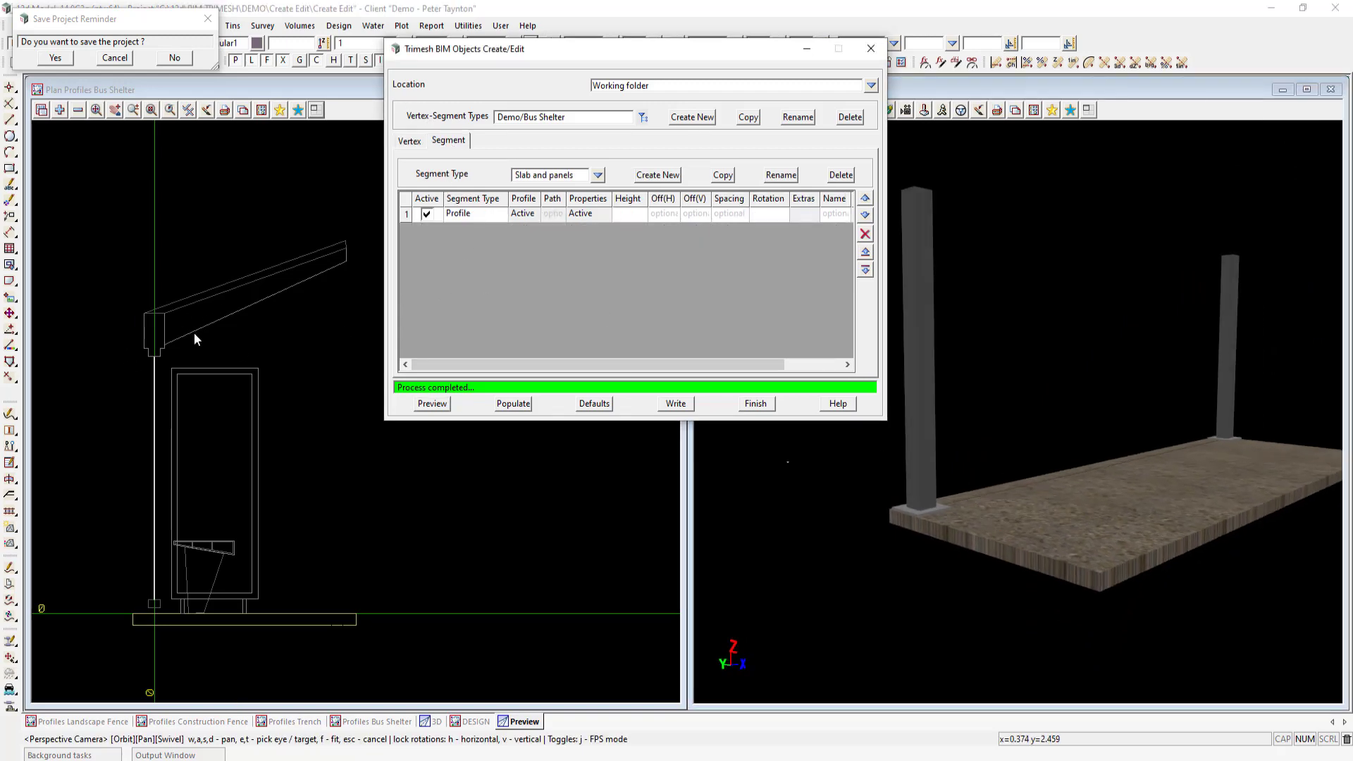
pyautogui.press('F2')
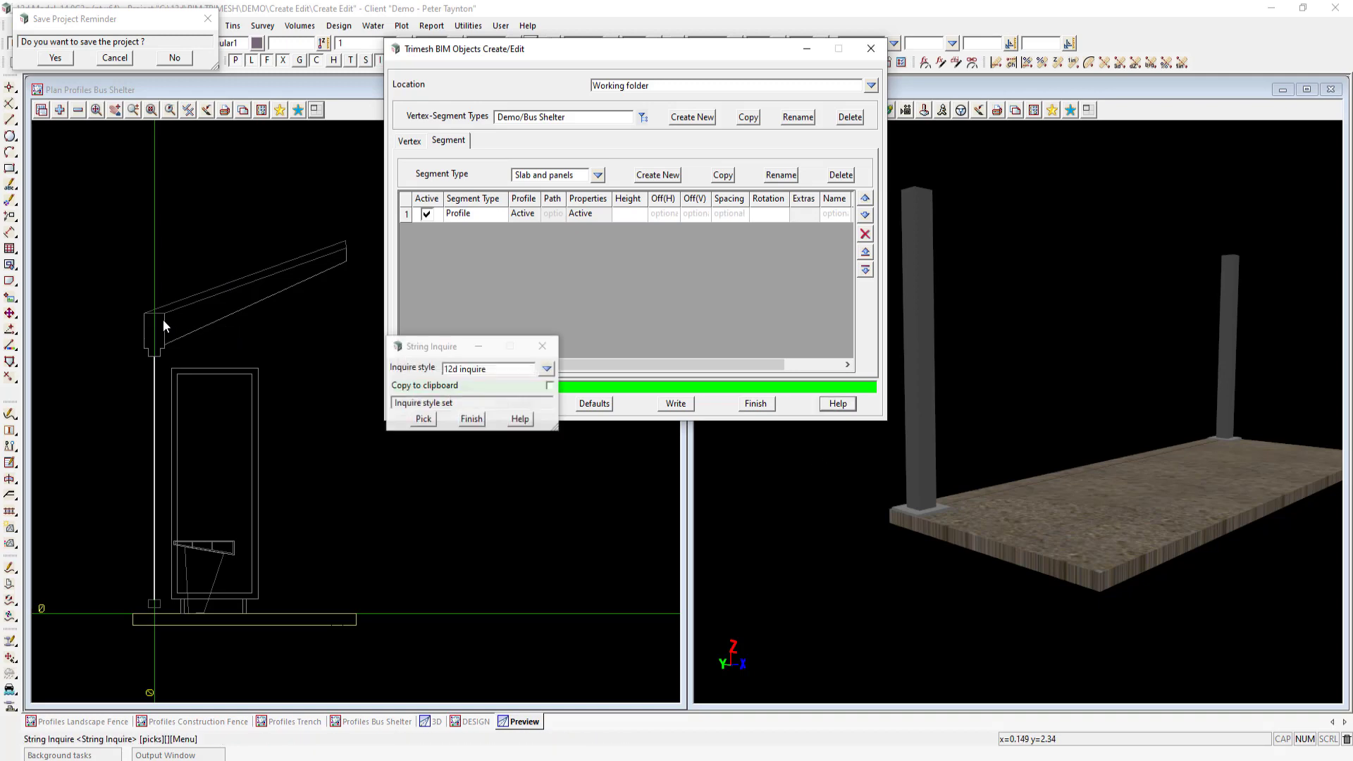
pyautogui.click(143, 329)
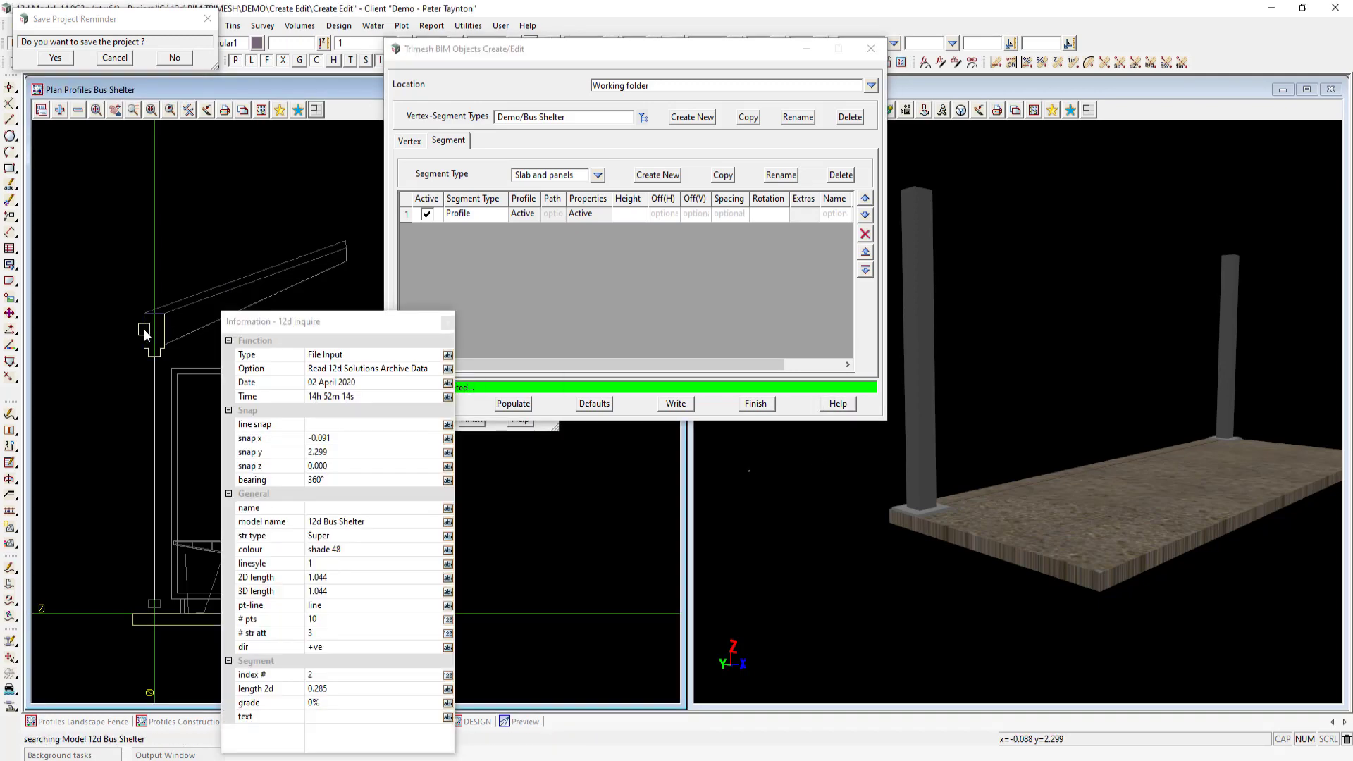
pyautogui.click(186, 295)
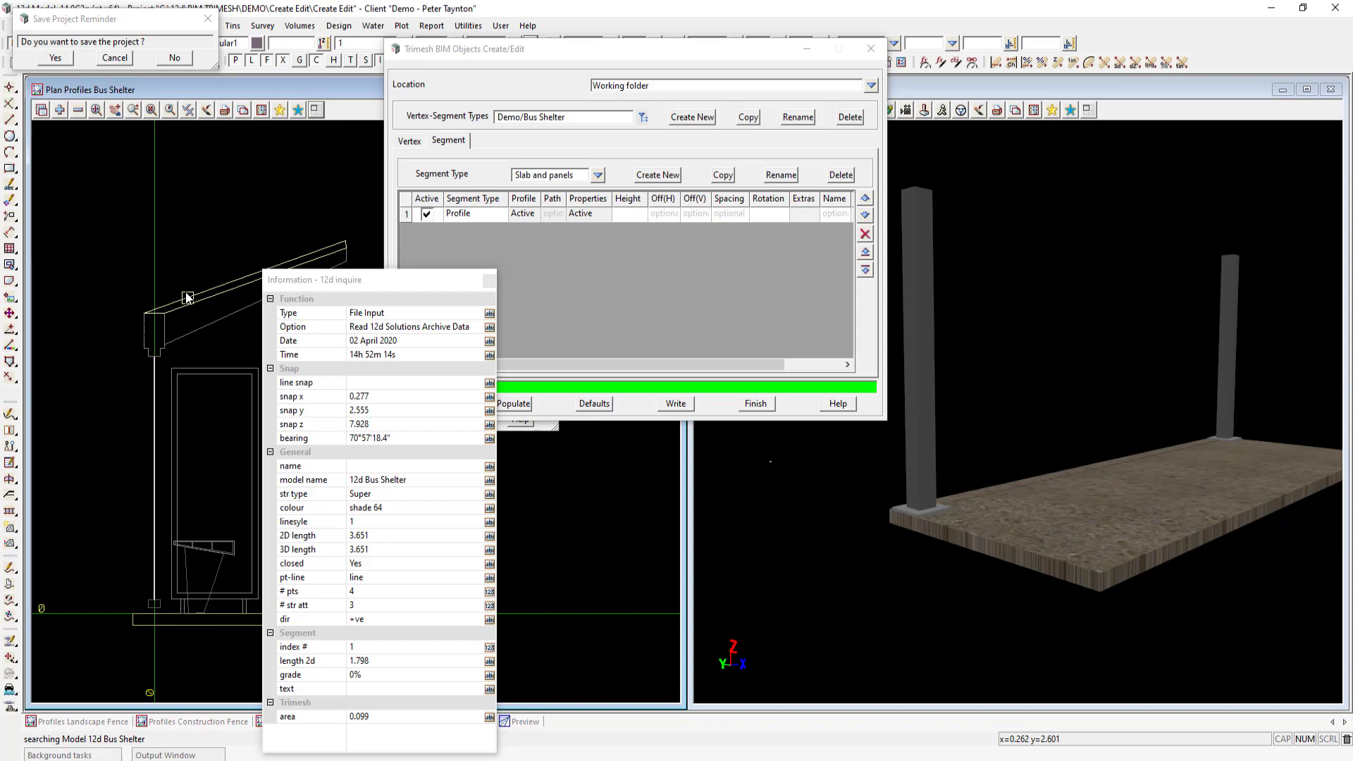
# Inquire on the roof's lower beam profile string in the plan, and end the inquiry
pyautogui.click(219, 322)
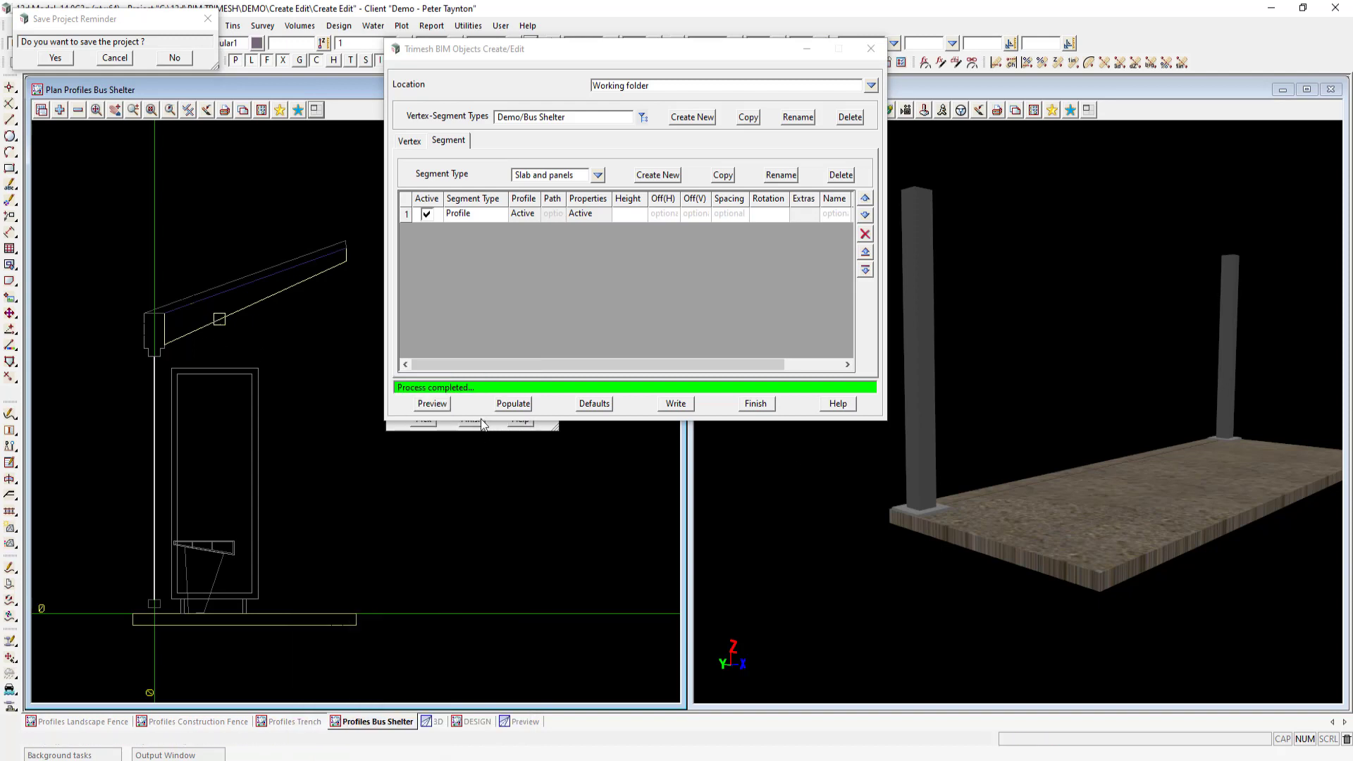
pyautogui.rightClick(247, 335)
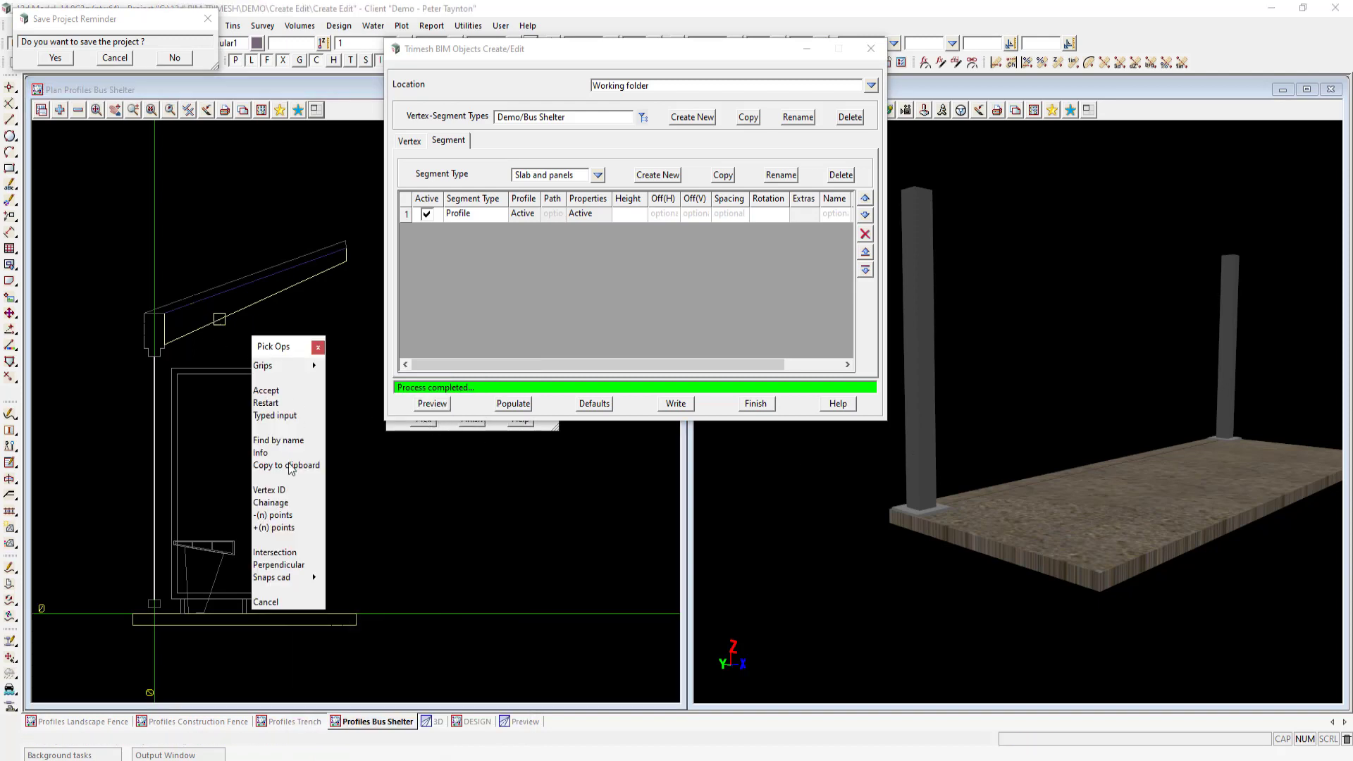
pyautogui.click(279, 602)
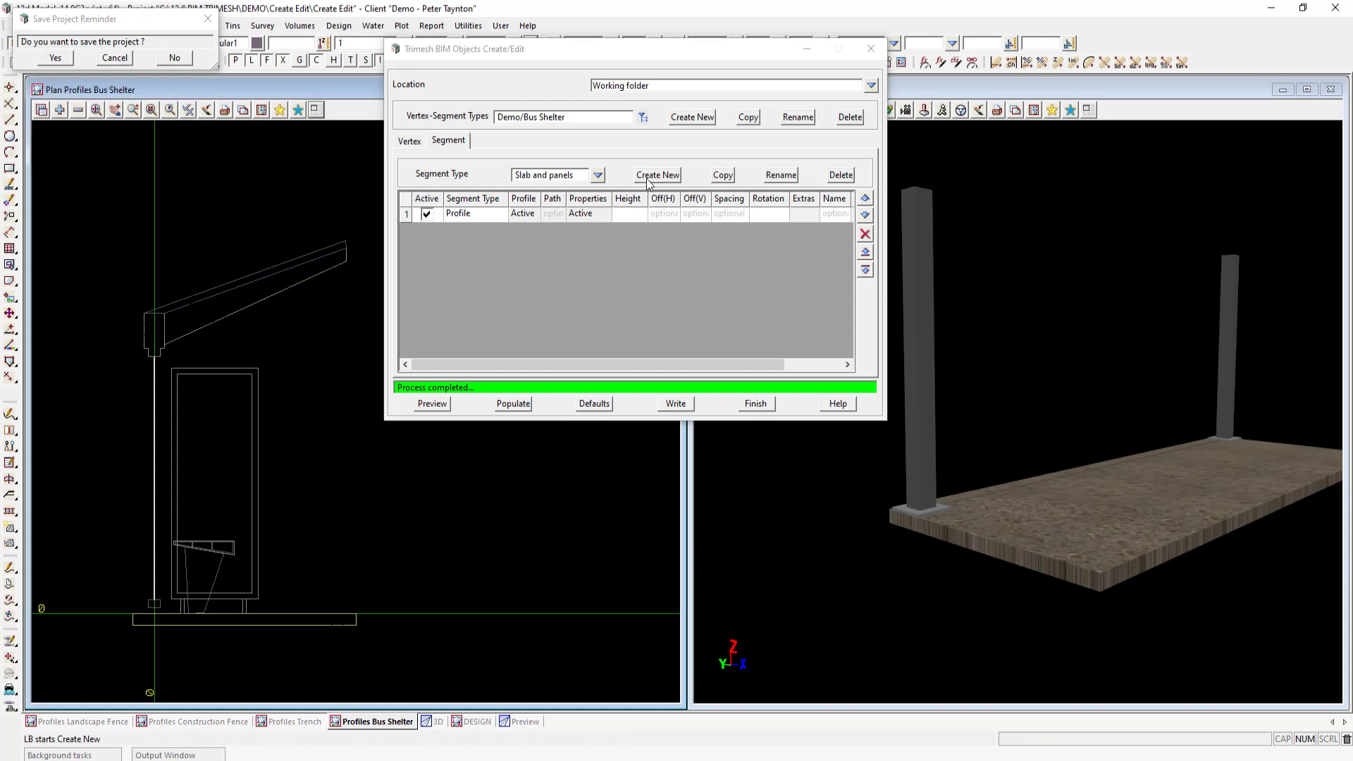
pyautogui.click(665, 215)
pyautogui.press('Down')
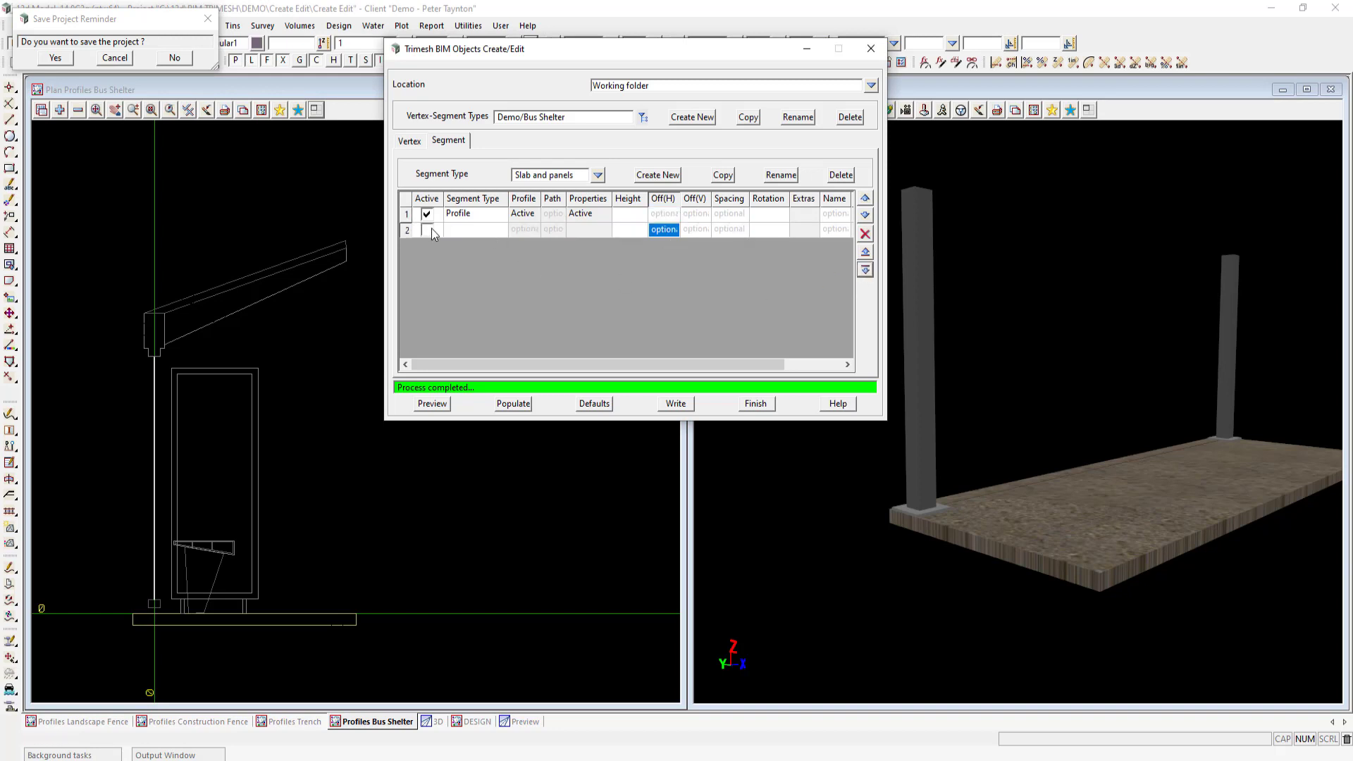
pyautogui.click(407, 231)
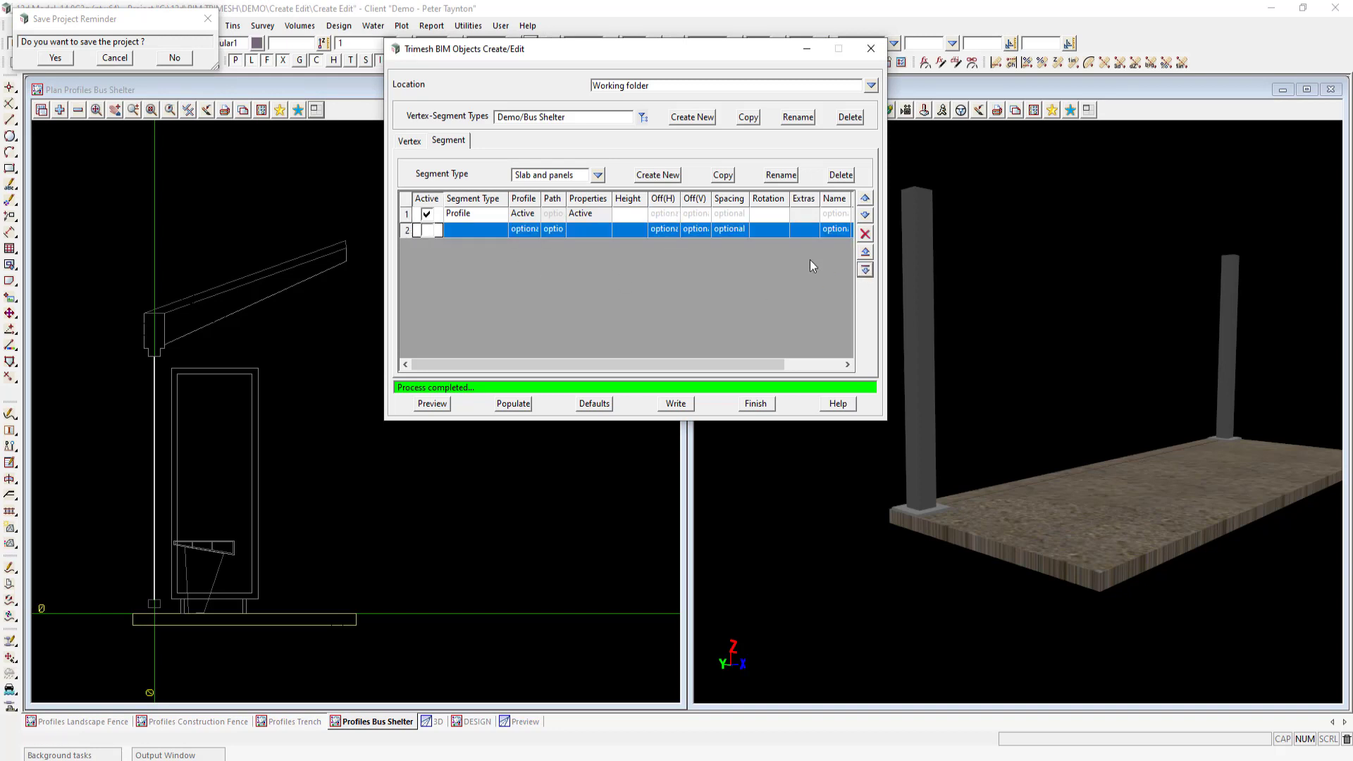
pyautogui.click(866, 234)
# Populate the Slab and panels segment type with the three roof profile strings picked in the plan, and preview the model
pyautogui.click(513, 404)
pyautogui.click(542, 467)
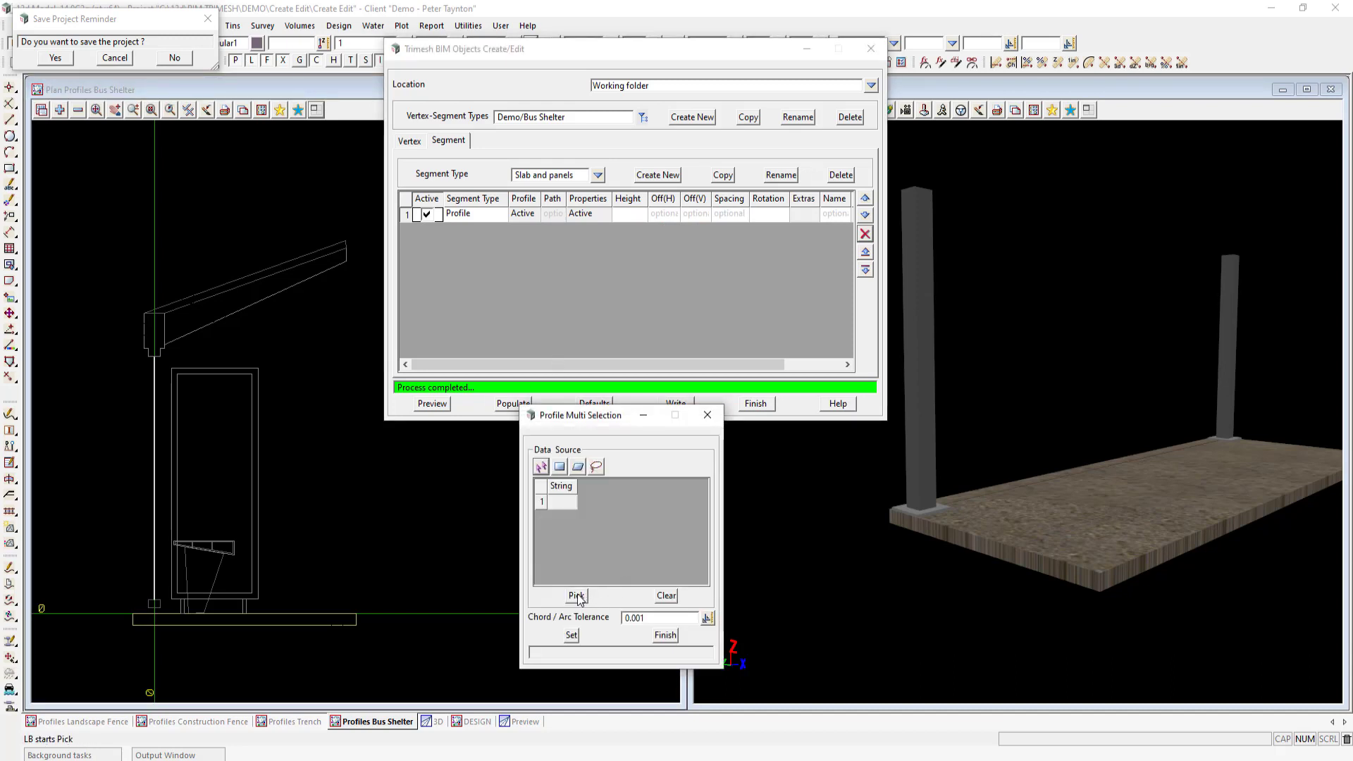
pyautogui.click(577, 597)
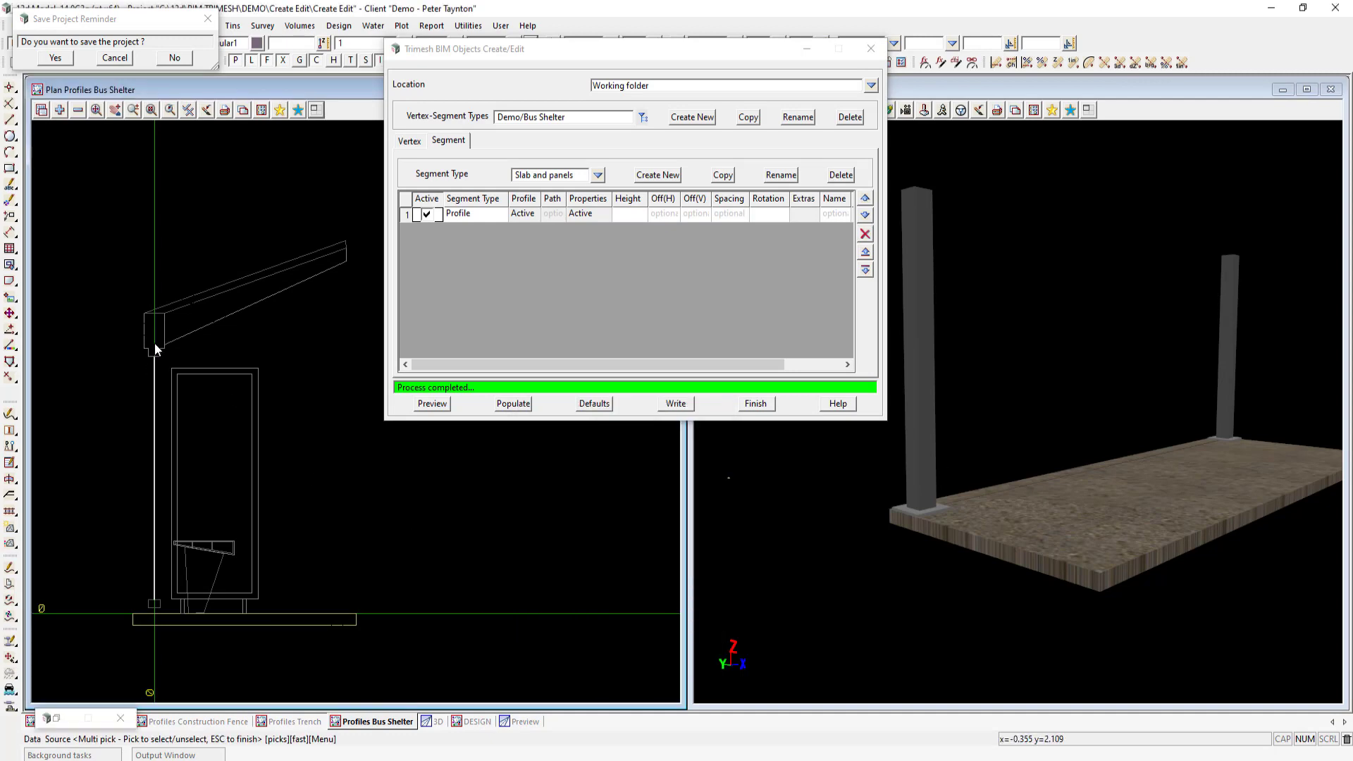
pyautogui.click(138, 335)
pyautogui.click(185, 298)
pyautogui.click(204, 330)
pyautogui.rightClick(277, 330)
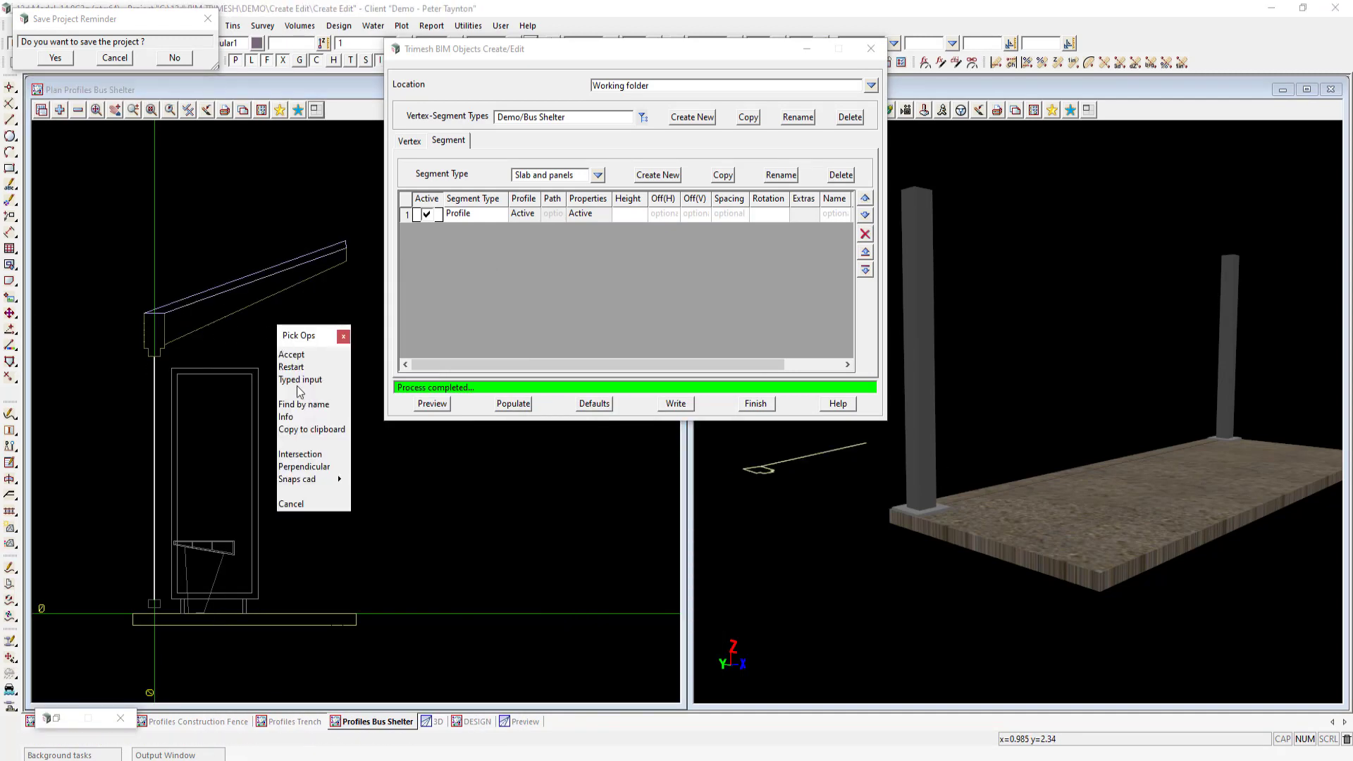
pyautogui.click(299, 503)
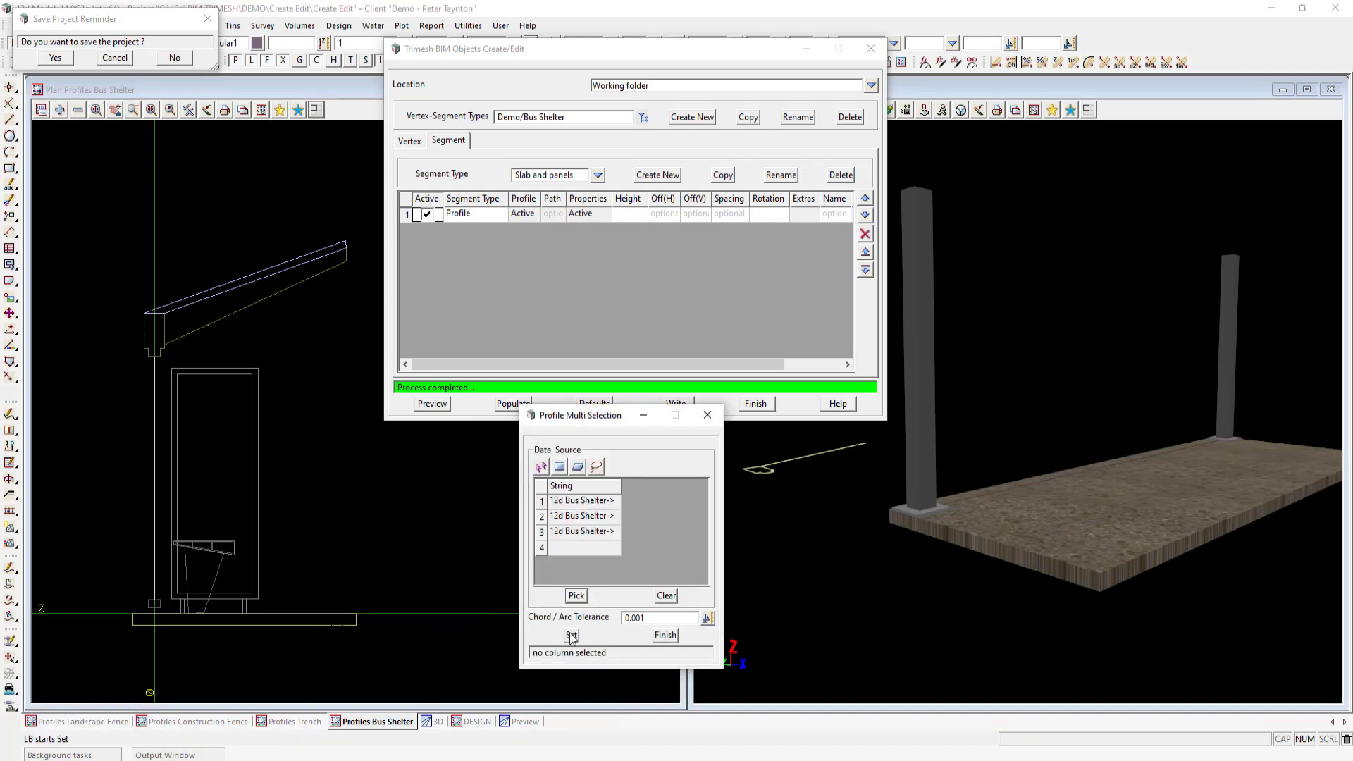
pyautogui.click(665, 635)
pyautogui.click(432, 404)
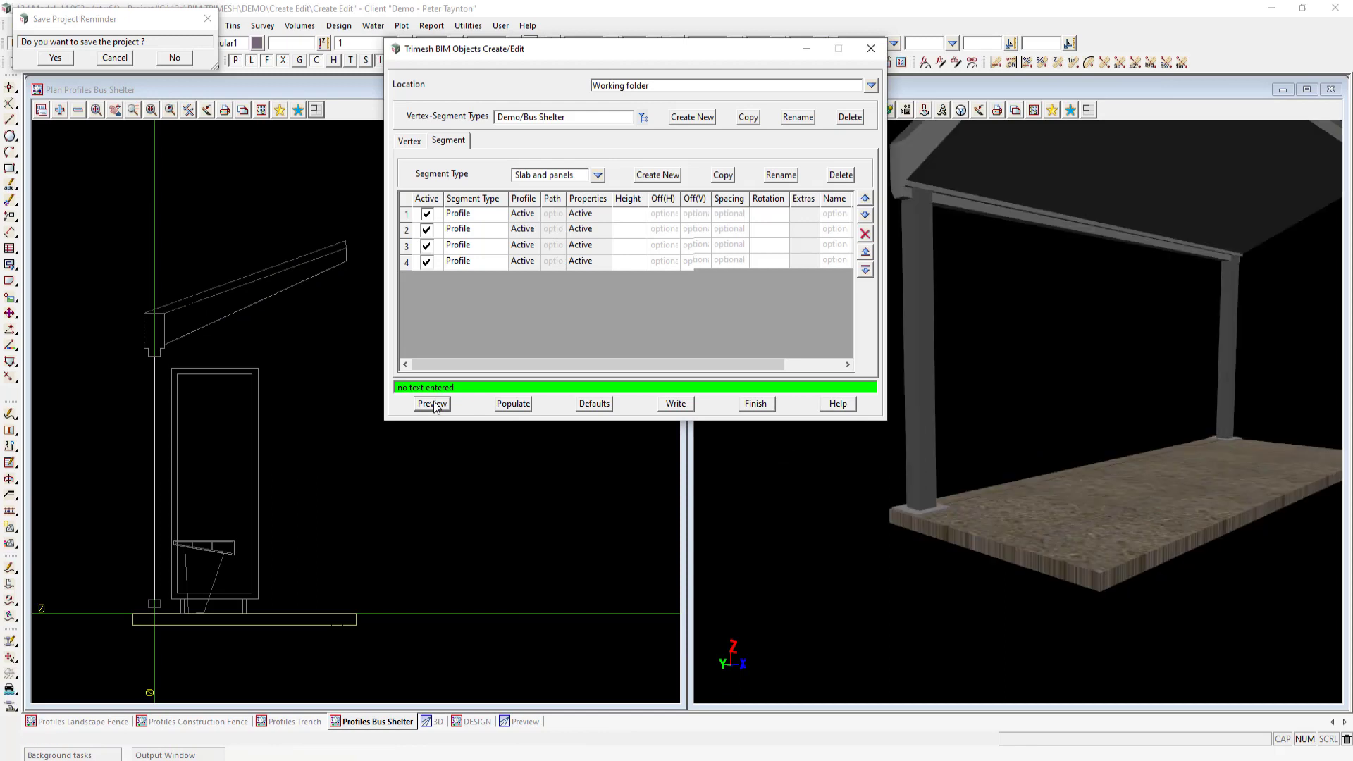
# Highlight the fourth profile row's element in the 3D preview to identify which part of the roof it creates
pyautogui.moveTo(1059, 500); pyautogui.dragTo(1055, 515)
pyautogui.scroll(-3, 1055, 514)
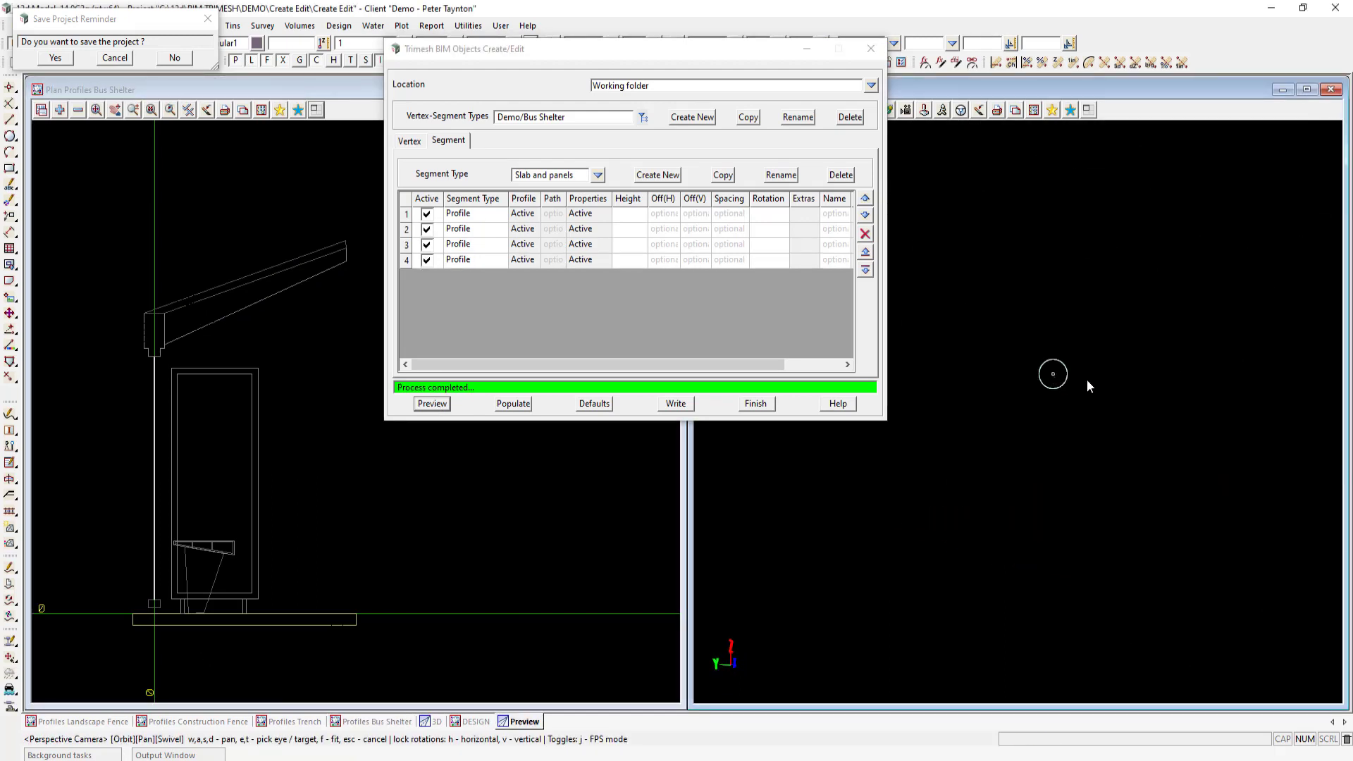
pyautogui.moveTo(687, 57); pyautogui.dragTo(600, 36)
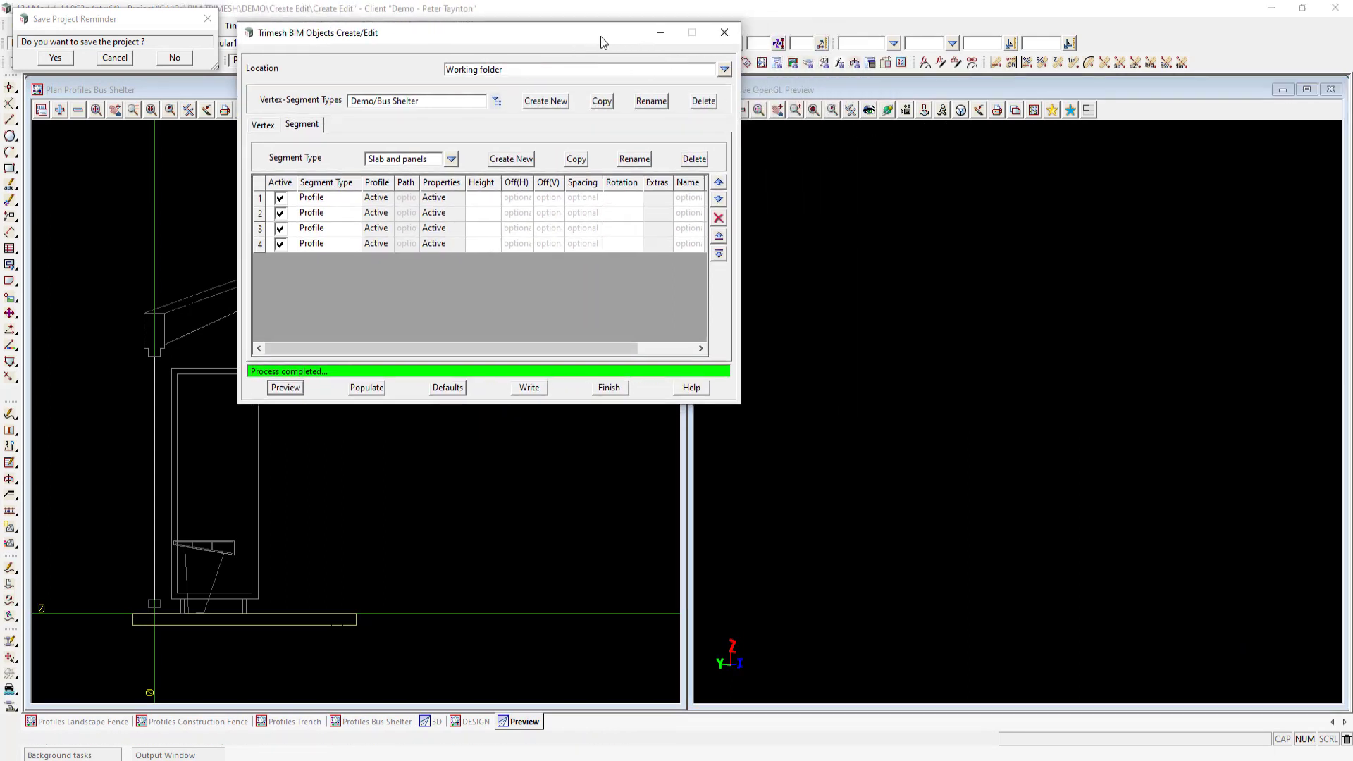
pyautogui.click(759, 111)
pyautogui.scroll(-3, 1014, 405)
pyautogui.moveTo(1013, 405); pyautogui.dragTo(982, 483)
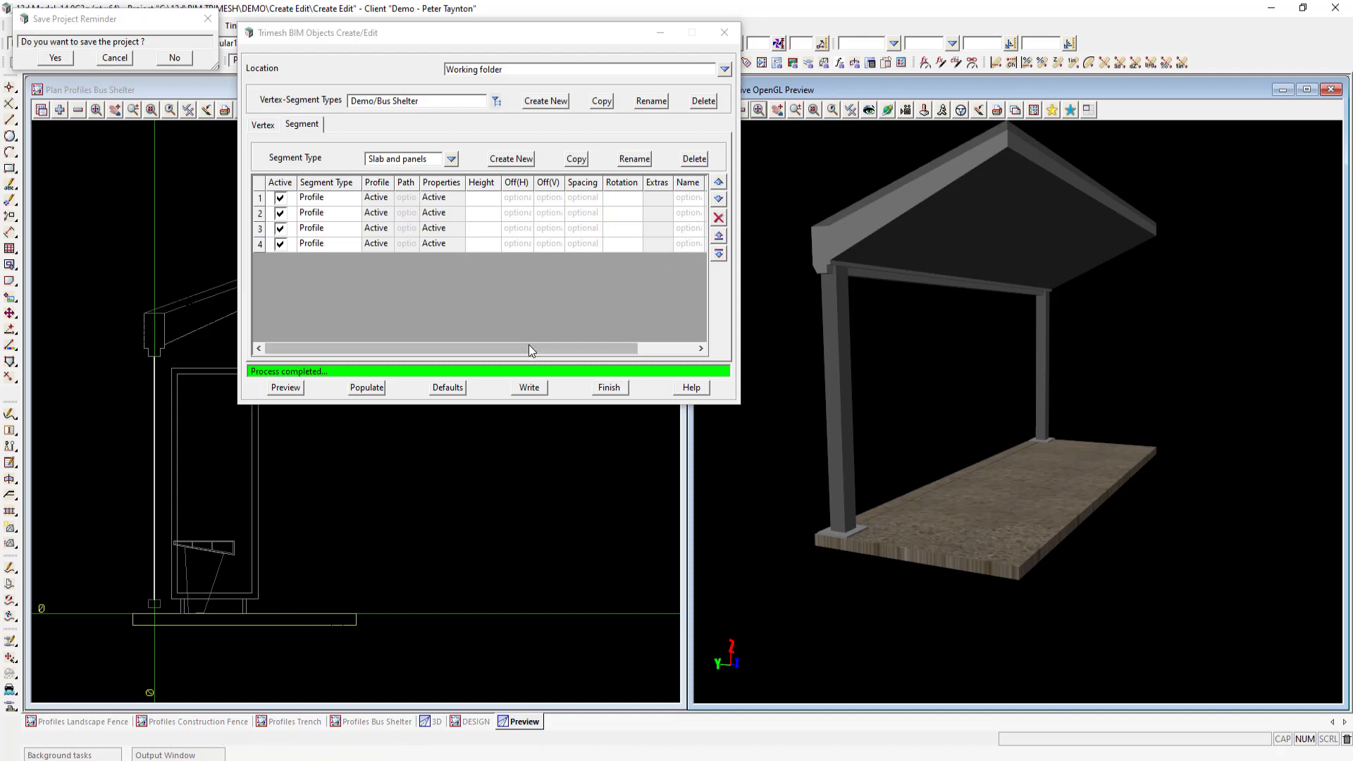
pyautogui.moveTo(529, 348); pyautogui.dragTo(586, 349)
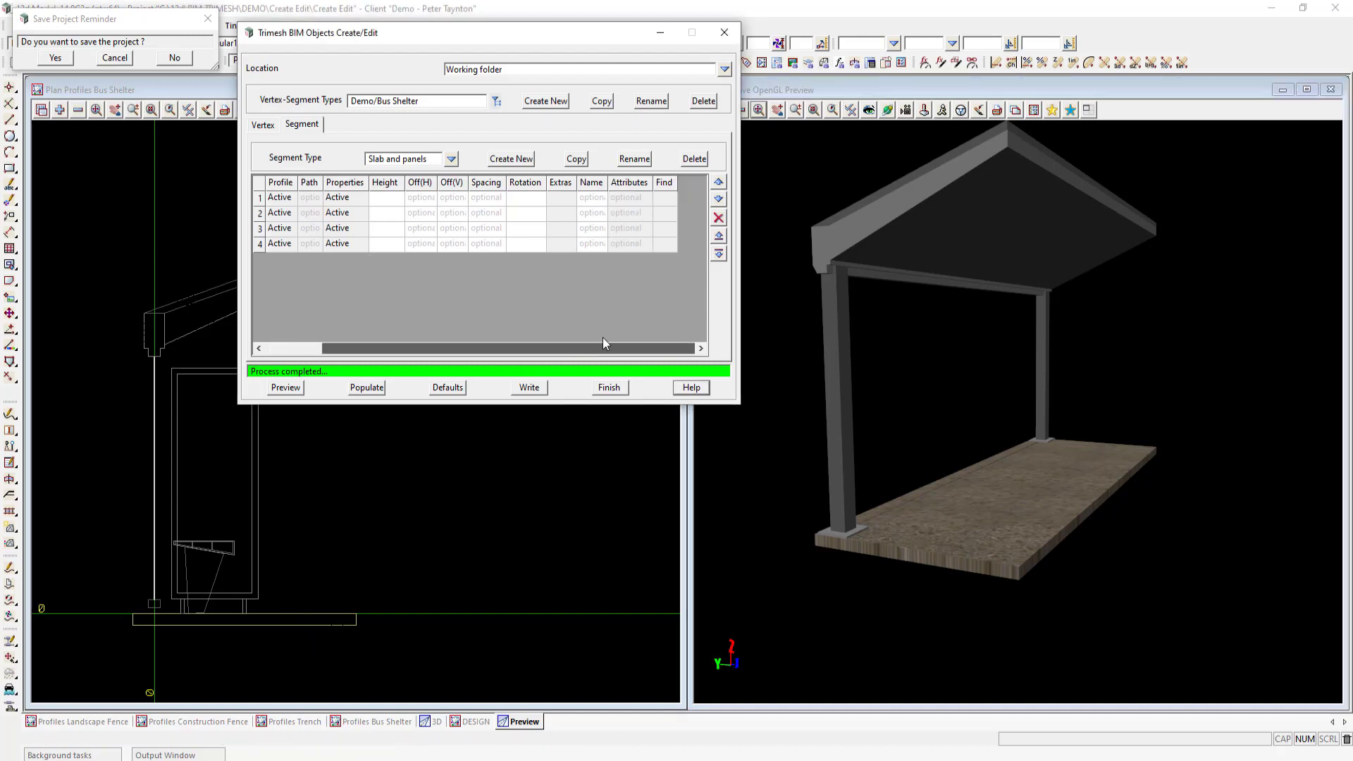
pyautogui.click(665, 245)
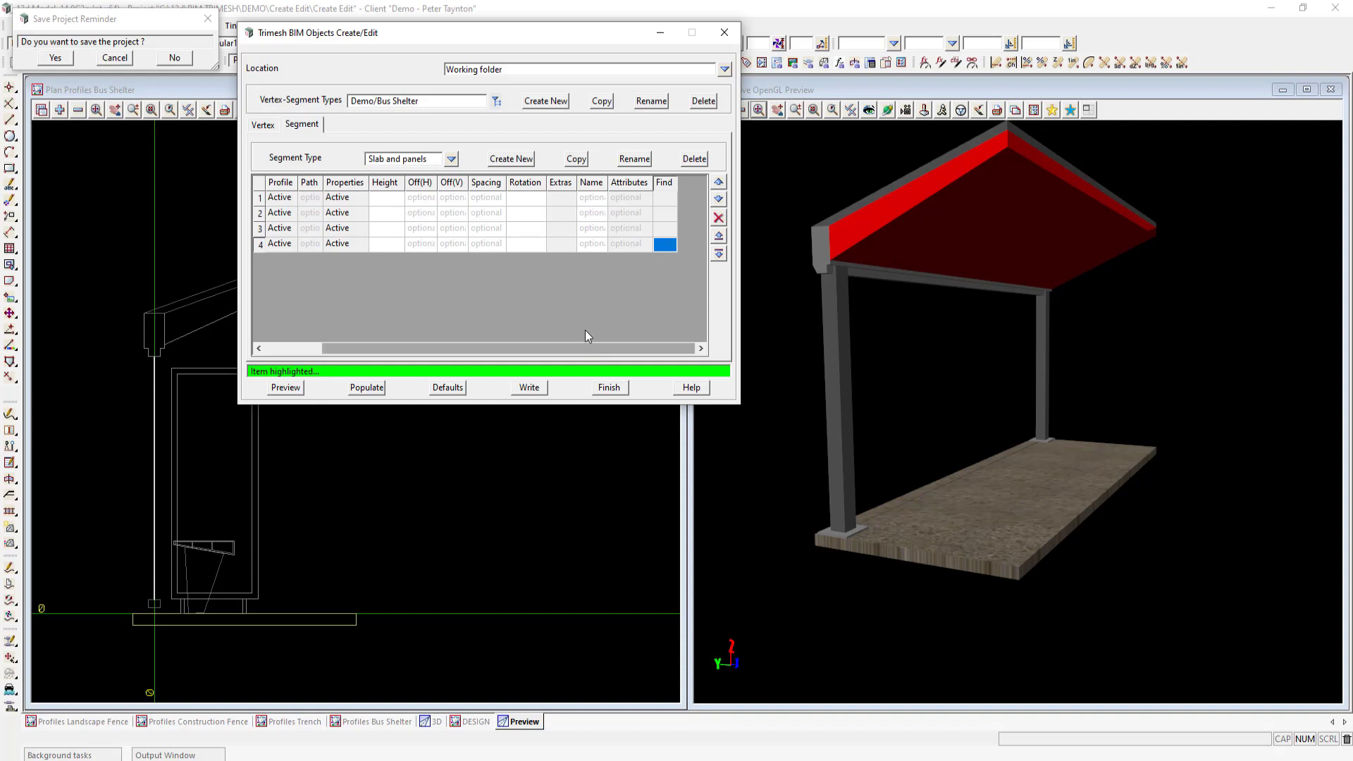
# Set the fourth profile's extra parameters to create Start, Mid and End profiles, each with a length of 0.075
pyautogui.click(560, 244)
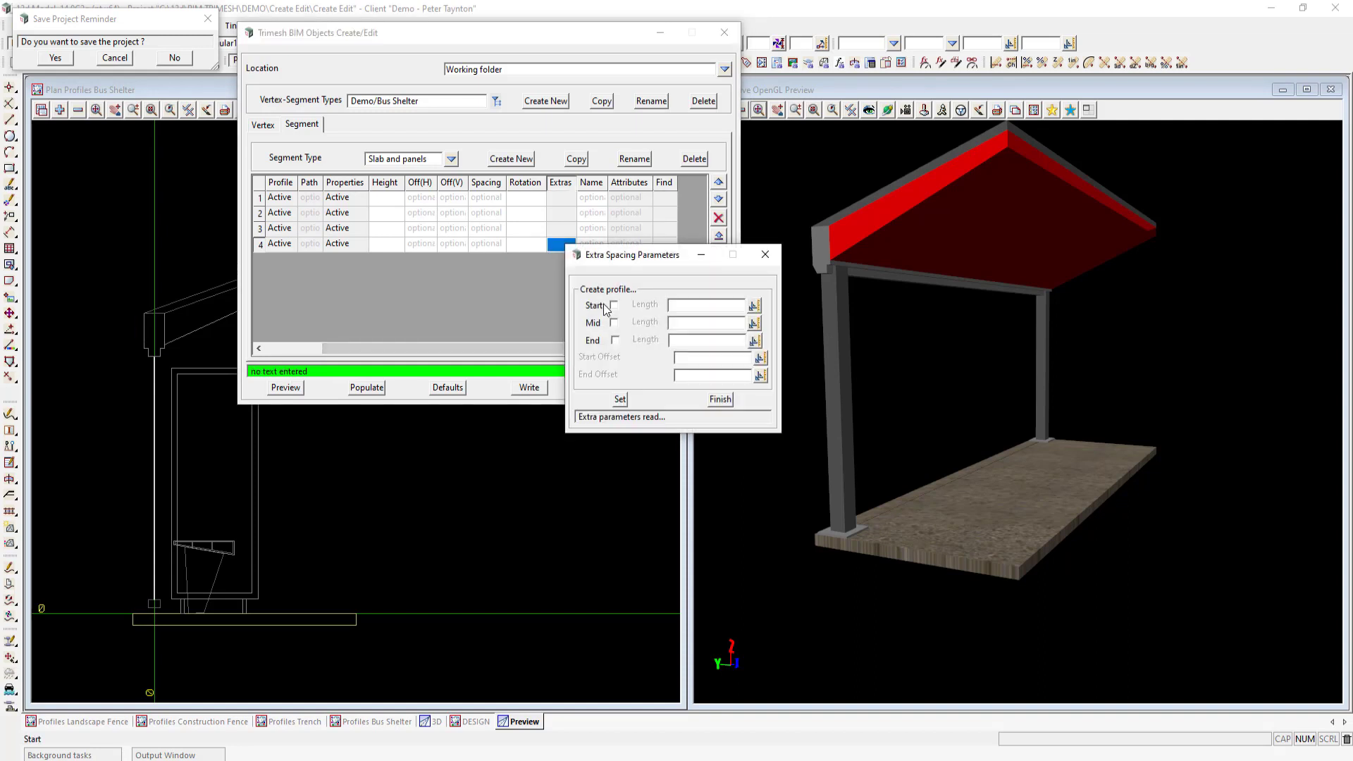
pyautogui.click(613, 305)
pyautogui.click(615, 323)
pyautogui.click(614, 340)
pyautogui.click(691, 306)
pyautogui.write('0.075')
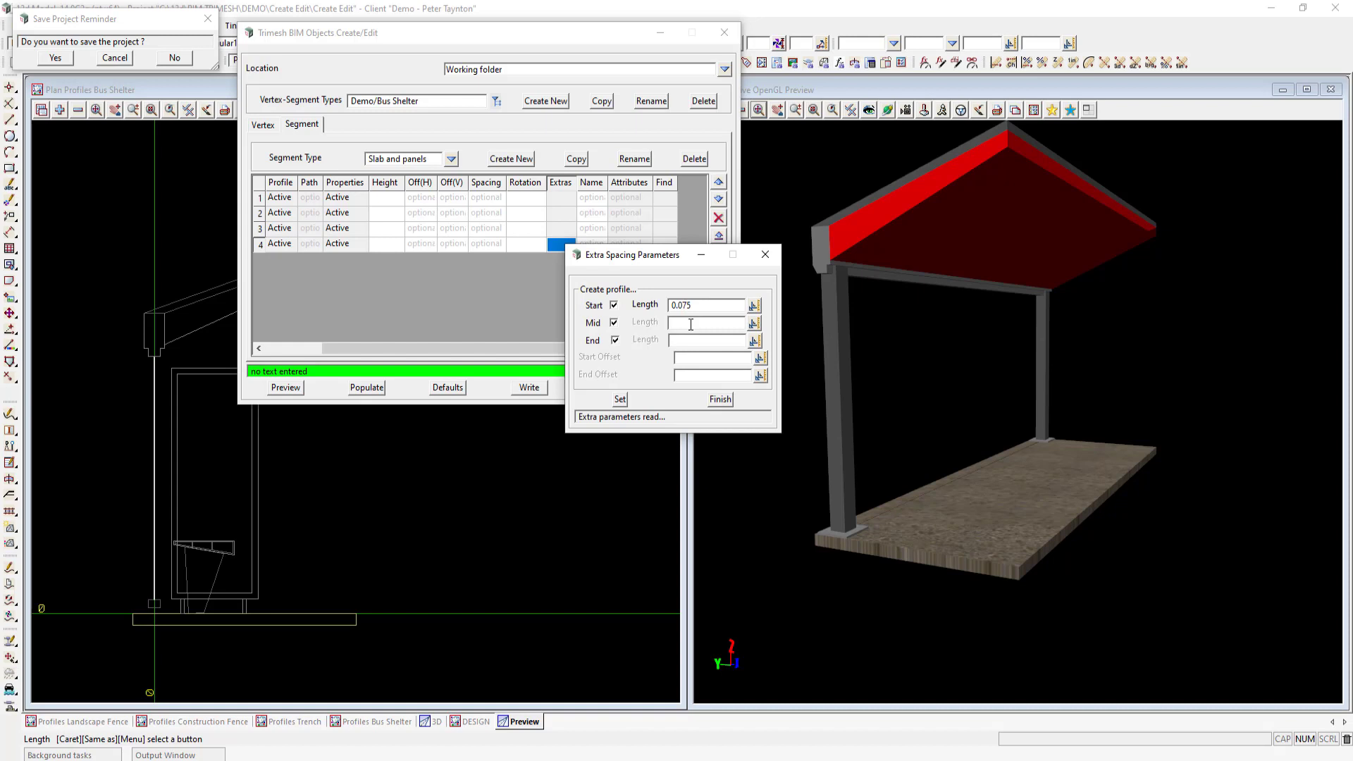
pyautogui.click(691, 324)
pyautogui.write('0.075')
pyautogui.click(684, 341)
pyautogui.write('0.0')
pyautogui.click(620, 399)
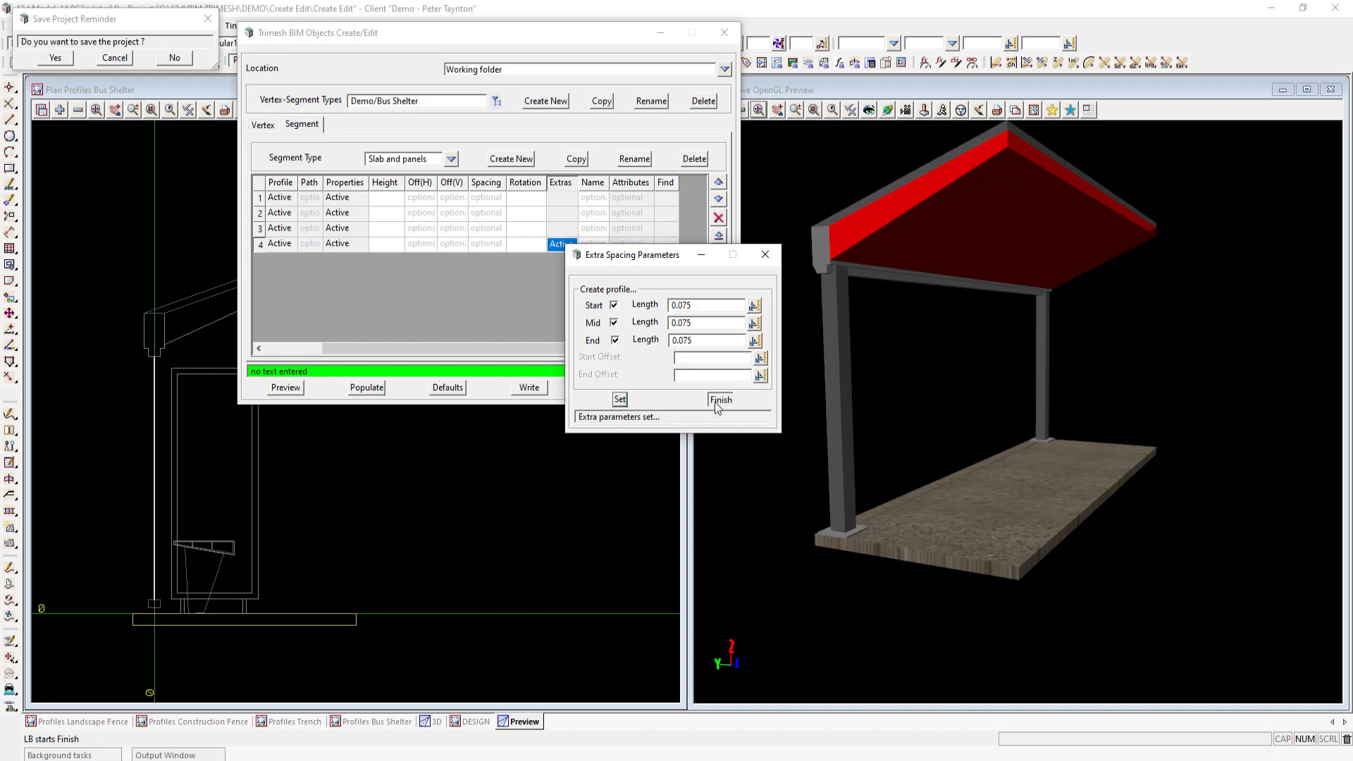
pyautogui.click(716, 400)
# Preview the shelter and examine the roof beams from below
pyautogui.click(286, 388)
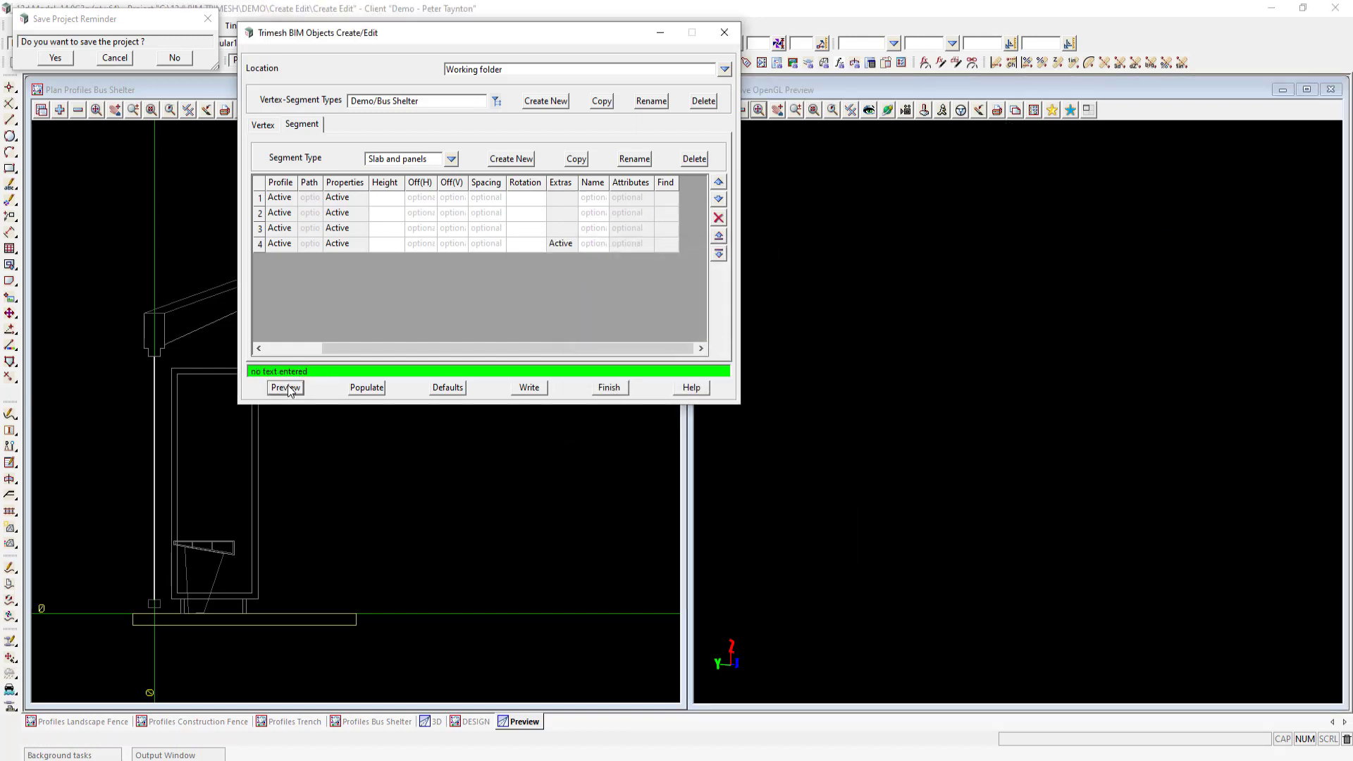
pyautogui.click(872, 340)
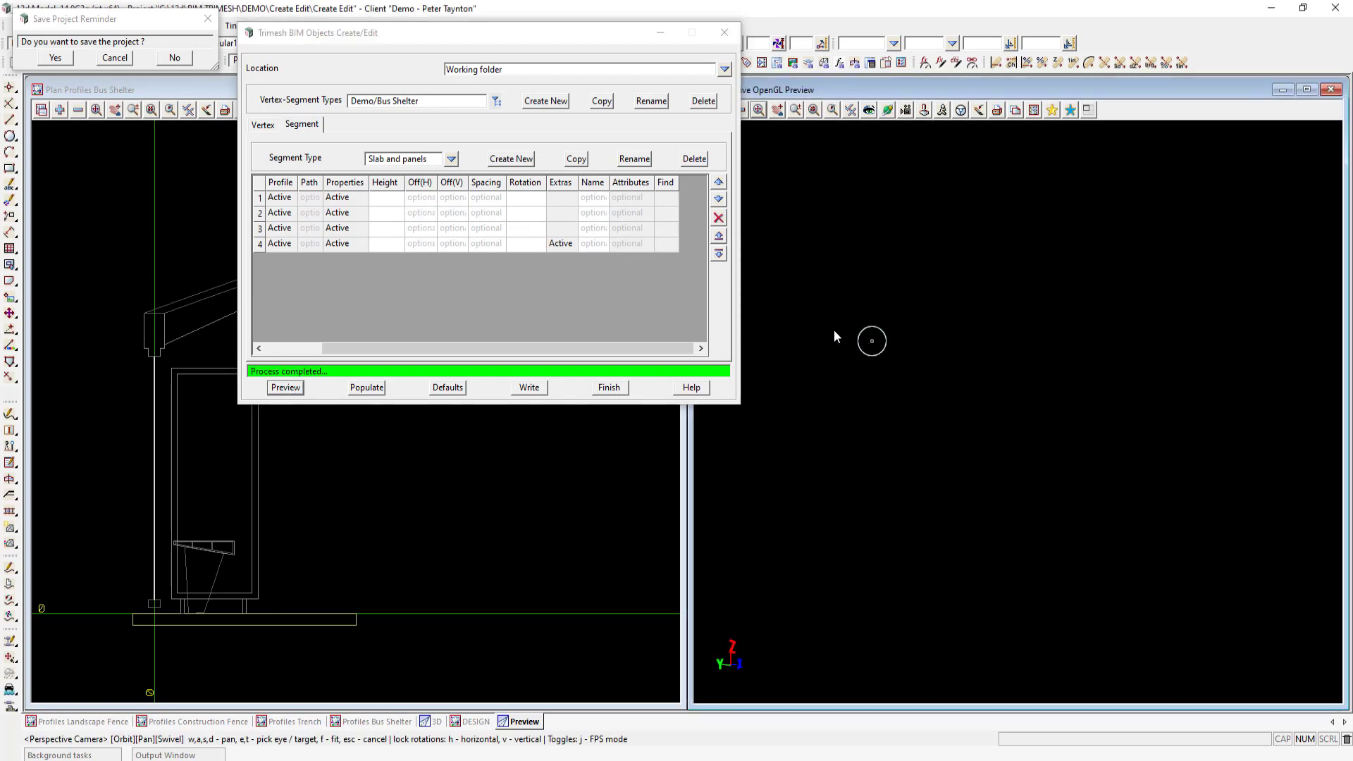
pyautogui.moveTo(877, 344)
pyautogui.mouseDown()
pyautogui.moveTo(882, 332)
pyautogui.moveTo(882, 358)
pyautogui.mouseUp()
pyautogui.scroll(-1, 968, 486)
pyautogui.scroll(3, 1023, 638)
pyautogui.moveTo(1028, 633)
pyautogui.mouseDown()
pyautogui.moveTo(993, 607)
pyautogui.moveTo(1005, 629)
pyautogui.mouseUp()
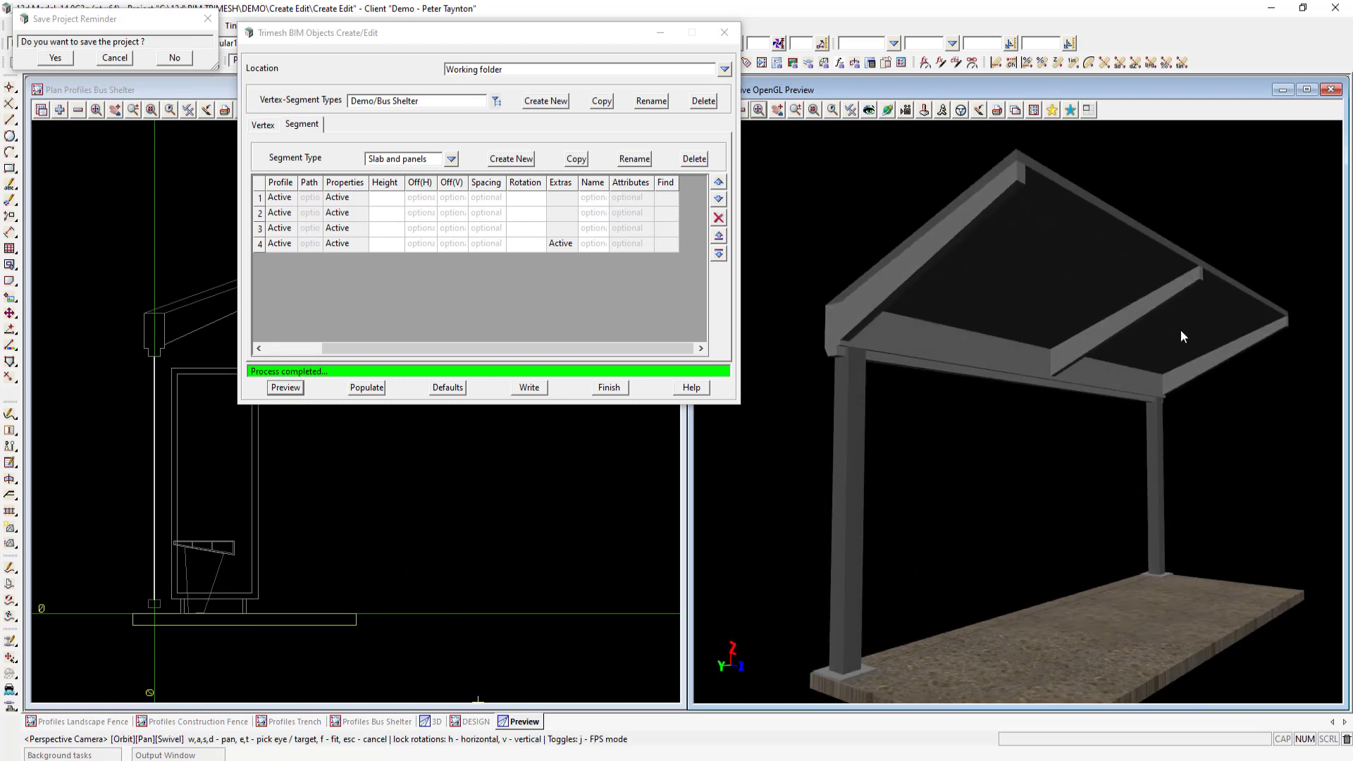
# Switch off the Start, Mid and End profiles in the fourth row's extras and preview the roof
pyautogui.doubleClick(558, 244)
pyautogui.click(615, 339)
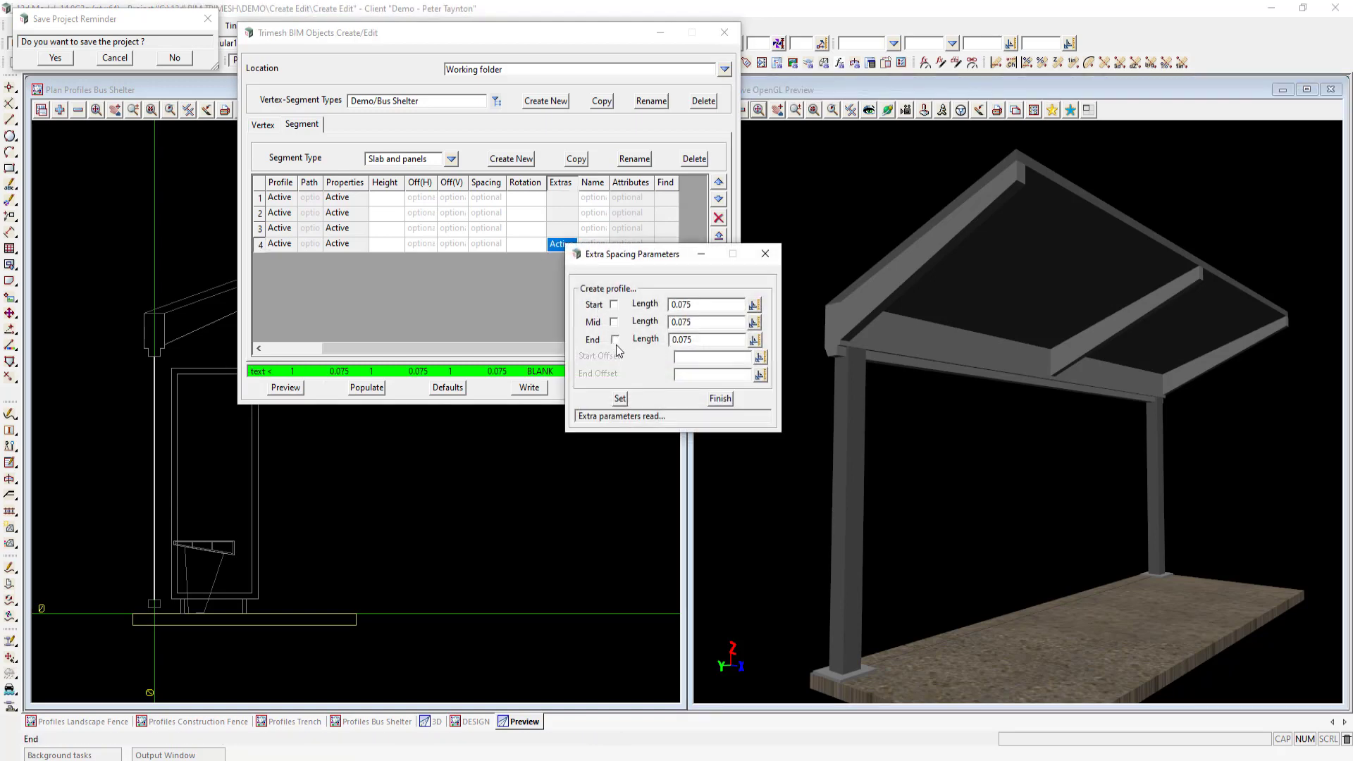
pyautogui.click(620, 399)
pyautogui.click(716, 399)
pyautogui.click(285, 387)
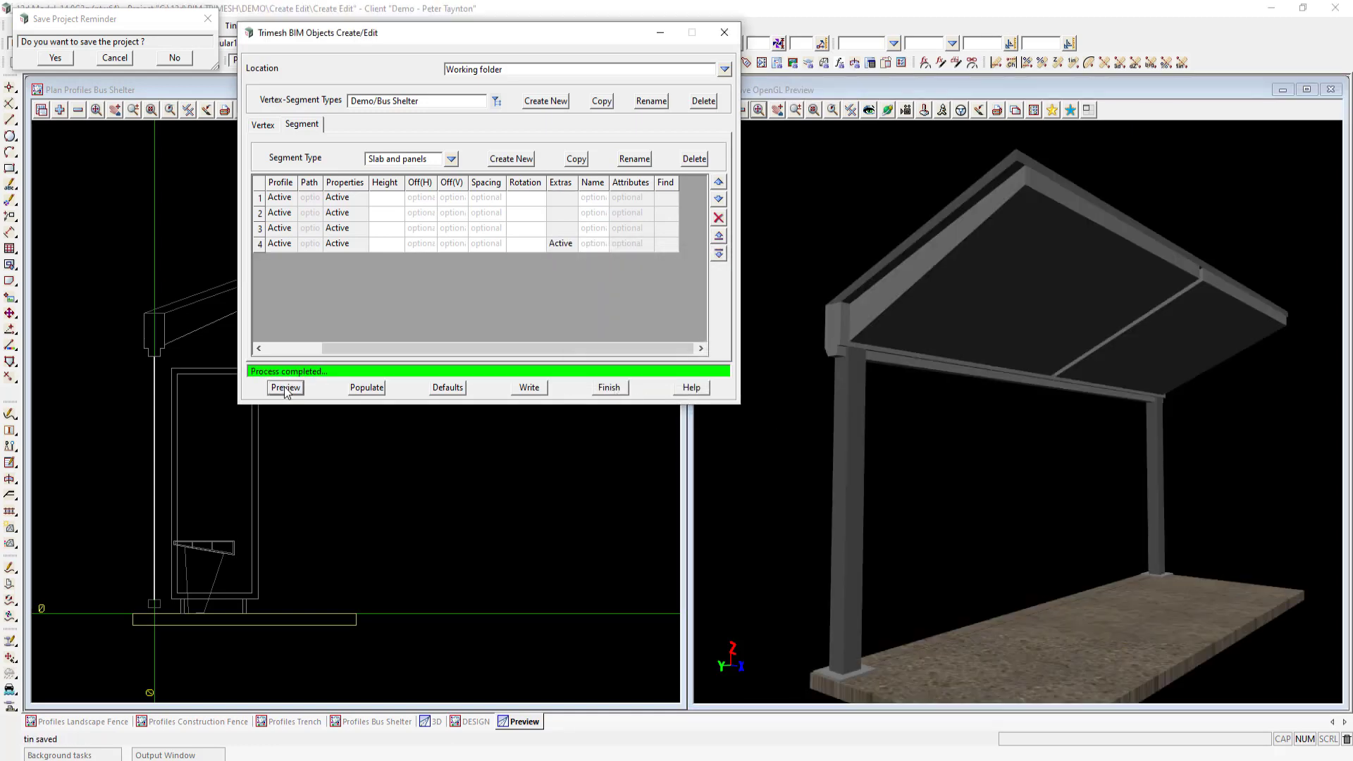
pyautogui.moveTo(985, 286); pyautogui.dragTo(1201, 268)
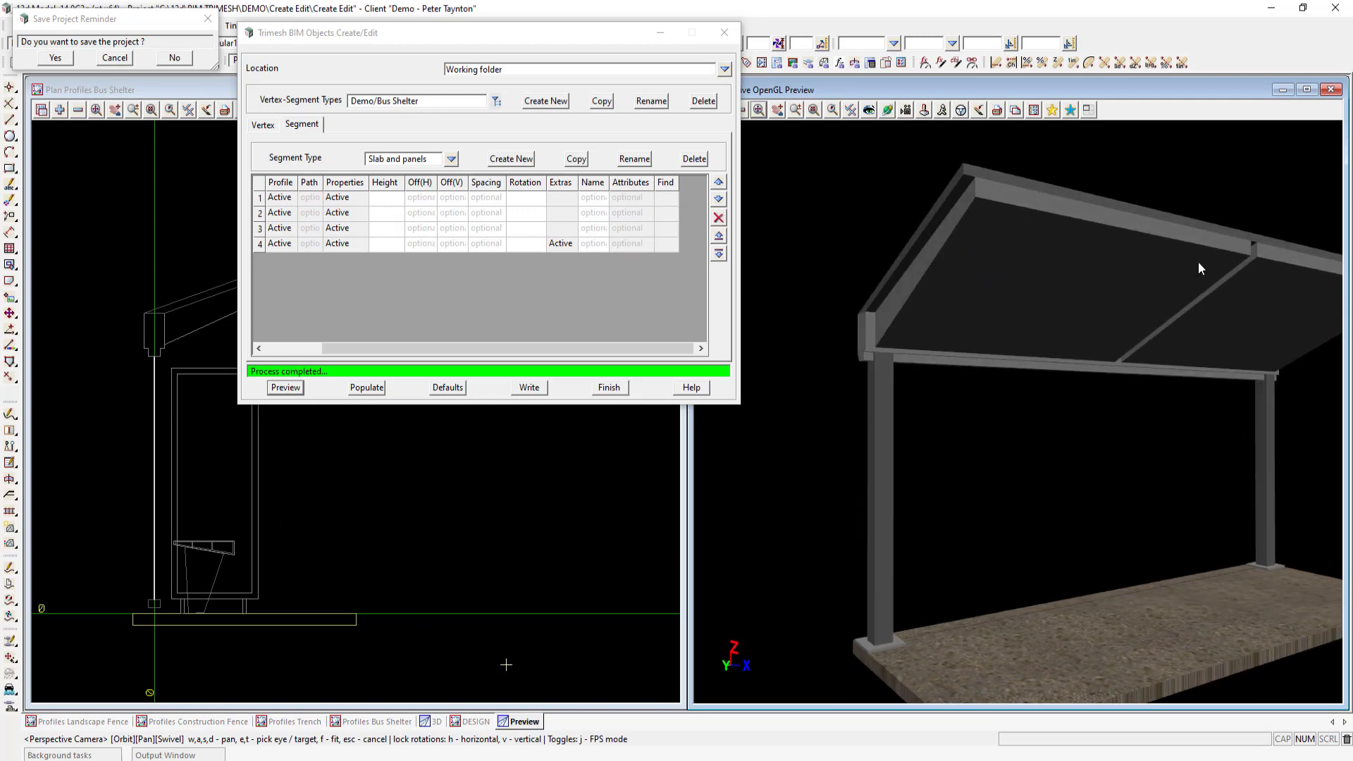
# Switch the fourth row's Start, Mid and End profiles back on and preview the roof beams again
pyautogui.doubleClick(560, 244)
pyautogui.click(609, 305)
pyautogui.click(610, 323)
pyautogui.click(611, 340)
pyautogui.click(616, 400)
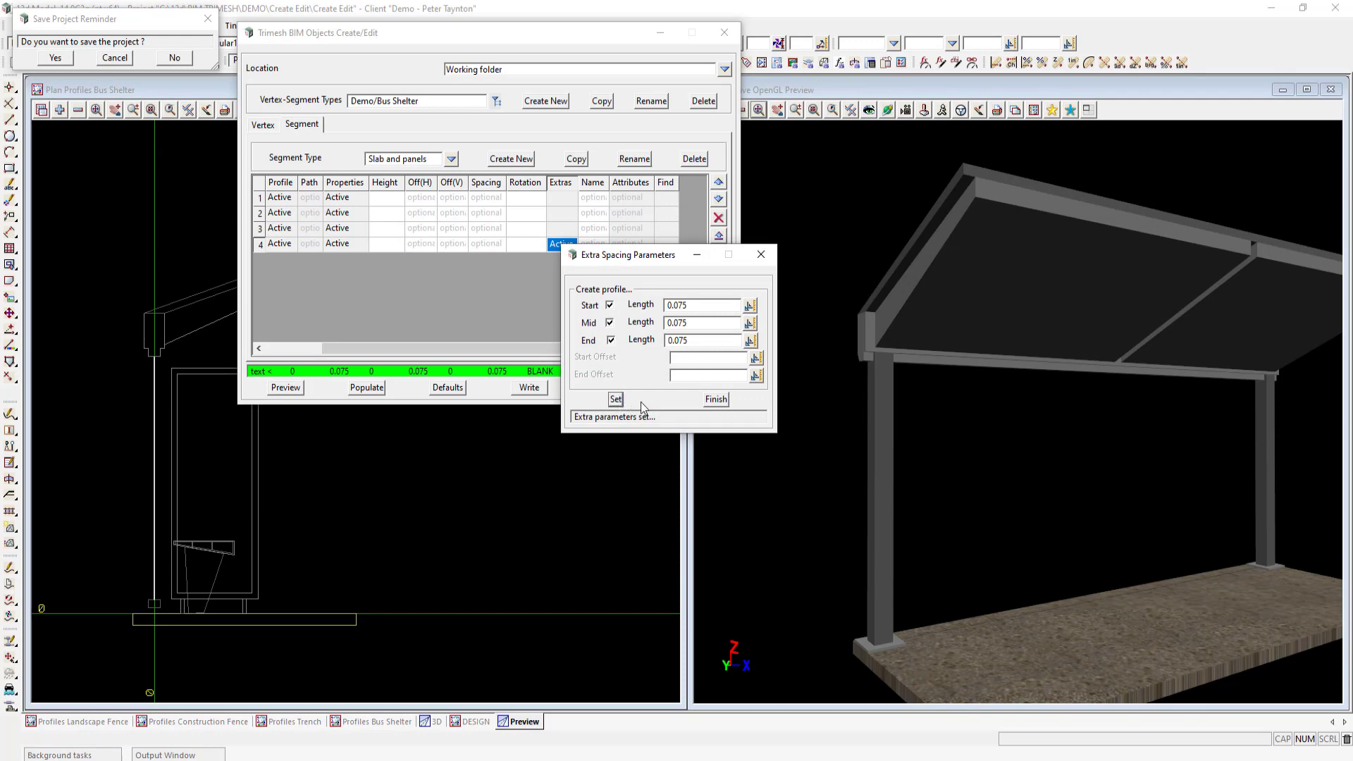
pyautogui.click(715, 398)
pyautogui.click(276, 389)
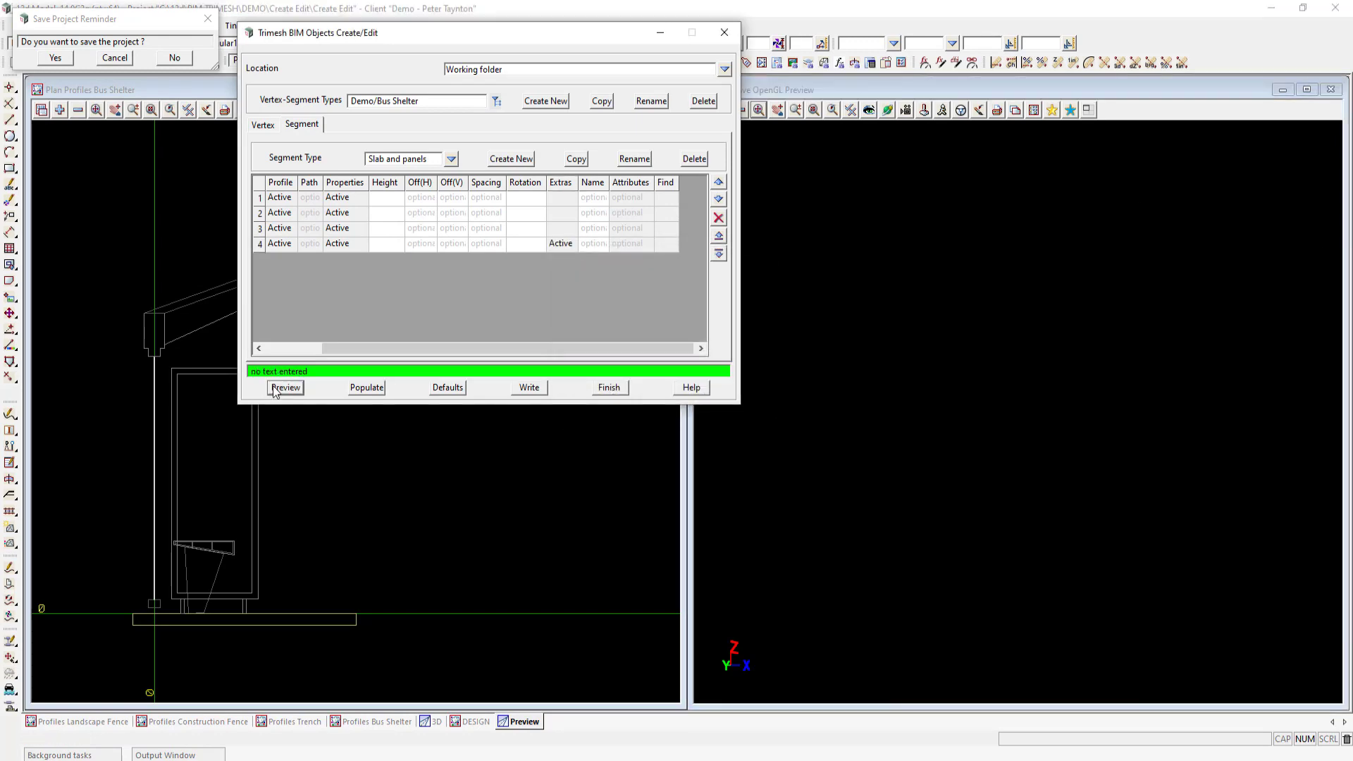
pyautogui.click(913, 339)
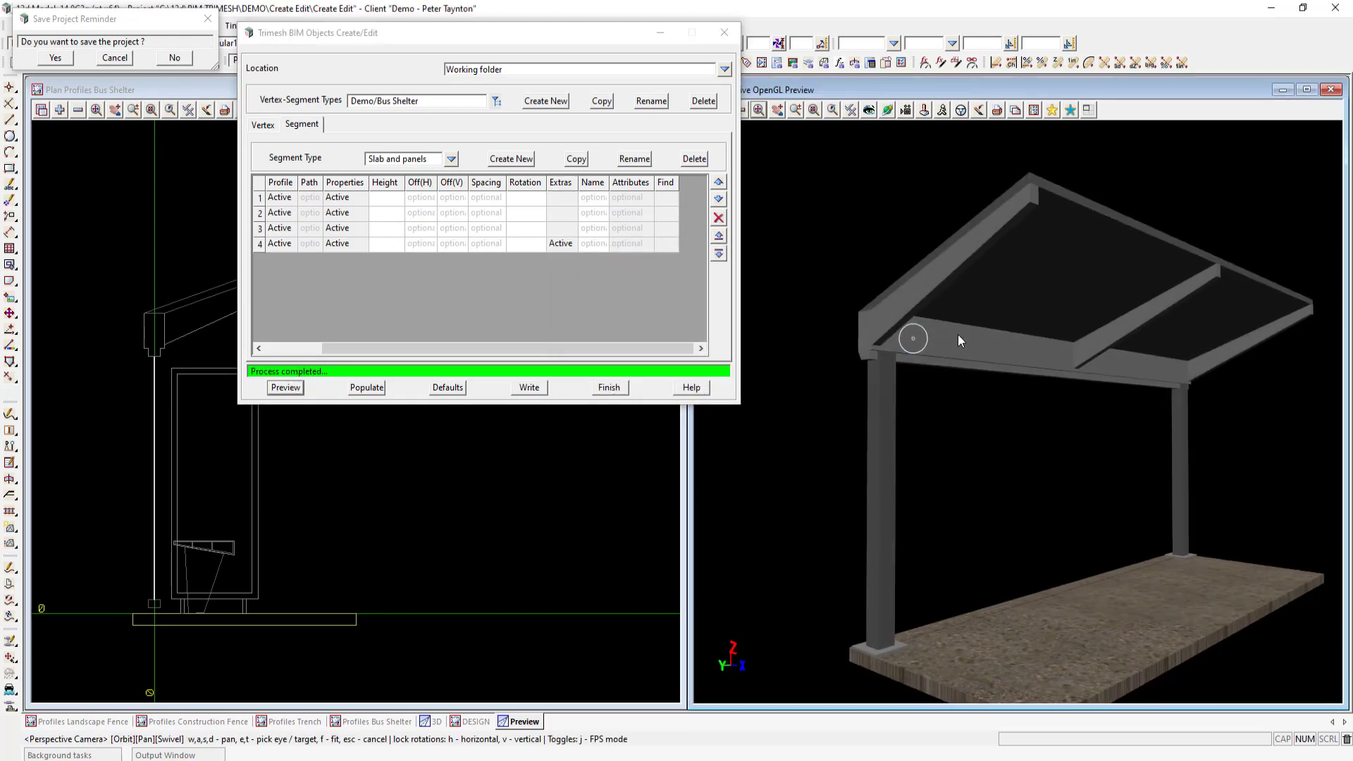
# Populate the segment type with the vertical back panel string and the small rail string at its base, and preview the shelter
pyautogui.moveTo(441, 349); pyautogui.dragTo(299, 359)
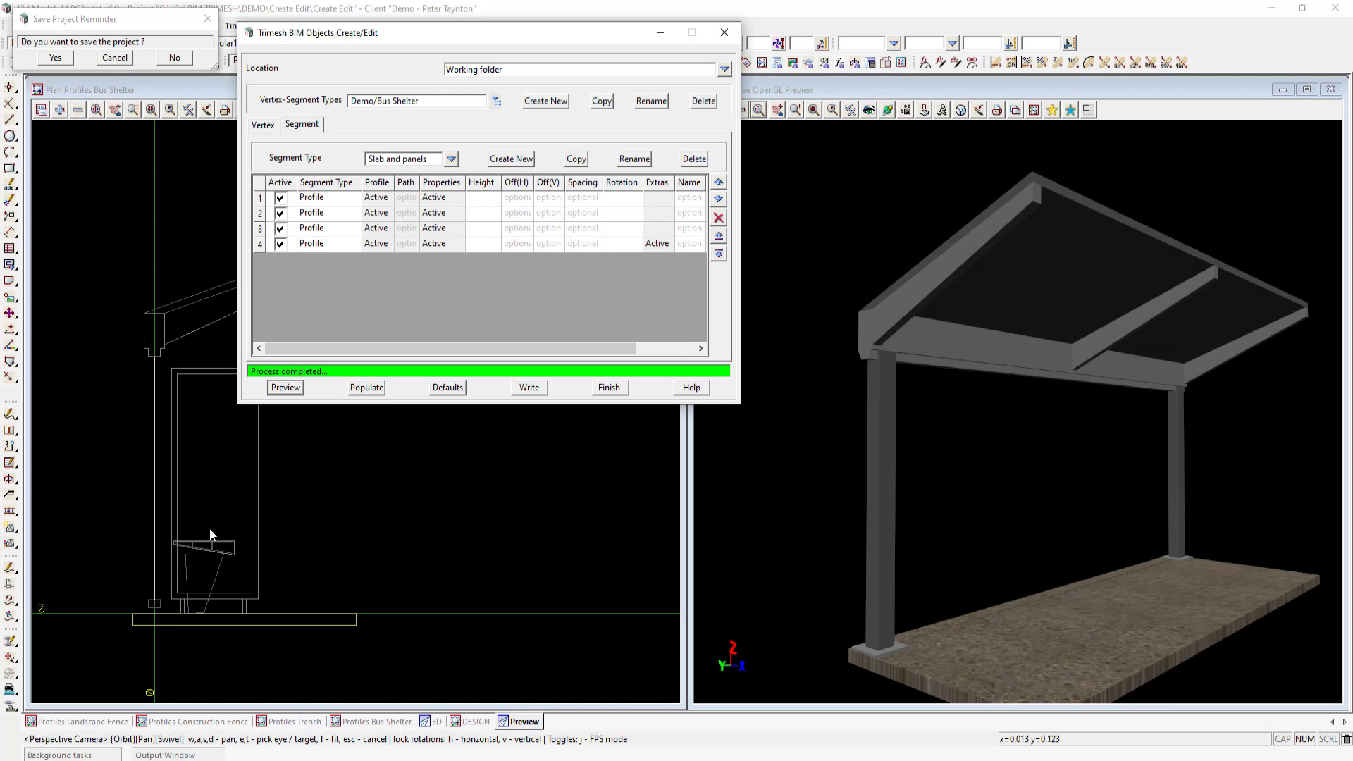
pyautogui.click(361, 393)
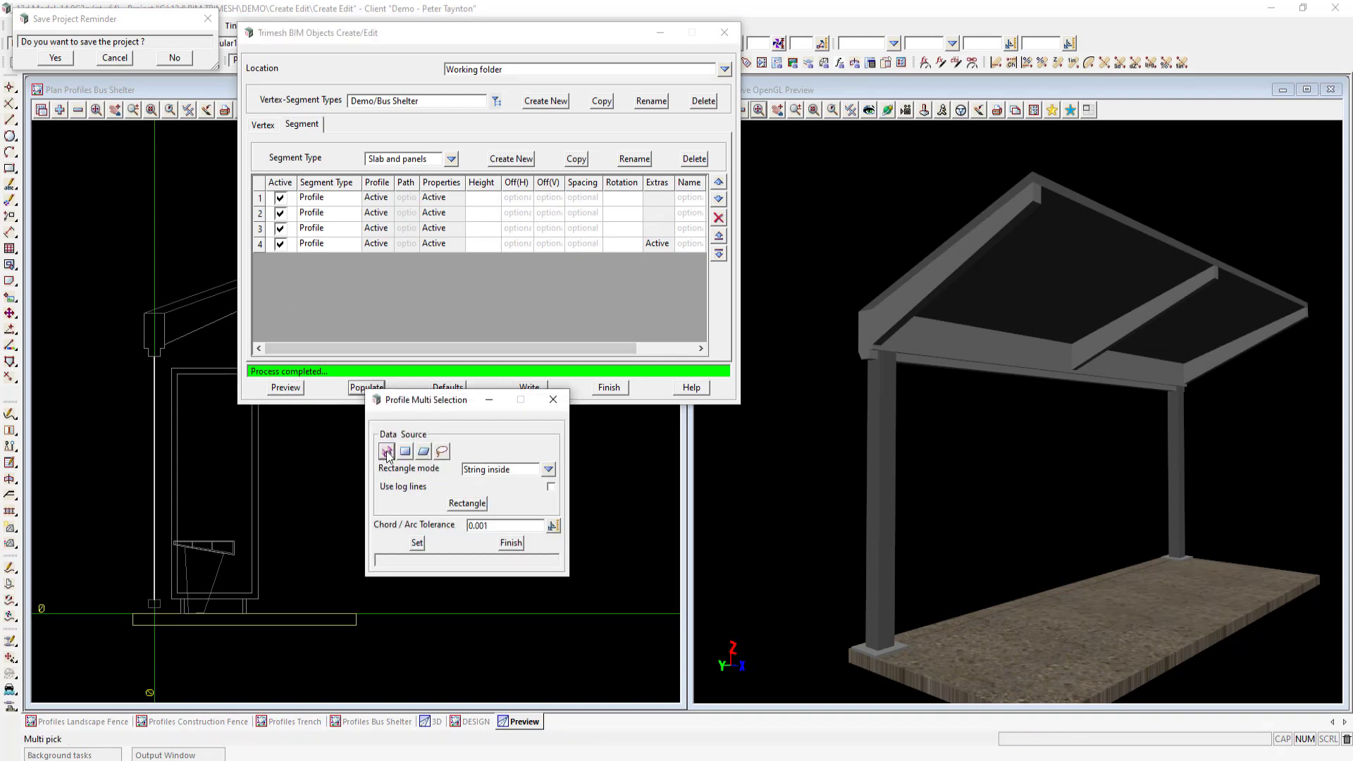
pyautogui.click(386, 451)
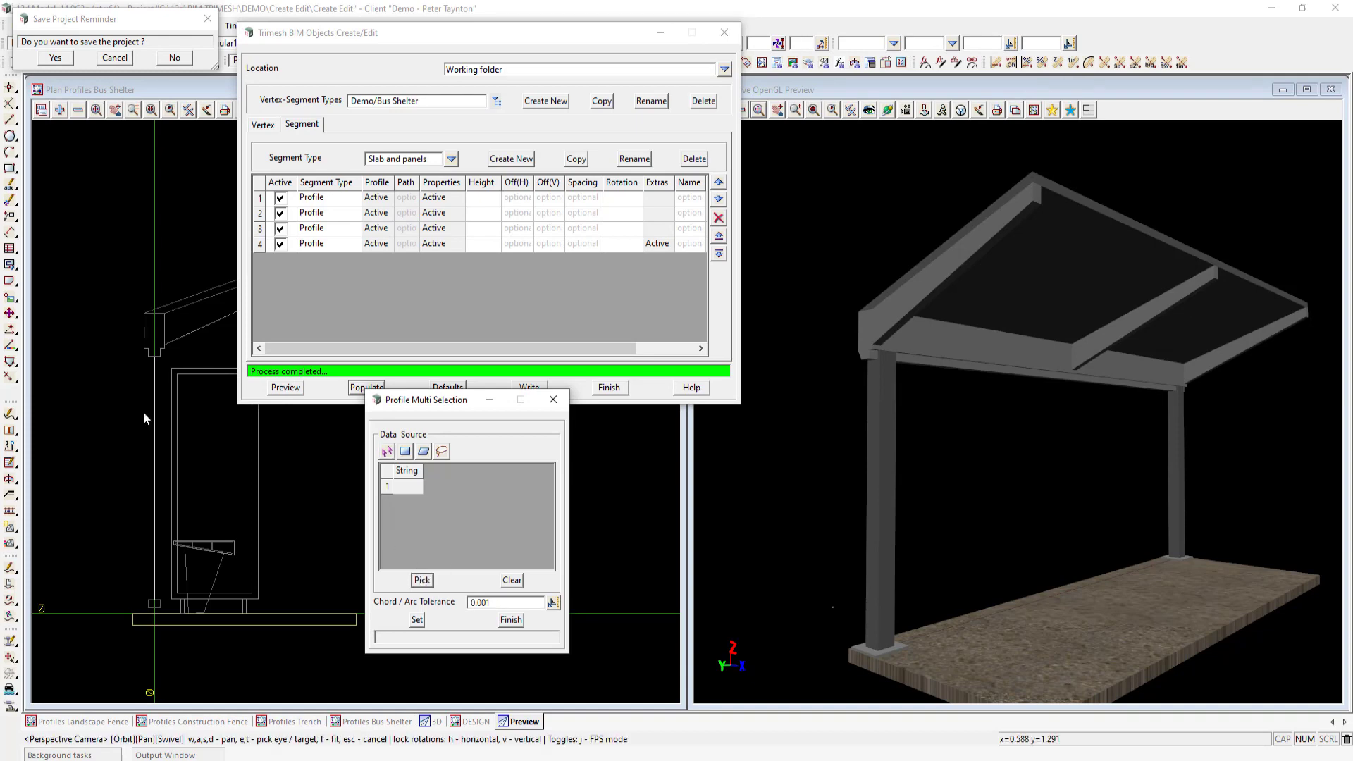
pyautogui.click(423, 580)
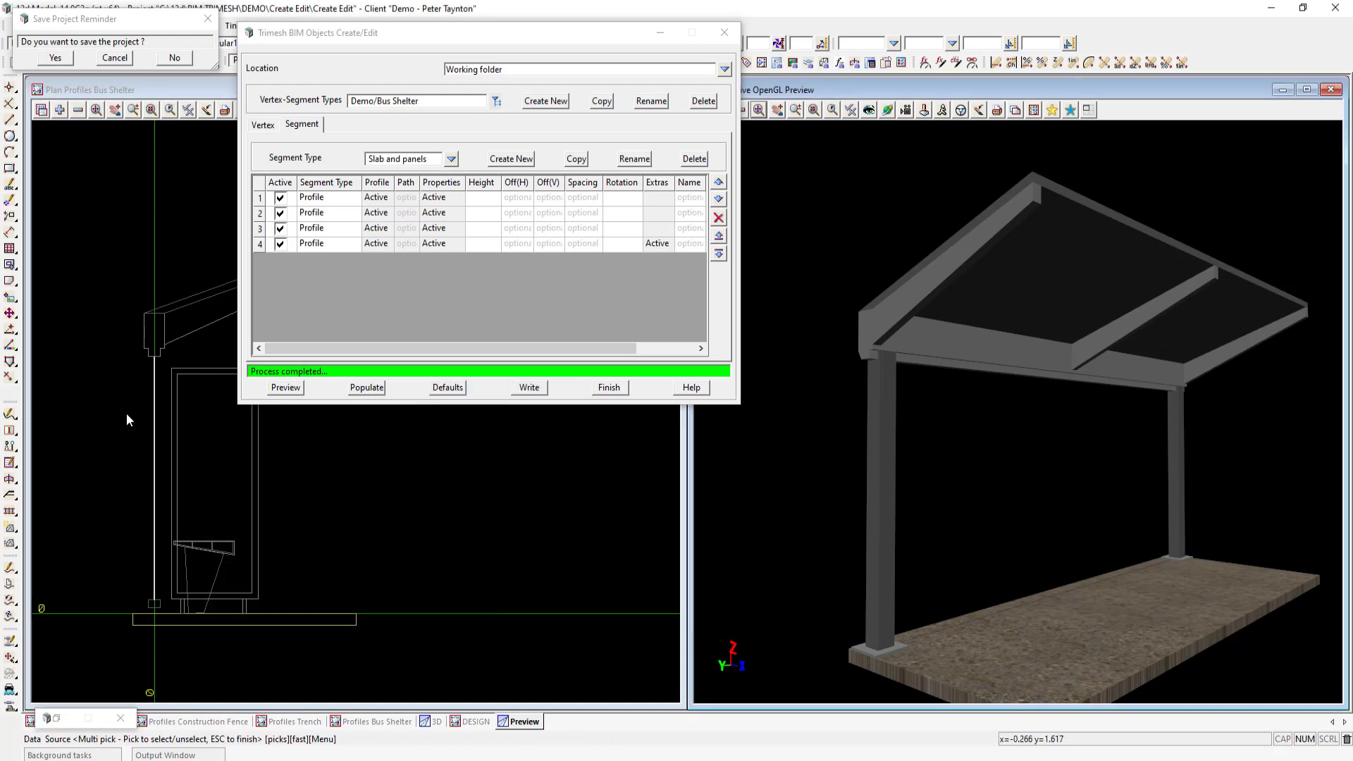
pyautogui.click(153, 414)
pyautogui.click(153, 414)
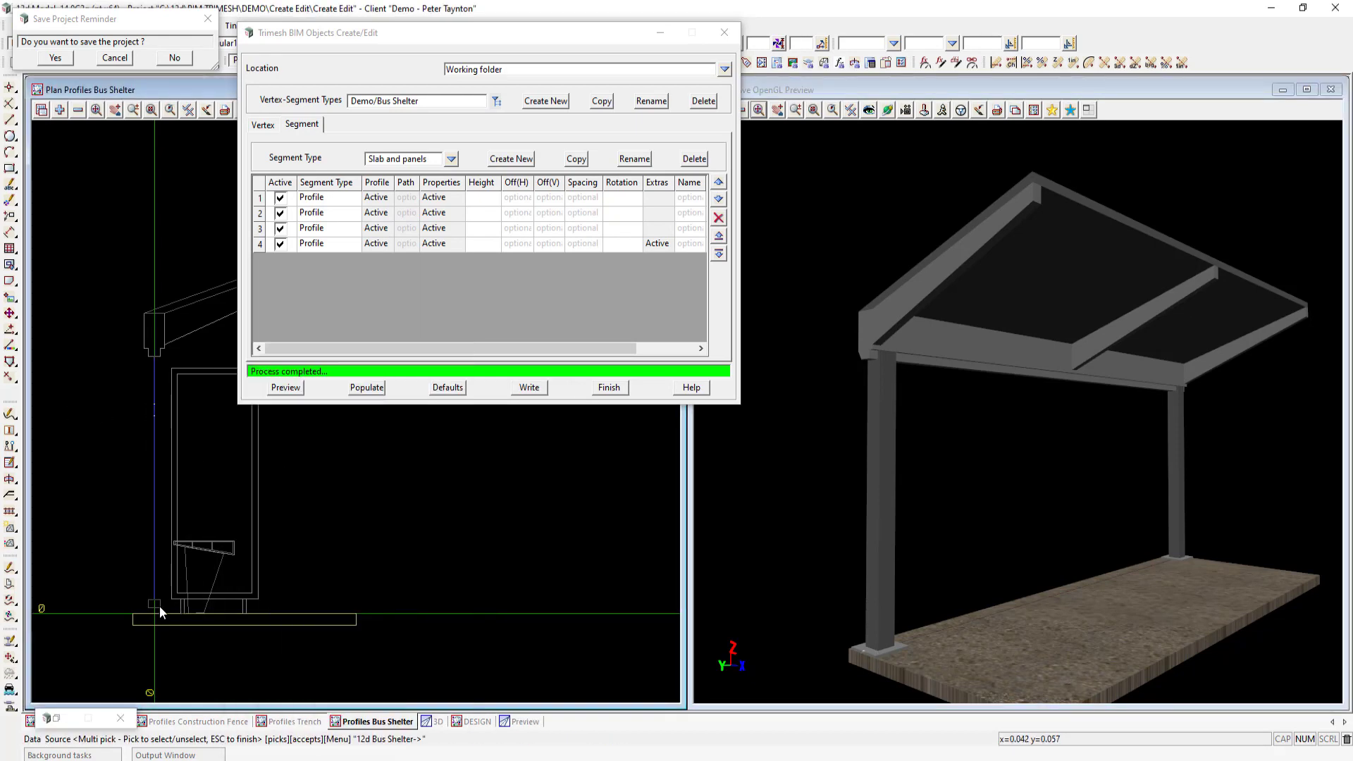
pyautogui.rightClick(54, 469)
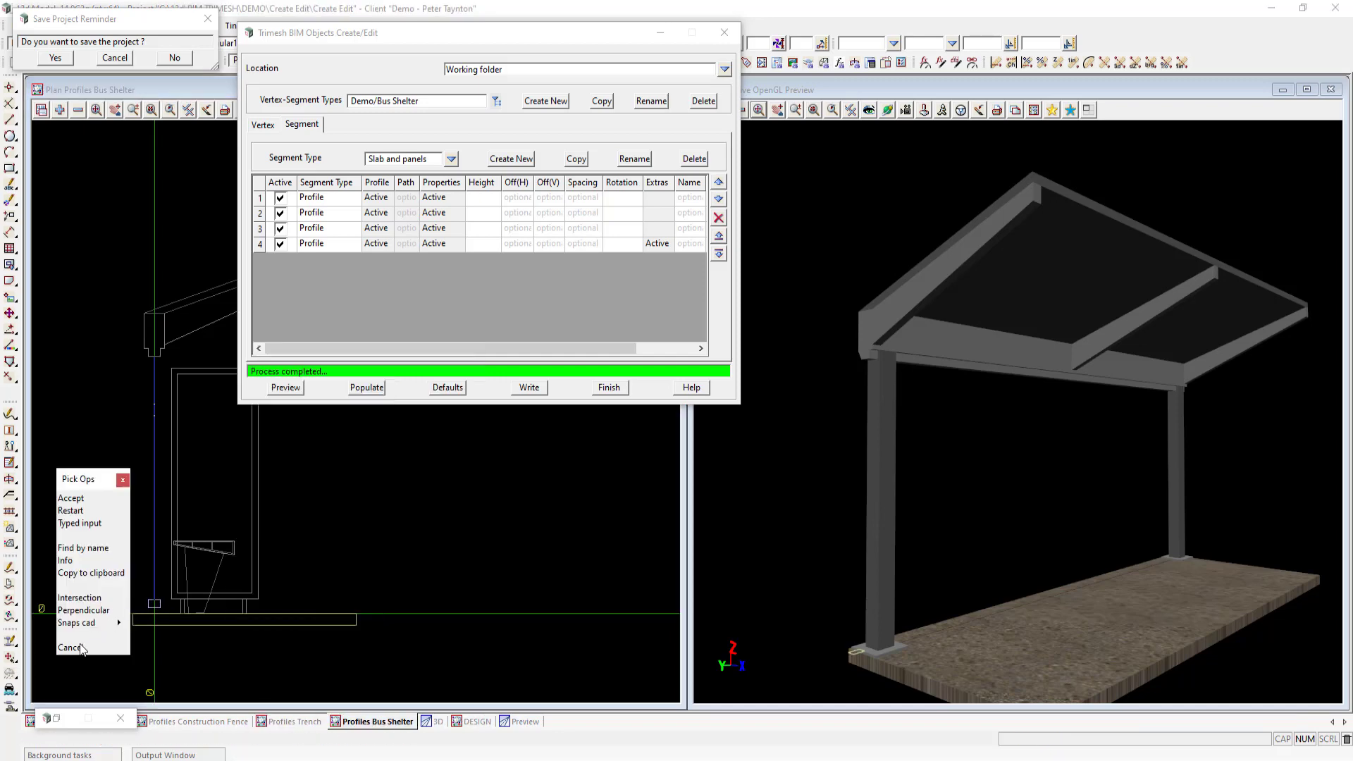
pyautogui.click(106, 649)
pyautogui.click(418, 620)
pyautogui.click(511, 620)
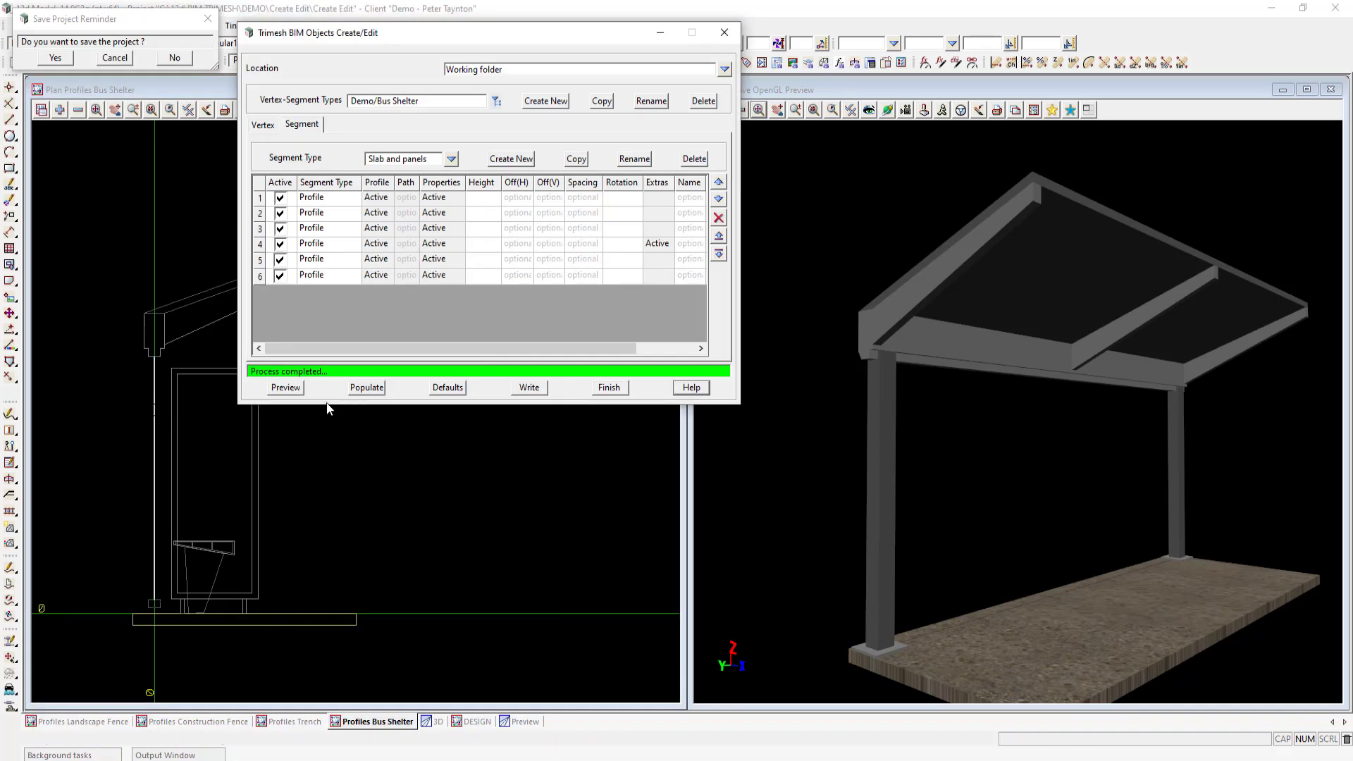
pyautogui.click(285, 388)
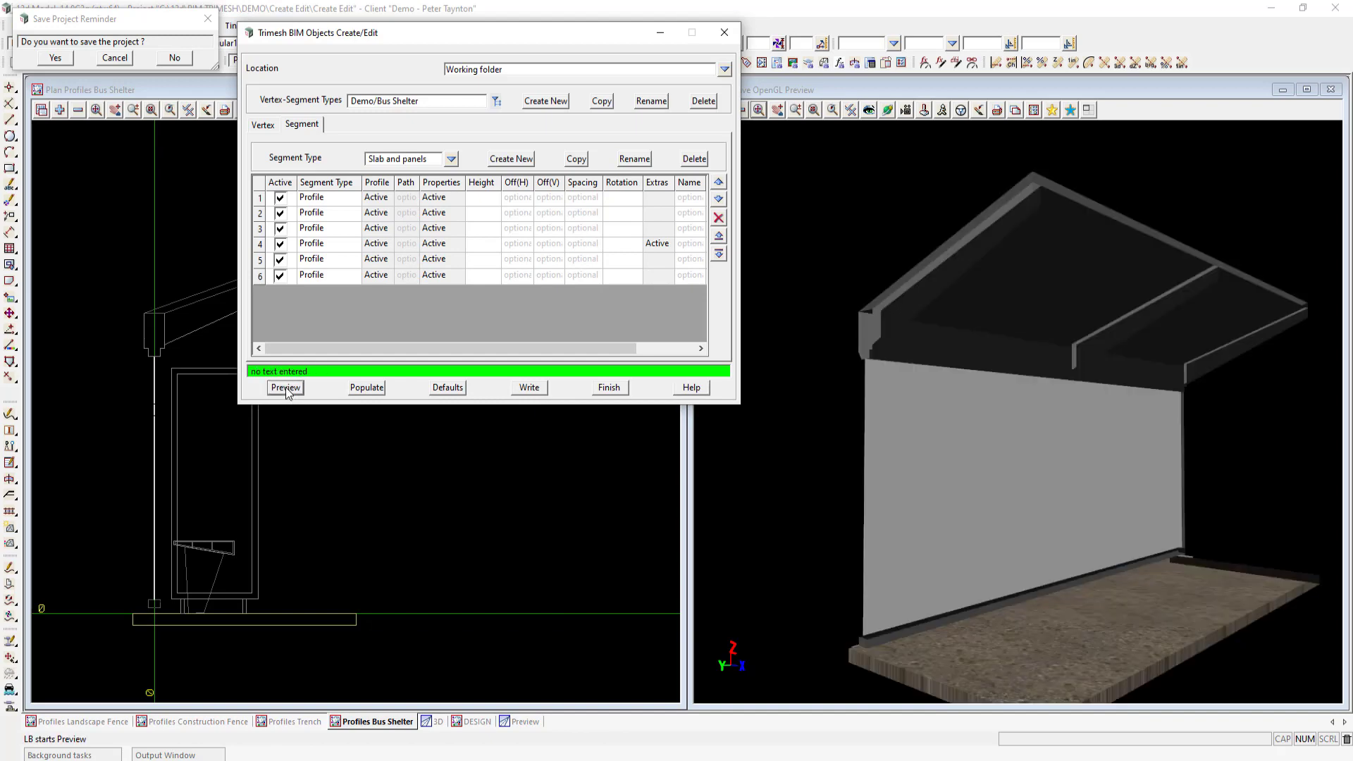
# Set the Start Offset and End Offset in the fifth row's extras to .225 and preview the shelter
pyautogui.click(881, 483)
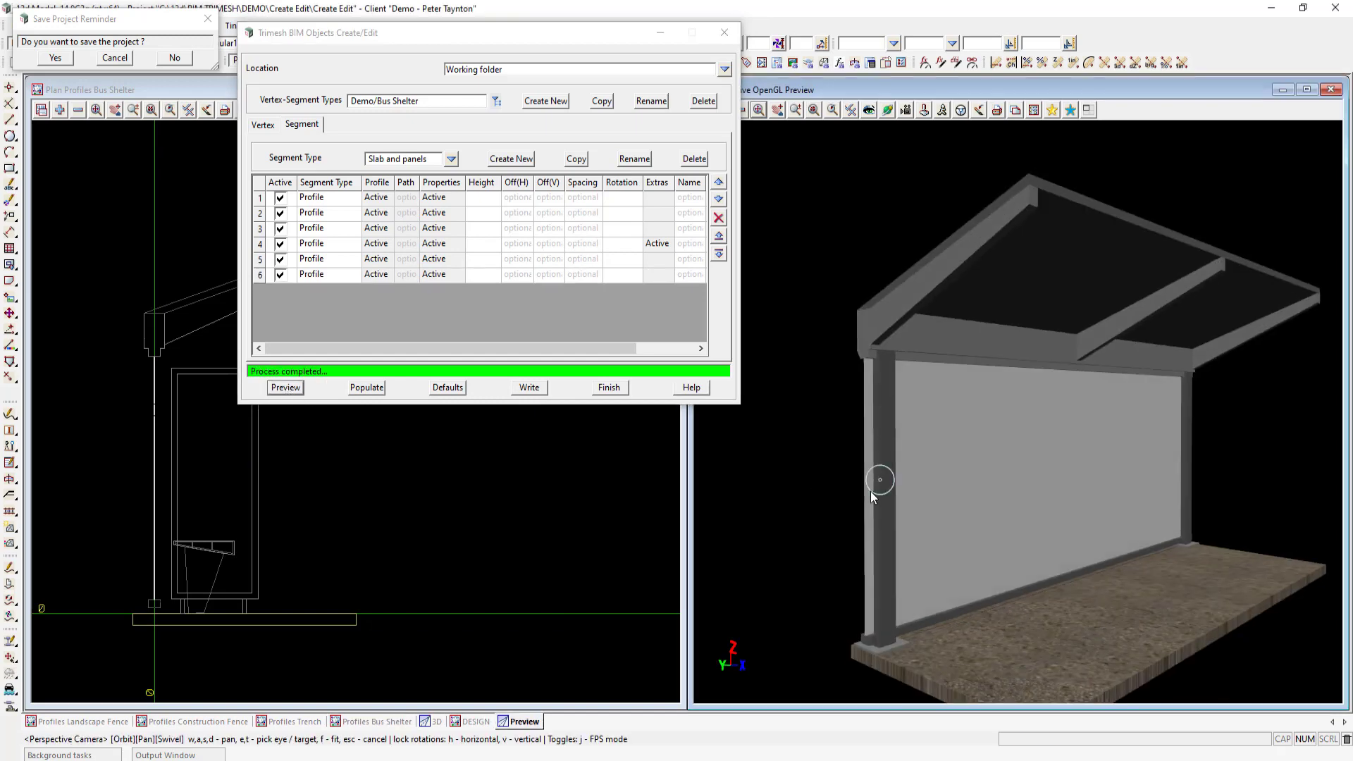
pyautogui.scroll(2, 870, 492)
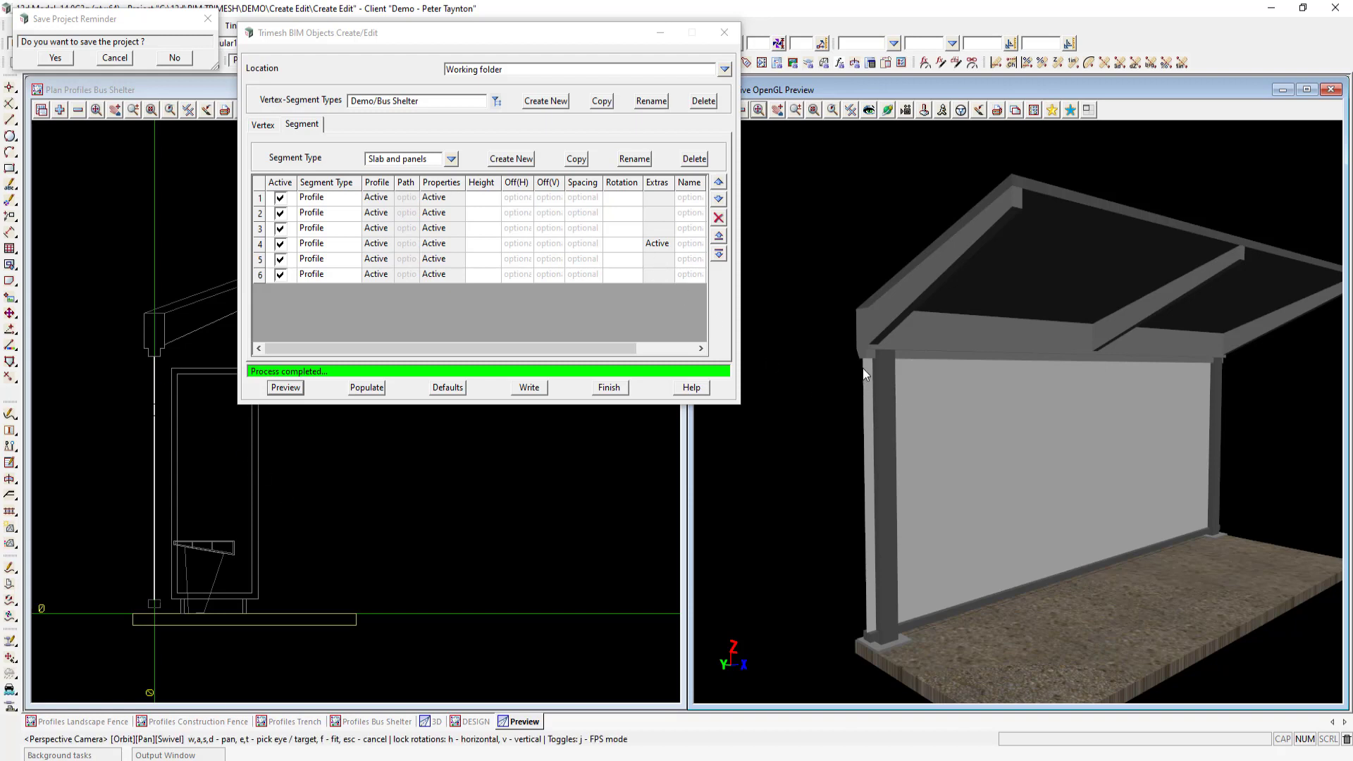
pyautogui.doubleClick(656, 258)
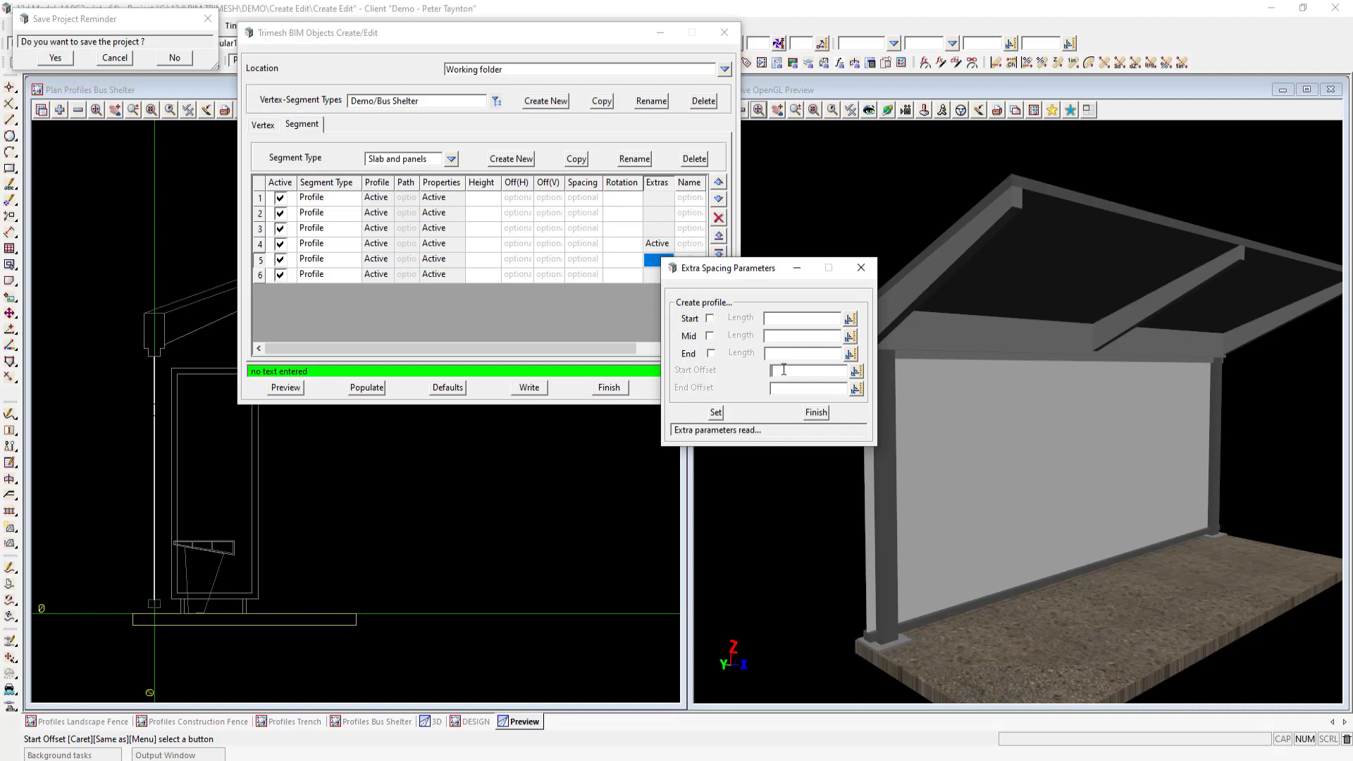
pyautogui.click(784, 370)
pyautogui.write('.225')
pyautogui.click(789, 391)
pyautogui.write('.225')
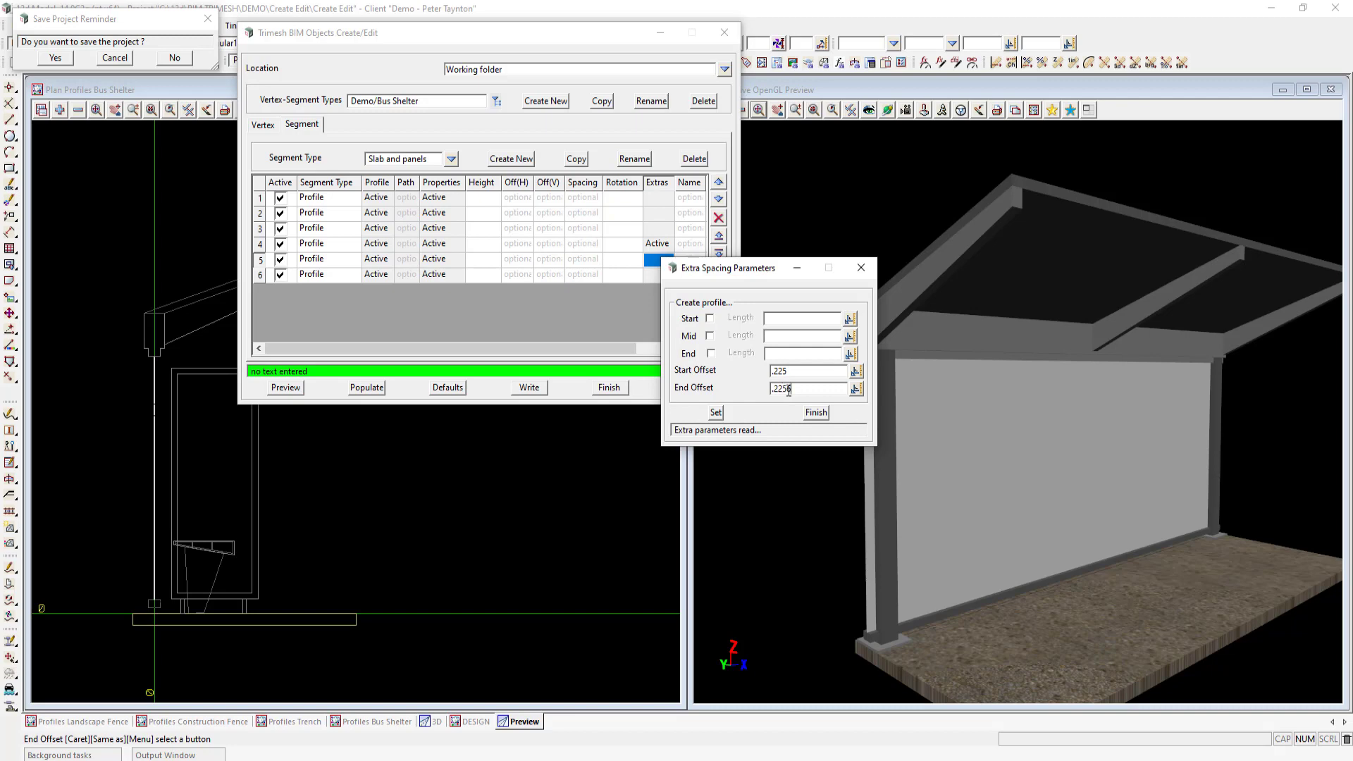
pyautogui.click(716, 414)
pyautogui.click(817, 412)
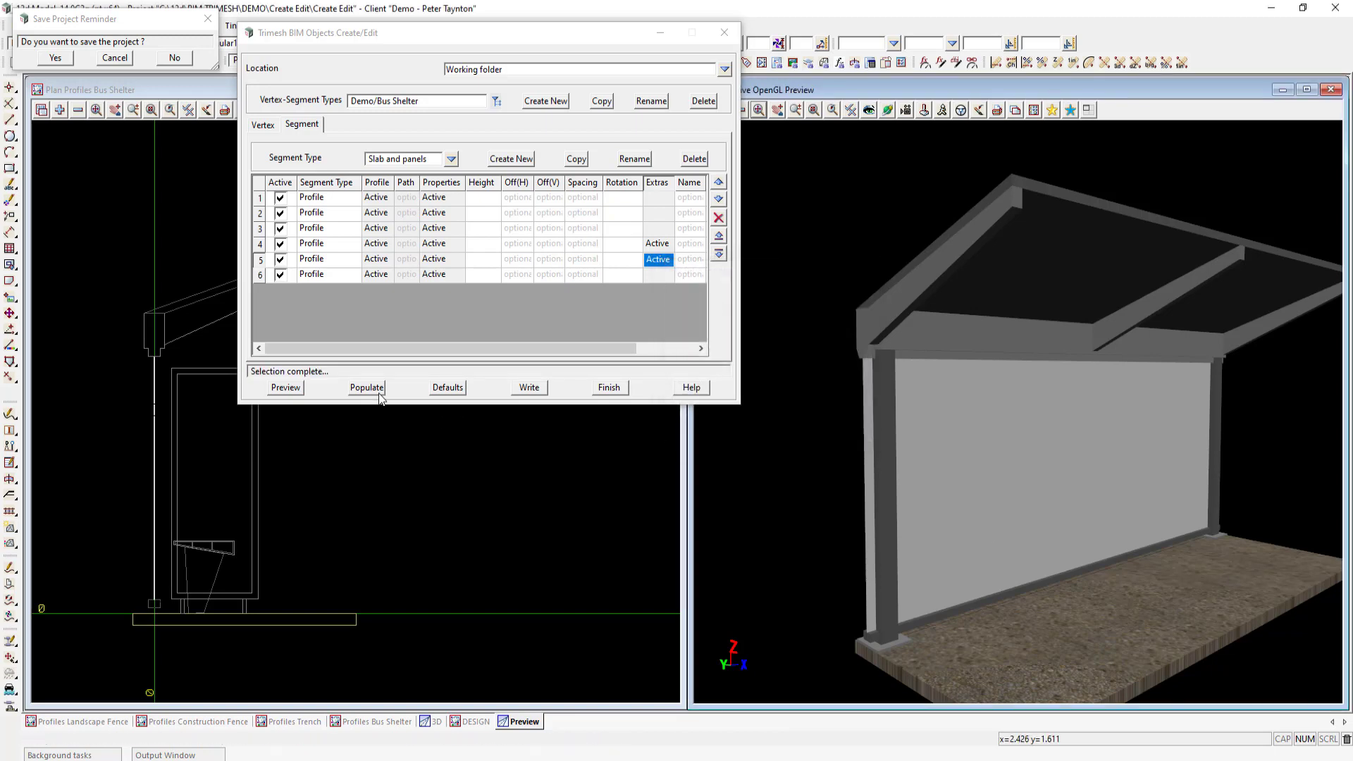
pyautogui.click(286, 387)
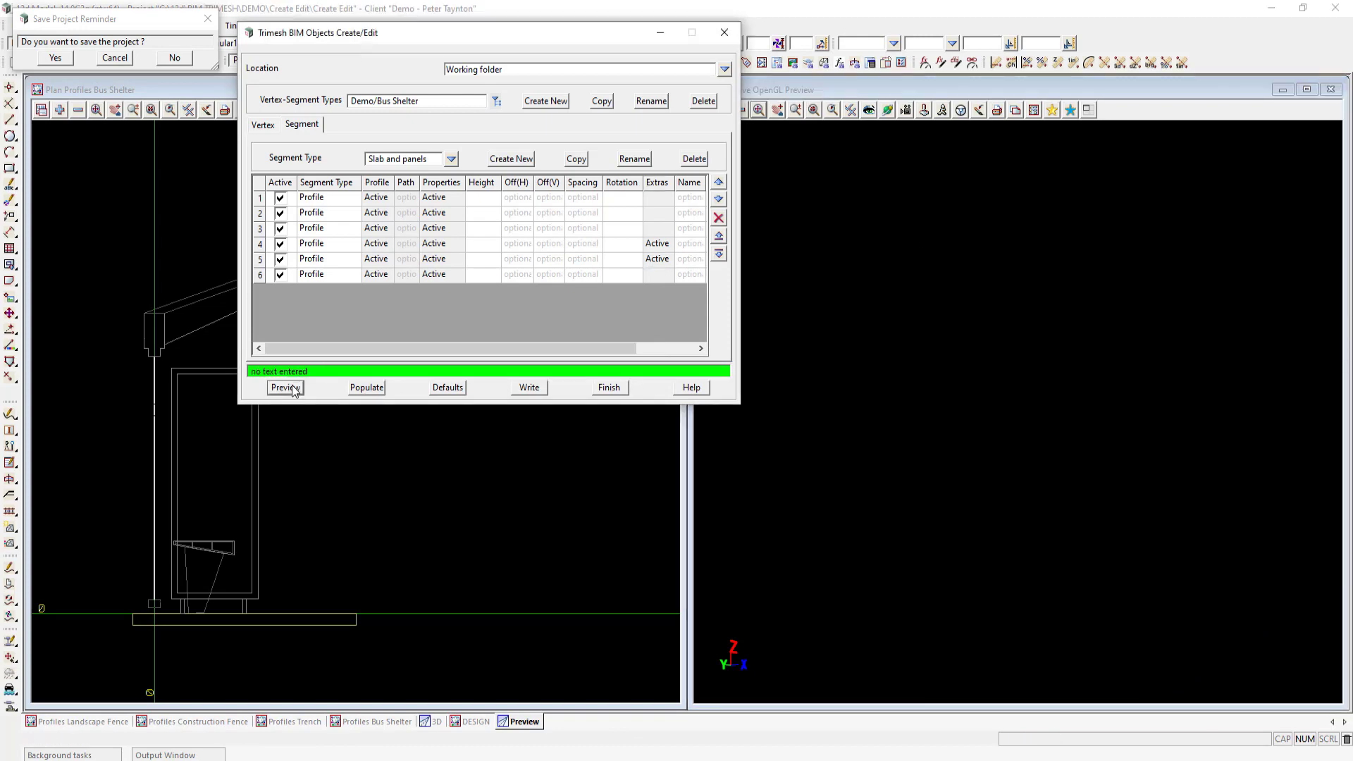
pyautogui.scroll(3, 929, 449)
pyautogui.moveTo(869, 445); pyautogui.dragTo(925, 442)
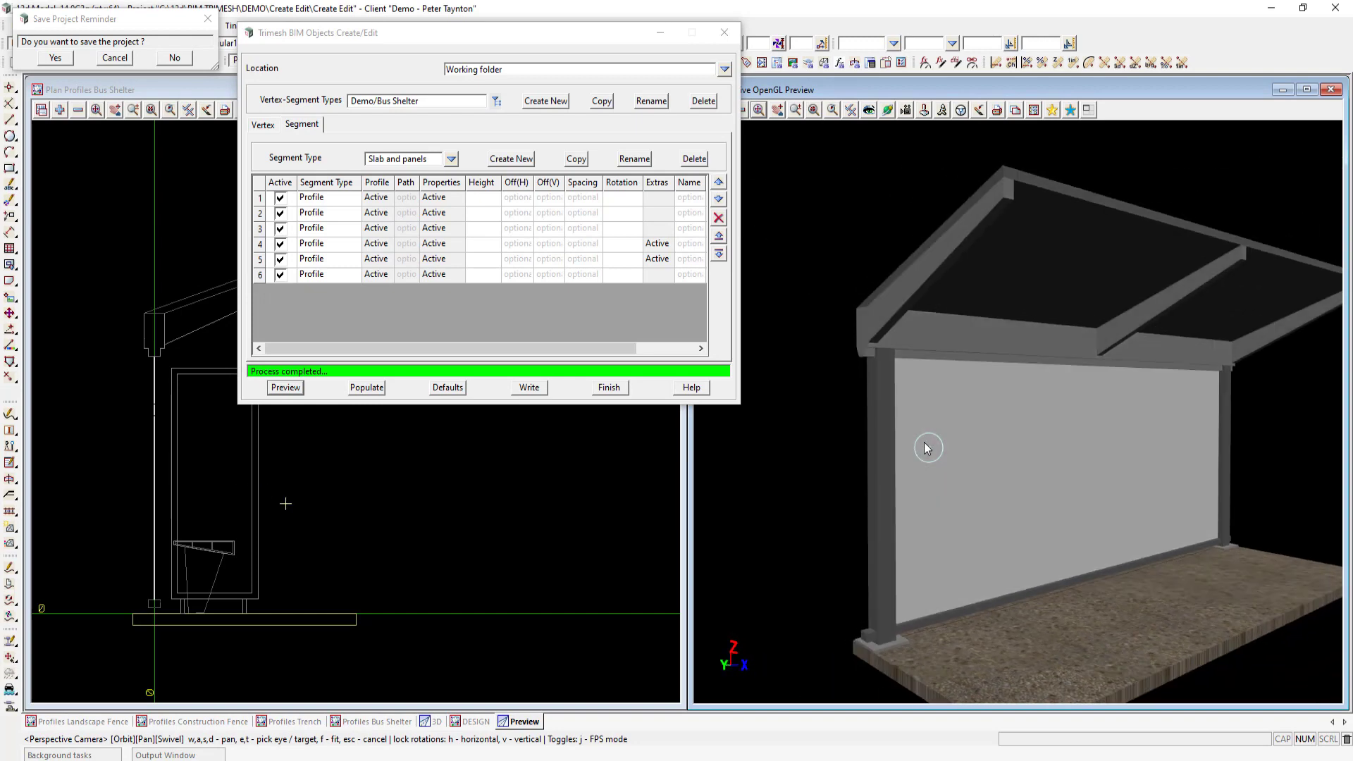
# Set the Start Offset and End Offset in the sixth row's extras to .225 and preview the shelter
pyautogui.click(657, 275)
pyautogui.click(777, 387)
pyautogui.write('.225')
pyautogui.click(778, 403)
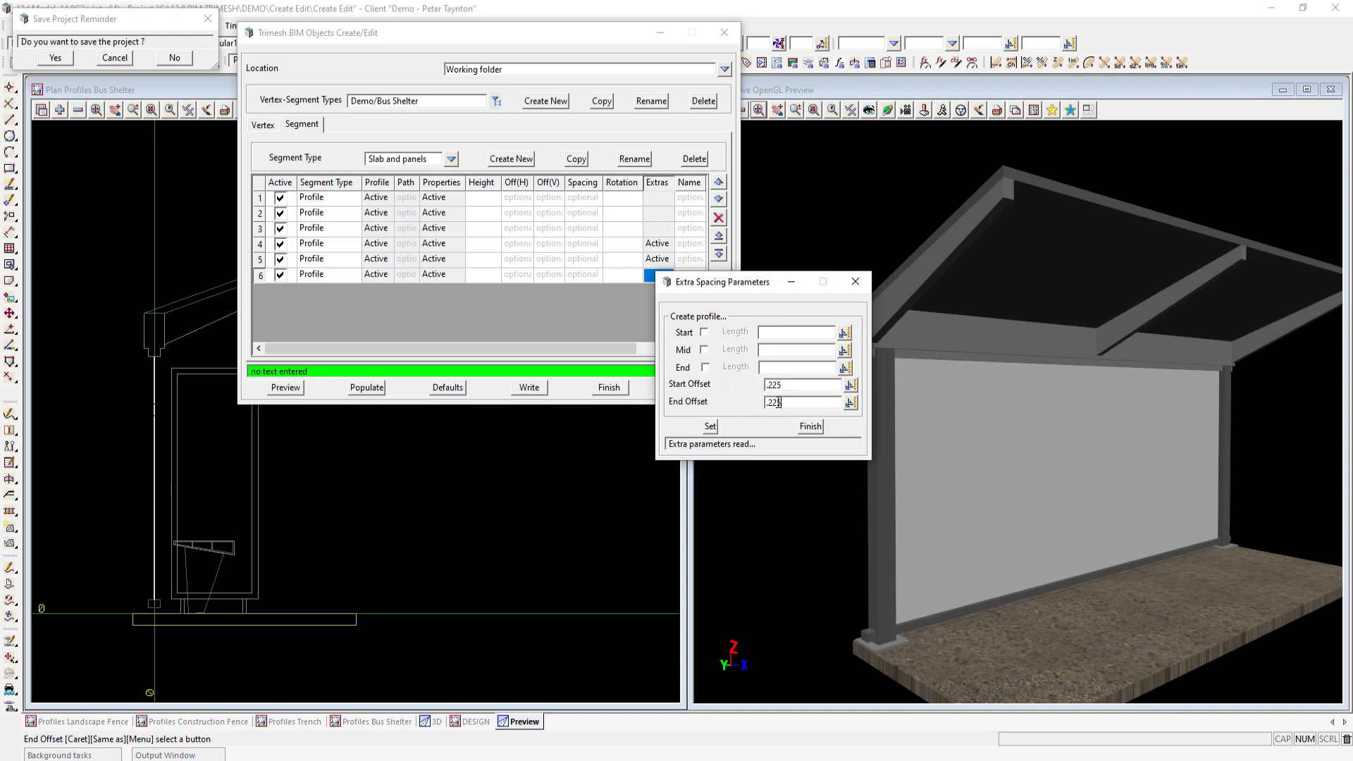
pyautogui.write('.225')
pyautogui.click(709, 426)
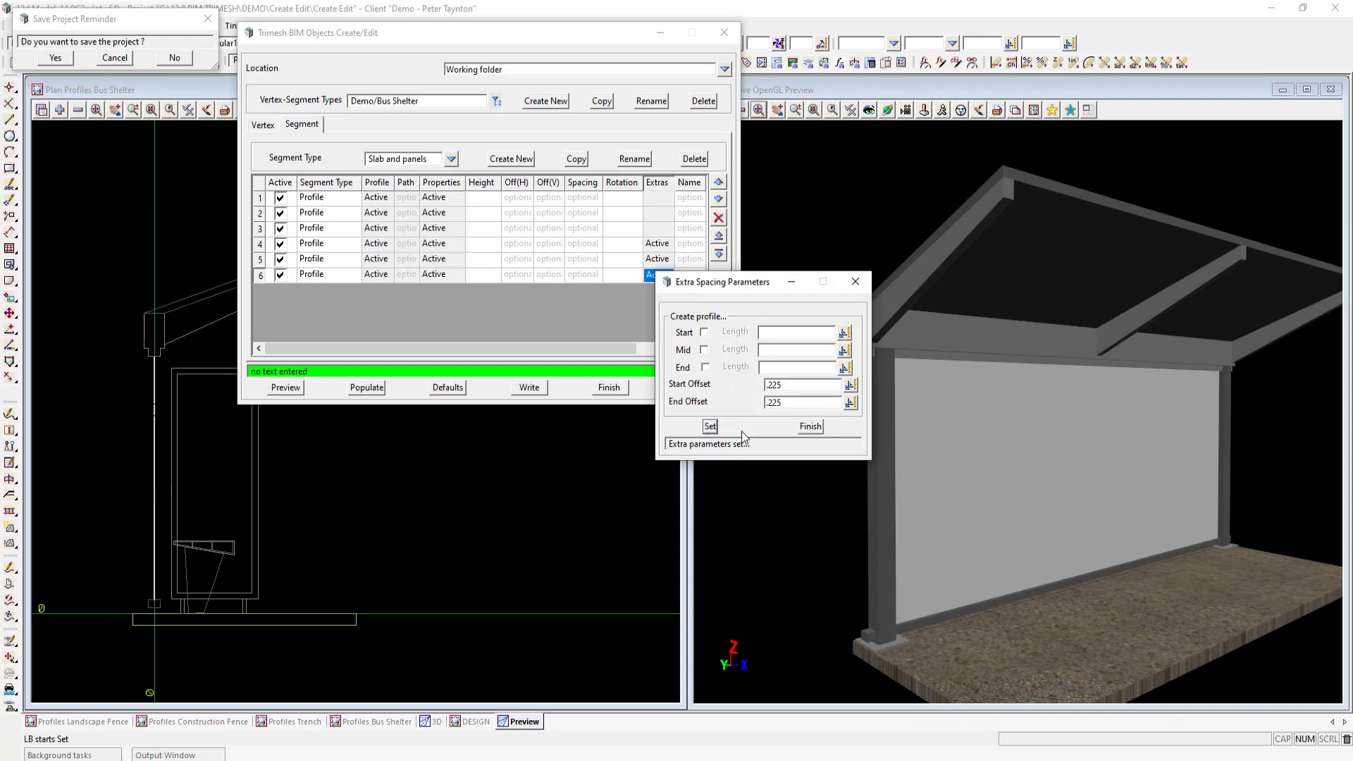
pyautogui.click(811, 427)
pyautogui.click(289, 389)
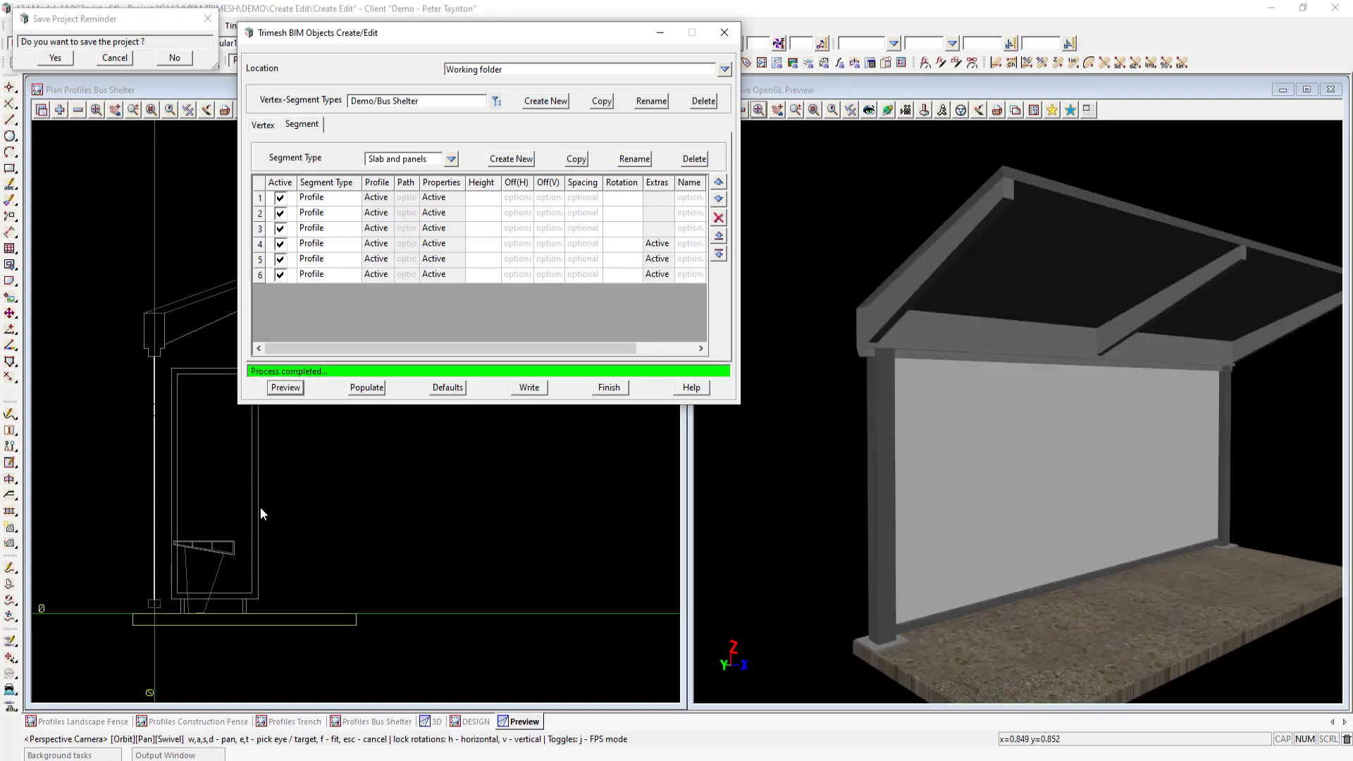
# Add a seventh row of type Profile and assign the bench seat string, including its hollow cells, as its profile
pyautogui.scroll(3, 215, 629)
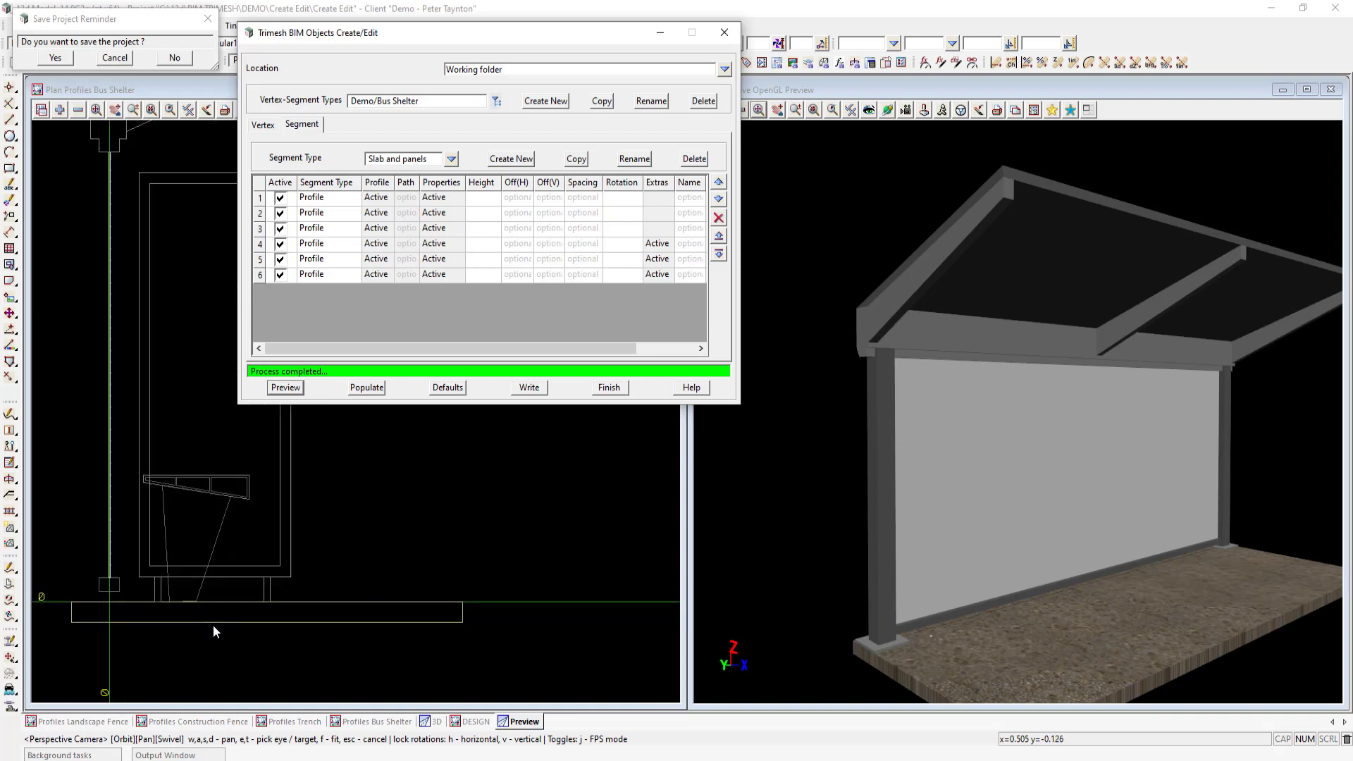
pyautogui.click(557, 279)
pyautogui.click(718, 254)
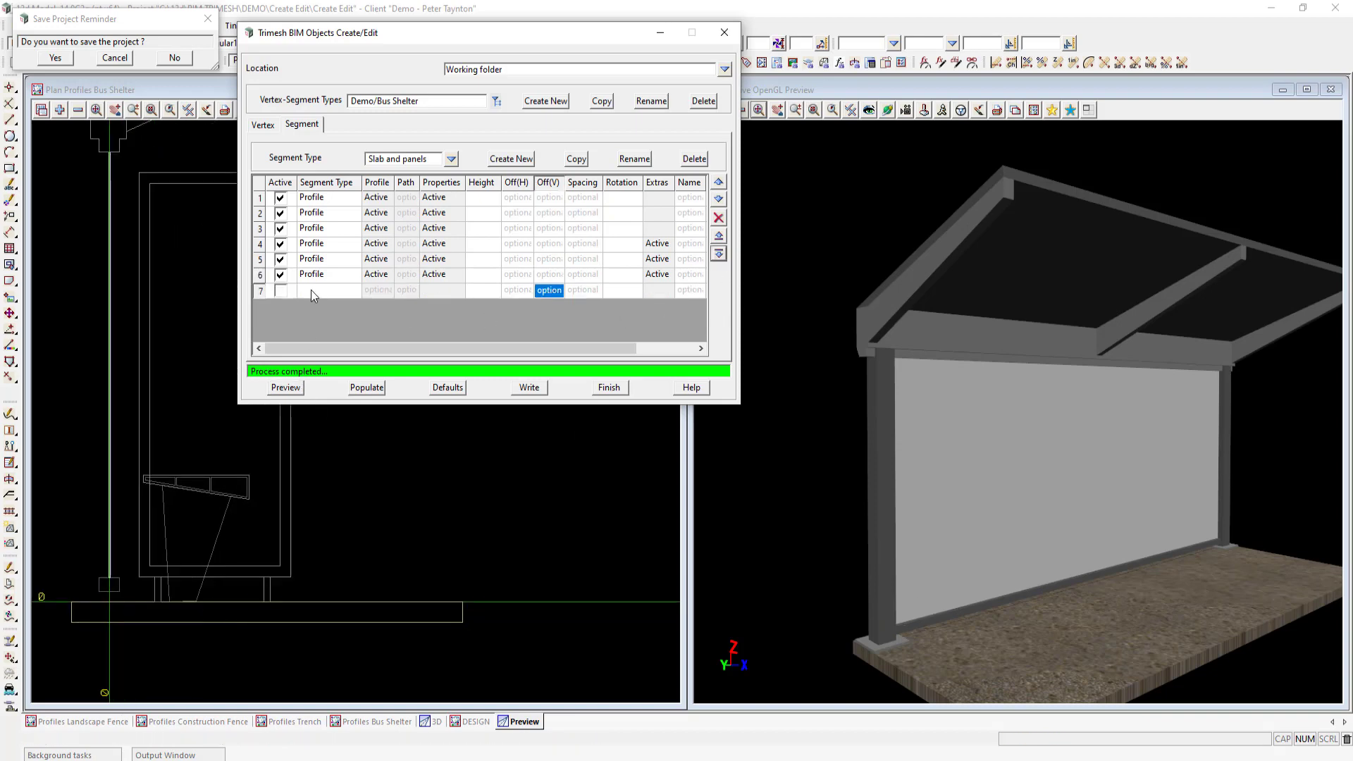
pyautogui.click(314, 291)
pyautogui.click(313, 291)
pyautogui.click(336, 370)
pyautogui.rightClick(381, 291)
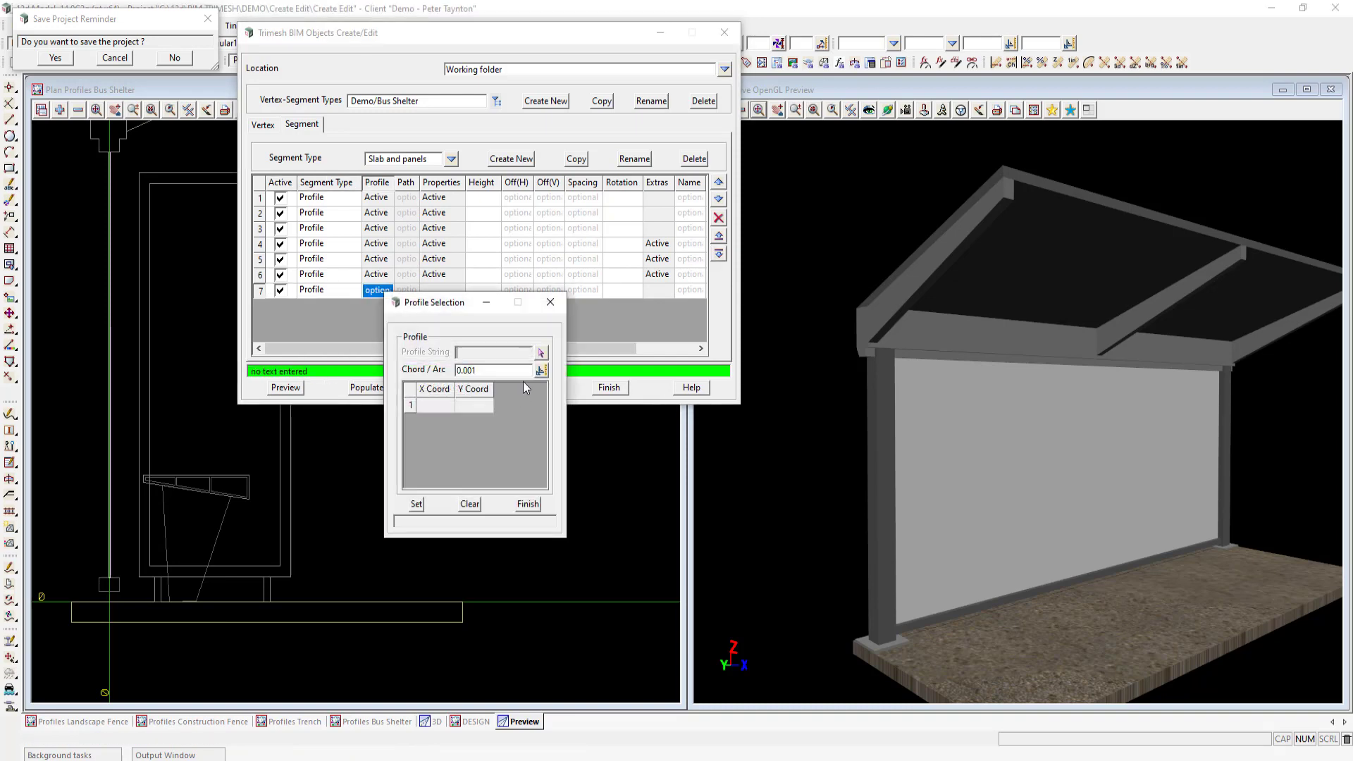
pyautogui.click(542, 353)
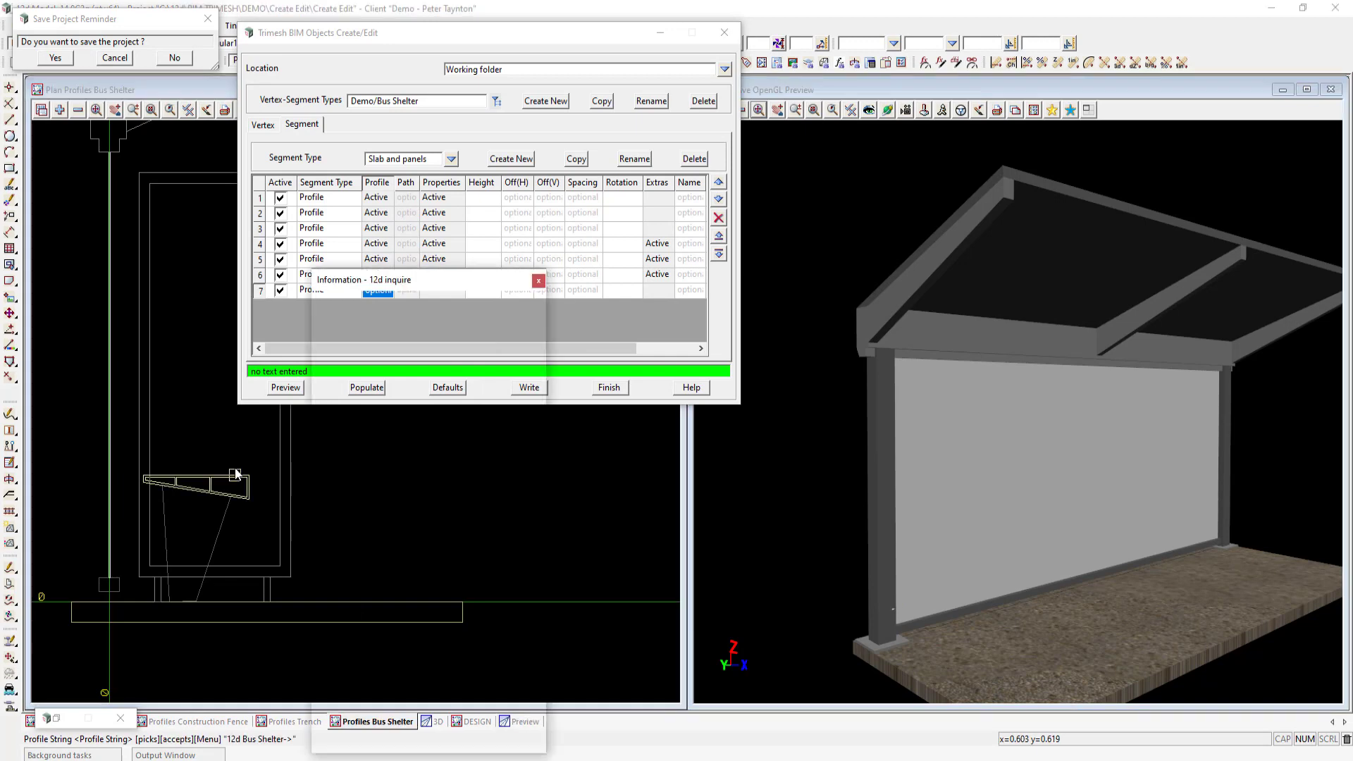
pyautogui.click(237, 474)
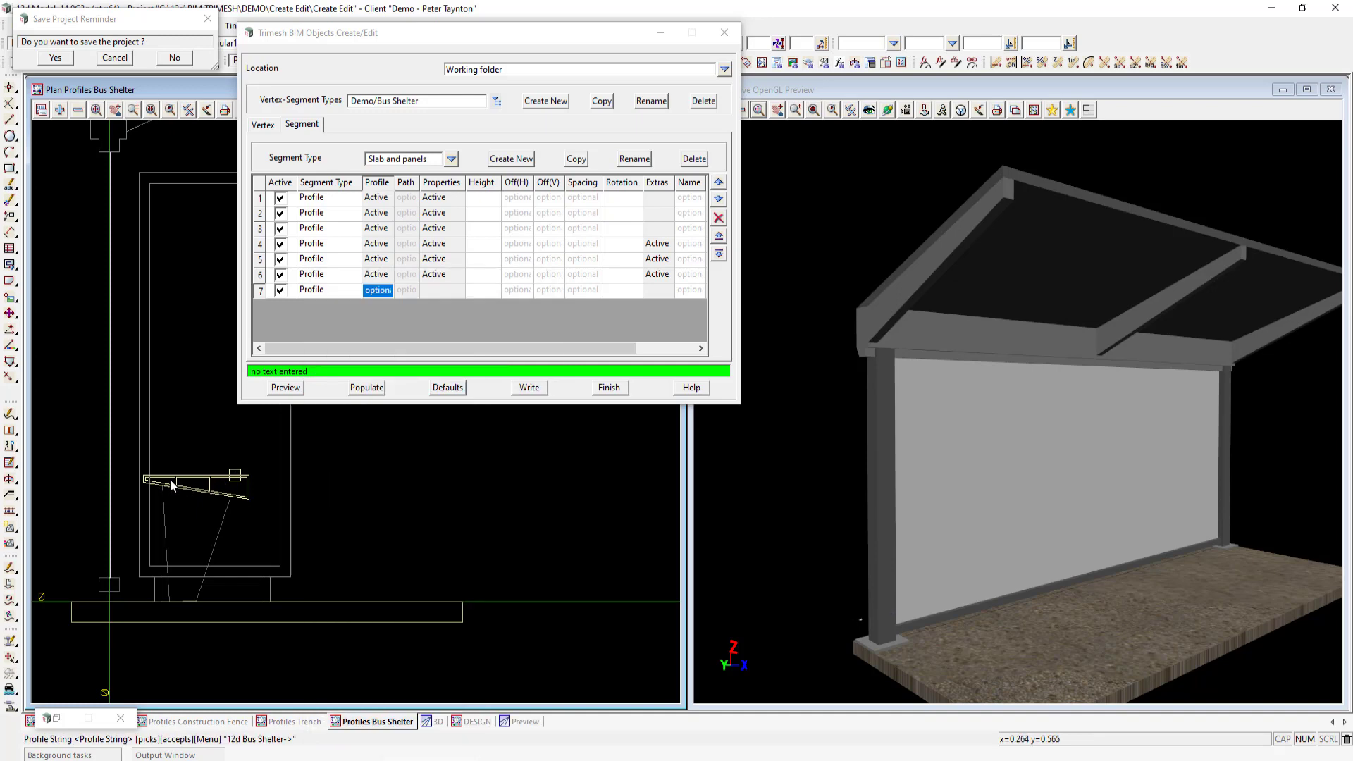
pyautogui.middleClick(190, 420)
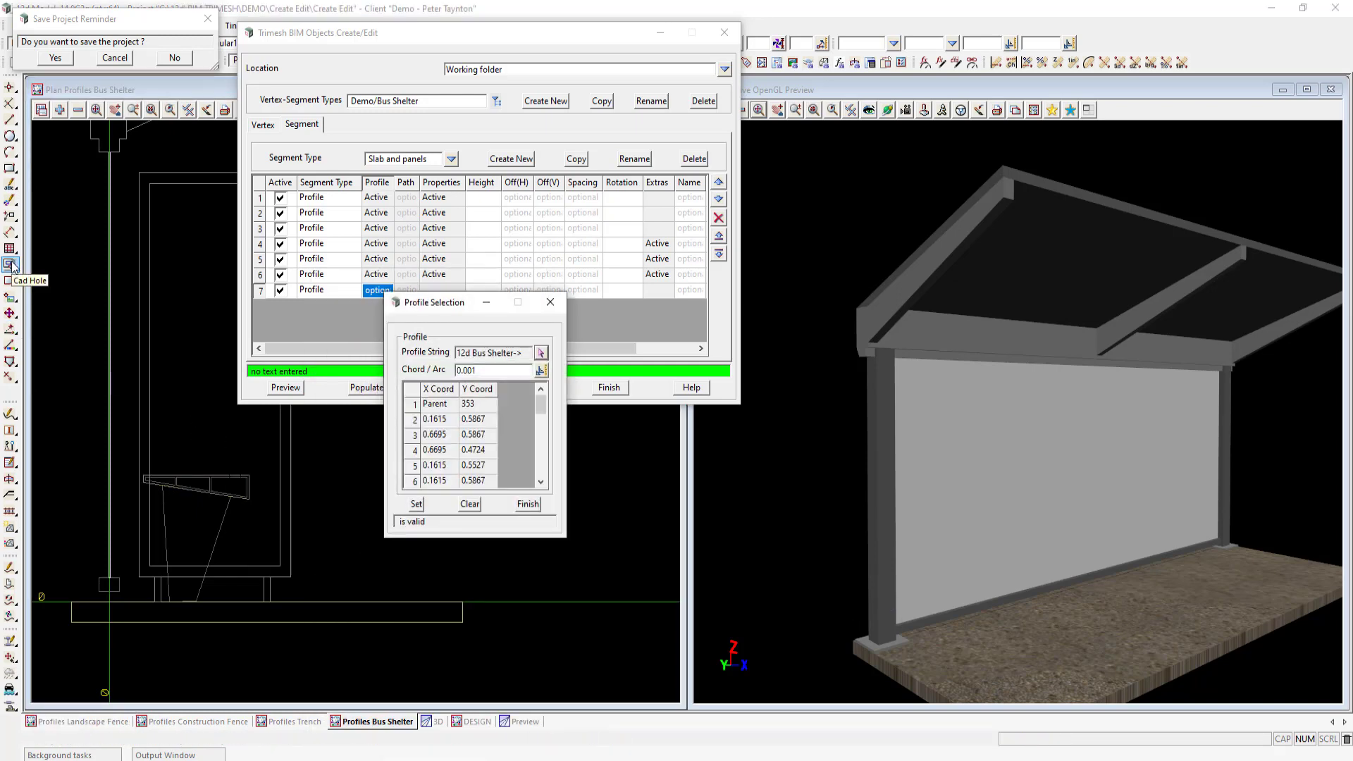
pyautogui.click(416, 504)
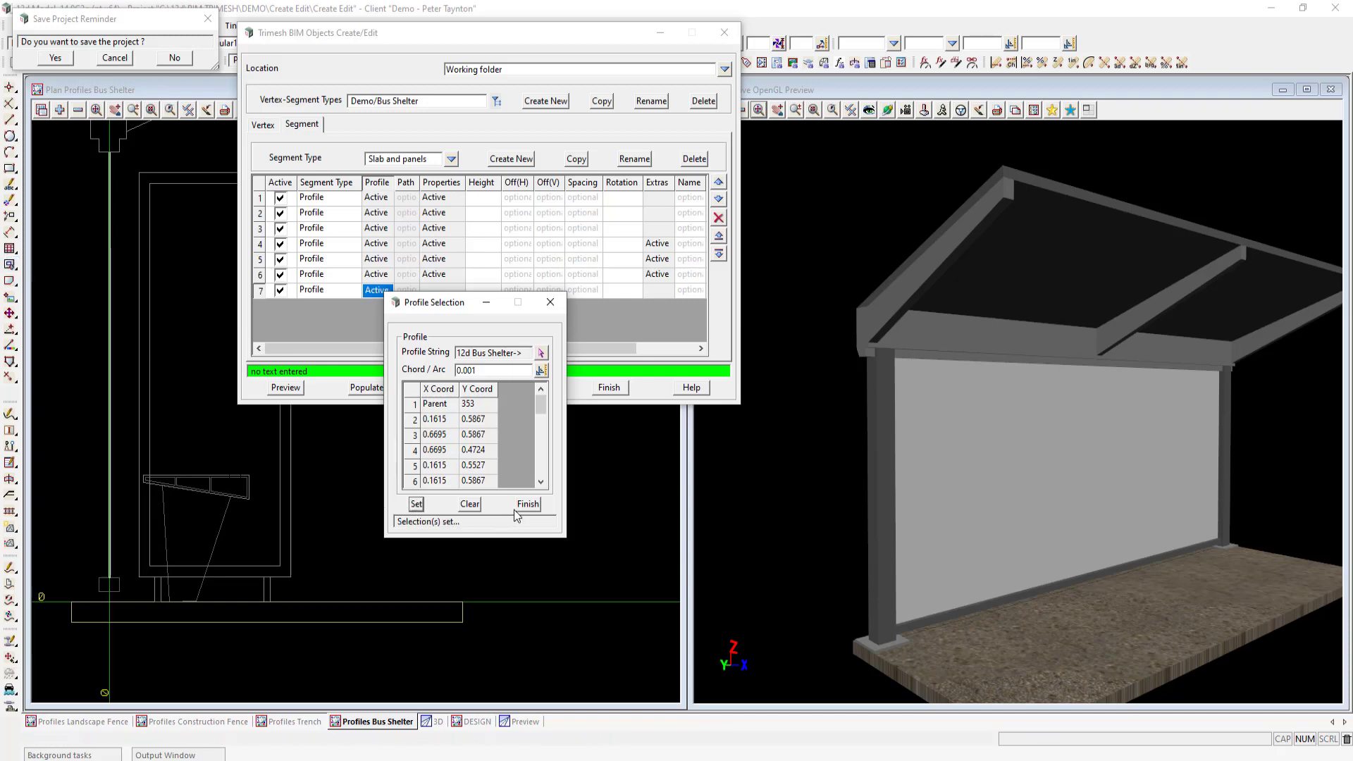
pyautogui.click(527, 504)
# Preview the shelter and examine the end of the bench seat up close
pyautogui.click(286, 388)
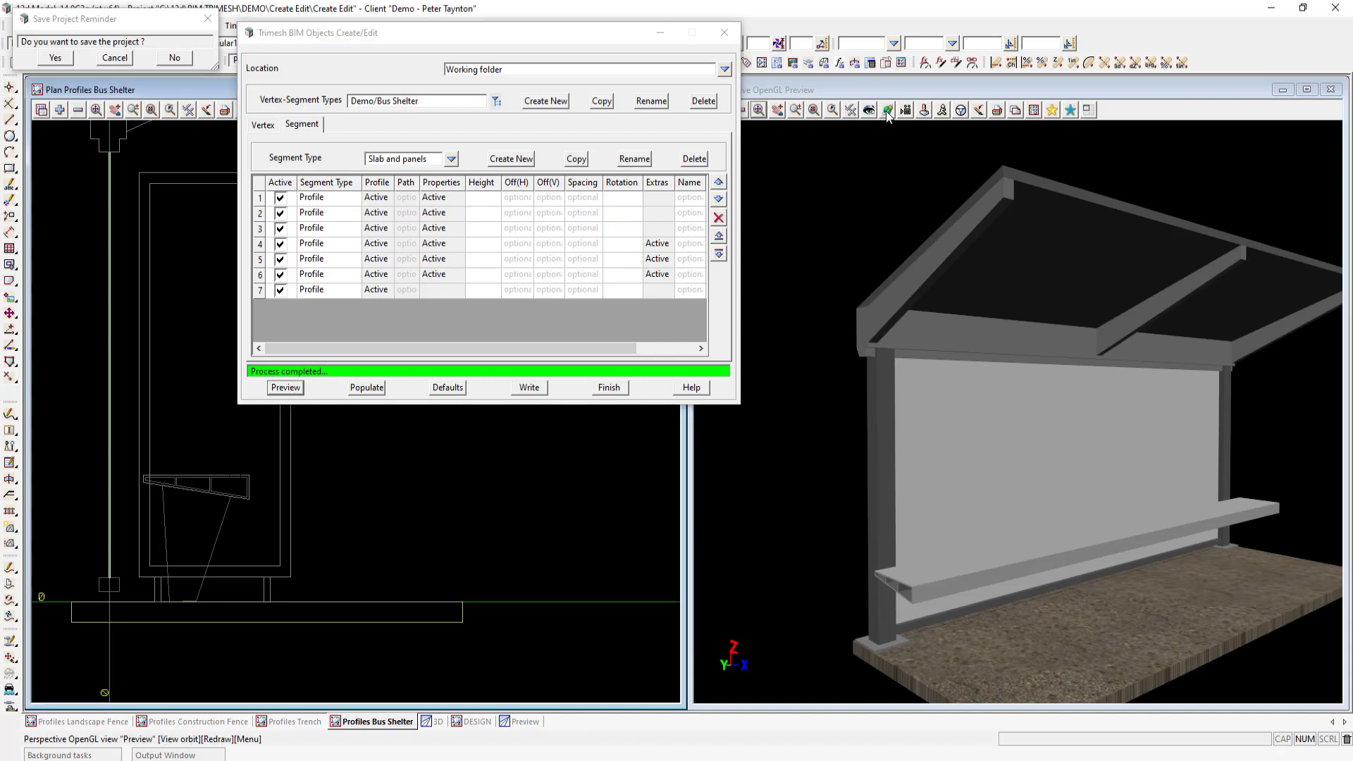
pyautogui.click(951, 577)
pyautogui.moveTo(952, 577); pyautogui.dragTo(910, 658)
pyautogui.scroll(-2, 943, 595)
pyautogui.scroll(5, 919, 641)
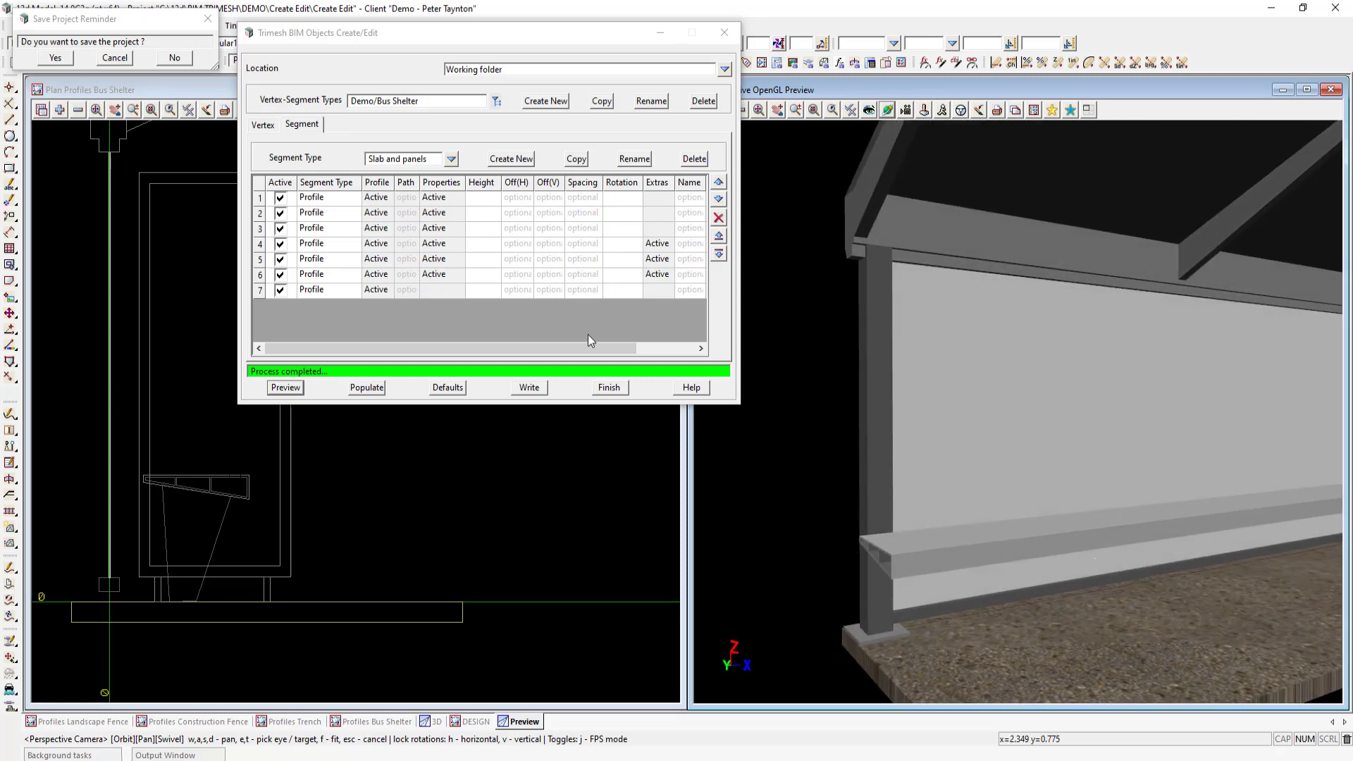
# Set the Start Offset and End Offset in the seventh row's extras to .45 and preview the bench seat against the post
pyautogui.click(656, 290)
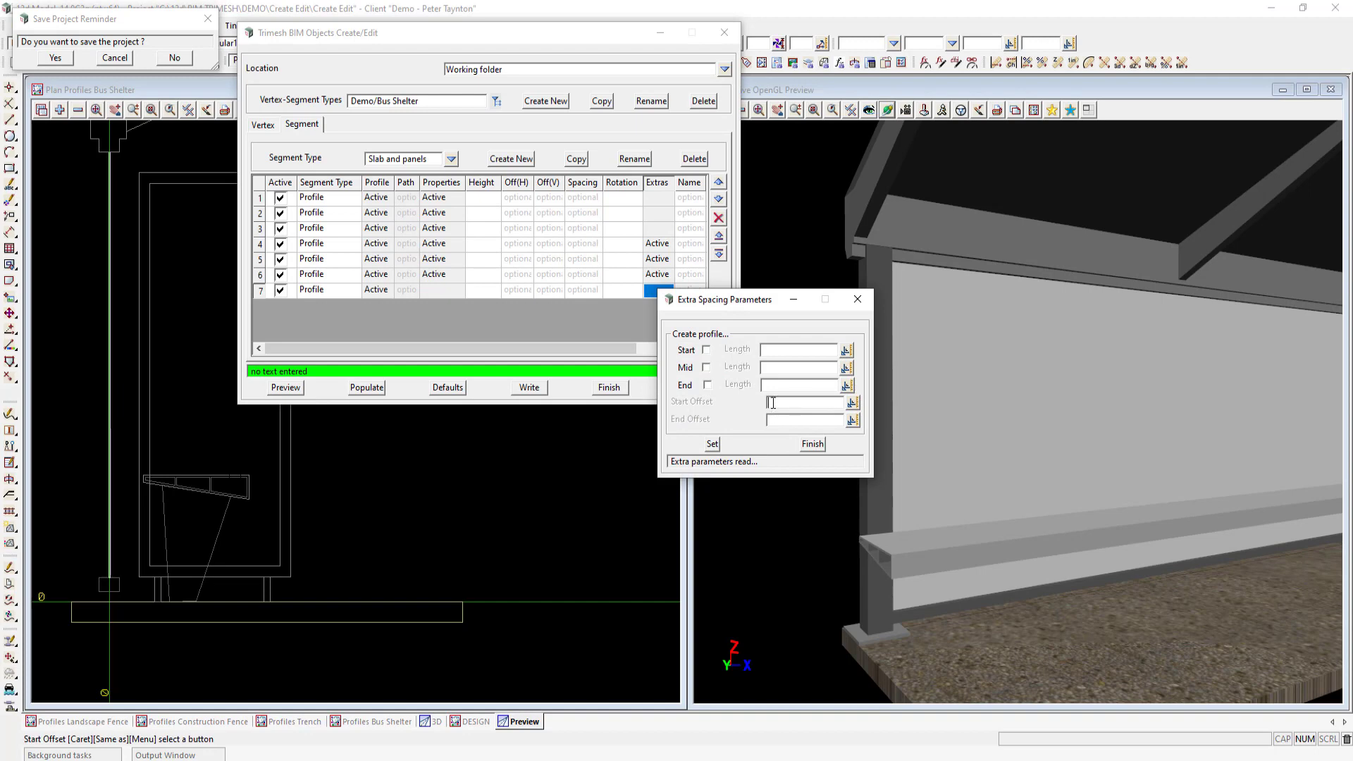
pyautogui.click(772, 402)
pyautogui.write('45')
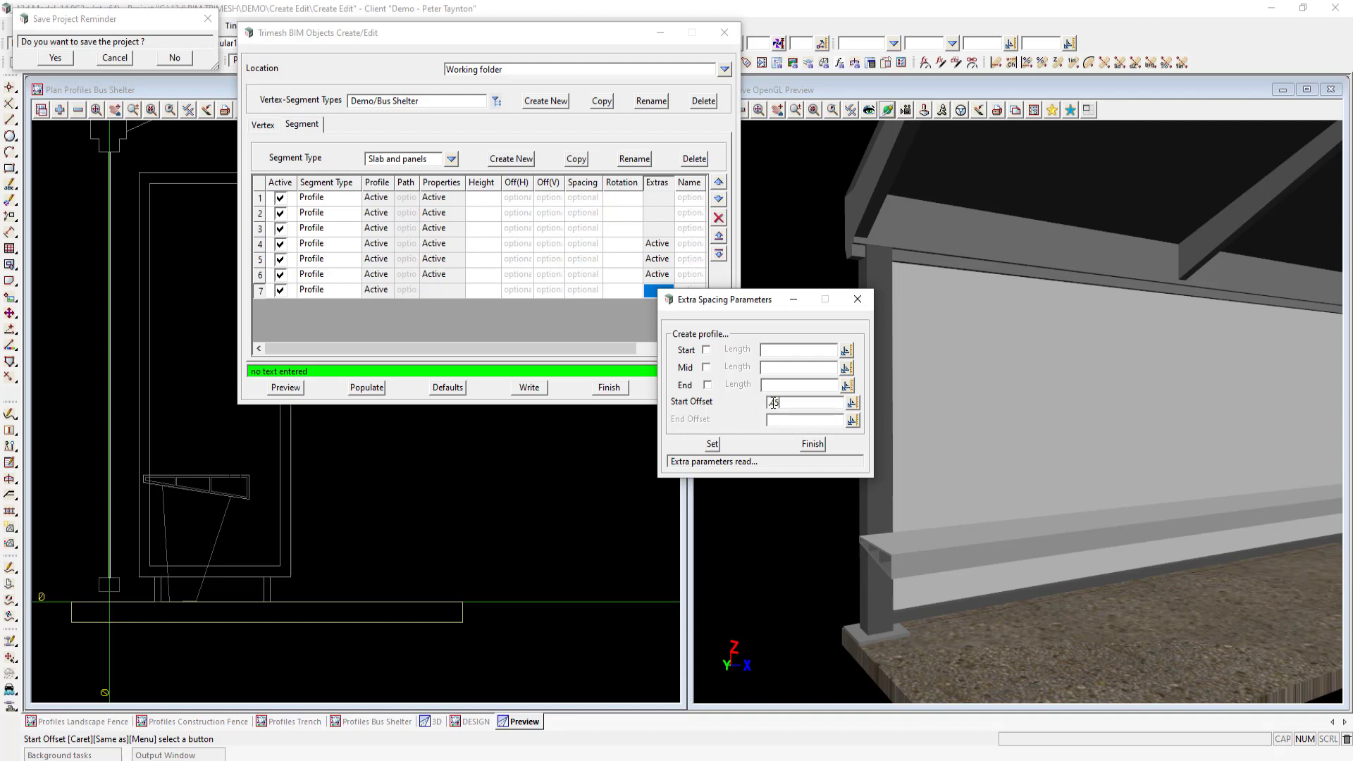
pyautogui.click(778, 421)
pyautogui.write('.45')
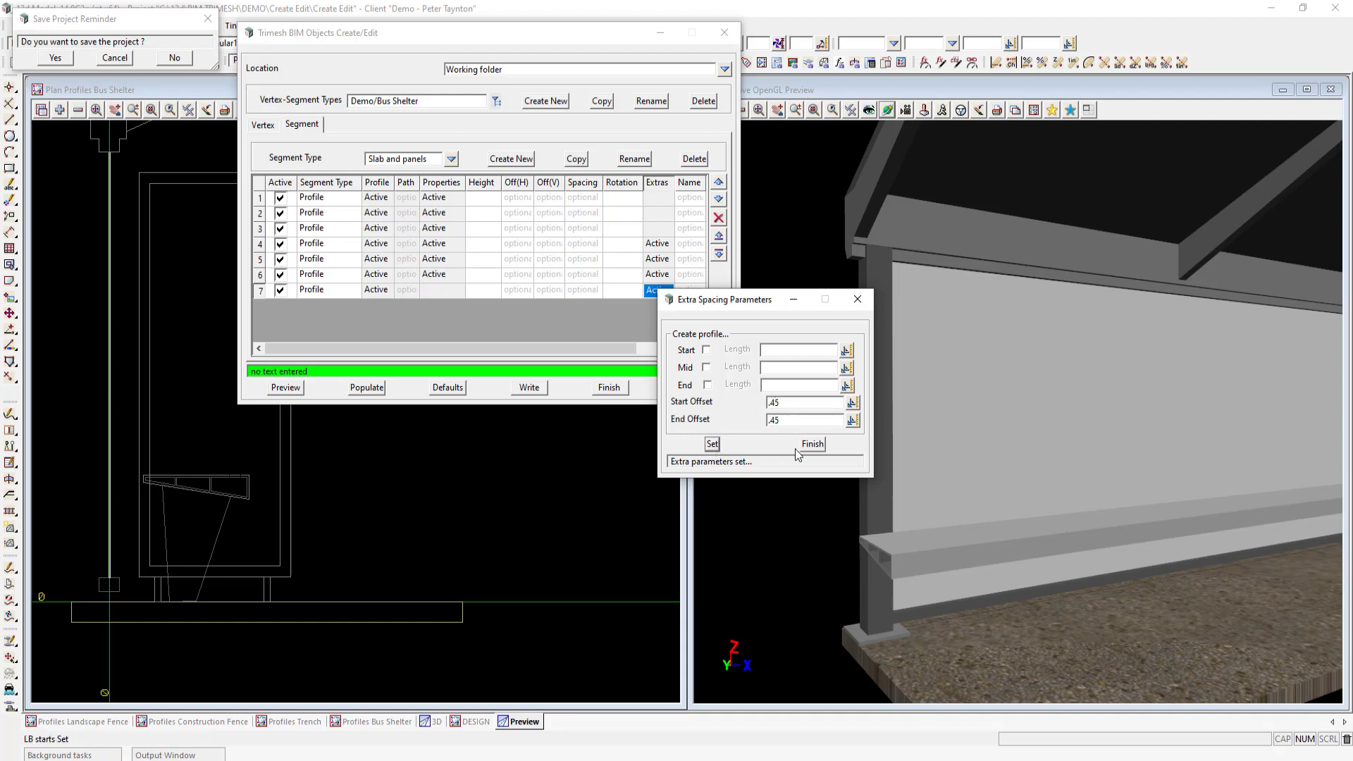
pyautogui.click(812, 445)
pyautogui.click(285, 389)
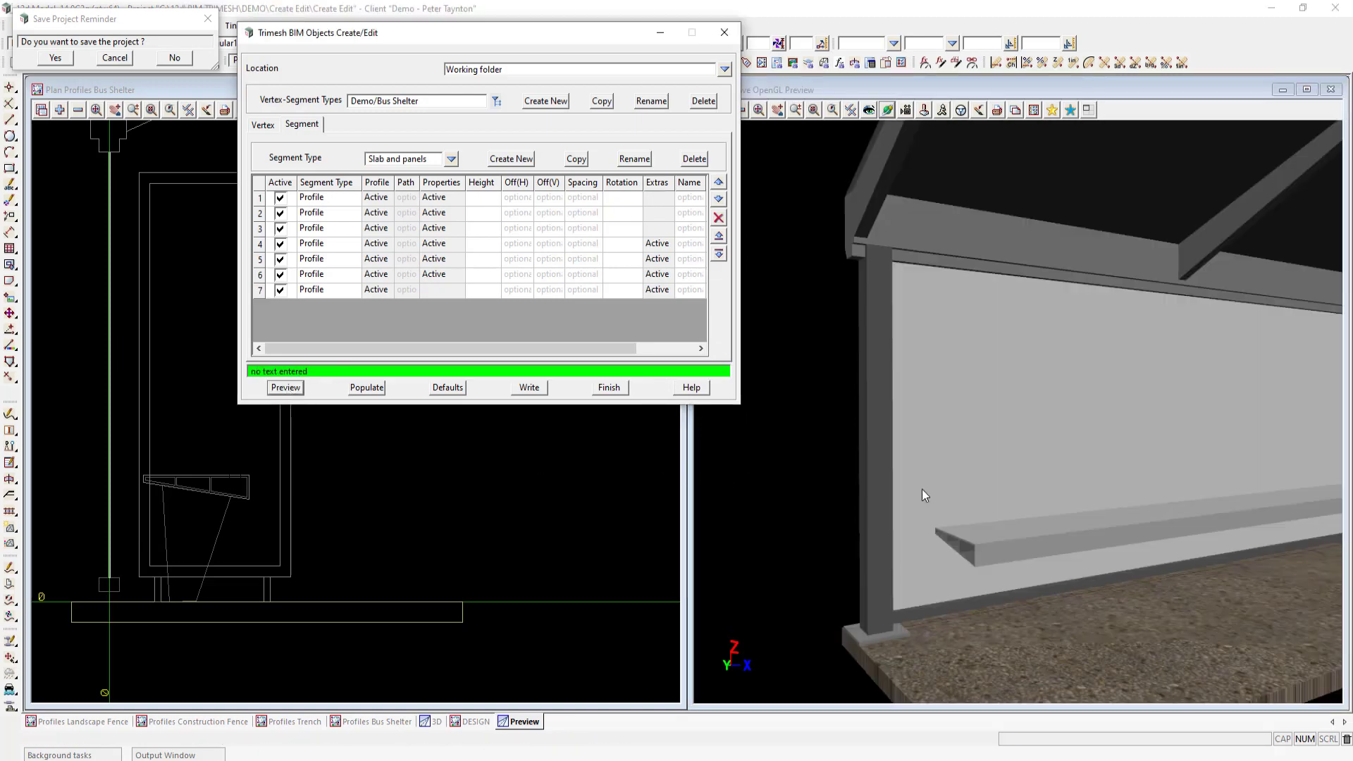
pyautogui.moveTo(984, 548); pyautogui.dragTo(908, 532)
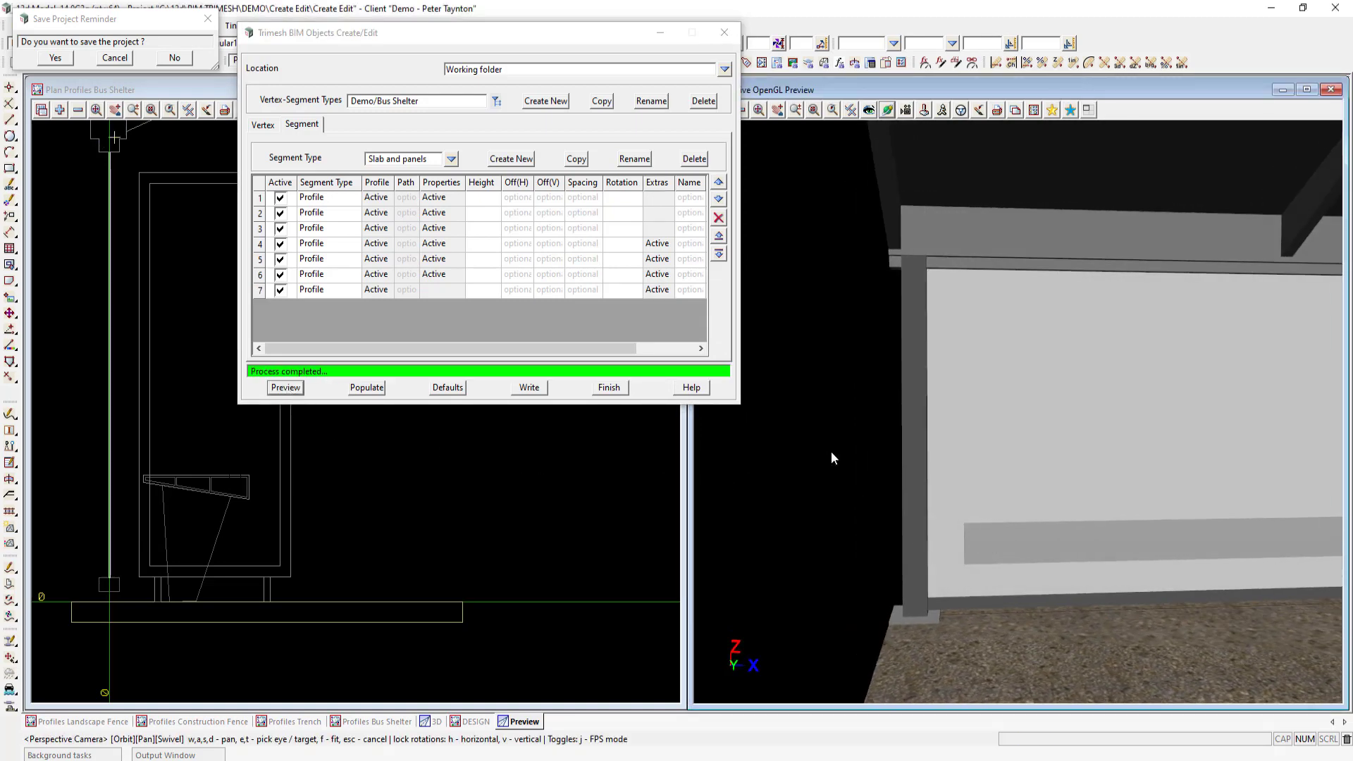
# Change the seventh row's Start Offset and End Offset to 0.3 and preview the whole shelter with its bench seat
pyautogui.click(655, 292)
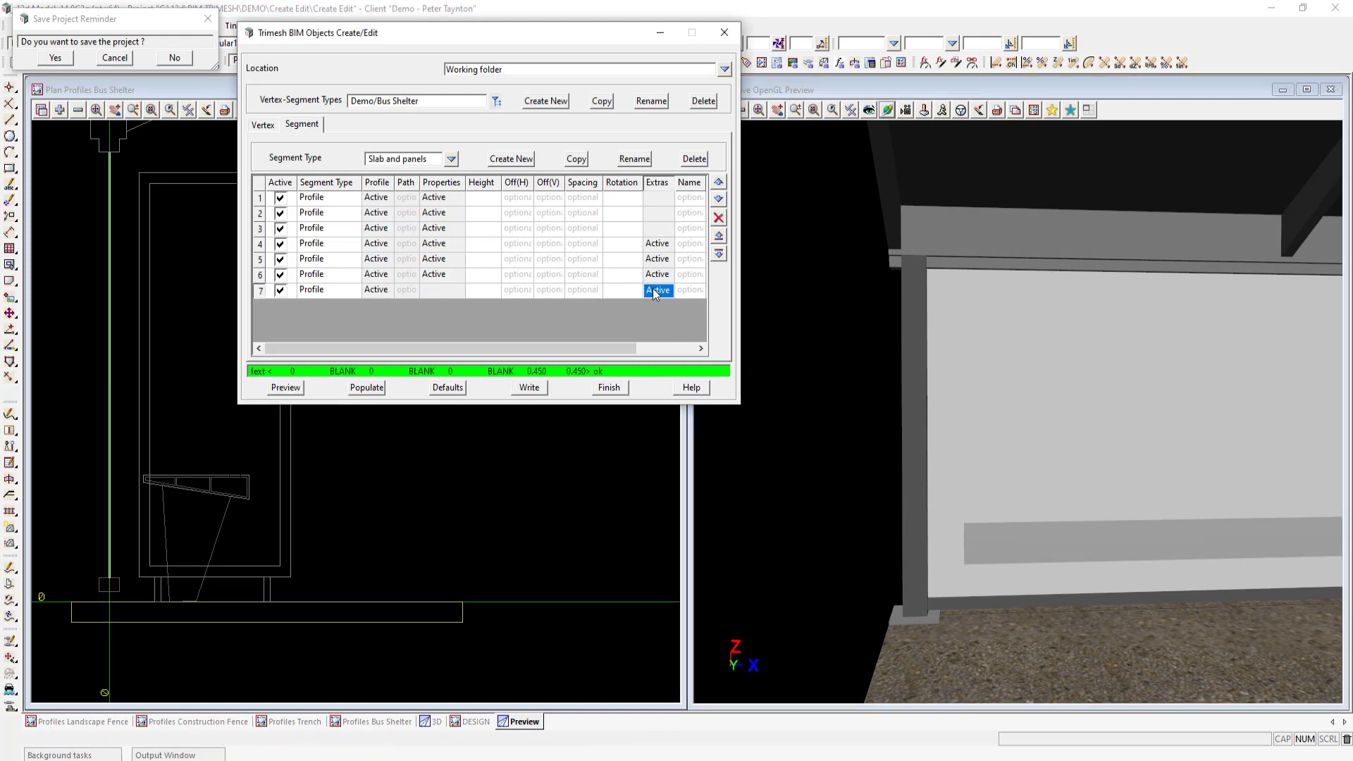
pyautogui.click(655, 292)
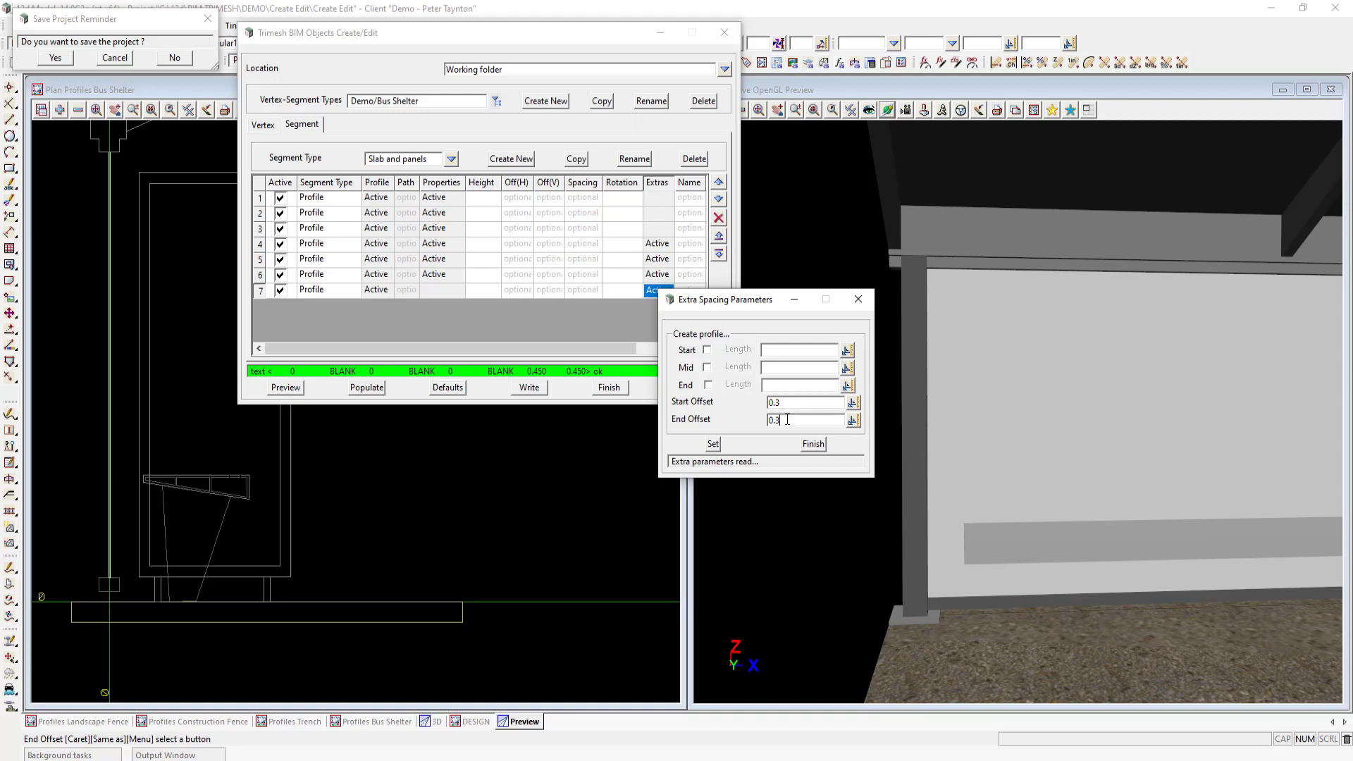
pyautogui.click(712, 444)
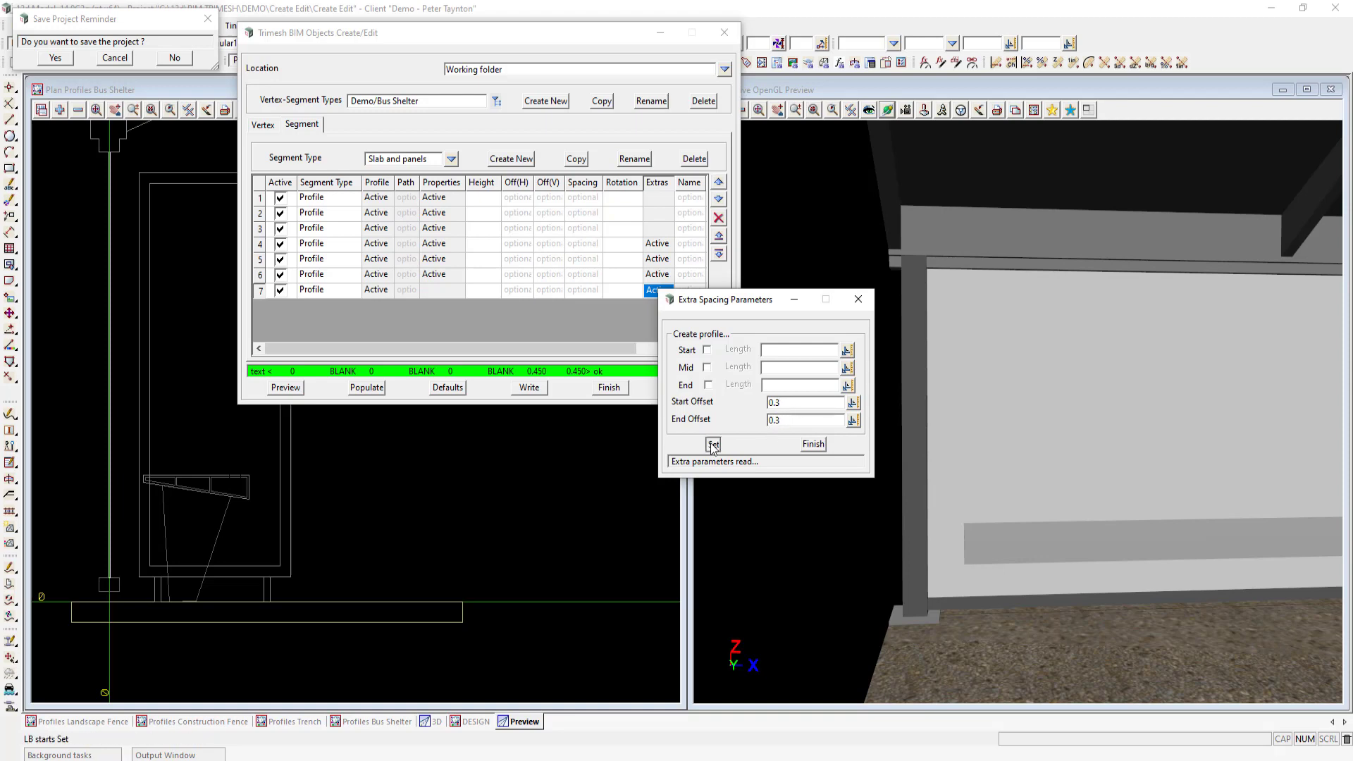
pyautogui.click(812, 444)
pyautogui.click(285, 389)
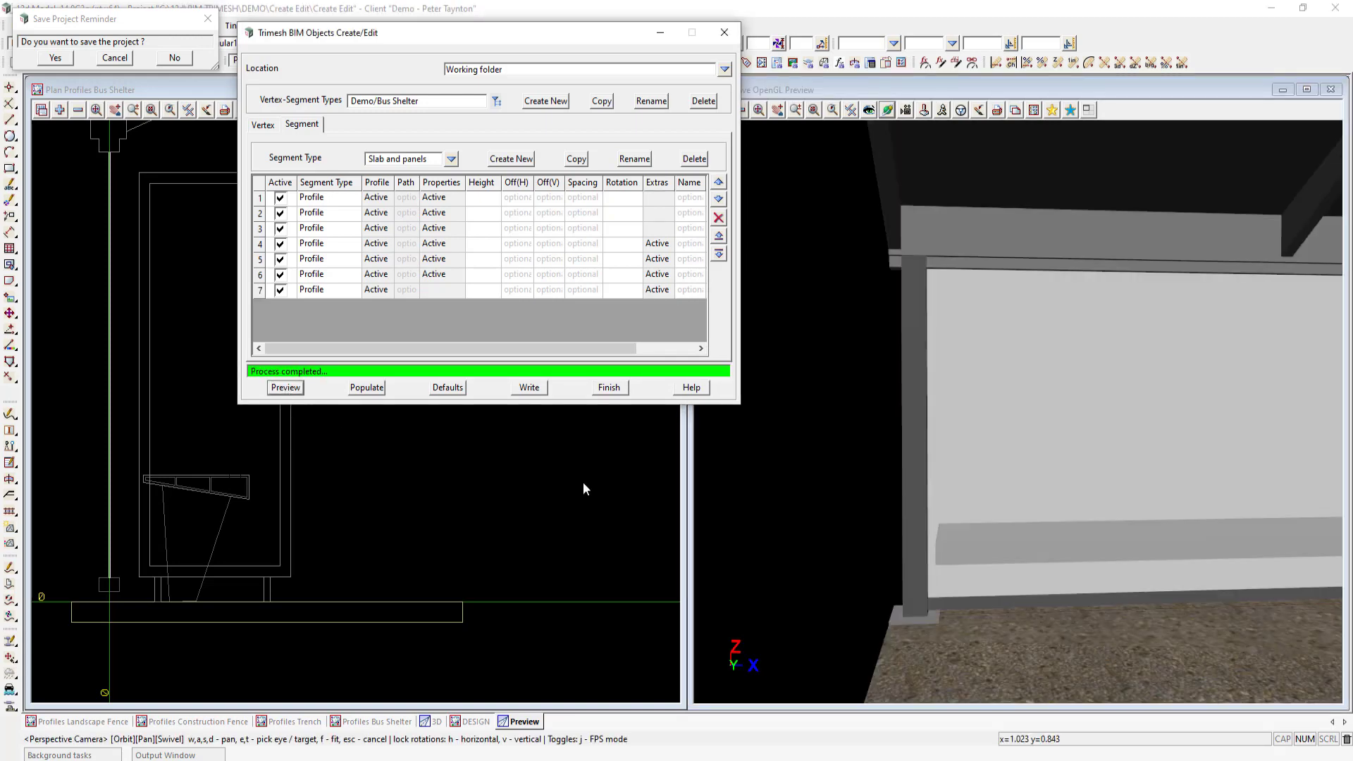
pyautogui.moveTo(933, 501)
pyautogui.mouseDown()
pyautogui.moveTo(956, 507)
pyautogui.moveTo(1008, 484)
pyautogui.moveTo(1008, 497)
pyautogui.mouseUp()
pyautogui.scroll(-4, 864, 510)
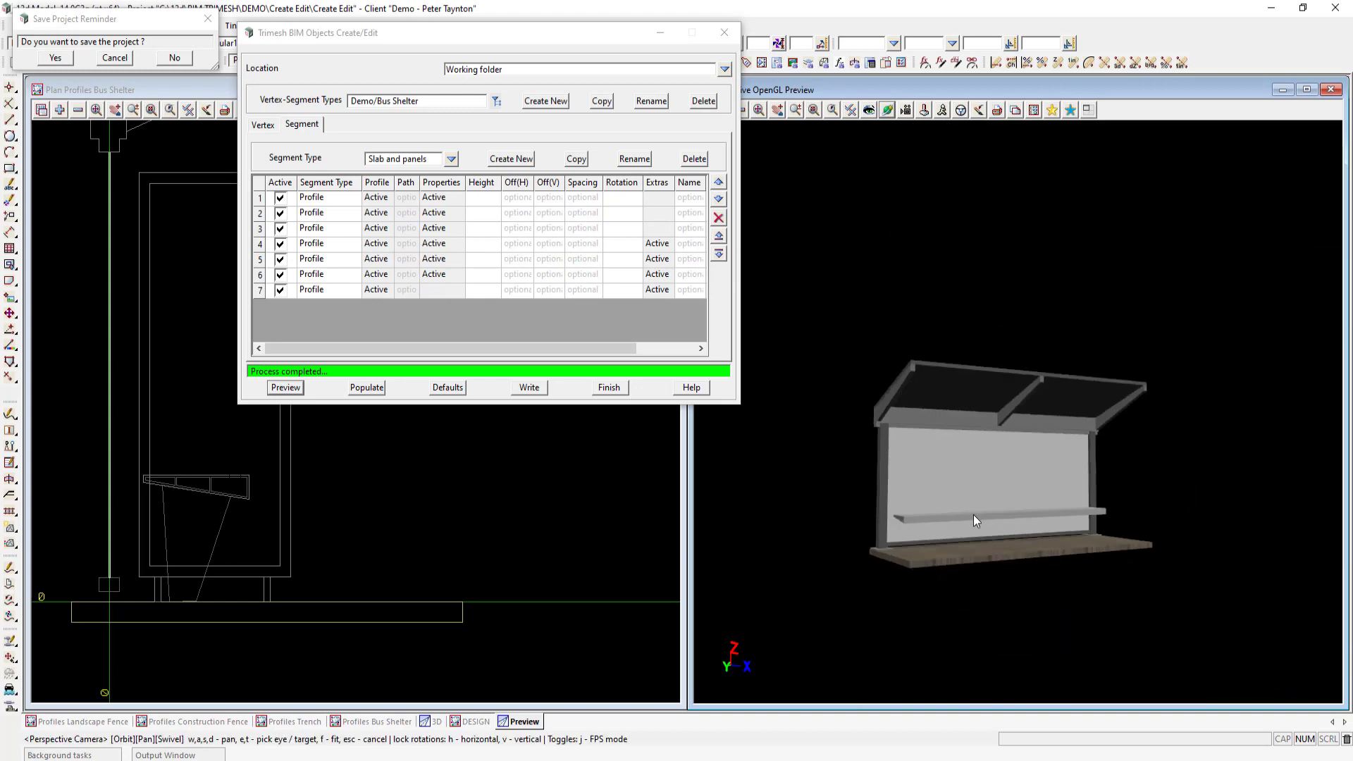
pyautogui.scroll(2, 974, 515)
pyautogui.moveTo(956, 529); pyautogui.dragTo(936, 536)
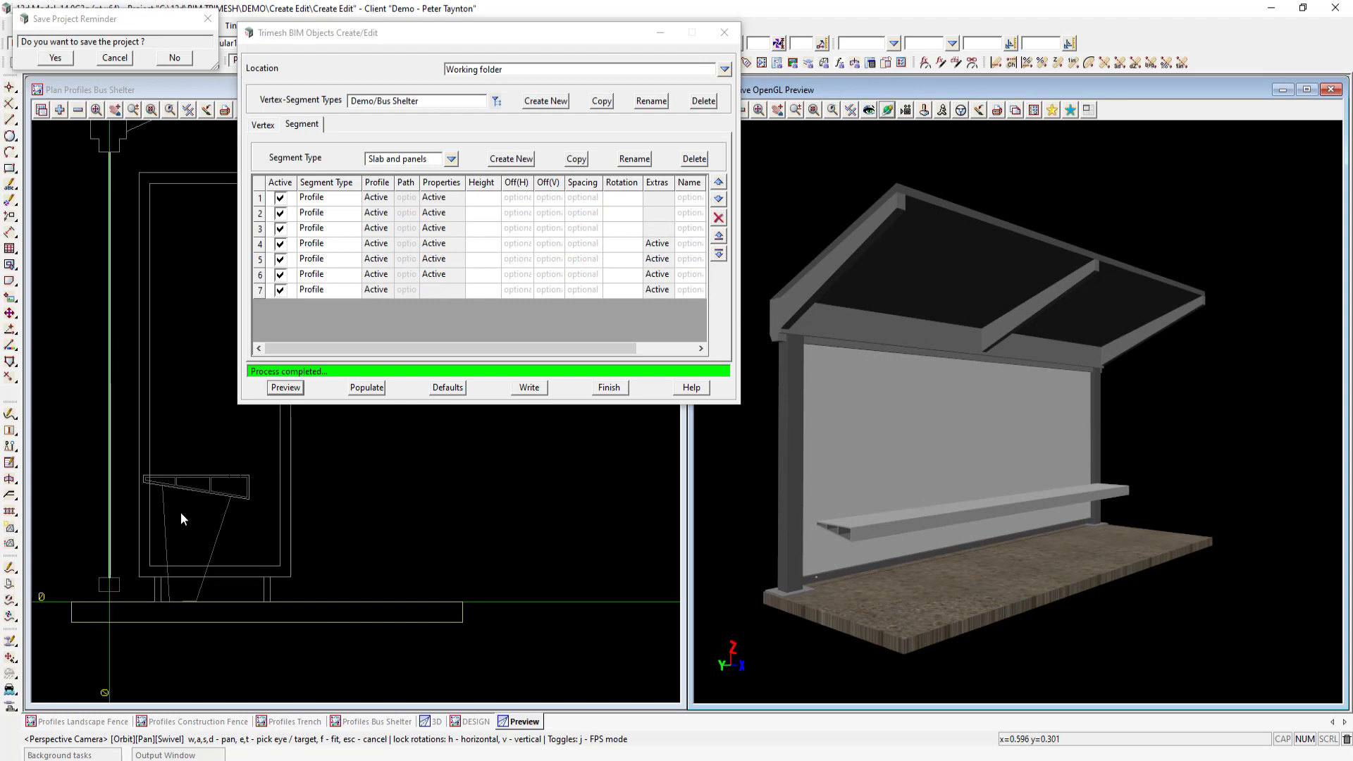
# Add an eighth row of type Profile and assign the tapered bench leg string beneath the seat as its profile
pyautogui.scroll(1, 187, 508)
pyautogui.scroll(2, 186, 606)
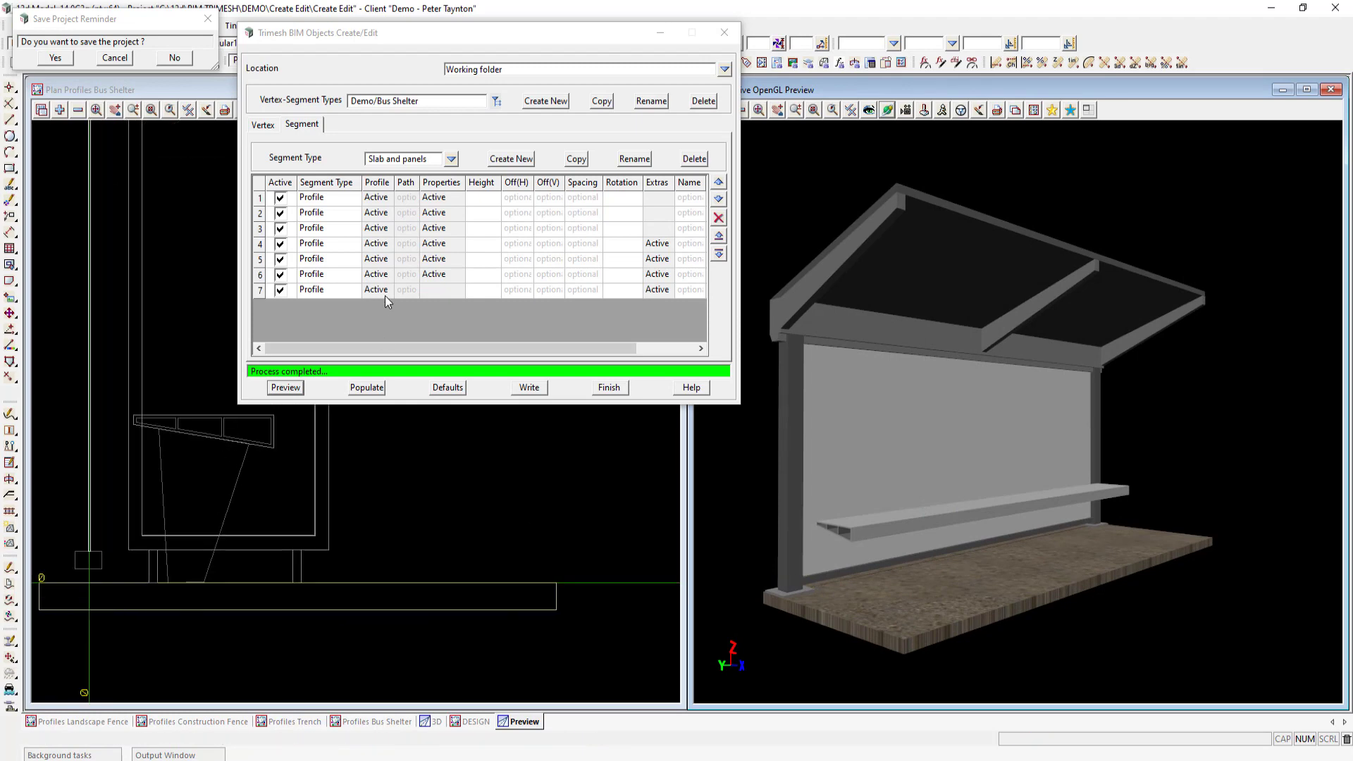
pyautogui.click(526, 291)
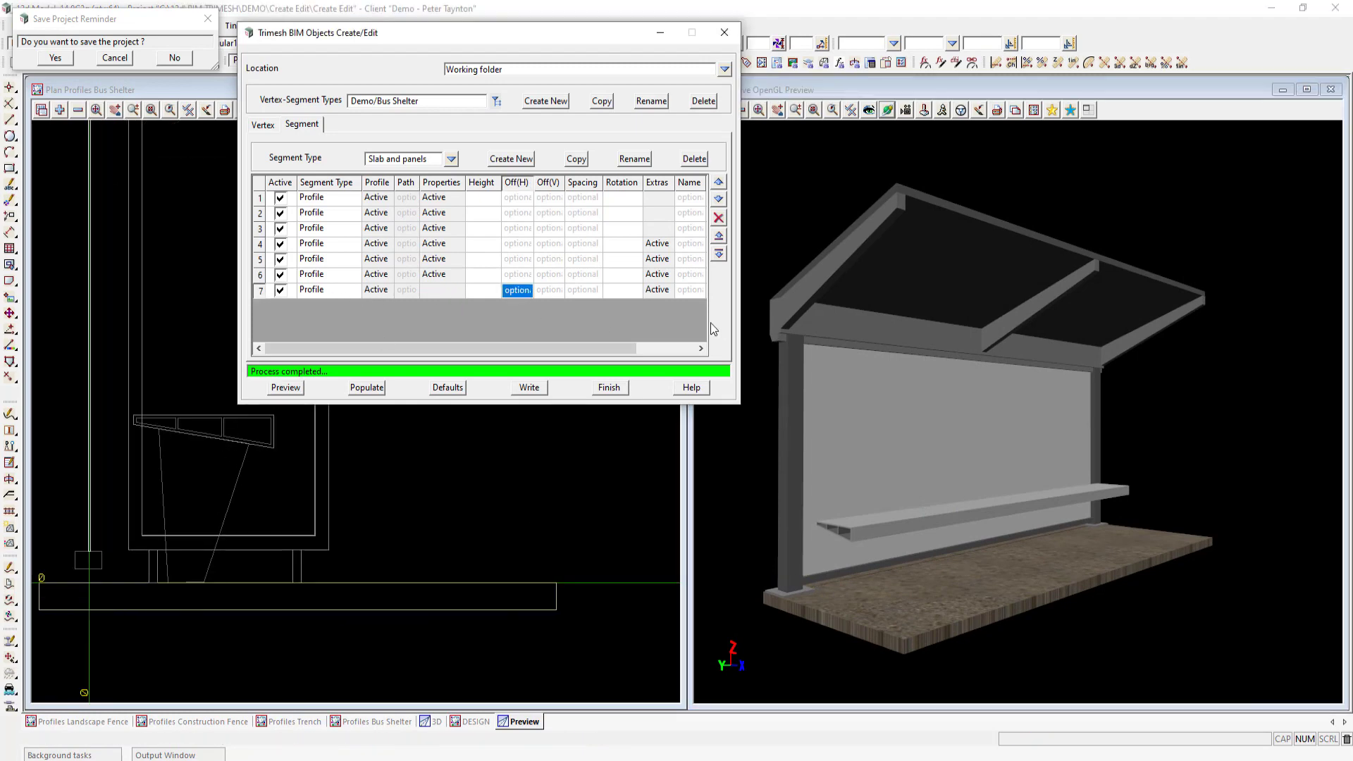
pyautogui.click(719, 253)
pyautogui.click(329, 306)
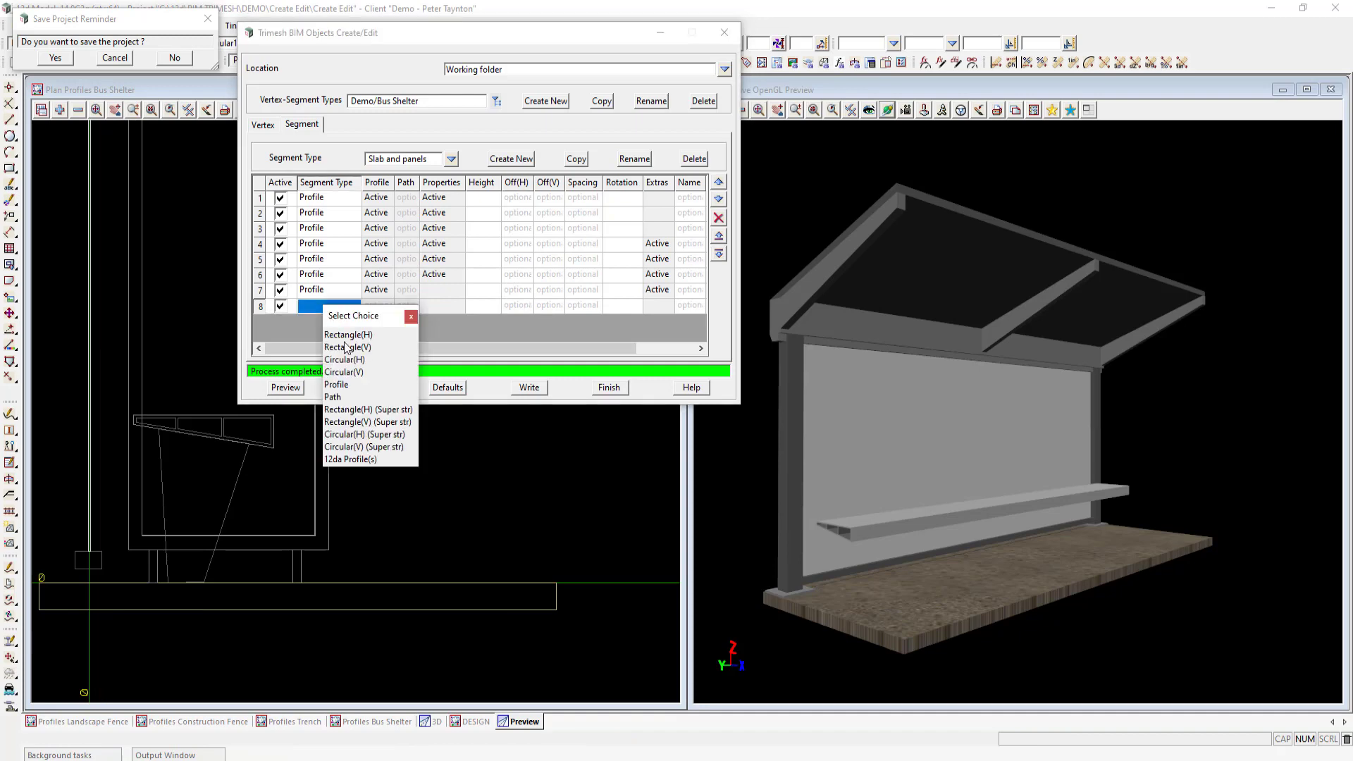
pyautogui.click(336, 384)
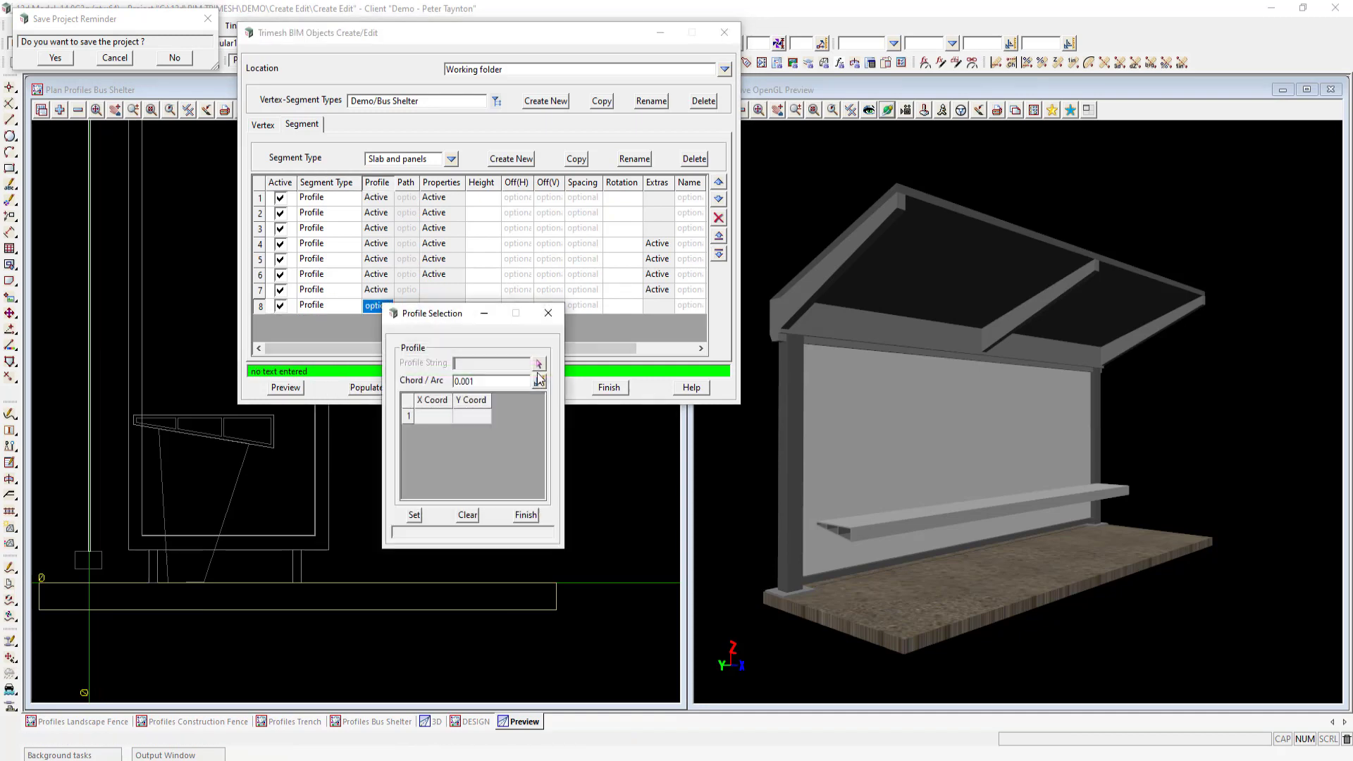
pyautogui.click(538, 365)
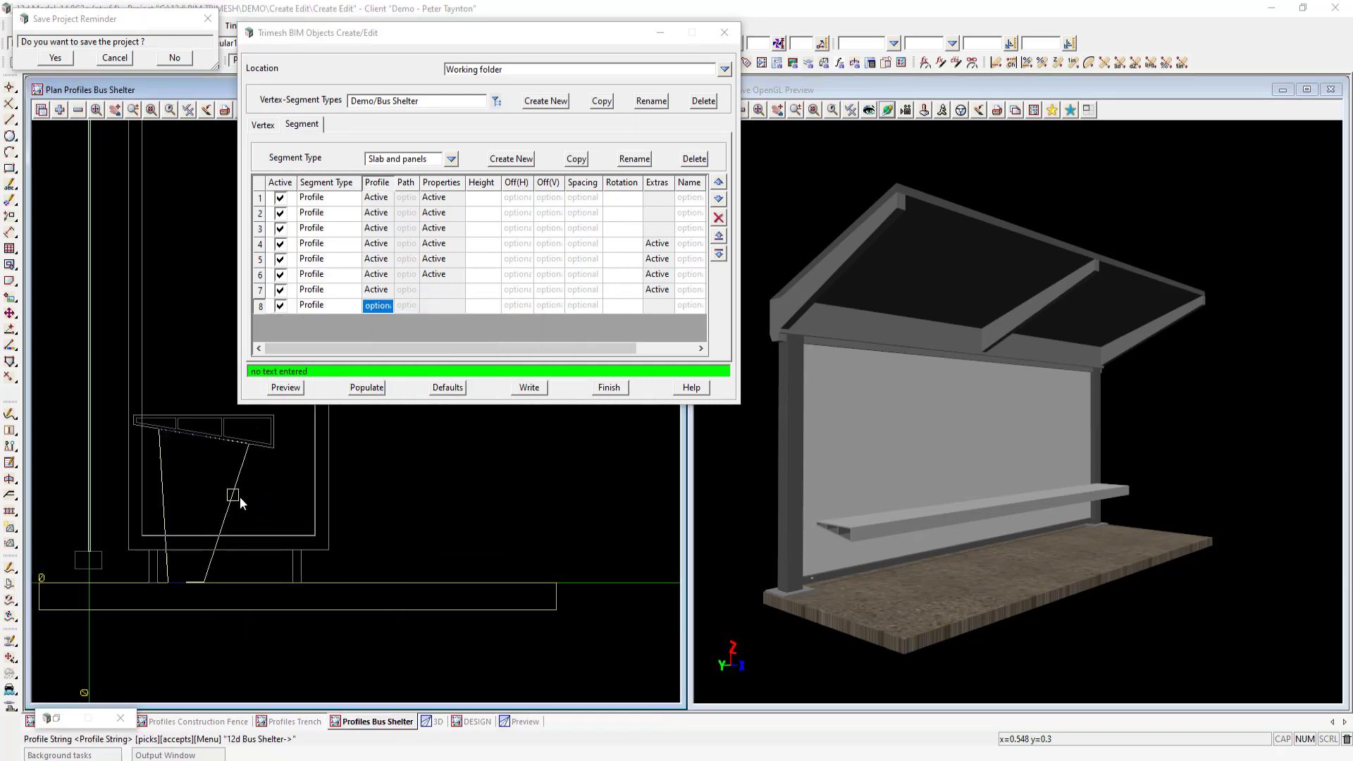
pyautogui.click(240, 497)
pyautogui.click(239, 497)
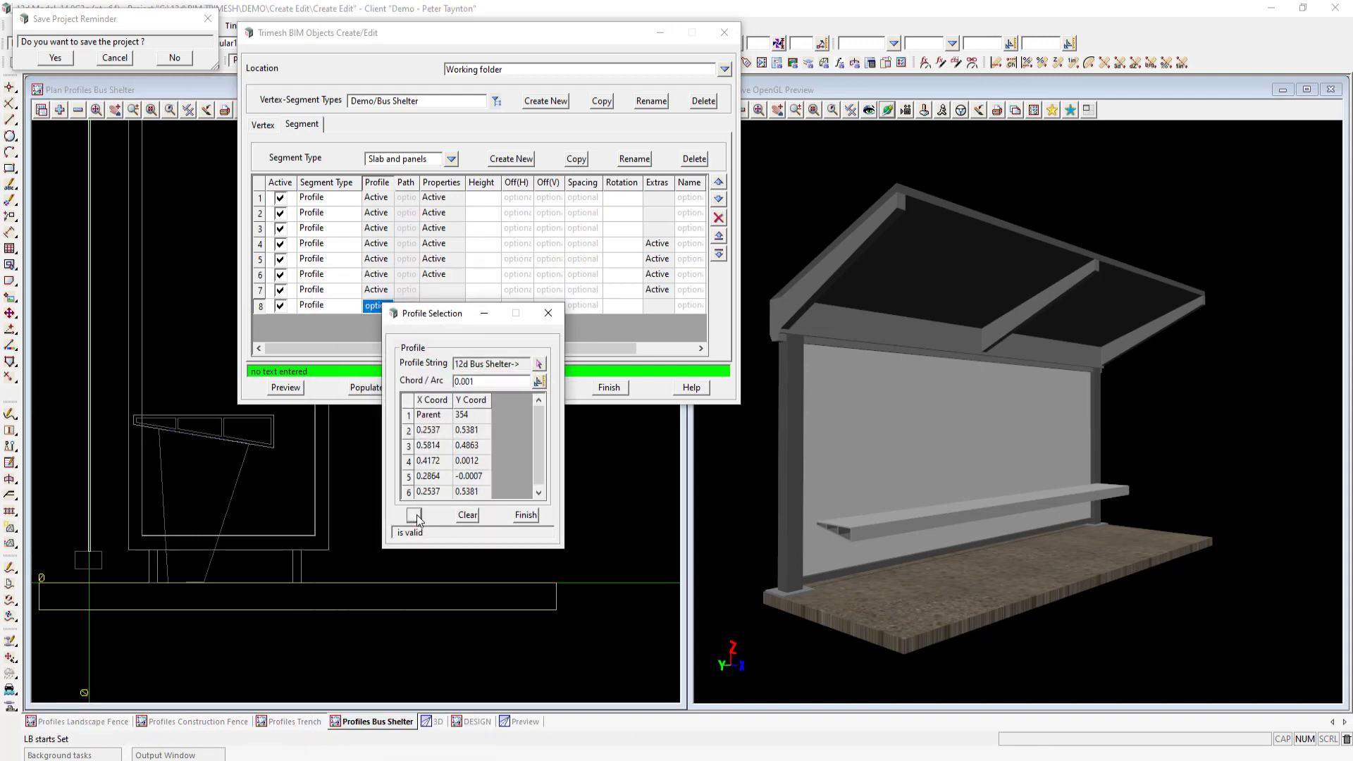
pyautogui.click(526, 514)
# Set the eighth row's Thickness to 0.05 and Colour to shade 64, and preview the bench leg profile
pyautogui.click(430, 307)
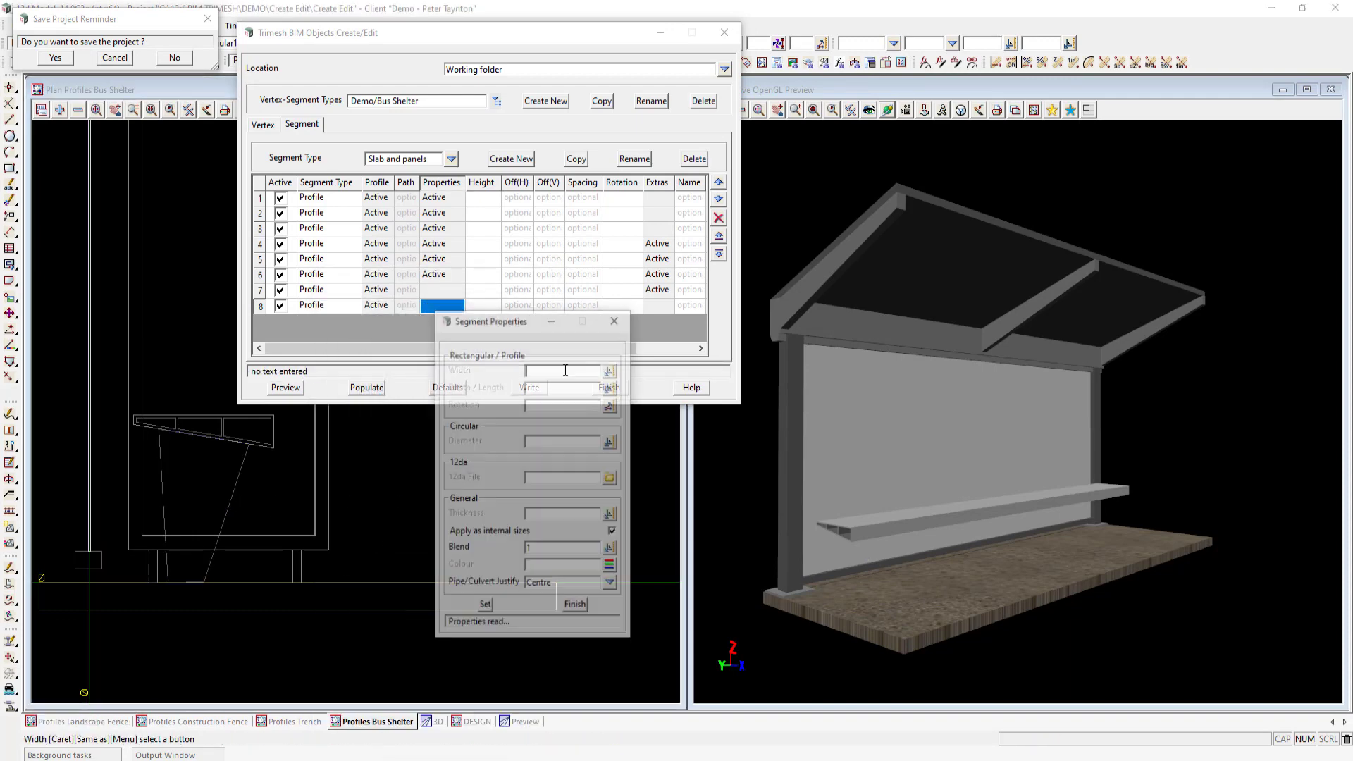
pyautogui.click(539, 513)
pyautogui.write('0.05')
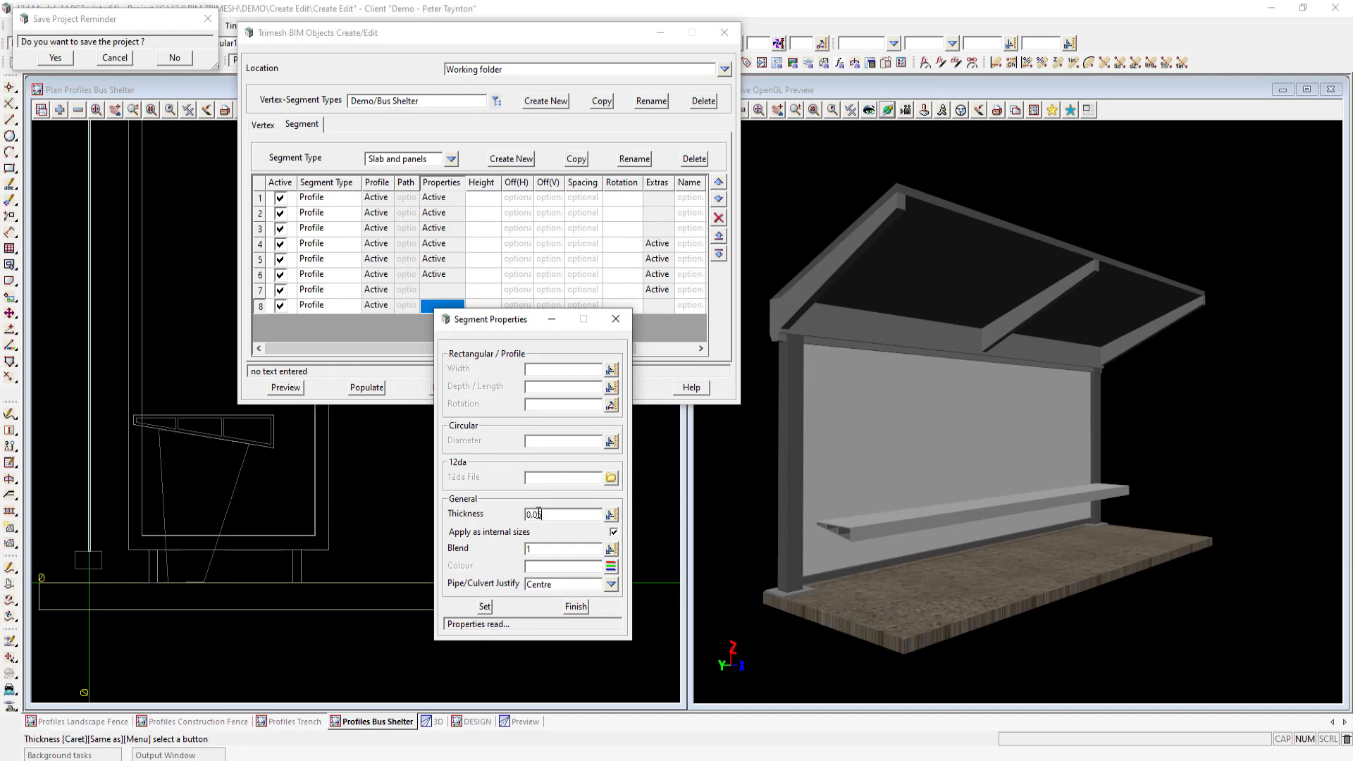
pyautogui.click(610, 566)
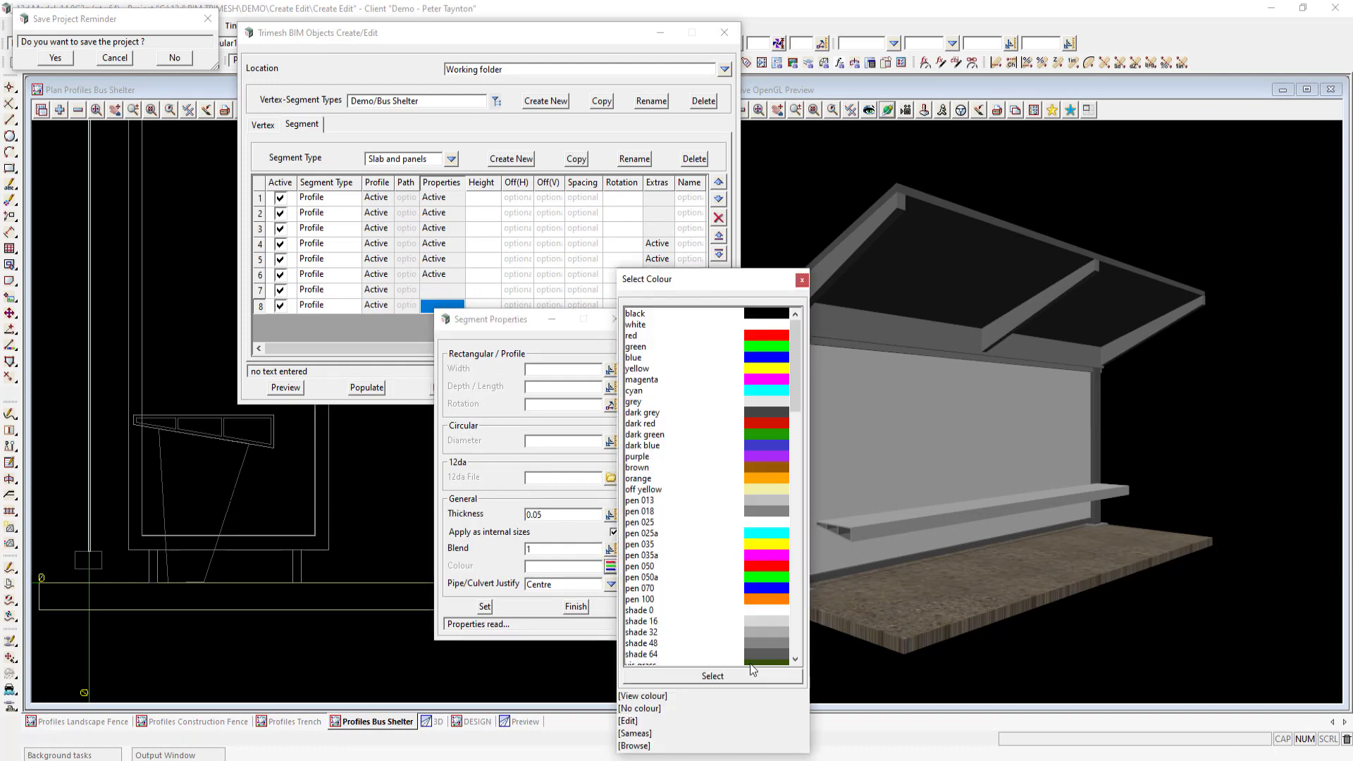
pyautogui.doubleClick(757, 657)
pyautogui.click(485, 607)
pyautogui.click(575, 607)
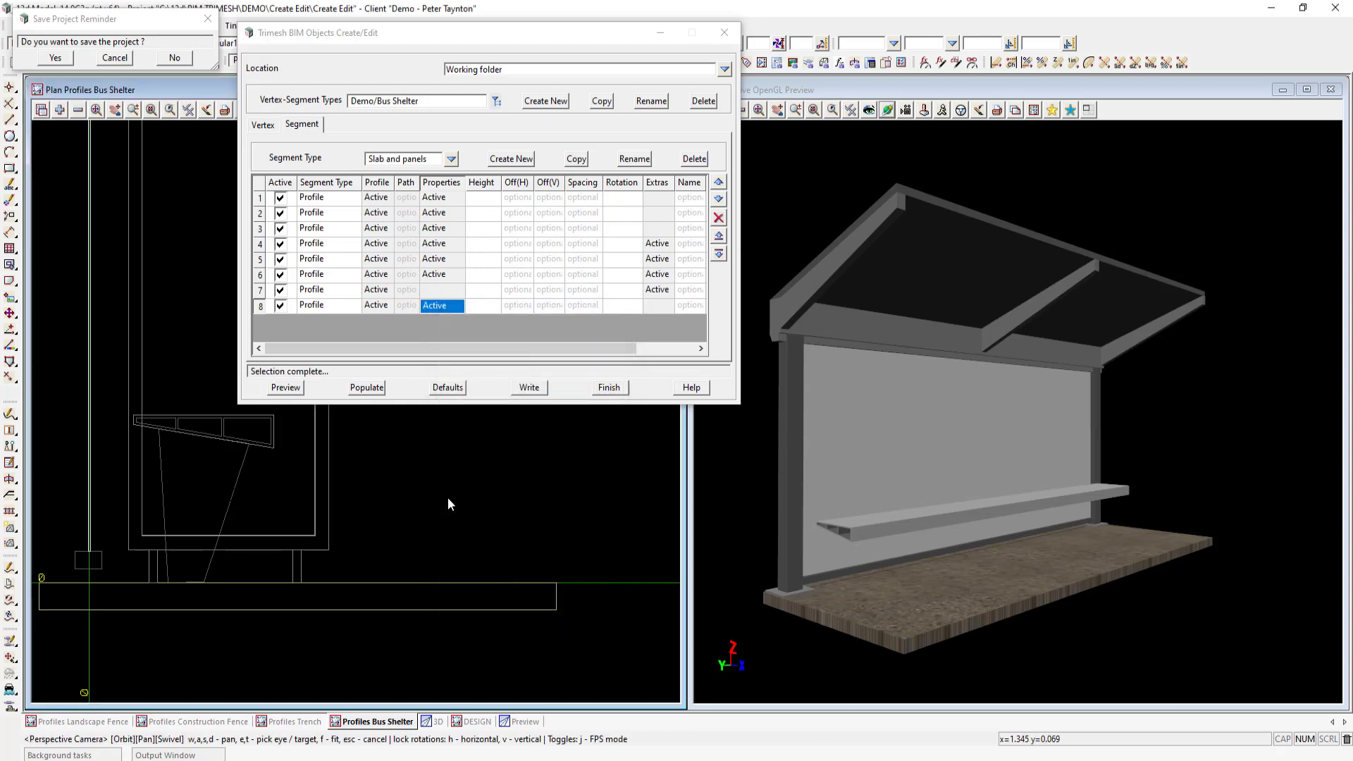
pyautogui.click(283, 388)
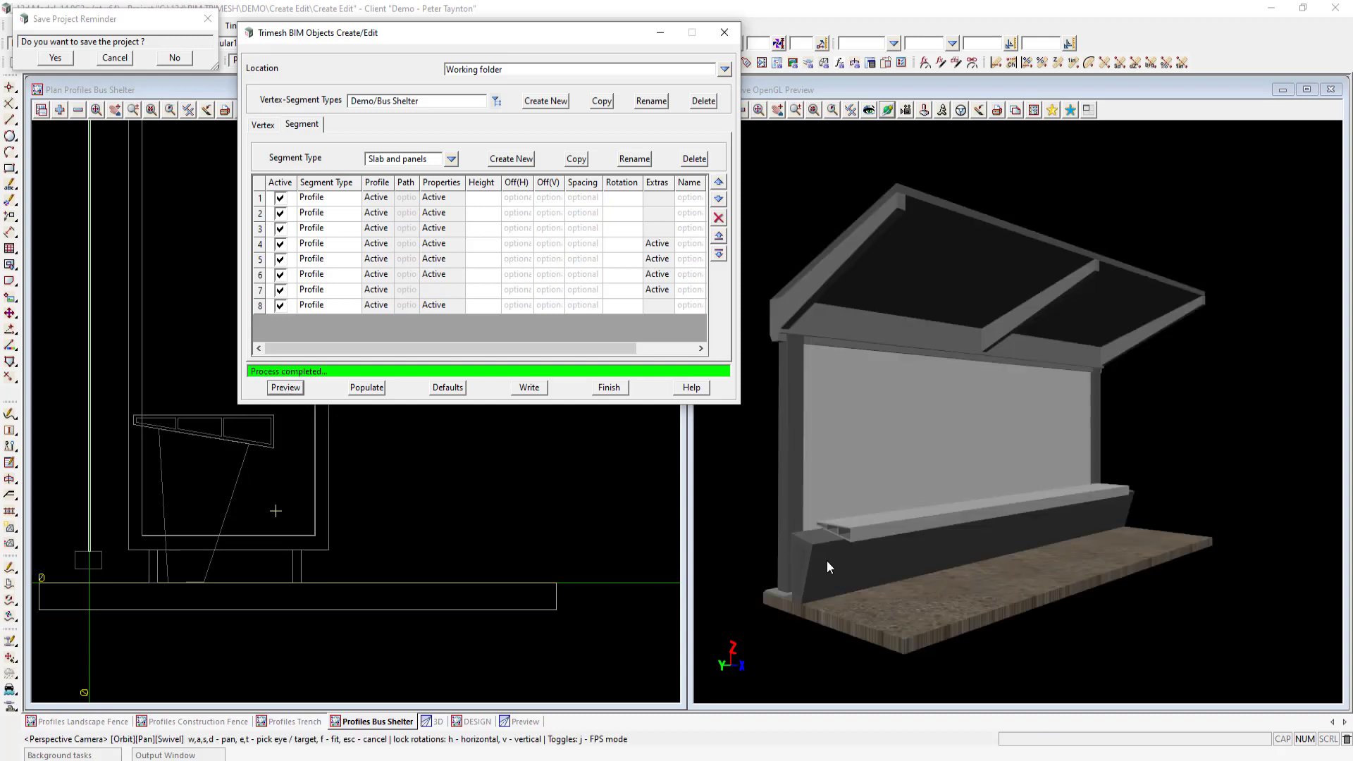
pyautogui.moveTo(827, 560)
pyautogui.mouseDown()
pyautogui.moveTo(878, 564)
pyautogui.moveTo(825, 557)
pyautogui.mouseUp()
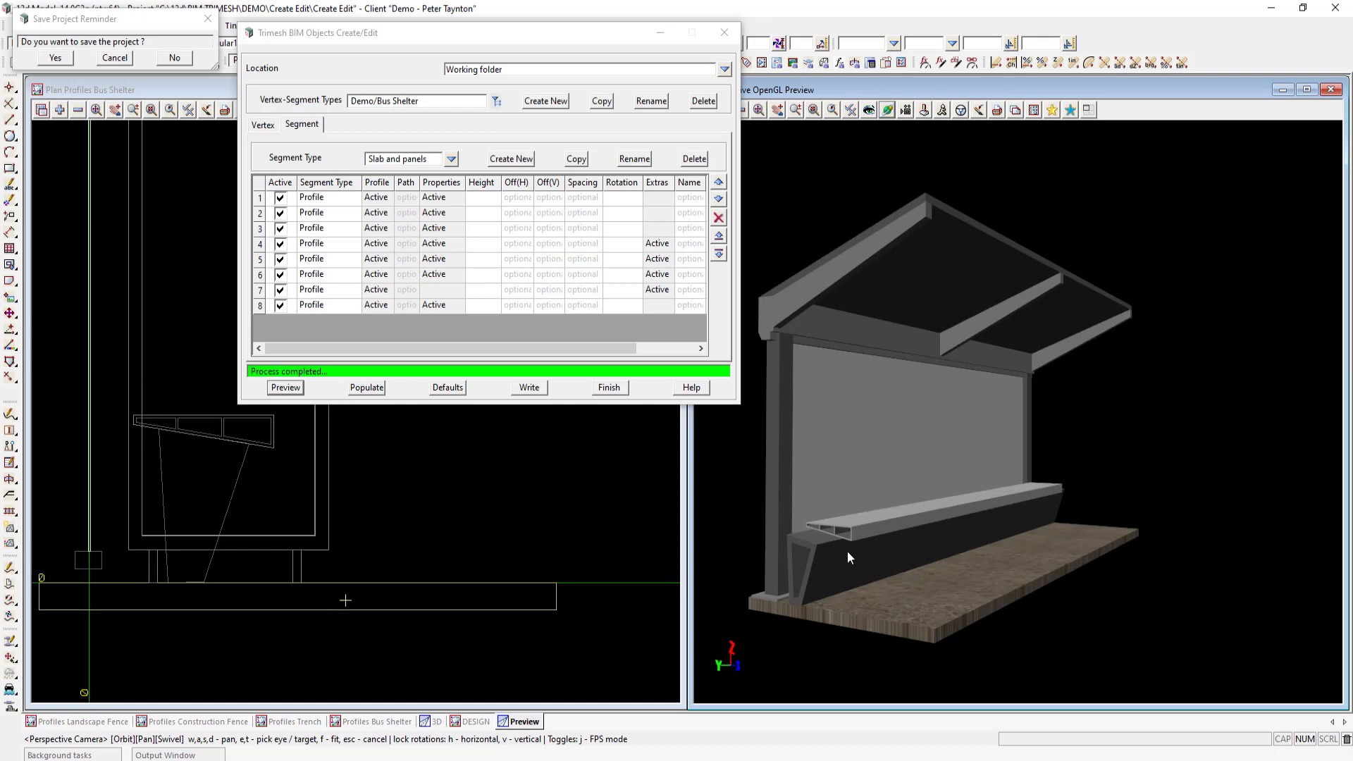
# In the eighth row's extras, create Start, Mid and End profiles of length .1 with Start and End Offsets of .45, and preview the bench legs
pyautogui.click(661, 308)
pyautogui.click(716, 400)
pyautogui.click(783, 365)
pyautogui.write('.1')
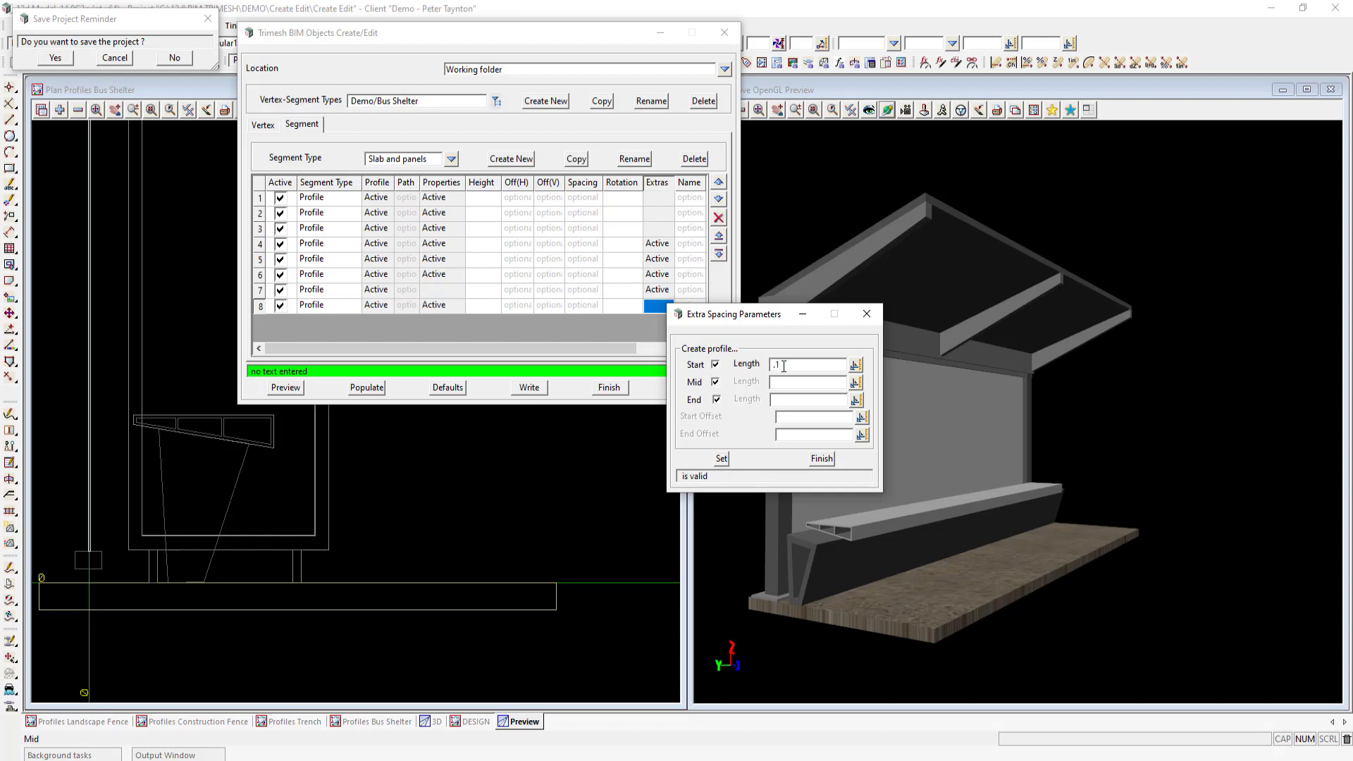
pyautogui.click(779, 384)
pyautogui.write('.1')
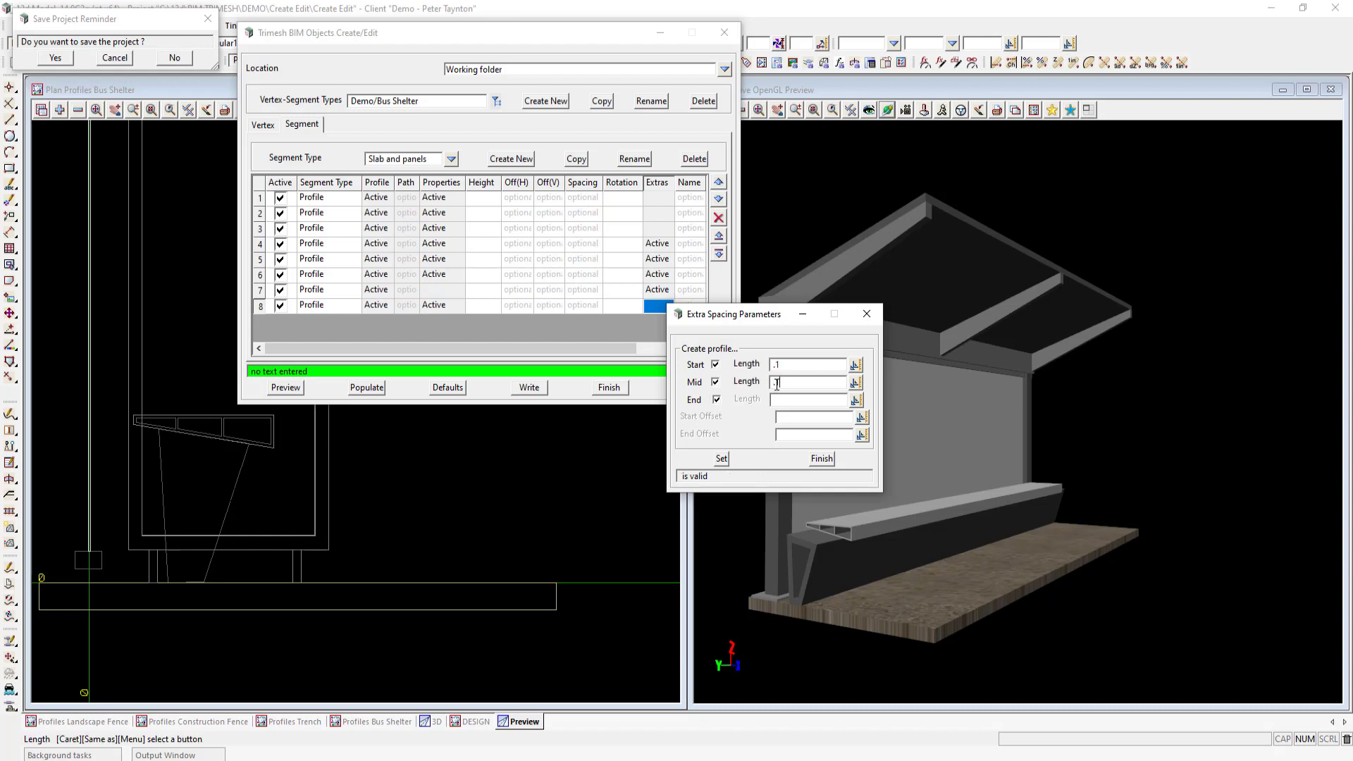
pyautogui.click(791, 401)
pyautogui.write('..')
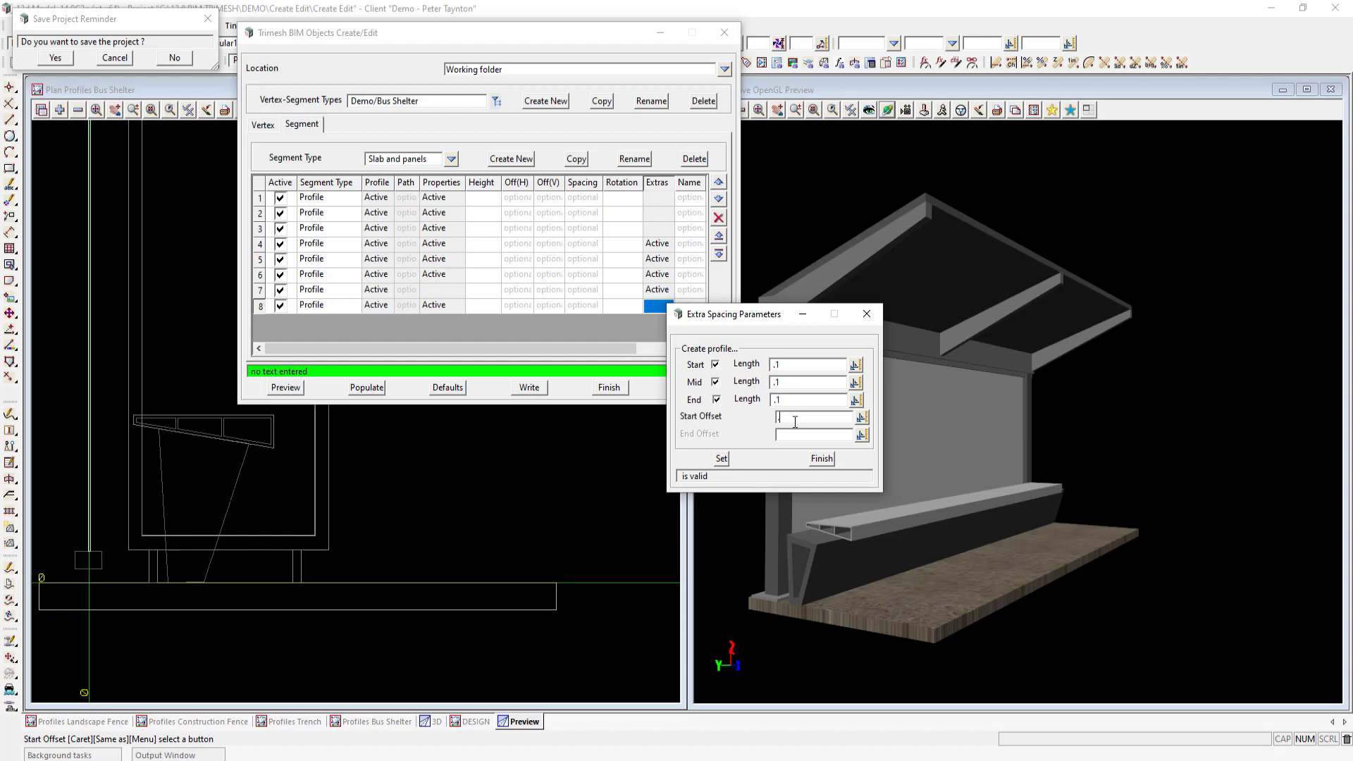
pyautogui.click(795, 435)
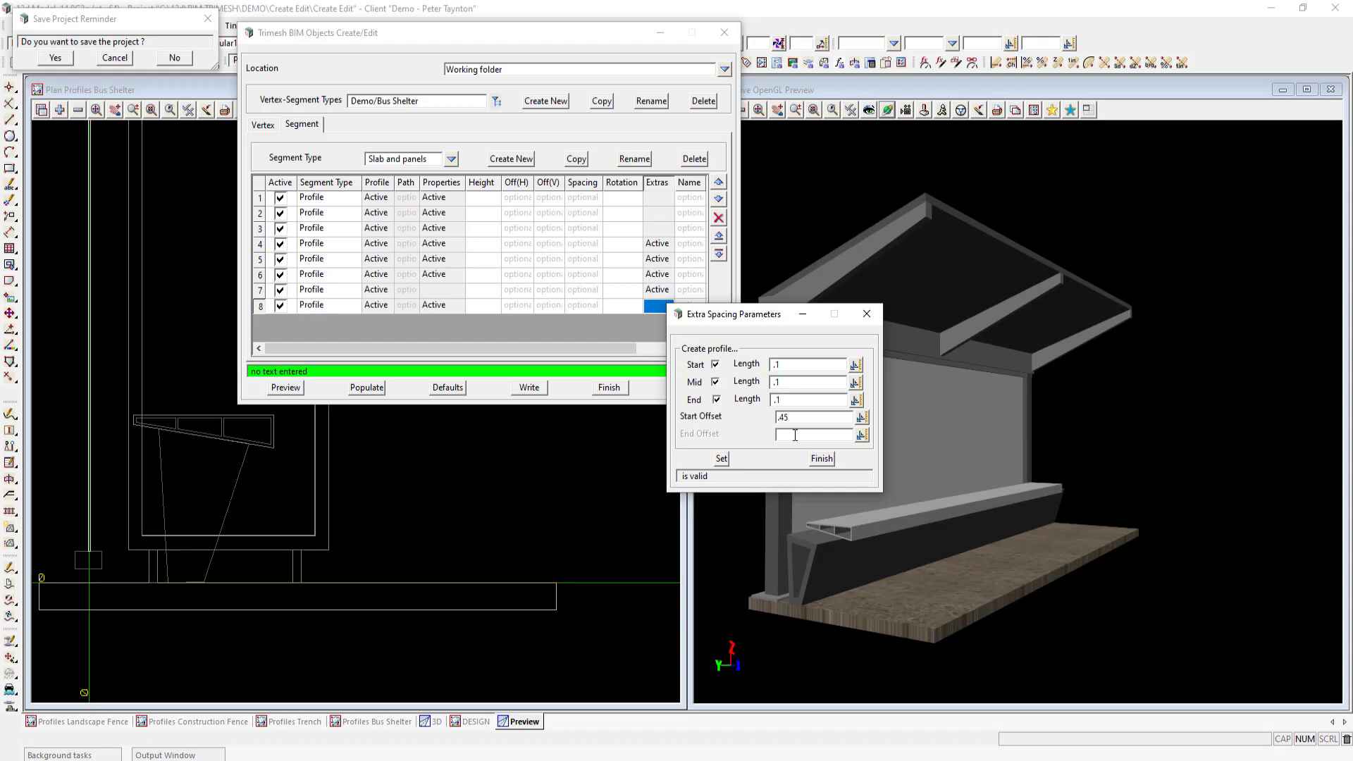
pyautogui.write('.45')
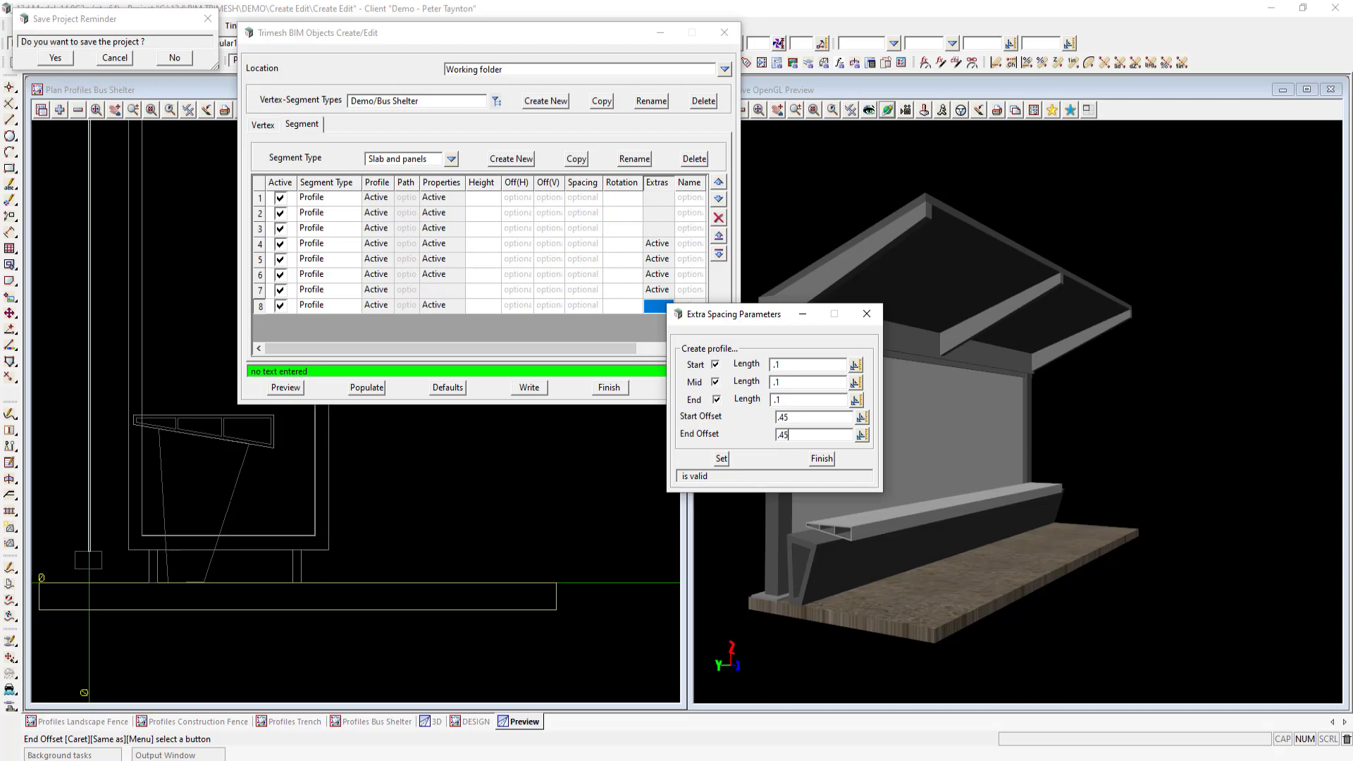
pyautogui.click(723, 459)
pyautogui.click(820, 460)
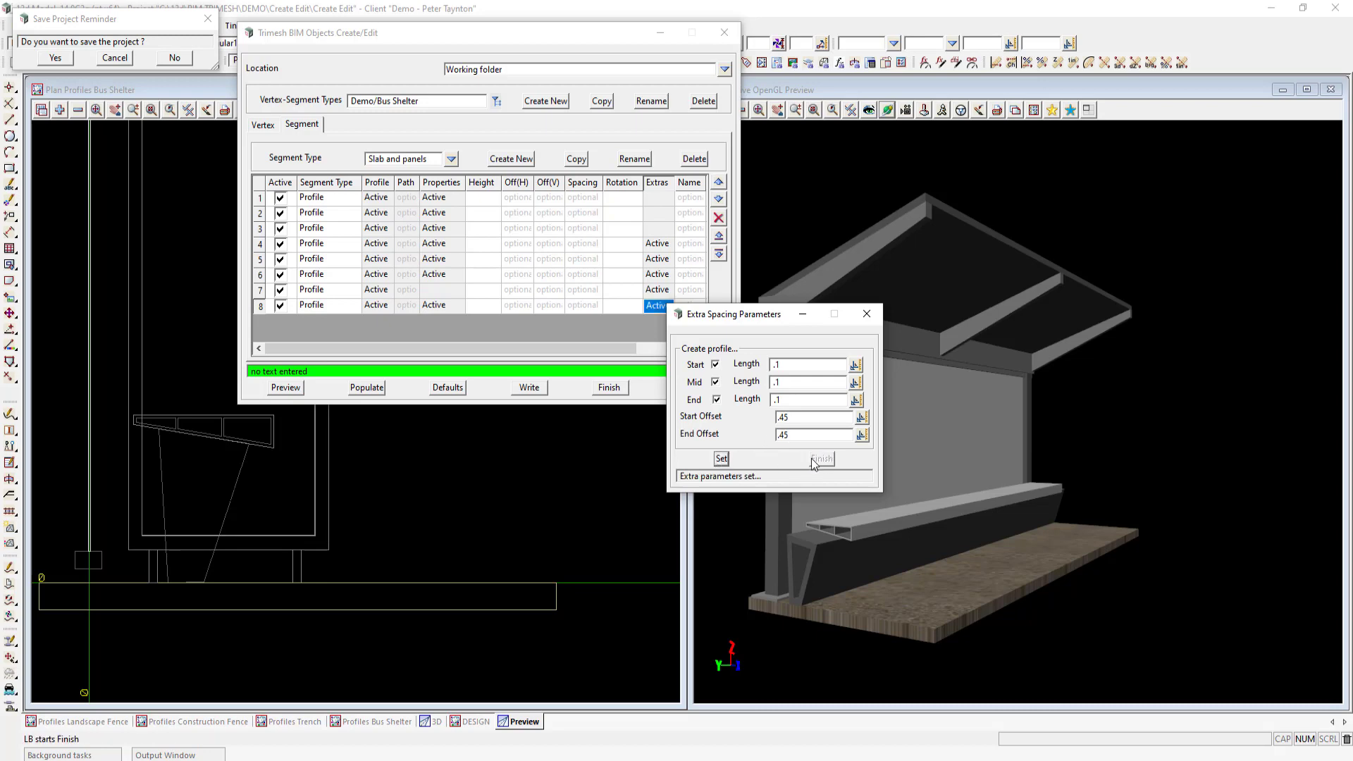
pyautogui.click(299, 388)
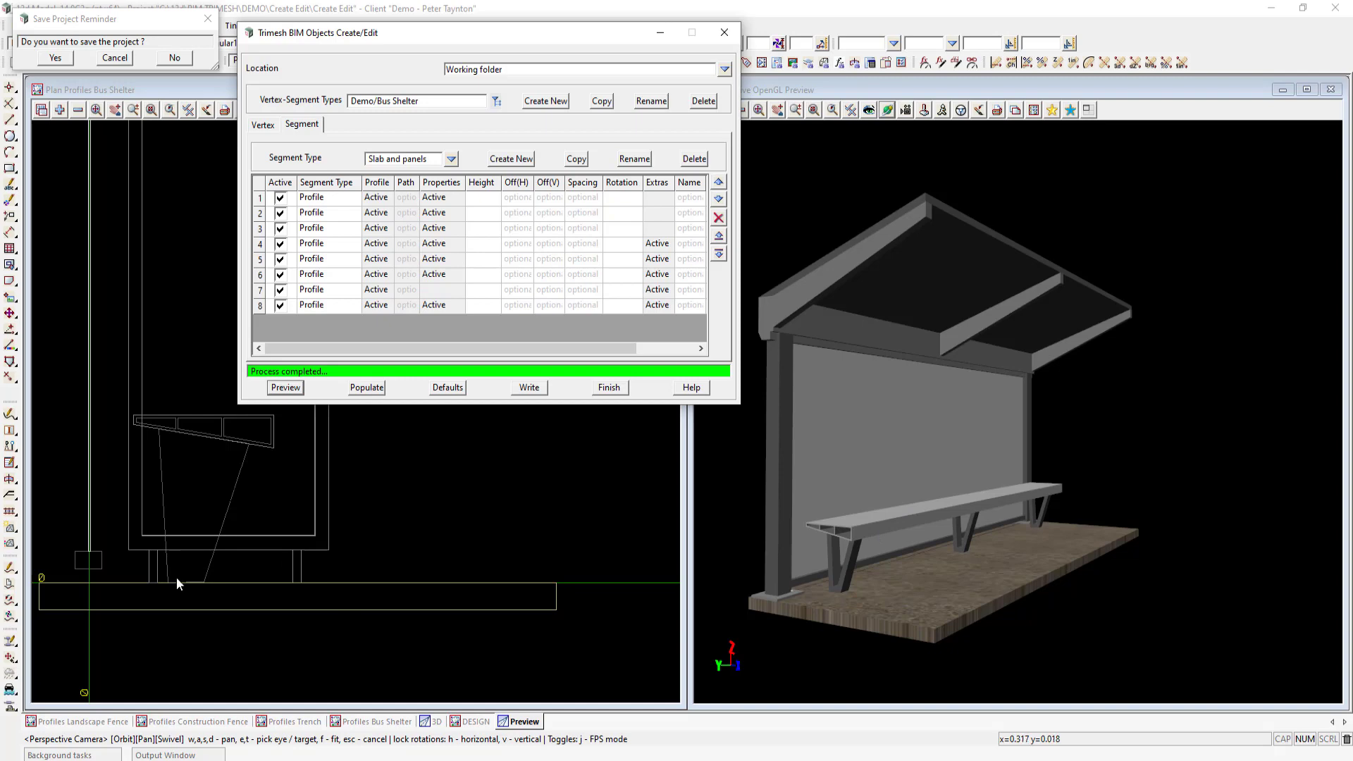
# Add a ninth row of type Profile and assign the tall outer rectangle of the side panel frame as its profile
pyautogui.scroll(-3, 175, 578)
pyautogui.scroll(-1, 238, 512)
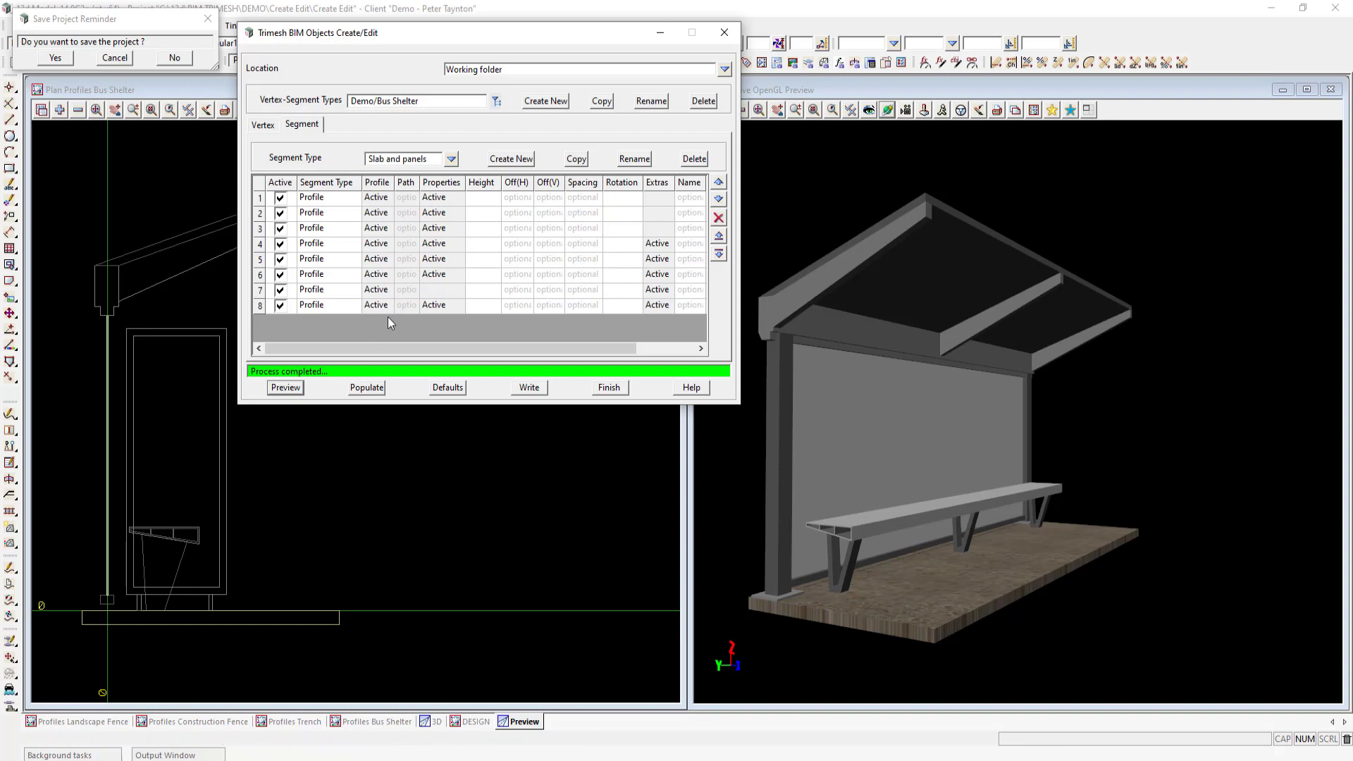
pyautogui.click(498, 309)
pyautogui.press('Down')
pyautogui.click(307, 325)
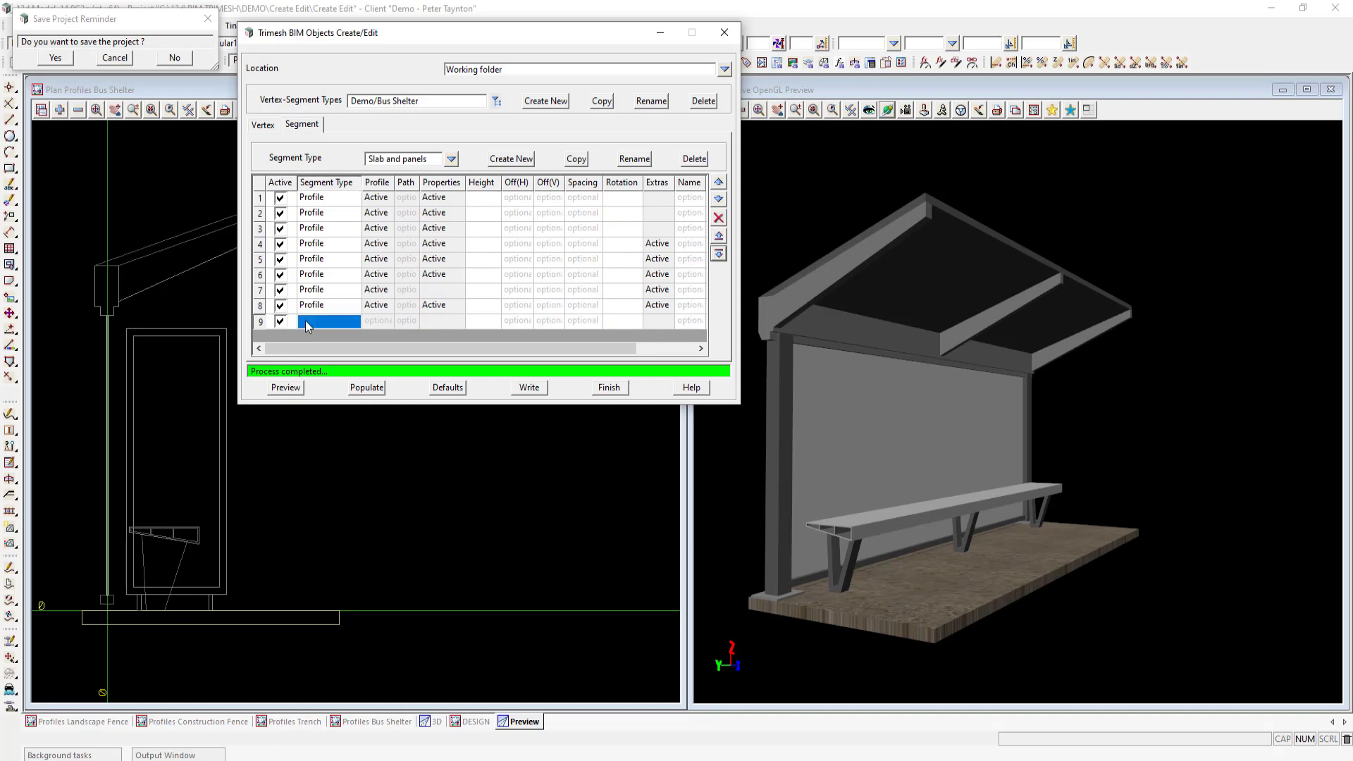
pyautogui.click(308, 326)
pyautogui.click(331, 400)
pyautogui.click(374, 321)
pyautogui.click(532, 385)
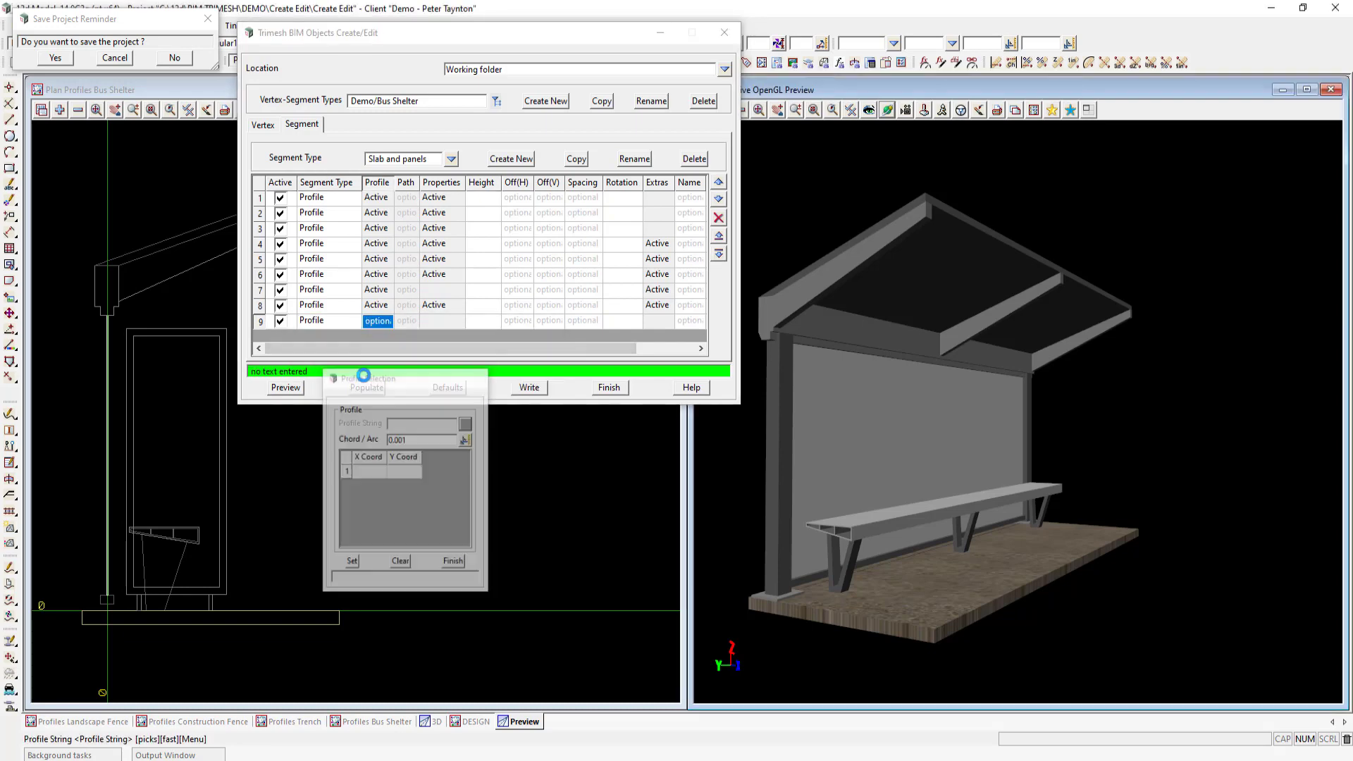
pyautogui.click(190, 330)
pyautogui.click(406, 531)
pyautogui.click(517, 531)
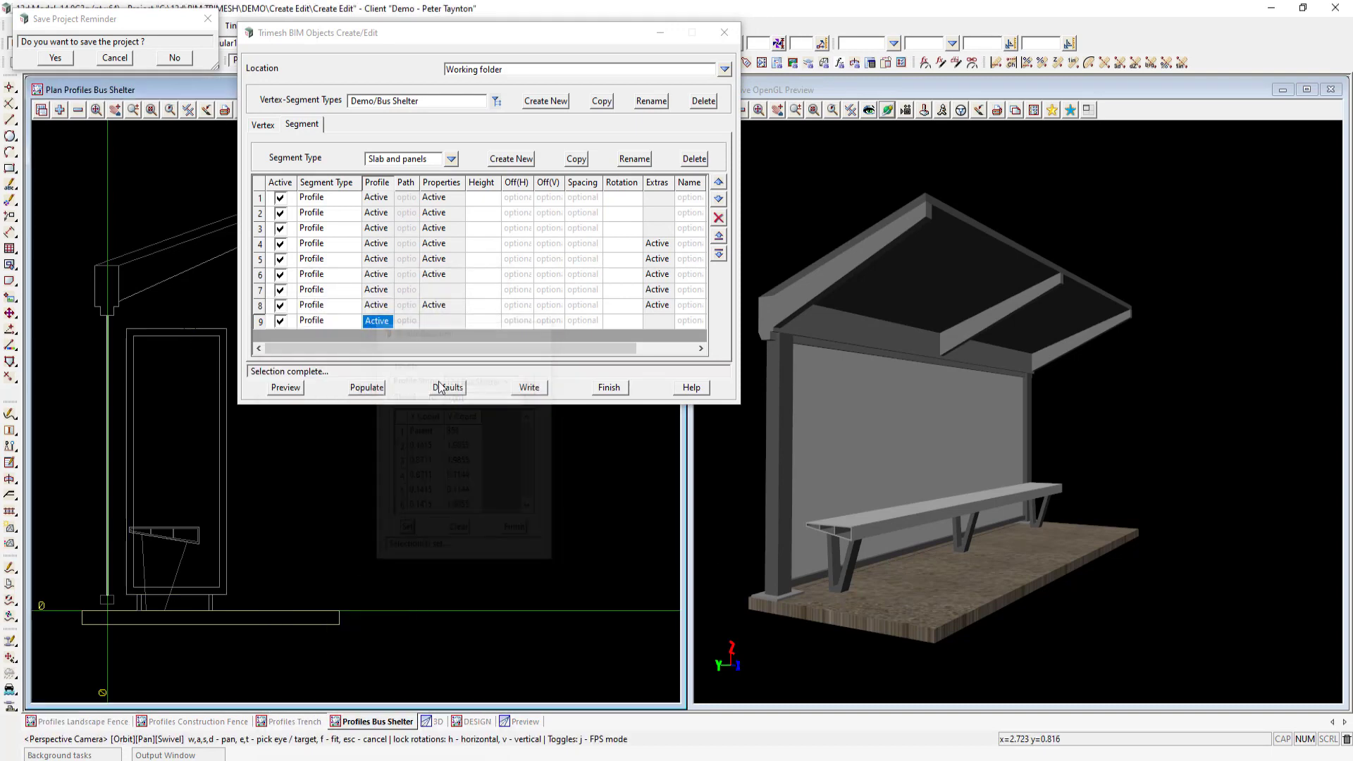
# Set the ninth row's segment properties to Thickness 0.05 and Colour shade 48
pyautogui.click(434, 321)
pyautogui.click(548, 527)
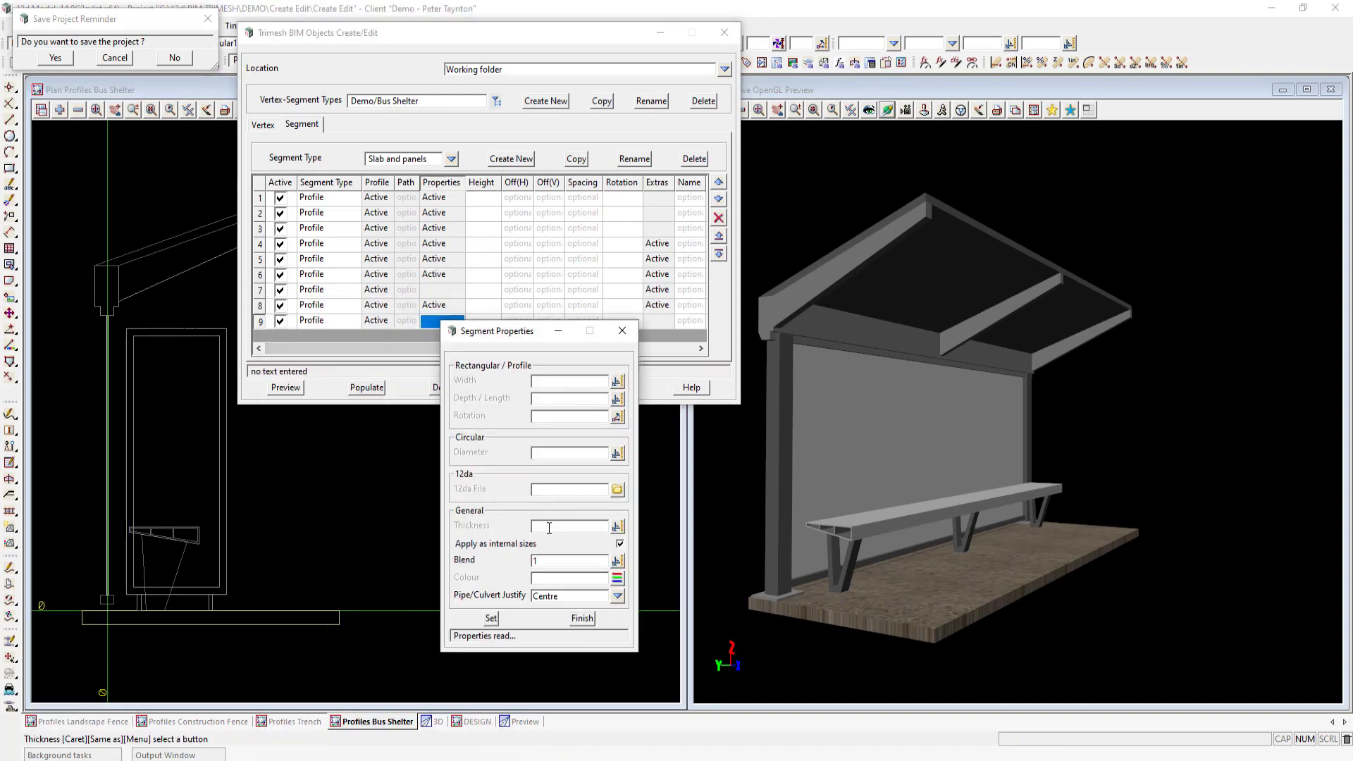
pyautogui.write('0.05')
pyautogui.click(617, 577)
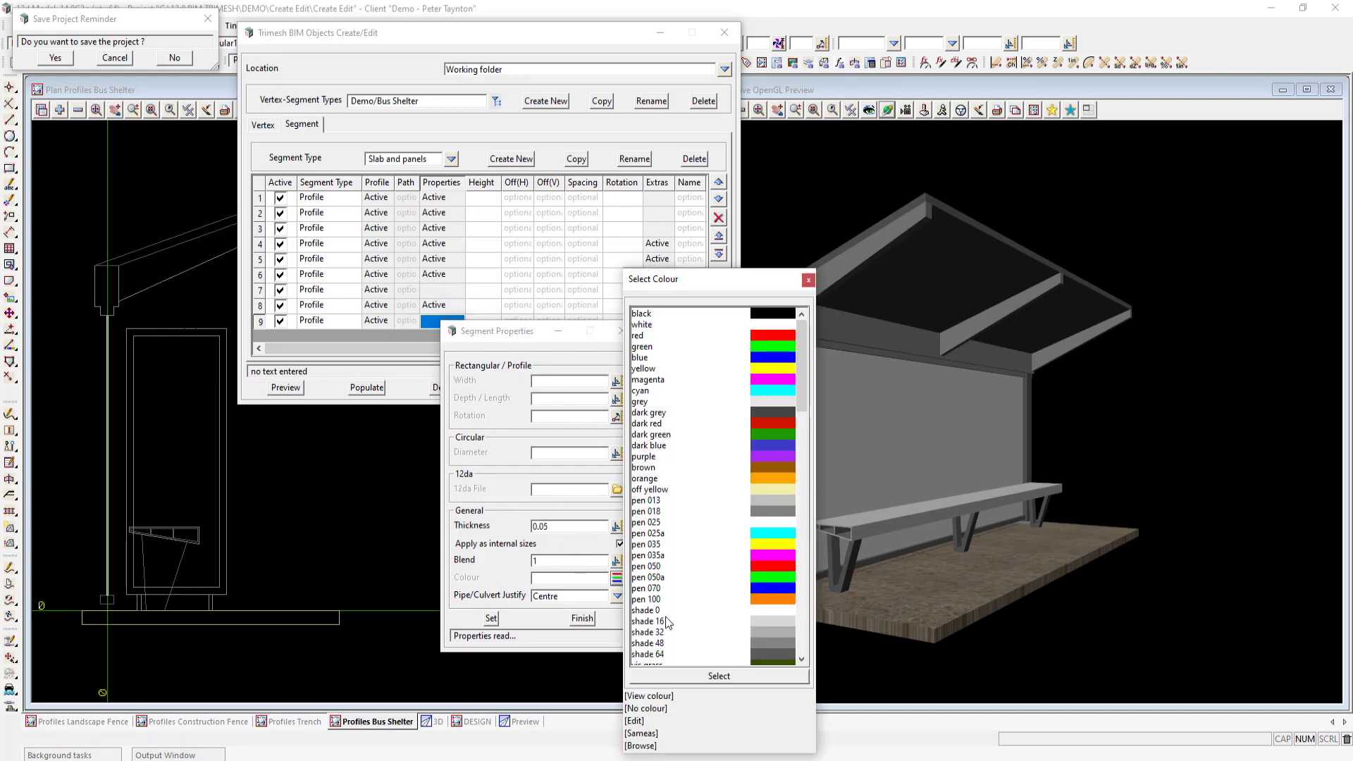
pyautogui.doubleClick(769, 640)
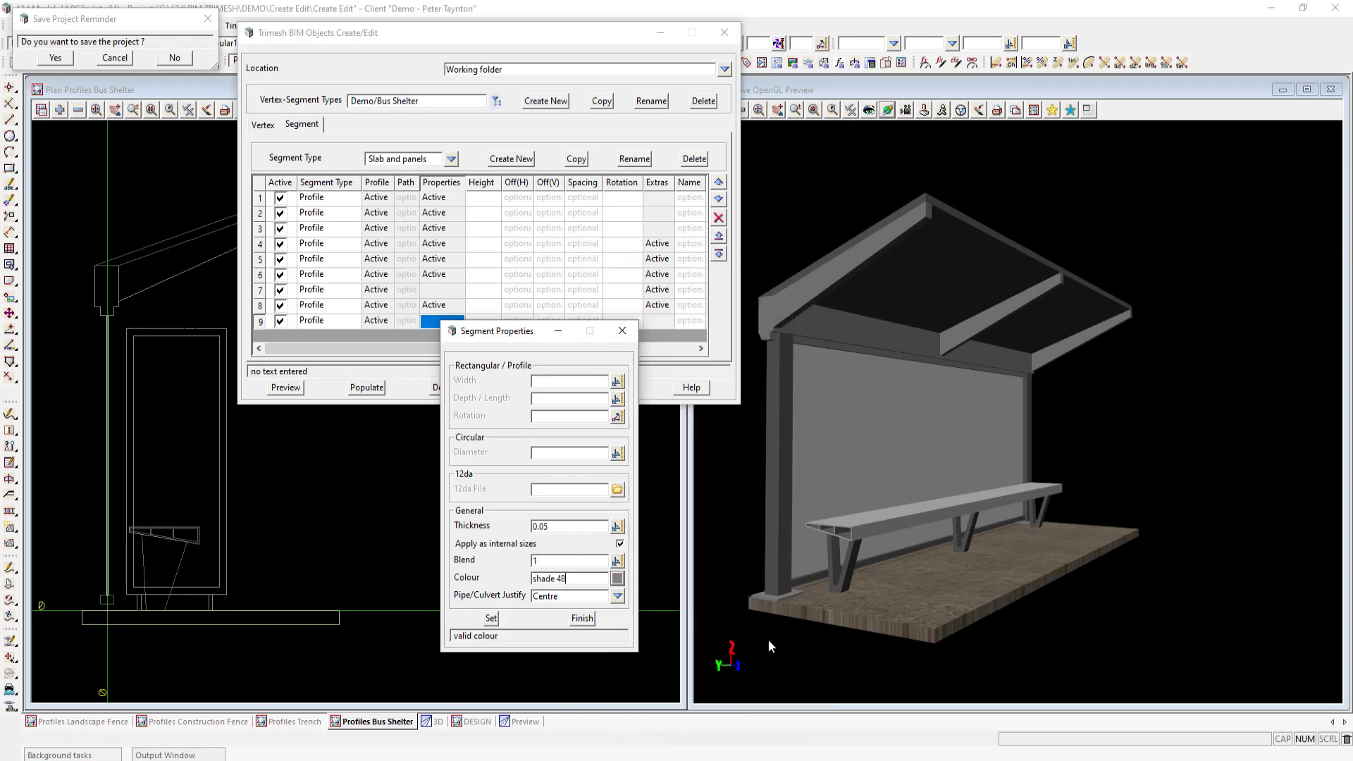
pyautogui.click(491, 619)
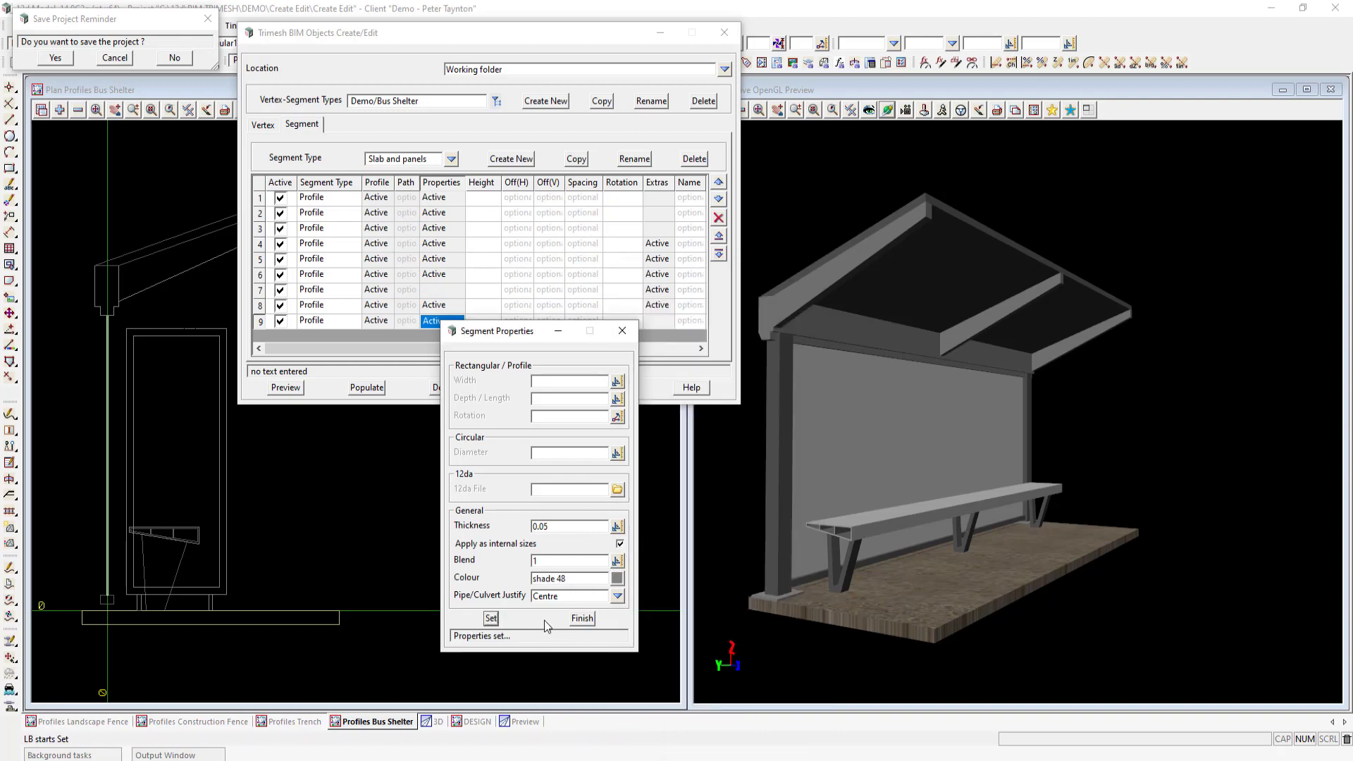
pyautogui.click(582, 618)
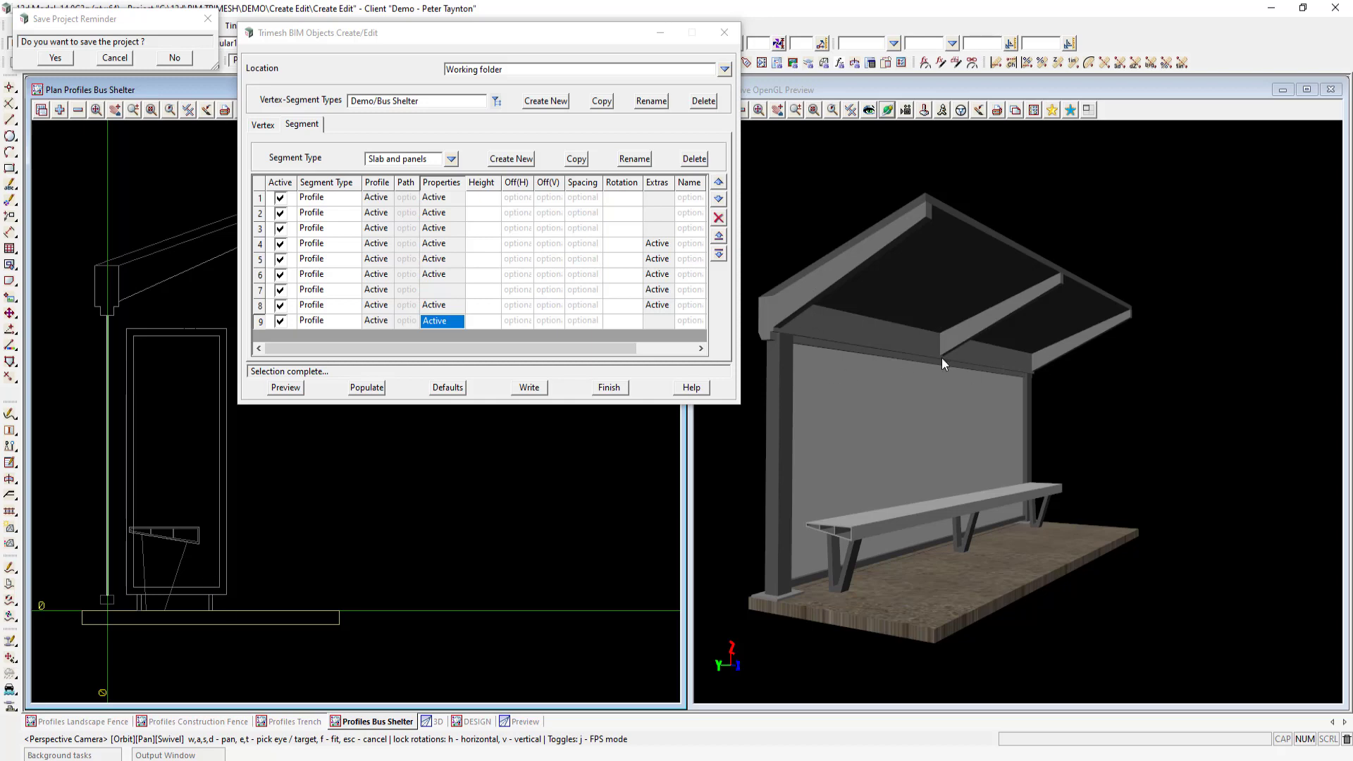
# In the ninth row's extras, create profiles at Start and End only, each with a length of .1
pyautogui.doubleClick(657, 318)
pyautogui.click(710, 380)
pyautogui.click(775, 381)
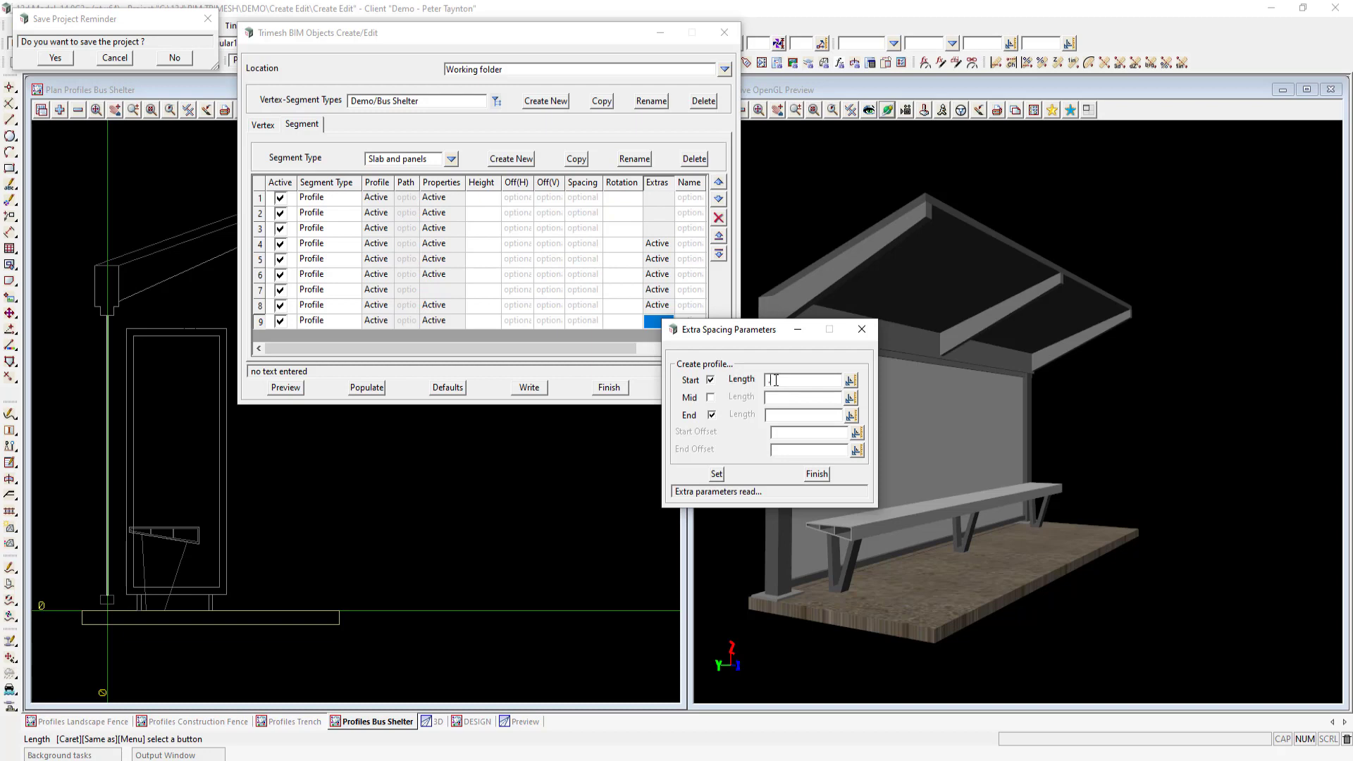
pyautogui.click(778, 416)
pyautogui.write('.1')
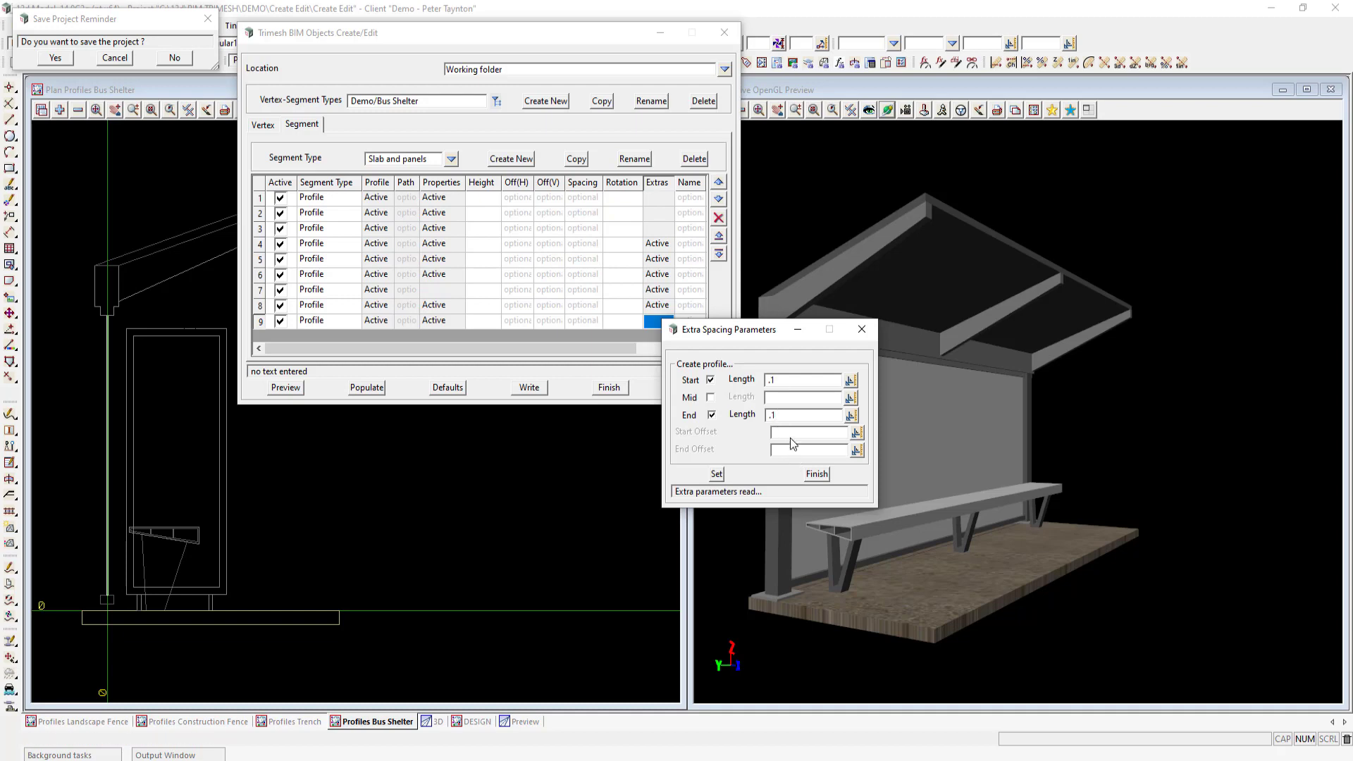
# Set the ninth row's Start Offset and End Offset to .1 and preview the shelter with its side frames
pyautogui.click(788, 433)
pyautogui.write('.1')
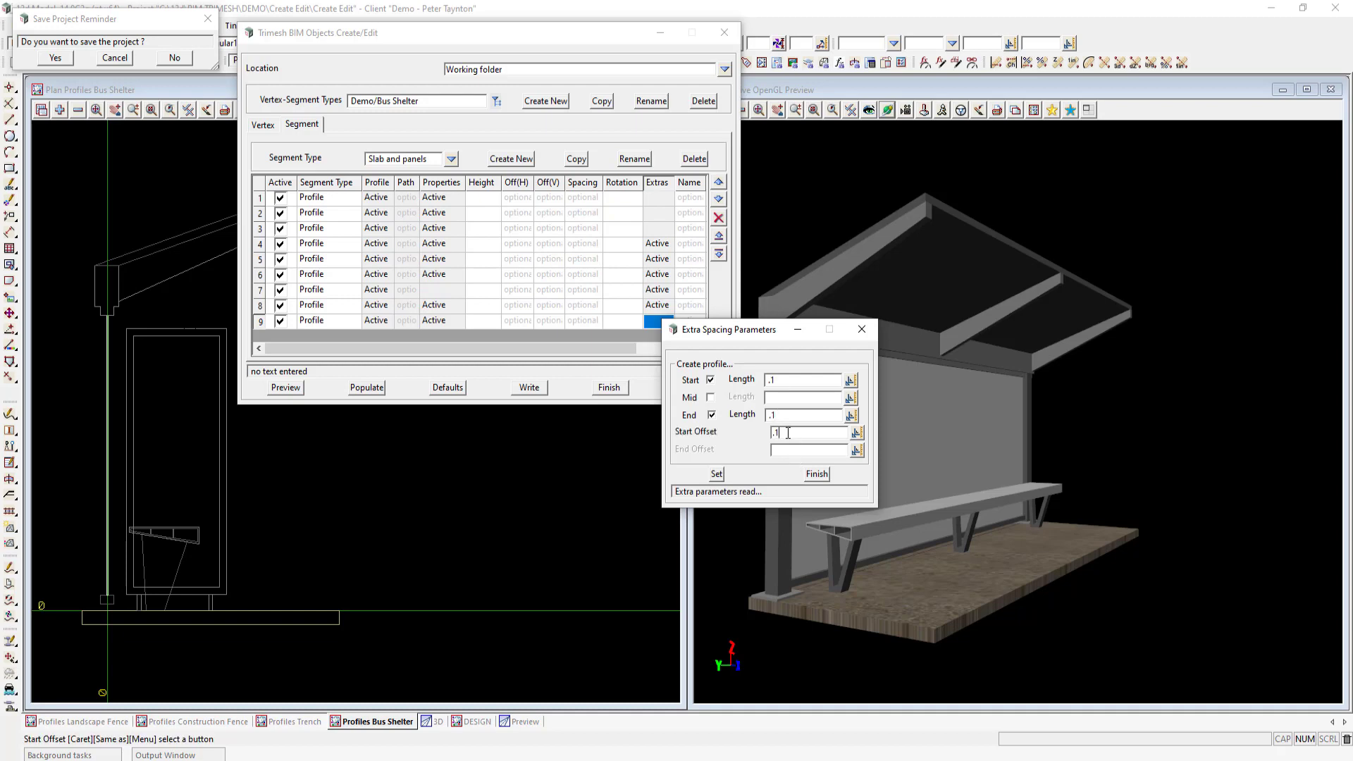
pyautogui.click(789, 451)
pyautogui.write('.1')
pyautogui.click(717, 474)
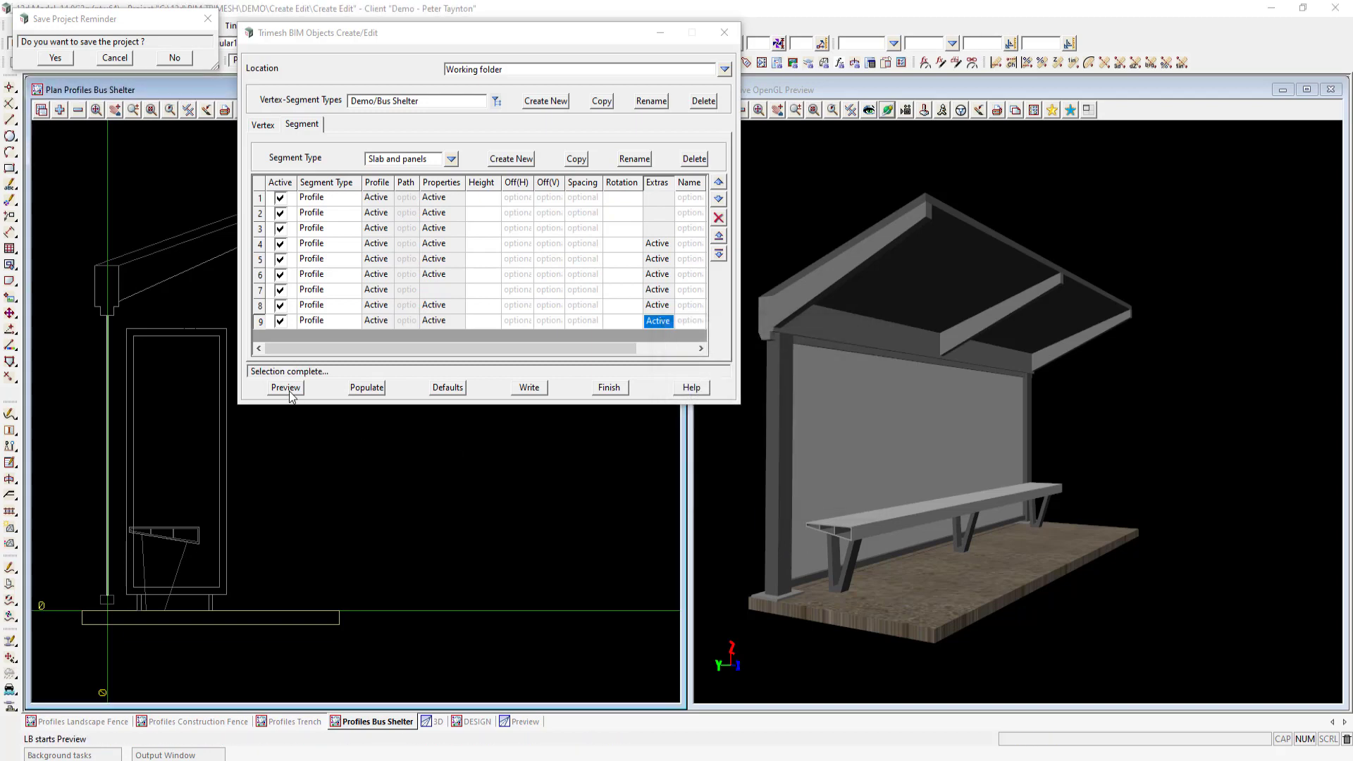
pyautogui.click(288, 390)
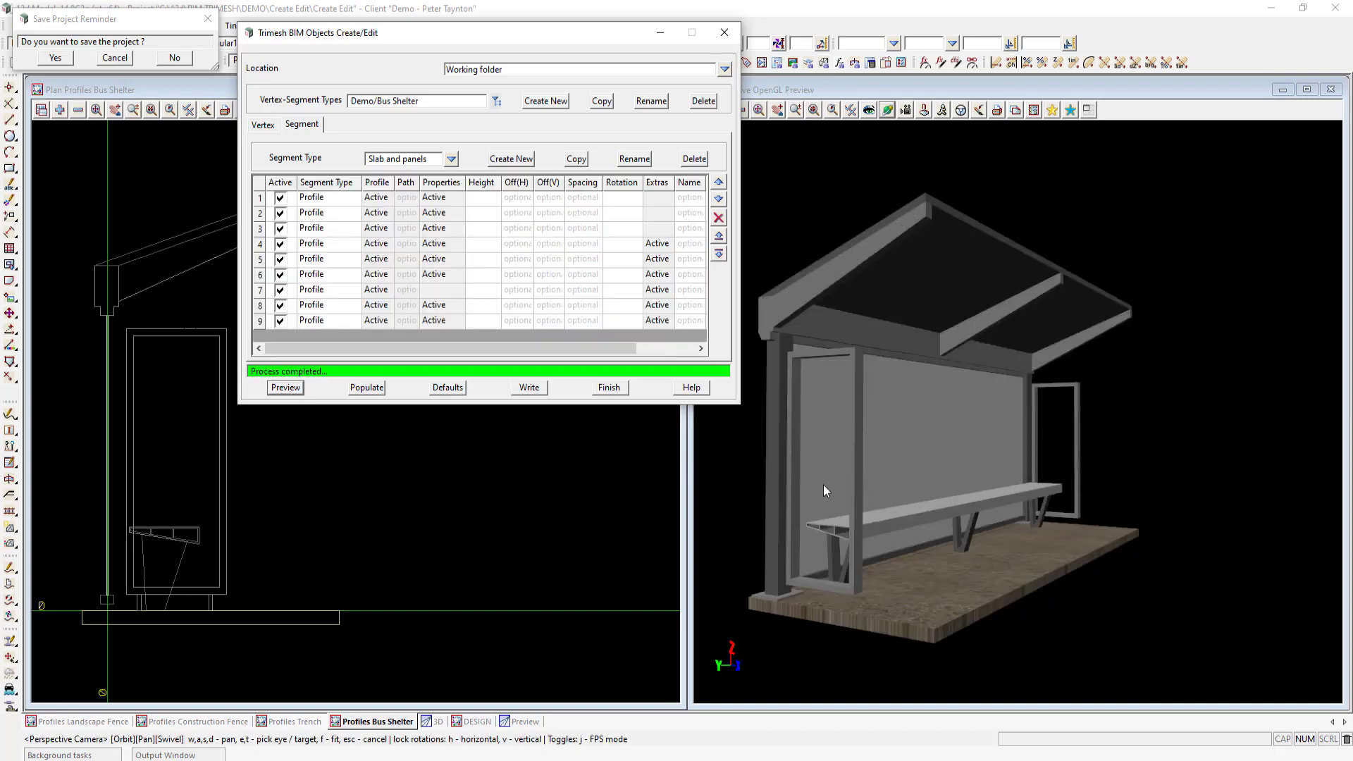
pyautogui.click(827, 494)
pyautogui.moveTo(827, 493)
pyautogui.mouseDown()
pyautogui.moveTo(742, 514)
pyautogui.moveTo(815, 489)
pyautogui.moveTo(844, 511)
pyautogui.mouseUp()
pyautogui.scroll(1, 844, 510)
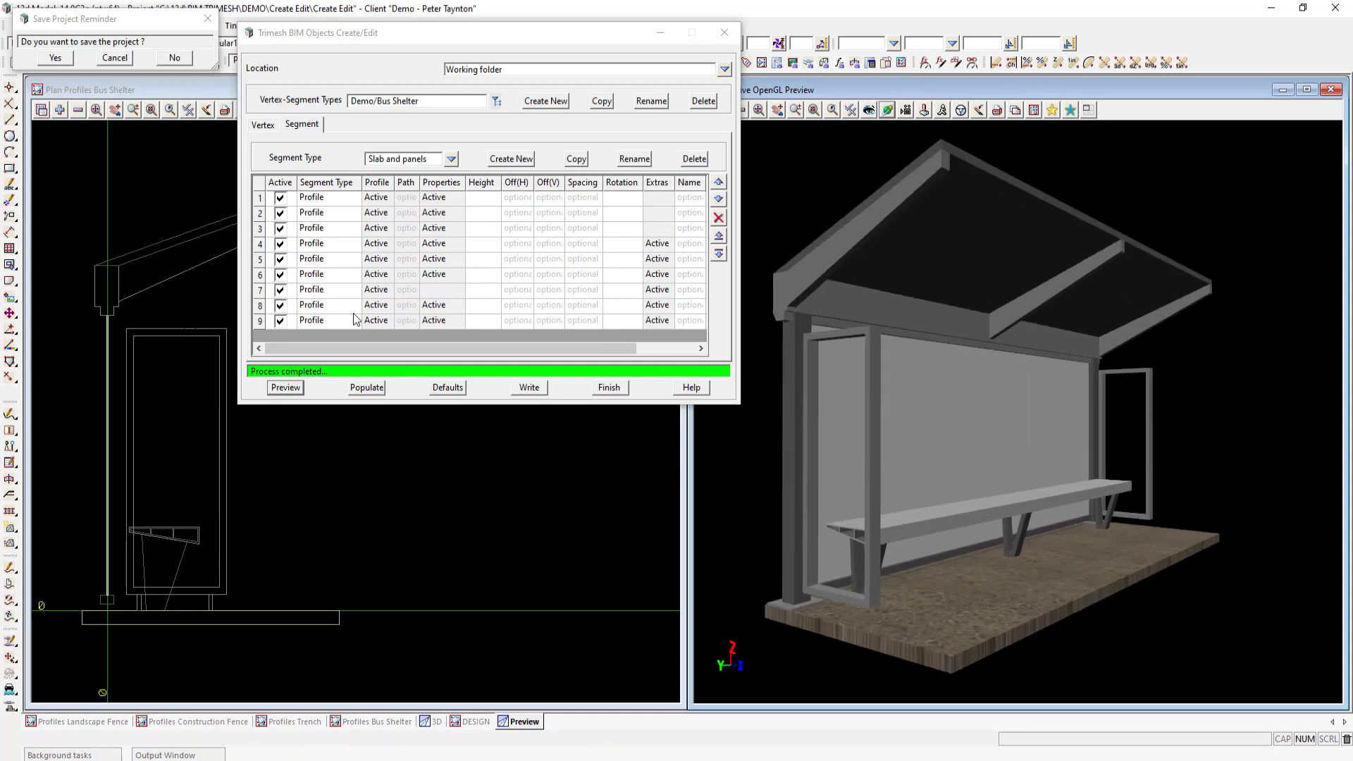
# Add a tenth row of type Profile and assign the inner rectangle of the side panel frame as its profile
pyautogui.click(469, 324)
pyautogui.click(285, 322)
pyautogui.click(331, 321)
pyautogui.click(331, 321)
pyautogui.click(334, 401)
pyautogui.click(379, 322)
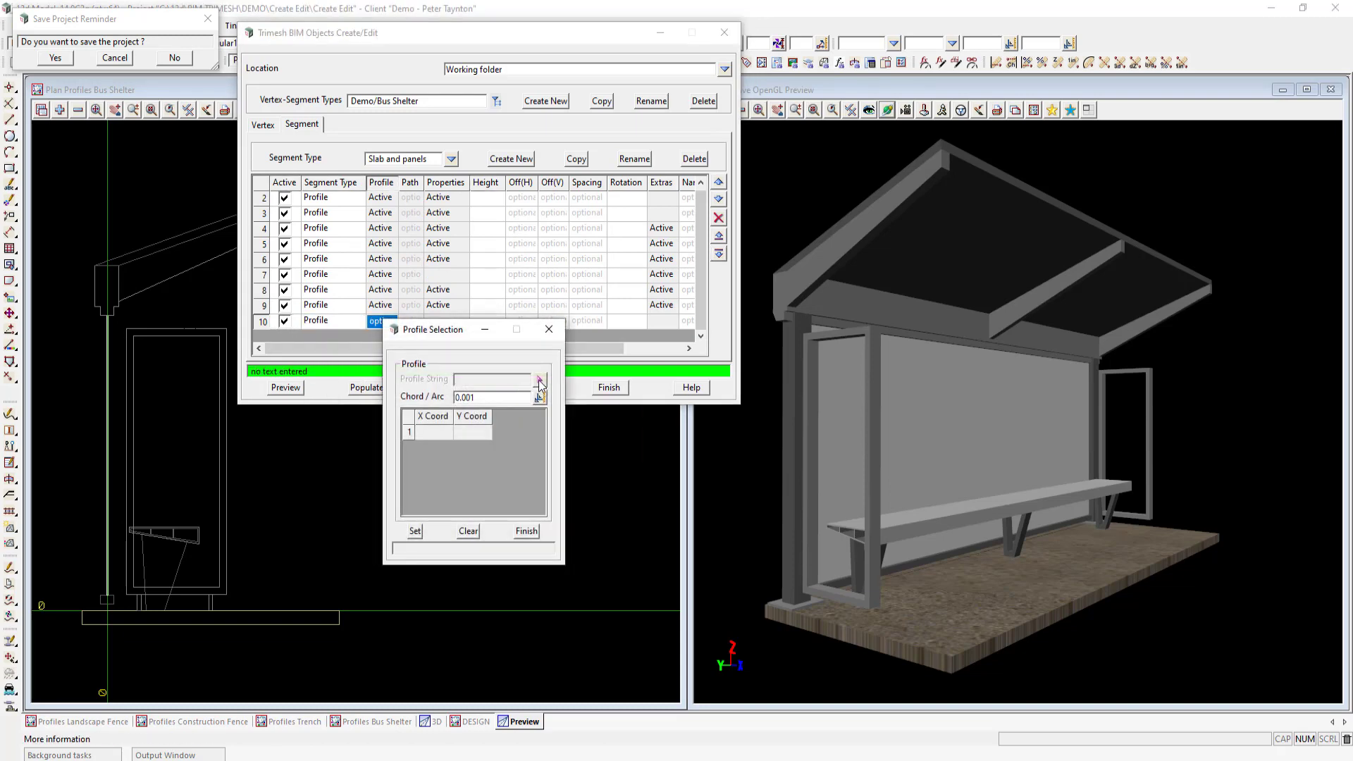
pyautogui.click(540, 382)
pyautogui.click(177, 346)
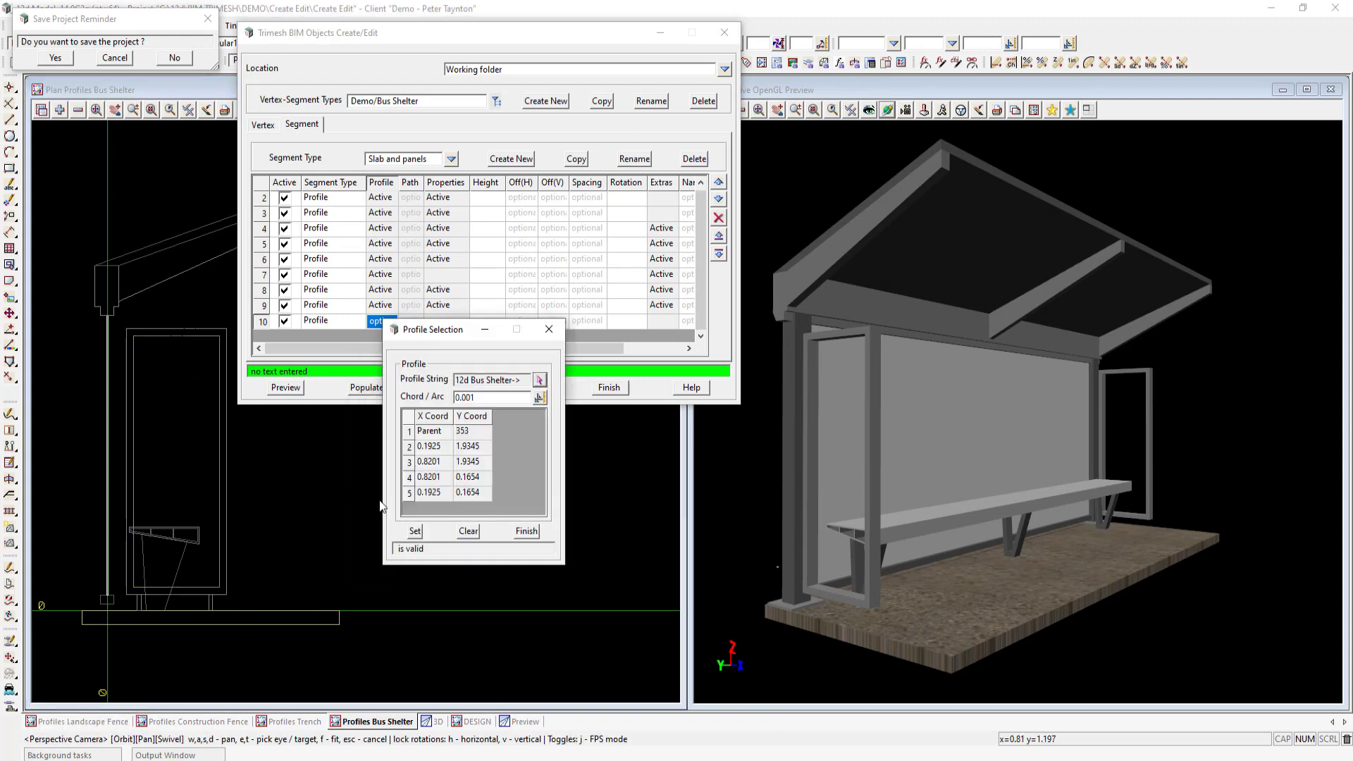
pyautogui.click(415, 531)
pyautogui.click(527, 531)
# Set the tenth row's segment properties to Colour orange
pyautogui.click(446, 321)
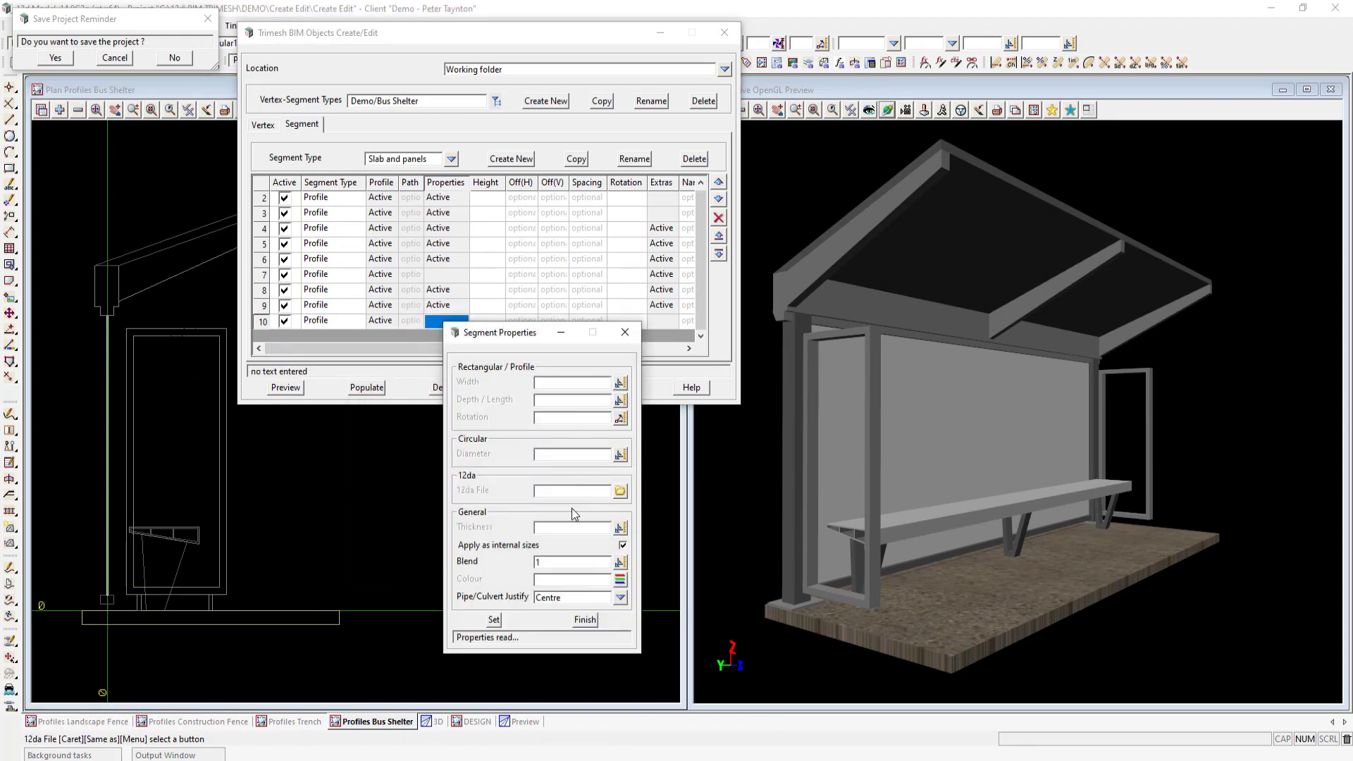
pyautogui.click(620, 579)
pyautogui.click(774, 478)
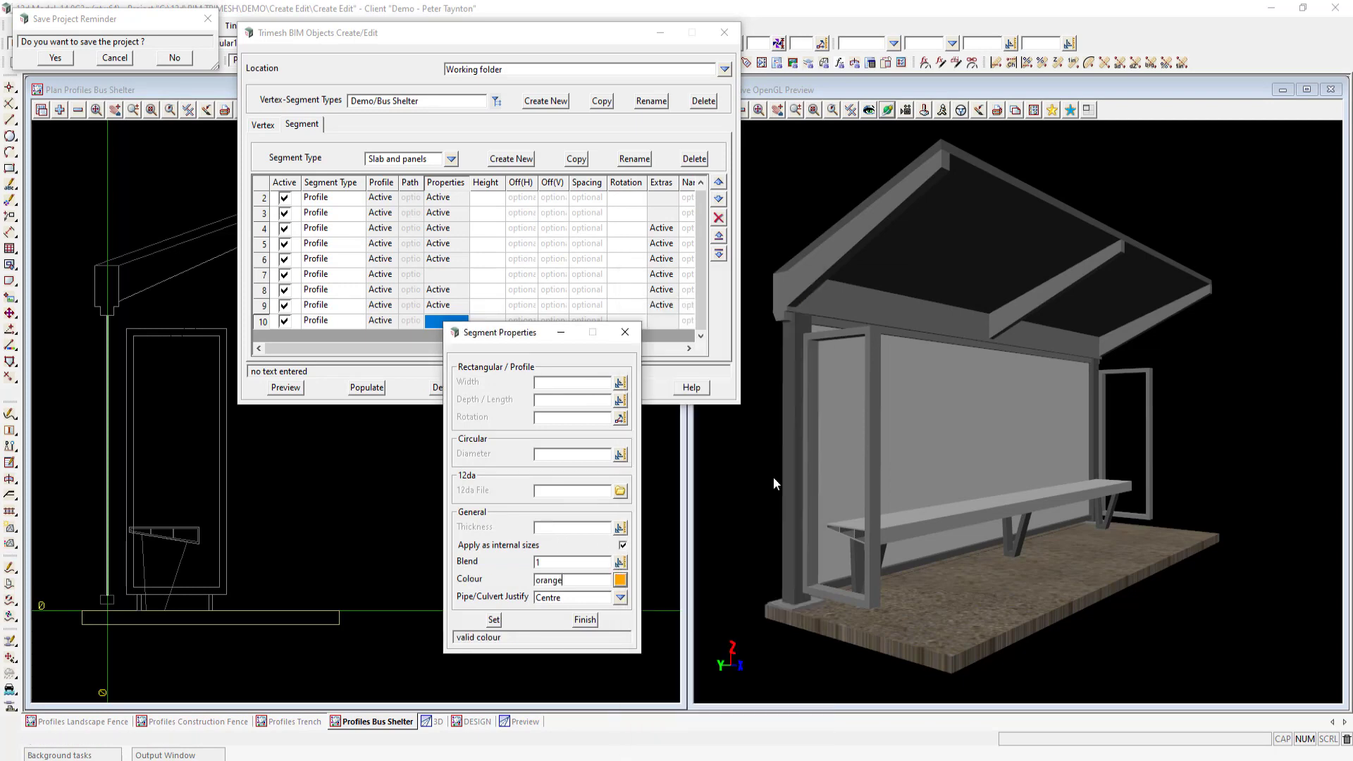
pyautogui.click(495, 620)
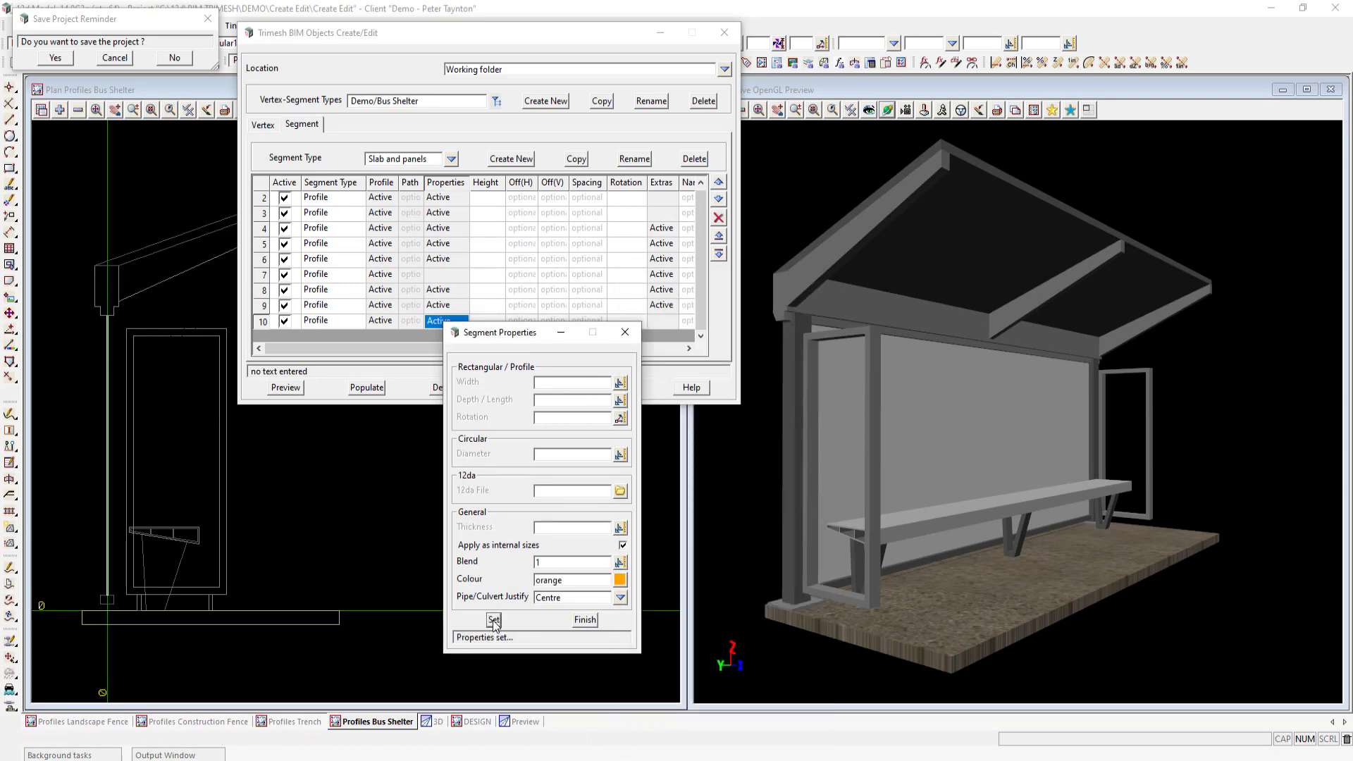
pyautogui.click(585, 620)
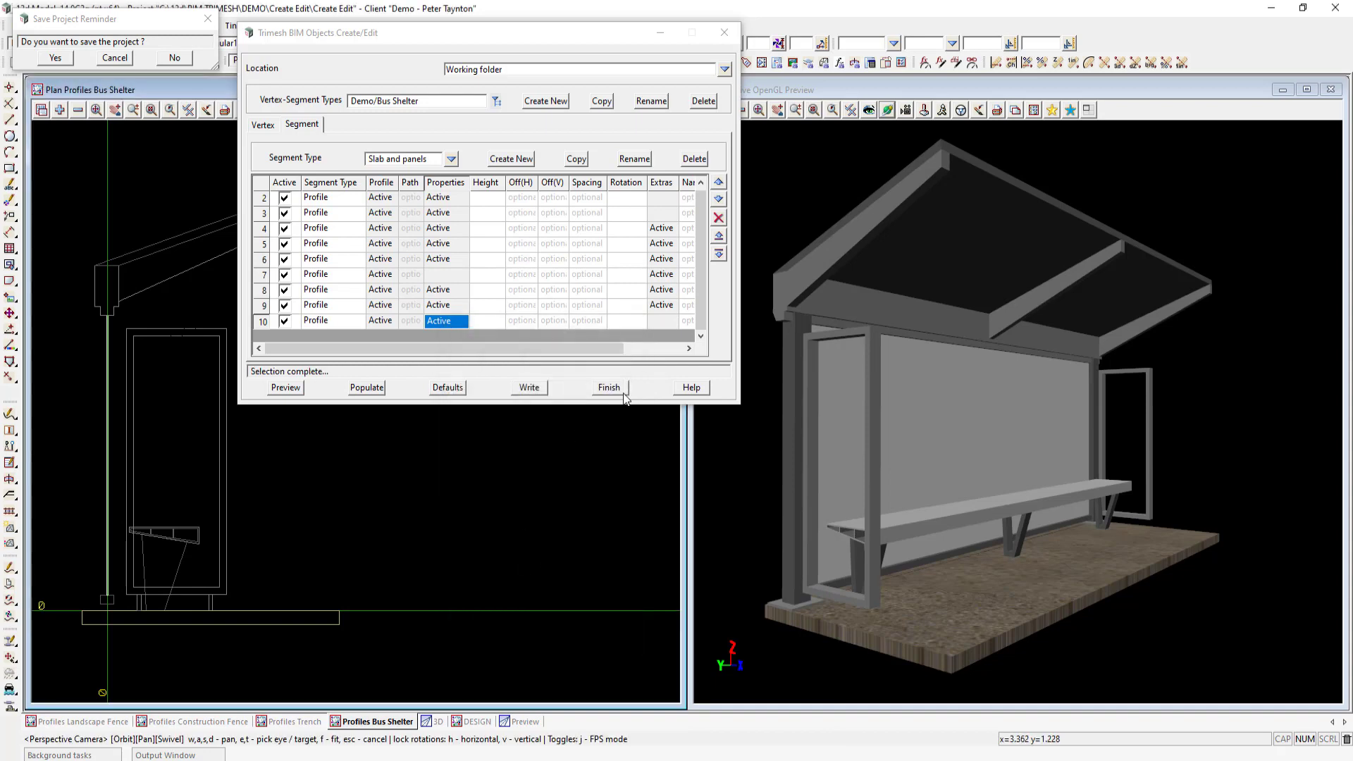
# In the tenth row's extras, create profiles at Start and End only, each with a length of 0.01
pyautogui.click(656, 321)
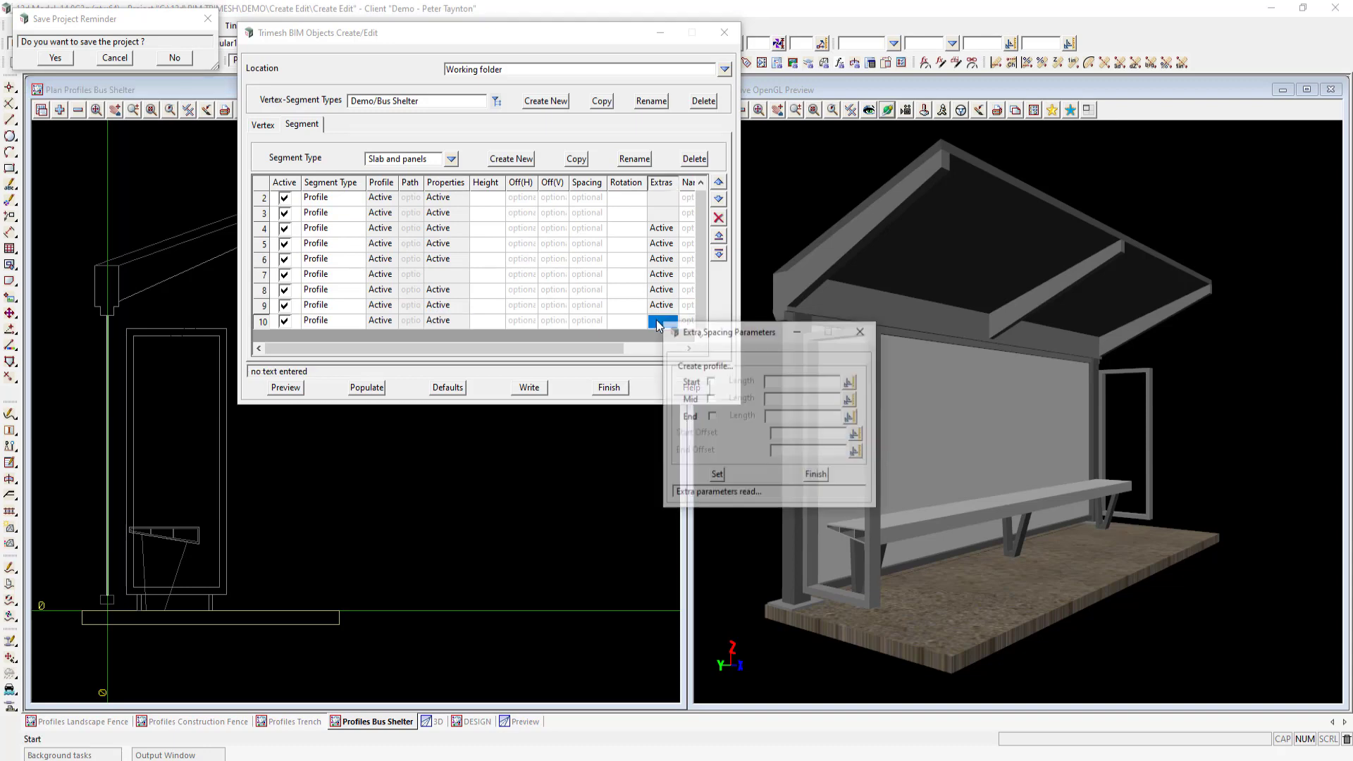
pyautogui.click(711, 382)
pyautogui.click(712, 417)
pyautogui.click(781, 382)
pyautogui.write('0.01')
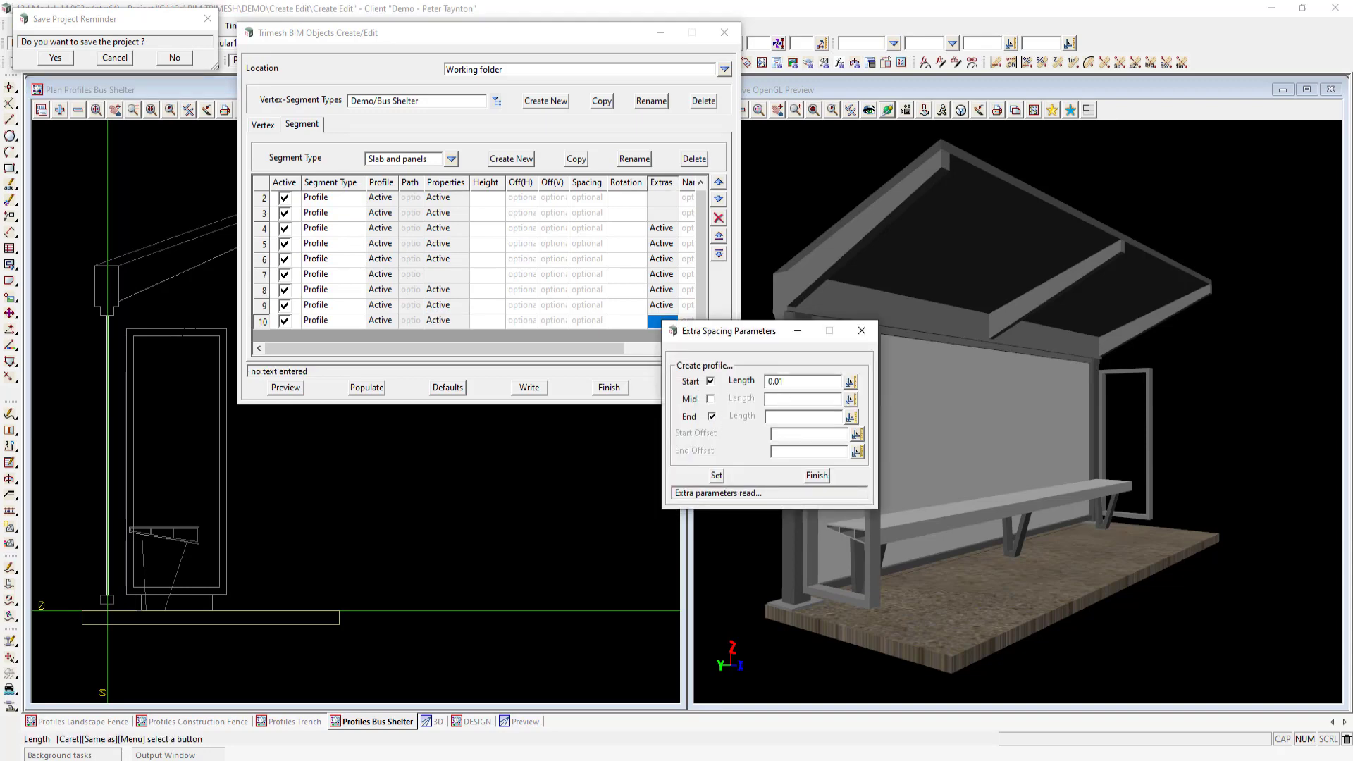
pyautogui.click(781, 417)
pyautogui.write('0.01')
# Set the tenth row's Start Offset and End Offset to .15 and preview the shelter with its side panels
pyautogui.click(792, 432)
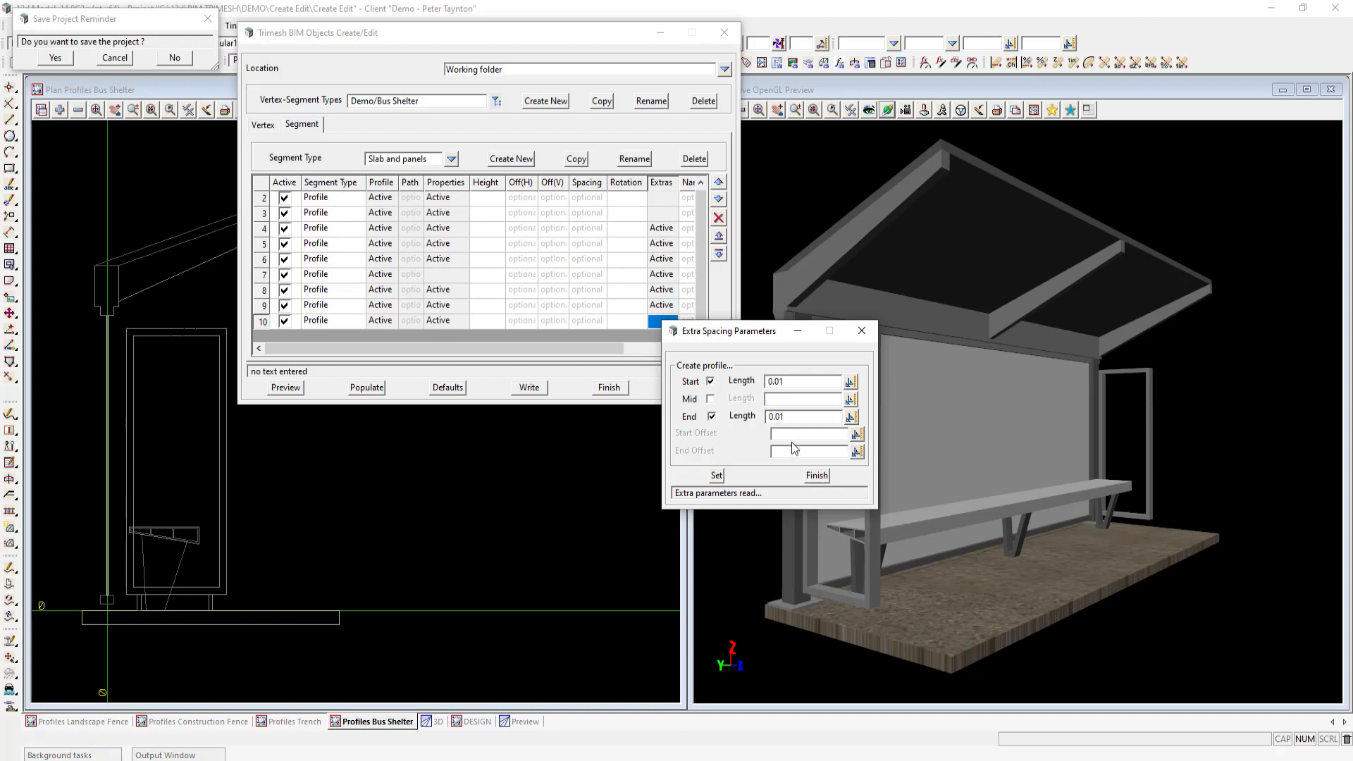
pyautogui.write('.15')
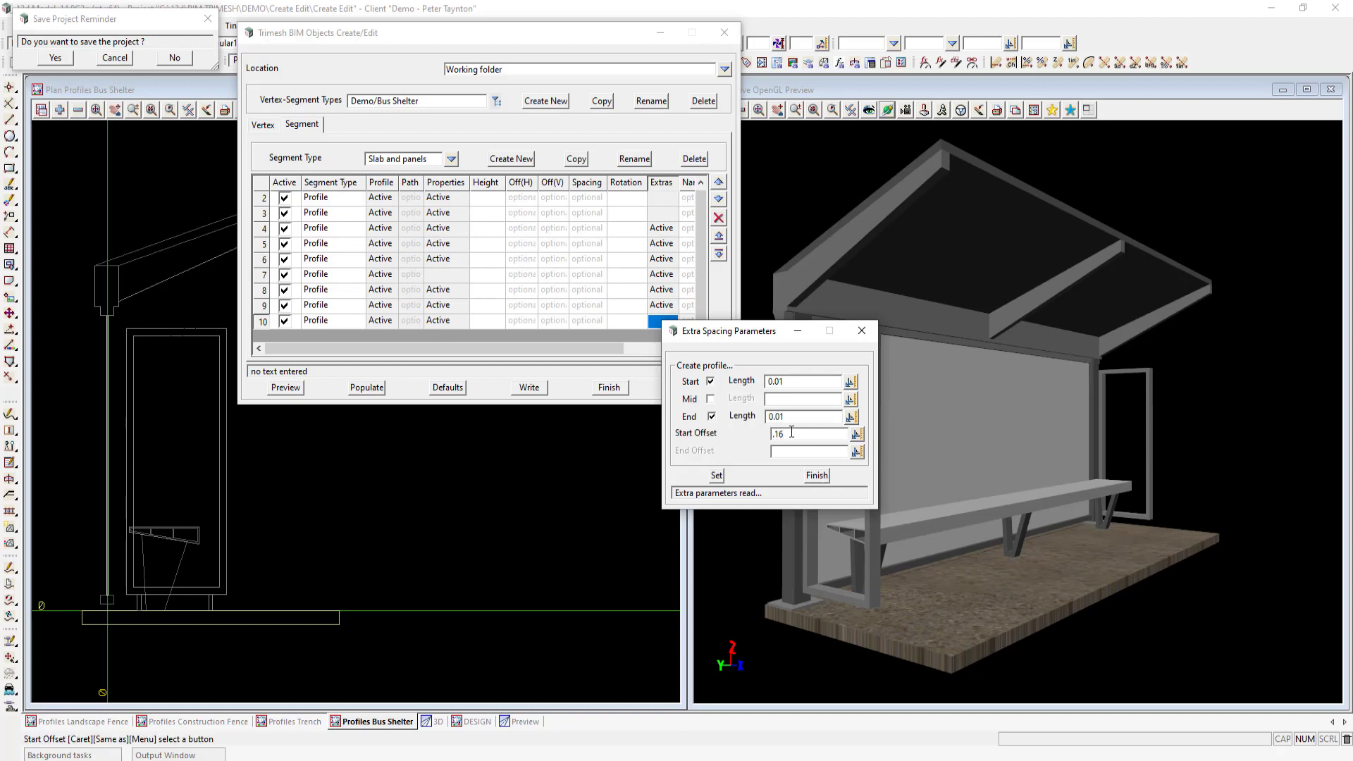
pyautogui.click(791, 452)
pyautogui.write('.15')
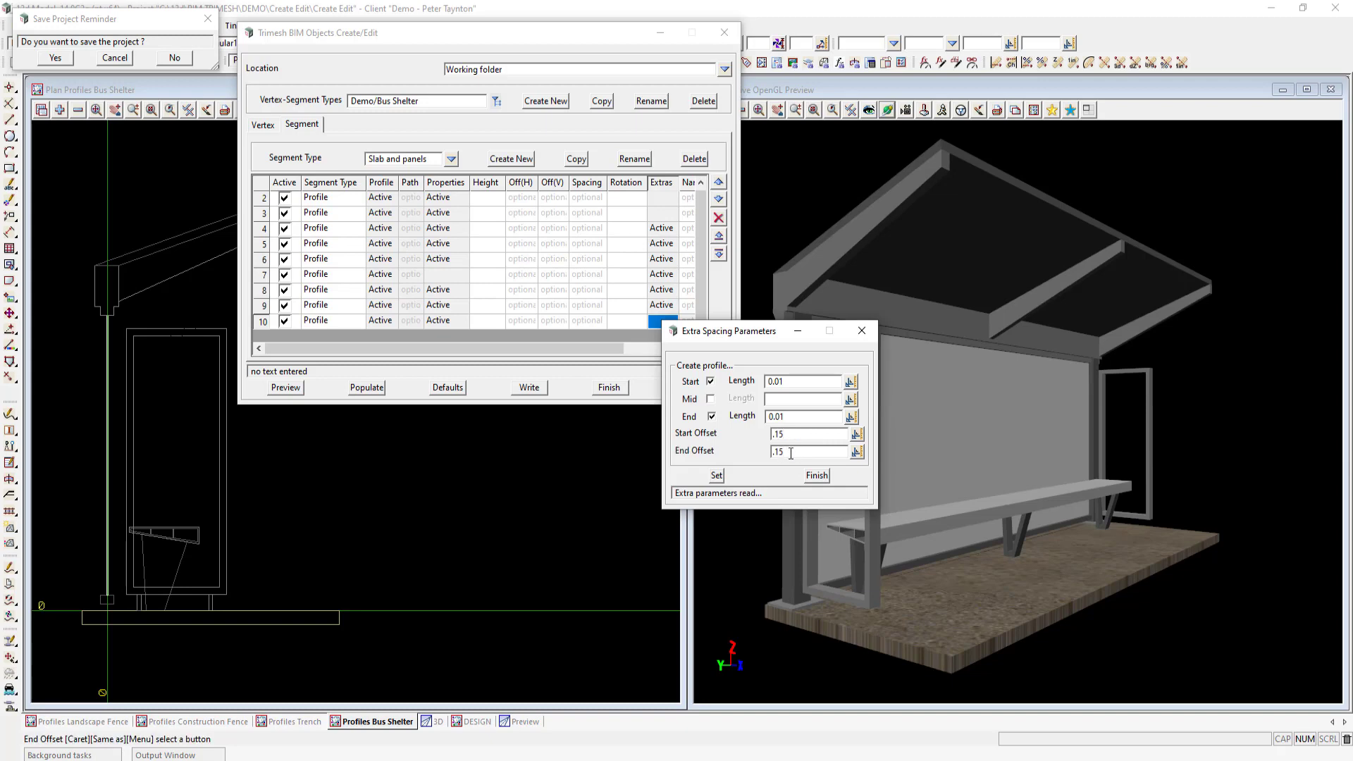
pyautogui.click(717, 475)
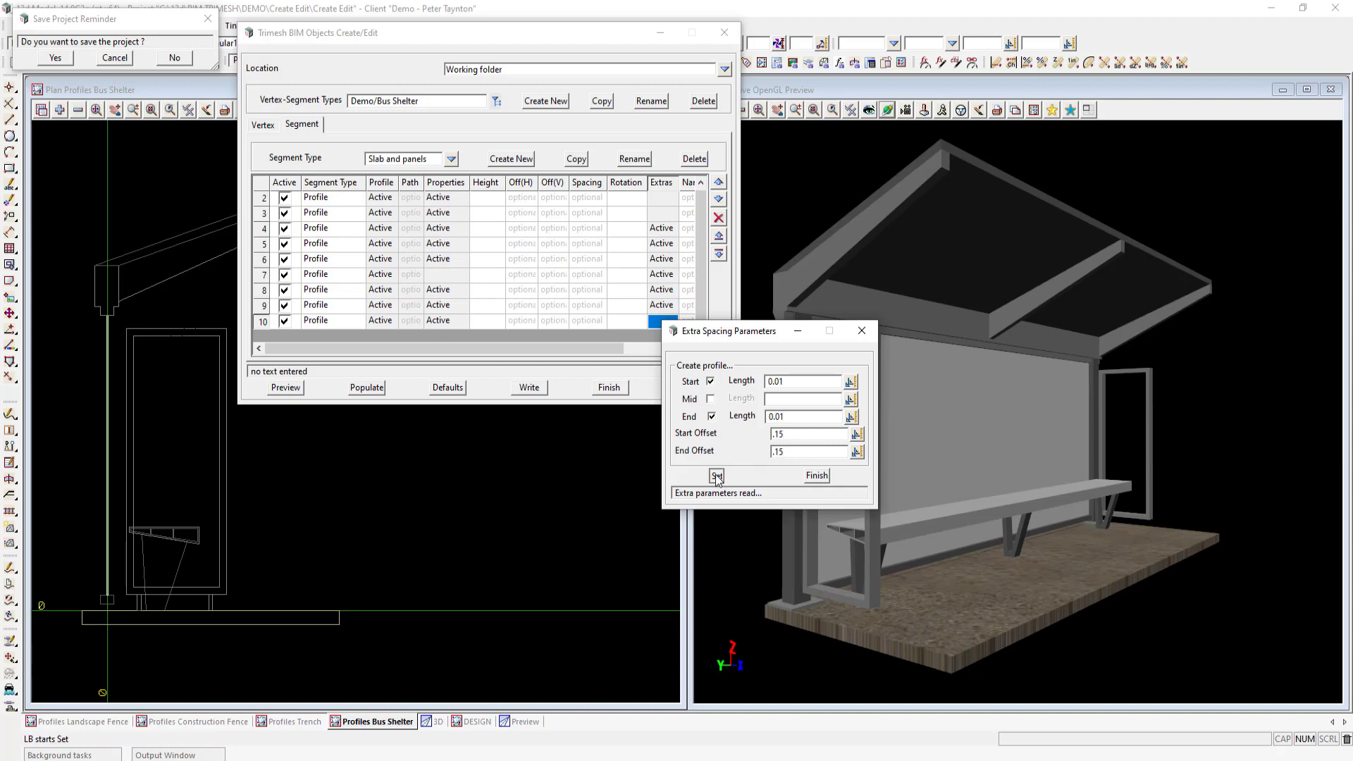
pyautogui.click(817, 476)
pyautogui.click(279, 388)
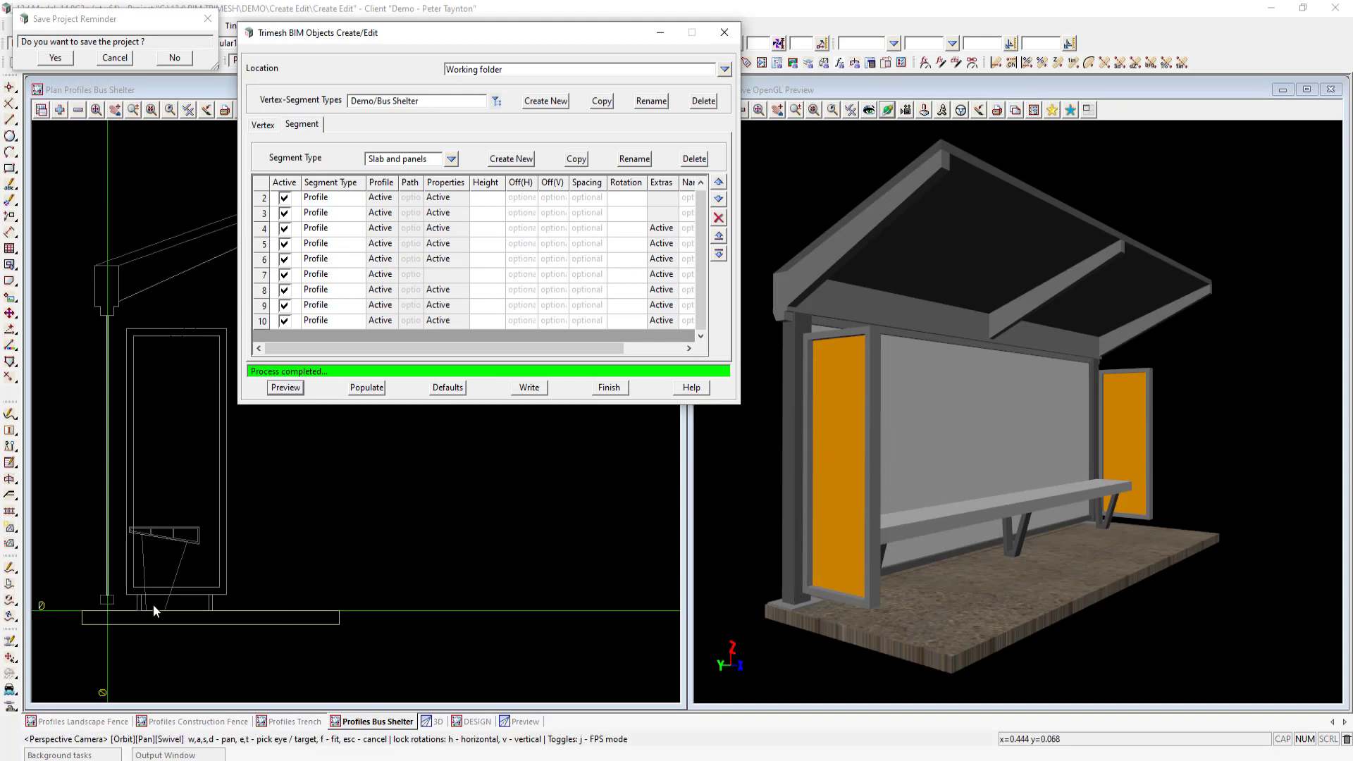
# Populate the Posts and plate vertex type with rows from the two short vertical leg strings beneath the side panel frame
pyautogui.scroll(3, 112, 616)
pyautogui.scroll(2, 110, 623)
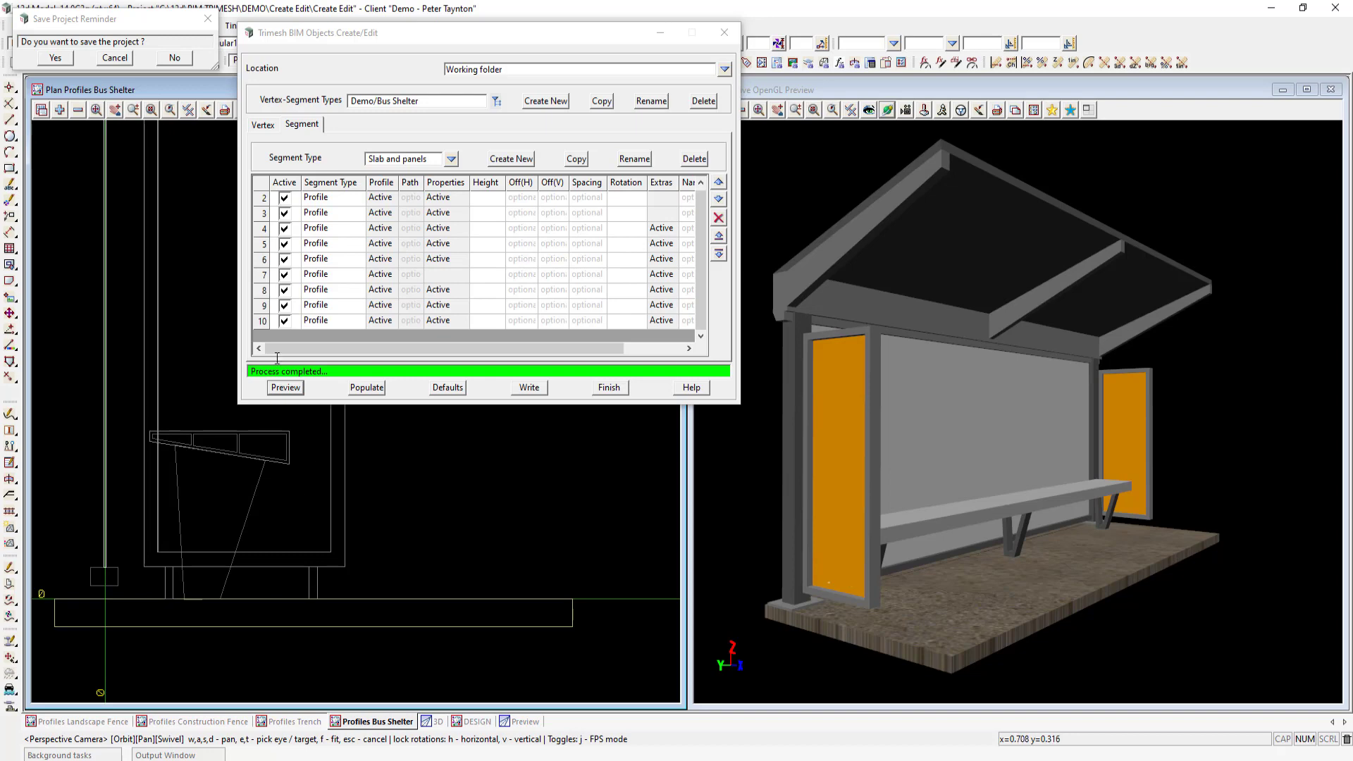
pyautogui.click(261, 126)
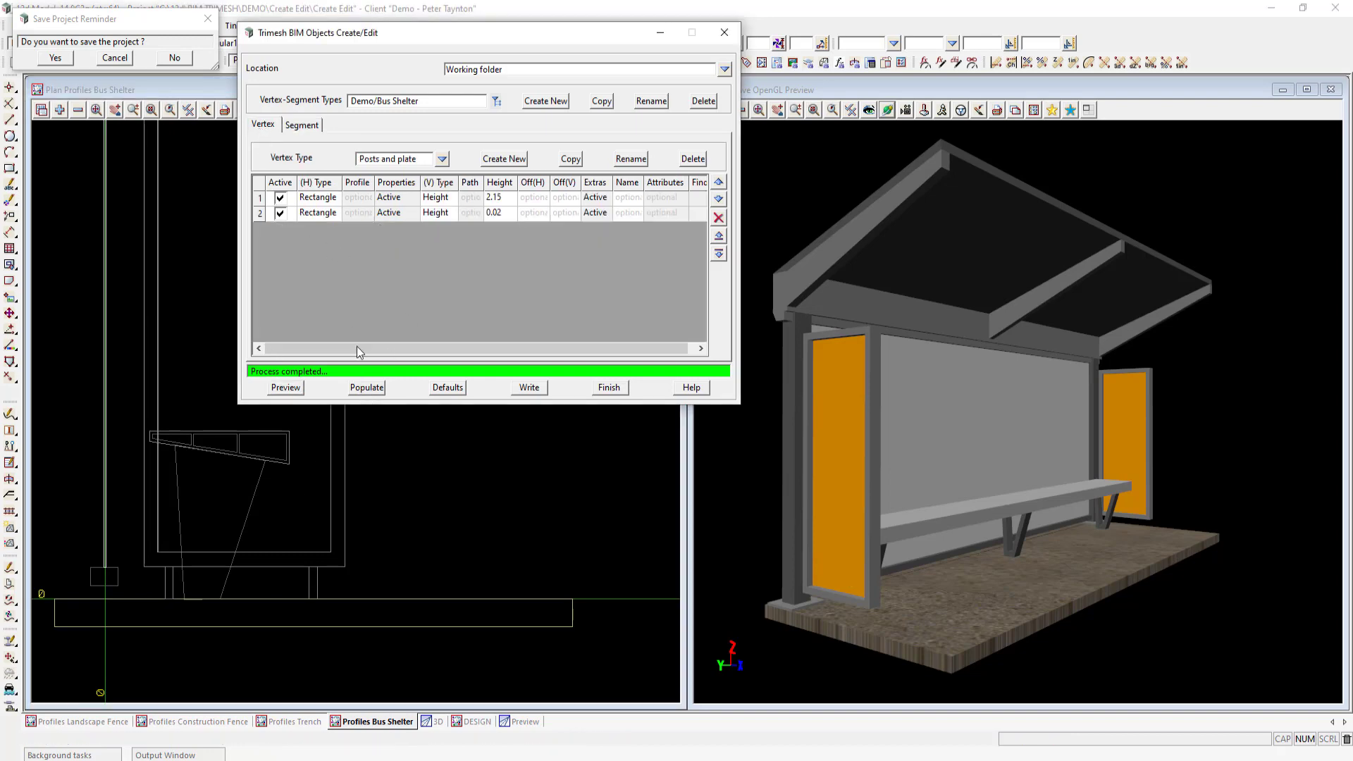
pyautogui.click(365, 389)
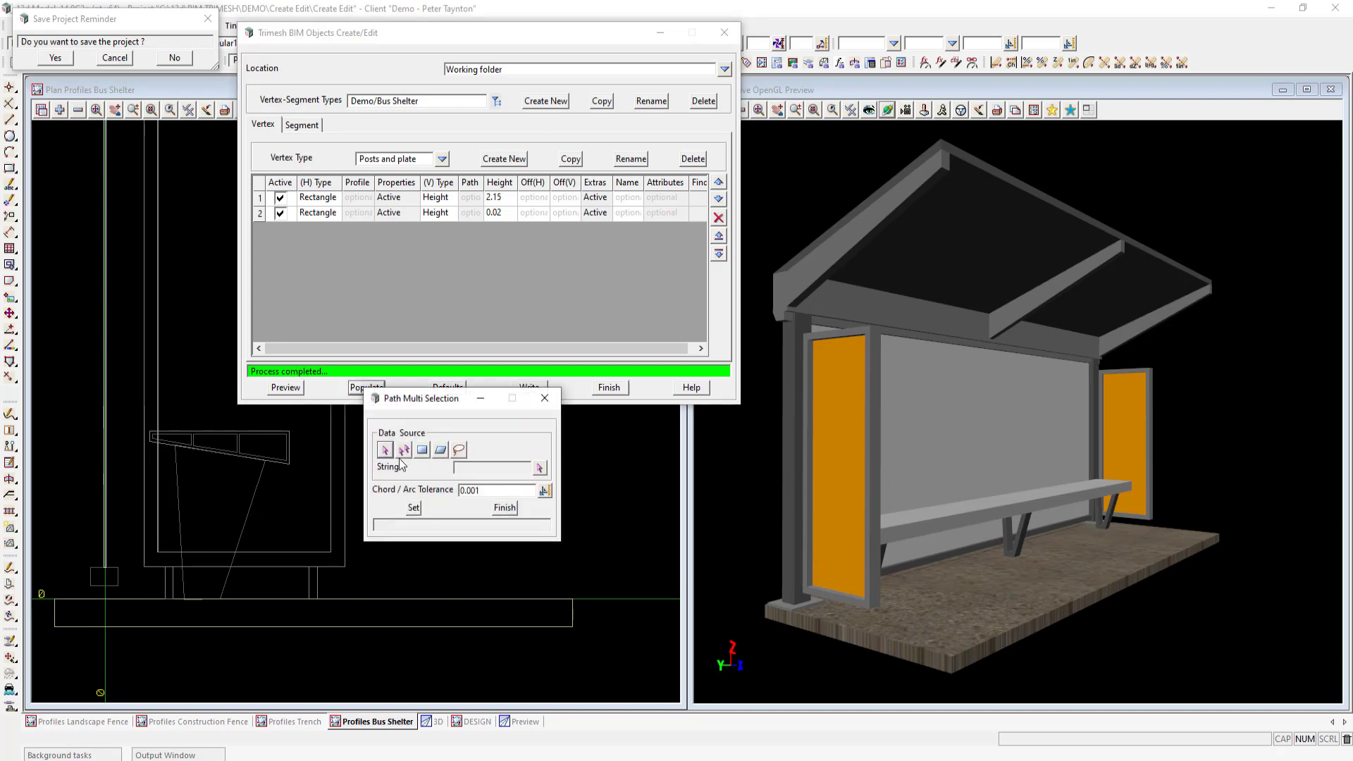
pyautogui.click(404, 449)
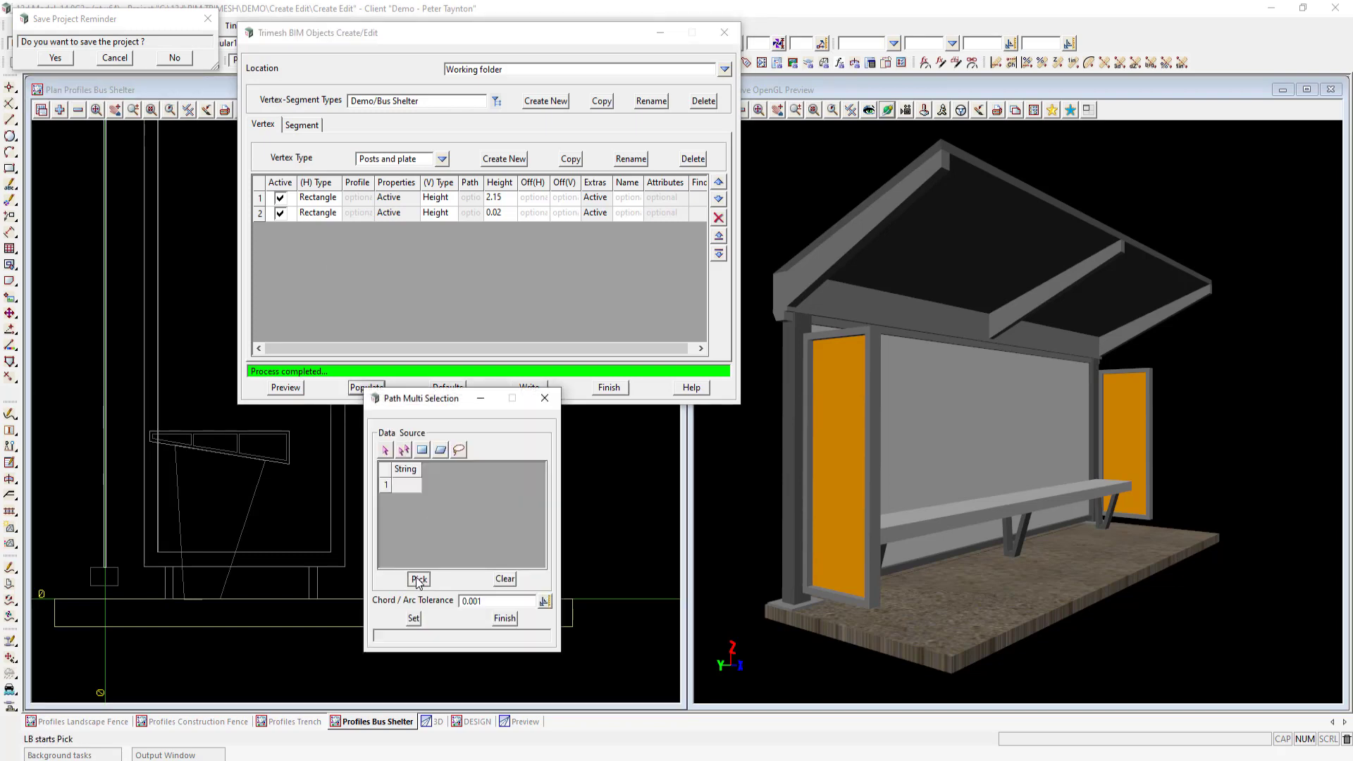
pyautogui.click(417, 579)
pyautogui.click(312, 581)
pyautogui.rightClick(265, 482)
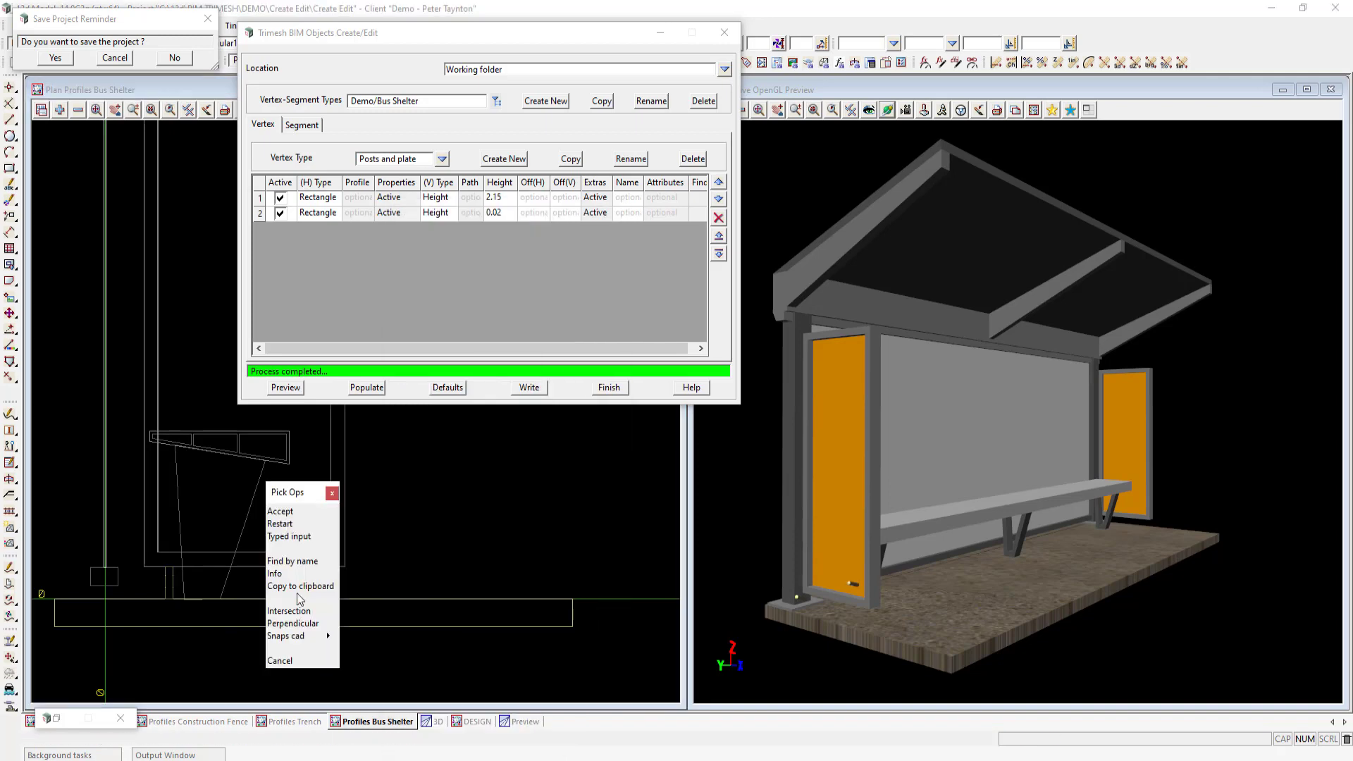
pyautogui.click(282, 660)
pyautogui.click(414, 619)
pyautogui.click(505, 618)
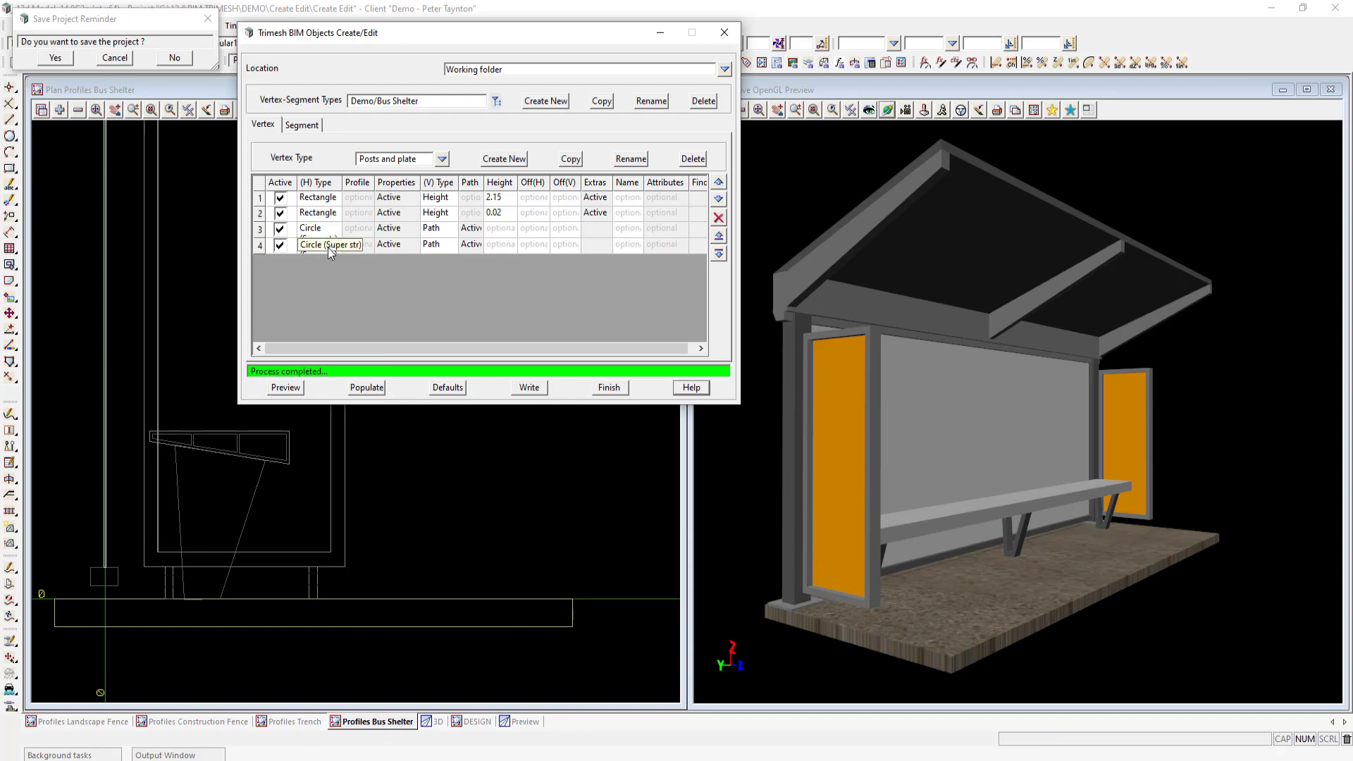
# Change the horizontal type of vertex rows 3 and 4 to Circle and preview the shelter with its panel legs
pyautogui.moveTo(342, 182); pyautogui.dragTo(370, 183)
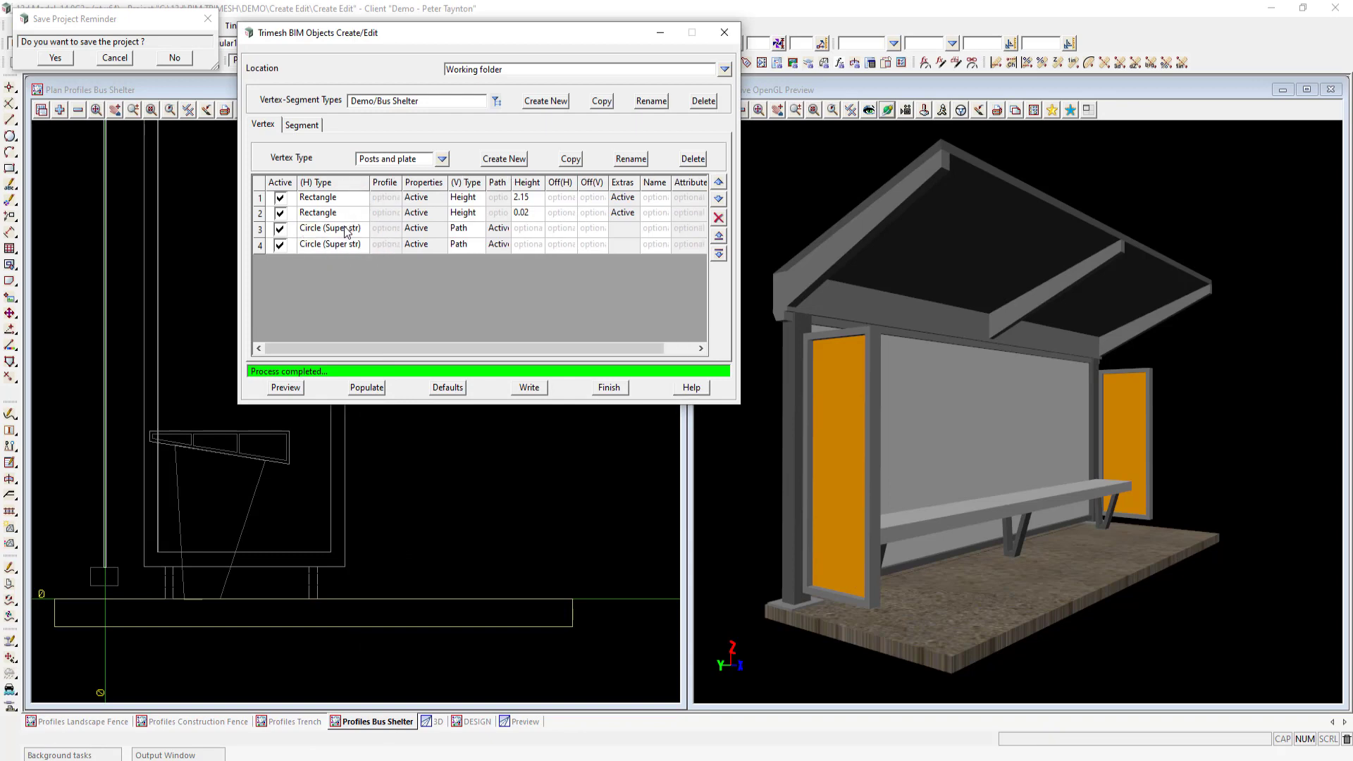
pyautogui.click(349, 229)
pyautogui.click(350, 229)
pyautogui.click(365, 283)
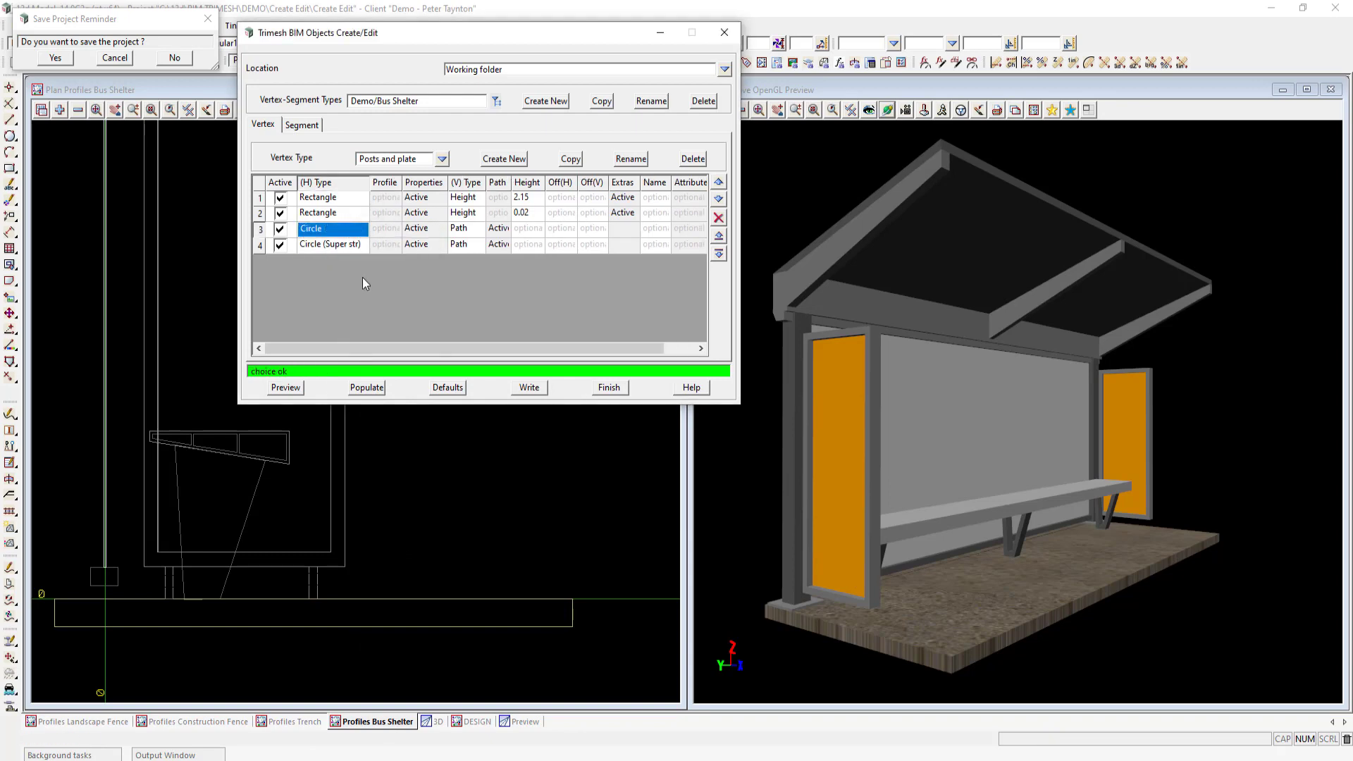
pyautogui.click(344, 247)
pyautogui.click(344, 247)
pyautogui.click(369, 306)
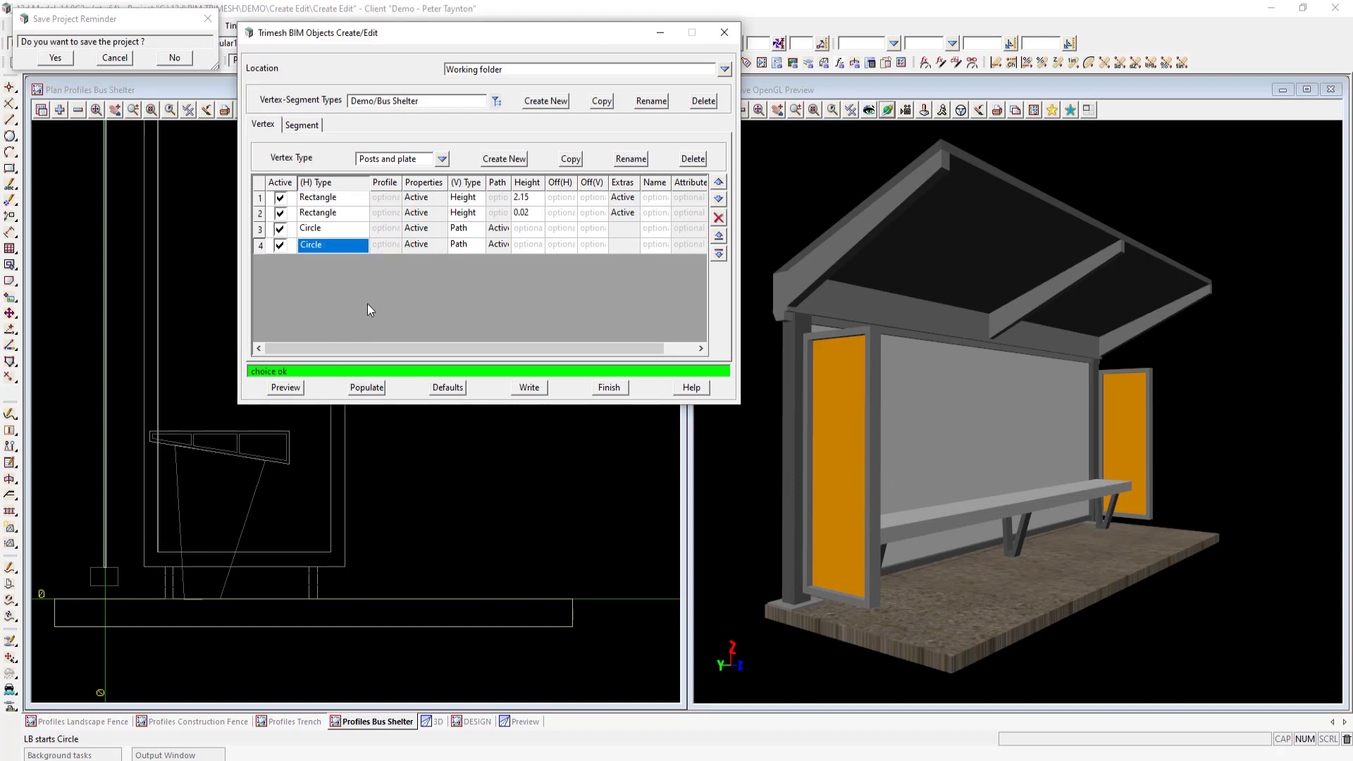
pyautogui.click(286, 389)
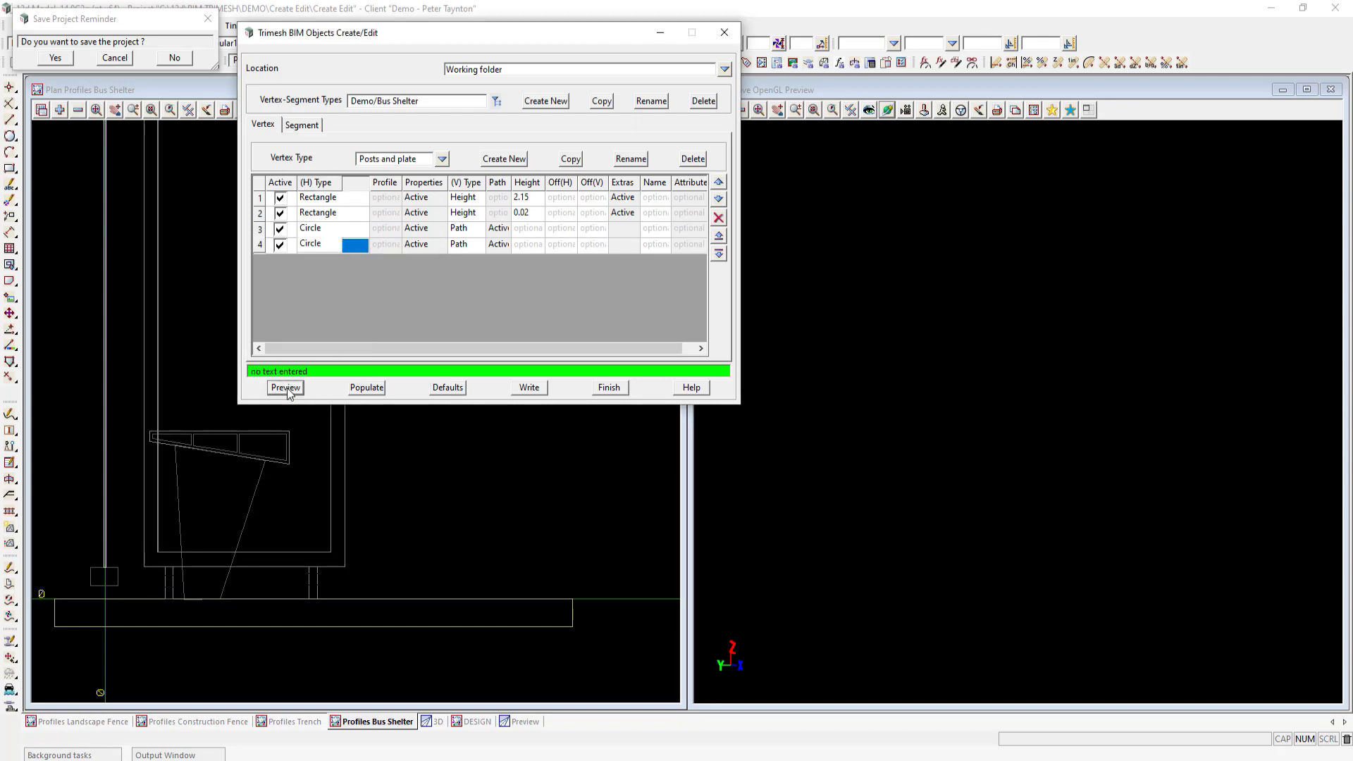
pyautogui.moveTo(837, 602)
pyautogui.mouseDown()
pyautogui.moveTo(750, 611)
pyautogui.moveTo(814, 603)
pyautogui.mouseUp()
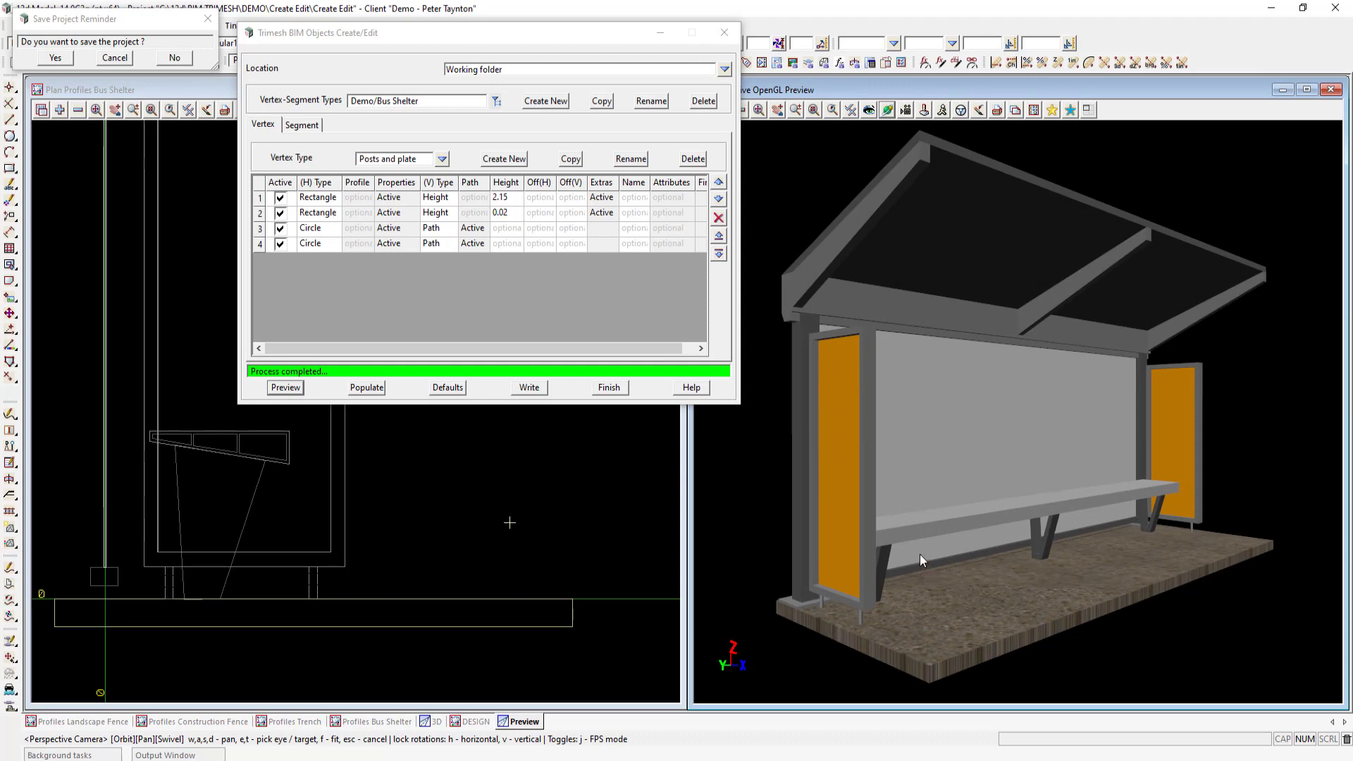
pyautogui.moveTo(915, 543); pyautogui.dragTo(939, 550)
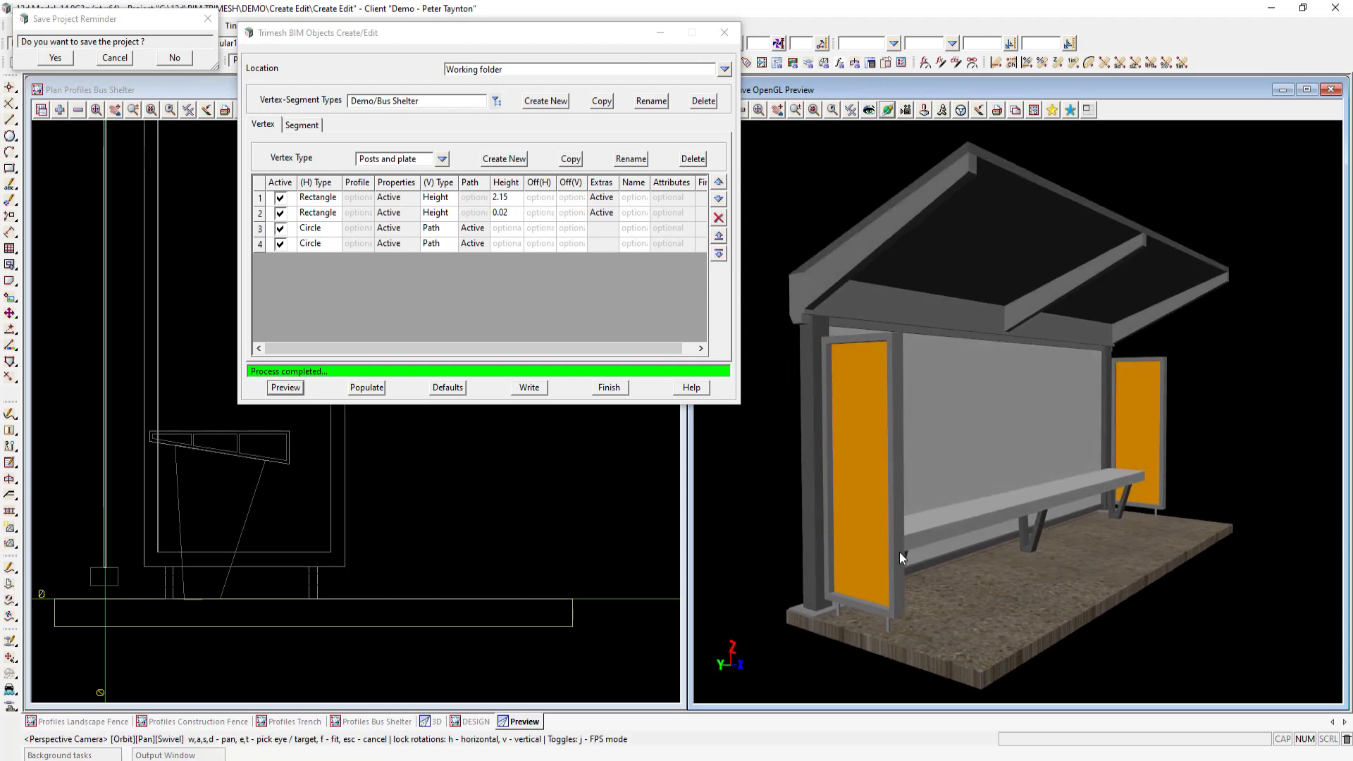
pyautogui.scroll(-2, 966, 553)
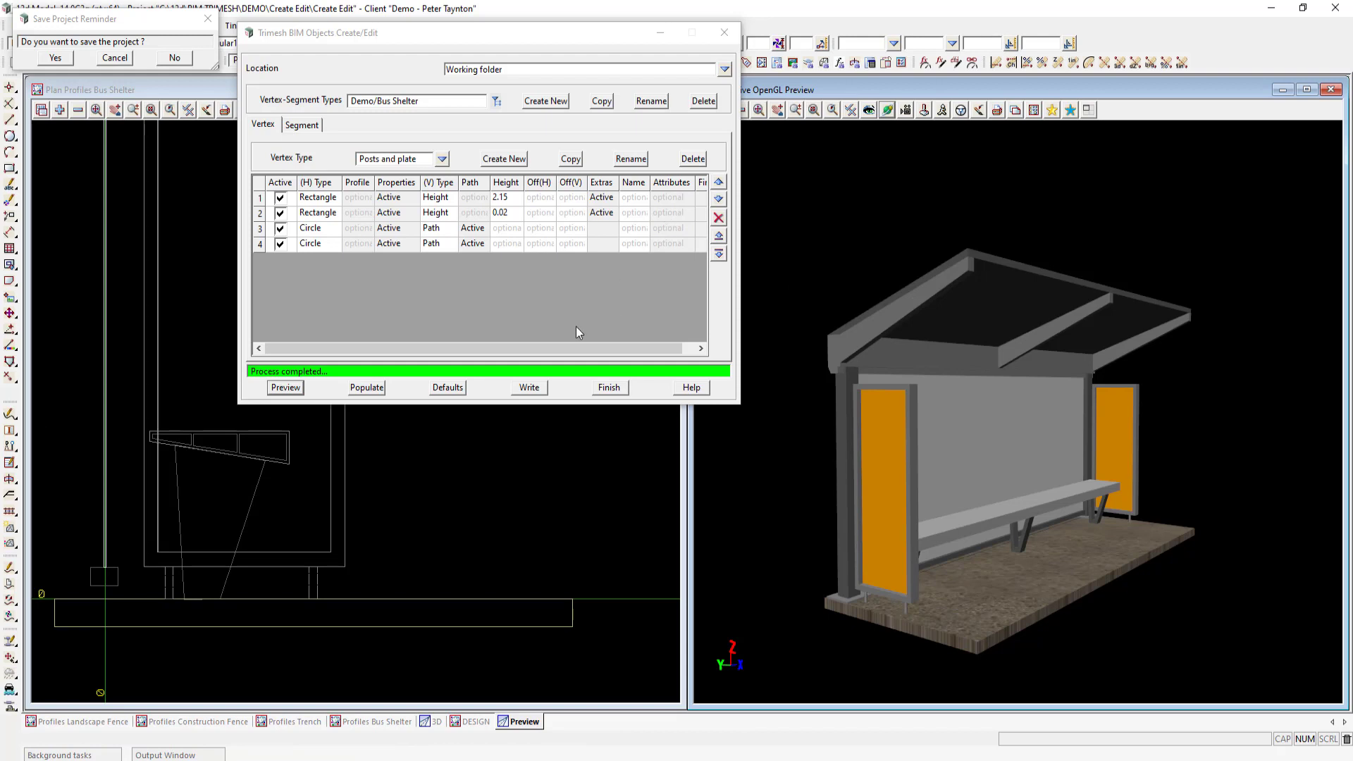
# Write the Demo/Bus Shelter definition, finish editing it, and show the 3D road view maximised without the save reminder
pyautogui.click(528, 389)
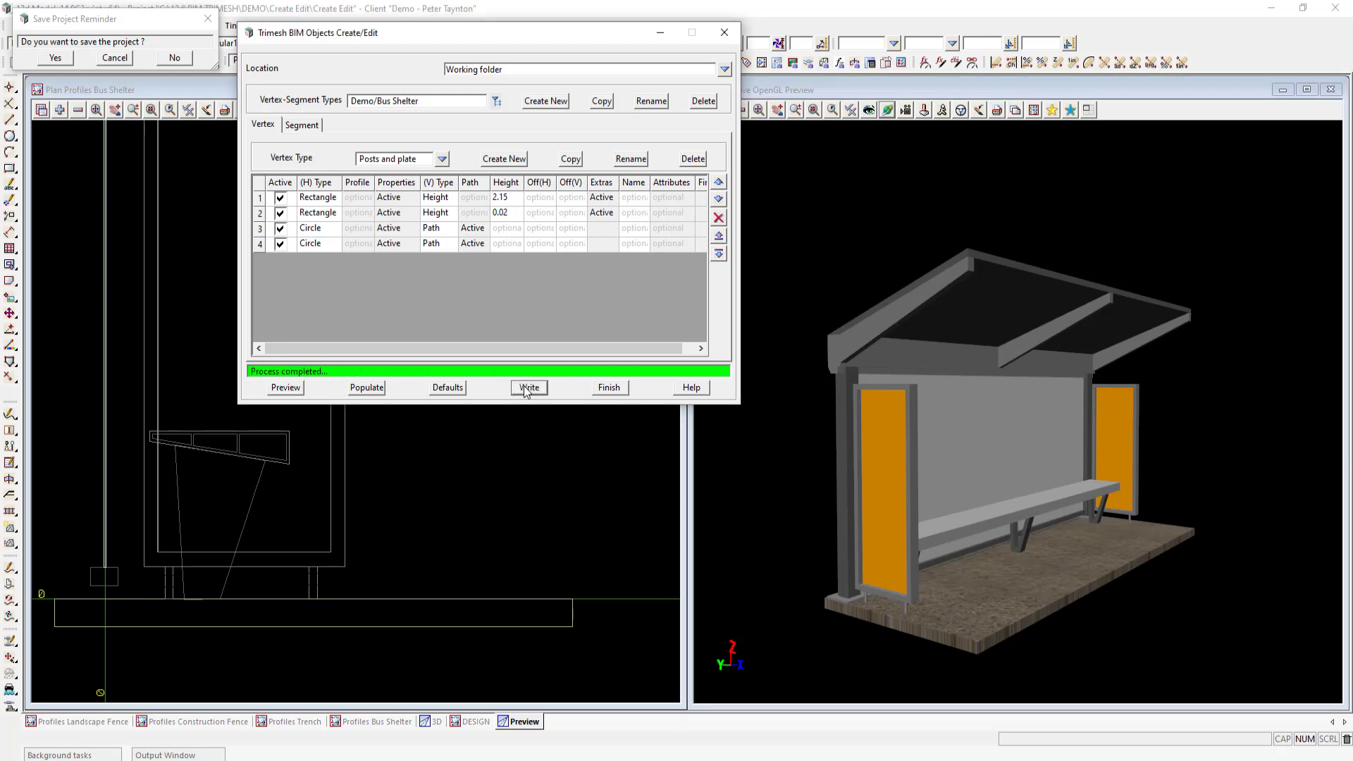
pyautogui.click(610, 388)
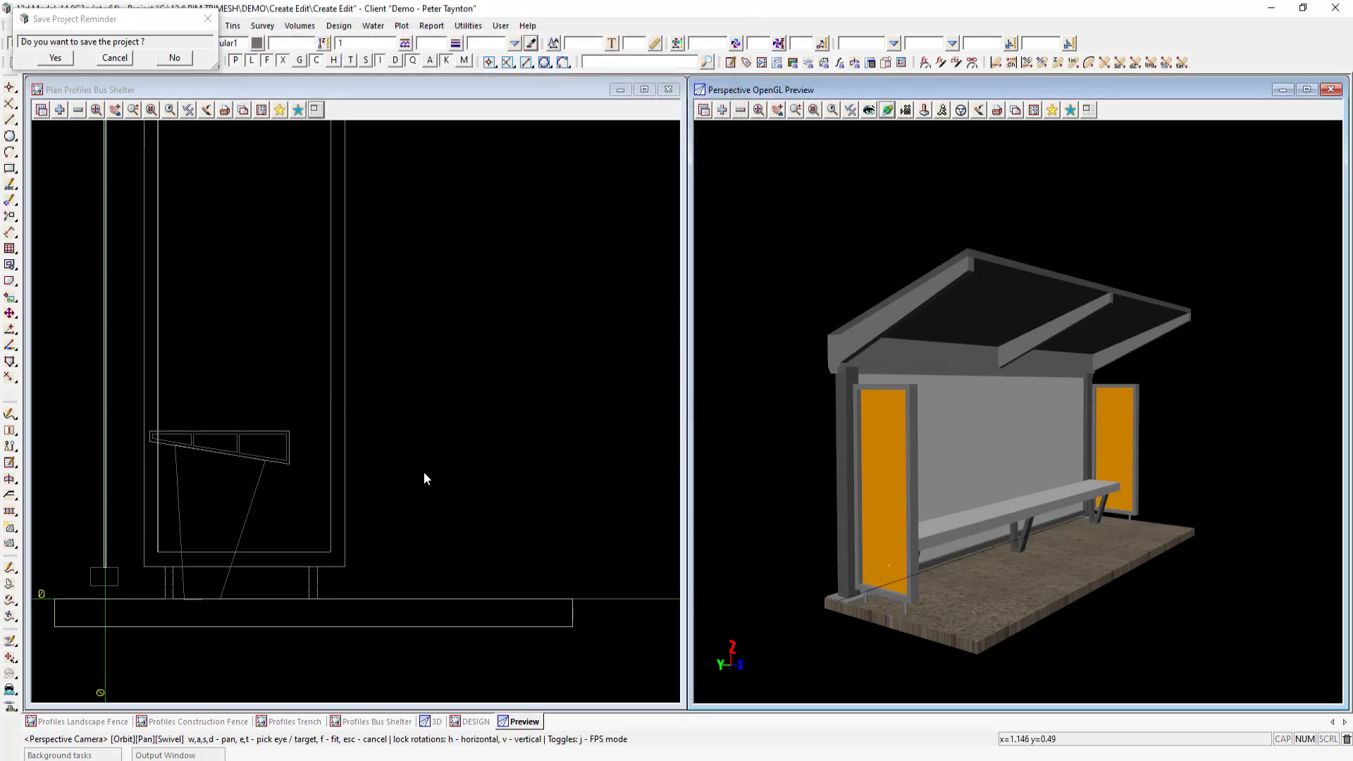
pyautogui.click(431, 722)
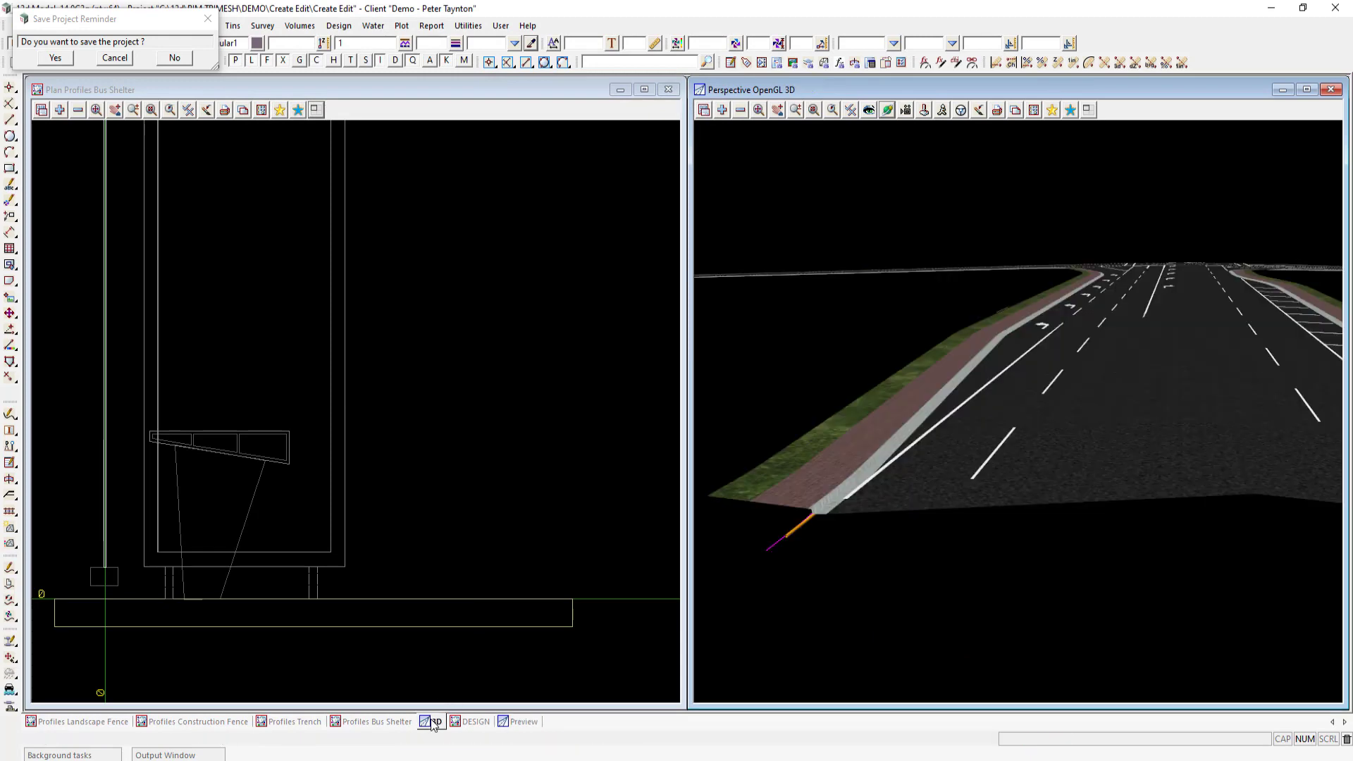
pyautogui.doubleClick(1028, 86)
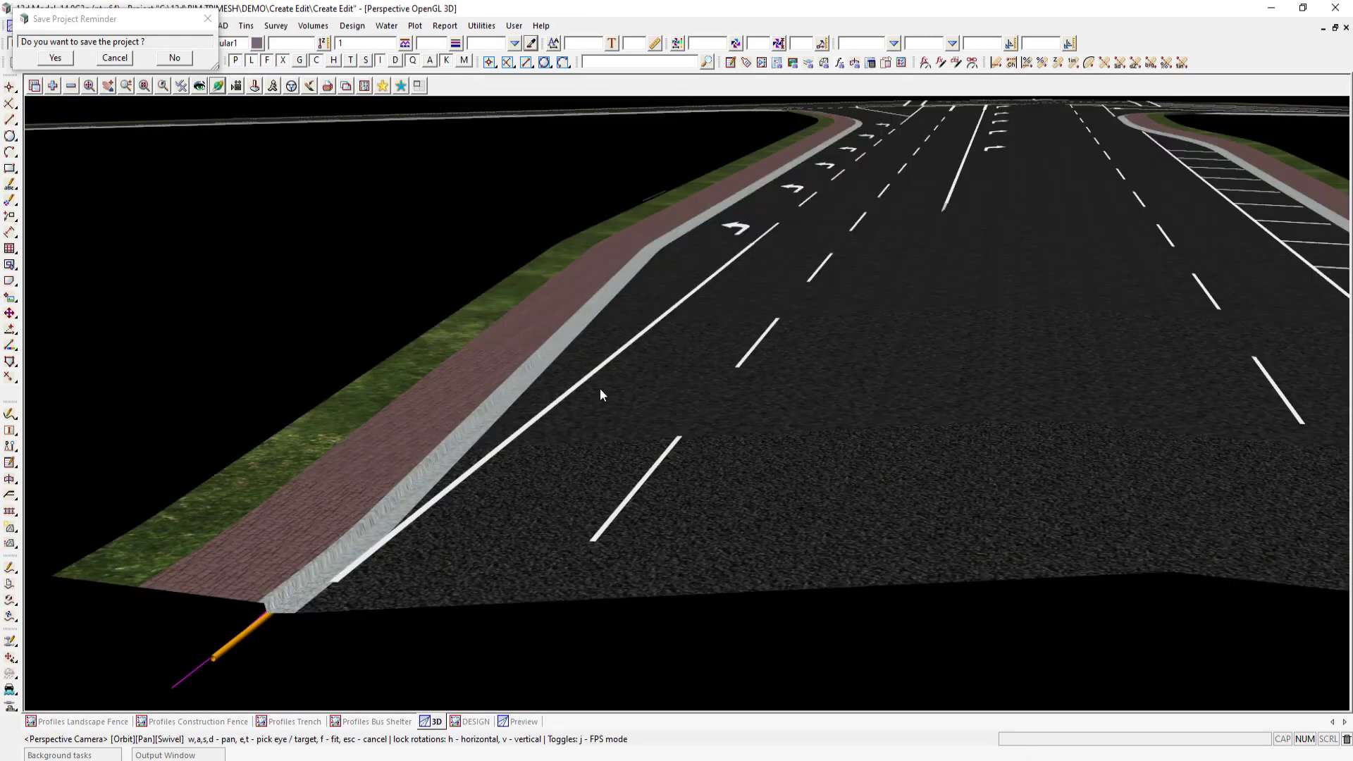
pyautogui.click(121, 63)
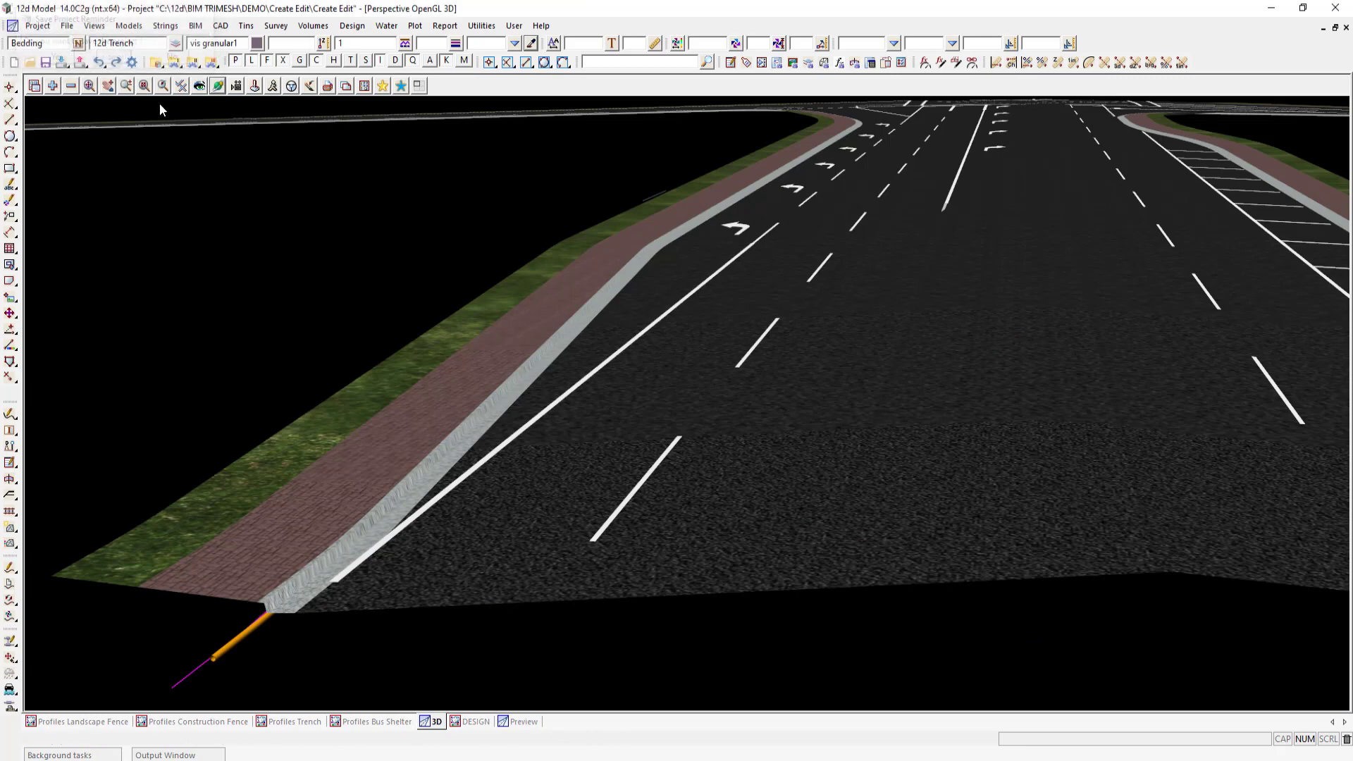
# Bring up the BIM trimesh creation commands
pyautogui.click(195, 25)
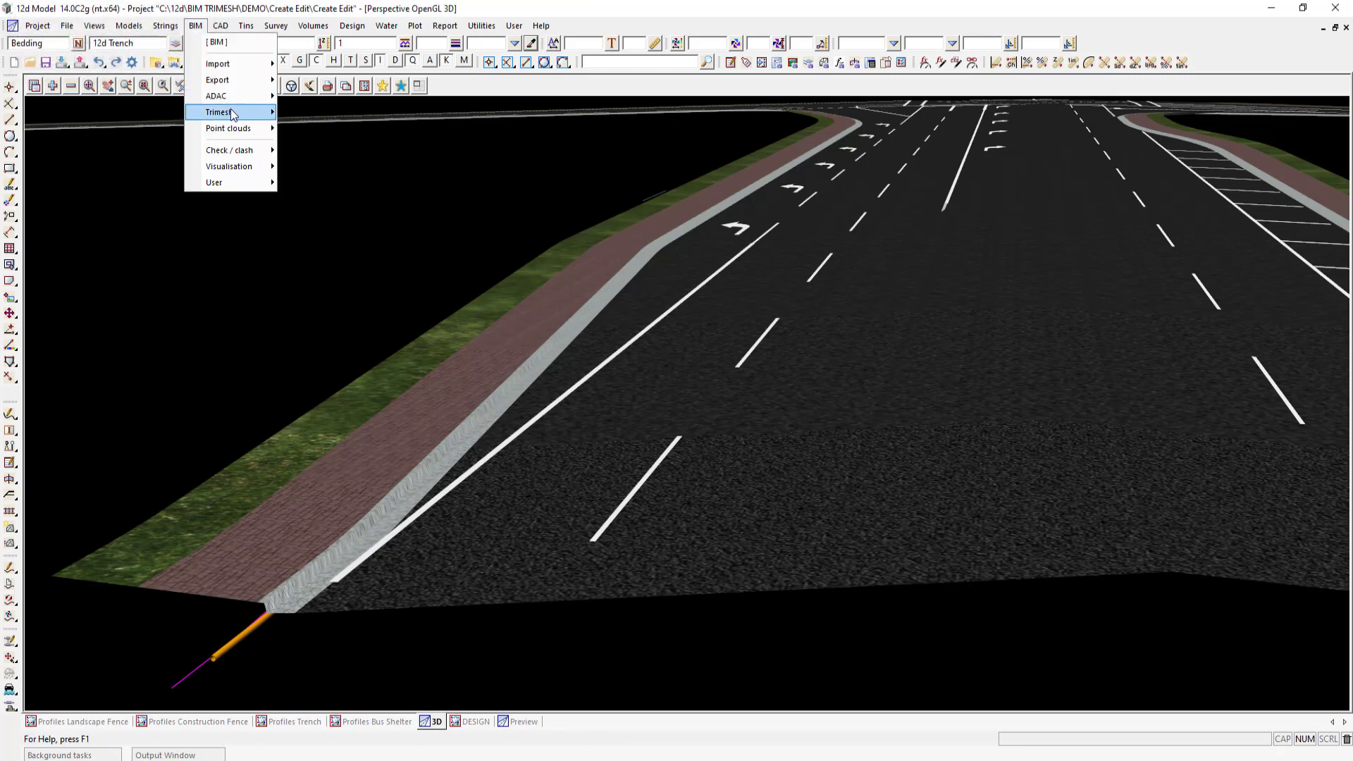
pyautogui.moveTo(230, 110)
pyautogui.moveTo(389, 134)
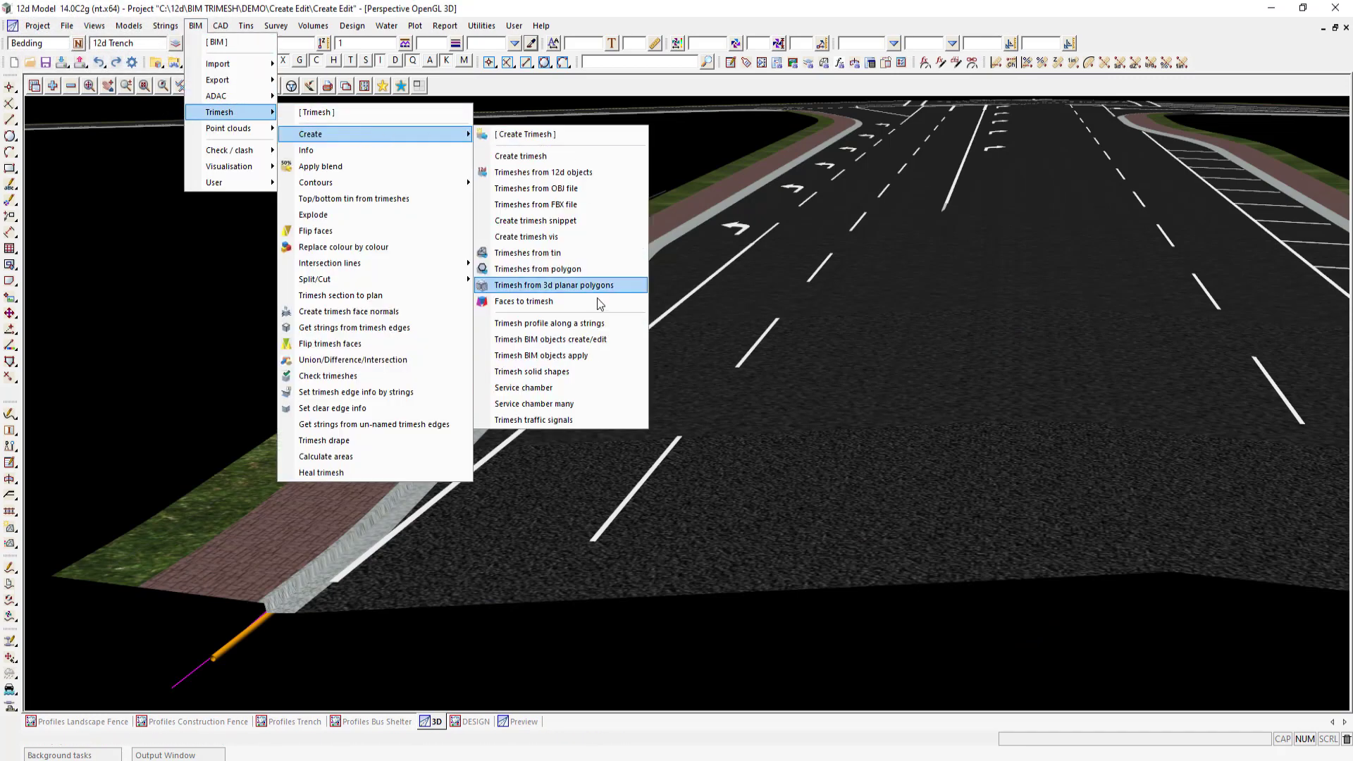